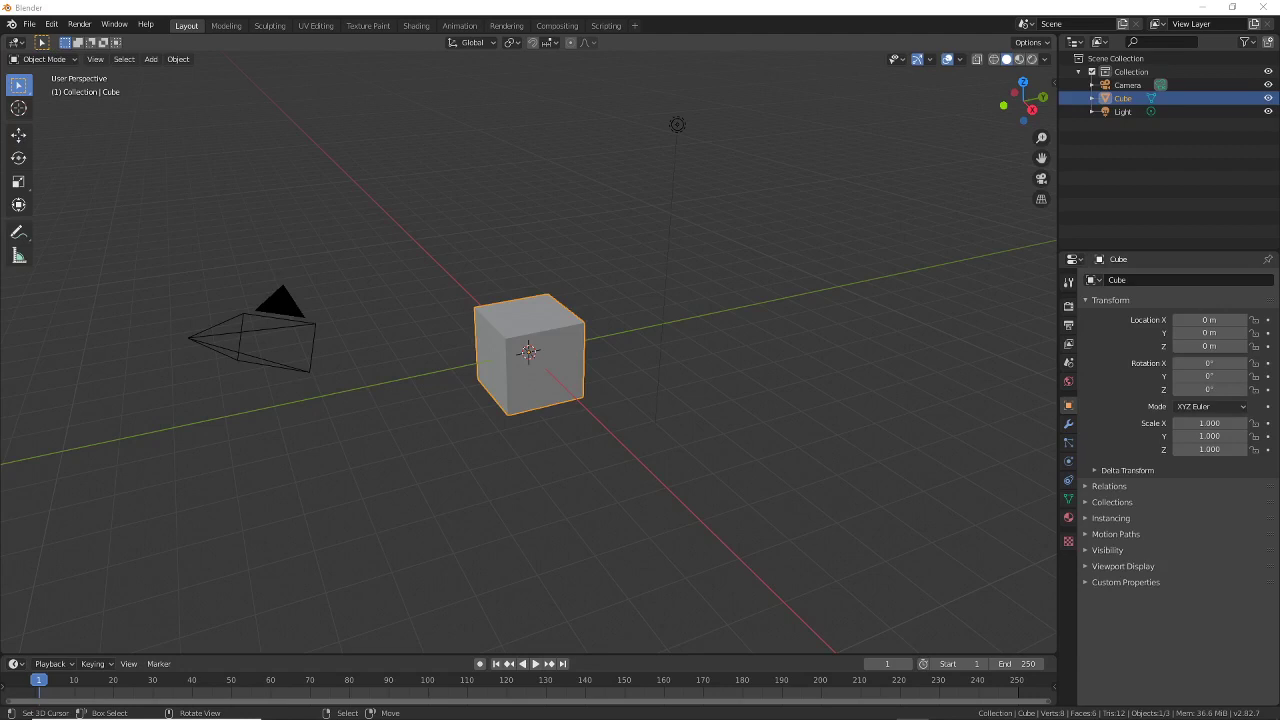
pyautogui.click(195, 9)
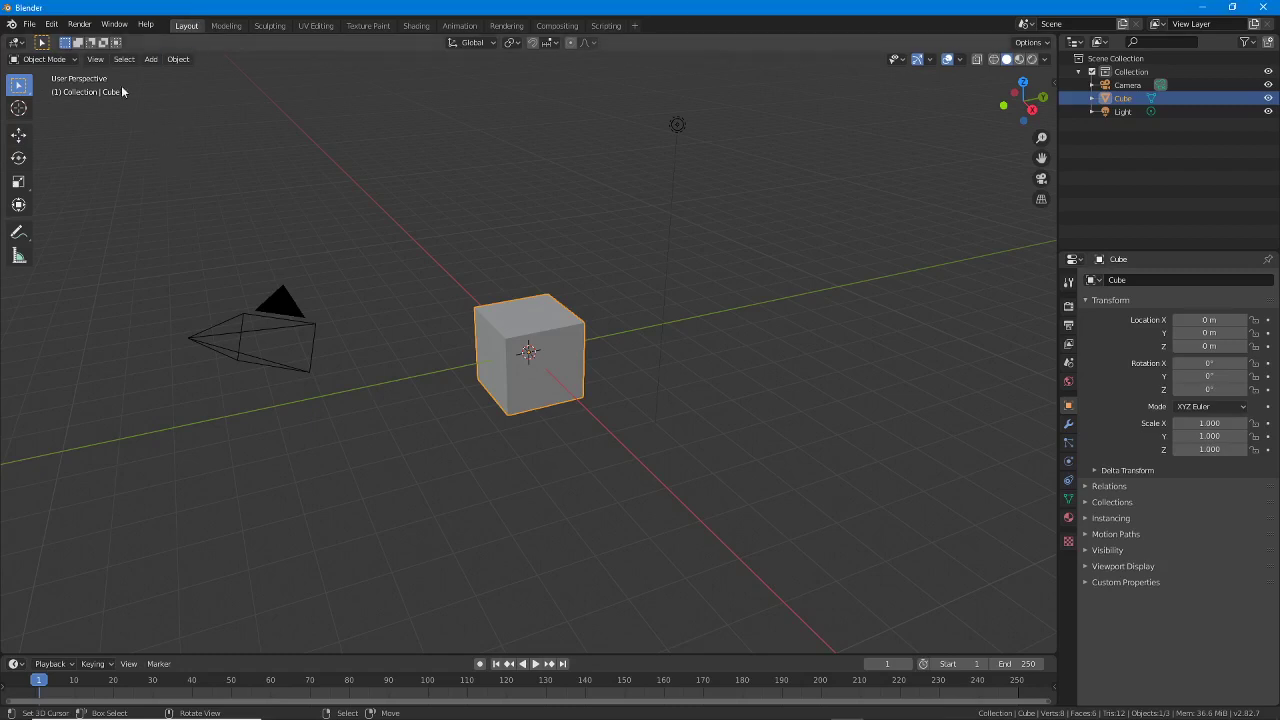
pyautogui.click(30, 25)
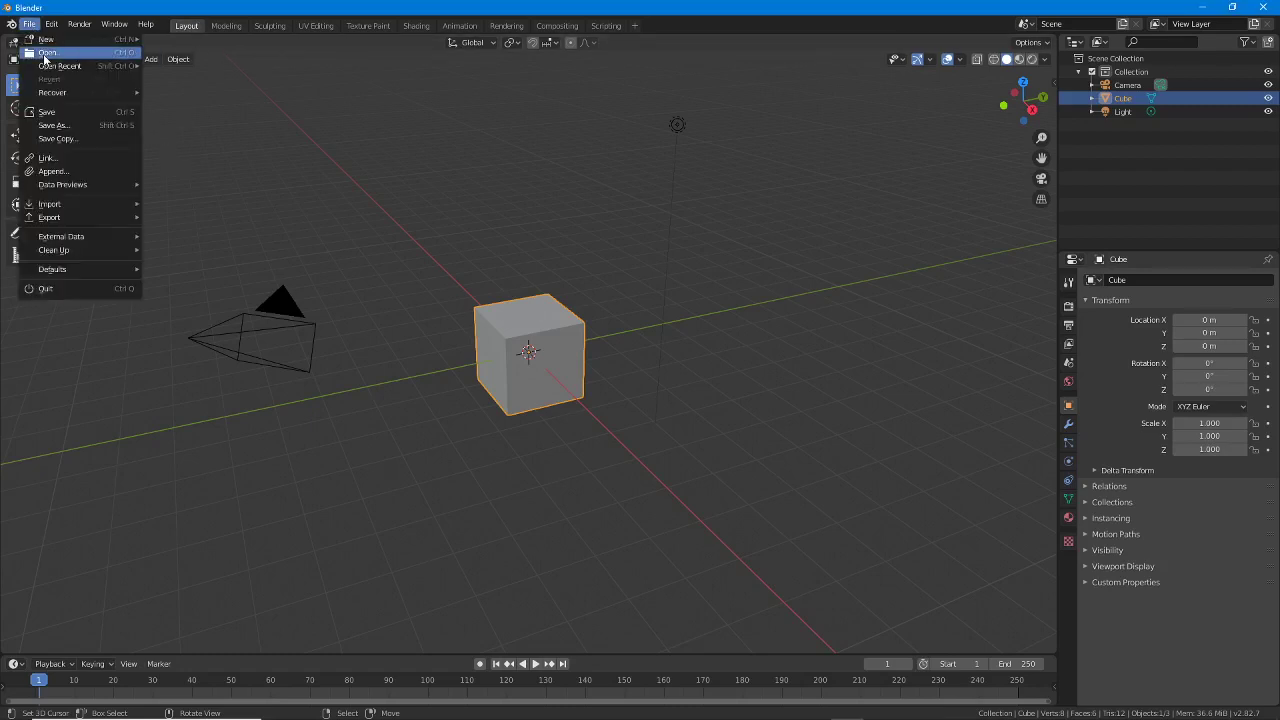
pyautogui.moveTo(61, 68)
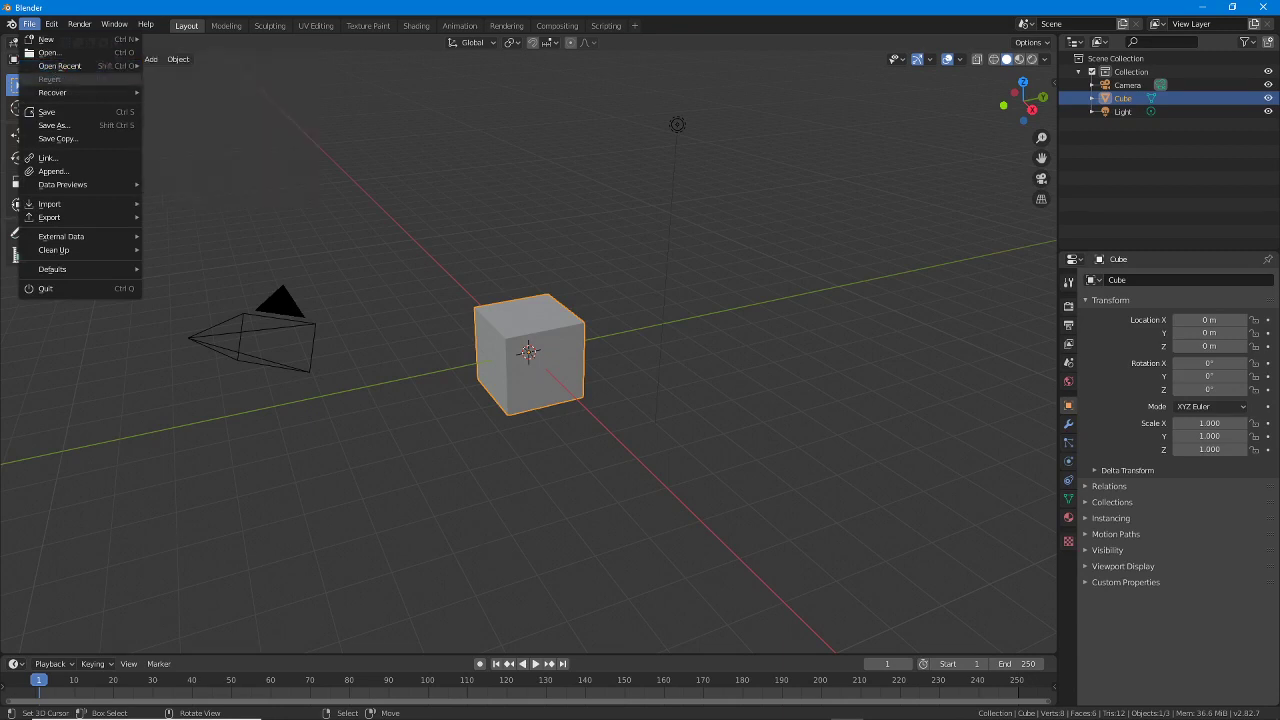
pyautogui.hotkey('alt', 'Tab')
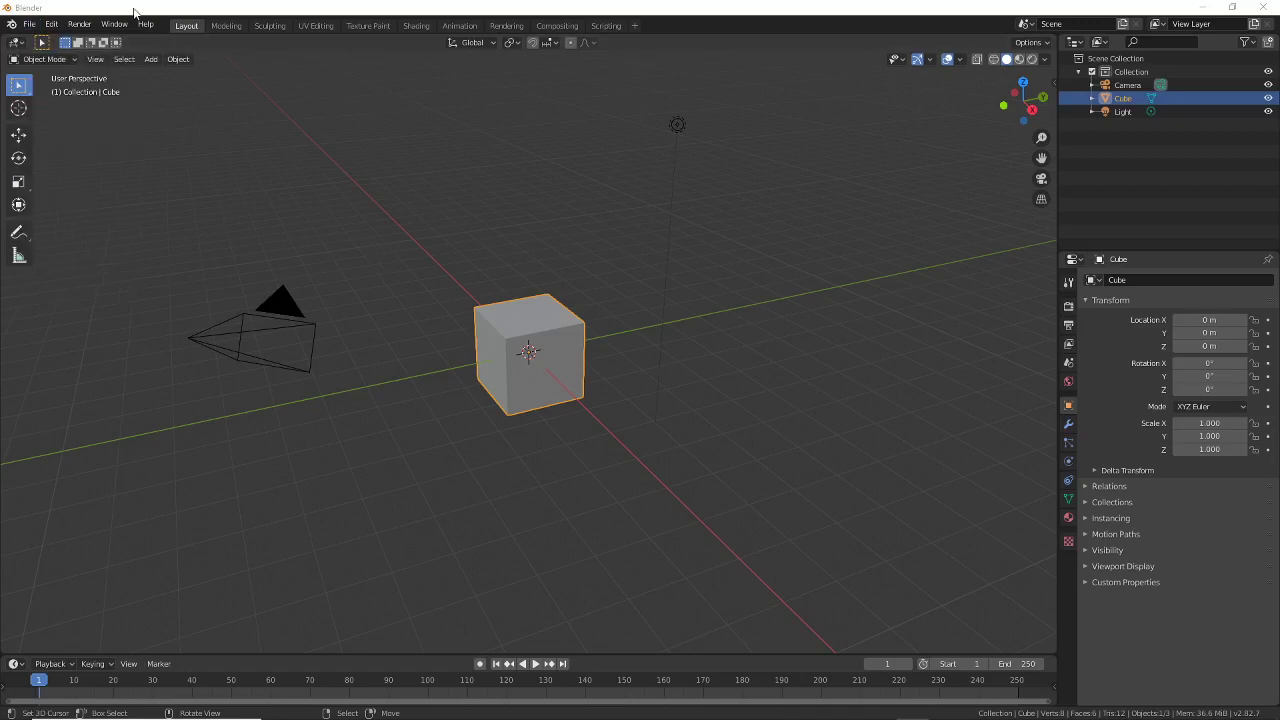
# Open the Female04 (clothing - alternative).blend file from the Blender 2.8+ Alt Clothing Files folder.
pyautogui.click(29, 24)
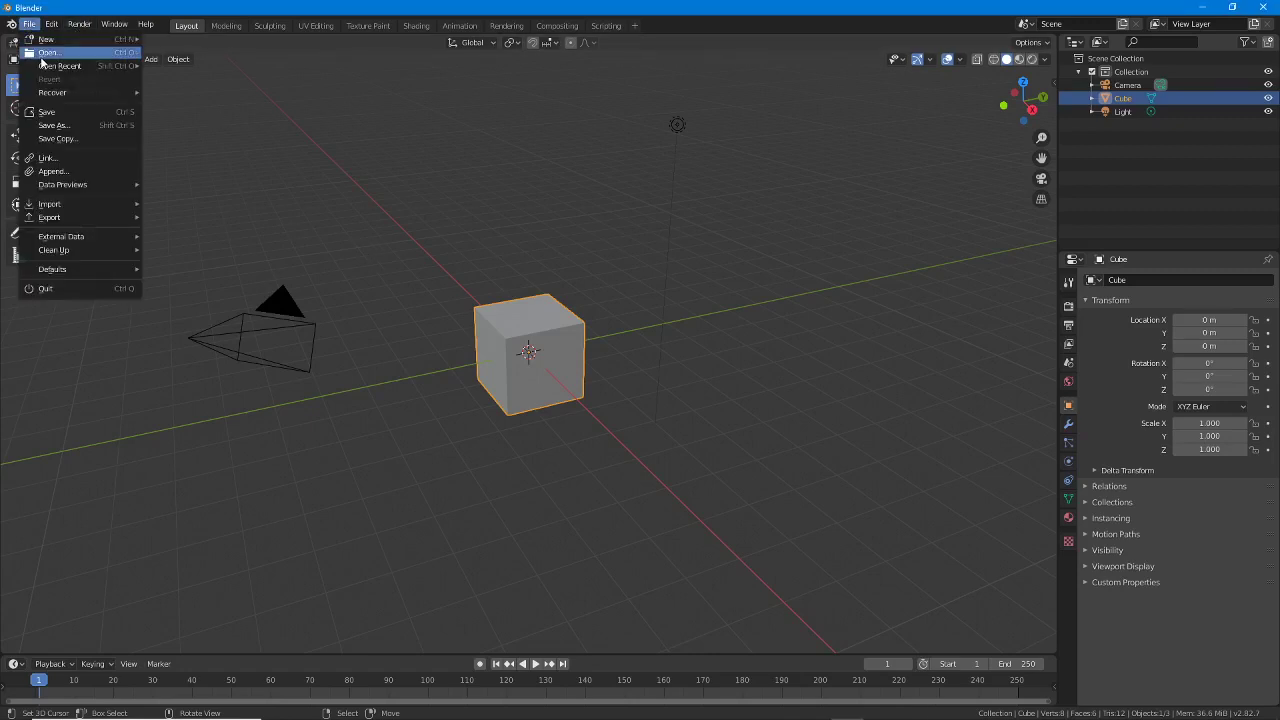
pyautogui.click(48, 53)
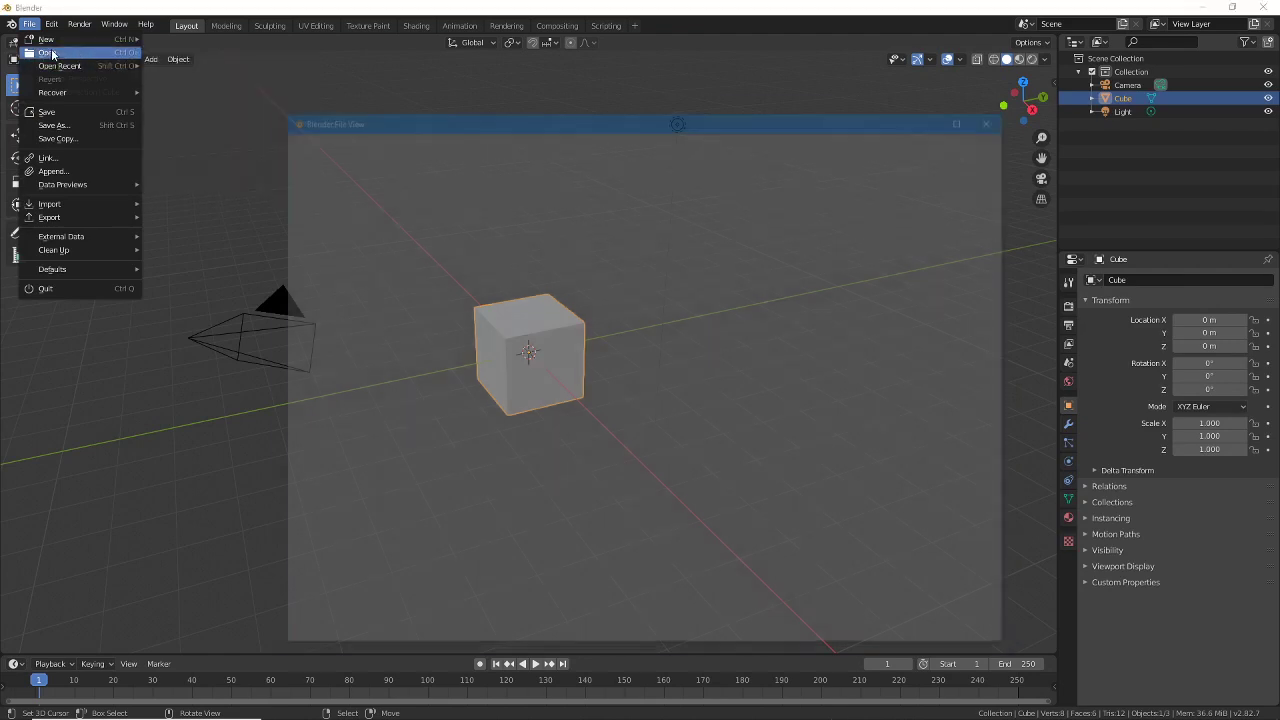
pyautogui.moveTo(657, 120); pyautogui.dragTo(628, 71)
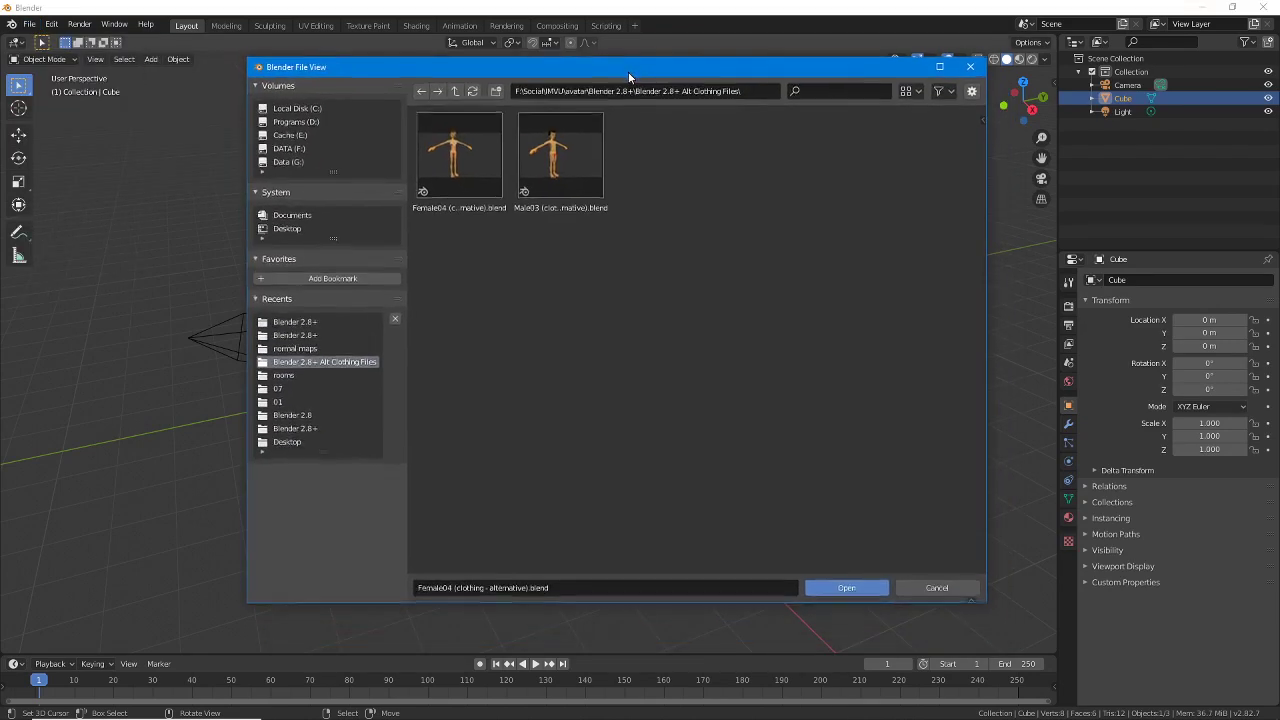
pyautogui.click(469, 145)
pyautogui.click(849, 590)
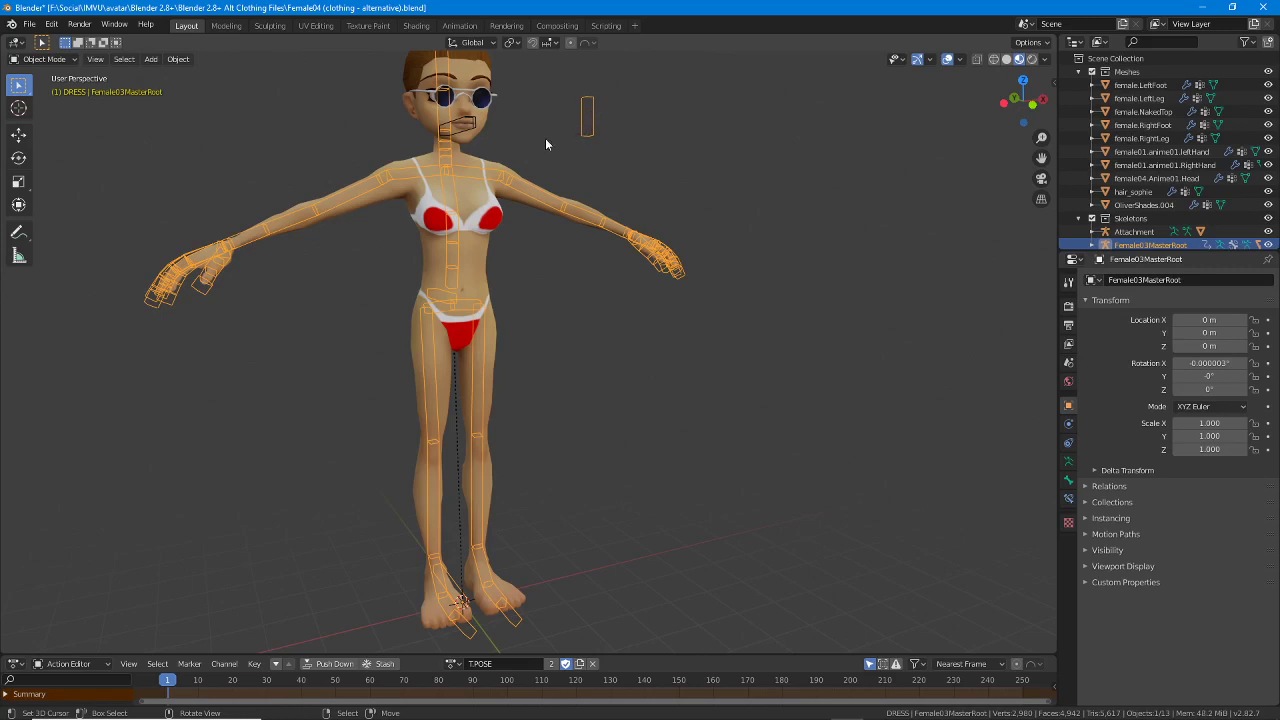
# Select the avatar's hip mesh, right leg mesh and Female03MasterRoot armature in turn to examine its separate parts.
pyautogui.click(477, 222)
pyautogui.click(493, 313)
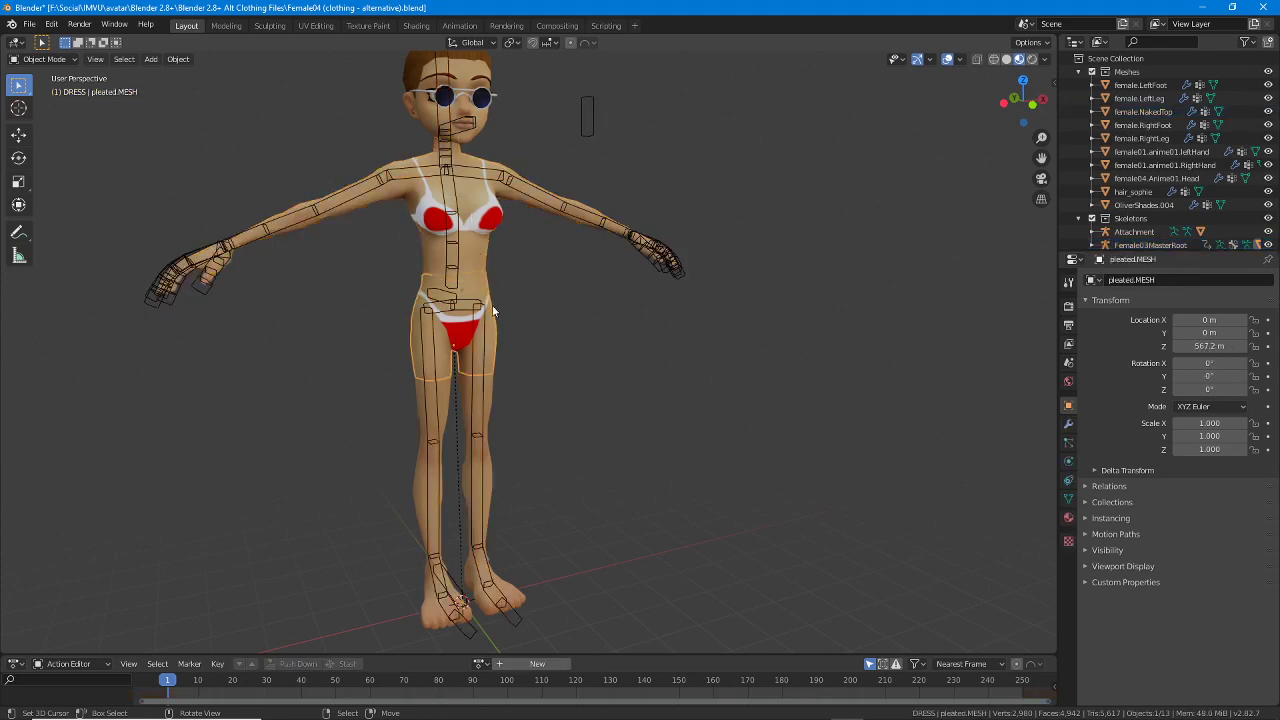
pyautogui.click(490, 391)
pyautogui.click(425, 416)
pyautogui.click(417, 472)
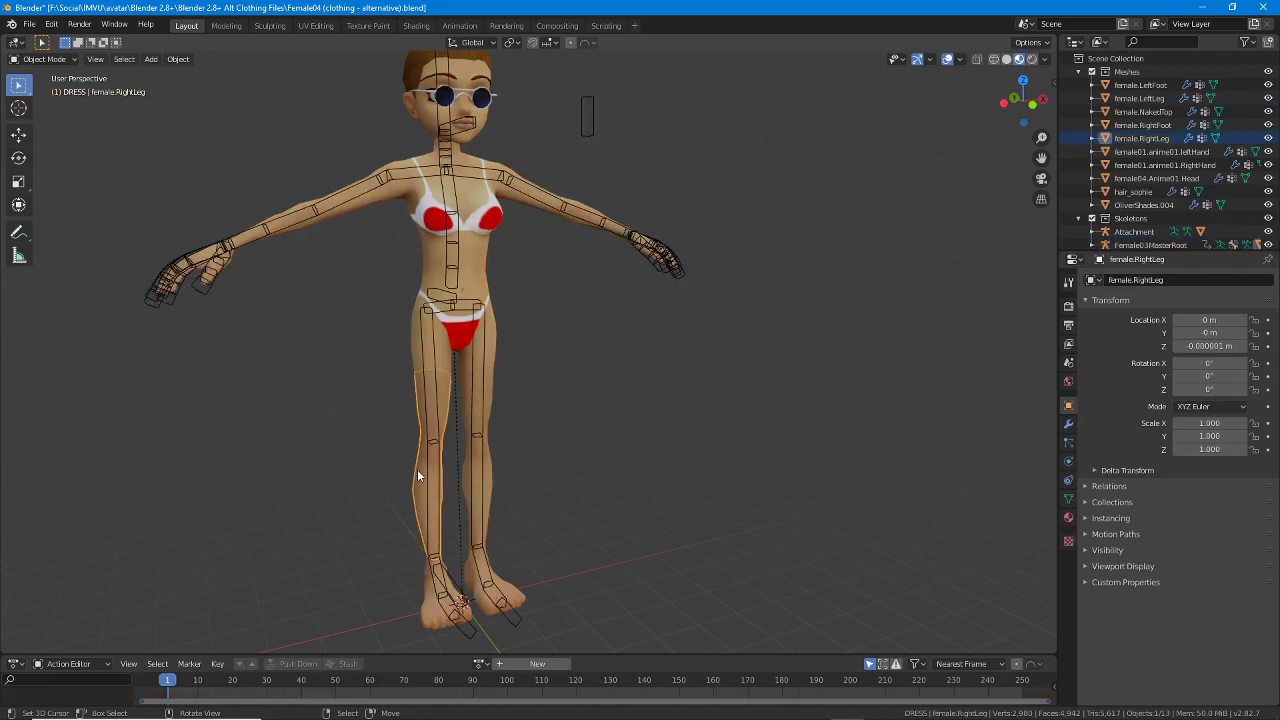
pyautogui.click(428, 469)
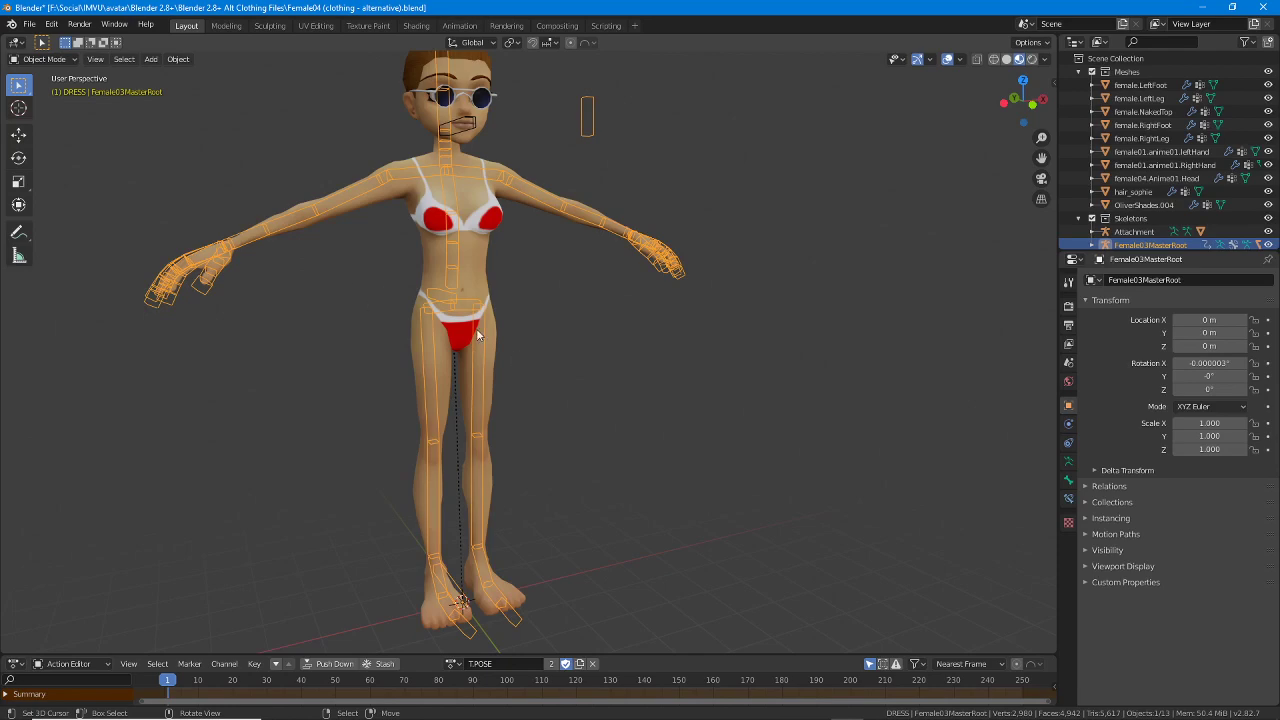
pyautogui.moveTo(634, 383); pyautogui.dragTo(669, 379, button='middle')
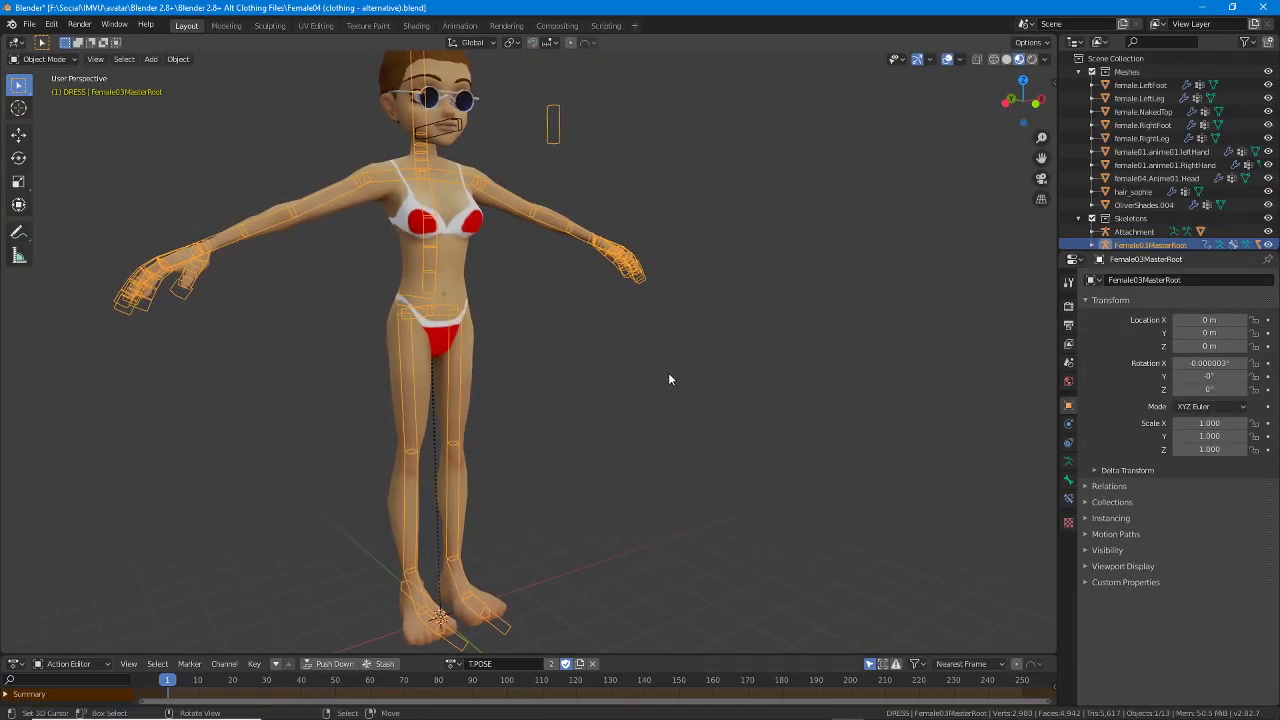
pyautogui.hotkey('ctrl', '2')
pyautogui.moveTo(381, 149)
pyautogui.mouseDown()
pyautogui.moveTo(205, 285)
pyautogui.moveTo(352, 233)
pyautogui.moveTo(533, 292)
pyautogui.moveTo(590, 282)
pyautogui.moveTo(500, 206)
pyautogui.moveTo(382, 150)
pyautogui.mouseUp()
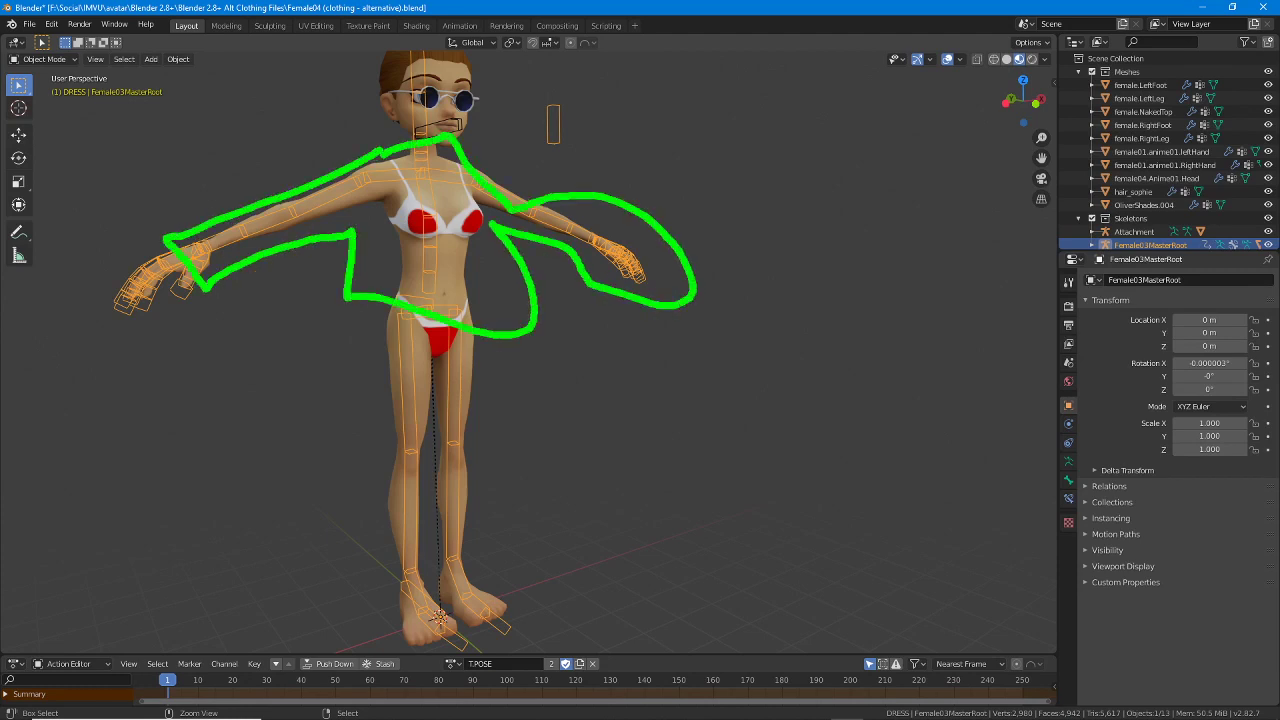
pyautogui.moveTo(210, 228)
pyautogui.mouseDown()
pyautogui.moveTo(258, 262)
pyautogui.moveTo(398, 222)
pyautogui.moveTo(562, 206)
pyautogui.moveTo(616, 275)
pyautogui.mouseUp()
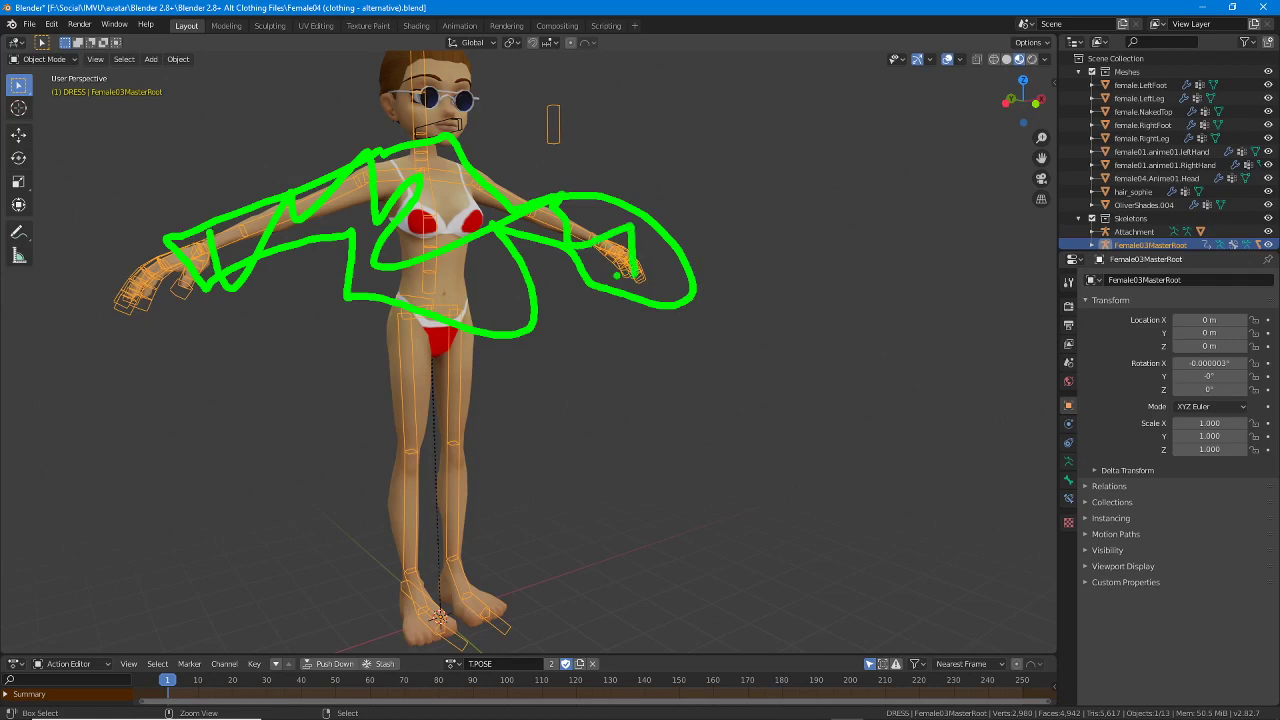
pyautogui.press('Escape')
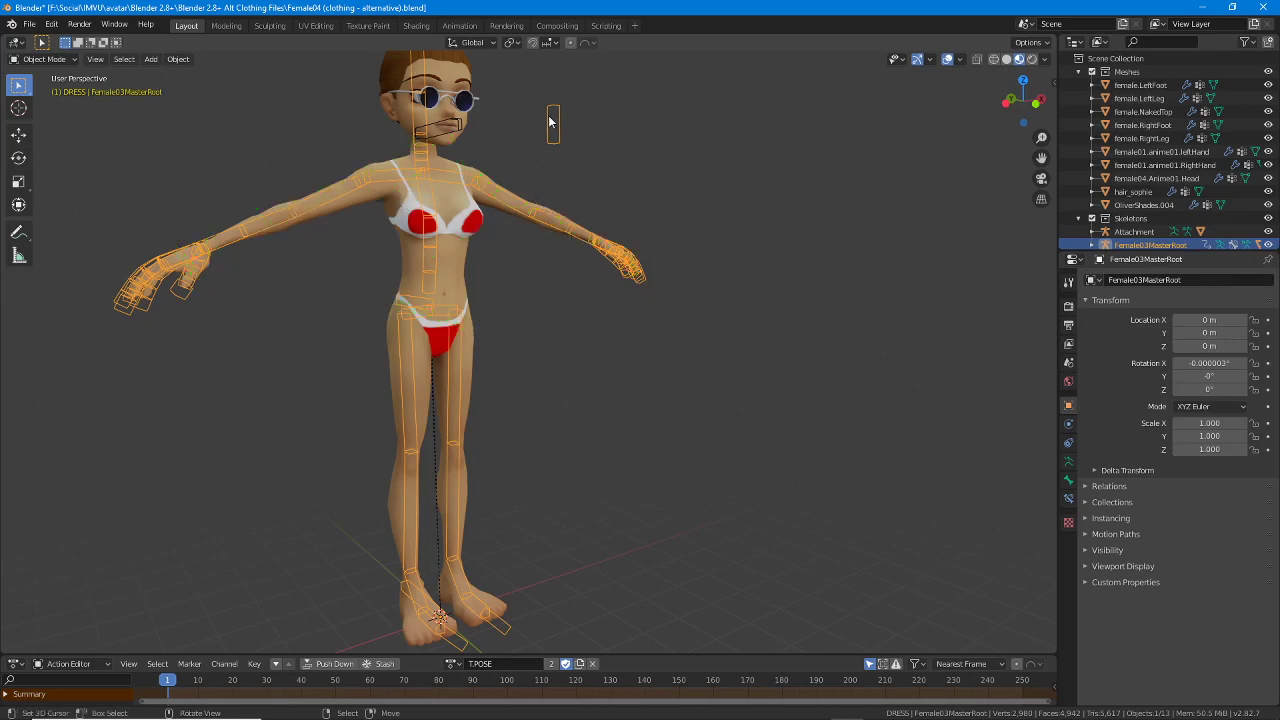
# Switch the Female03MasterRoot armature from Object Mode to Pose Mode.
pyautogui.rightClick(523, 213)
pyautogui.rightClick(523, 213)
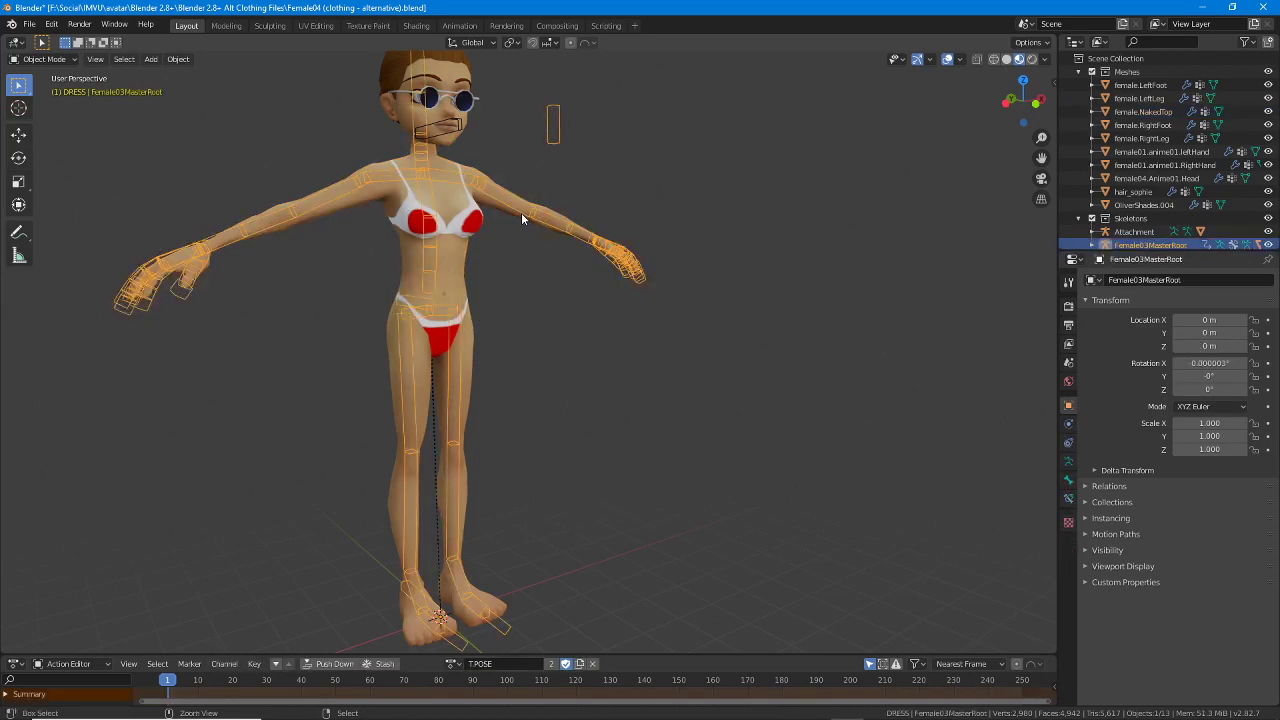
pyautogui.hotkey('ctrl', 'Tab')
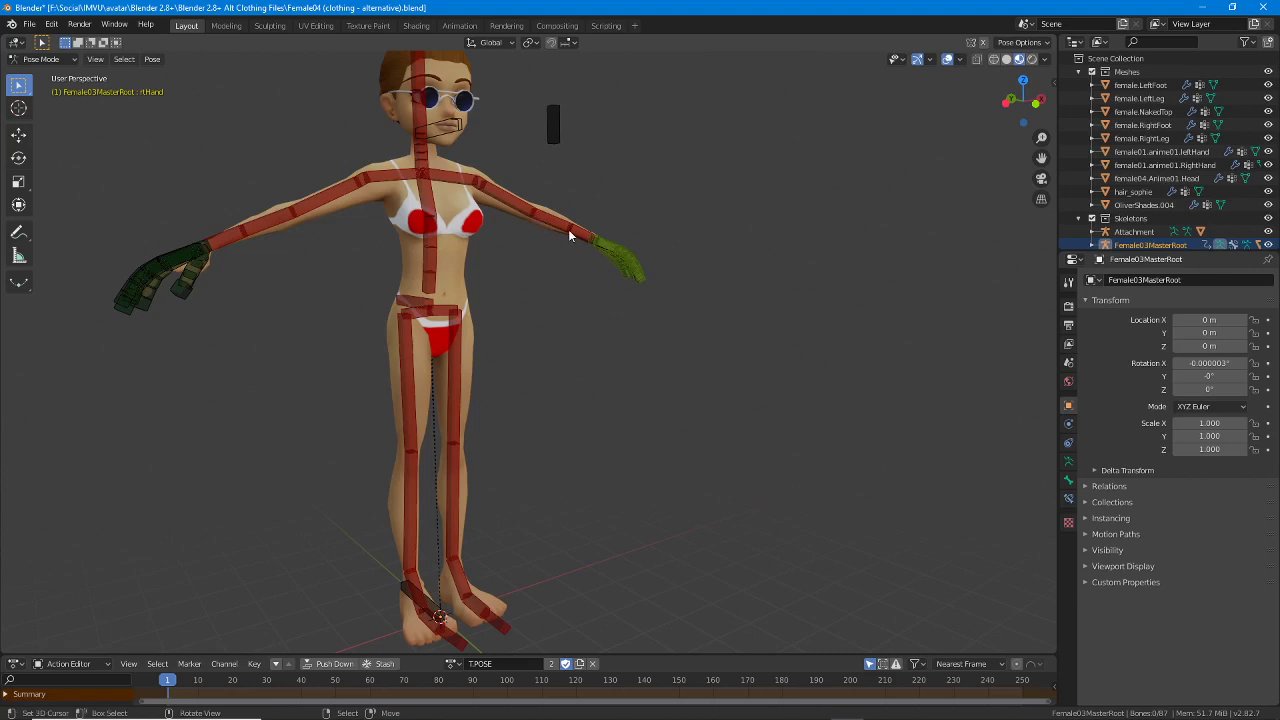
# Try pulling the avatar's left hand bone in toward the waist to test how the arm follows, and cancel the move.
pyautogui.moveTo(603, 254); pyautogui.dragTo(724, 267, button='middle')
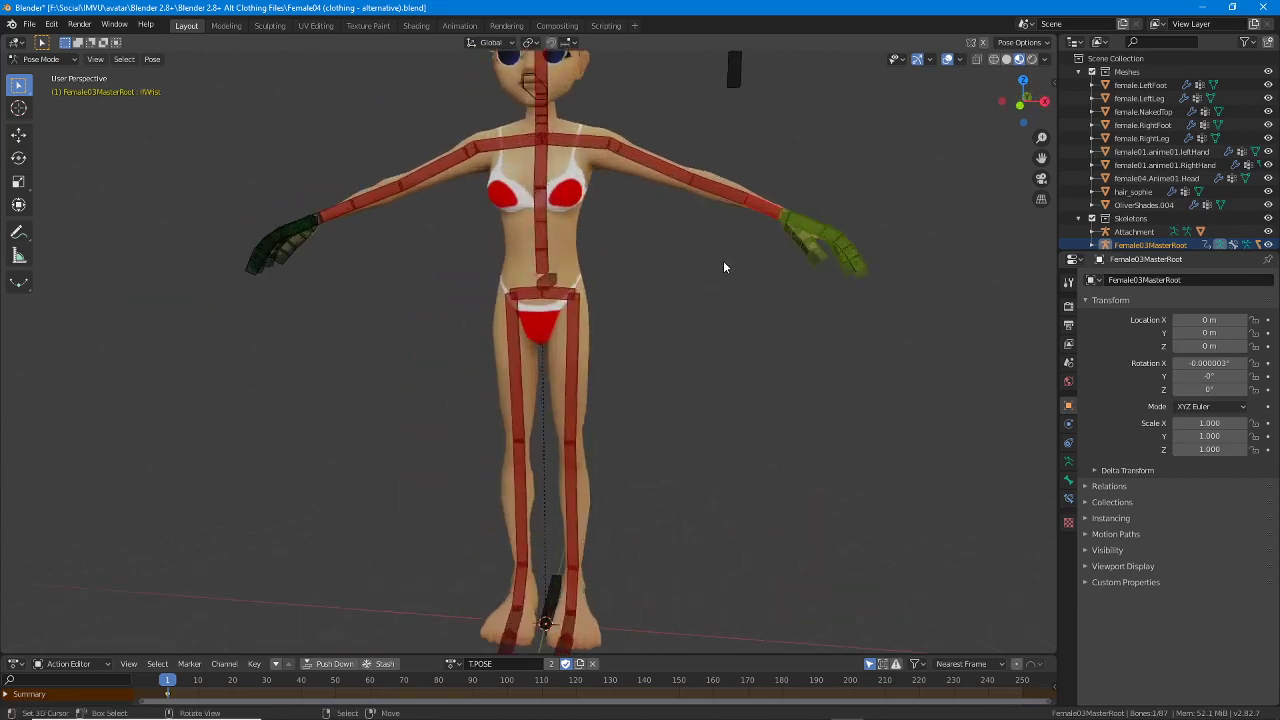
pyautogui.click(784, 218)
pyautogui.press('g')
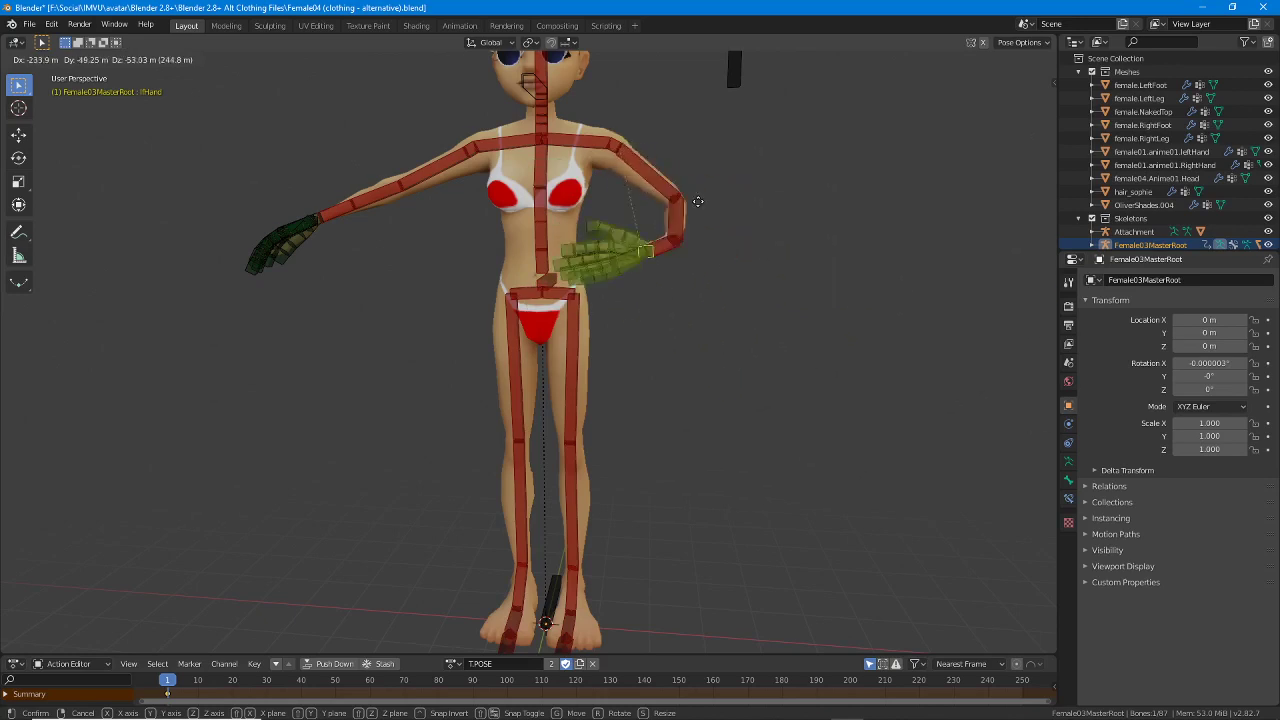
pyautogui.press('Escape')
# Try moving the avatar's right hand bone across the front of the hips to test the arm, and cancel the move.
pyautogui.click(317, 216)
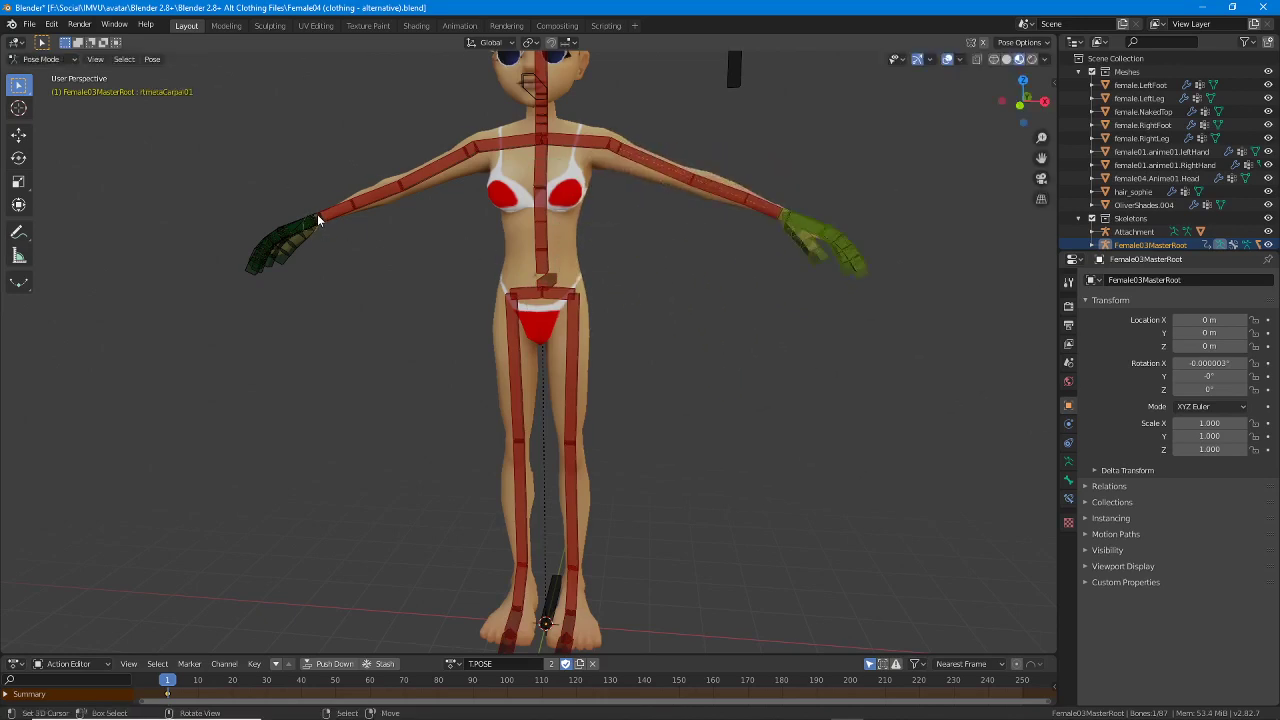
pyautogui.moveTo(318, 218); pyautogui.dragTo(112, 305, button='middle')
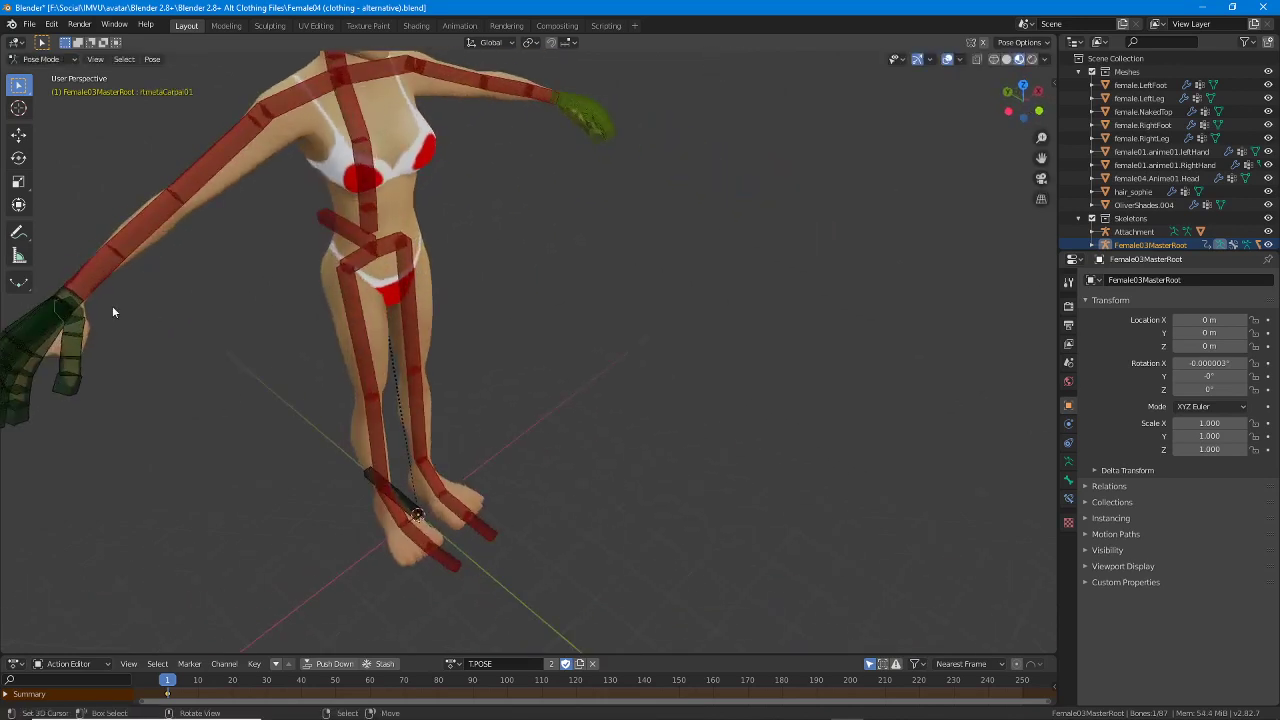
pyautogui.click(66, 296)
pyautogui.press('g')
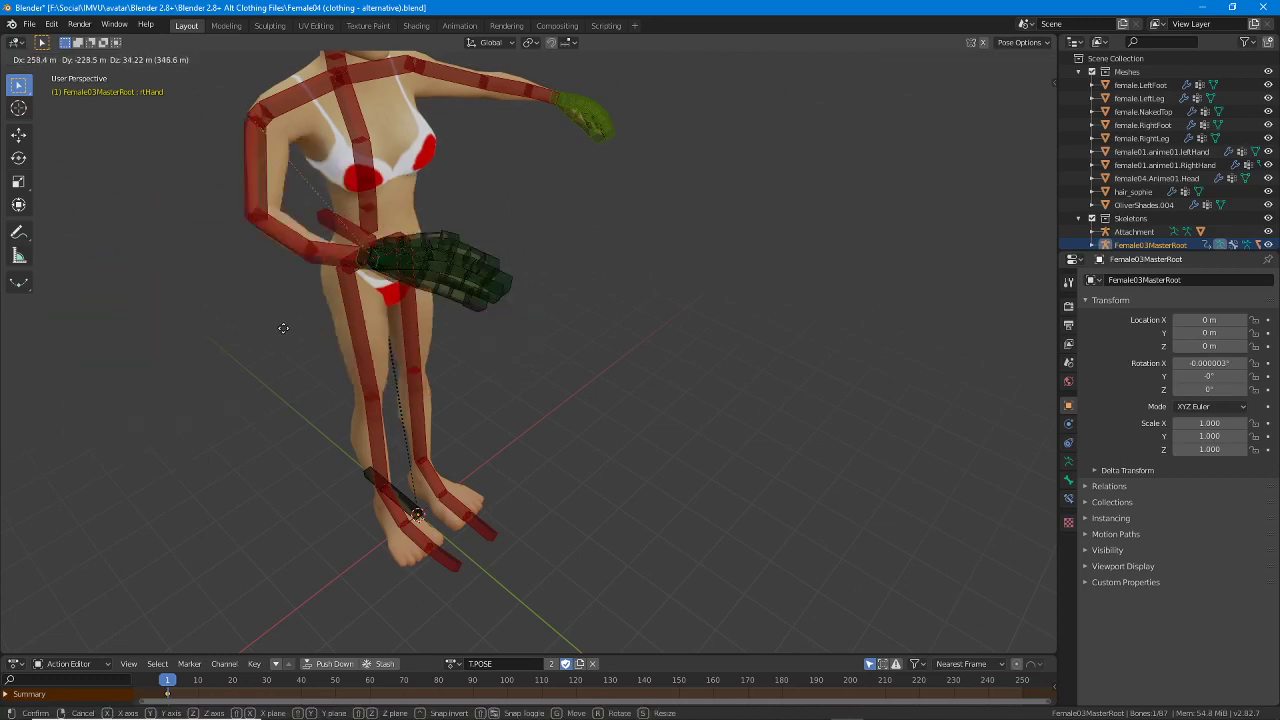
pyautogui.rightClick(323, 219)
pyautogui.moveTo(480, 355); pyautogui.dragTo(427, 298, button='middle')
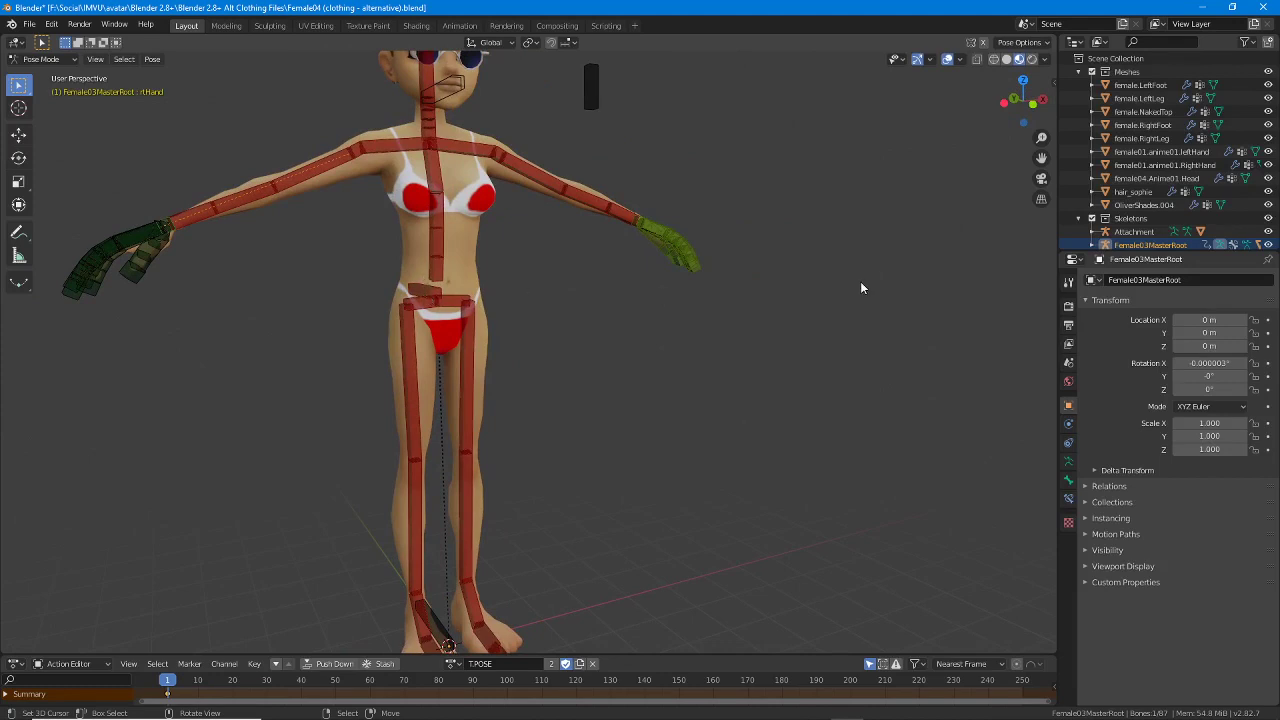
# Switch to the IMVU client and open its Creator Program page.
pyautogui.click(888, 710)
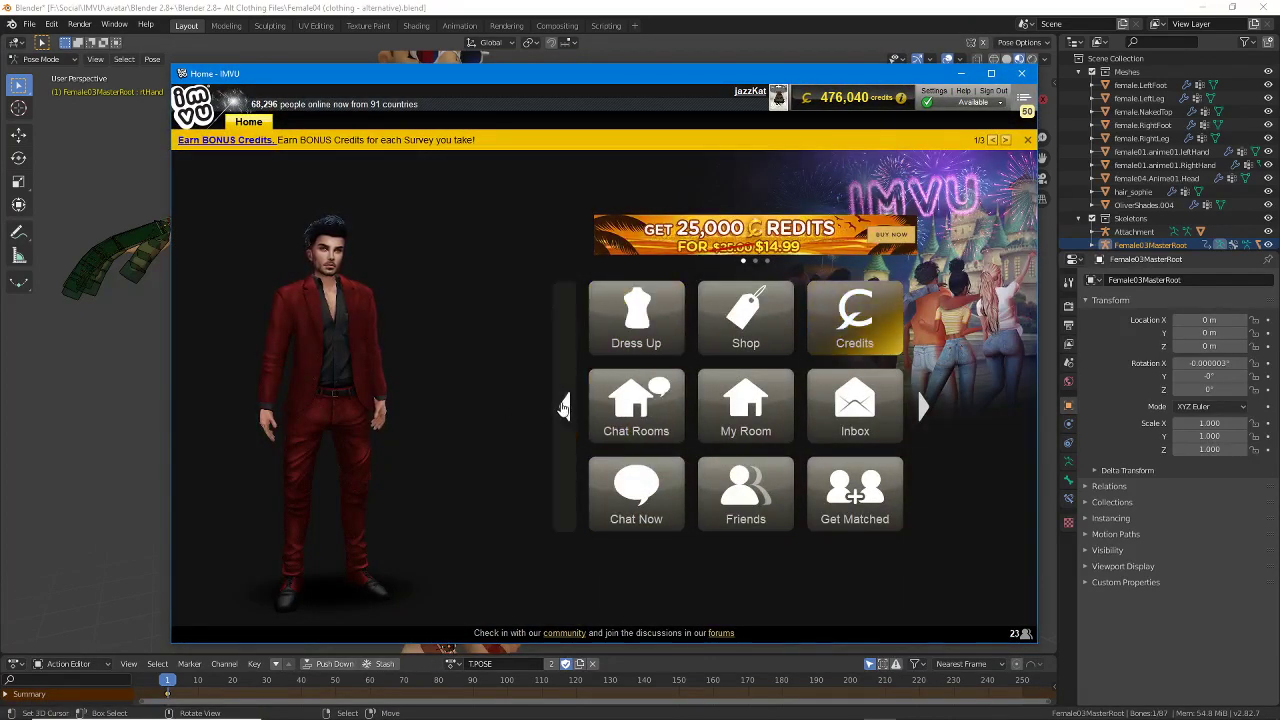
pyautogui.click(565, 406)
pyautogui.click(621, 325)
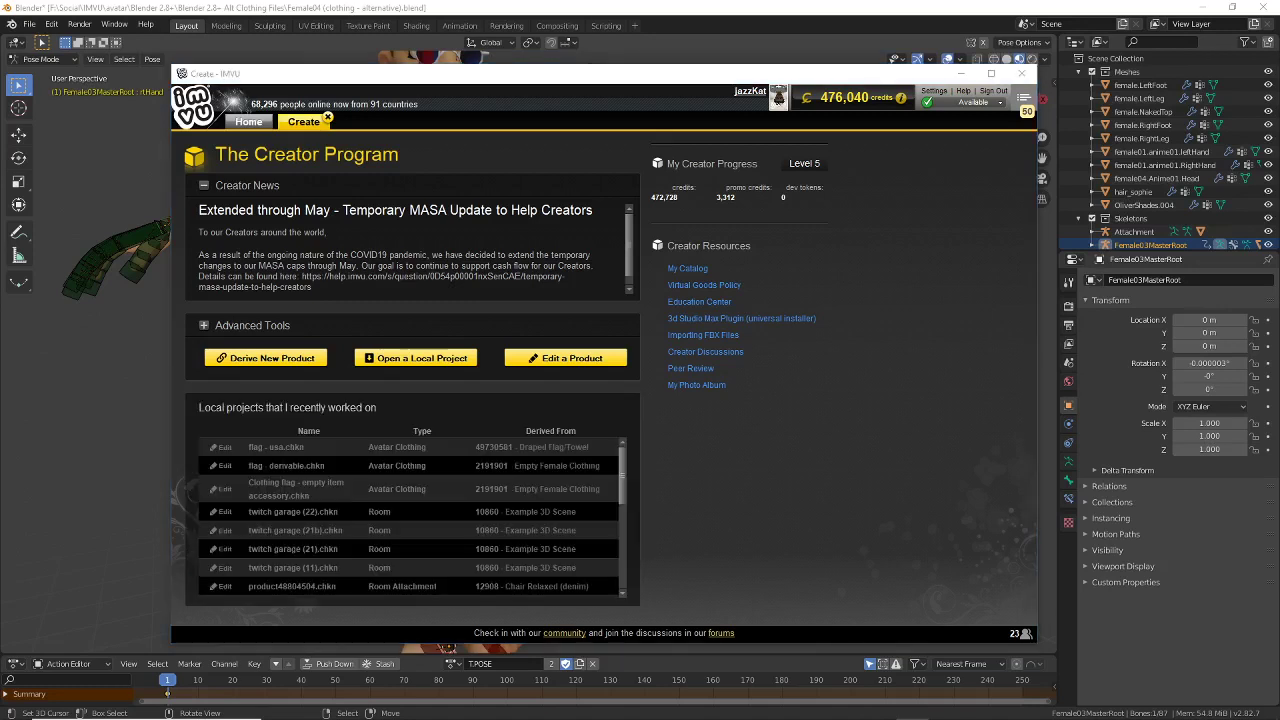
pyautogui.click(639, 80)
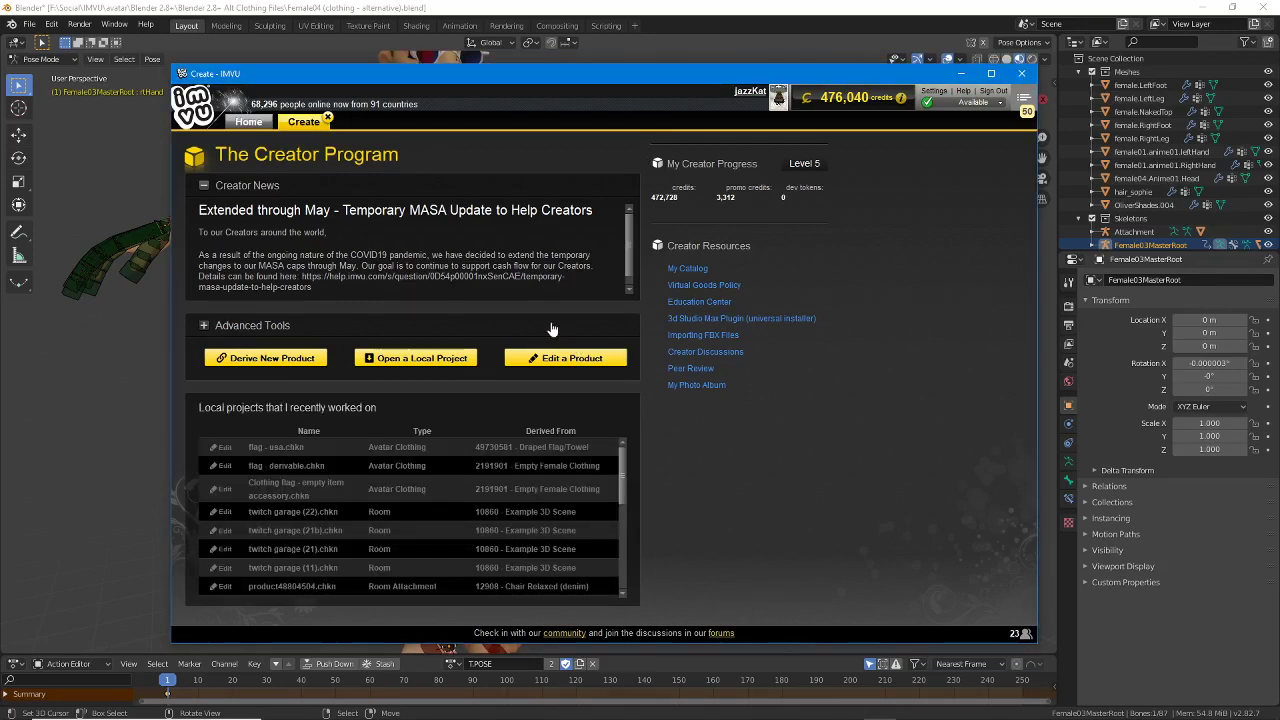
# Derive a new product from the empty Female Clothing derivable (2191901) and open it in the editor.
pyautogui.click(277, 360)
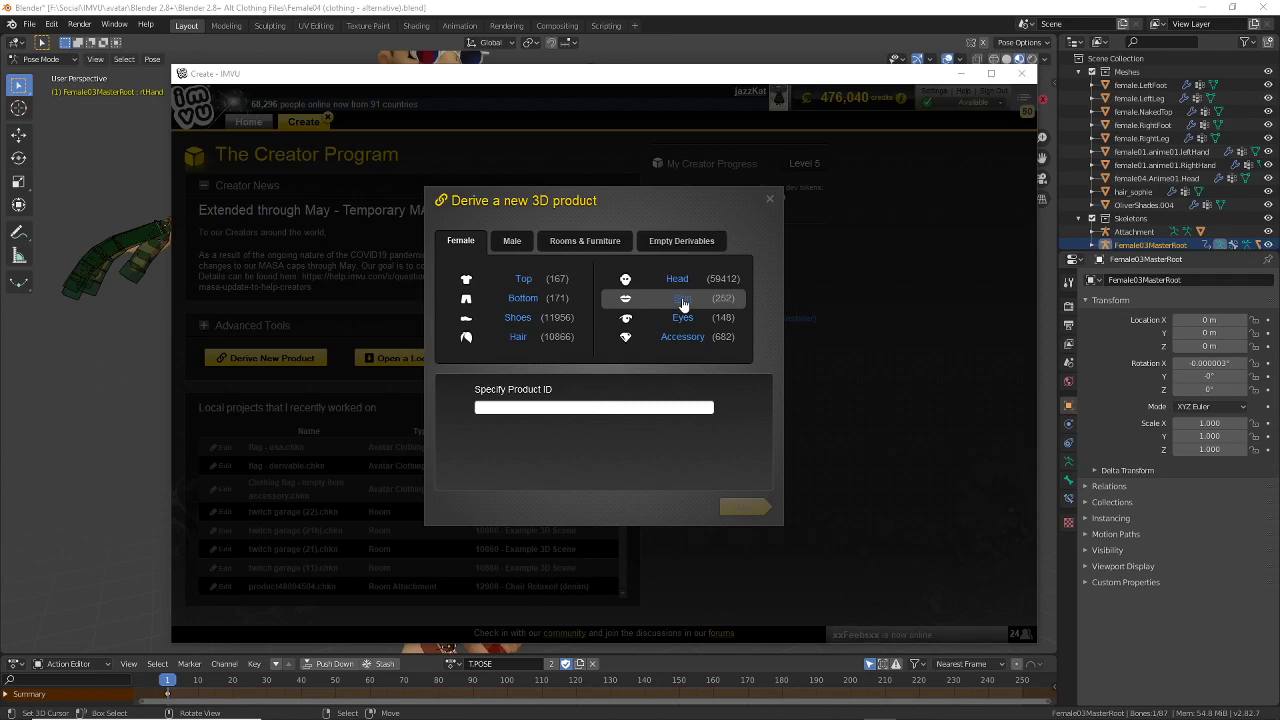
pyautogui.click(675, 245)
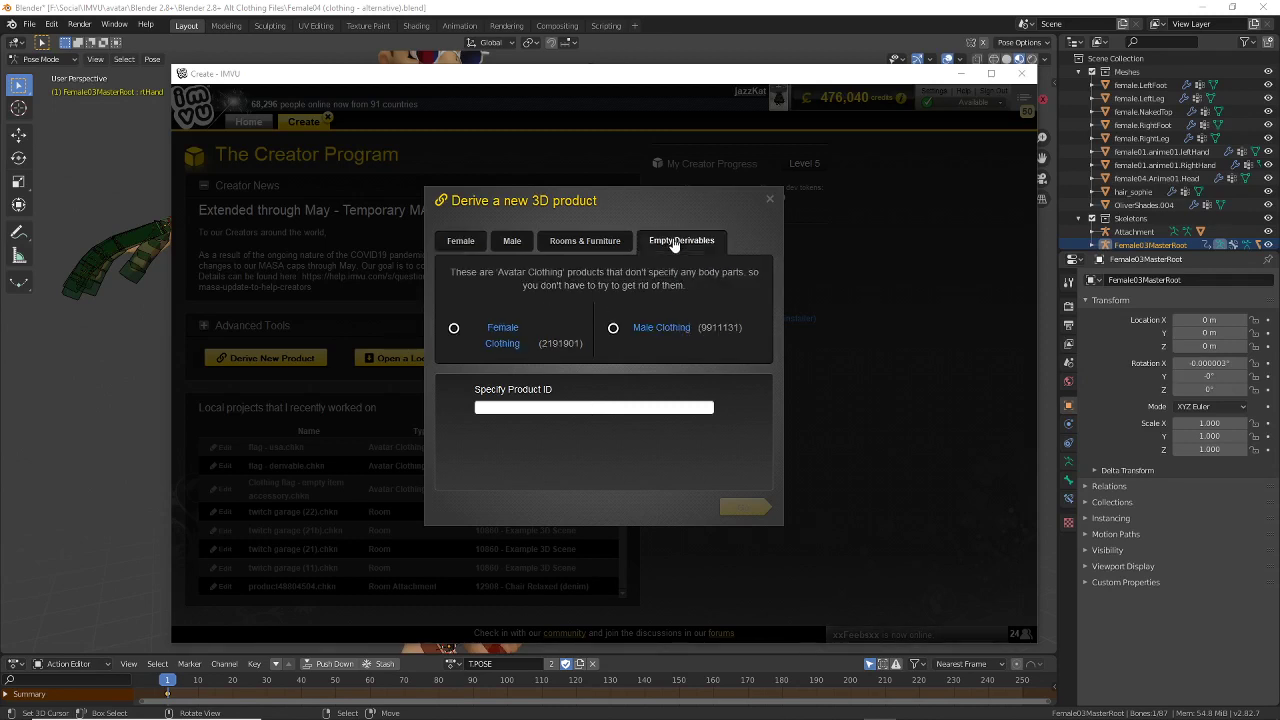
pyautogui.click(516, 333)
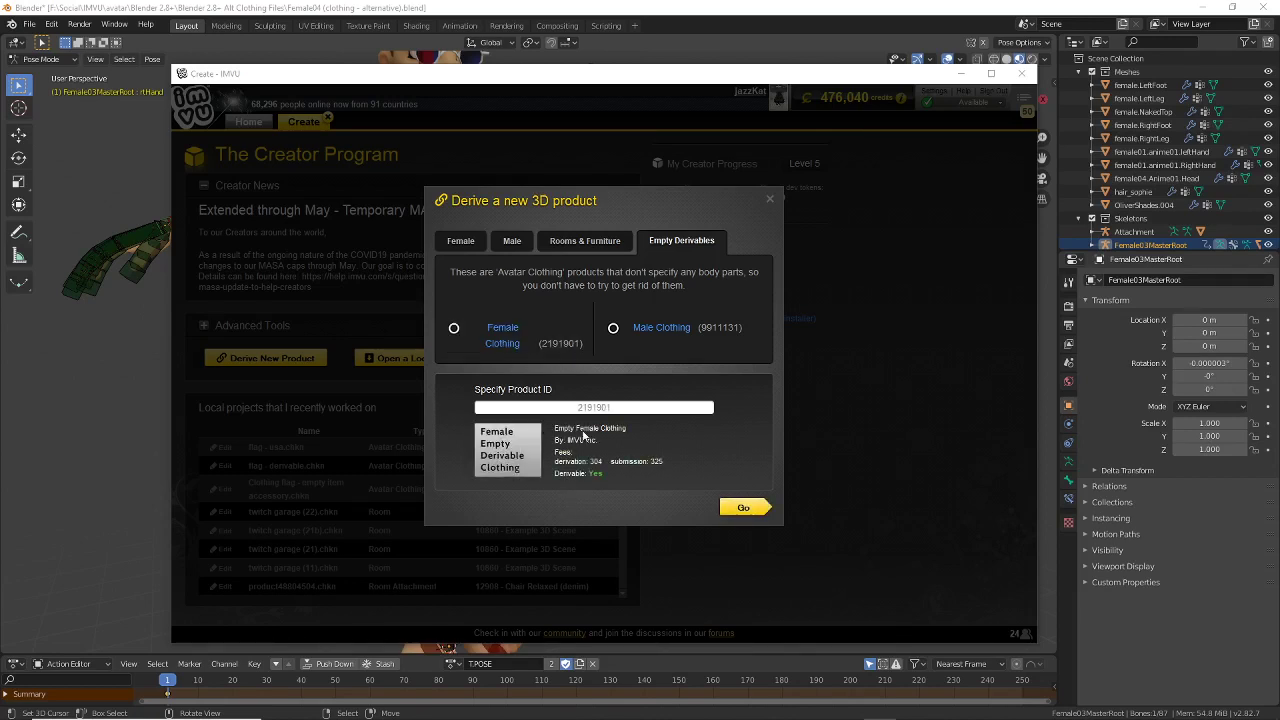
pyautogui.click(740, 508)
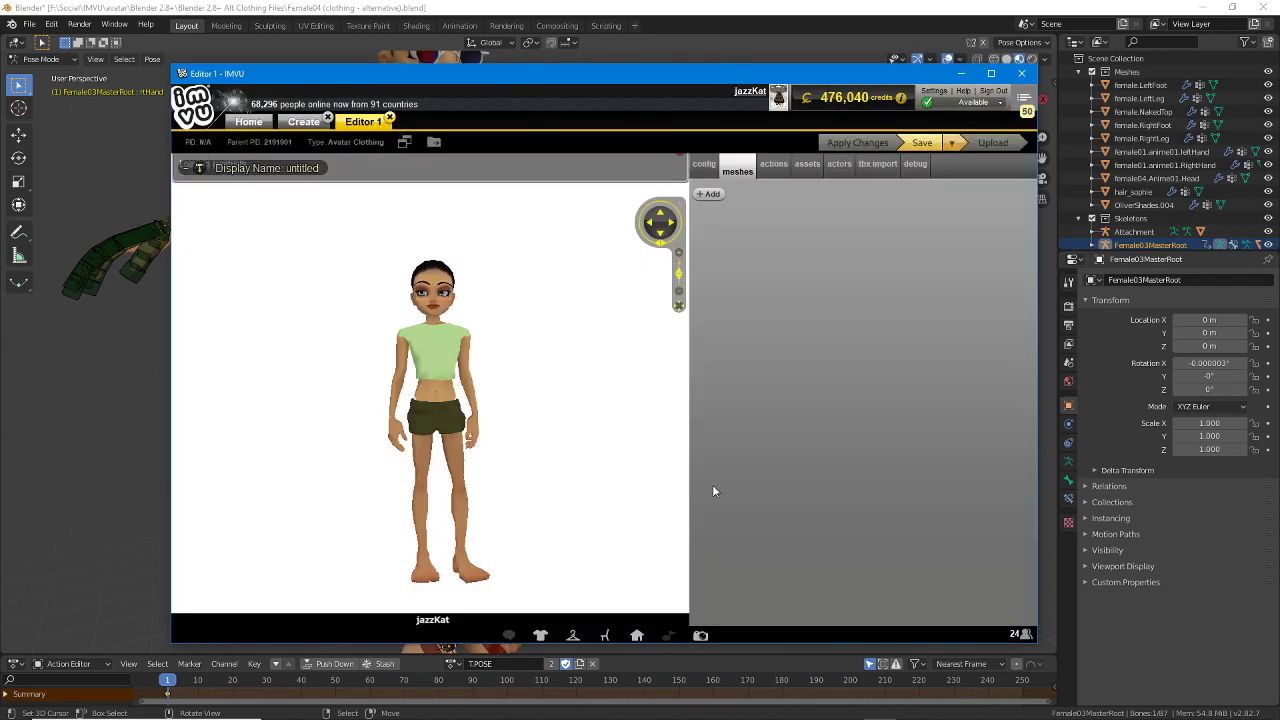
# Open the furniture inventory for the preview scene and search it for "hay".
pyautogui.moveTo(612, 452); pyautogui.dragTo(472, 448)
pyautogui.moveTo(536, 494); pyautogui.dragTo(504, 460)
pyautogui.scroll(-2, 504, 460)
pyautogui.click(604, 635)
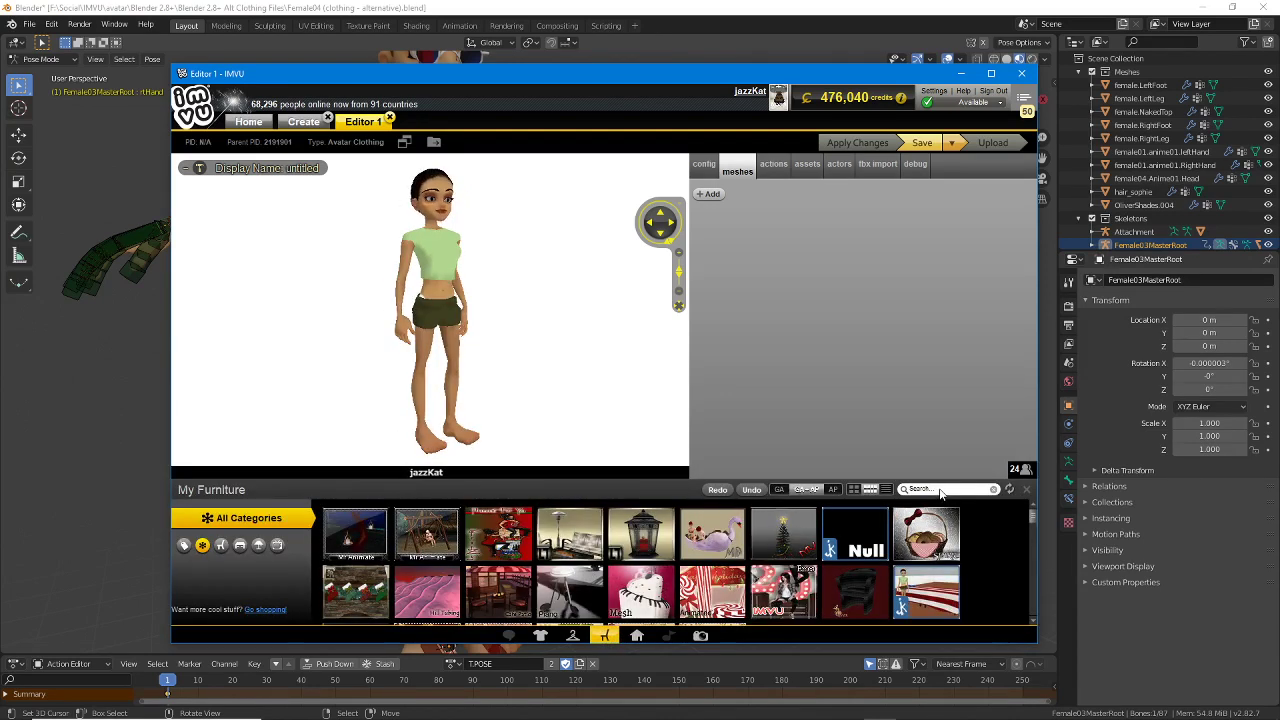
pyautogui.click(940, 490)
pyautogui.write('hay')
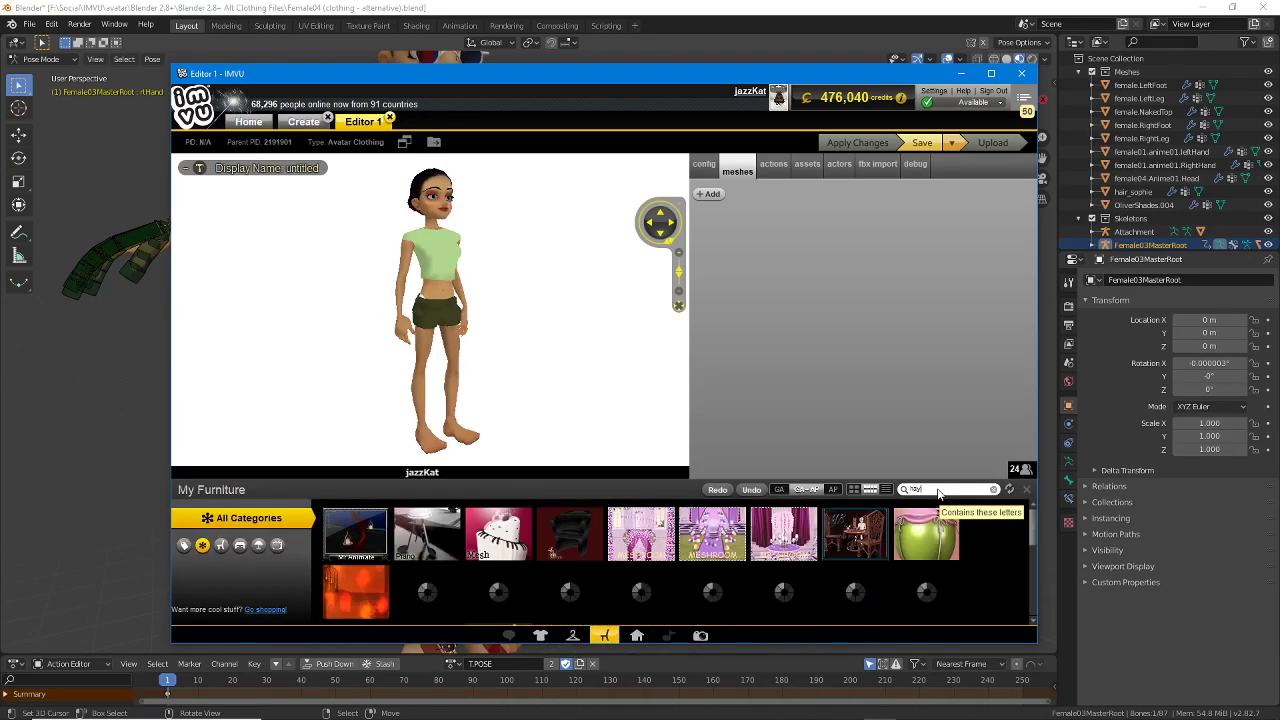
# Add the first hay bale to the preview scene, seat the avatar on it, and close the furniture inventory.
pyautogui.moveTo(370, 527)
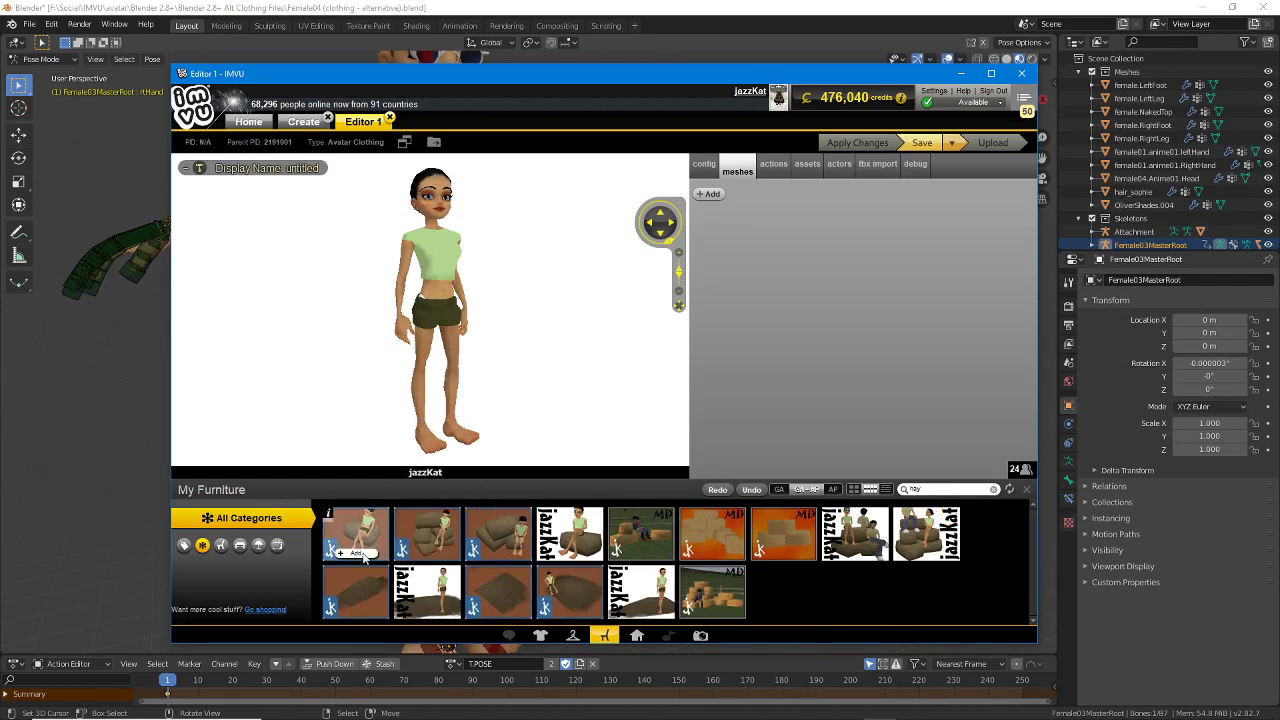
pyautogui.click(362, 553)
pyautogui.click(495, 330)
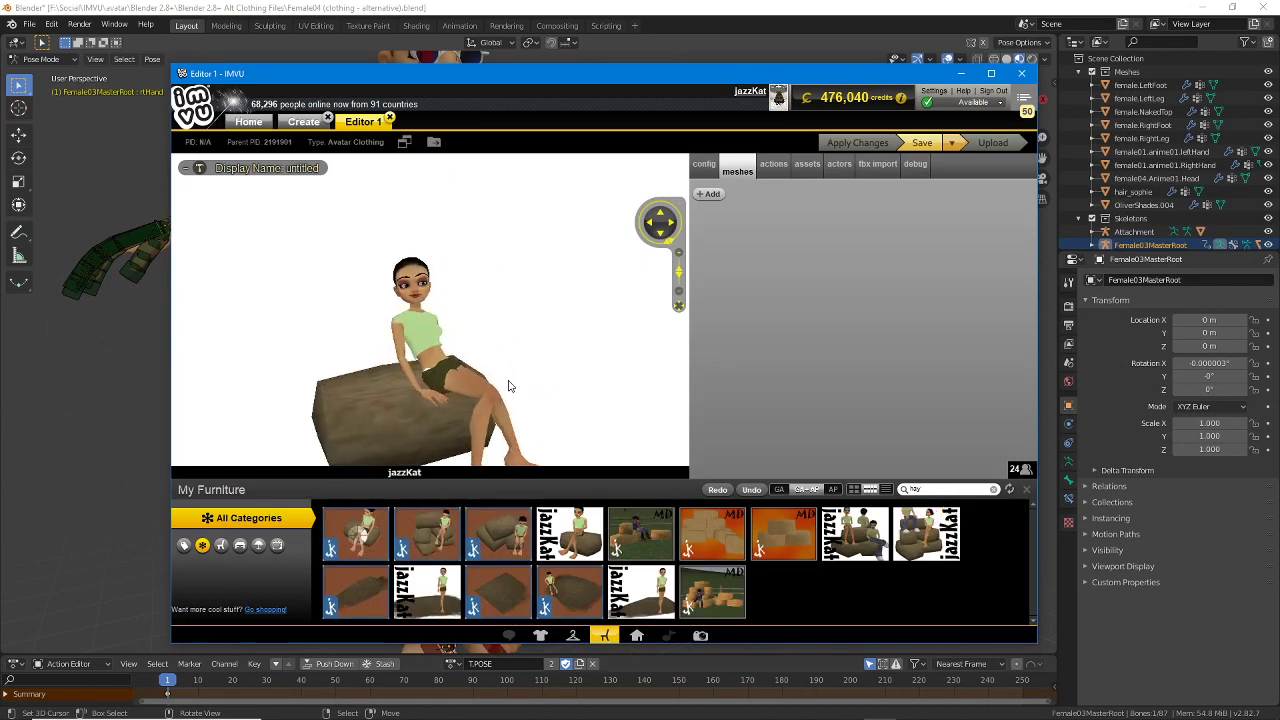
pyautogui.click(1026, 490)
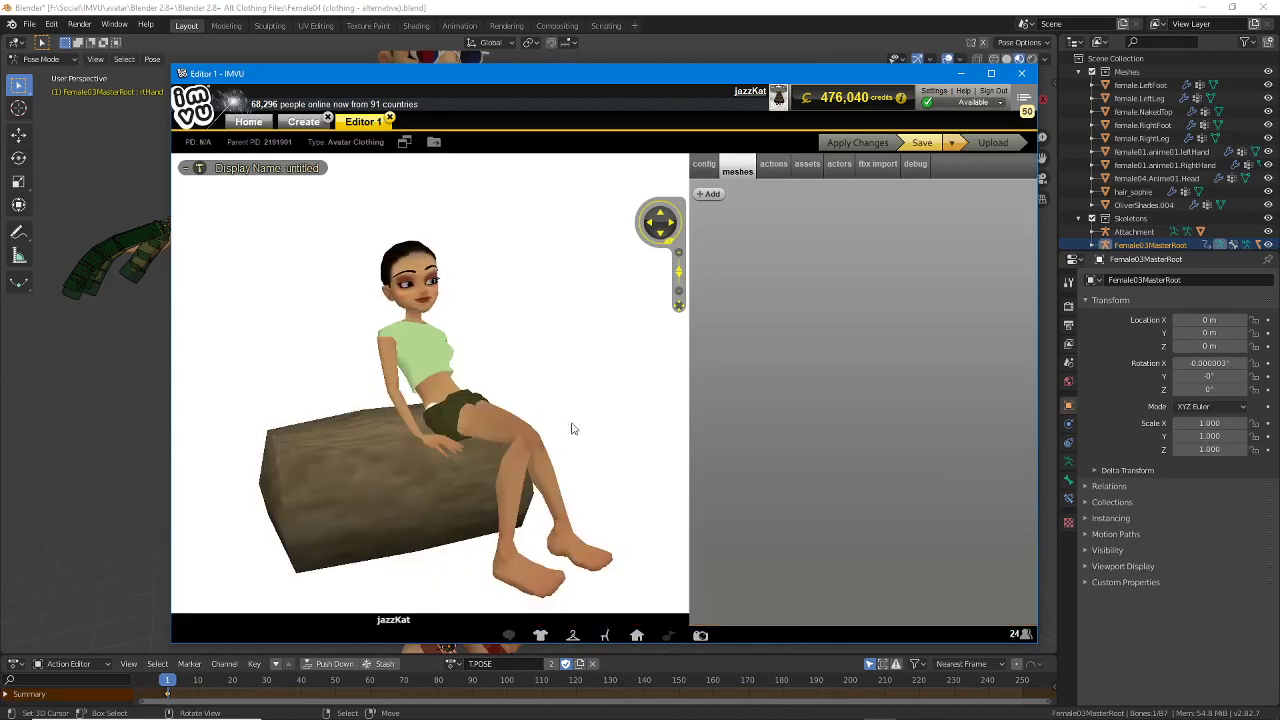
# Examine the seated avatar's hips and thighs from several angles and close up in the preview scene.
pyautogui.moveTo(532, 448); pyautogui.dragTo(558, 449)
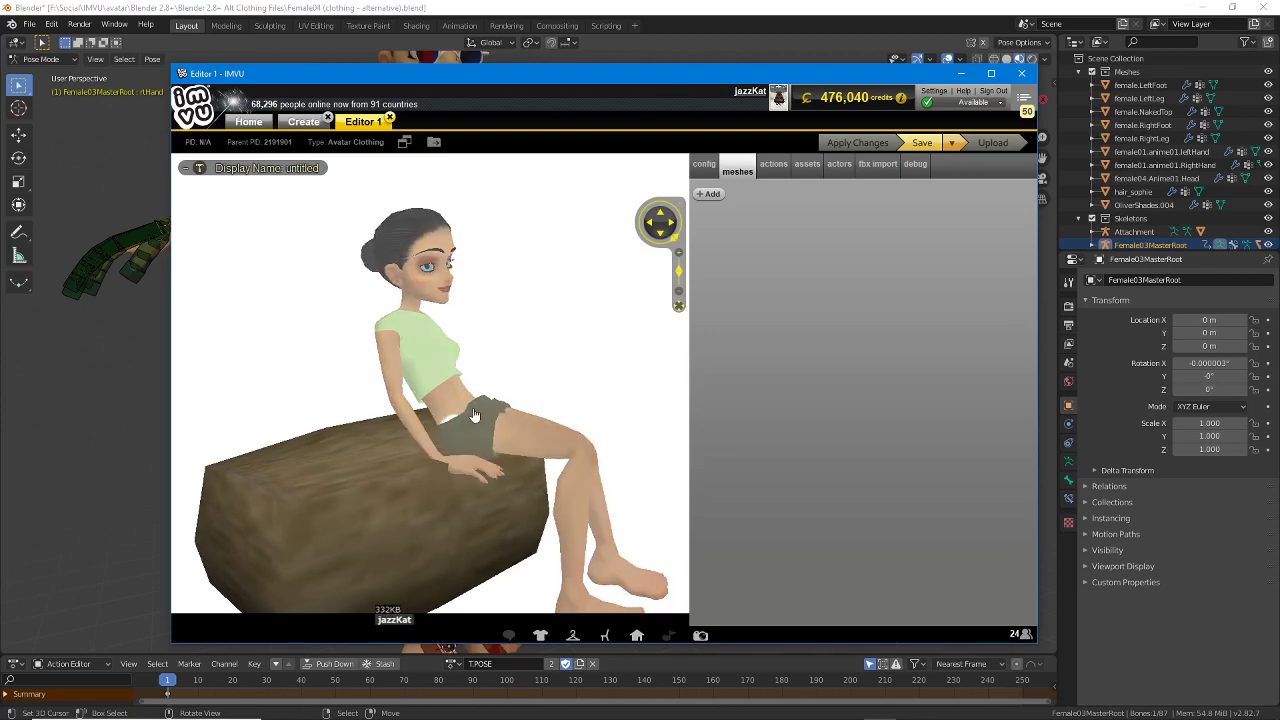
pyautogui.moveTo(521, 418); pyautogui.dragTo(374, 466)
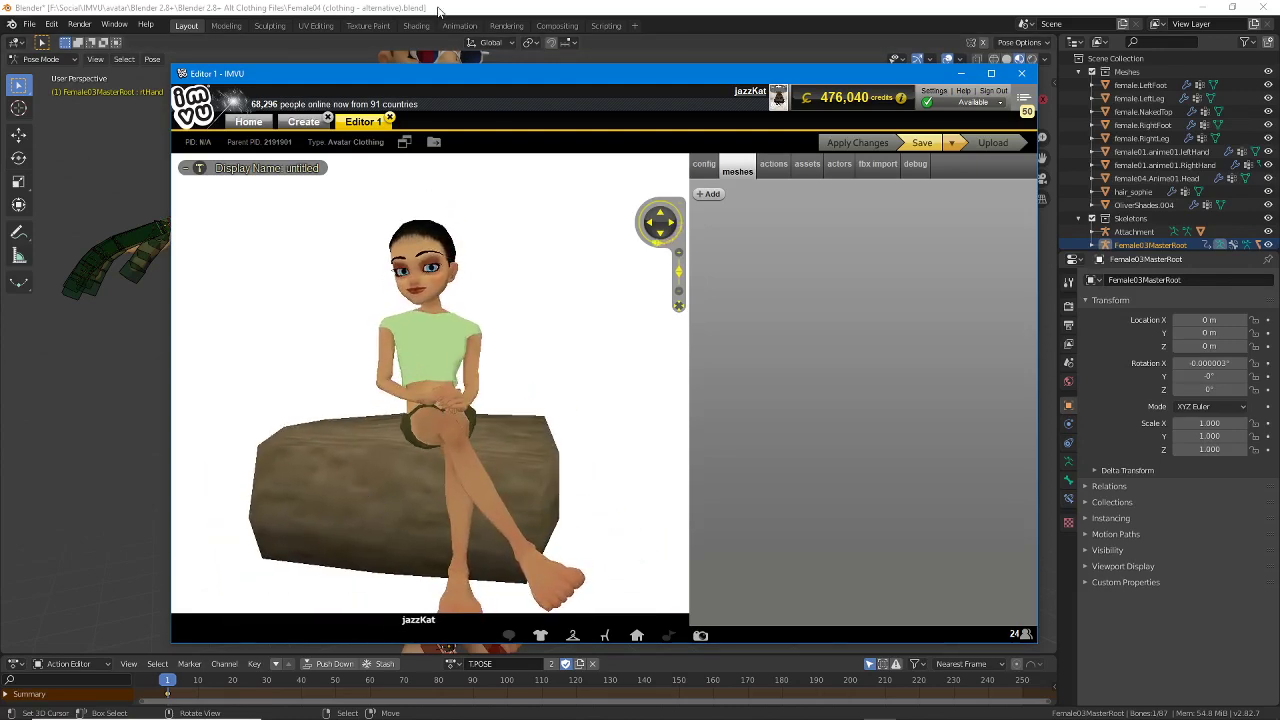
pyautogui.moveTo(370, 465); pyautogui.dragTo(483, 439)
pyautogui.scroll(3, 462, 459)
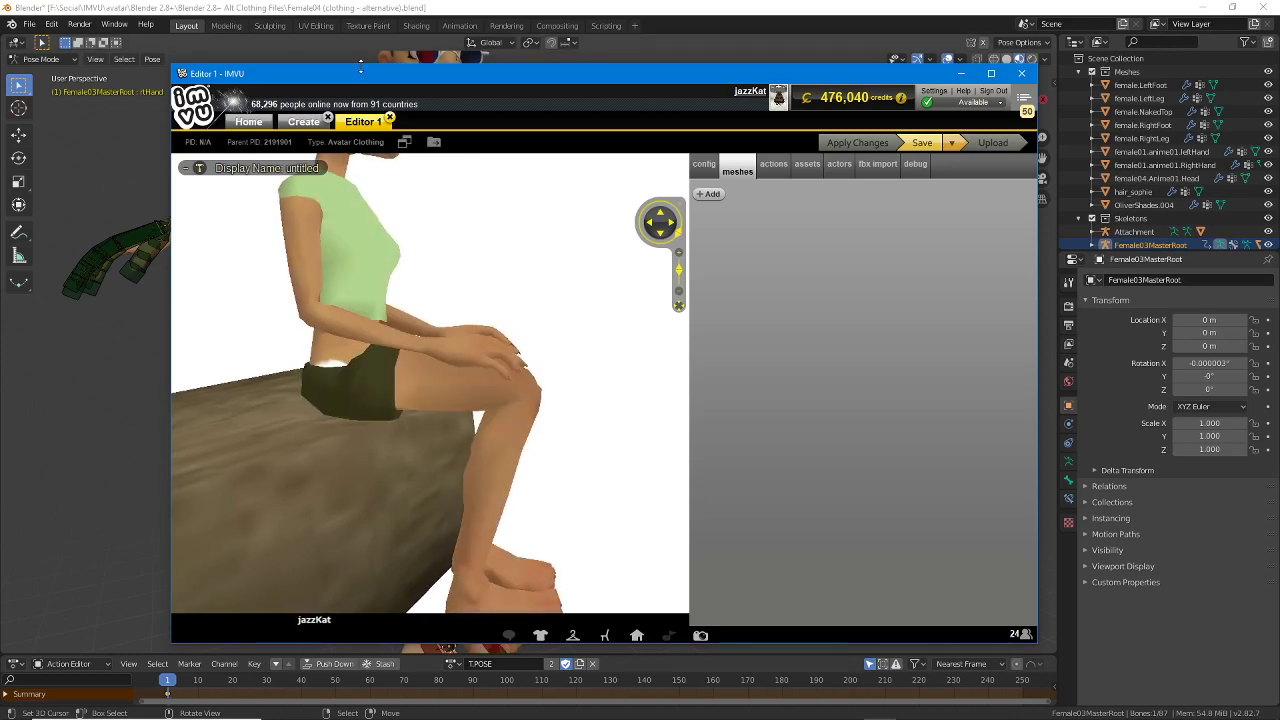
# Switch to Blender and examine the armature's pelvis, hip and thigh bones up close.
pyautogui.click(436, 9)
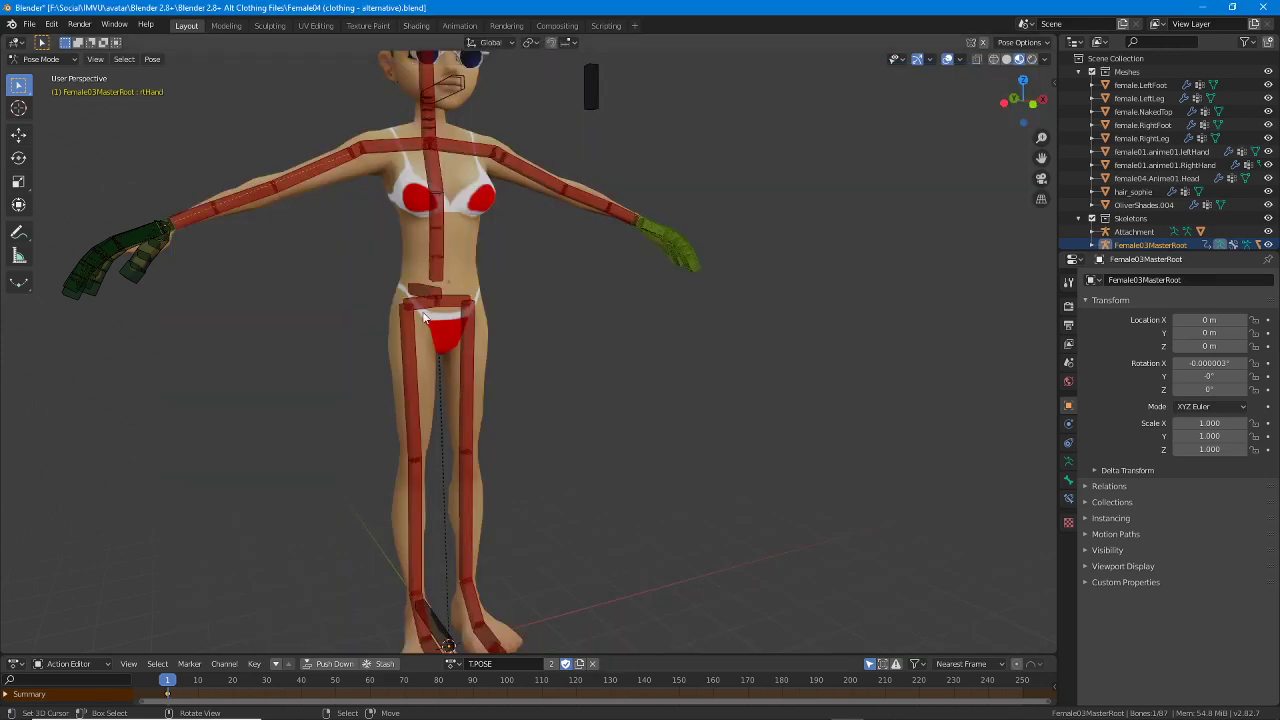
pyautogui.scroll(6, 403, 335)
pyautogui.moveTo(517, 370); pyautogui.dragTo(537, 376, button='middle')
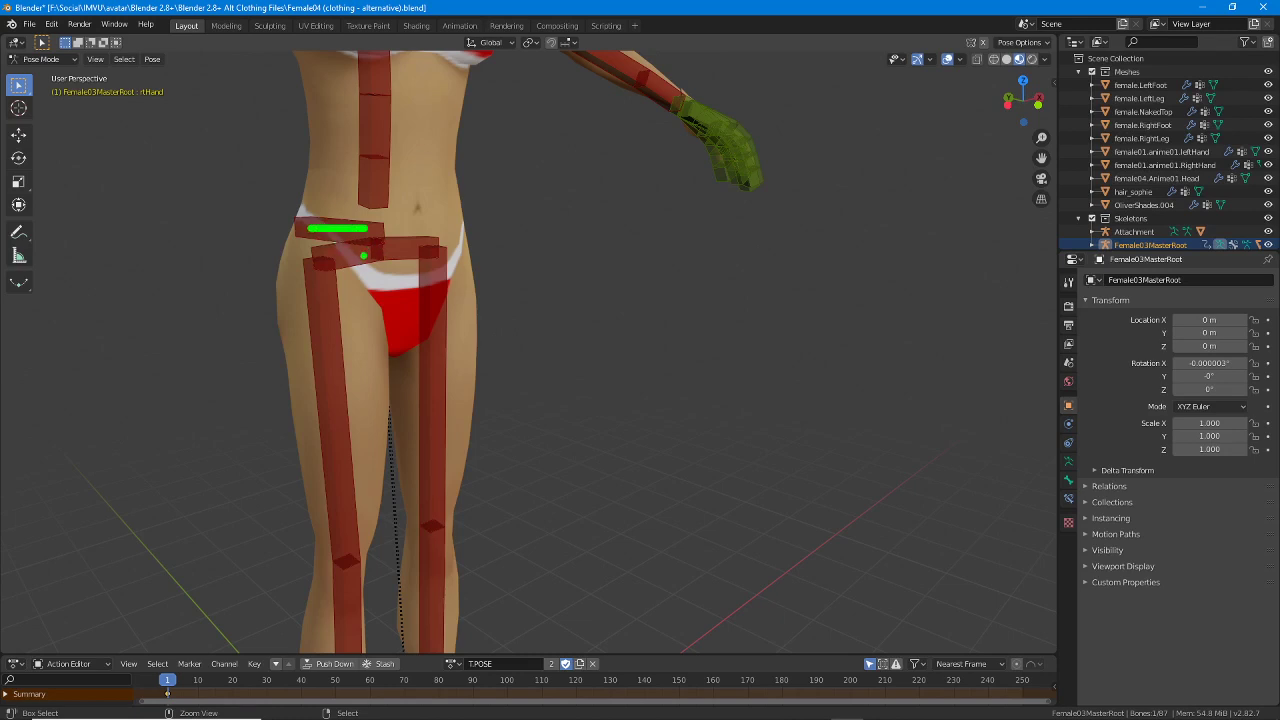
pyautogui.moveTo(330, 278); pyautogui.dragTo(338, 438)
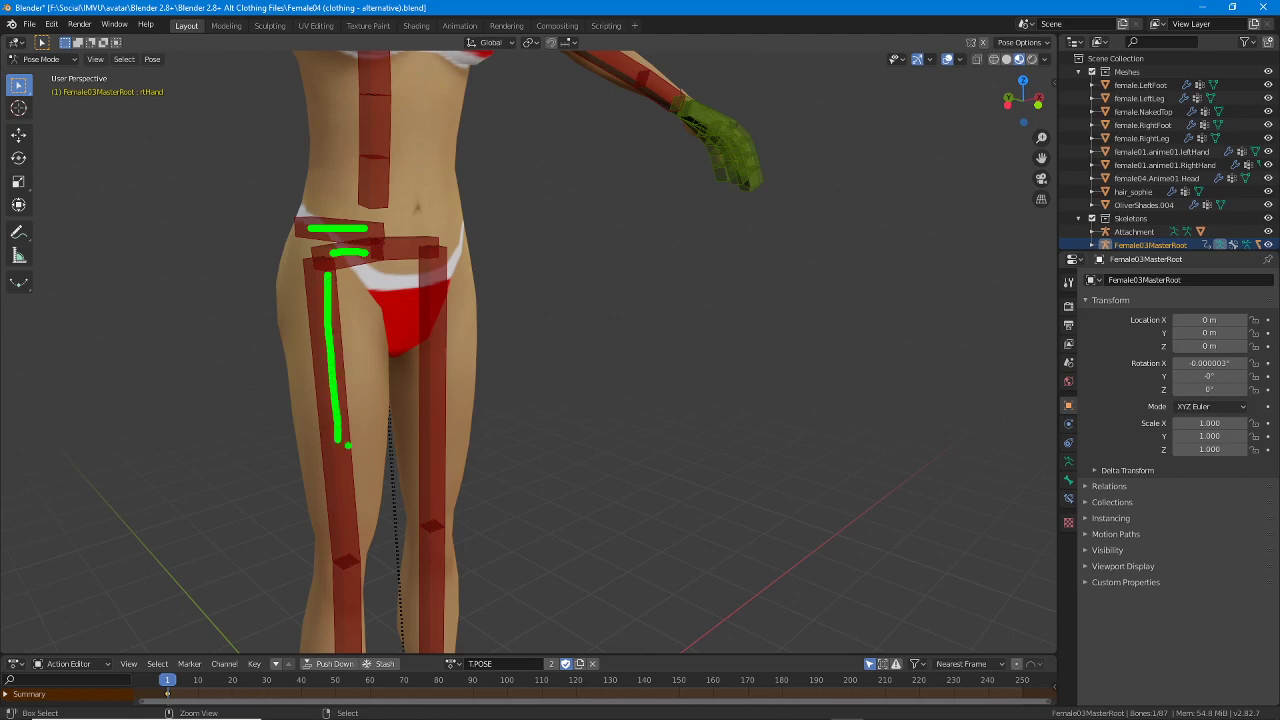
pyautogui.moveTo(440, 282); pyautogui.dragTo(439, 436)
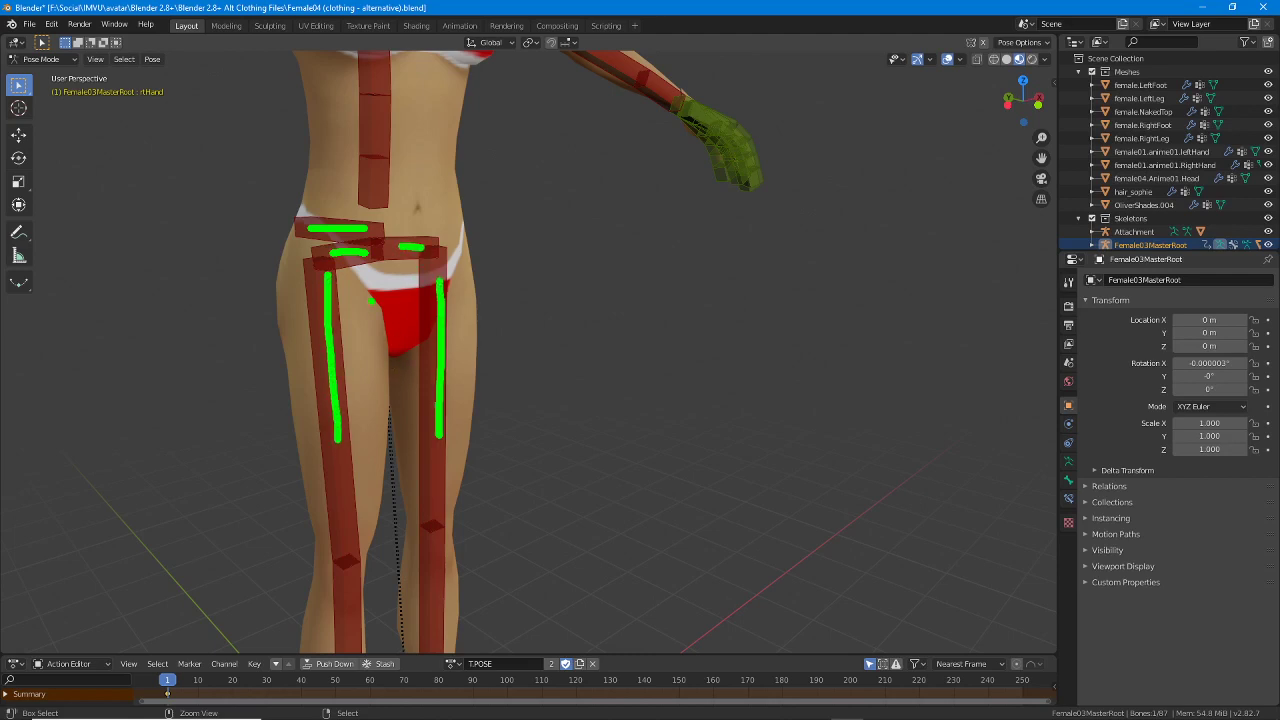
pyautogui.press('Escape')
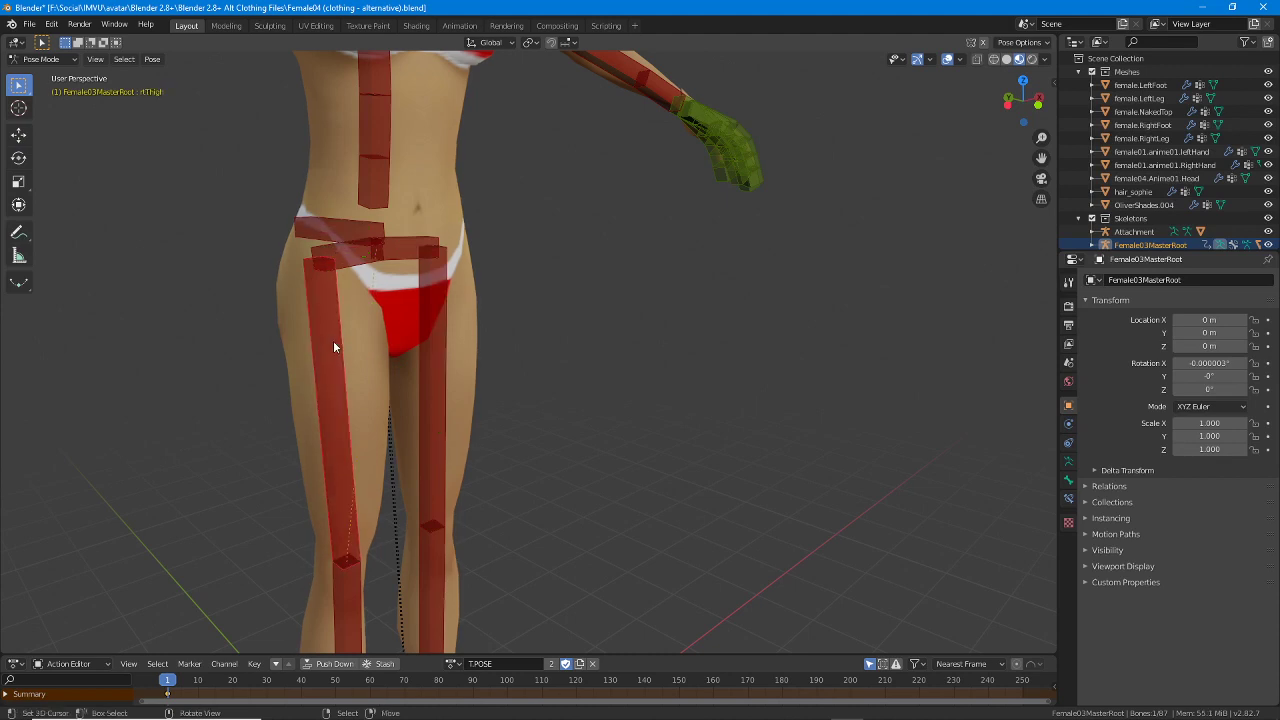
# Try rotating the right thigh bone to preview how the leg deforms.
pyautogui.scroll(-1, 333, 340)
pyautogui.moveTo(336, 393); pyautogui.dragTo(389, 480, button='middle')
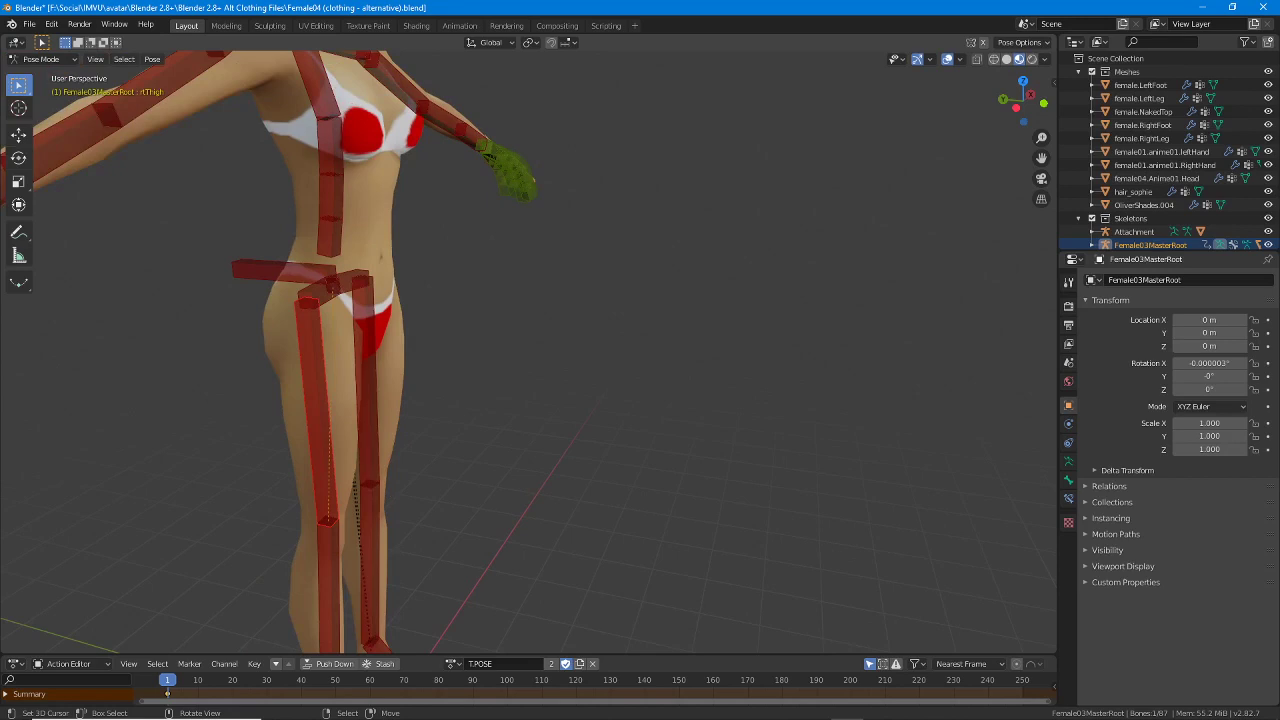
pyautogui.press('r')
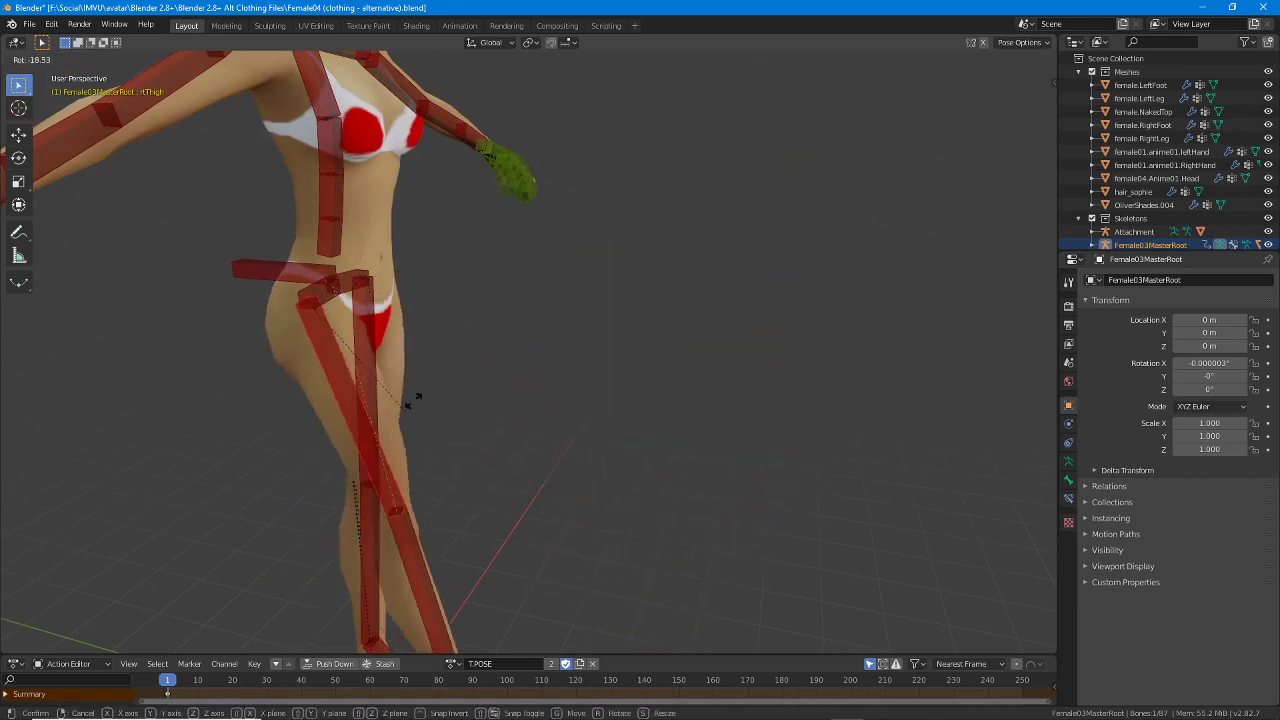
pyautogui.rightClick(426, 246)
pyautogui.moveTo(362, 338); pyautogui.dragTo(345, 337, button='middle')
pyautogui.scroll(-3, 345, 337)
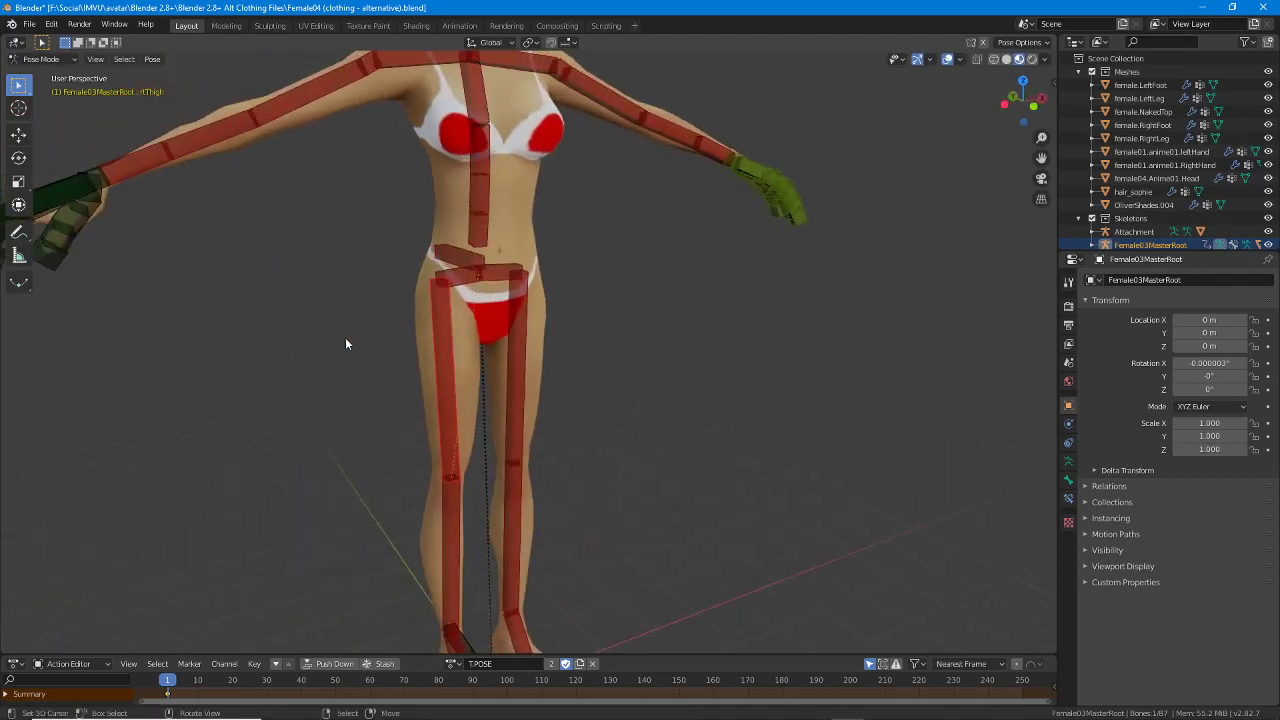
pyautogui.scroll(4, 419, 359)
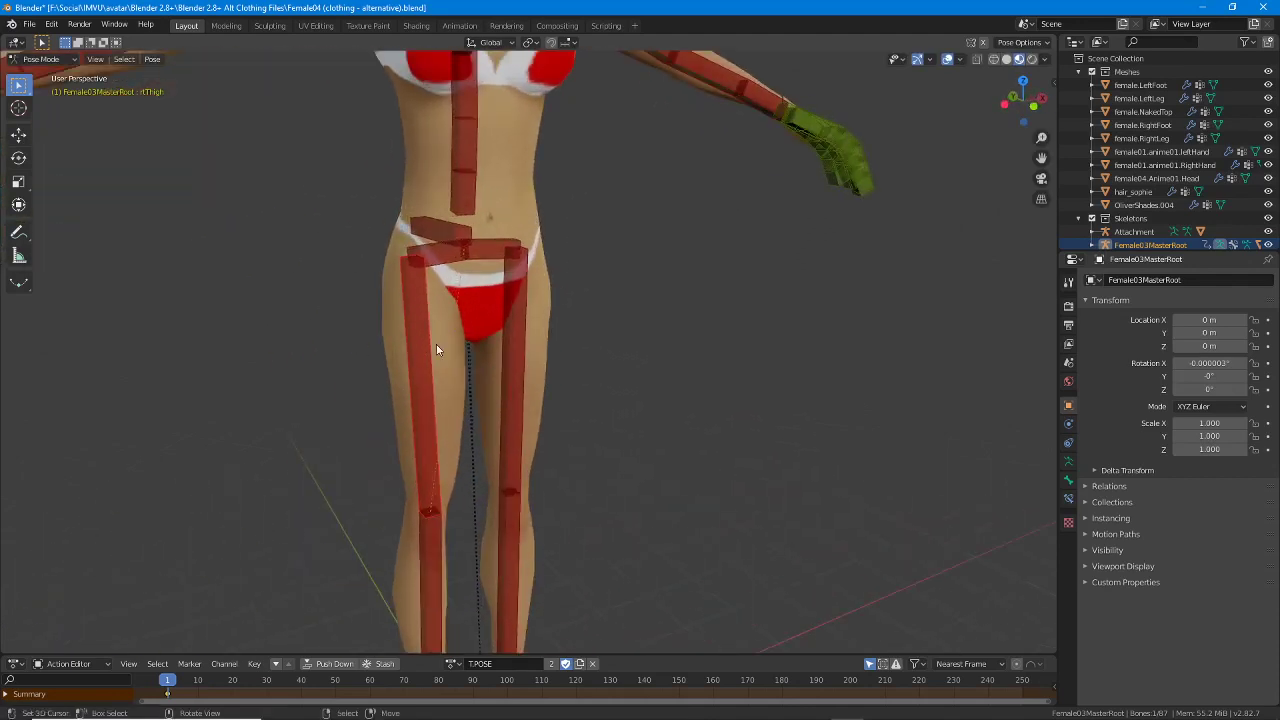
# Rotate the right hip bone with the Rotate tool so the whole right leg swings backward.
pyautogui.click(18, 160)
pyautogui.moveTo(407, 268)
pyautogui.mouseDown()
pyautogui.moveTo(382, 264)
pyautogui.moveTo(423, 263)
pyautogui.moveTo(372, 273)
pyautogui.moveTo(440, 264)
pyautogui.moveTo(393, 276)
pyautogui.mouseUp()
pyautogui.moveTo(436, 340); pyautogui.dragTo(316, 338, button='middle')
pyautogui.rightClick(238, 255)
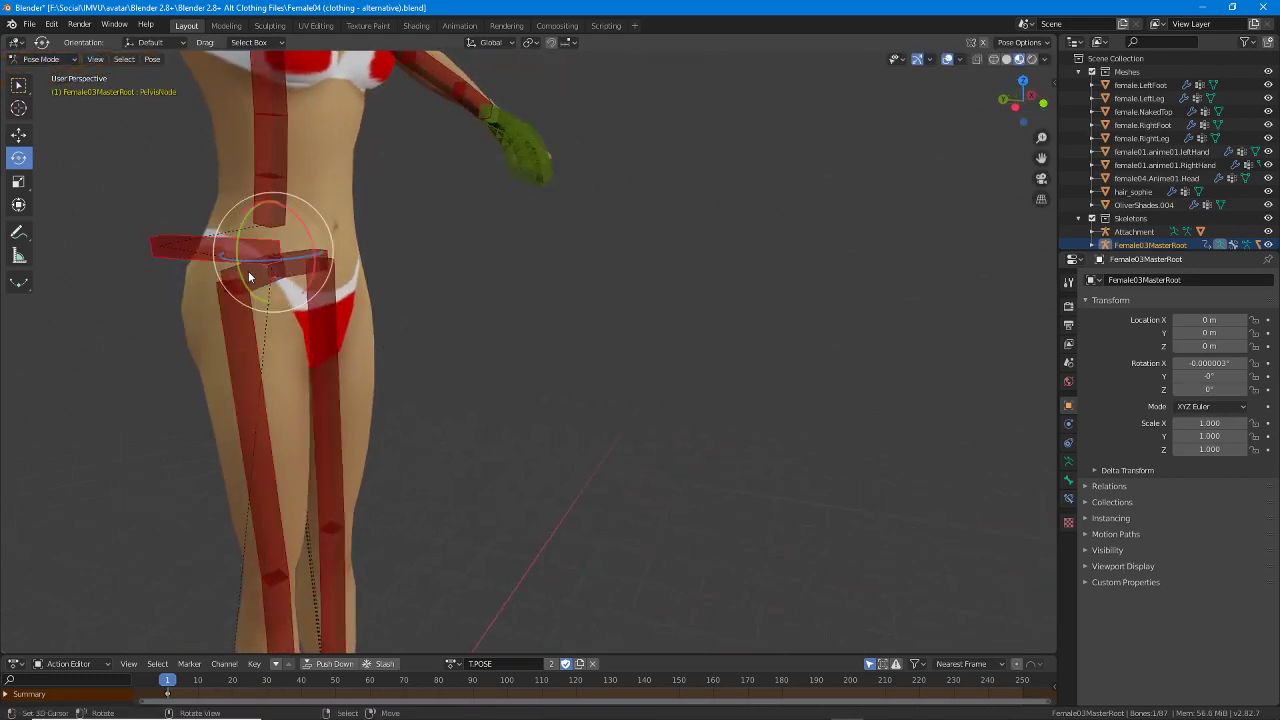
pyautogui.click(262, 288)
pyautogui.moveTo(310, 293); pyautogui.dragTo(250, 358)
pyautogui.moveTo(250, 358); pyautogui.dragTo(288, 368, button='middle')
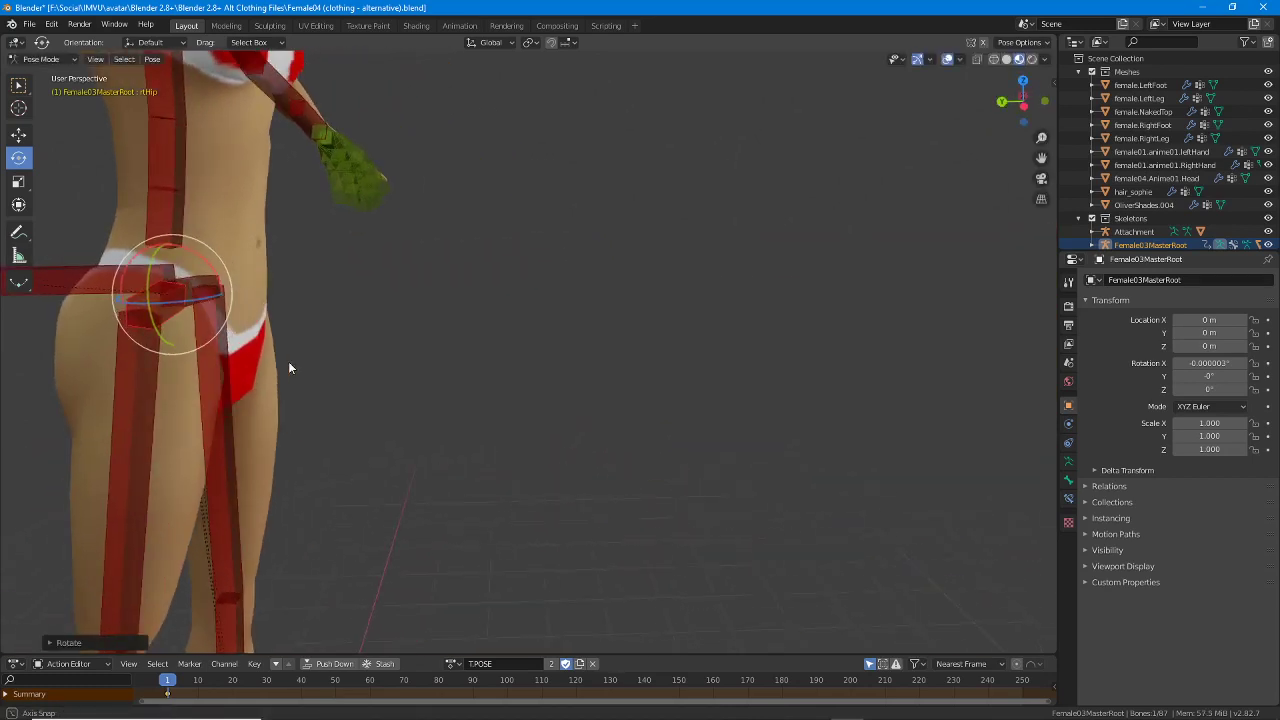
pyautogui.moveTo(220, 282); pyautogui.dragTo(222, 345)
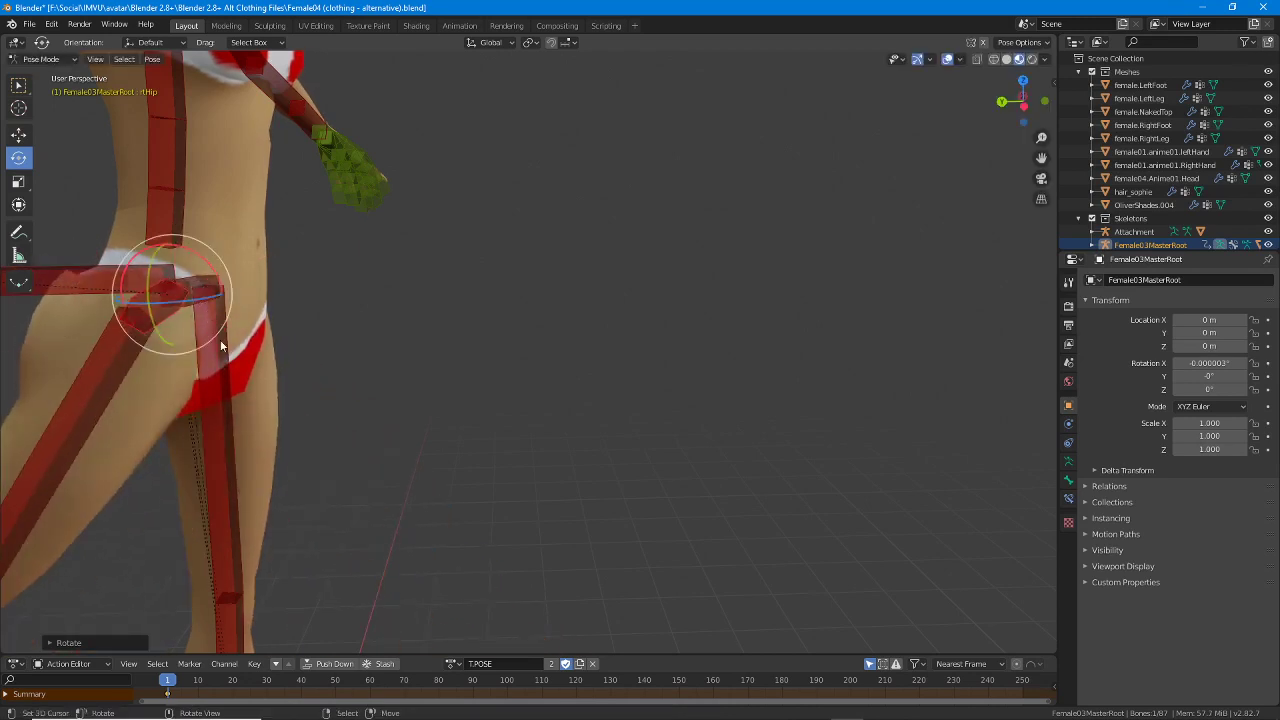
pyautogui.moveTo(382, 386); pyautogui.dragTo(336, 344, button='middle')
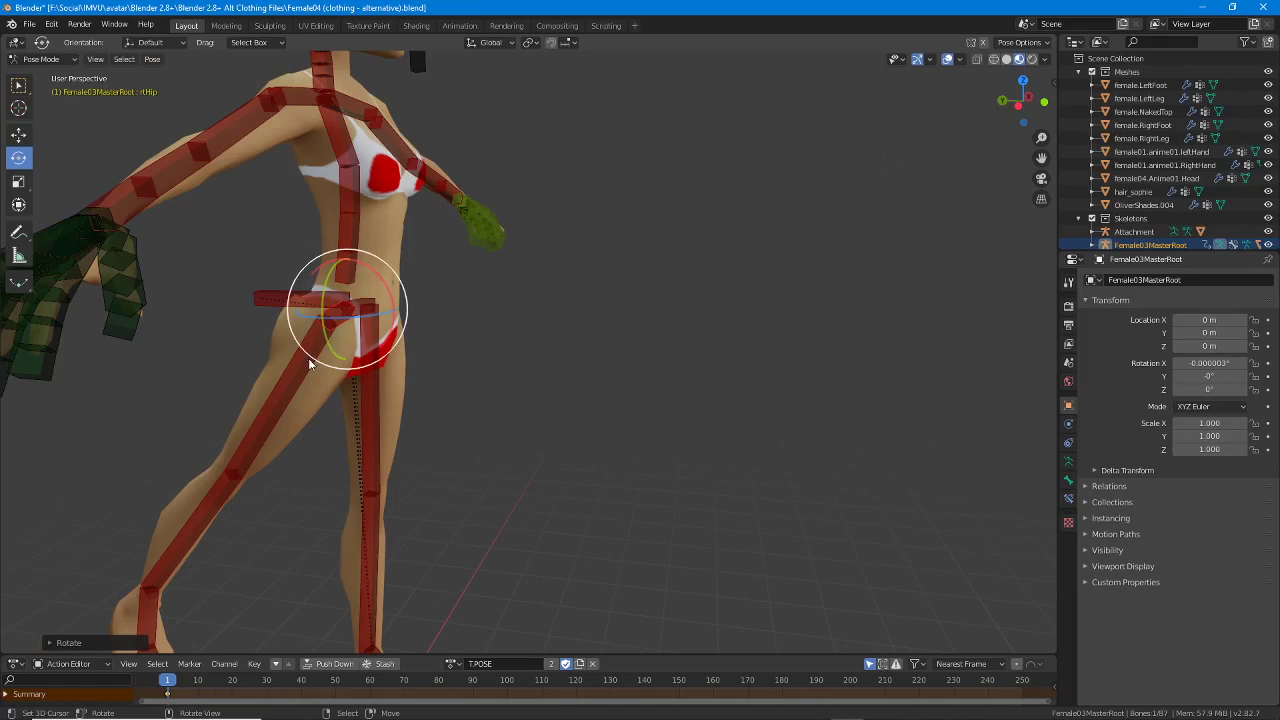
# Select all bones of the armature and clear their rotation.
pyautogui.click(338, 346)
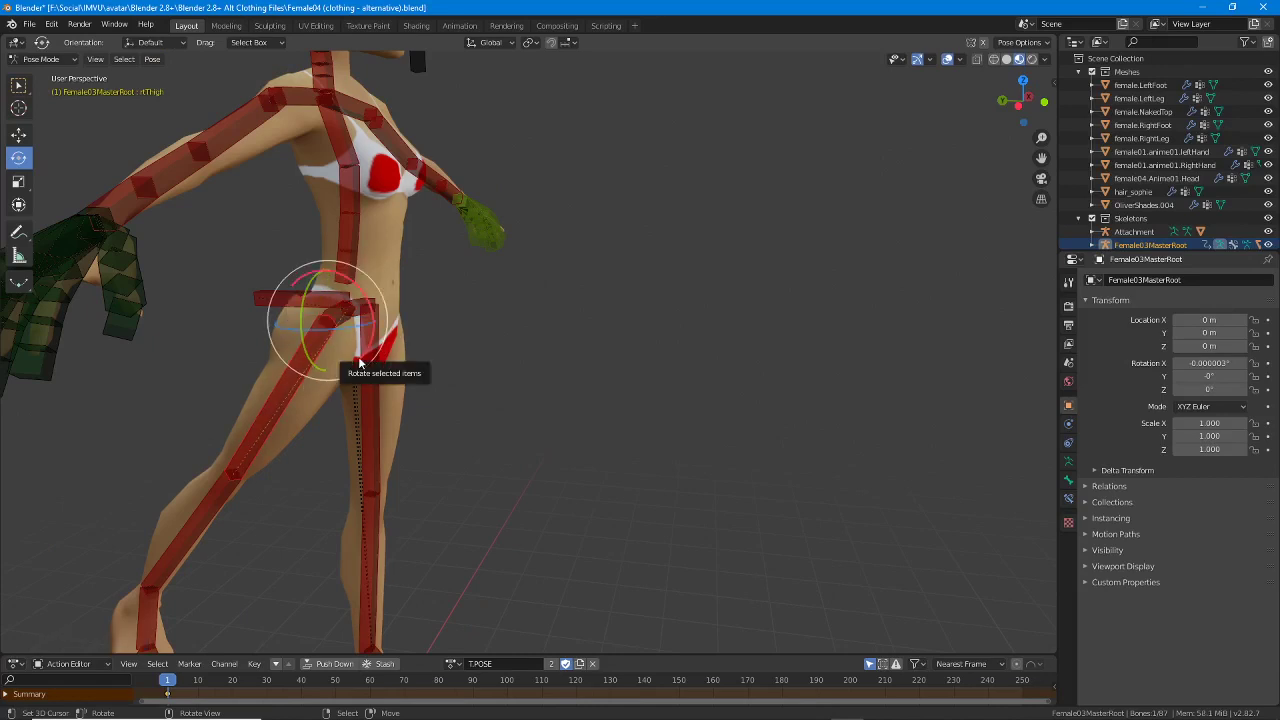
pyautogui.press('a')
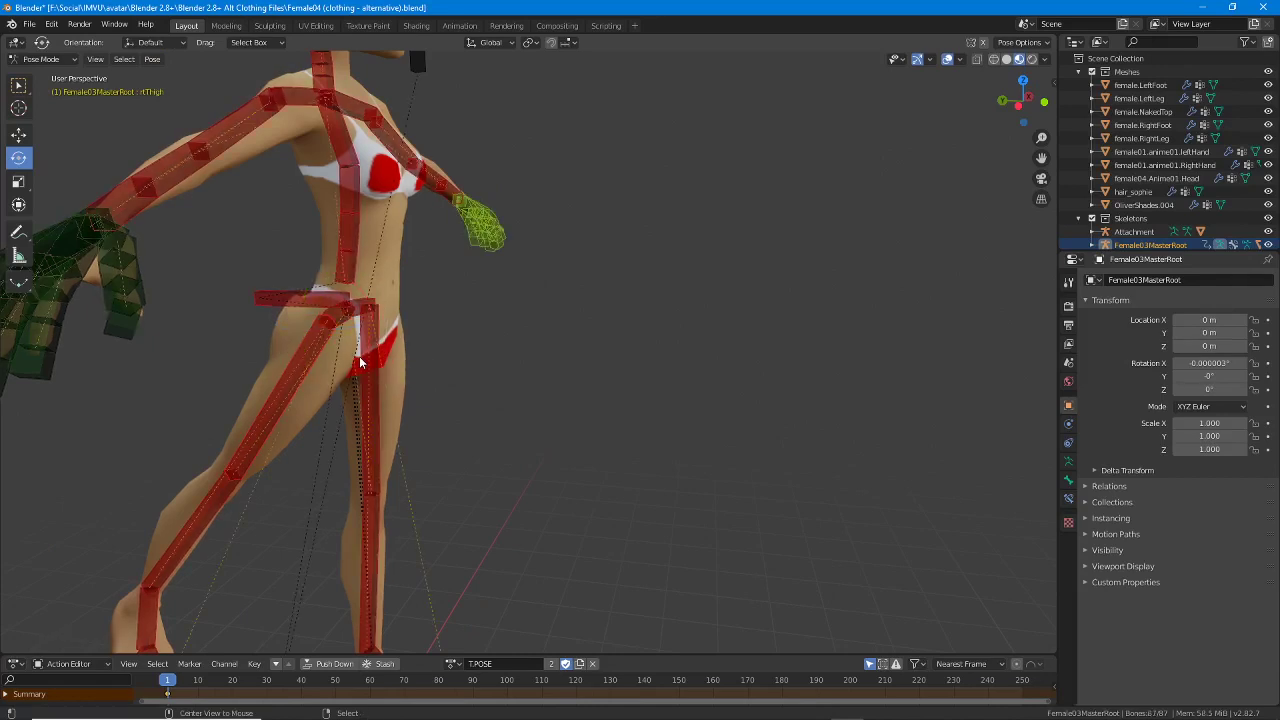
pyautogui.hotkey('alt', 'r')
pyautogui.moveTo(359, 360); pyautogui.dragTo(380, 365, button='middle')
pyautogui.scroll(2, 381, 360)
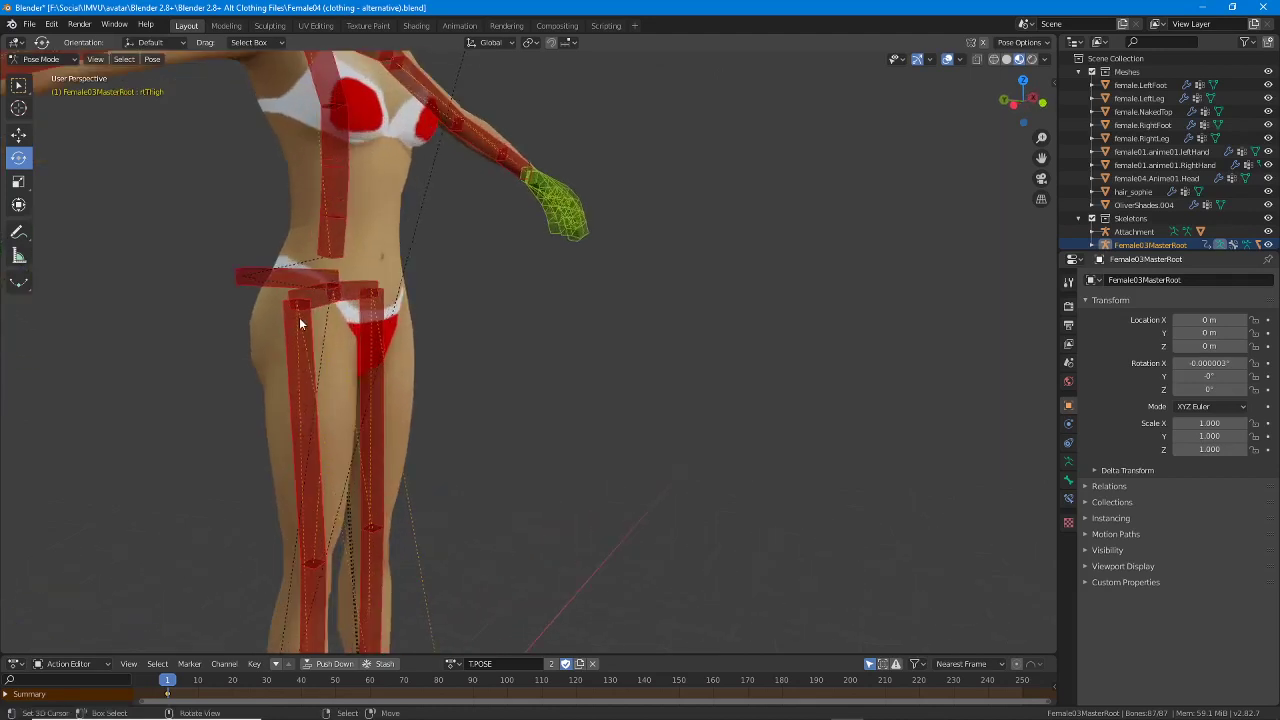
# Select the right thigh bone, and then the pelvis node together with both hip bones for comparison.
pyautogui.click(299, 319)
pyautogui.moveTo(299, 319); pyautogui.dragTo(299, 329, button='middle')
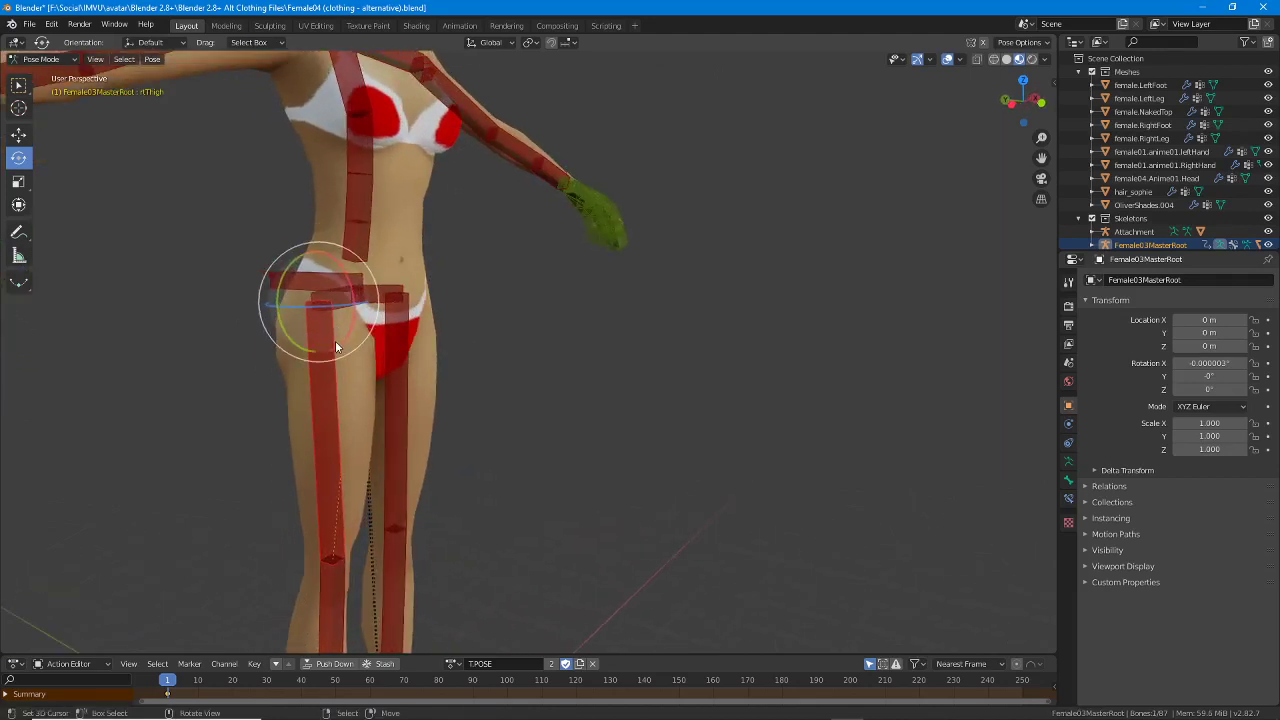
pyautogui.scroll(2, 338, 343)
pyautogui.keyDown('shift'); pyautogui.moveTo(338, 343); pyautogui.dragTo(561, 430, button='middle'); pyautogui.keyUp('shift')
pyautogui.click(546, 352)
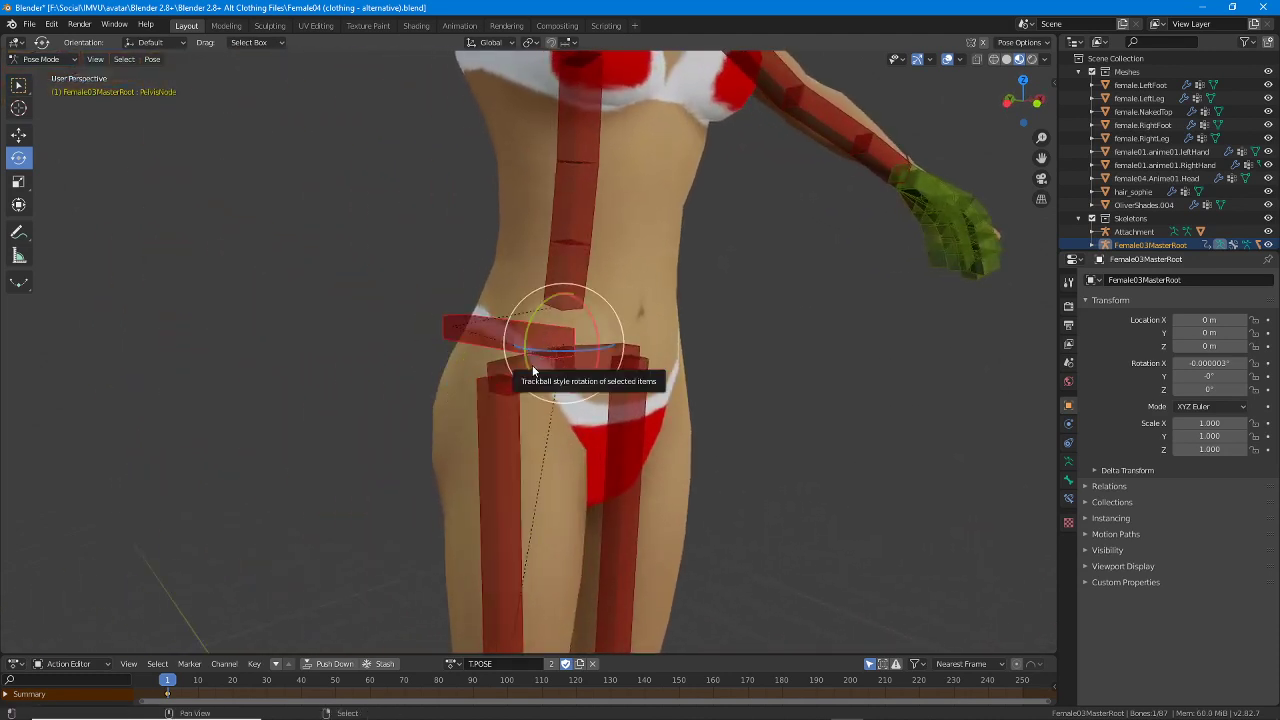
pyautogui.click(590, 351)
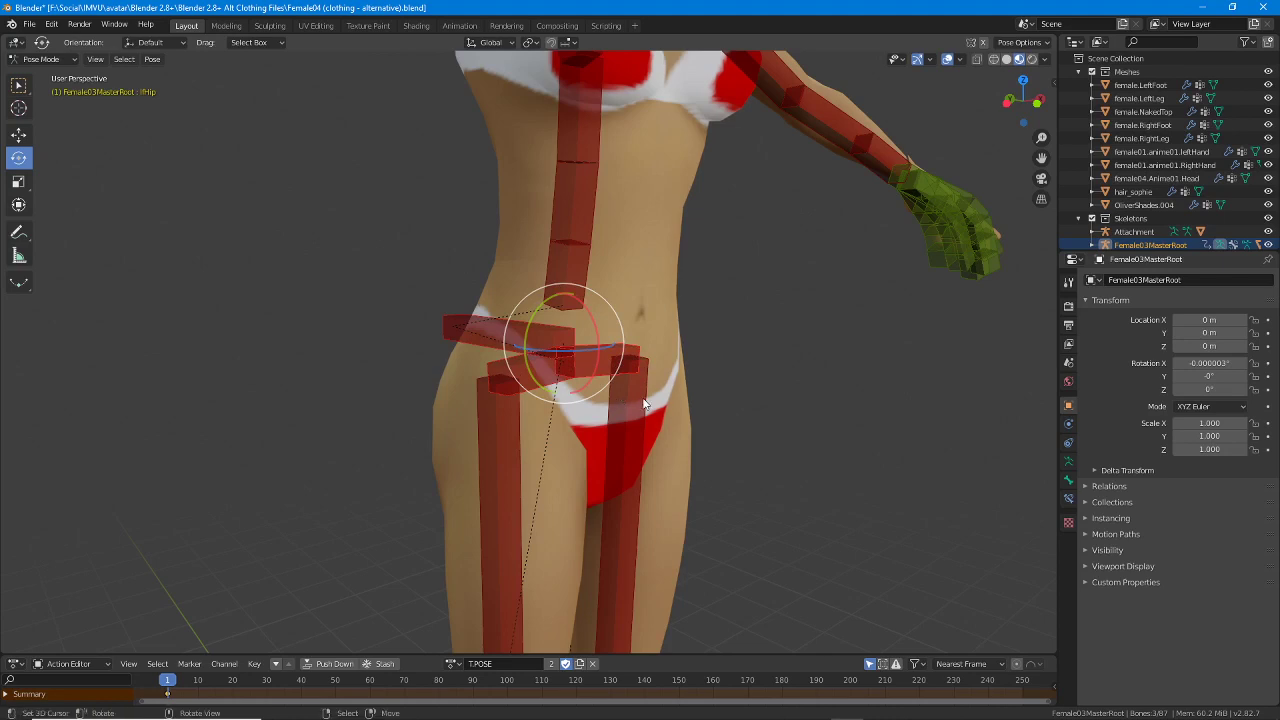
pyautogui.moveTo(645, 403); pyautogui.dragTo(563, 383, button='middle')
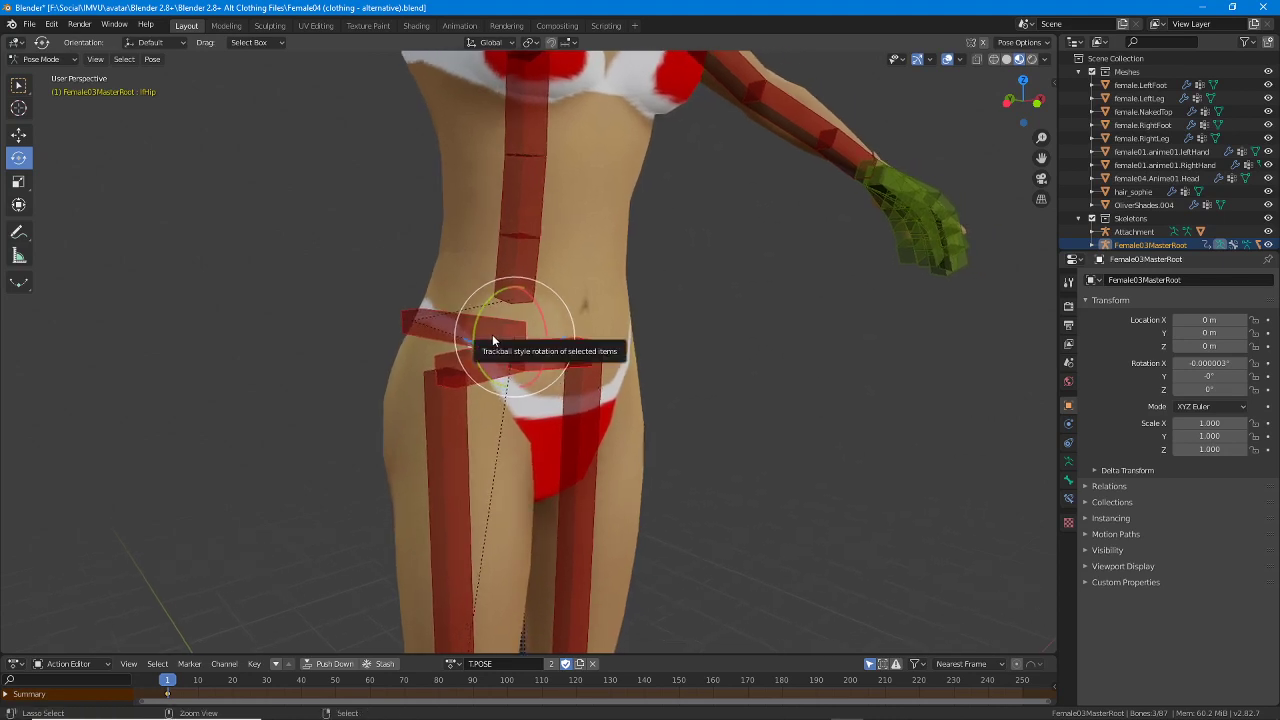
# Examine the pelvis, hip and thigh bones from the front and the buttocks area from behind.
pyautogui.hotkey('ctrl', '2')
pyautogui.moveTo(405, 287)
pyautogui.mouseDown()
pyautogui.moveTo(385, 340)
pyautogui.moveTo(647, 353)
pyautogui.moveTo(439, 284)
pyautogui.mouseUp()
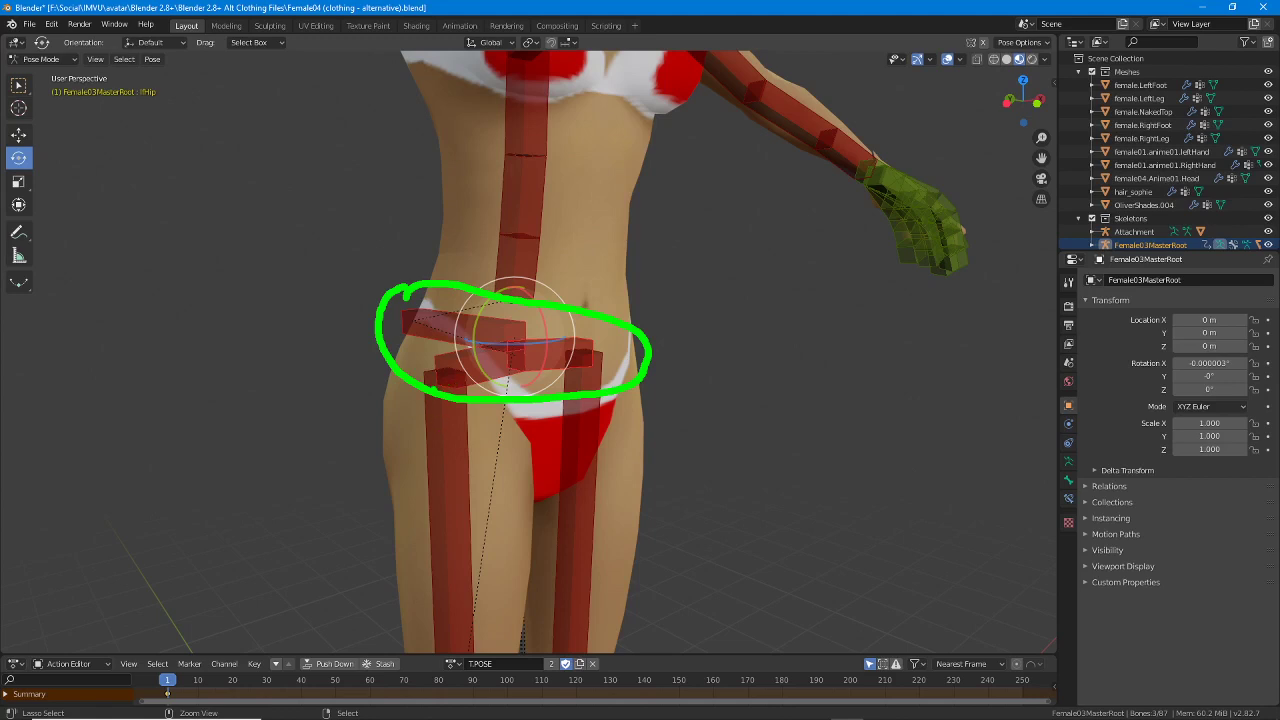
pyautogui.moveTo(442, 328)
pyautogui.mouseDown()
pyautogui.moveTo(490, 372)
pyautogui.moveTo(572, 345)
pyautogui.mouseUp()
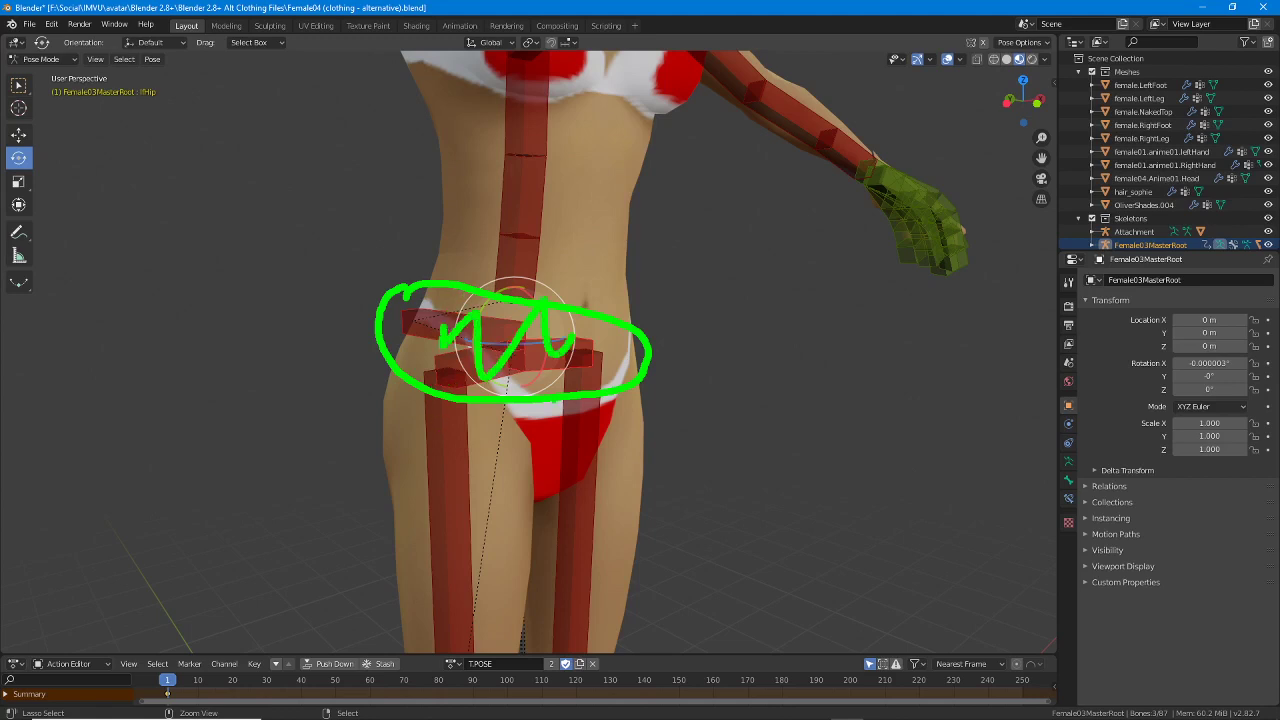
pyautogui.moveTo(435, 403); pyautogui.dragTo(452, 610)
pyautogui.moveTo(594, 392); pyautogui.dragTo(578, 604)
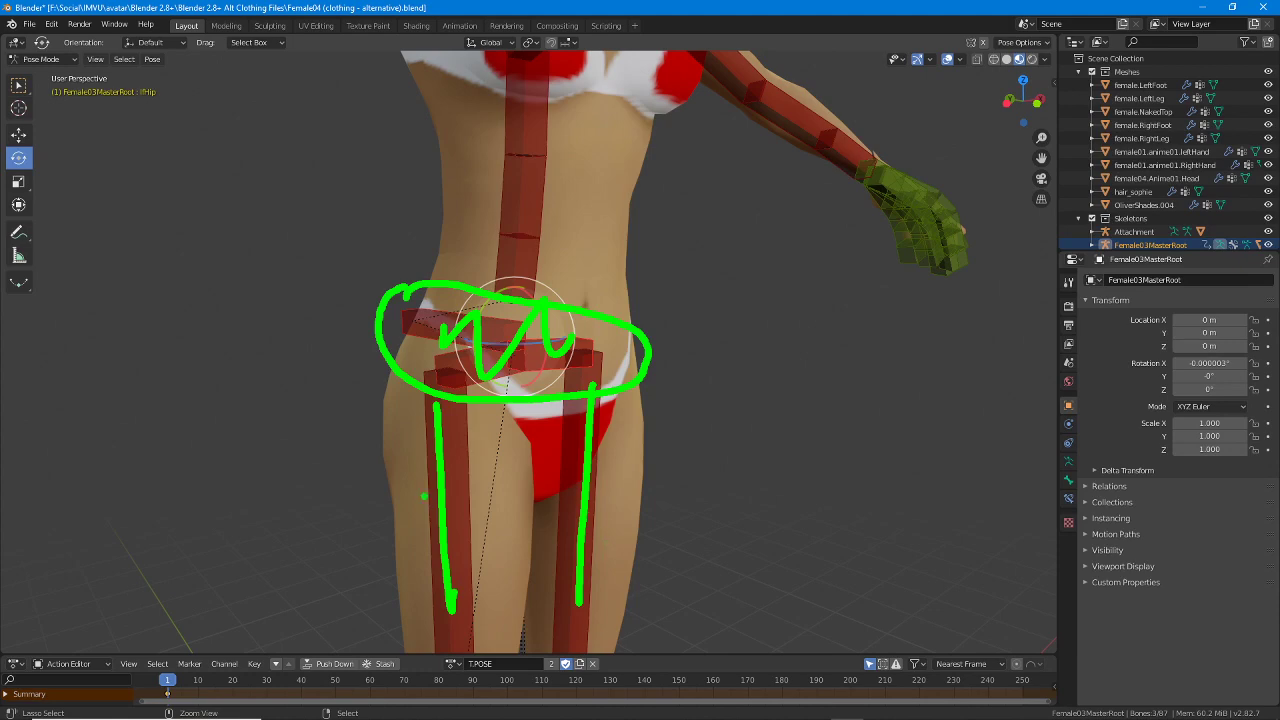
pyautogui.press('Escape')
pyautogui.moveTo(310, 412)
pyautogui.mouseDown(button='middle')
pyautogui.moveTo(374, 428)
pyautogui.moveTo(343, 476)
pyautogui.moveTo(494, 334)
pyautogui.moveTo(480, 368)
pyautogui.moveTo(476, 335)
pyautogui.mouseUp(button='middle')
pyautogui.moveTo(380, 304)
pyautogui.mouseDown()
pyautogui.moveTo(466, 318)
pyautogui.moveTo(332, 328)
pyautogui.mouseUp()
pyautogui.moveTo(297, 279)
pyautogui.mouseDown()
pyautogui.moveTo(378, 378)
pyautogui.moveTo(240, 275)
pyautogui.mouseUp()
pyautogui.click(263, 301)
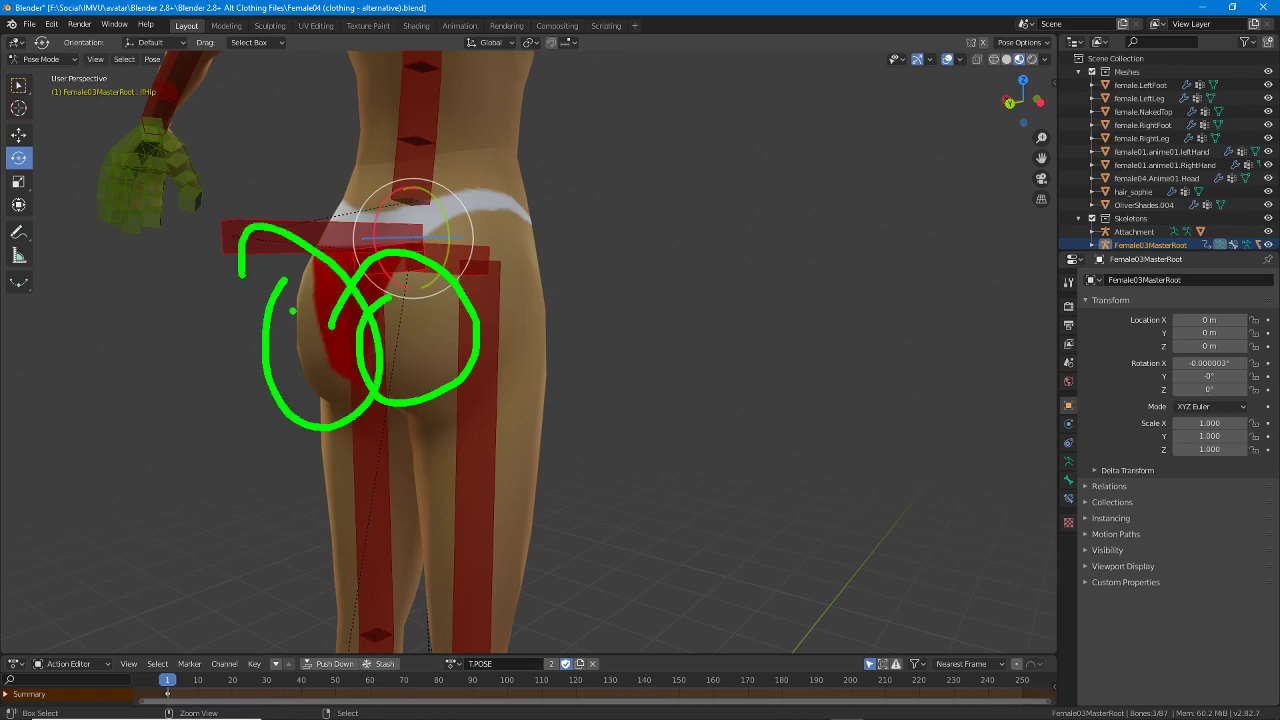
pyautogui.press('Escape')
# Select the right thigh bone and then the right hip bone to compare their positions from the side.
pyautogui.moveTo(606, 375); pyautogui.dragTo(508, 366, button='middle')
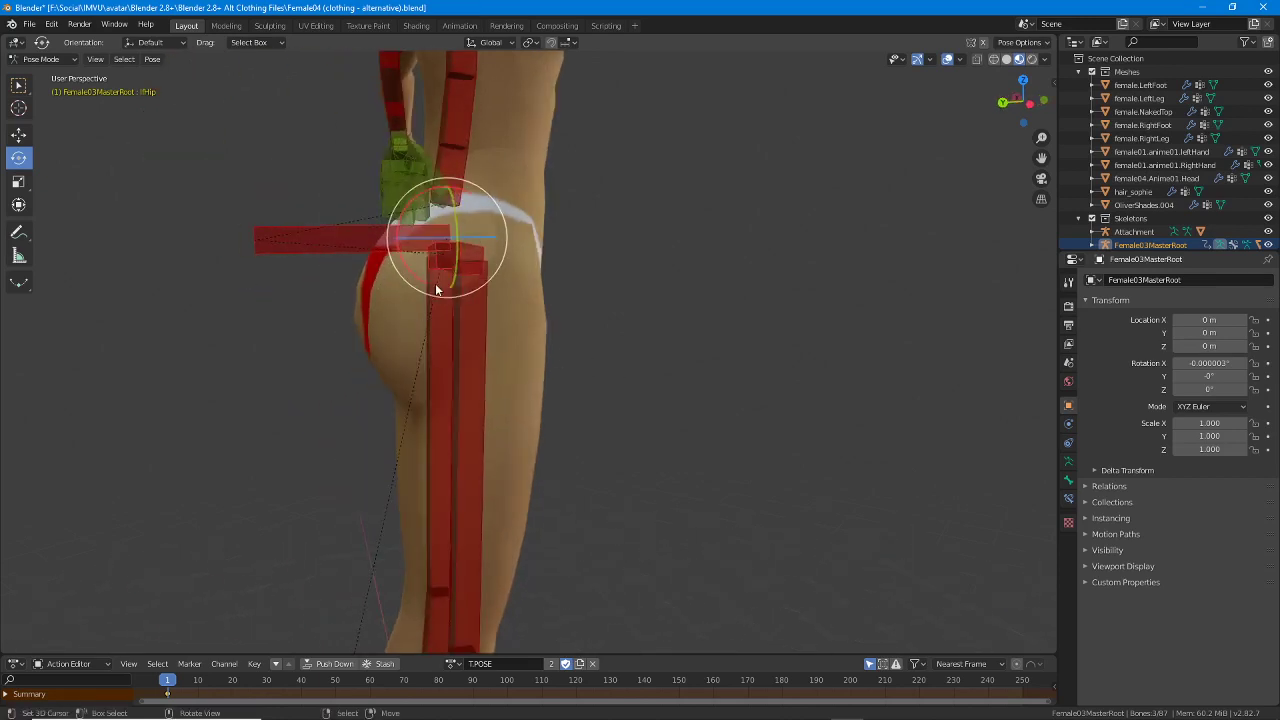
pyautogui.moveTo(436, 289); pyautogui.dragTo(474, 351, button='middle')
pyautogui.click(472, 362)
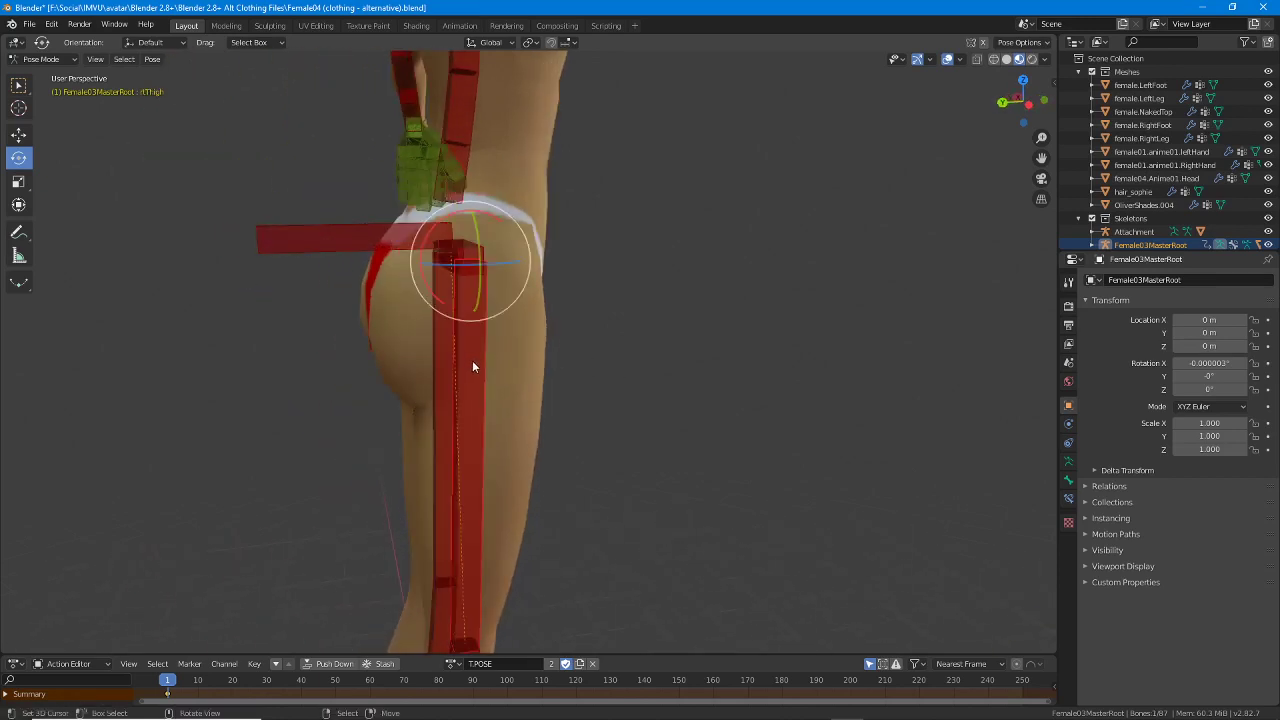
pyautogui.click(452, 282)
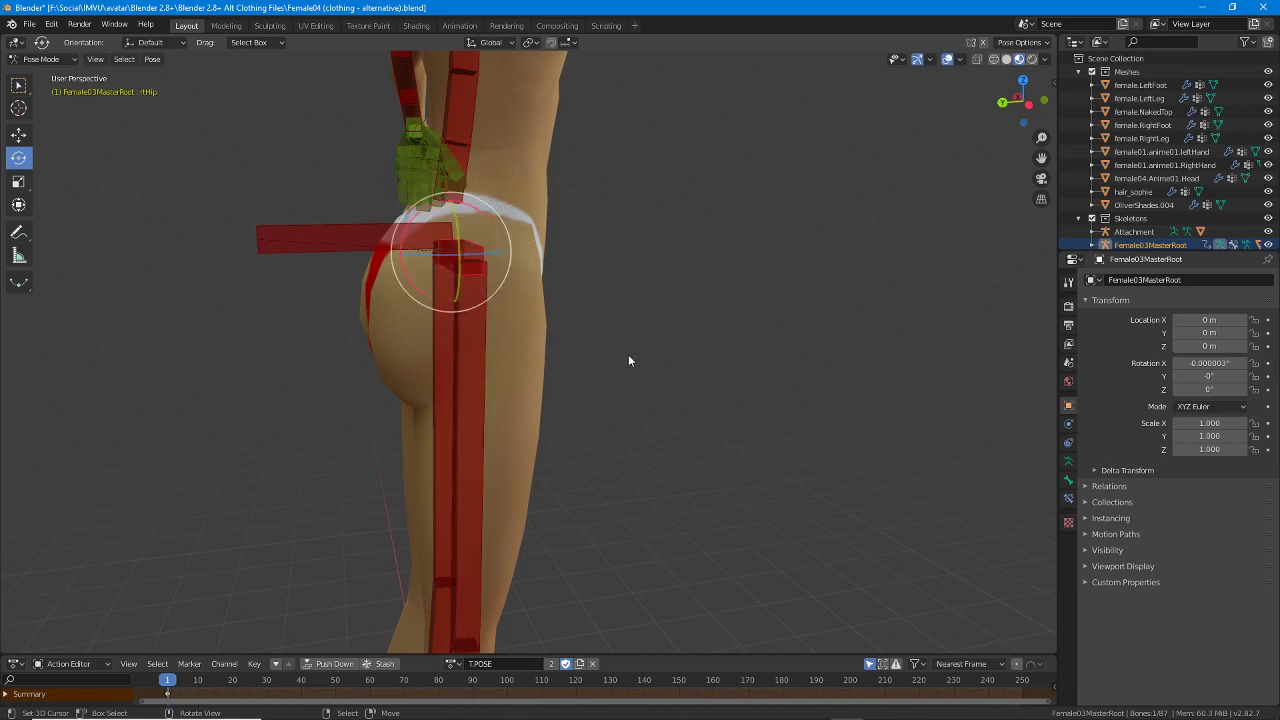
pyautogui.moveTo(629, 360); pyautogui.dragTo(523, 342, button='middle')
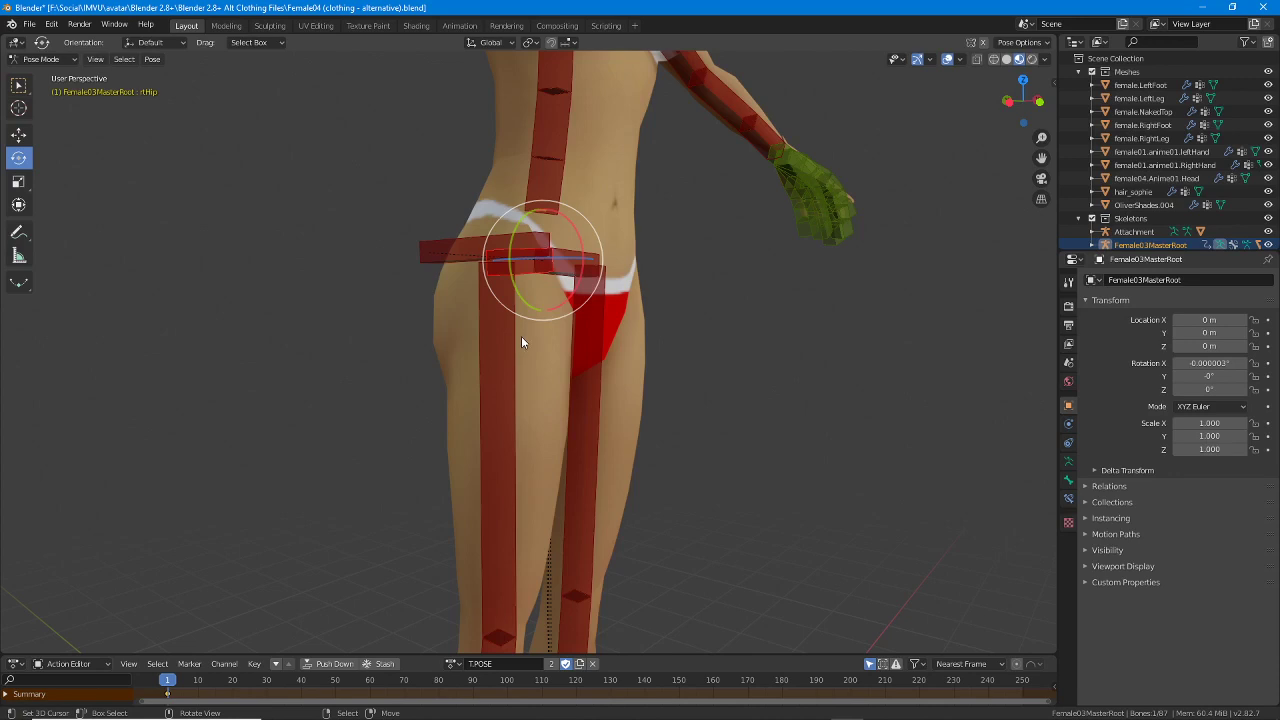
# View the whole posed armature from the front and switch back to the IMVU editor window.
pyautogui.scroll(-4, 597, 306)
pyautogui.keyDown('shift'); pyautogui.moveTo(597, 306); pyautogui.dragTo(580, 349, button='middle'); pyautogui.keyUp('shift')
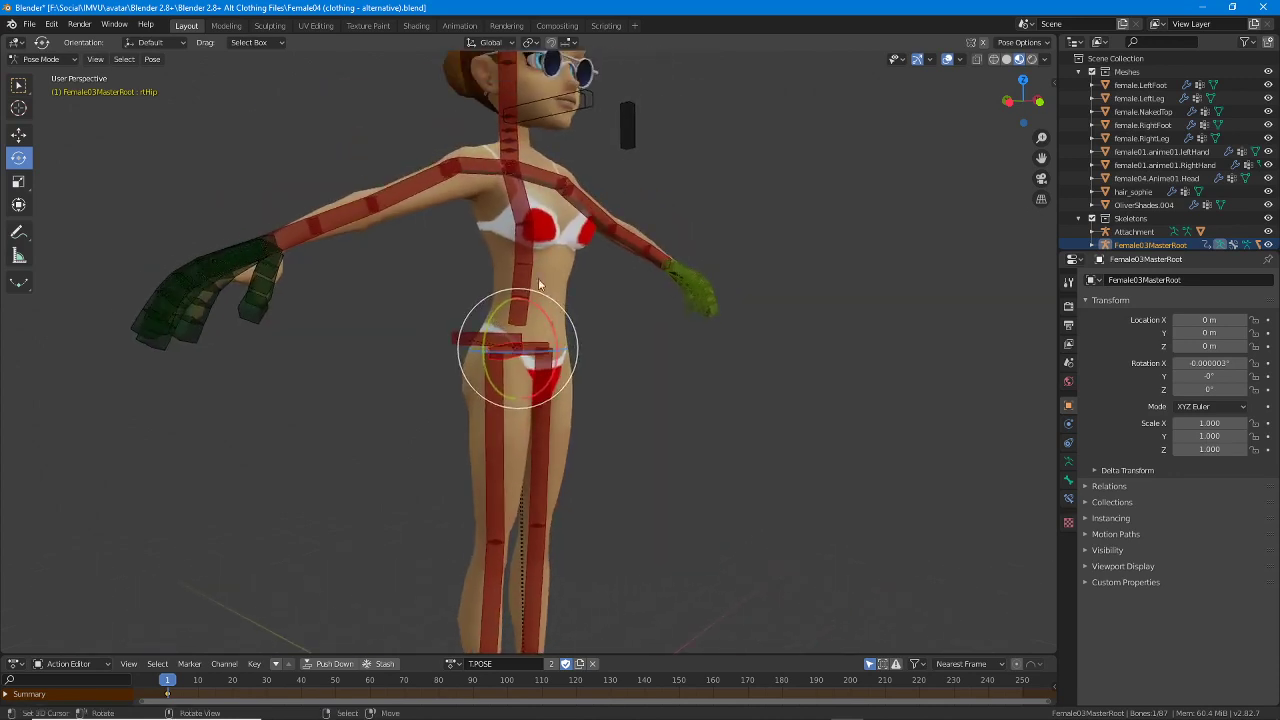
pyautogui.moveTo(538, 278); pyautogui.dragTo(472, 300, button='middle')
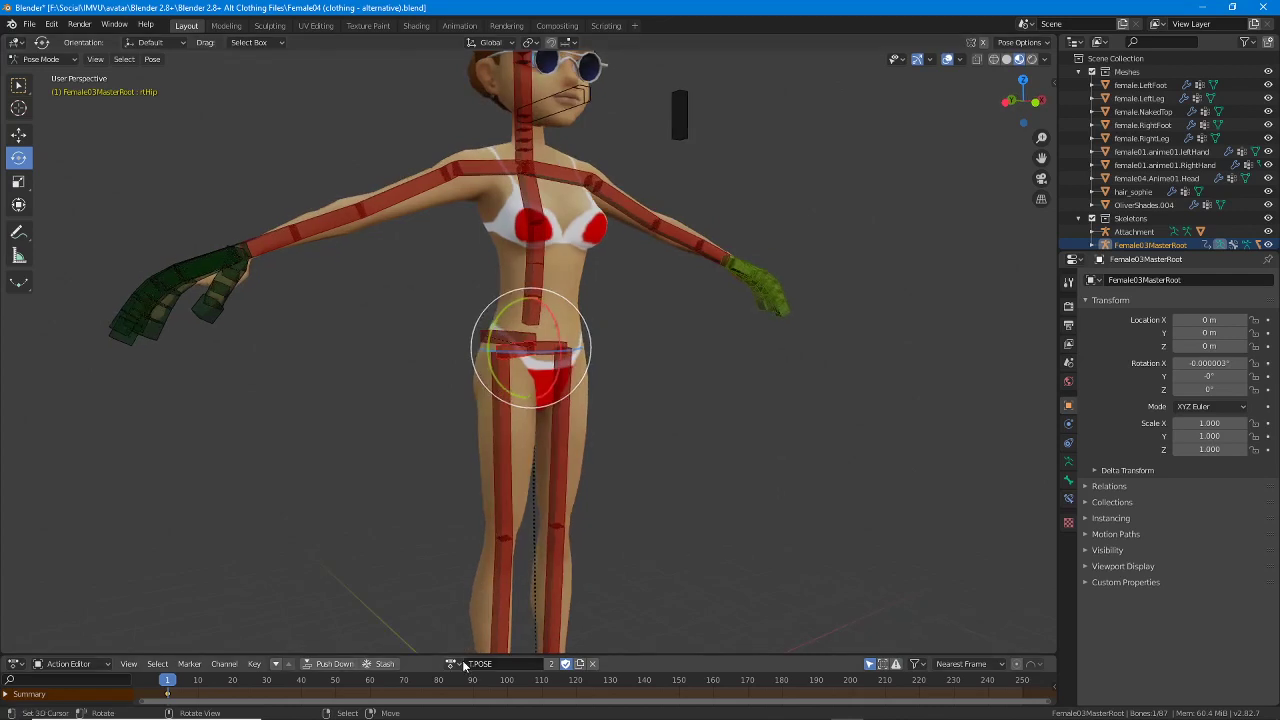
pyautogui.moveTo(823, 714)
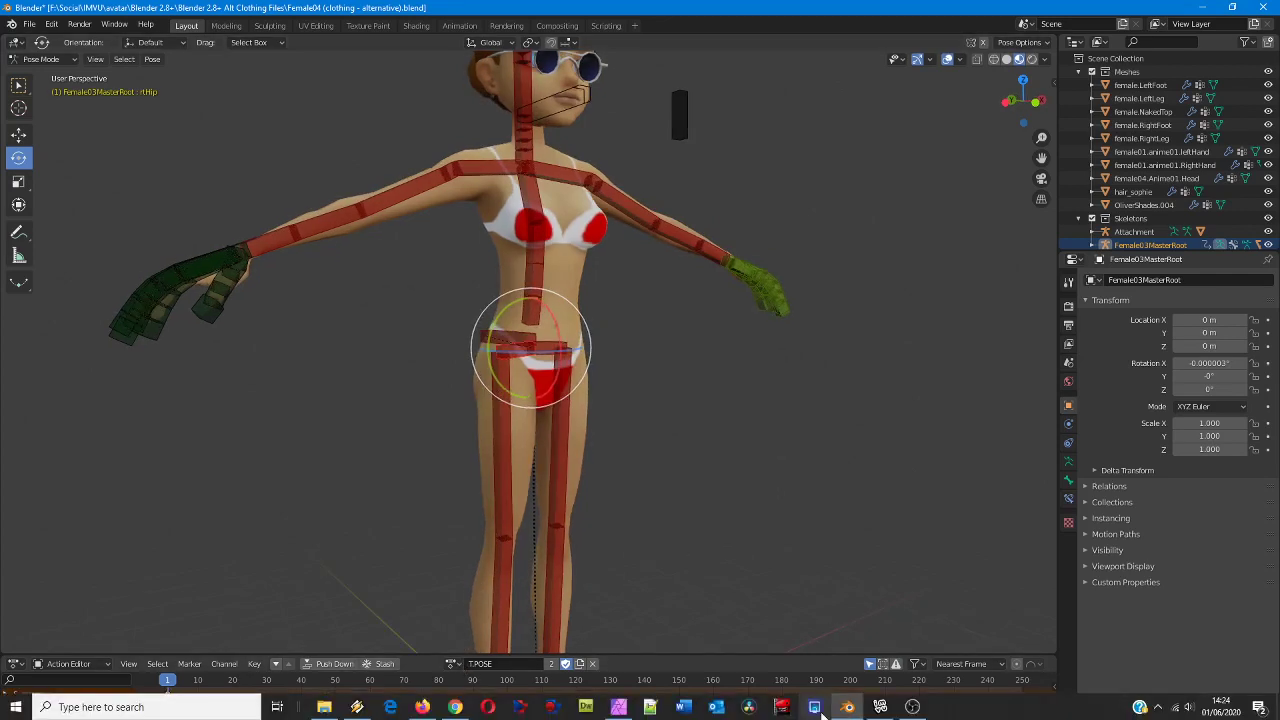
pyautogui.click(878, 707)
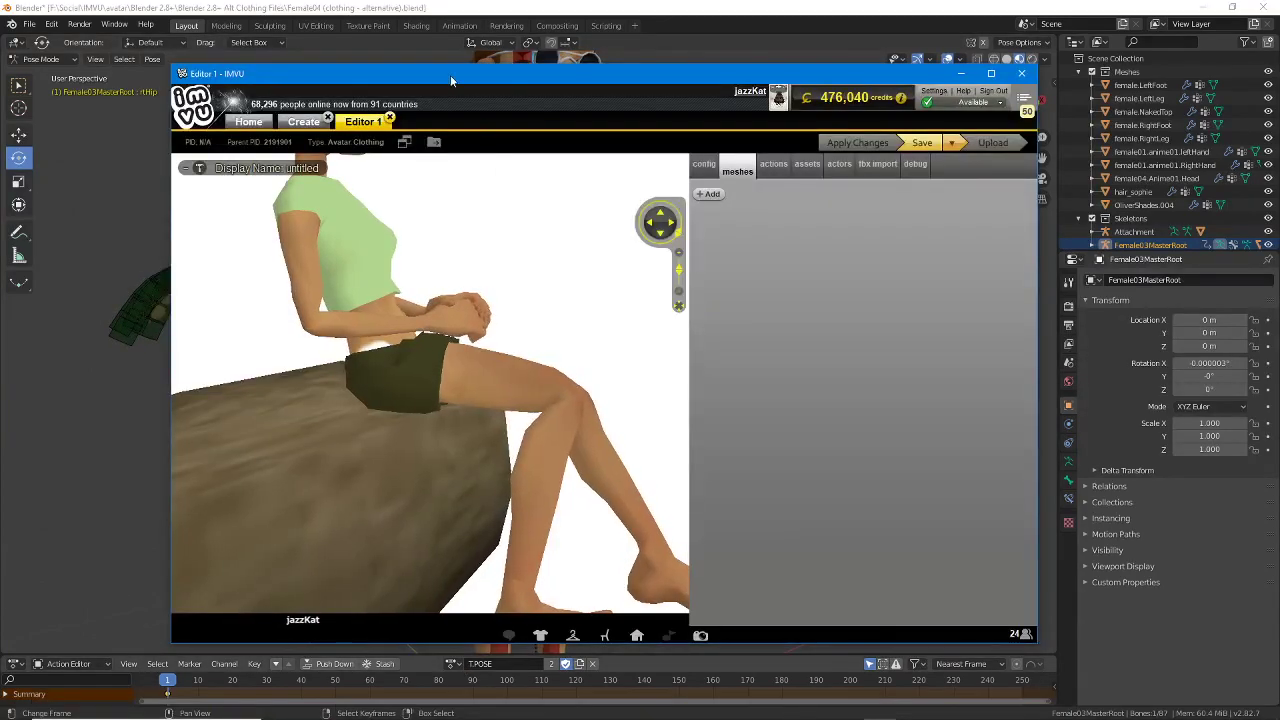
# Move the IMVU editor window aside, view its seated avatar from the front and side, and switch back to Blender.
pyautogui.moveTo(450, 75); pyautogui.dragTo(794, 64)
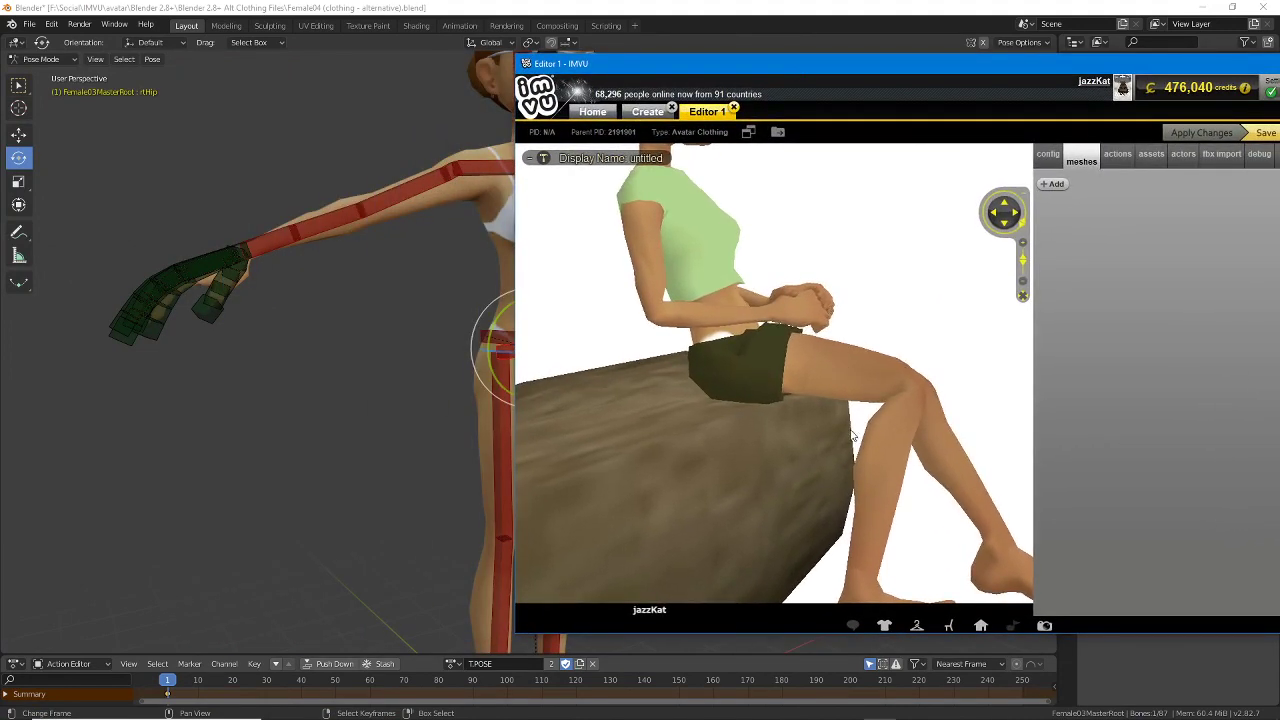
pyautogui.moveTo(851, 429); pyautogui.dragTo(821, 434)
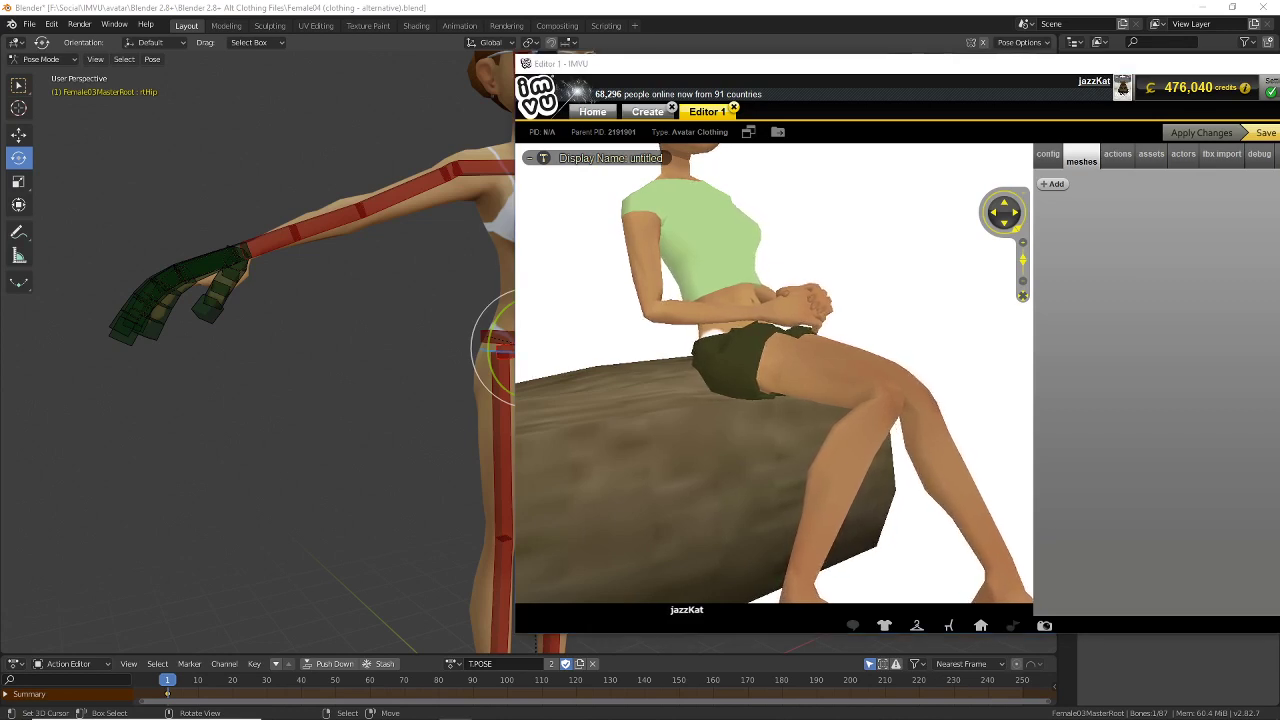
pyautogui.hotkey('alt', 'Tab')
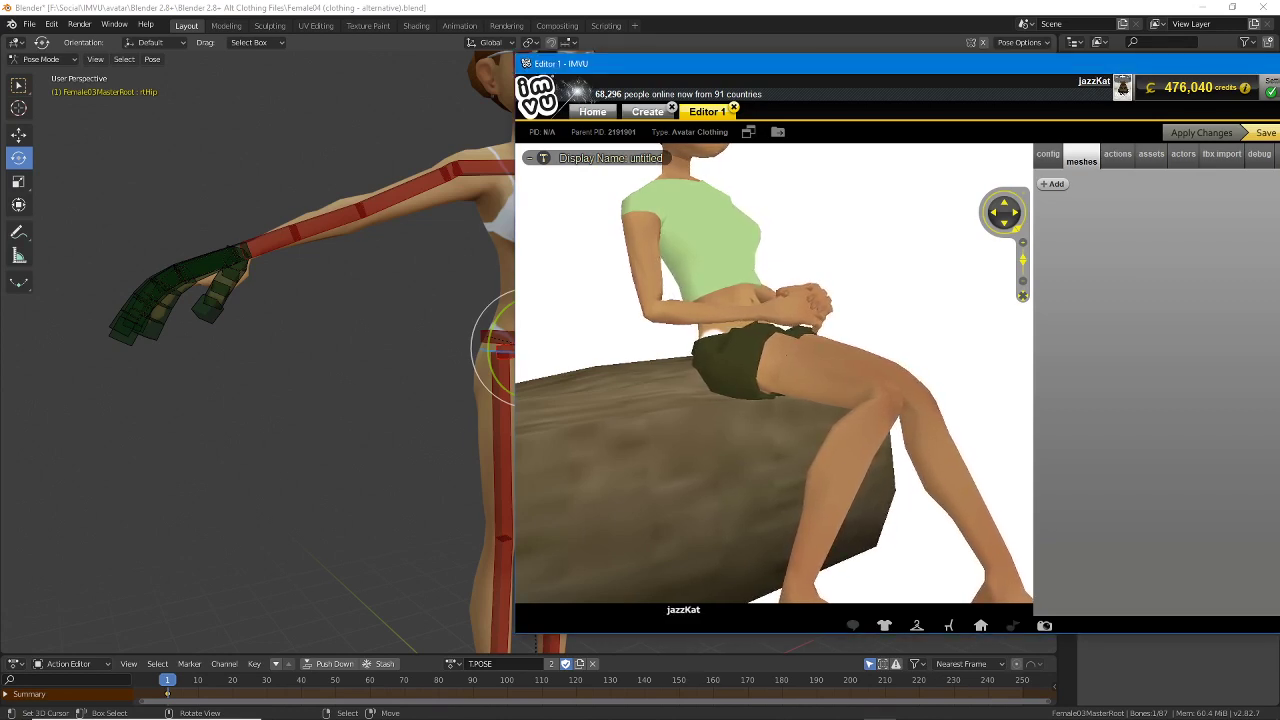
pyautogui.hotkey('alt', 'Tab')
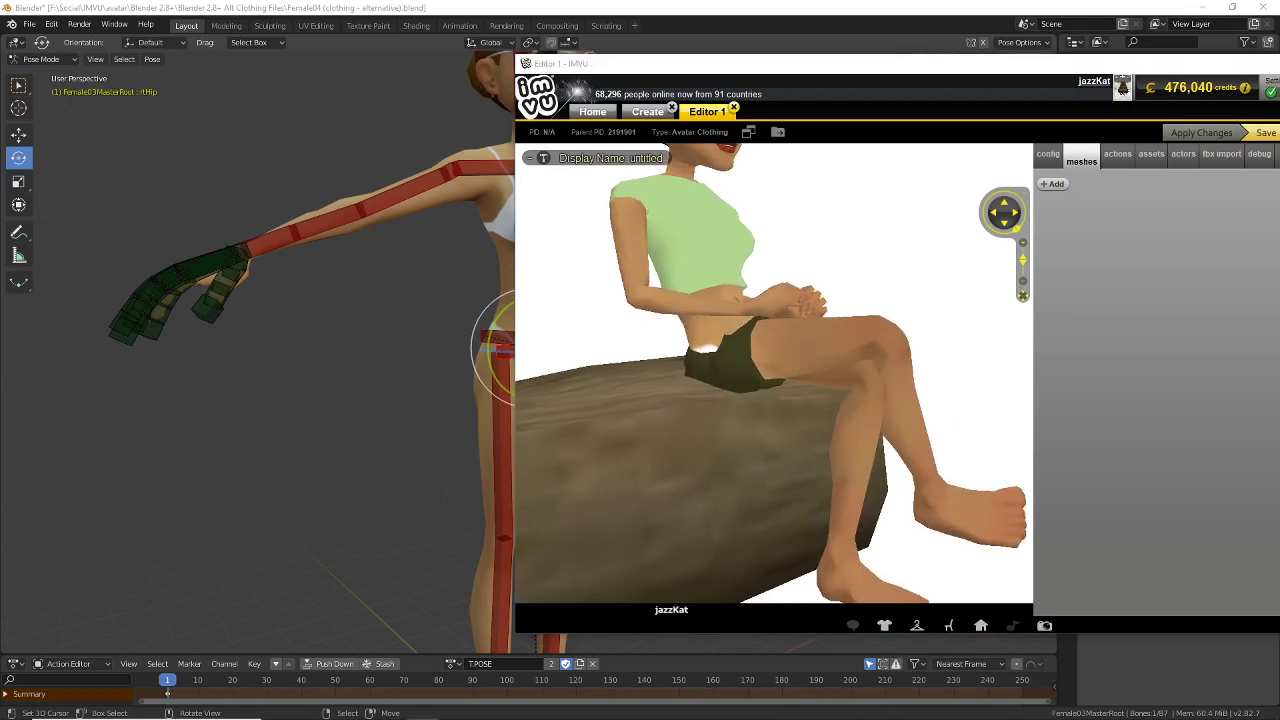
pyautogui.hotkey('alt', 'Tab')
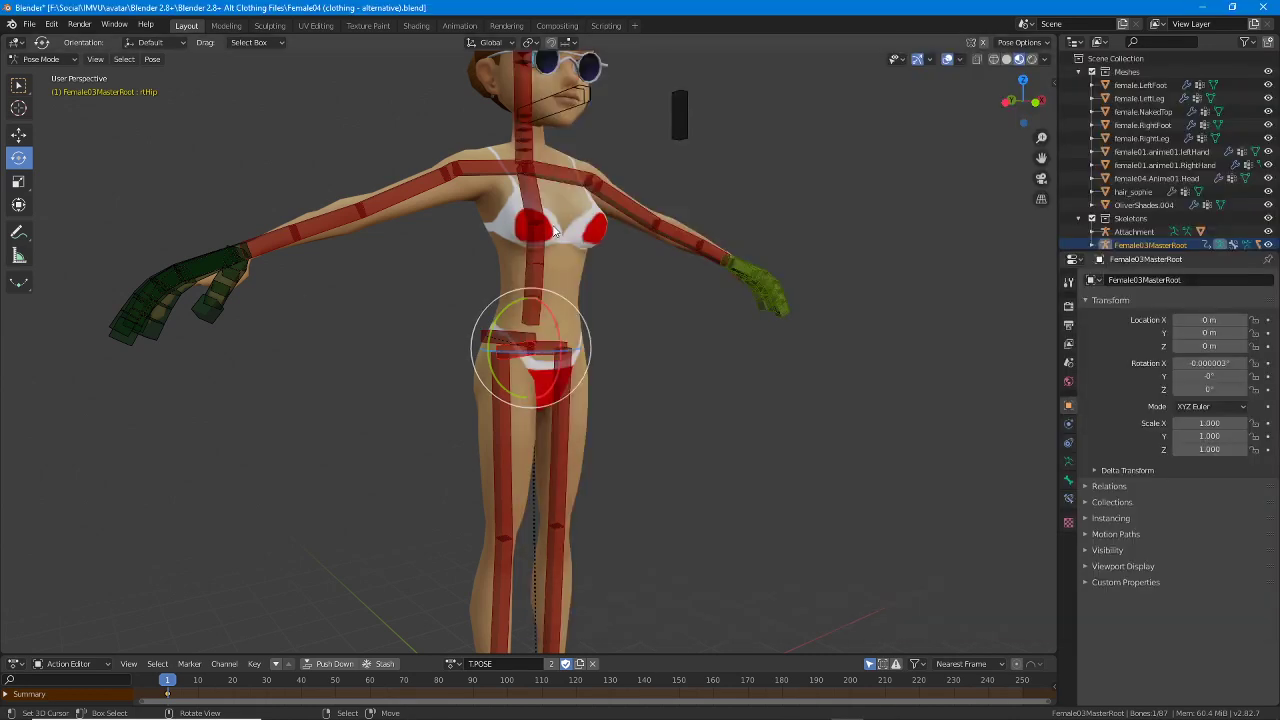
# Preview the Sit 1.POSE action on the armature from the side, followed by Sit 2.POSE.
pyautogui.click(453, 663)
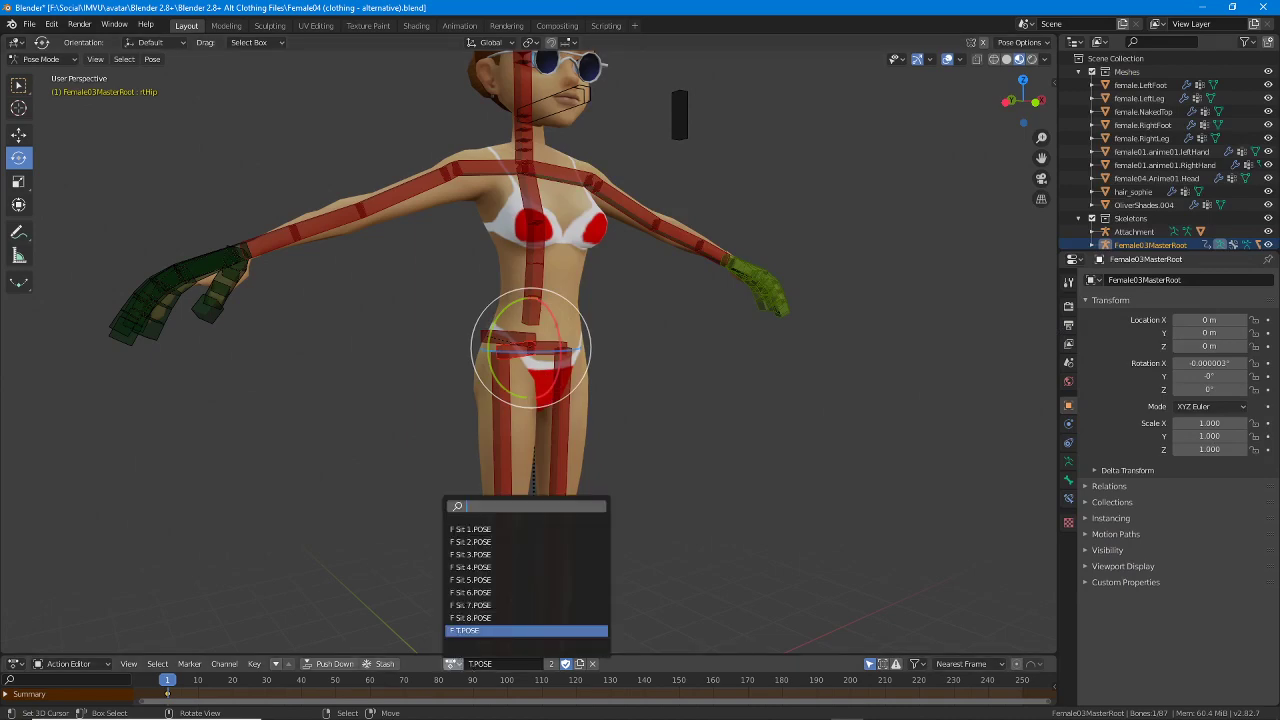
pyautogui.click(466, 530)
pyautogui.moveTo(466, 536); pyautogui.dragTo(636, 448, button='middle')
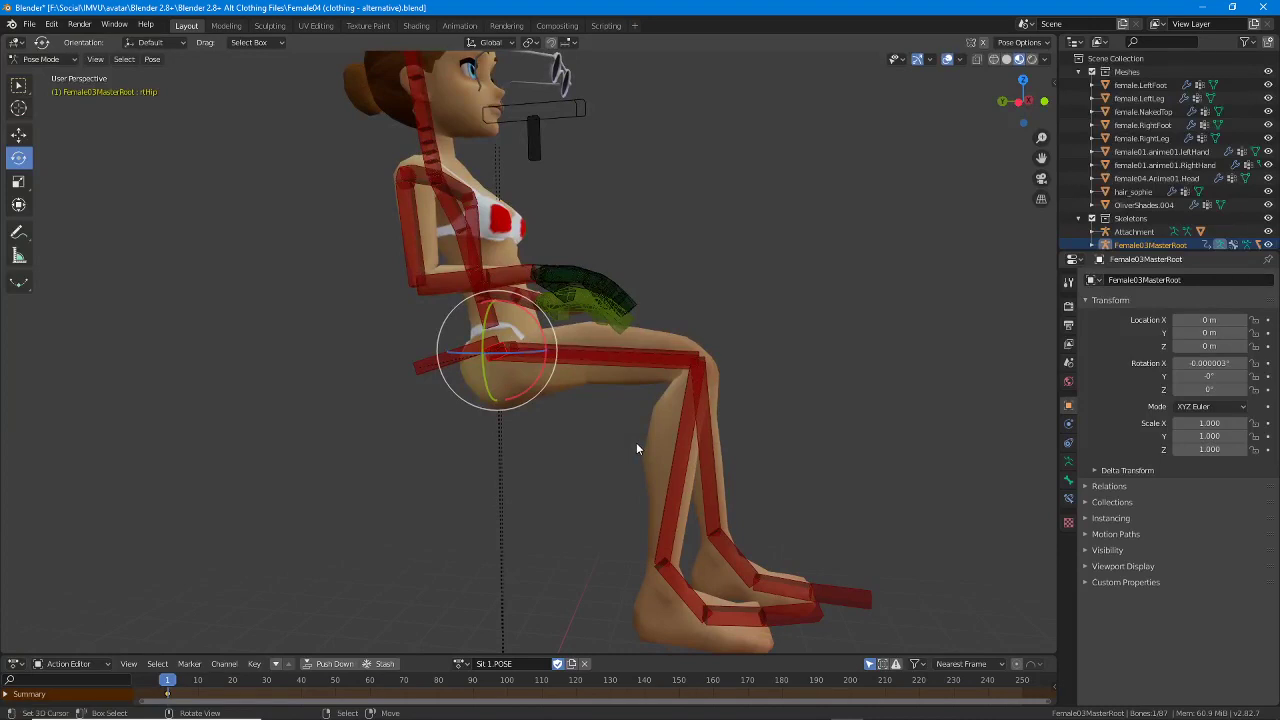
pyautogui.click(465, 666)
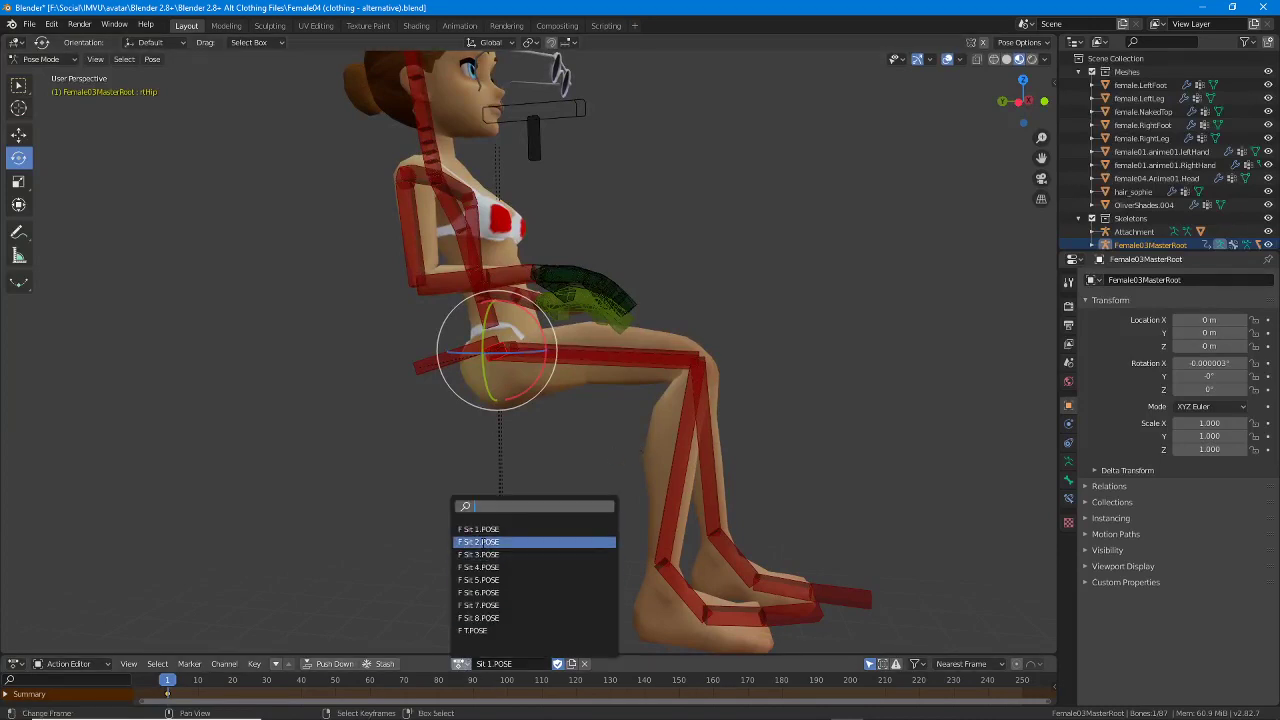
pyautogui.click(482, 546)
# Preview the Sit 3.POSE action on the armature from the front, followed by Sit 4.POSE.
pyautogui.click(460, 664)
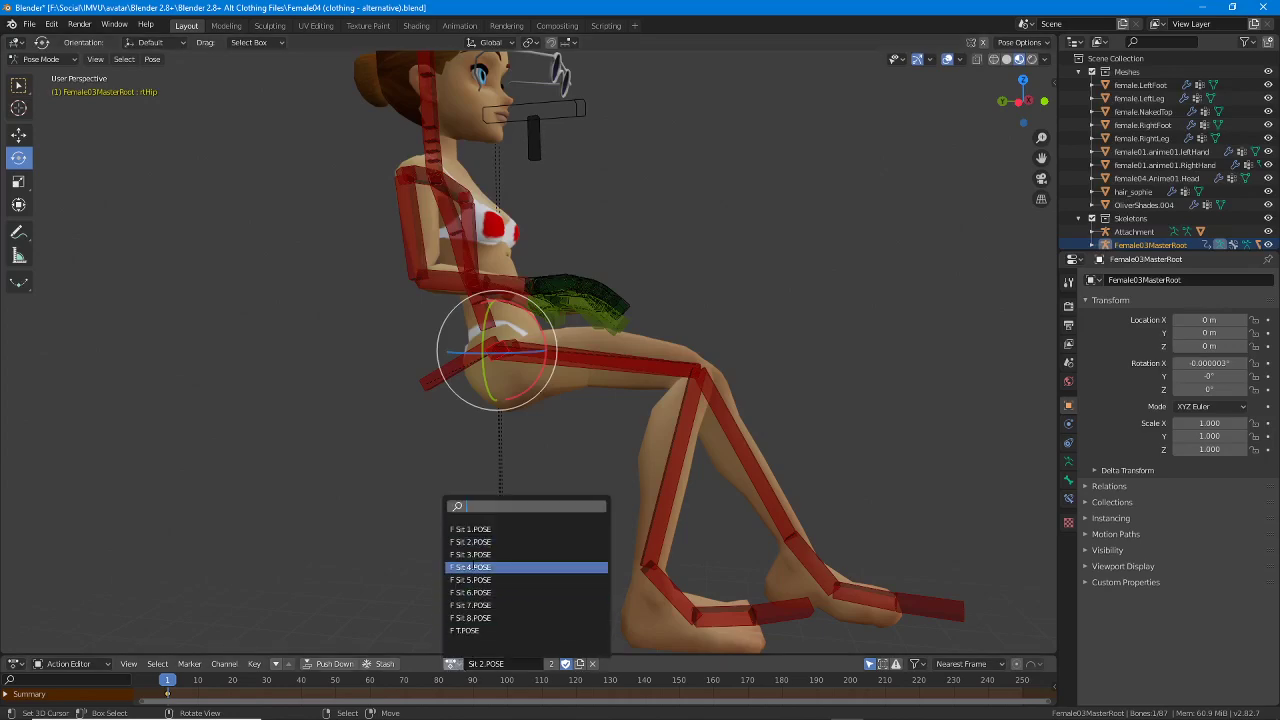
pyautogui.click(470, 552)
pyautogui.moveTo(472, 581); pyautogui.dragTo(463, 472, button='middle')
pyautogui.click(458, 664)
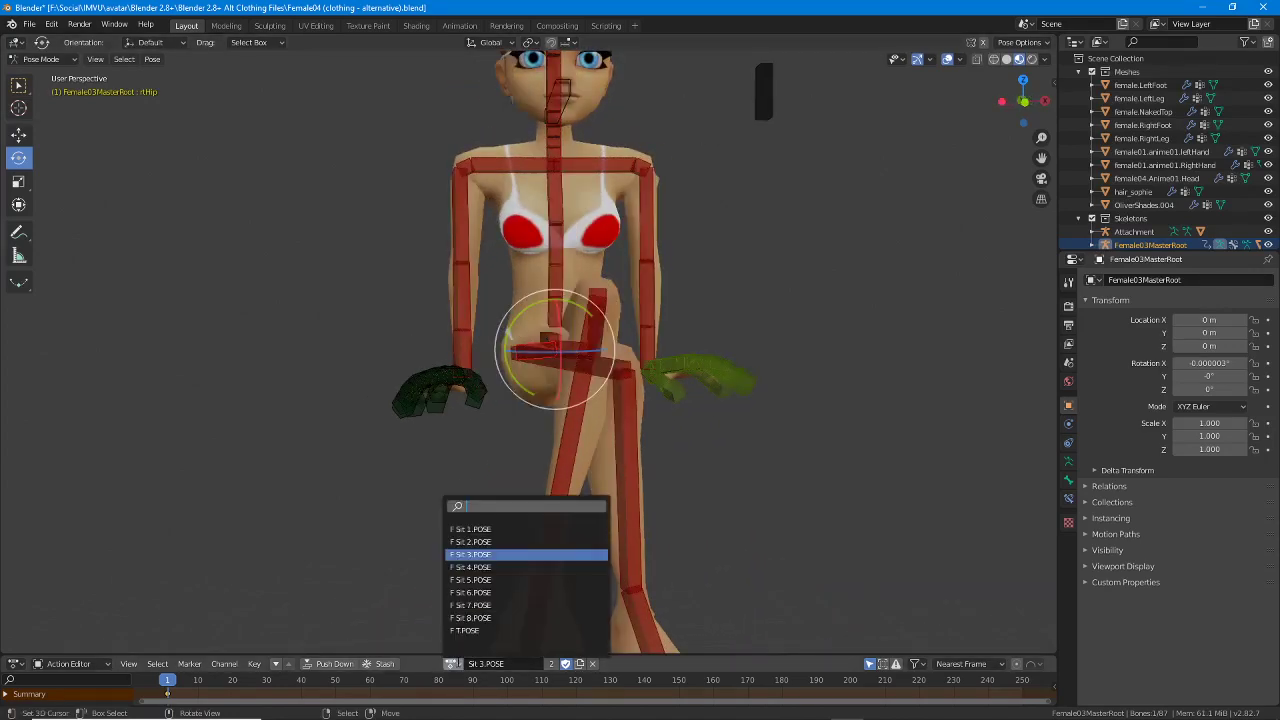
pyautogui.click(466, 567)
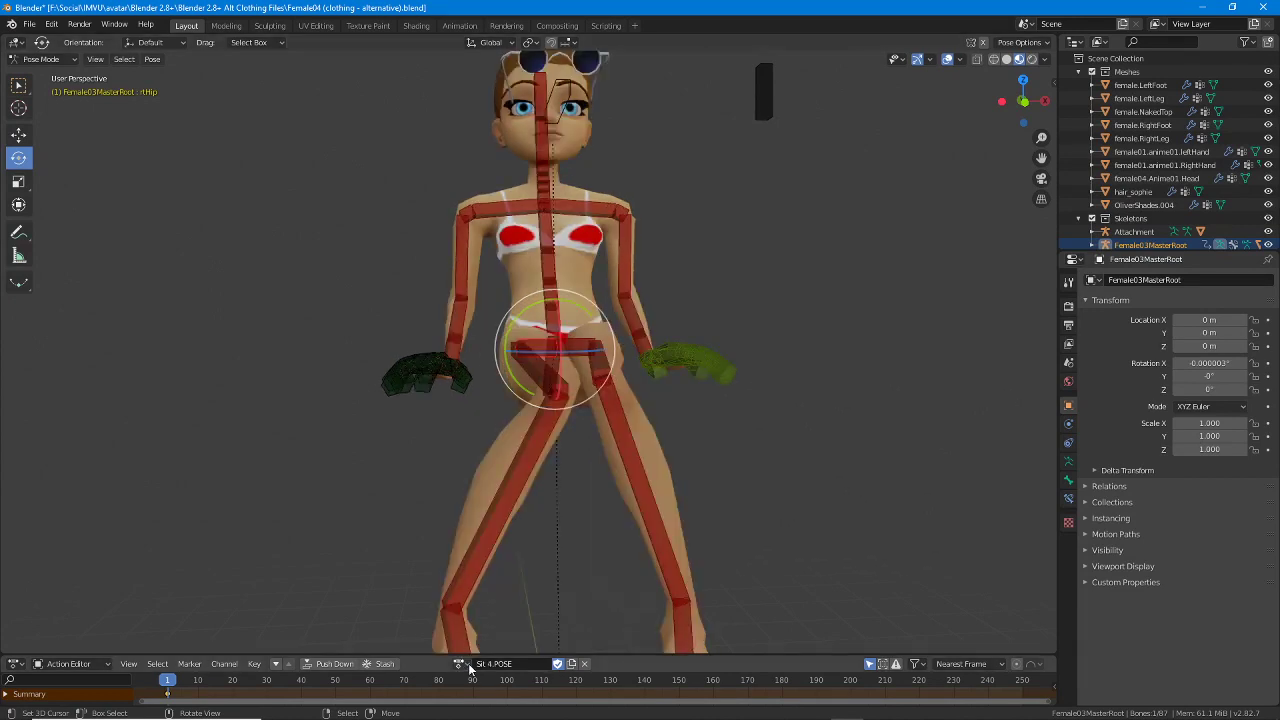
# Preview the Sit 5.POSE action and examine the hip and thigh bones from both sides of the body.
pyautogui.click(460, 664)
pyautogui.click(478, 580)
pyautogui.moveTo(477, 574); pyautogui.dragTo(513, 461, button='middle')
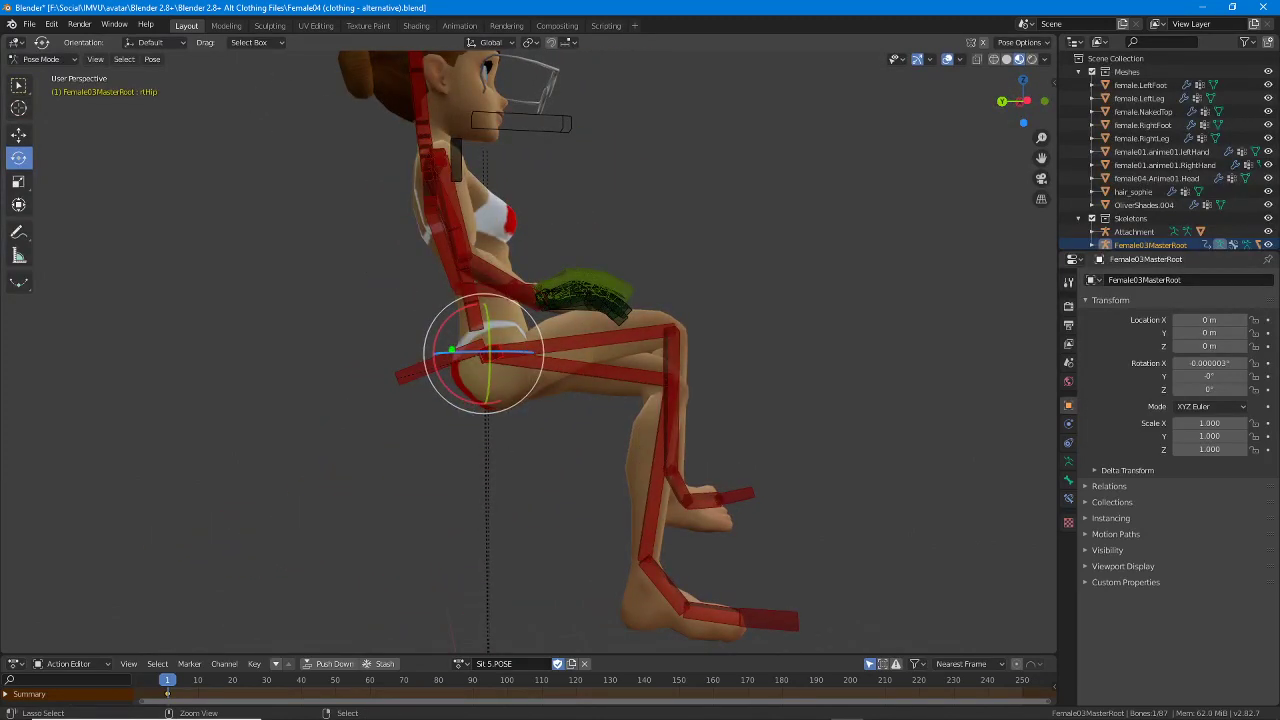
pyautogui.moveTo(410, 322)
pyautogui.mouseDown()
pyautogui.moveTo(523, 430)
pyautogui.moveTo(428, 376)
pyautogui.moveTo(472, 350)
pyautogui.mouseUp()
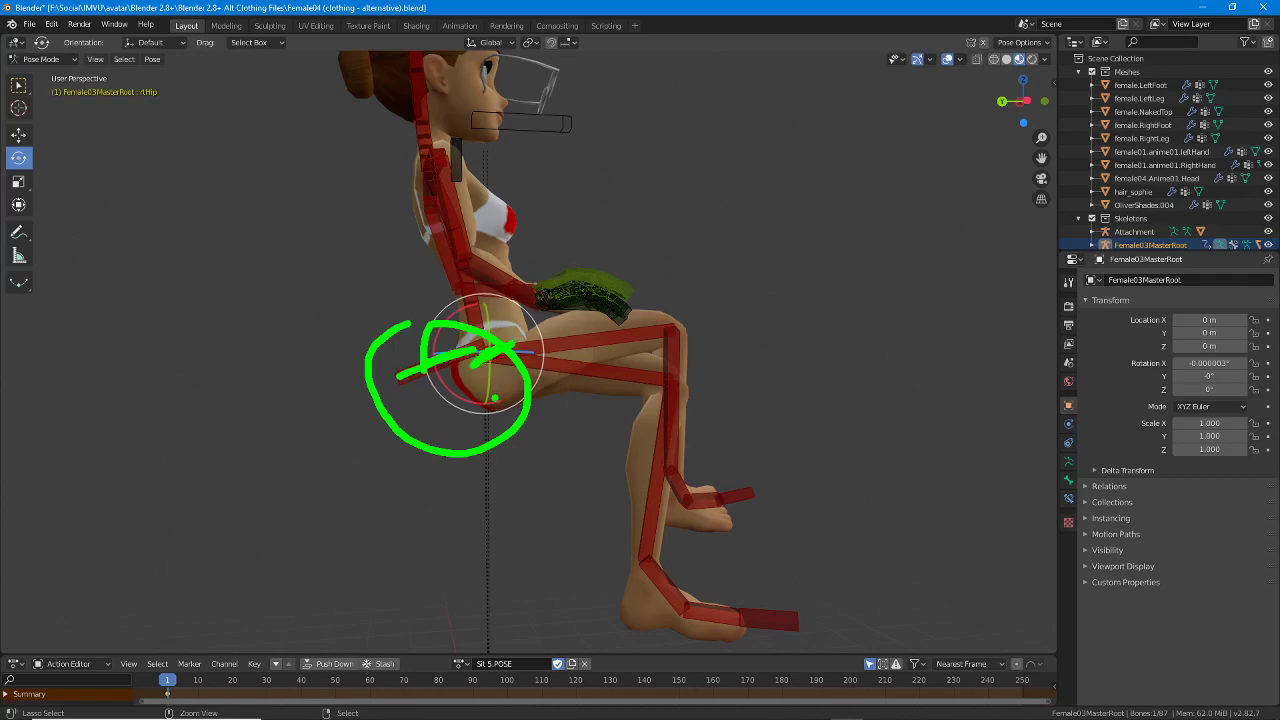
pyautogui.moveTo(660, 385)
pyautogui.mouseDown(button='middle')
pyautogui.moveTo(345, 398)
pyautogui.moveTo(484, 319)
pyautogui.moveTo(428, 360)
pyautogui.moveTo(508, 343)
pyautogui.mouseUp(button='middle')
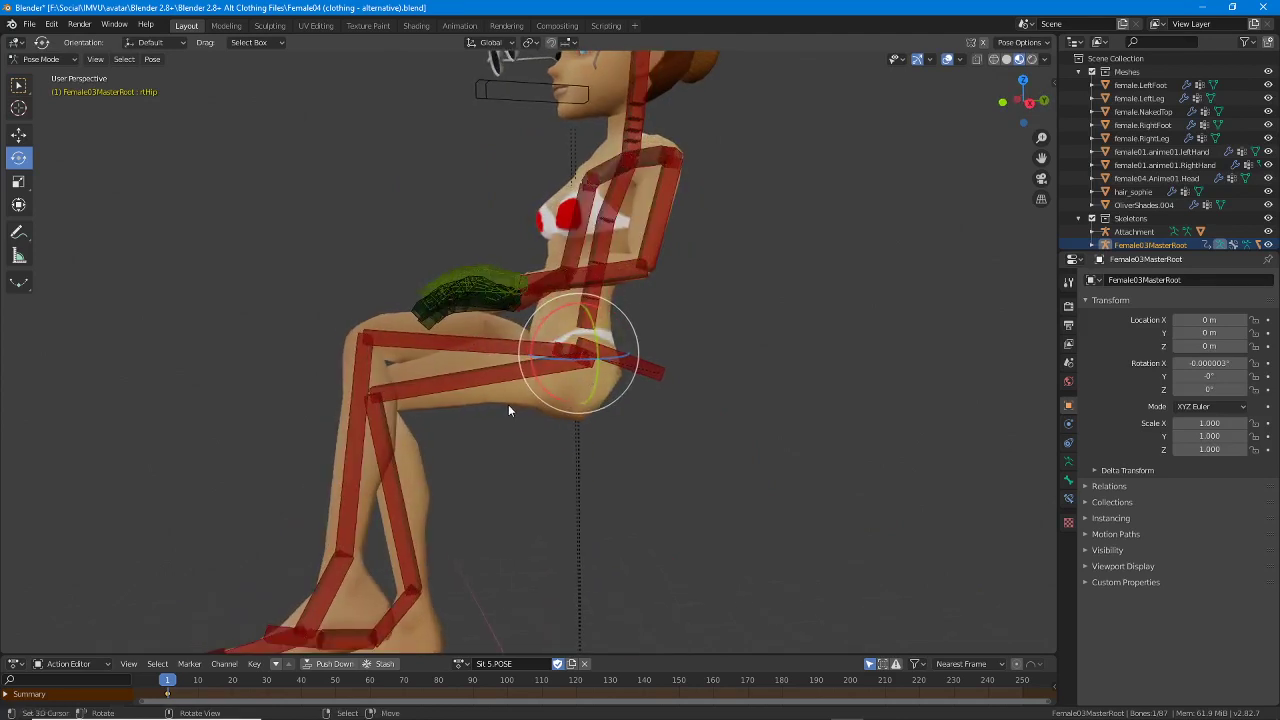
pyautogui.moveTo(508, 410); pyautogui.dragTo(728, 398, button='middle')
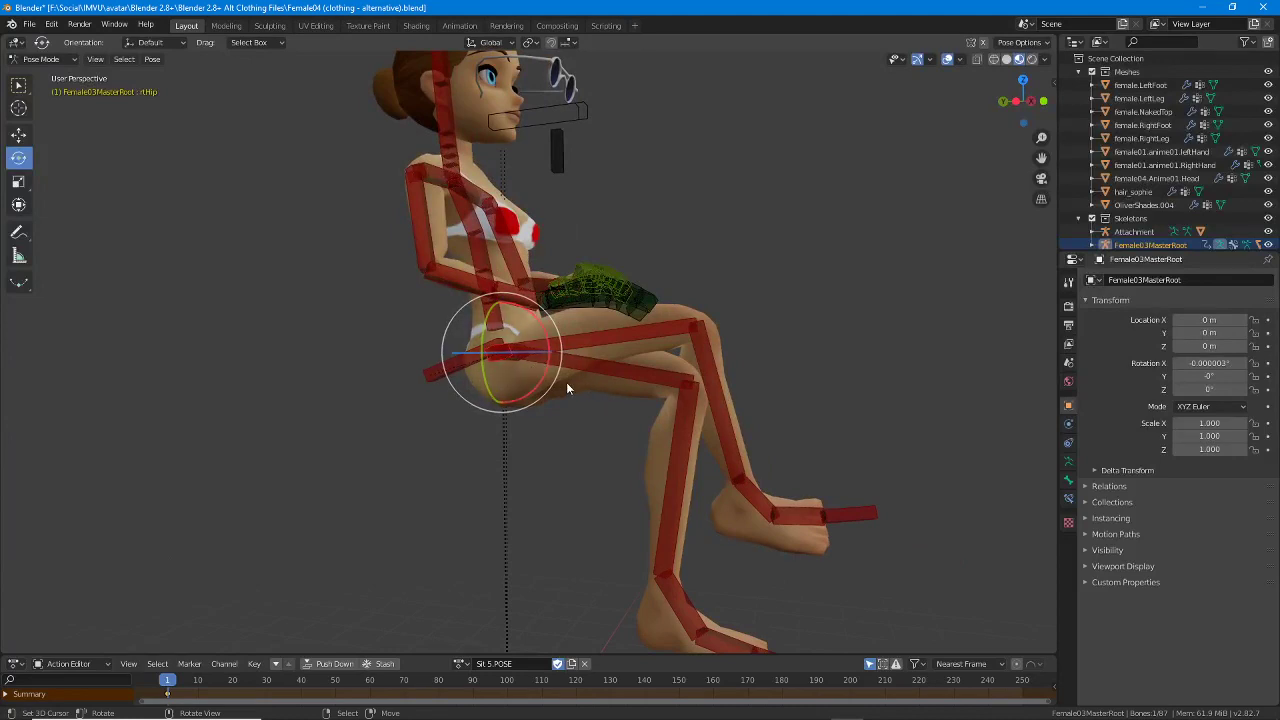
pyautogui.moveTo(566, 388); pyautogui.dragTo(594, 403, button='middle')
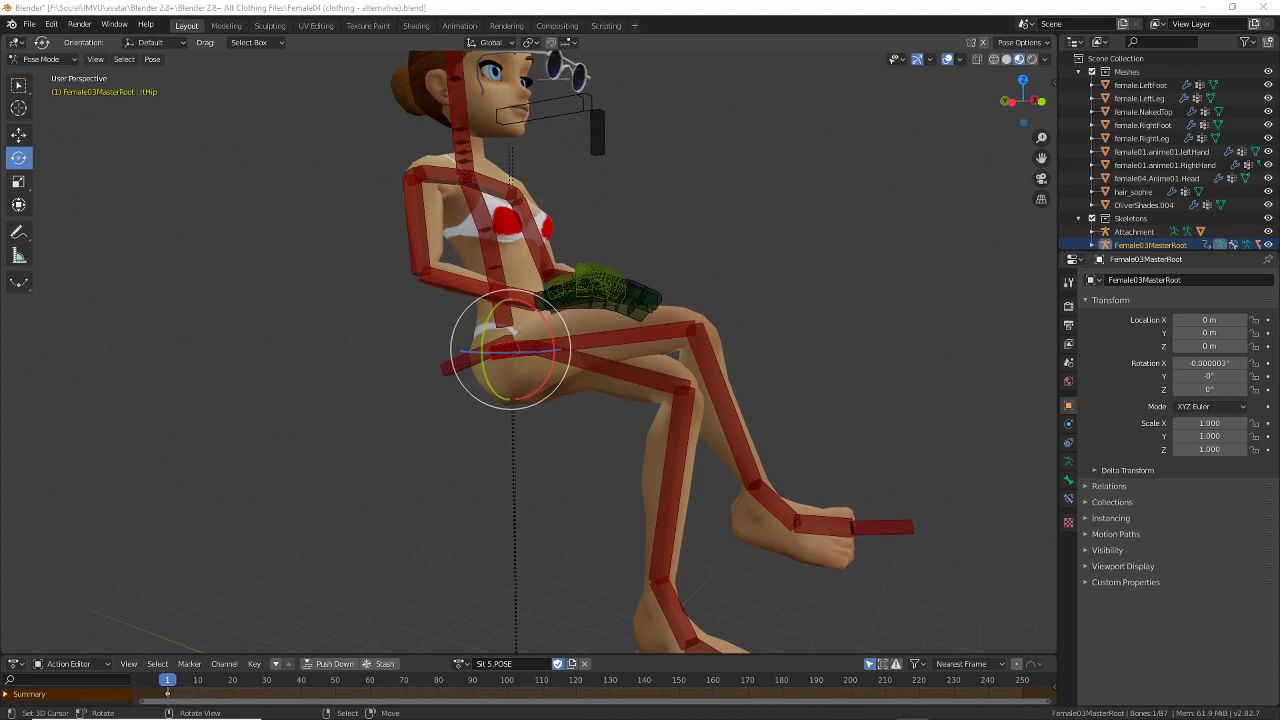
pyautogui.moveTo(468, 407); pyautogui.dragTo(524, 405, button='middle')
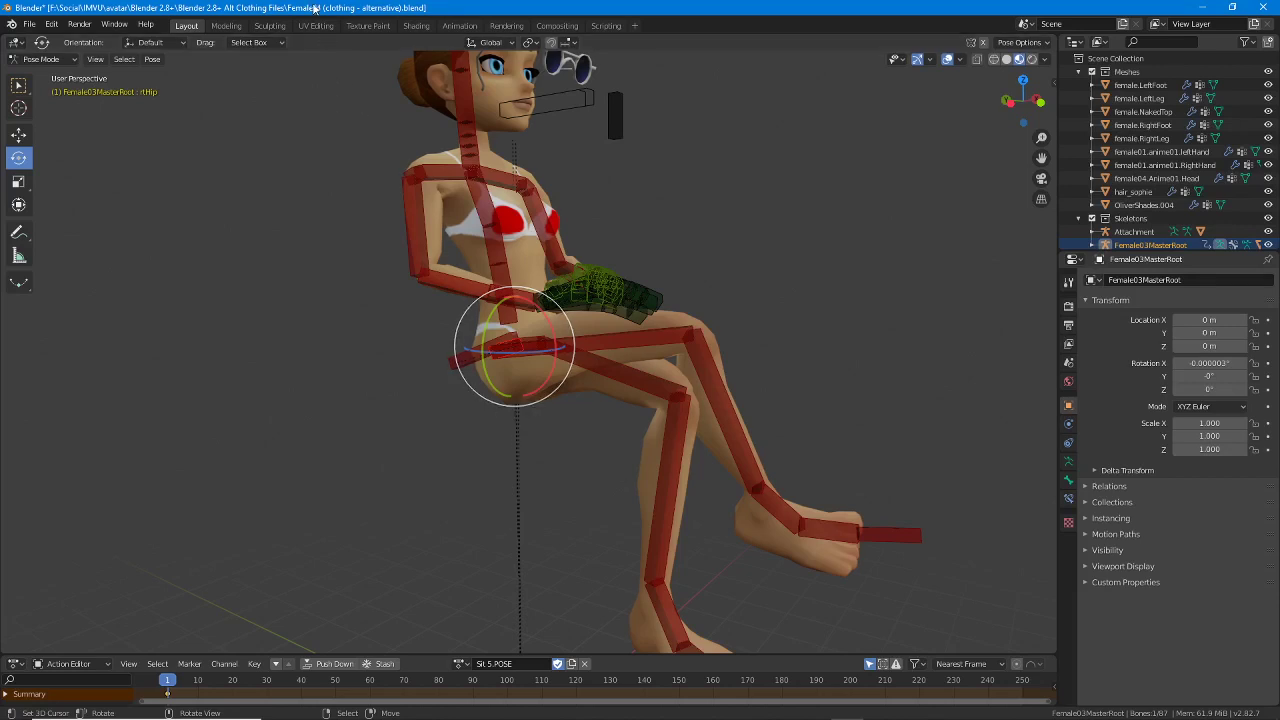
# Return the armature to the T.POSE action and view the figure from the front.
pyautogui.click(461, 664)
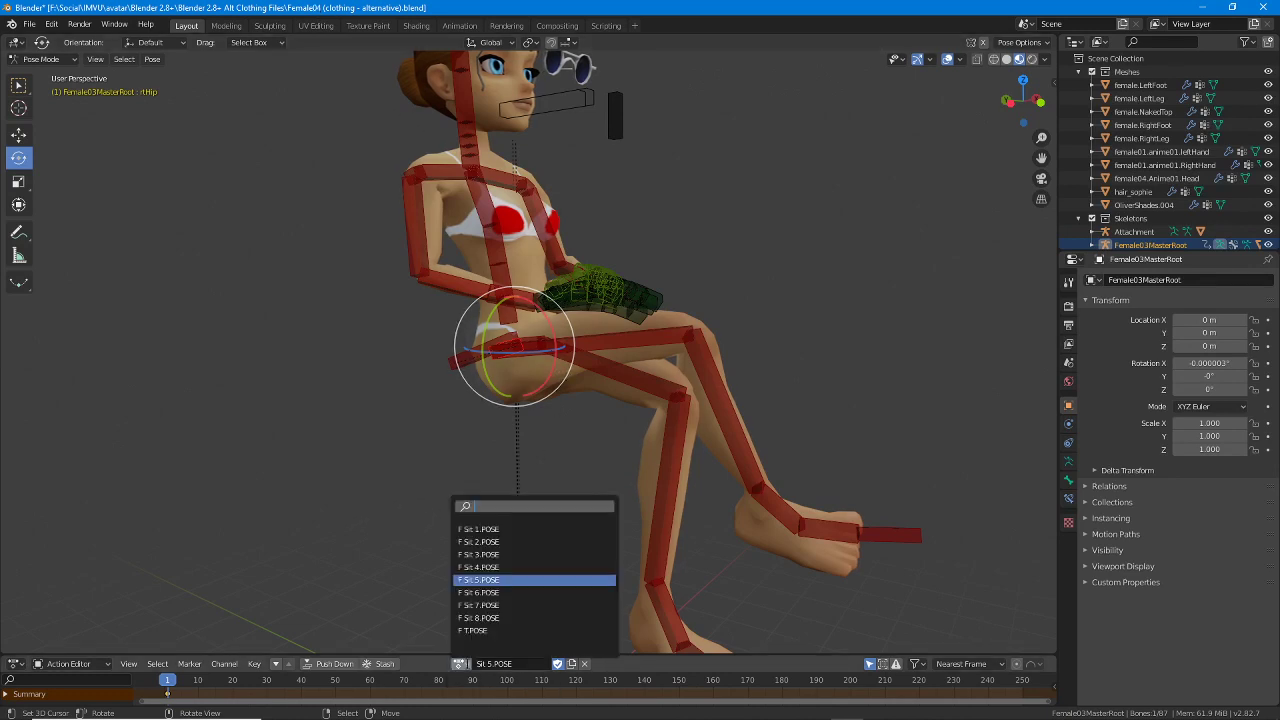
pyautogui.click(471, 630)
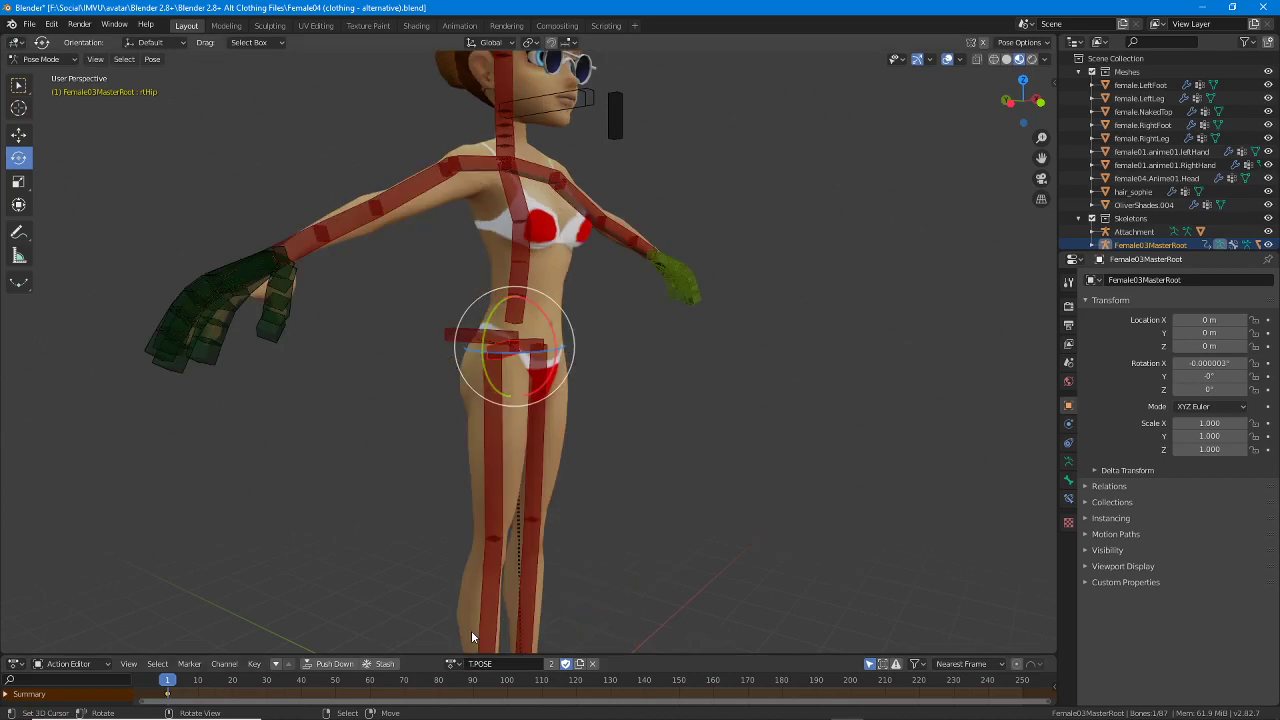
pyautogui.moveTo(562, 471); pyautogui.dragTo(505, 585, button='middle')
# Preview the Sit 8.POSE action on the armature and restore T.POSE.
pyautogui.click(455, 665)
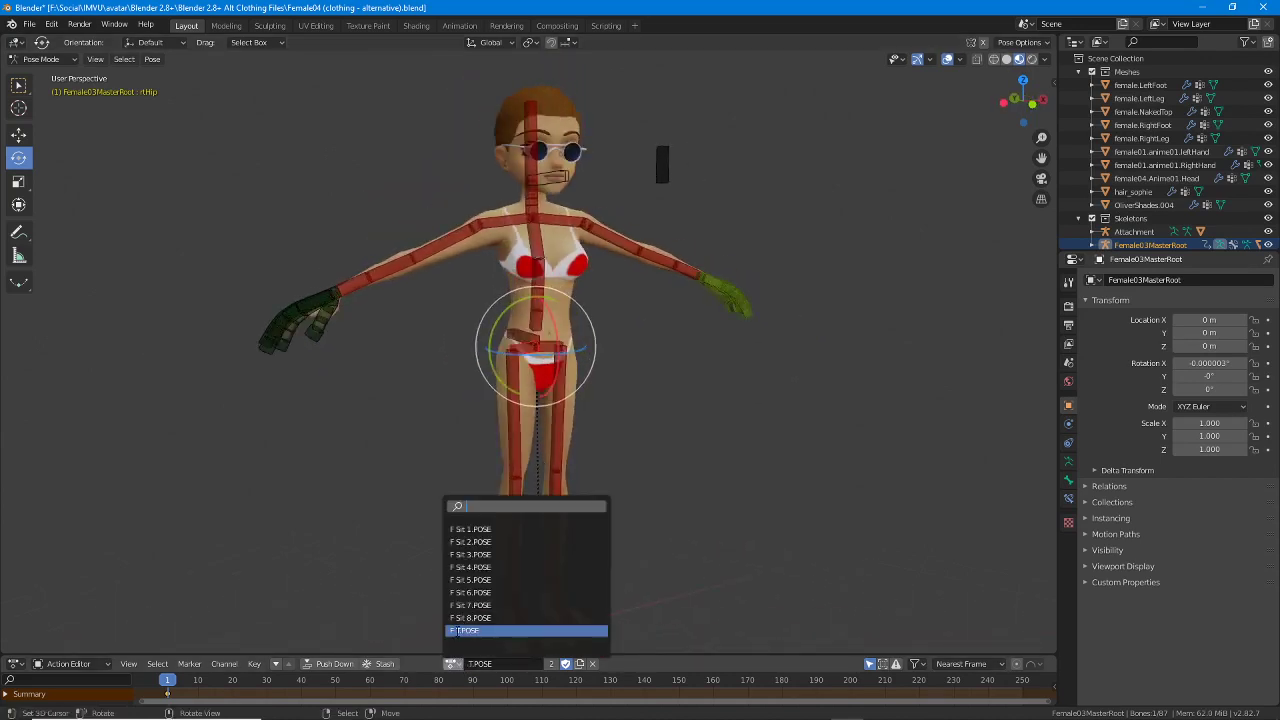
pyautogui.click(461, 666)
pyautogui.click(460, 668)
pyautogui.click(470, 618)
pyautogui.click(455, 665)
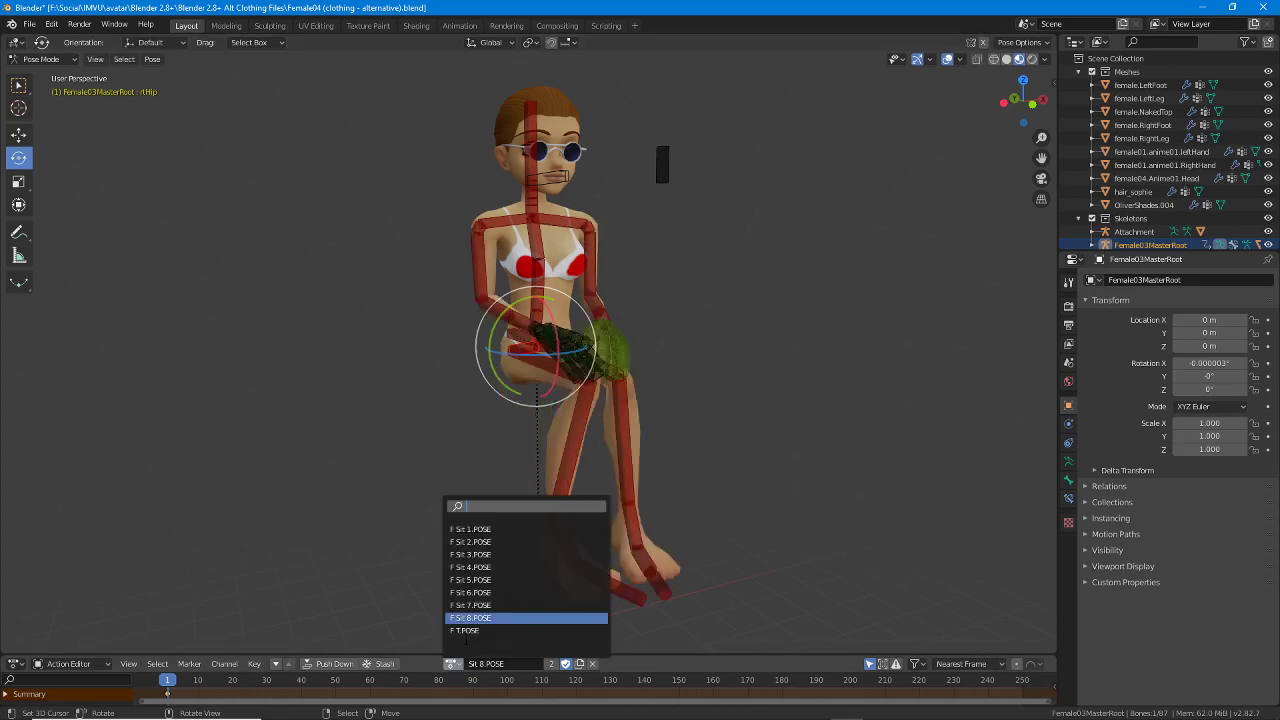
pyautogui.click(466, 631)
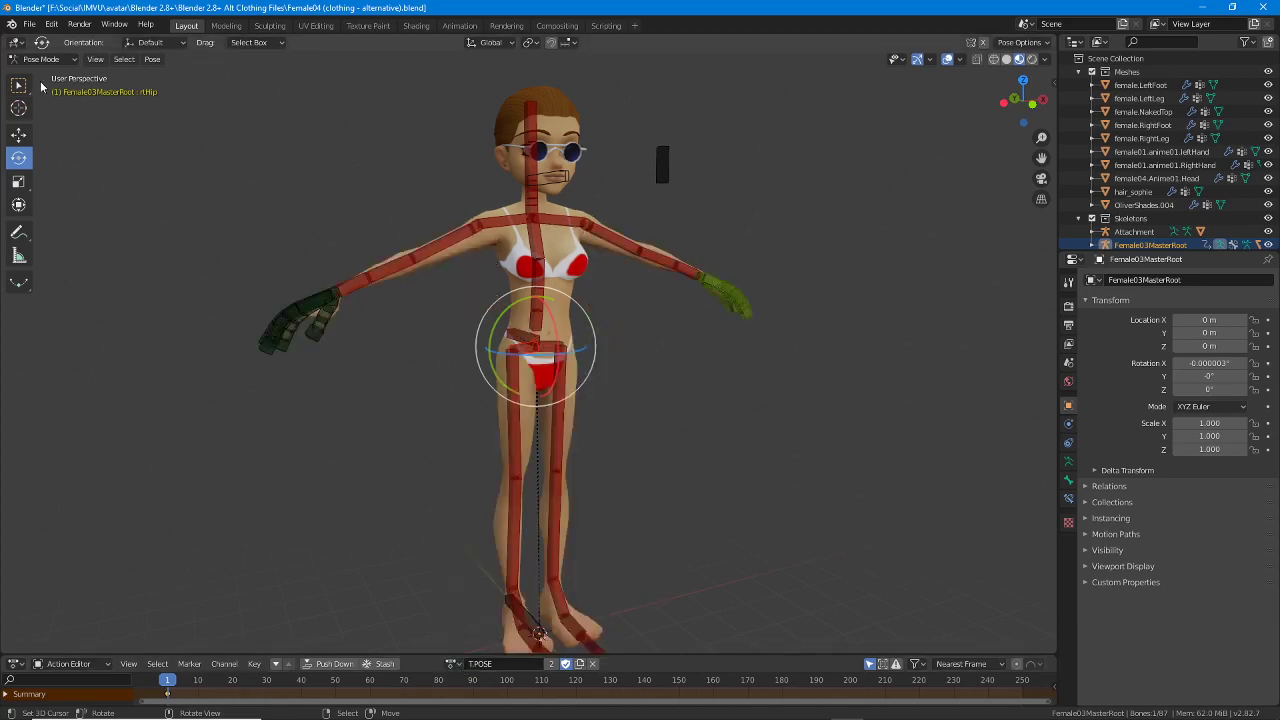
# Open the file Female04 (clothing).blend from the parent Blender 2.8+ folder.
pyautogui.click(31, 26)
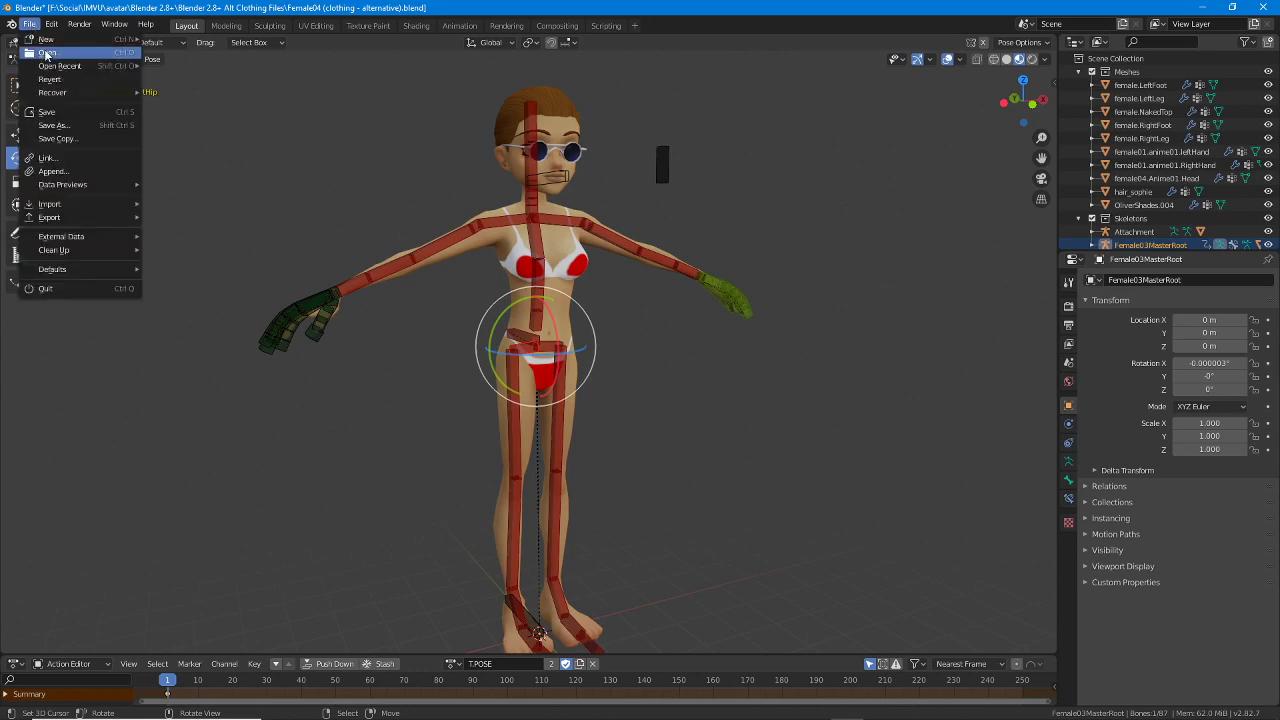
pyautogui.click(53, 54)
pyautogui.click(669, 382)
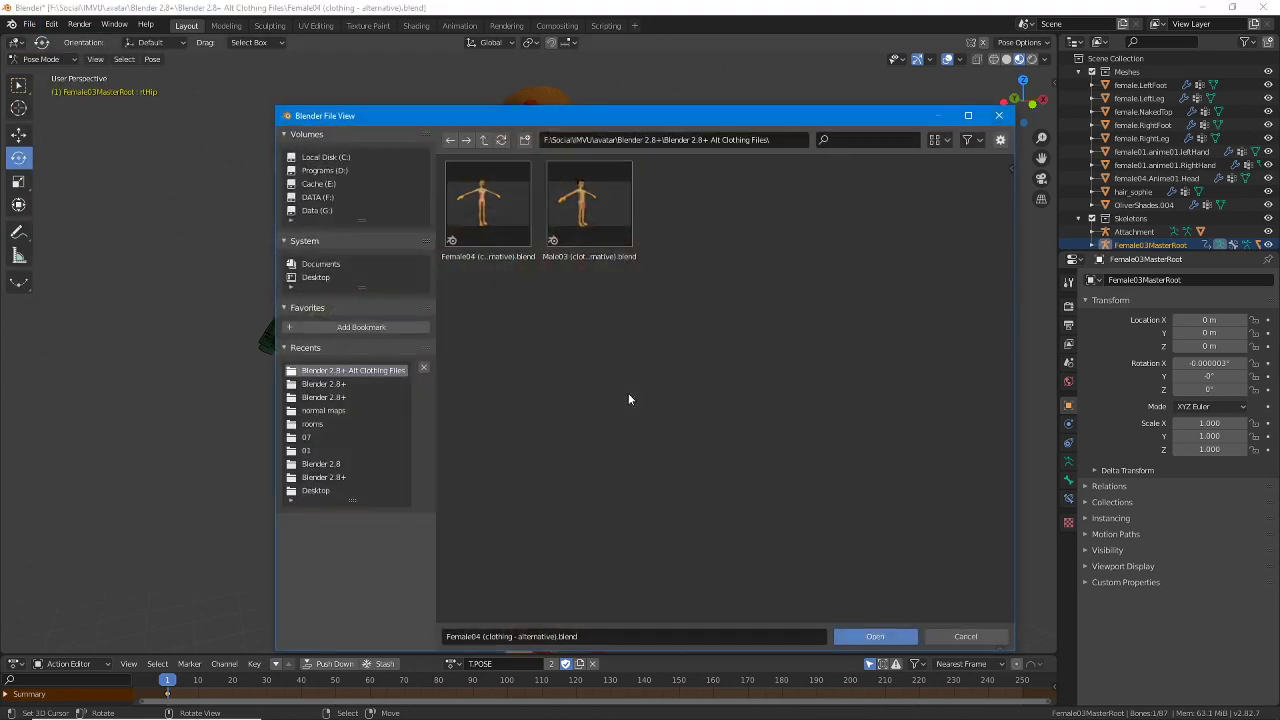
pyautogui.click(483, 146)
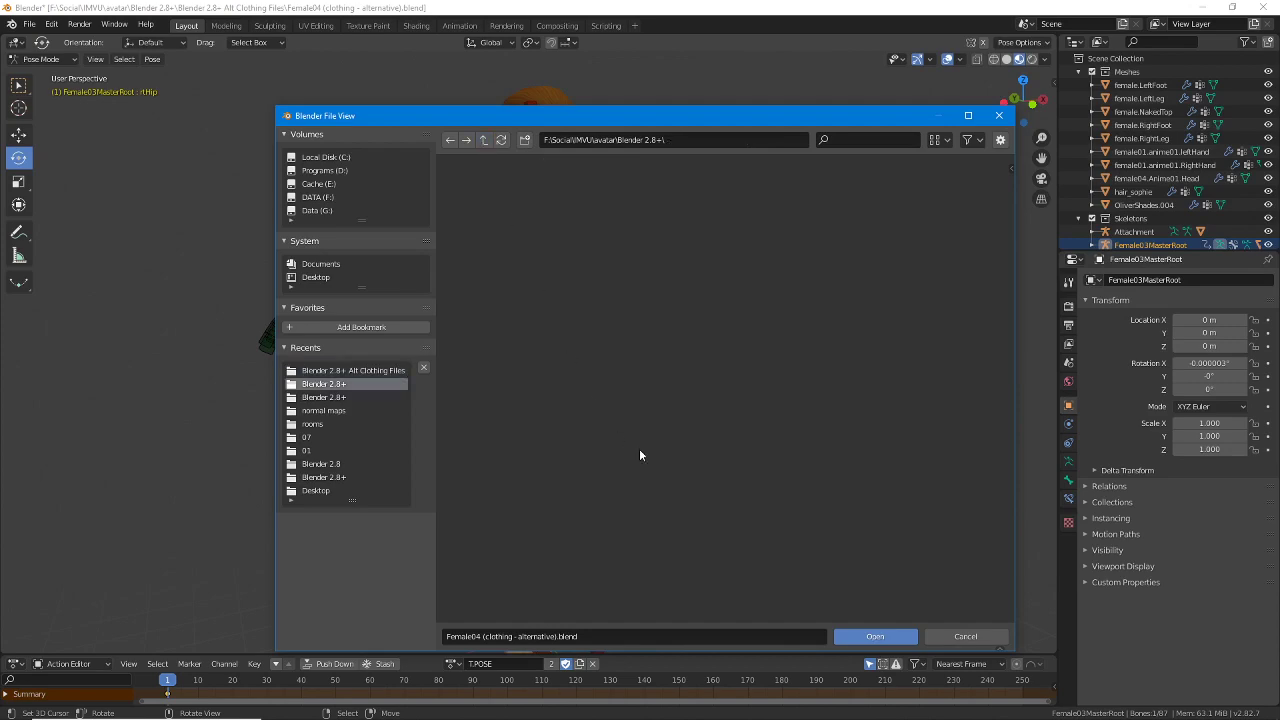
pyautogui.scroll(-3, 639, 485)
pyautogui.scroll(-4, 639, 485)
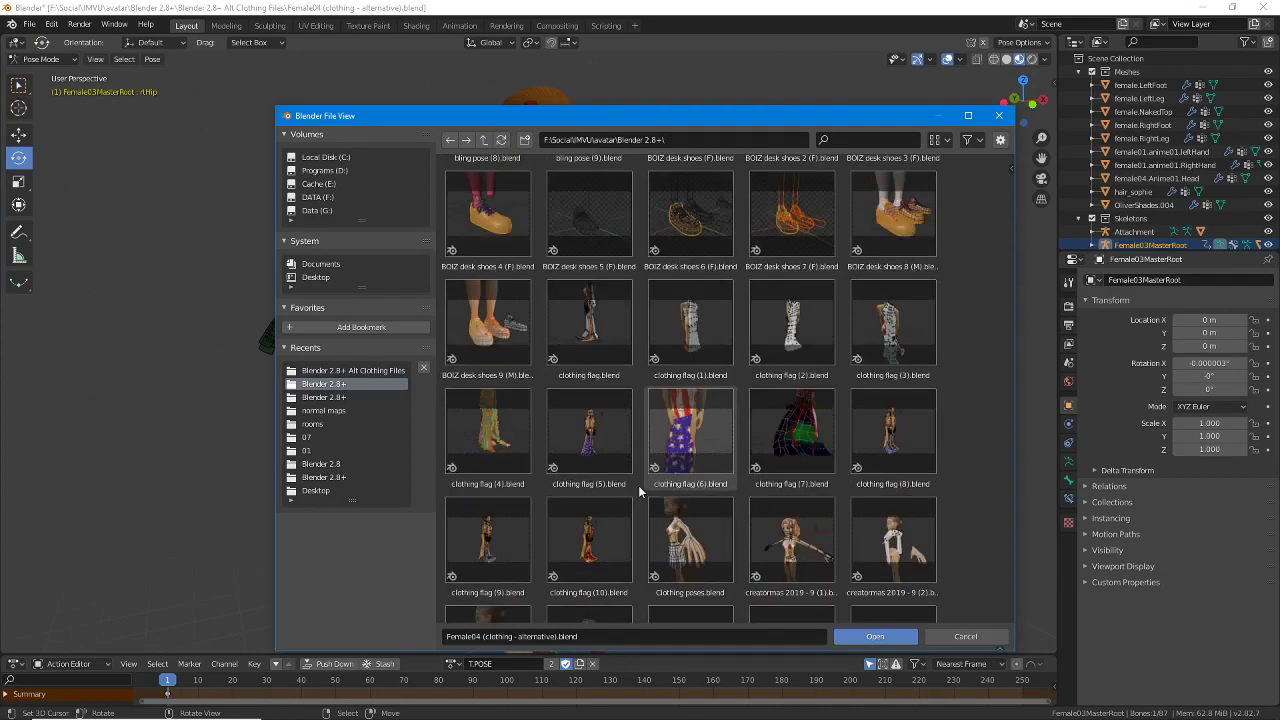
pyautogui.scroll(7, 639, 494)
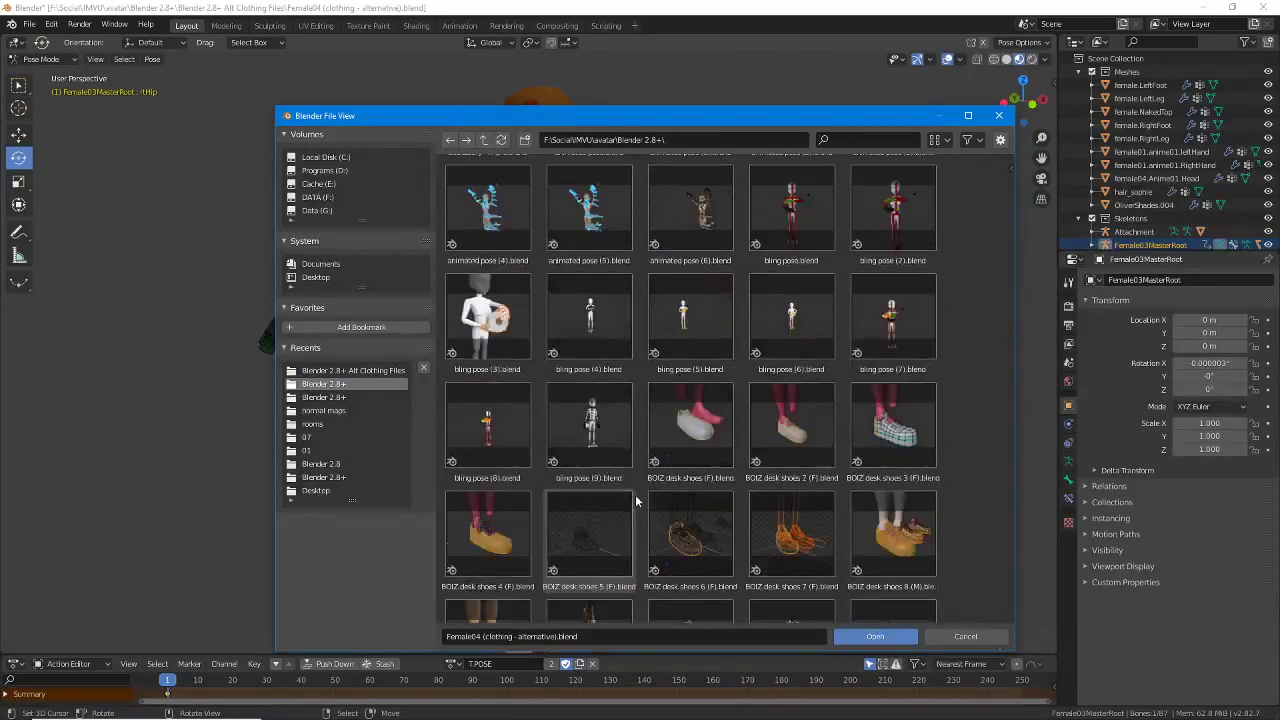
pyautogui.scroll(-8, 636, 502)
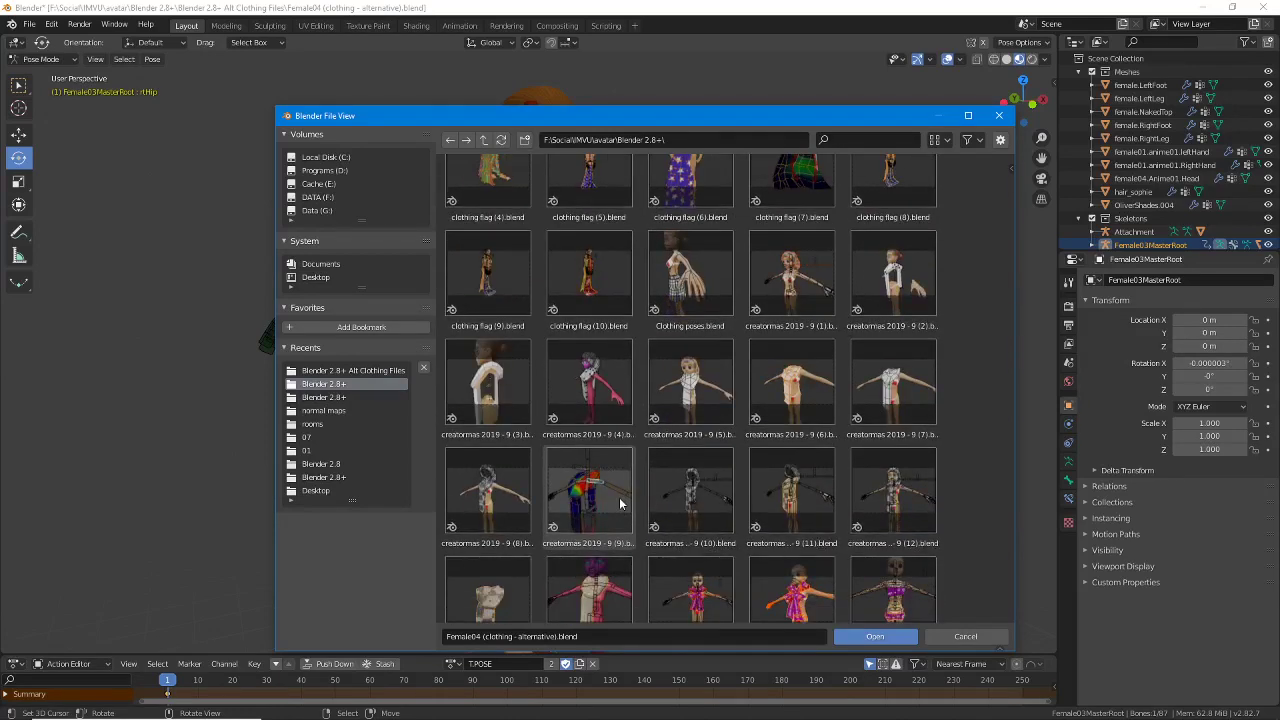
pyautogui.scroll(-8, 628, 500)
pyautogui.scroll(-8, 619, 507)
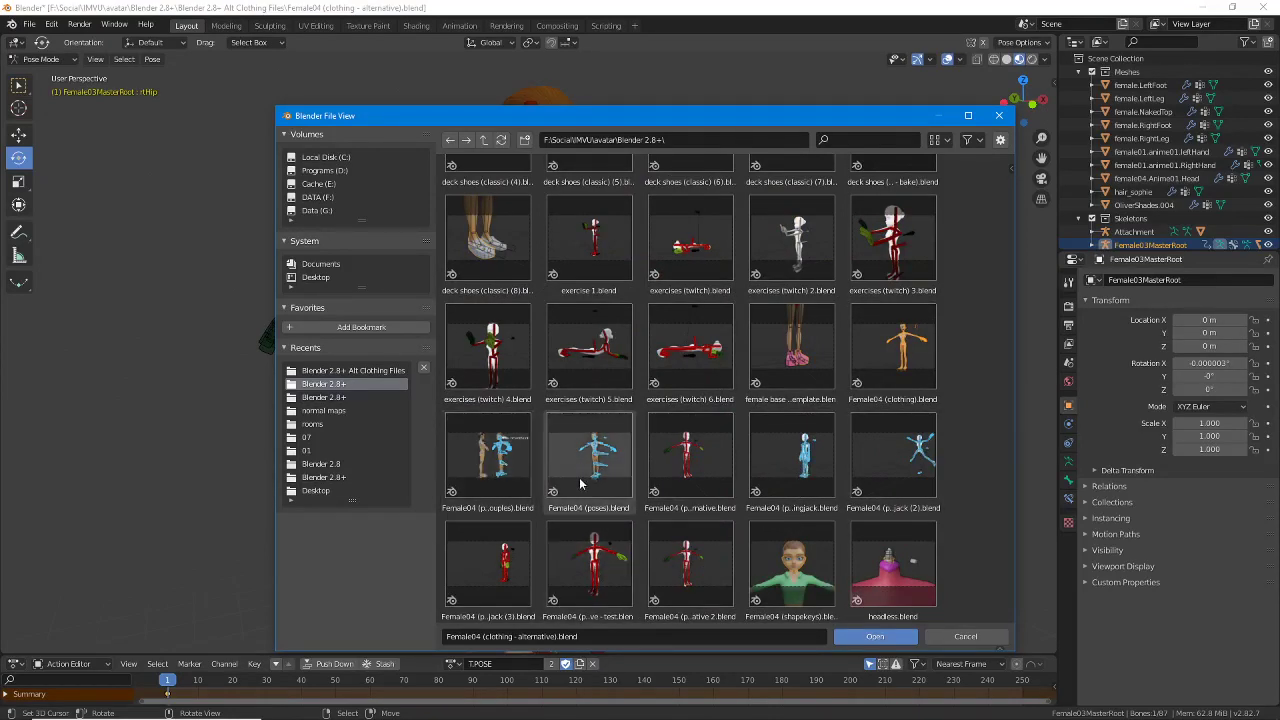
pyautogui.click(893, 350)
pyautogui.click(876, 636)
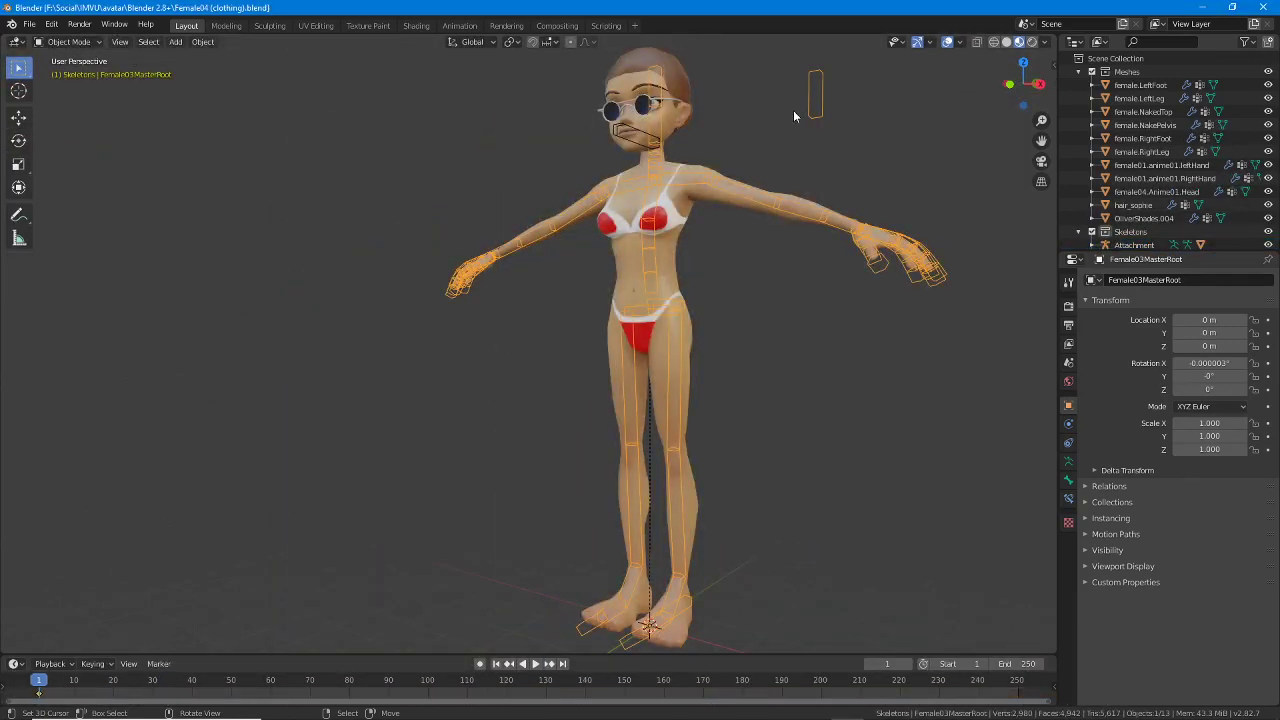
# Replace the timeline with the Dope Sheet's Action Editor and choose the T-Pose action for the armature.
pyautogui.moveTo(600, 418); pyautogui.dragTo(465, 525, button='middle')
pyautogui.moveTo(39, 686)
pyautogui.mouseDown()
pyautogui.moveTo(183, 686)
pyautogui.moveTo(39, 692)
pyautogui.mouseUp()
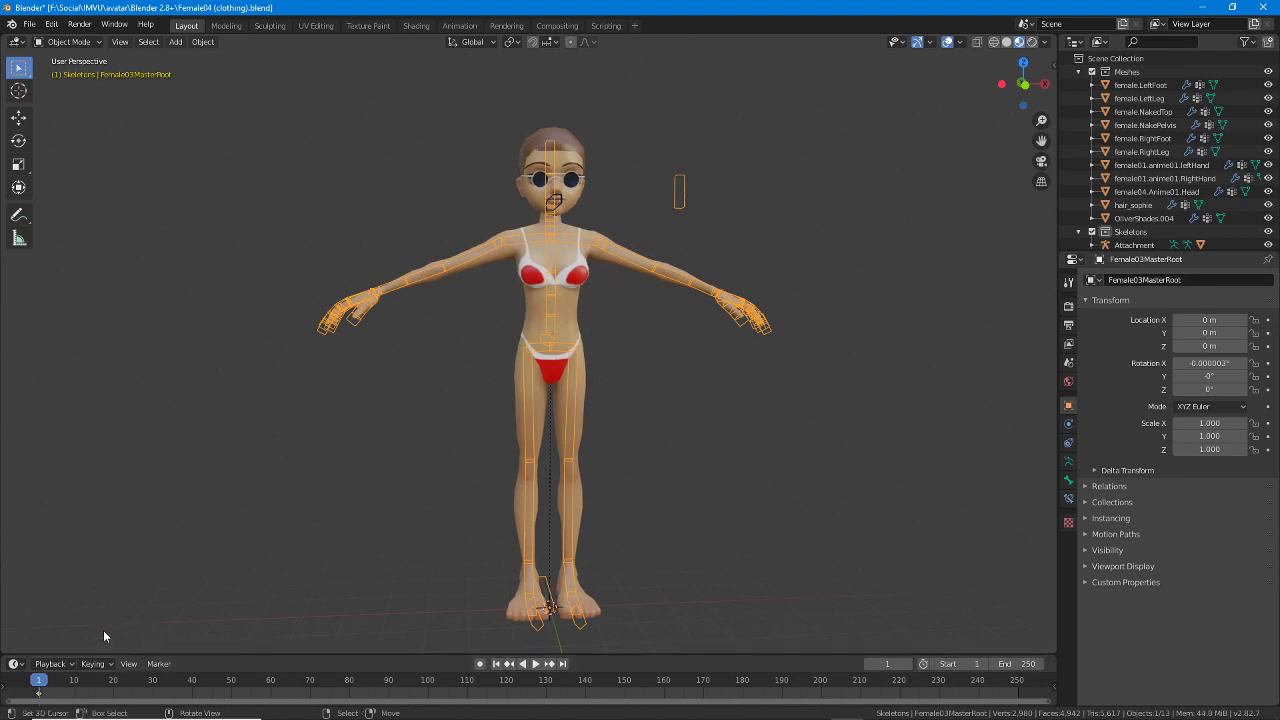
pyautogui.click(15, 664)
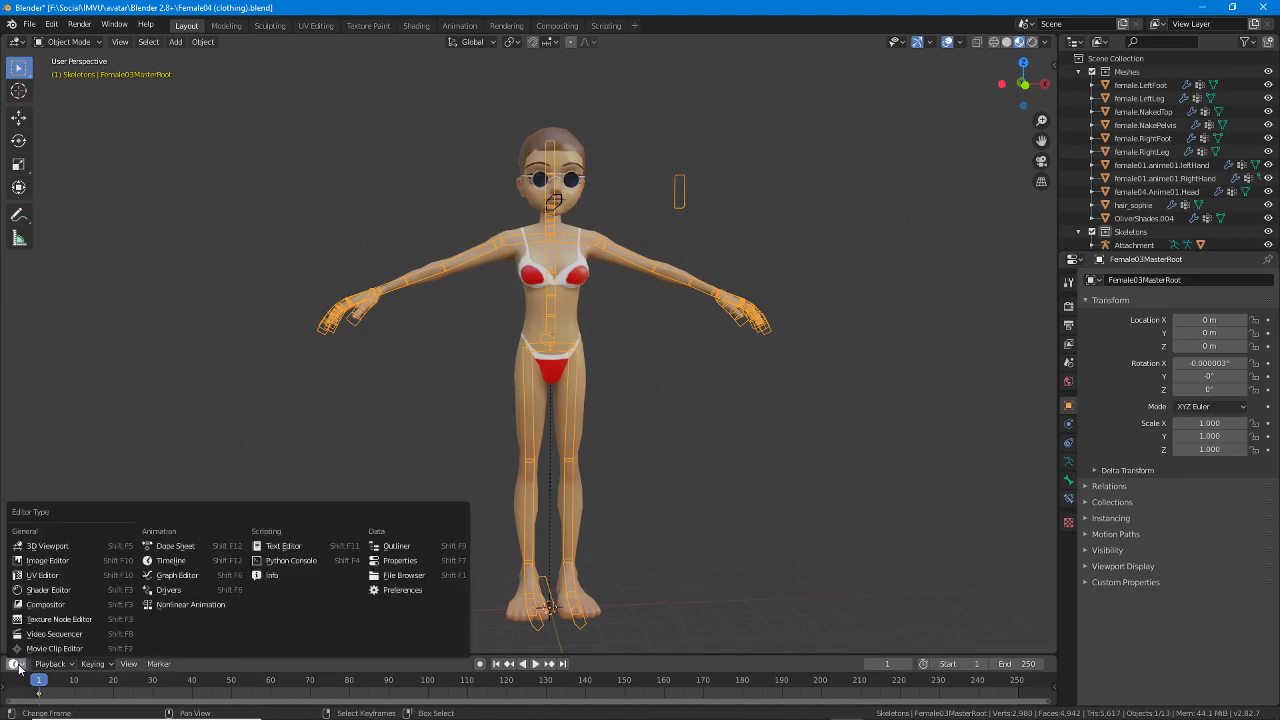
pyautogui.click(170, 546)
pyautogui.click(70, 664)
pyautogui.click(78, 634)
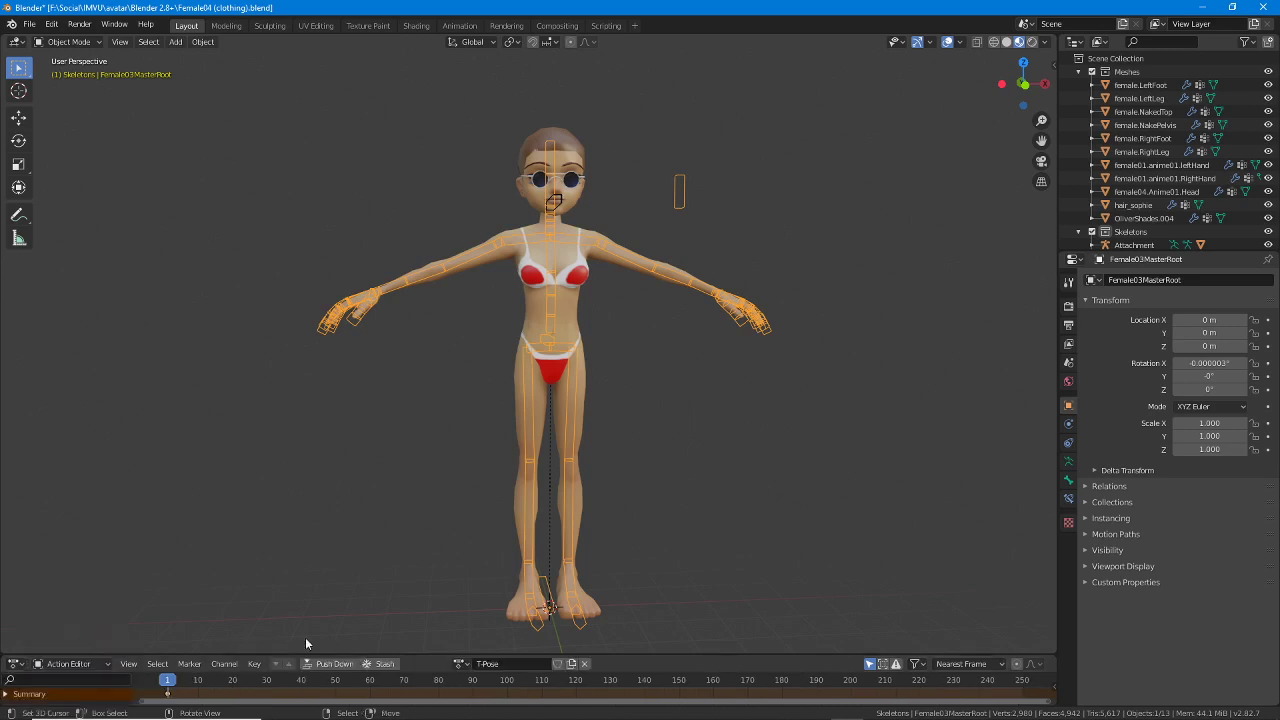
pyautogui.click(460, 664)
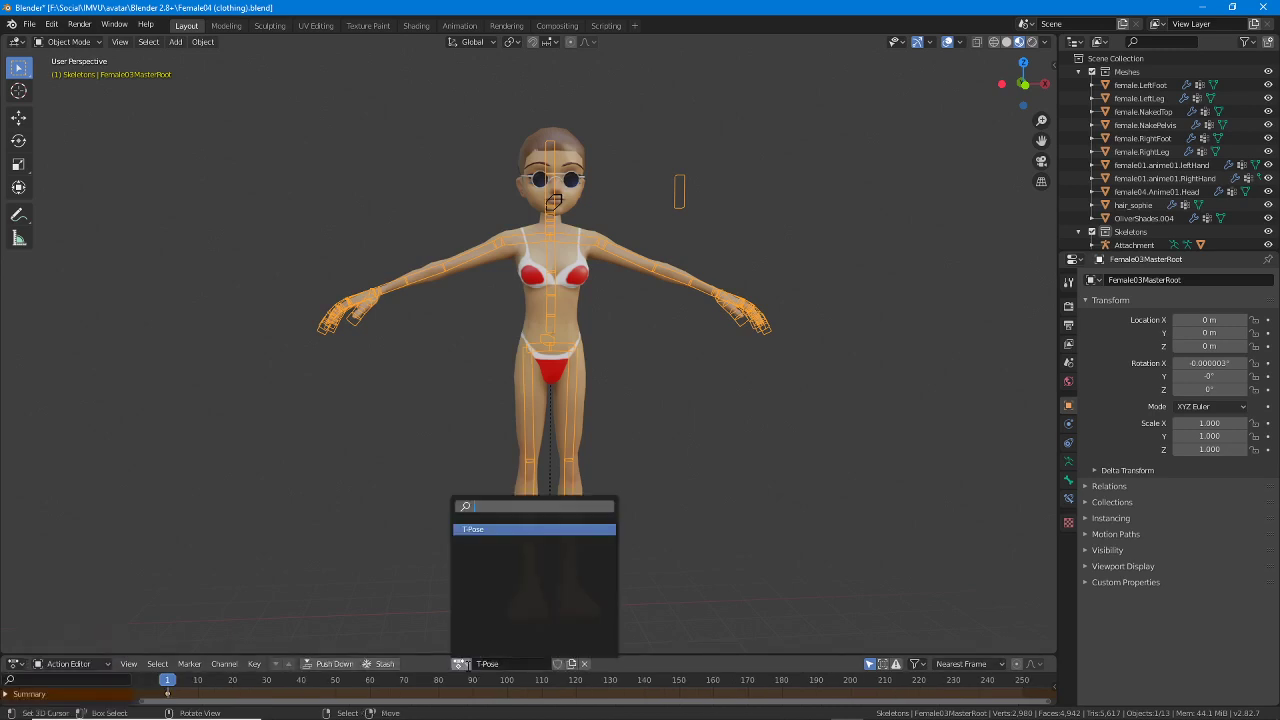
pyautogui.click(480, 529)
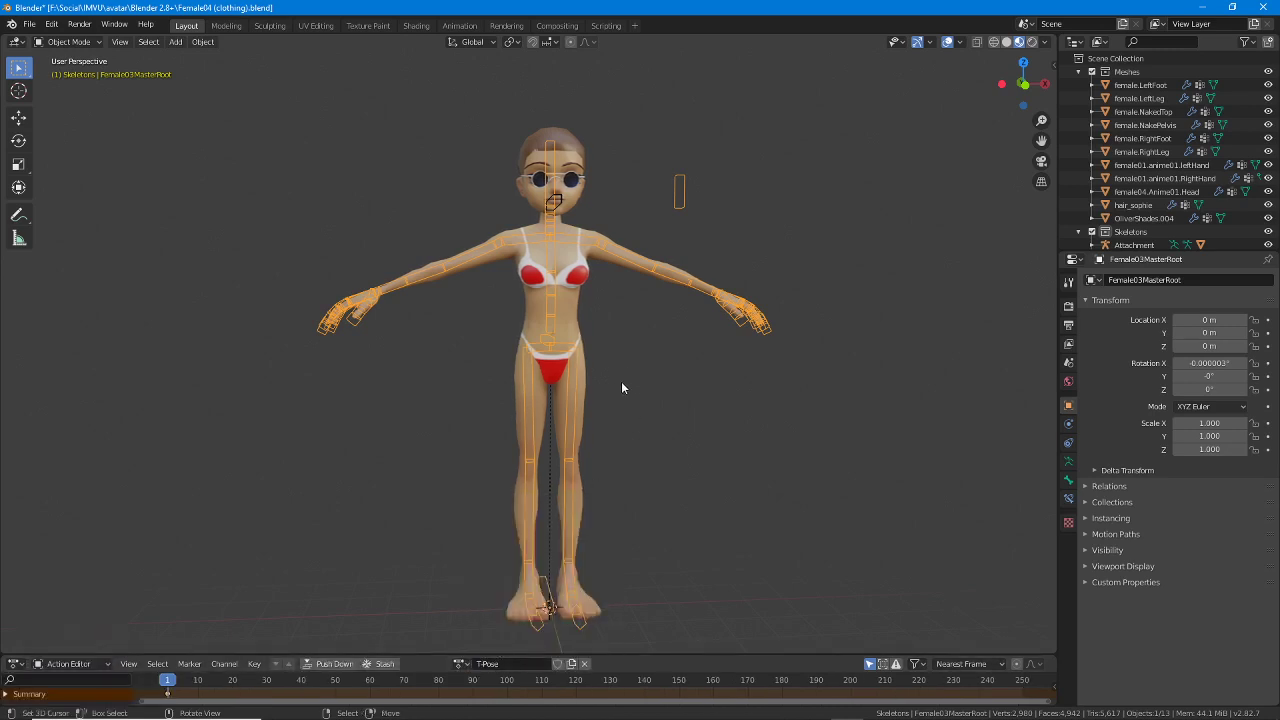
# Reopen the recent file Female04 (clothing - alternative).blend, discarding the changes to the current clothing file.
pyautogui.click(29, 24)
pyautogui.moveTo(84, 68)
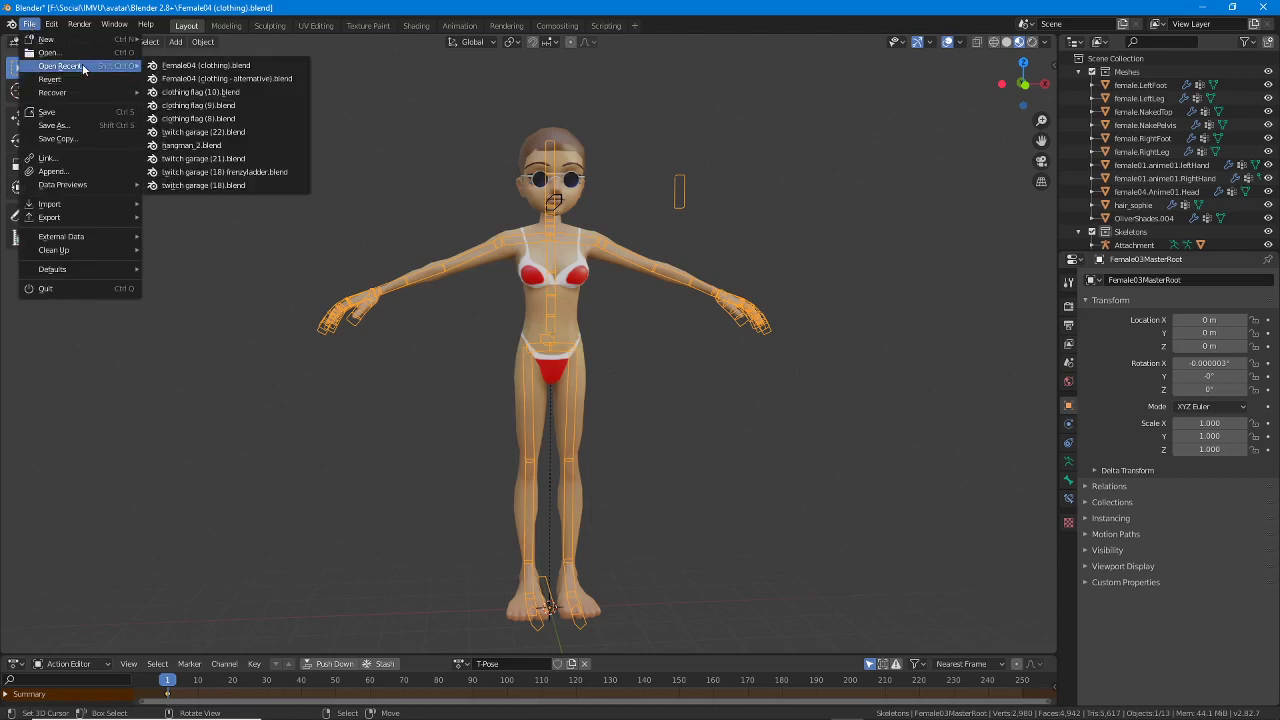
pyautogui.click(247, 78)
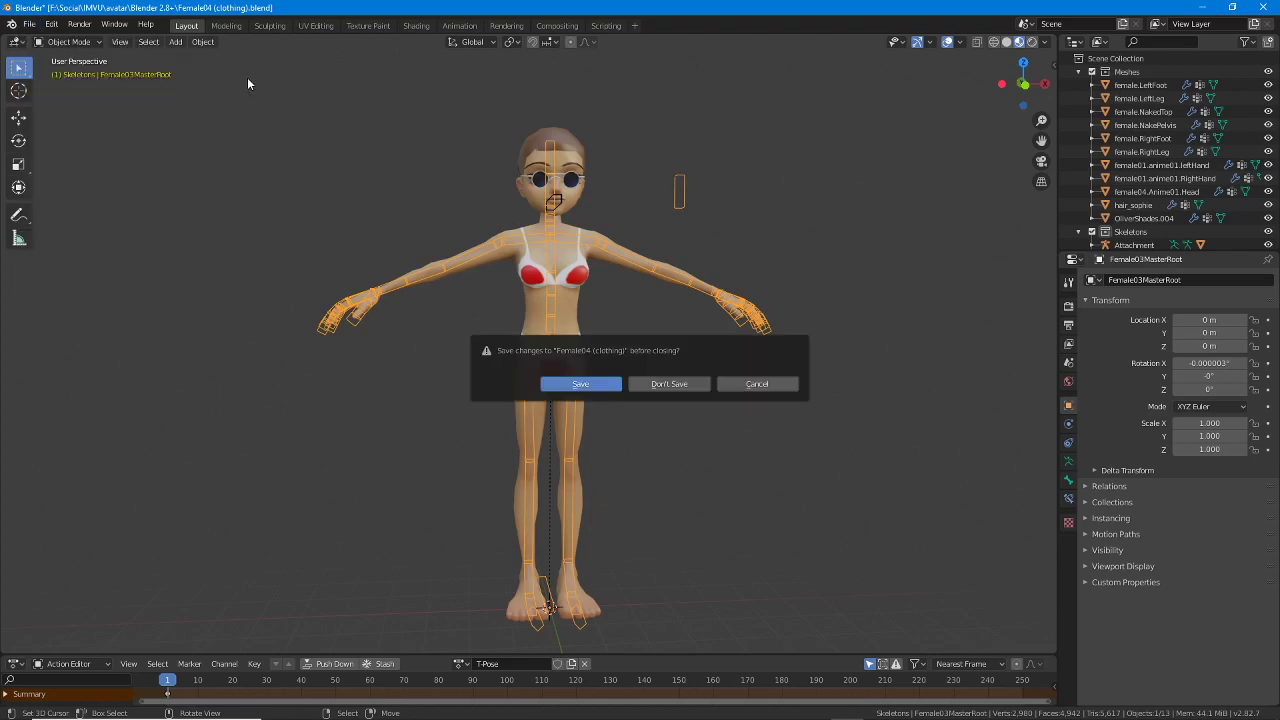
pyautogui.click(681, 386)
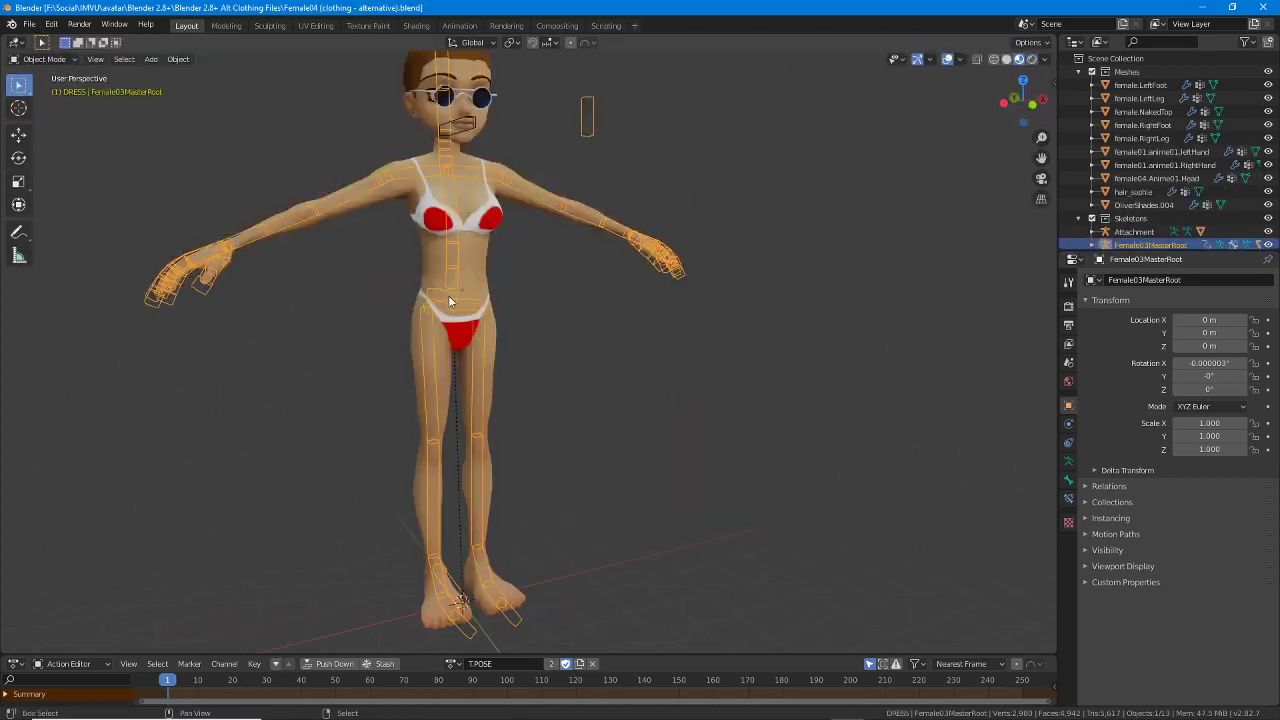
# Examine the alternative rig's figure from several angles, tracing a path that winds around the body from shoulder to legs.
pyautogui.moveTo(448, 295); pyautogui.dragTo(537, 330, button='middle')
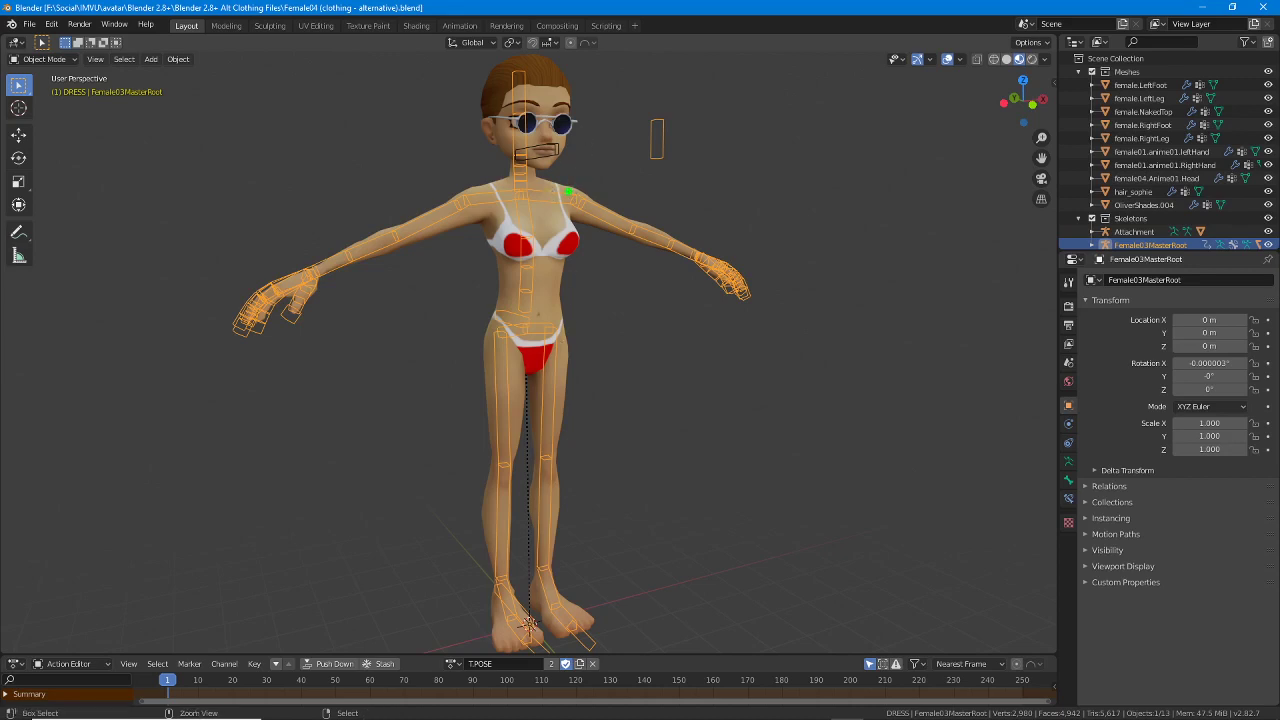
pyautogui.moveTo(566, 180)
pyautogui.mouseDown()
pyautogui.moveTo(530, 265)
pyautogui.moveTo(612, 368)
pyautogui.moveTo(430, 497)
pyautogui.mouseUp()
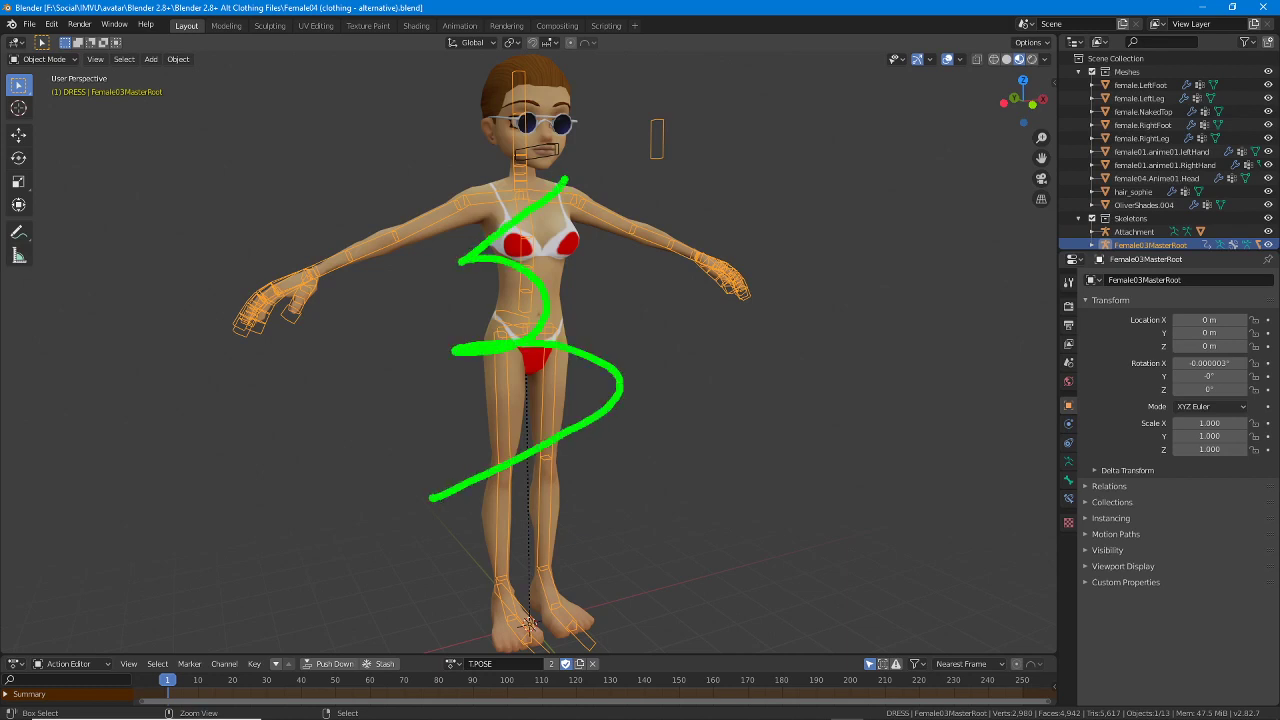
pyautogui.moveTo(552, 297)
pyautogui.mouseDown(button='middle')
pyautogui.moveTo(538, 296)
pyautogui.moveTo(547, 288)
pyautogui.mouseUp(button='middle')
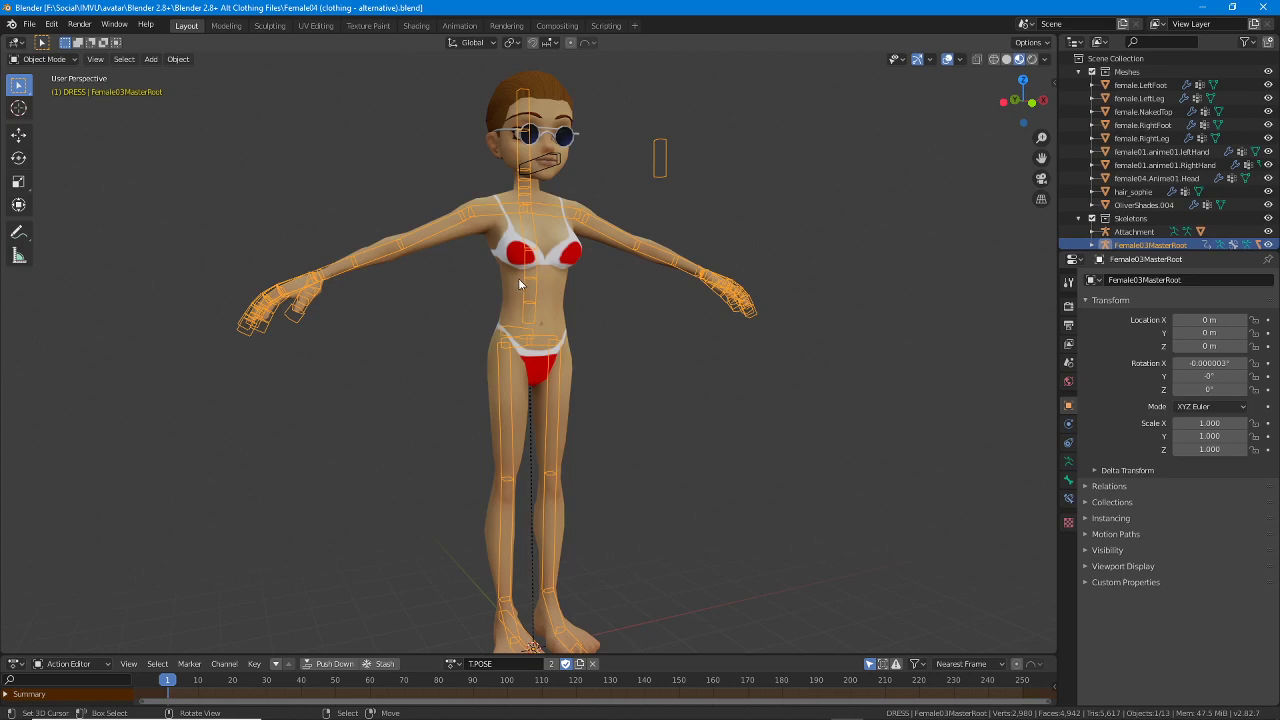
pyautogui.keyDown('shift'); pyautogui.moveTo(566, 266); pyautogui.dragTo(350, 345, button='middle'); pyautogui.keyUp('shift')
pyautogui.moveTo(688, 377); pyautogui.dragTo(612, 234, button='middle')
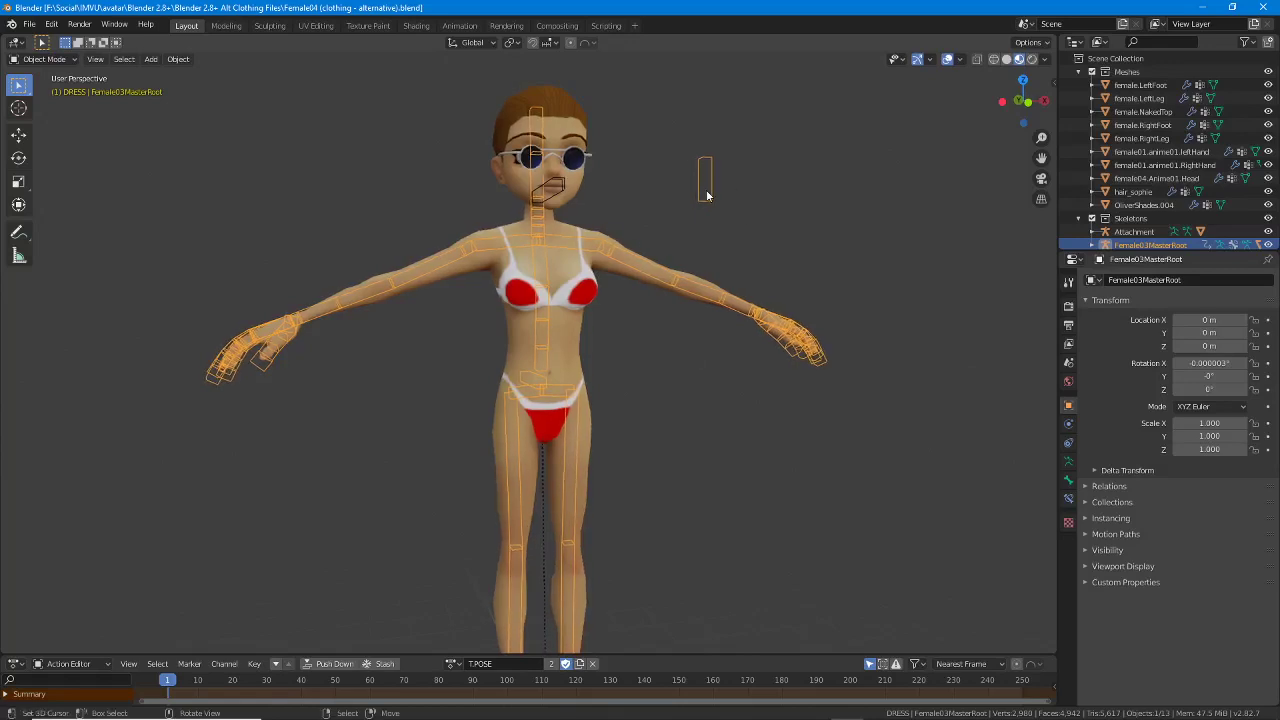
pyautogui.rightClick(628, 266)
pyautogui.rightClick(628, 266)
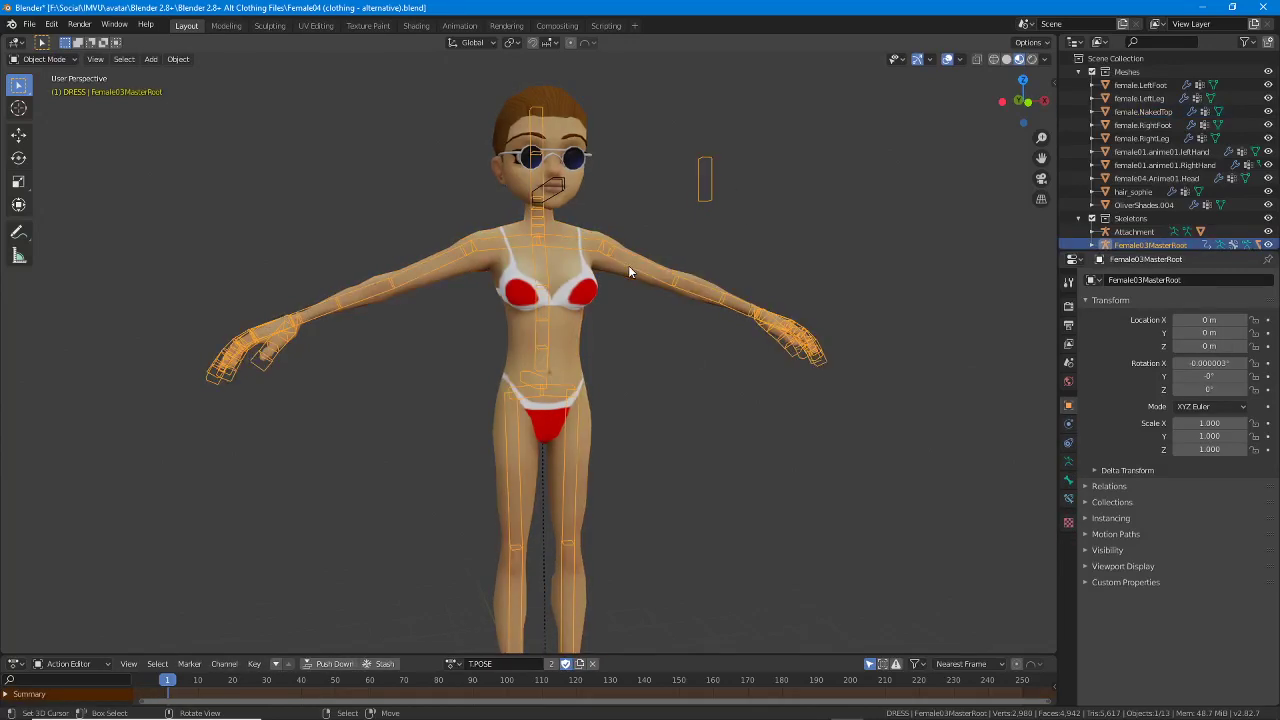
pyautogui.moveTo(623, 310); pyautogui.dragTo(625, 337, button='middle')
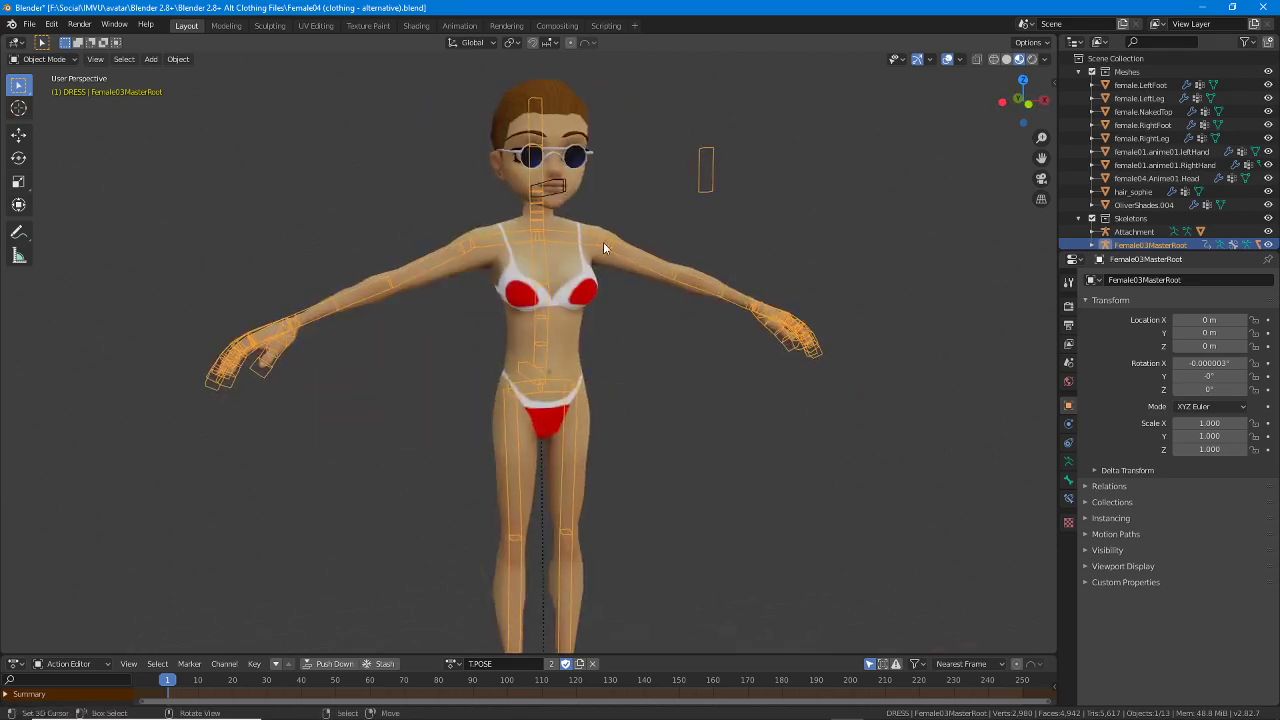
pyautogui.moveTo(582, 272); pyautogui.dragTo(583, 443, button='middle')
pyautogui.scroll(-2, 592, 407)
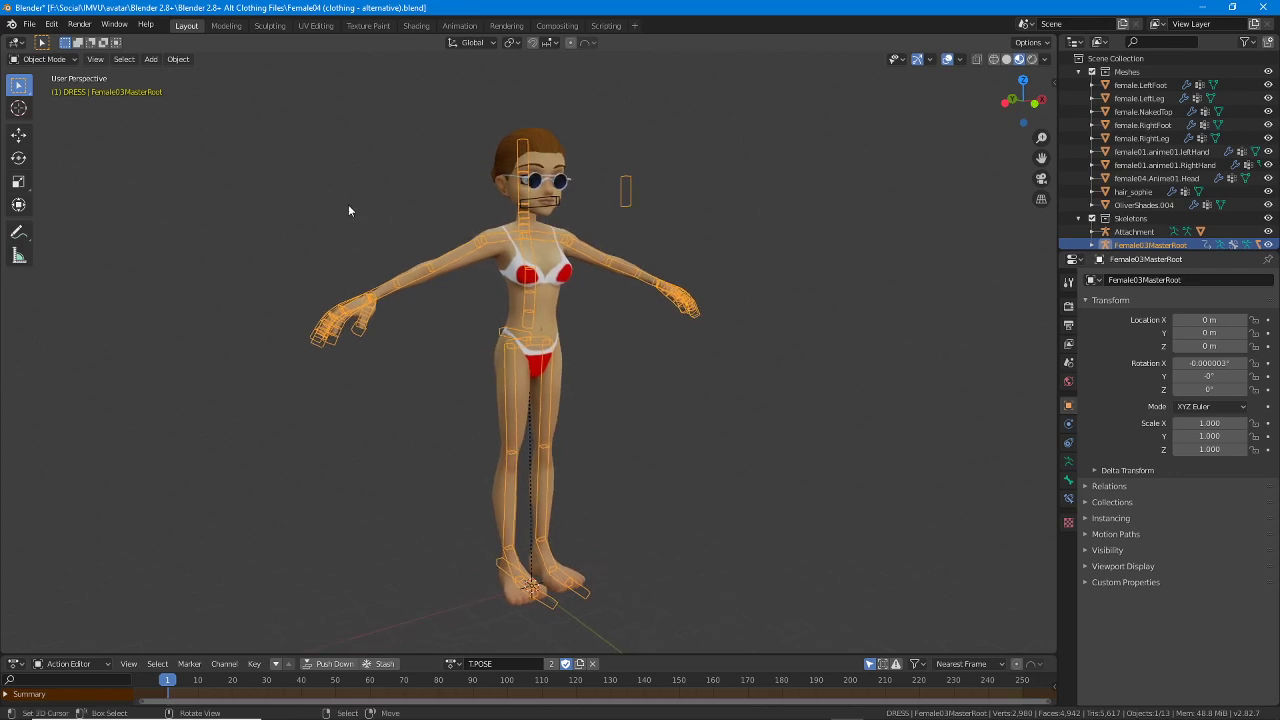
# Add a plane mesh and move it beside the neck above the shoulder, at about X -96 m and Z 954 m.
pyautogui.click(151, 59)
pyautogui.moveTo(166, 78)
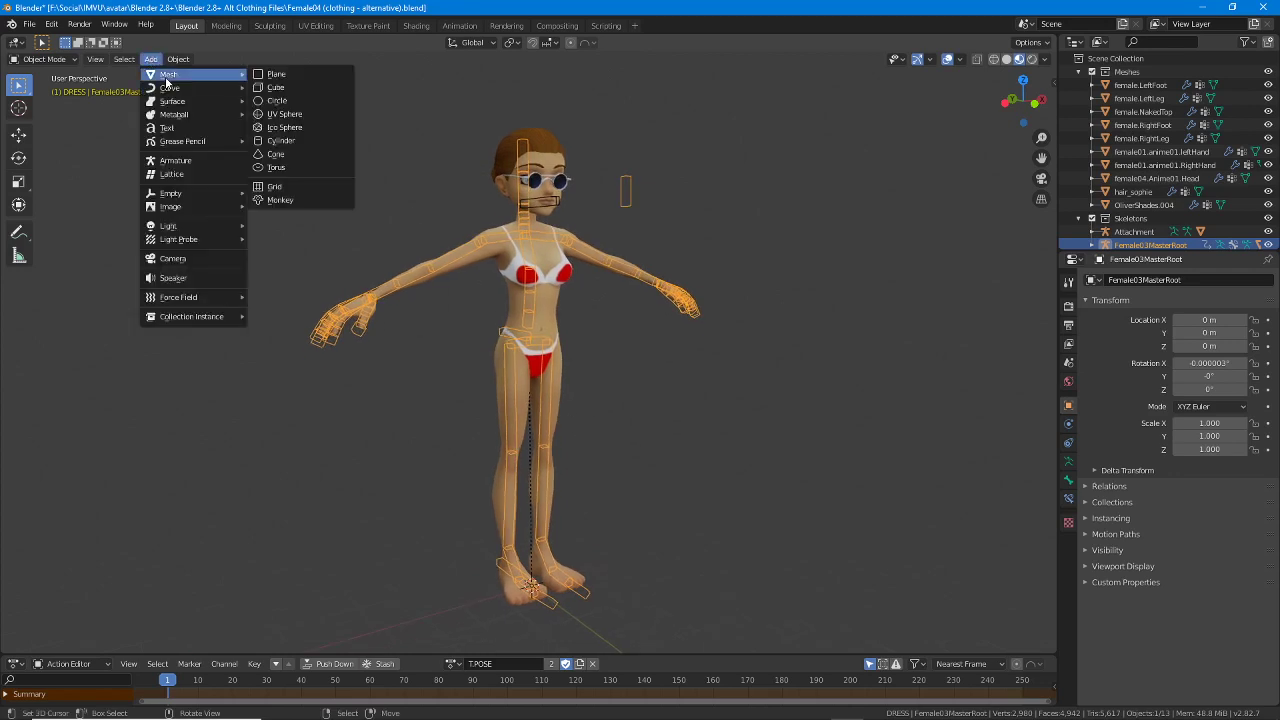
pyautogui.click(293, 77)
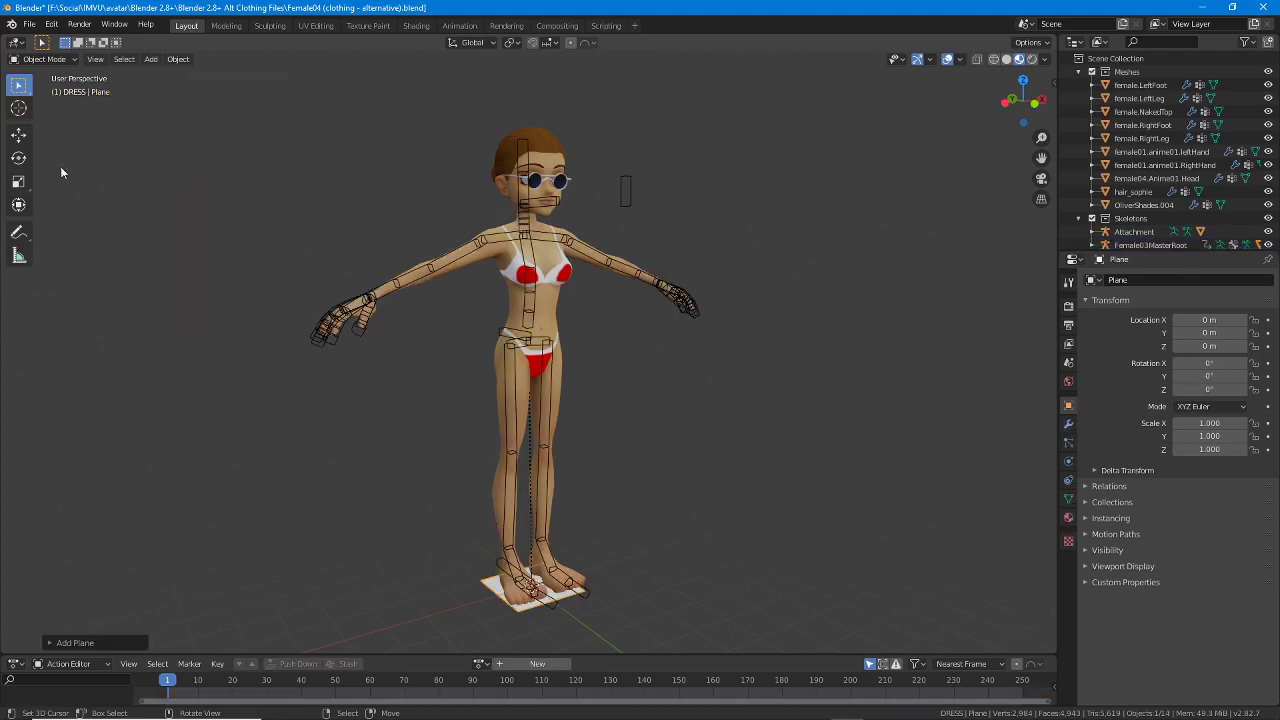
pyautogui.click(18, 134)
pyautogui.moveTo(530, 545); pyautogui.dragTo(530, 167)
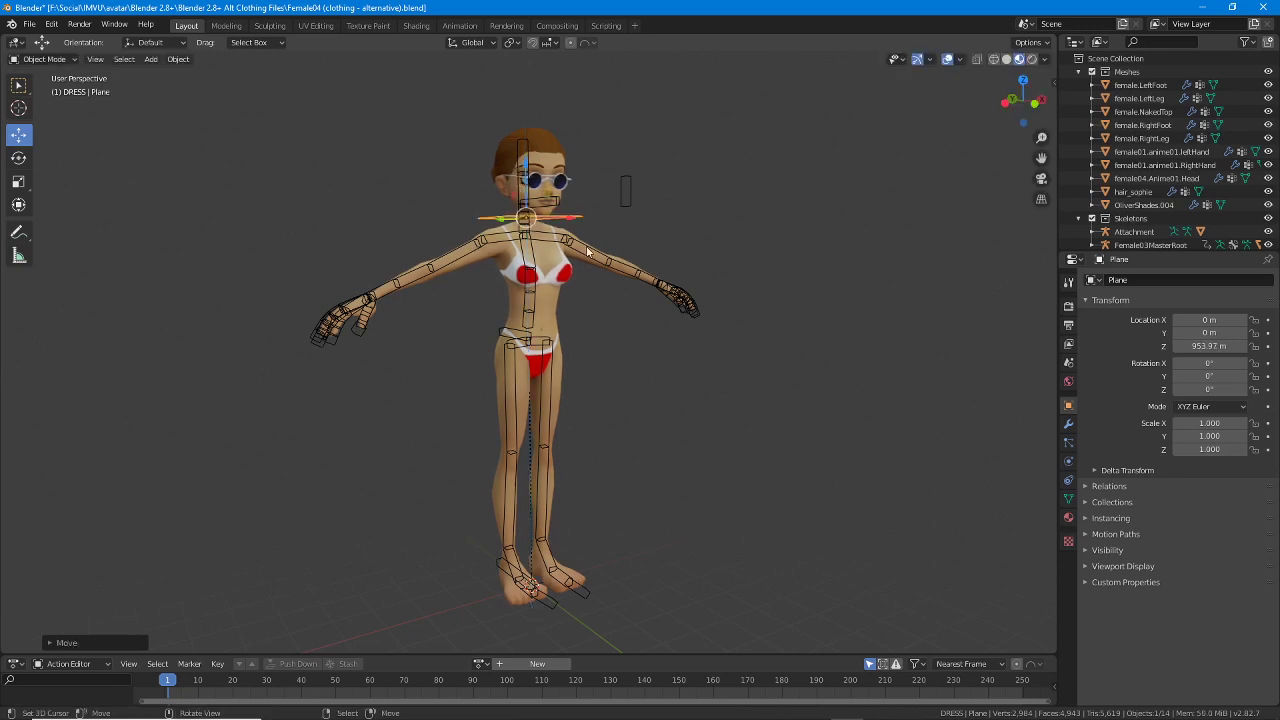
pyautogui.keyDown('shift'); pyautogui.moveTo(587, 251); pyautogui.dragTo(643, 338, button='middle'); pyautogui.keyUp('shift')
pyautogui.scroll(3, 600, 366)
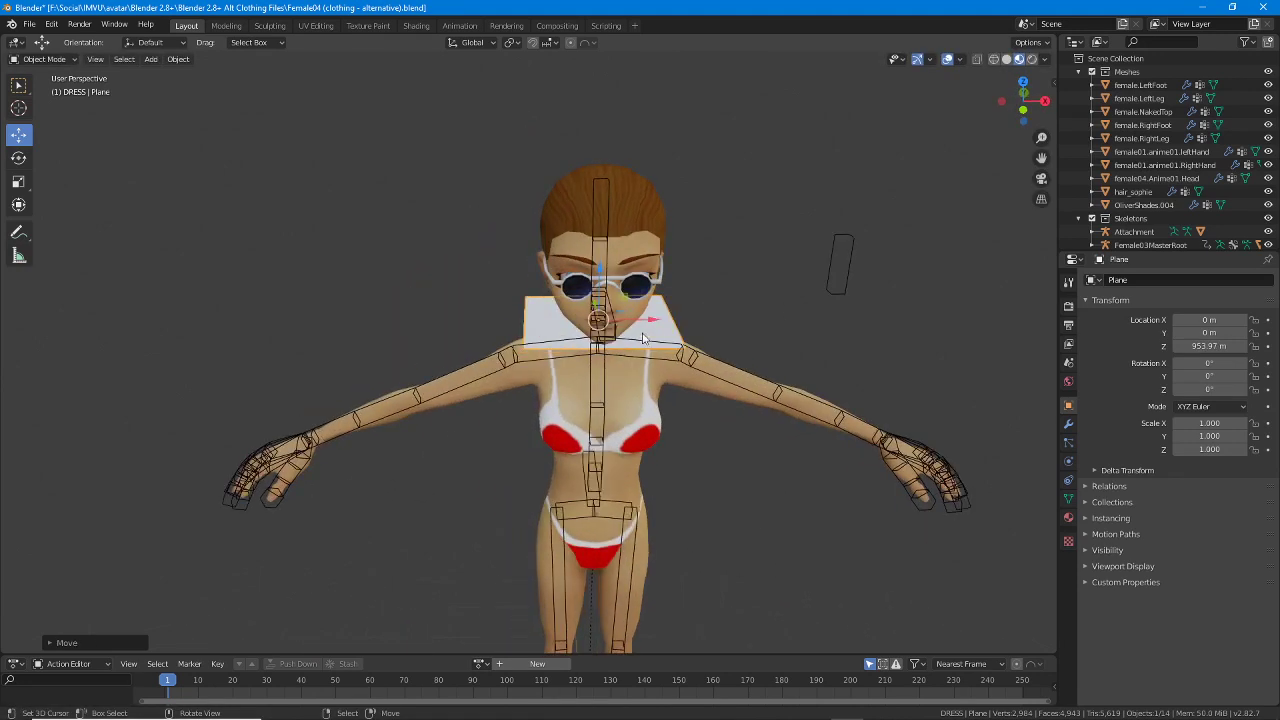
pyautogui.moveTo(643, 337); pyautogui.dragTo(572, 338)
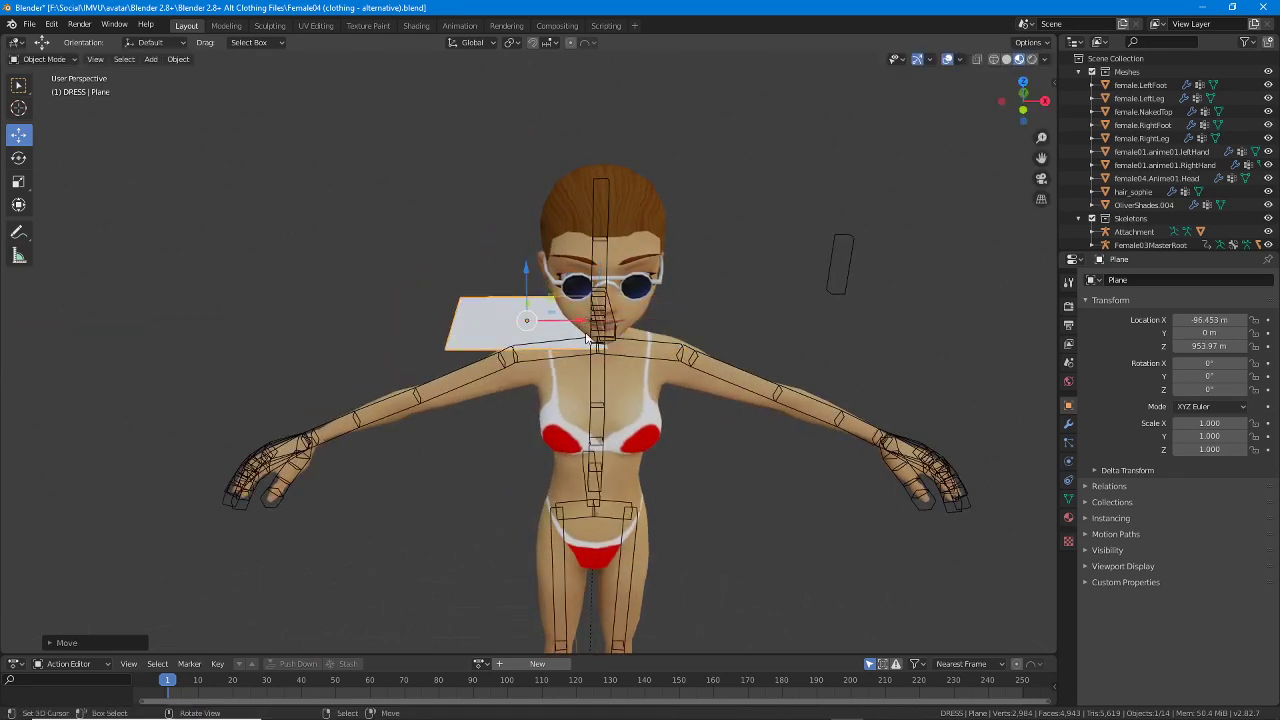
# Tilt the plane to -27.5° about Y and scale it uniformly down to about 0.489.
pyautogui.click(18, 158)
pyautogui.moveTo(500, 278); pyautogui.dragTo(471, 290)
pyautogui.hotkey('ctrl', 'z')
pyautogui.moveTo(215, 254); pyautogui.dragTo(258, 254, button='middle')
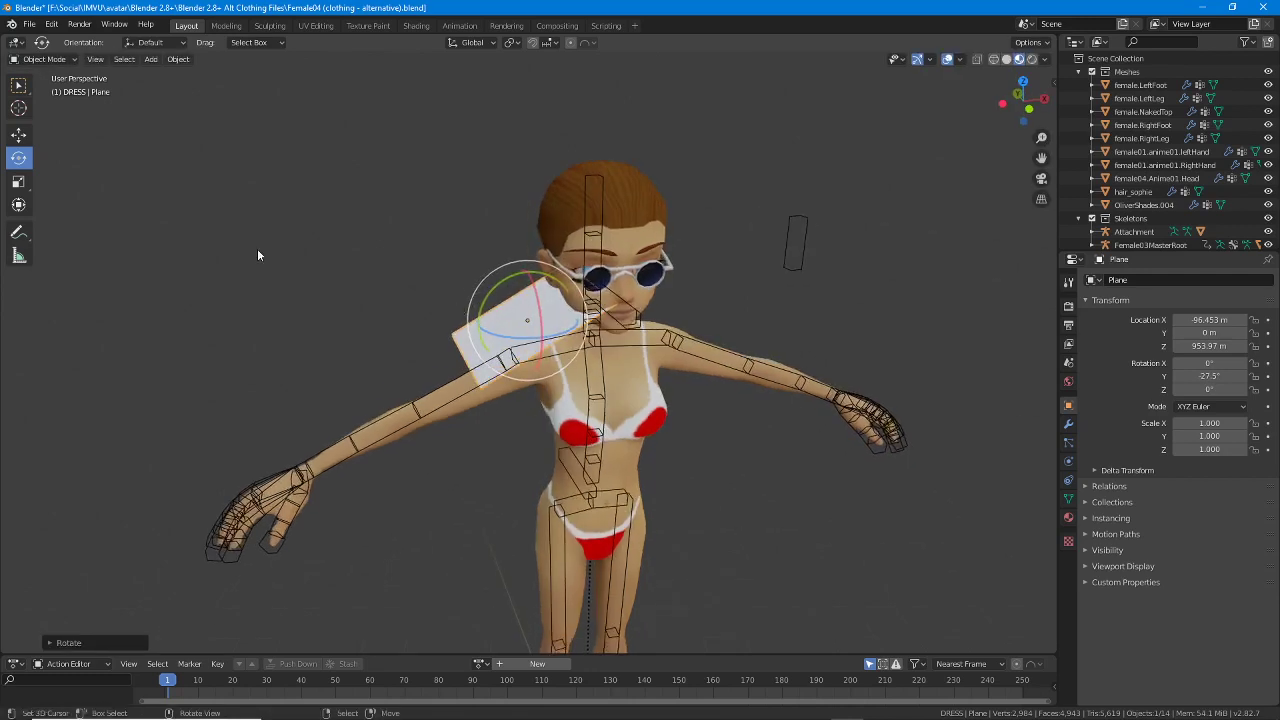
pyautogui.click(24, 183)
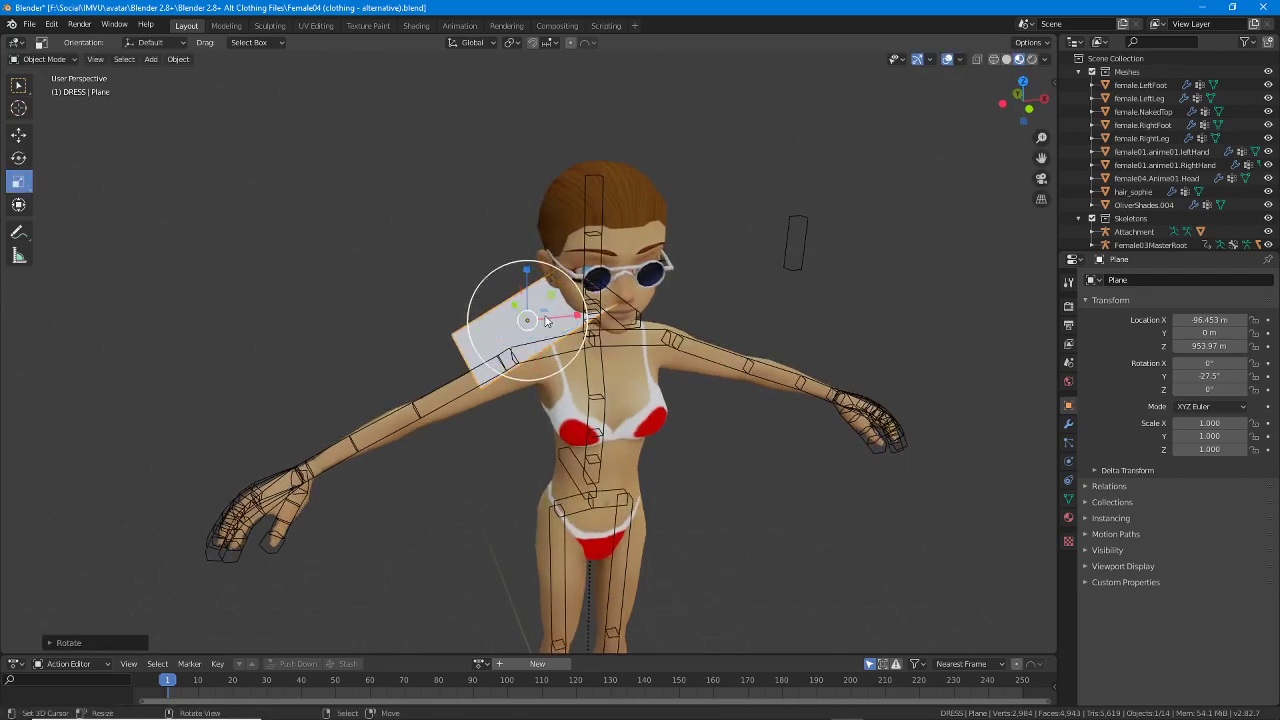
pyautogui.click(20, 159)
pyautogui.click(20, 182)
pyautogui.moveTo(561, 276); pyautogui.dragTo(541, 301)
pyautogui.moveTo(520, 440); pyautogui.dragTo(567, 444, button='middle')
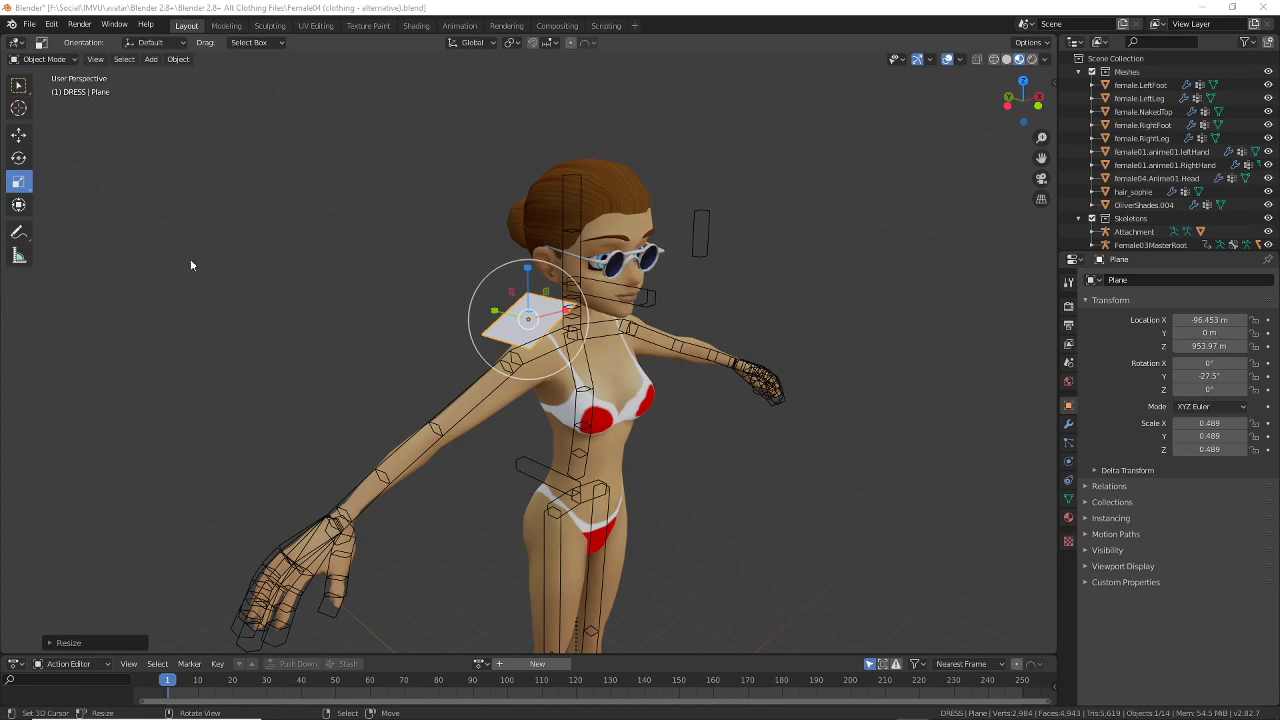
# Put the plane in Edit Mode with edge selection and select its front edge for extruding and moving.
pyautogui.moveTo(581, 189); pyautogui.dragTo(604, 316, button='middle')
pyautogui.click(50, 60)
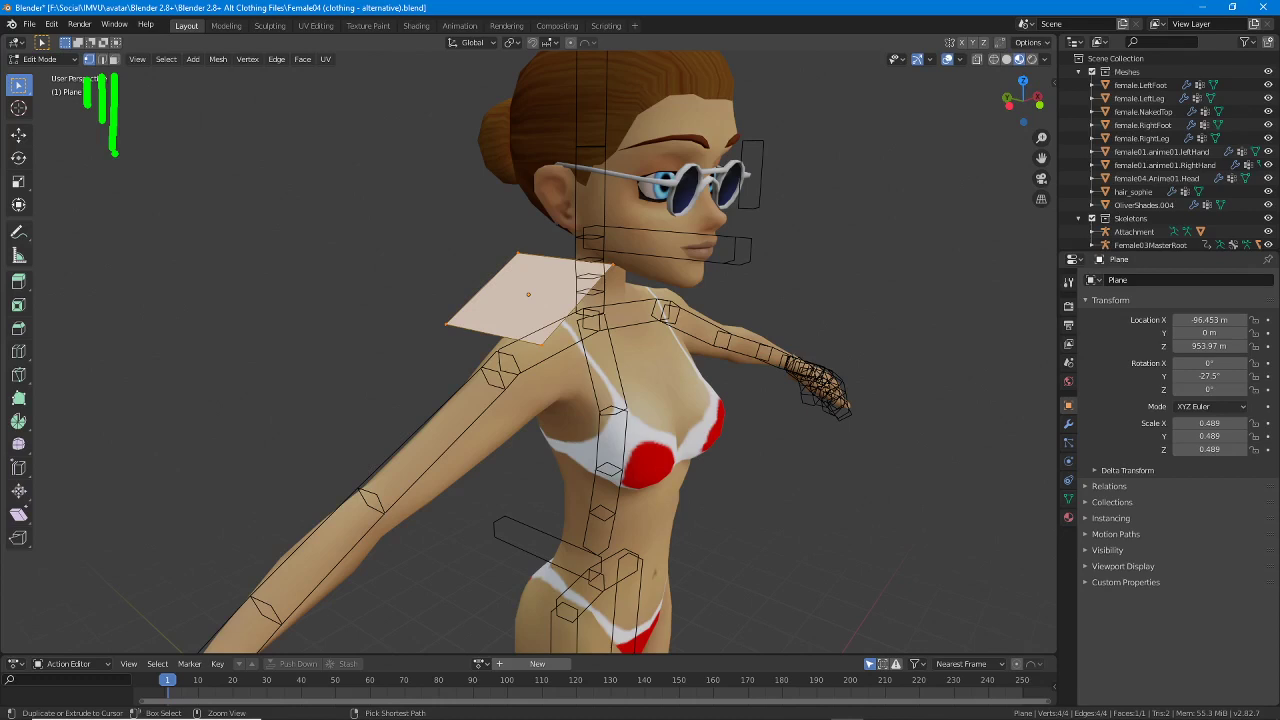
pyautogui.press('Escape')
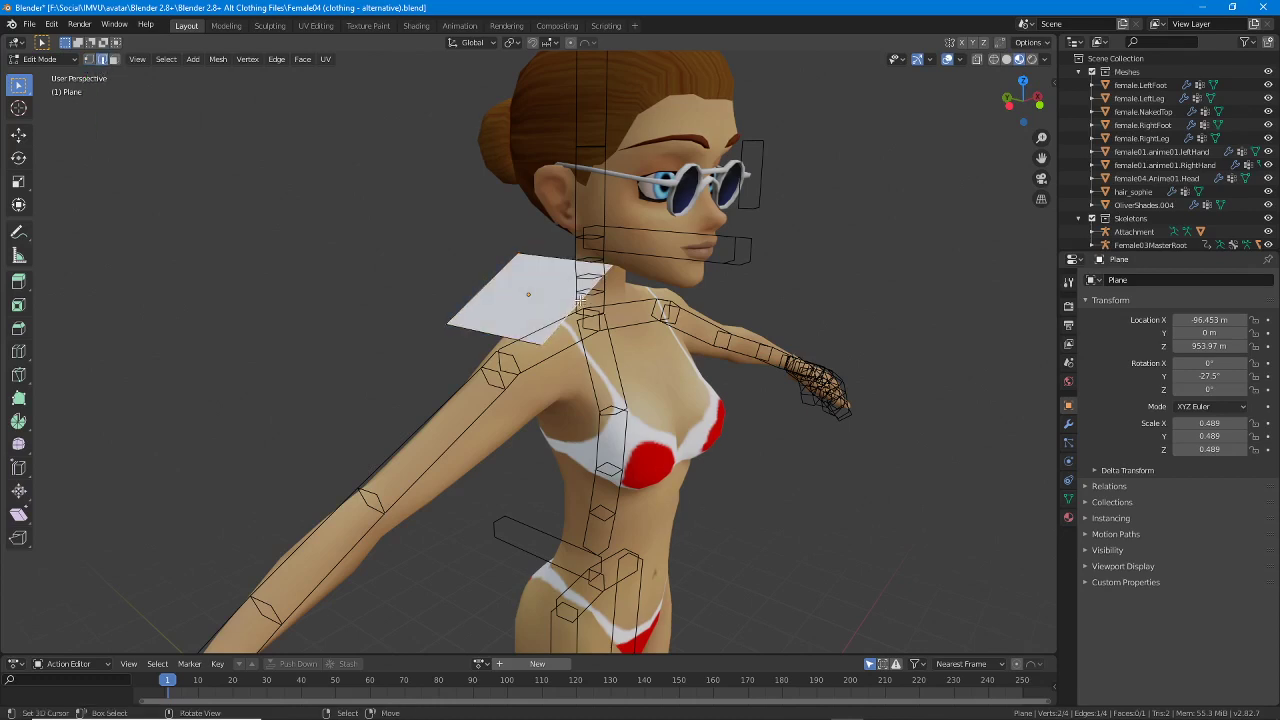
pyautogui.moveTo(580, 298); pyautogui.dragTo(660, 312, button='middle')
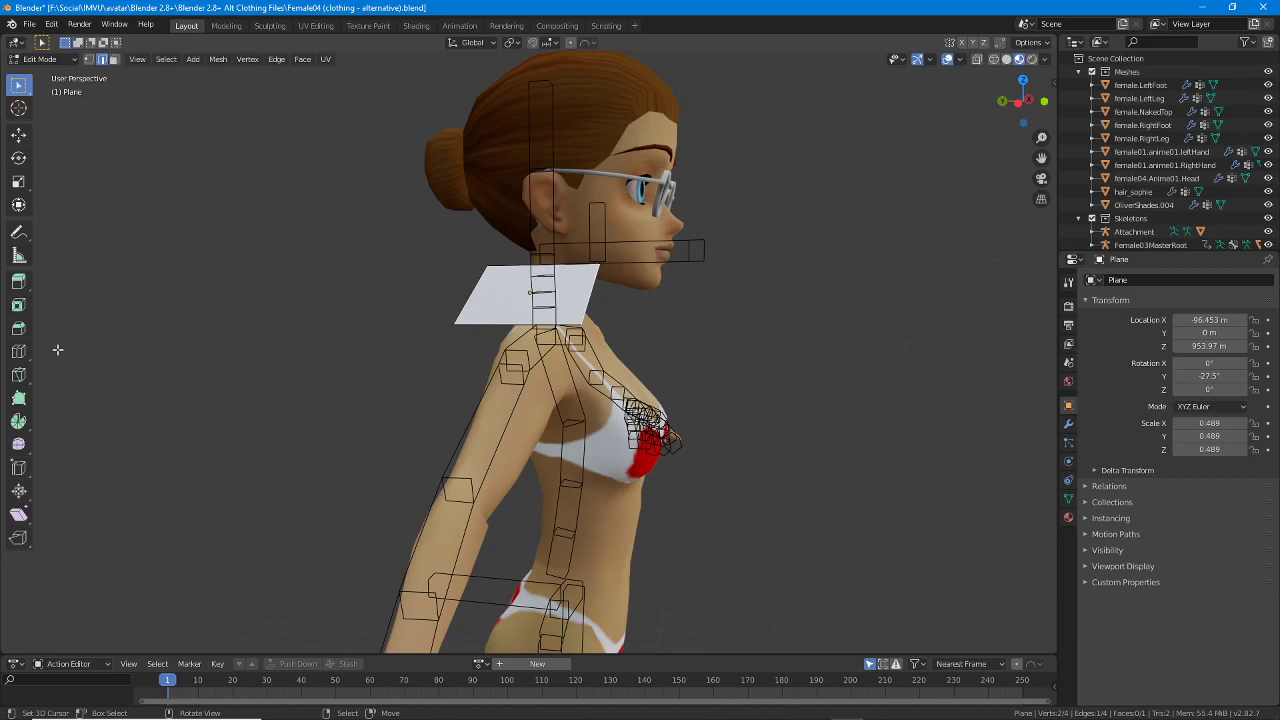
pyautogui.click(19, 283)
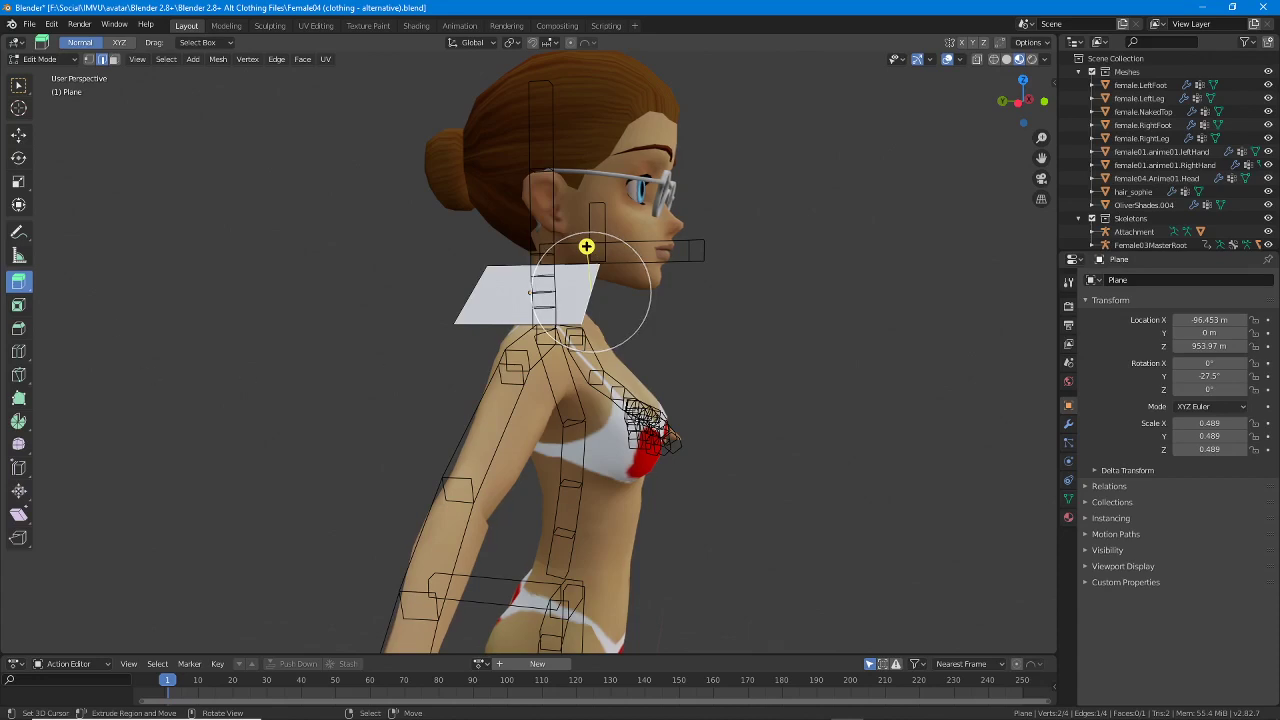
pyautogui.click(19, 135)
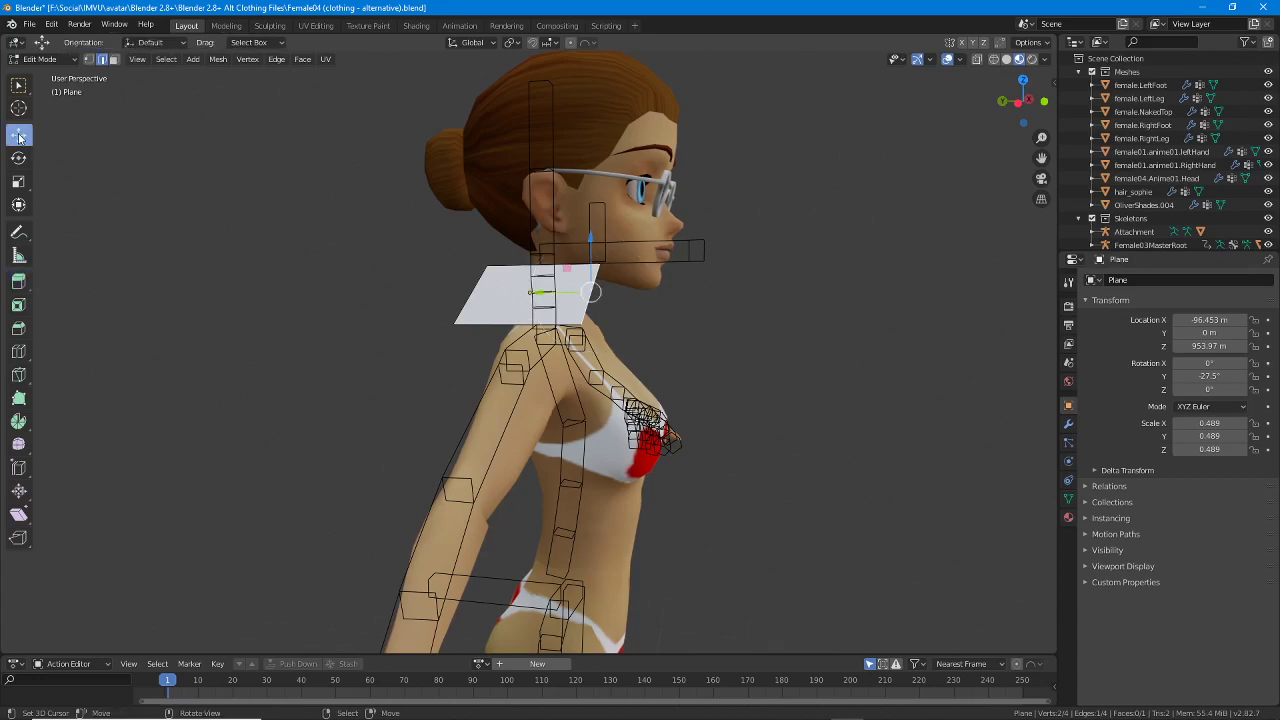
# Extrude the plane's front edge diagonally down across the chest to start a wrapped strip.
pyautogui.moveTo(461, 403)
pyautogui.mouseDown(button='middle')
pyautogui.moveTo(435, 417)
pyautogui.moveTo(484, 392)
pyautogui.mouseUp(button='middle')
pyautogui.press('e')
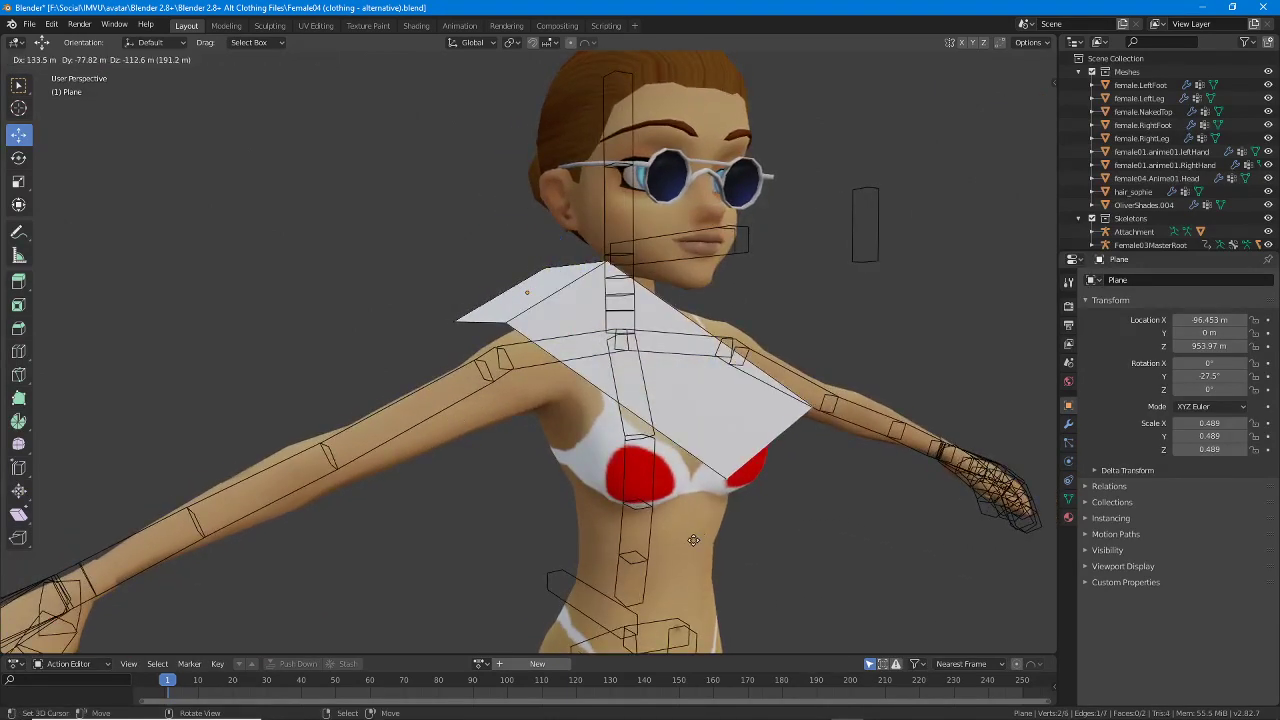
pyautogui.click(717, 566)
pyautogui.moveTo(717, 566); pyautogui.dragTo(556, 545, button='middle')
pyautogui.moveTo(578, 449); pyautogui.dragTo(580, 482, button='middle')
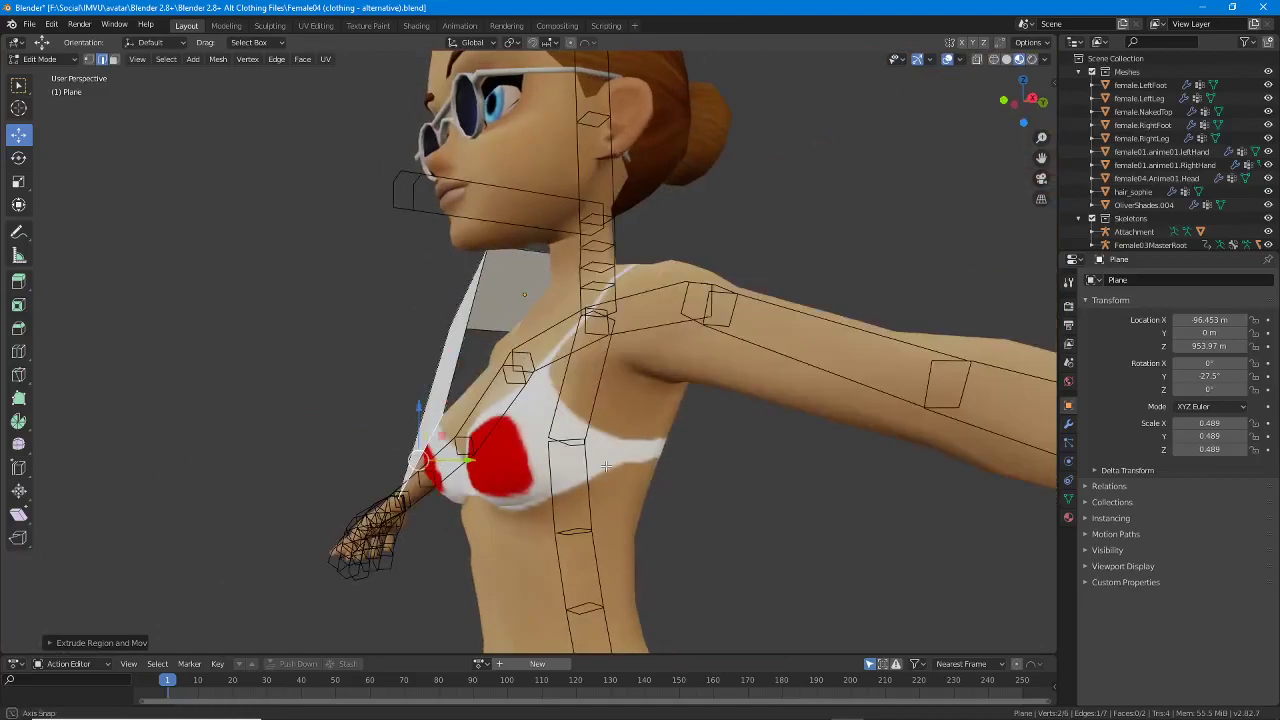
# Extrude the strip's lower edge diagonally down to the opposite hip, then move and rotate that edge to follow the body.
pyautogui.moveTo(480, 470); pyautogui.dragTo(832, 392, button='middle')
pyautogui.moveTo(641, 369); pyautogui.dragTo(513, 339, button='middle')
pyautogui.moveTo(678, 371); pyautogui.dragTo(560, 381, button='middle')
pyautogui.press('e')
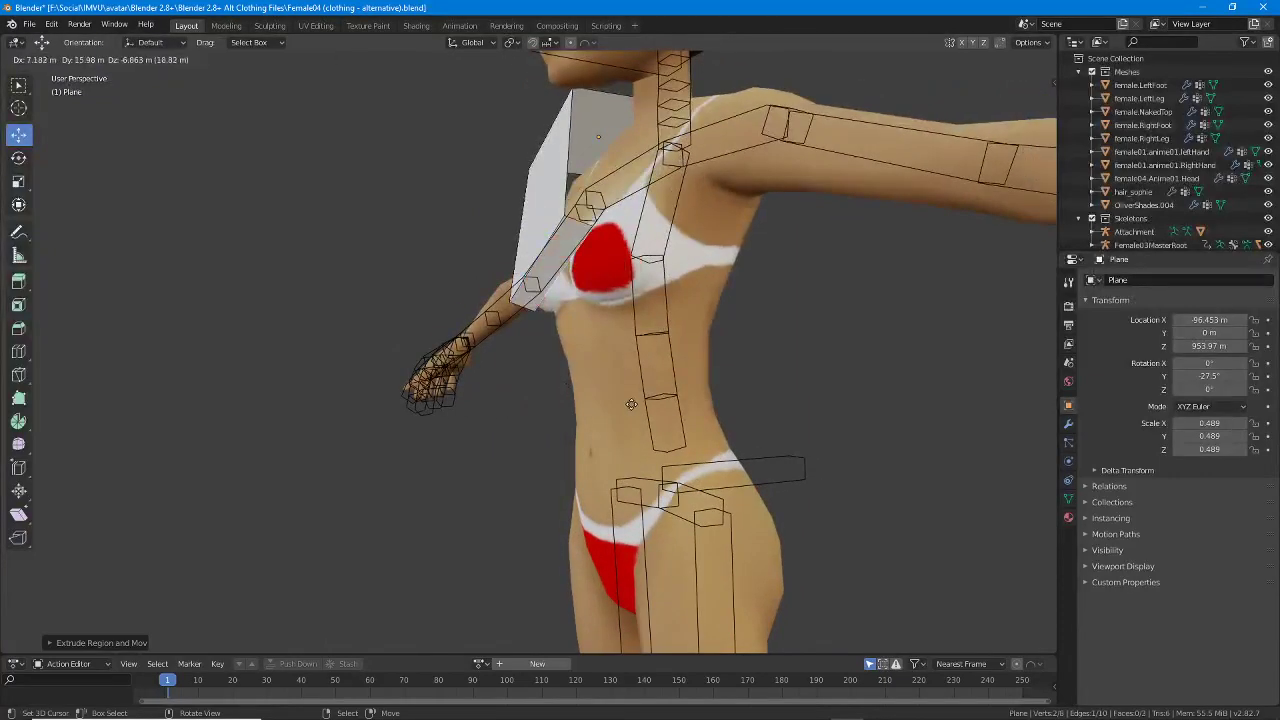
pyautogui.click(763, 530)
pyautogui.moveTo(880, 510); pyautogui.dragTo(610, 479, button='middle')
pyautogui.moveTo(502, 478); pyautogui.dragTo(577, 475, button='middle')
pyautogui.press('g')
pyautogui.click(496, 492)
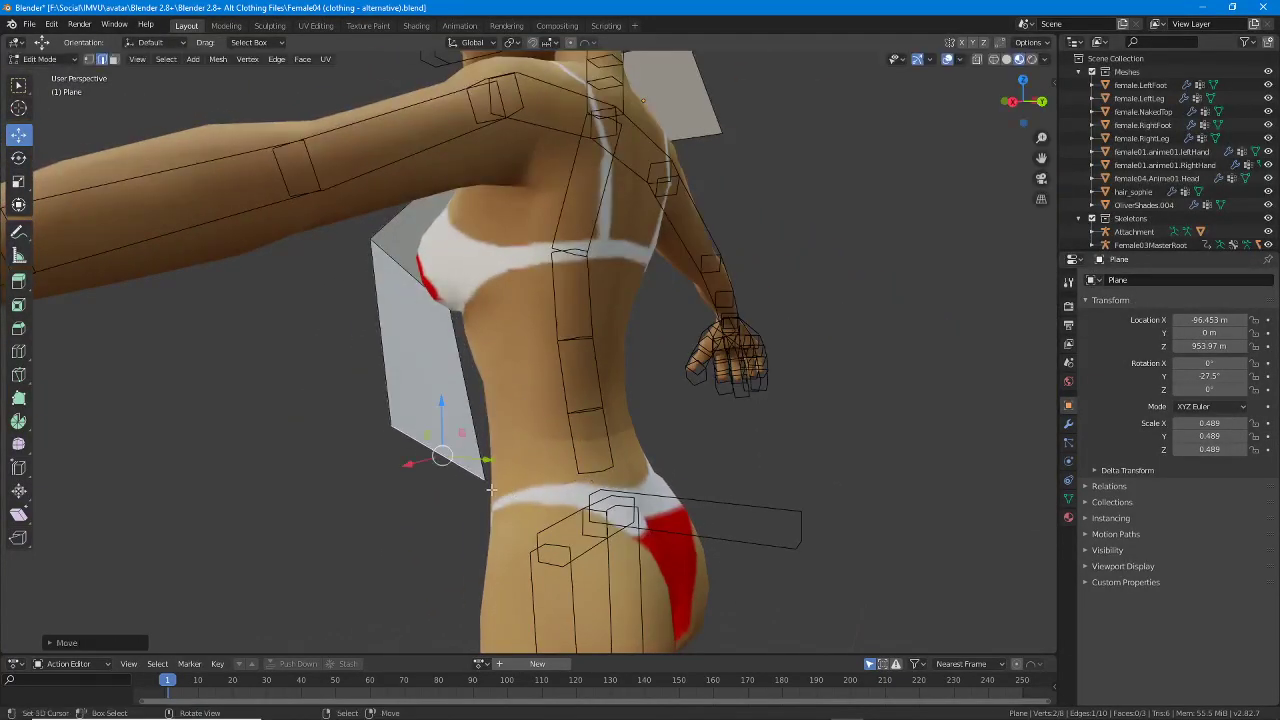
pyautogui.moveTo(440, 480); pyautogui.dragTo(653, 483, button='middle')
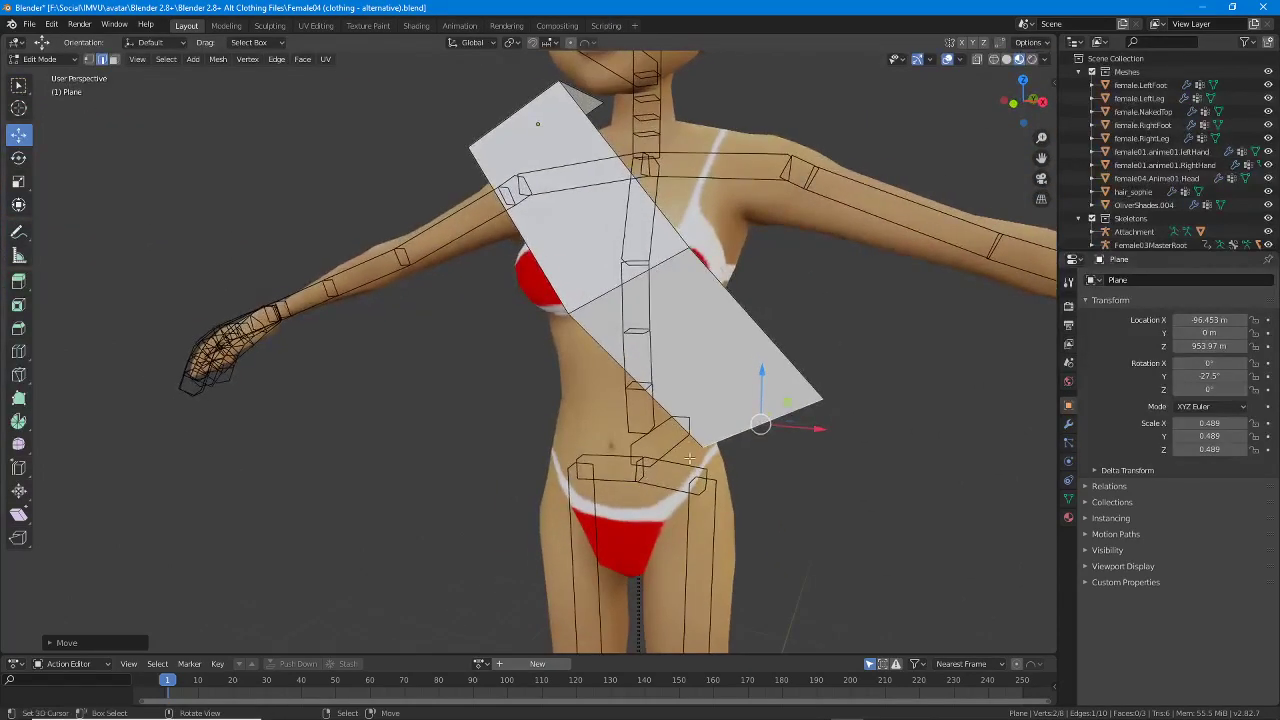
pyautogui.press('r')
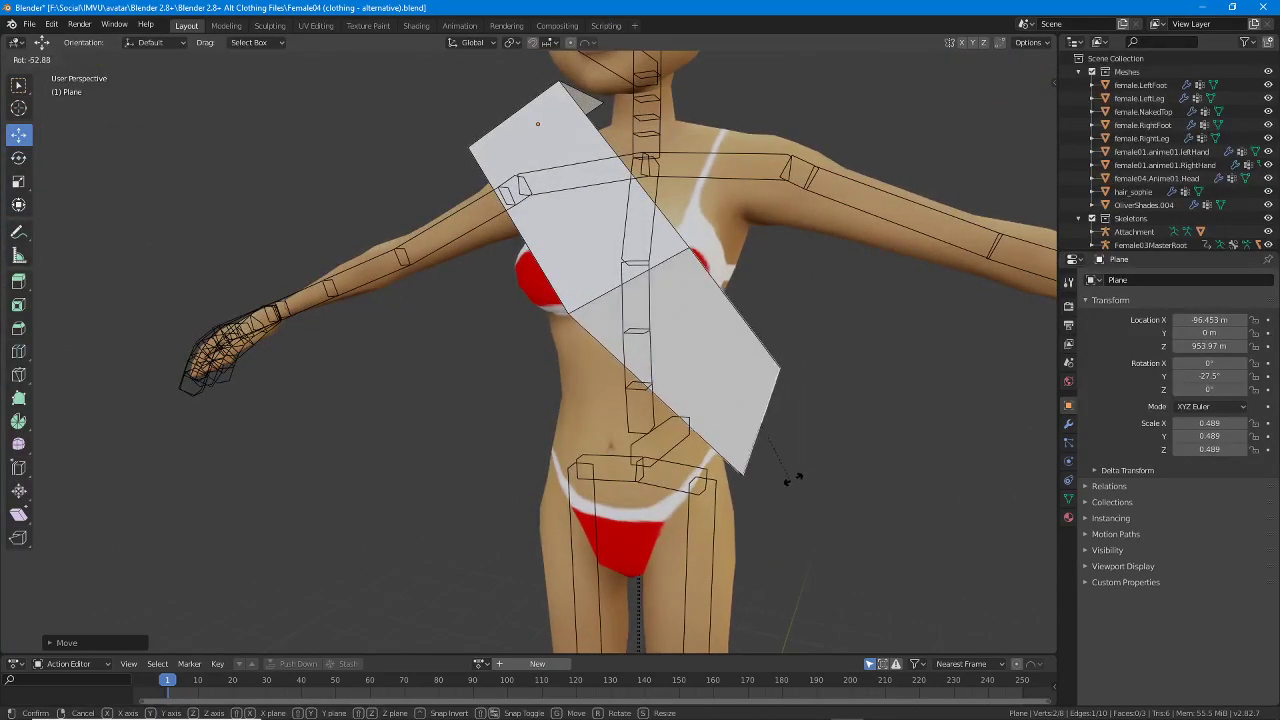
pyautogui.click(785, 460)
# Extrude the strip's end edge around the side of the hip to the back, then move and rotate it into line.
pyautogui.moveTo(777, 452); pyautogui.dragTo(657, 338, button='middle')
pyautogui.click(817, 539)
pyautogui.press('g')
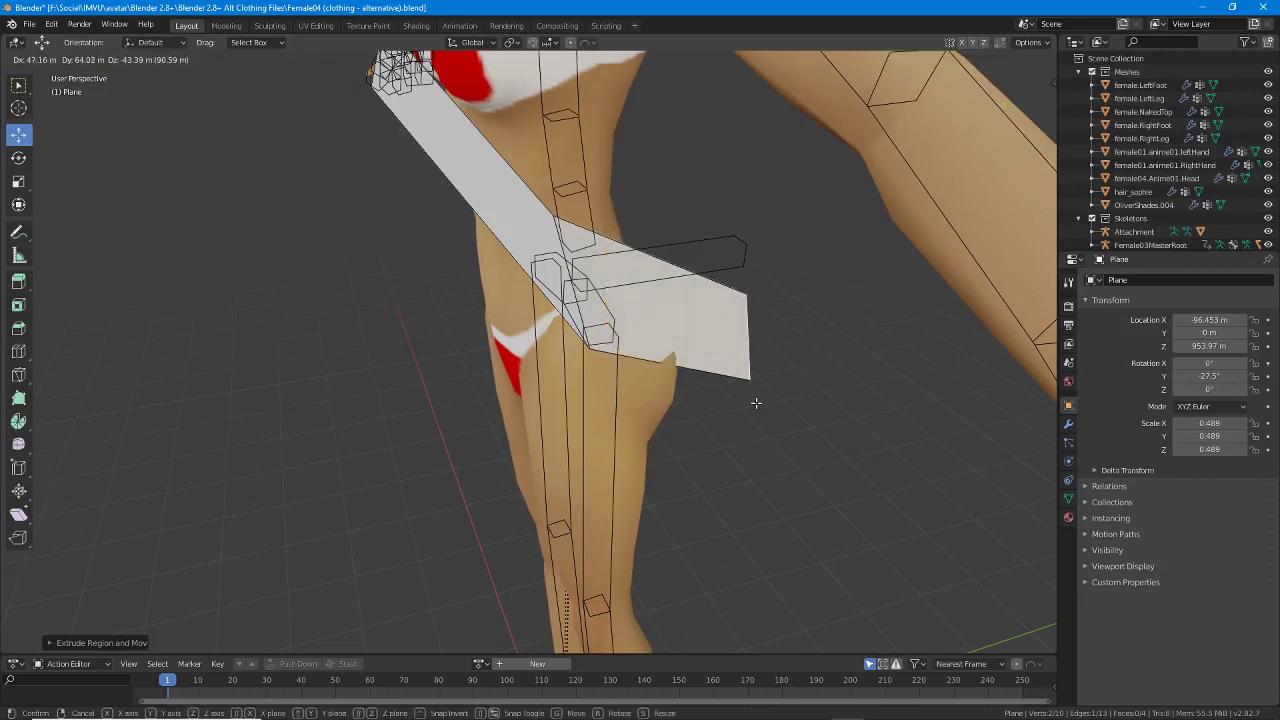
pyautogui.click(754, 403)
pyautogui.moveTo(754, 403); pyautogui.dragTo(585, 385, button='middle')
pyautogui.press('g')
pyautogui.click(456, 322)
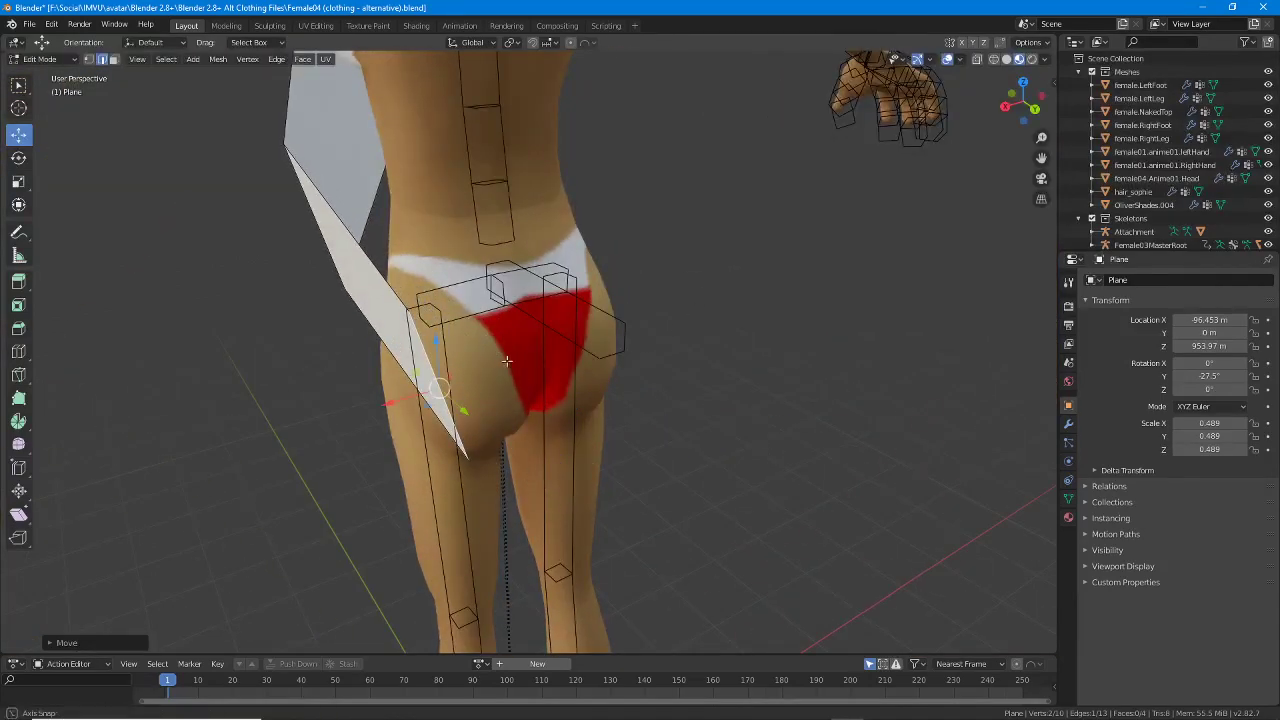
pyautogui.moveTo(463, 408); pyautogui.dragTo(656, 385, button='middle')
pyautogui.press('r')
pyautogui.click(559, 422)
# Extrude the strip's end edge diagonally down across the back of the hips to the right thigh, and rotate and move it closer to the body.
pyautogui.moveTo(559, 422); pyautogui.dragTo(481, 365, button='middle')
pyautogui.moveTo(481, 365); pyautogui.dragTo(691, 591)
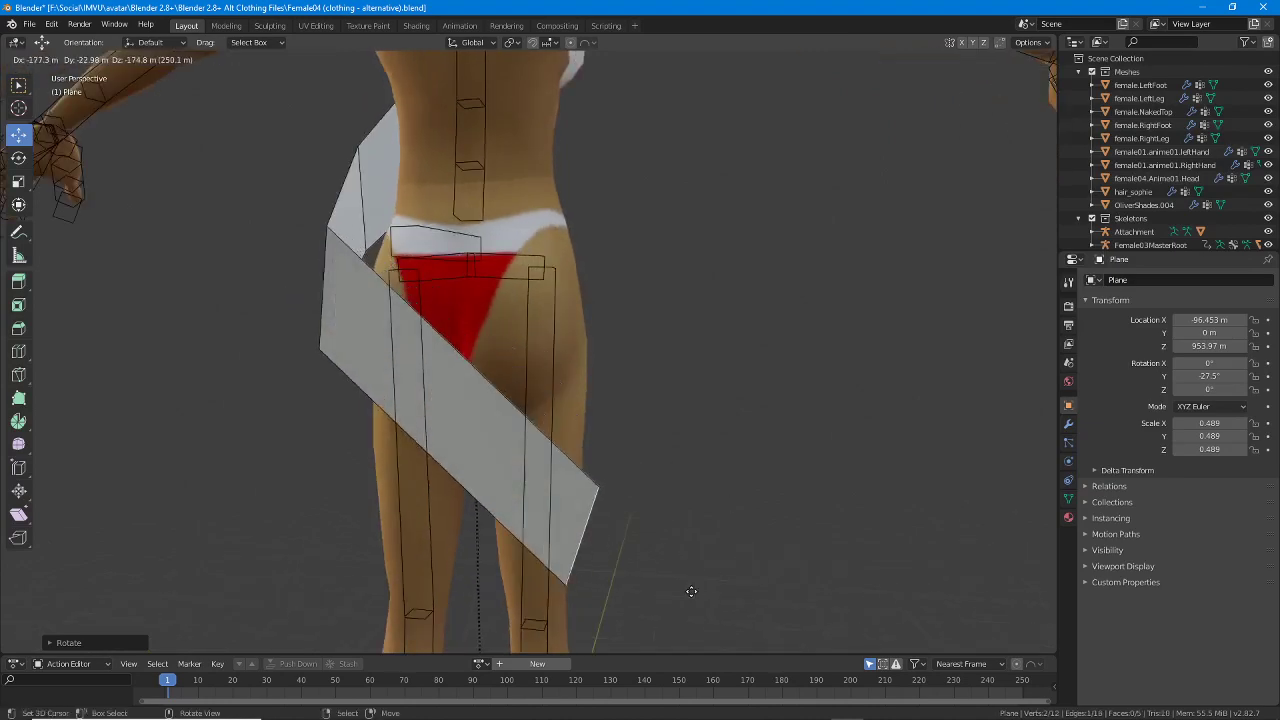
pyautogui.click(681, 607)
pyautogui.moveTo(681, 607); pyautogui.dragTo(508, 462, button='middle')
pyautogui.press('r')
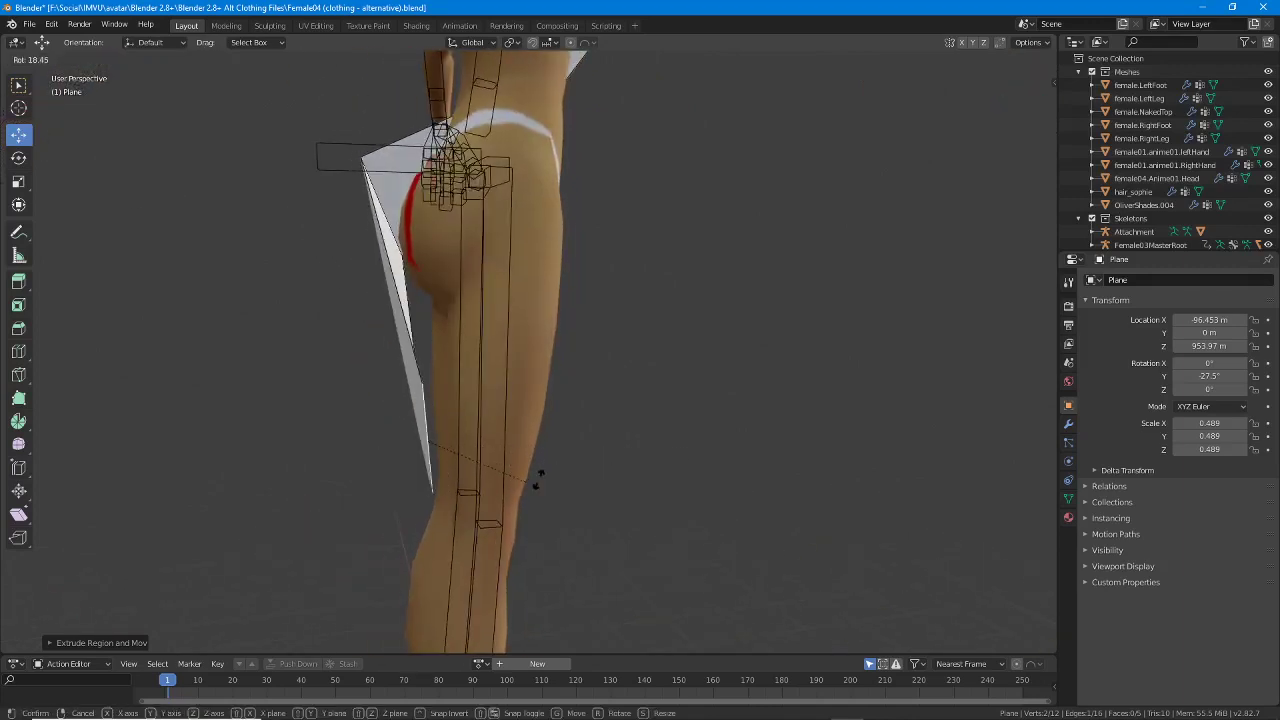
pyautogui.click(503, 485)
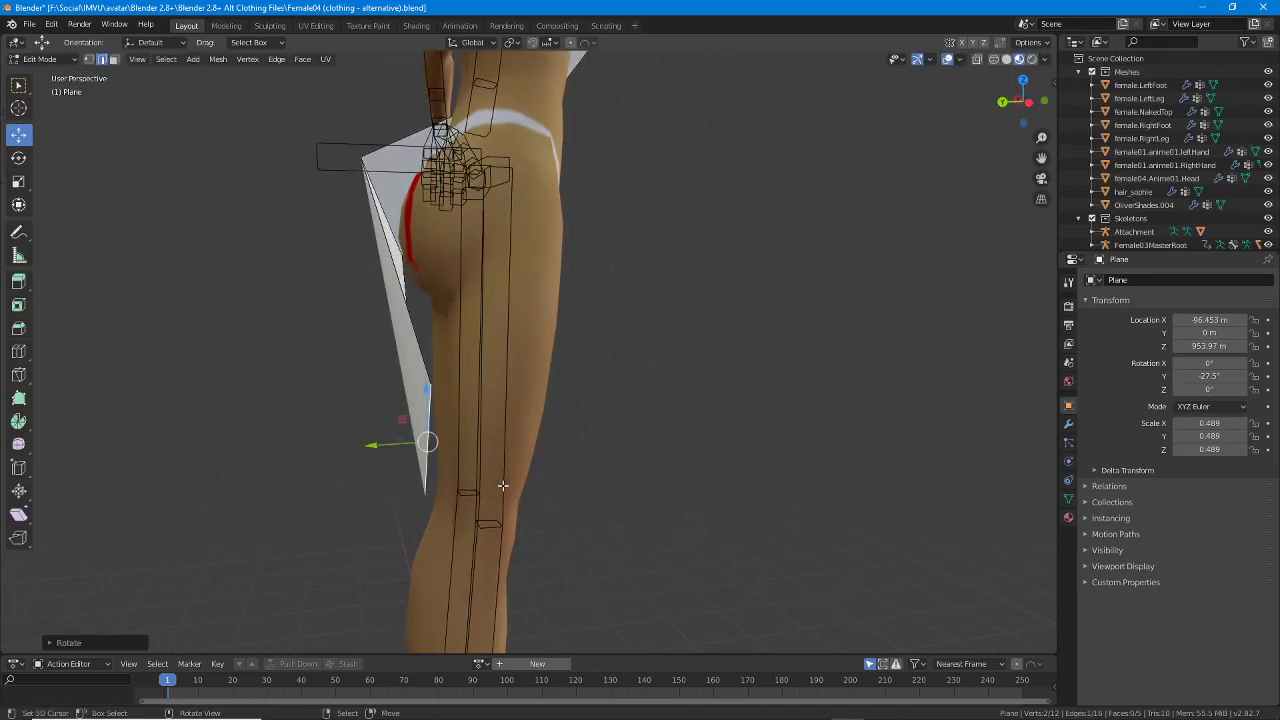
pyautogui.moveTo(498, 485); pyautogui.dragTo(580, 478, button='middle')
pyautogui.press('r')
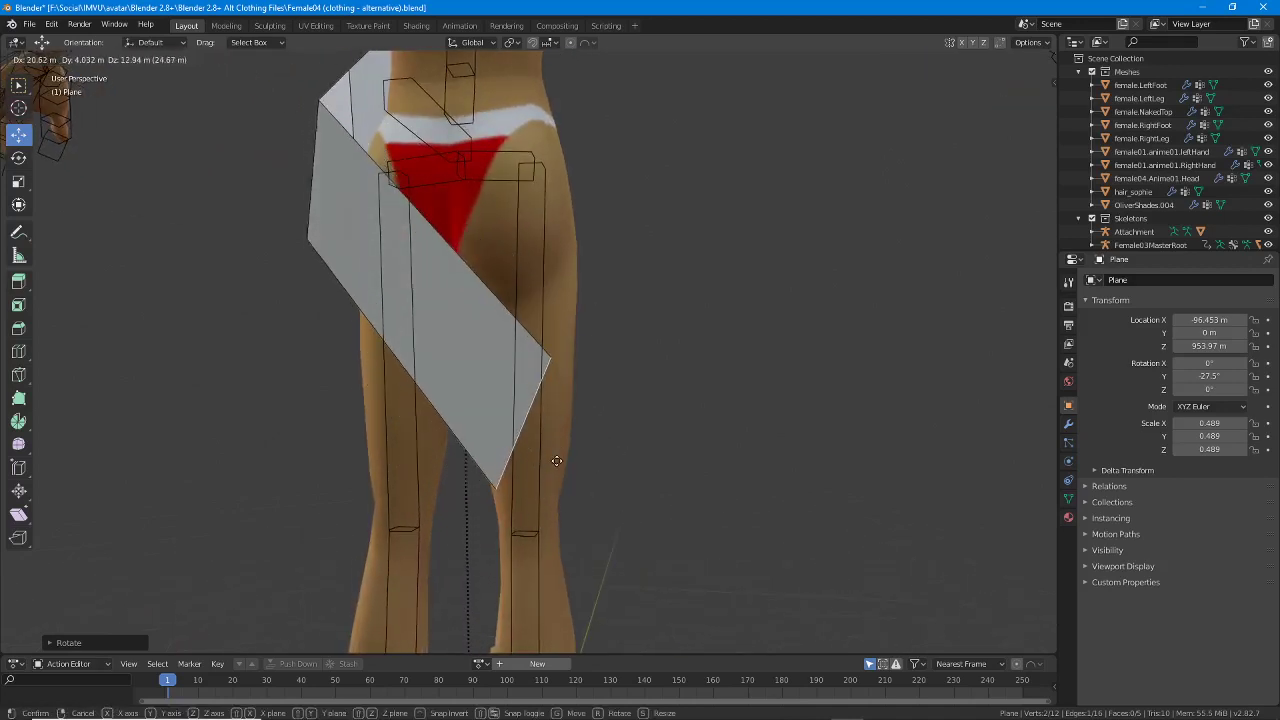
pyautogui.rightClick(589, 476)
# Extrude the strip's end edge around the outside of the right leg to the front of the calf, and rotate and move it into line.
pyautogui.moveTo(589, 476); pyautogui.dragTo(492, 386, button='middle')
pyautogui.press('e')
pyautogui.click(561, 609)
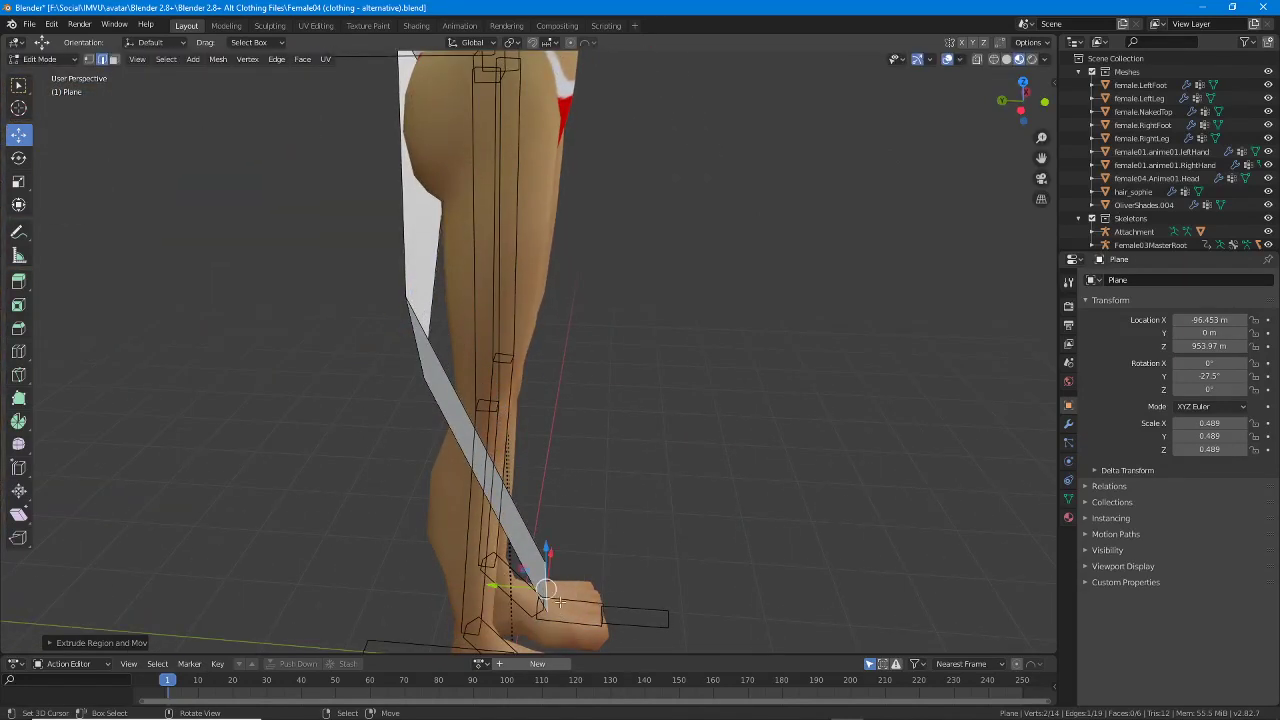
pyautogui.moveTo(561, 609); pyautogui.dragTo(474, 395, button='middle')
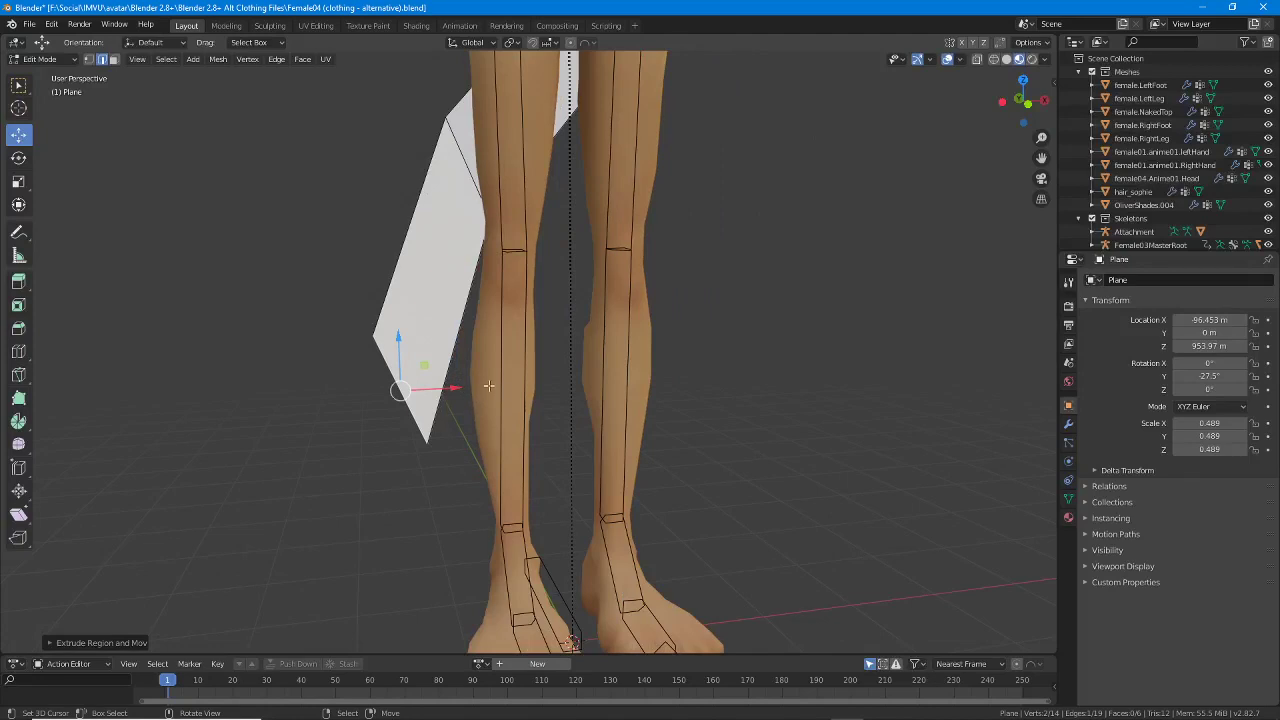
pyautogui.press('r')
pyautogui.click(458, 447)
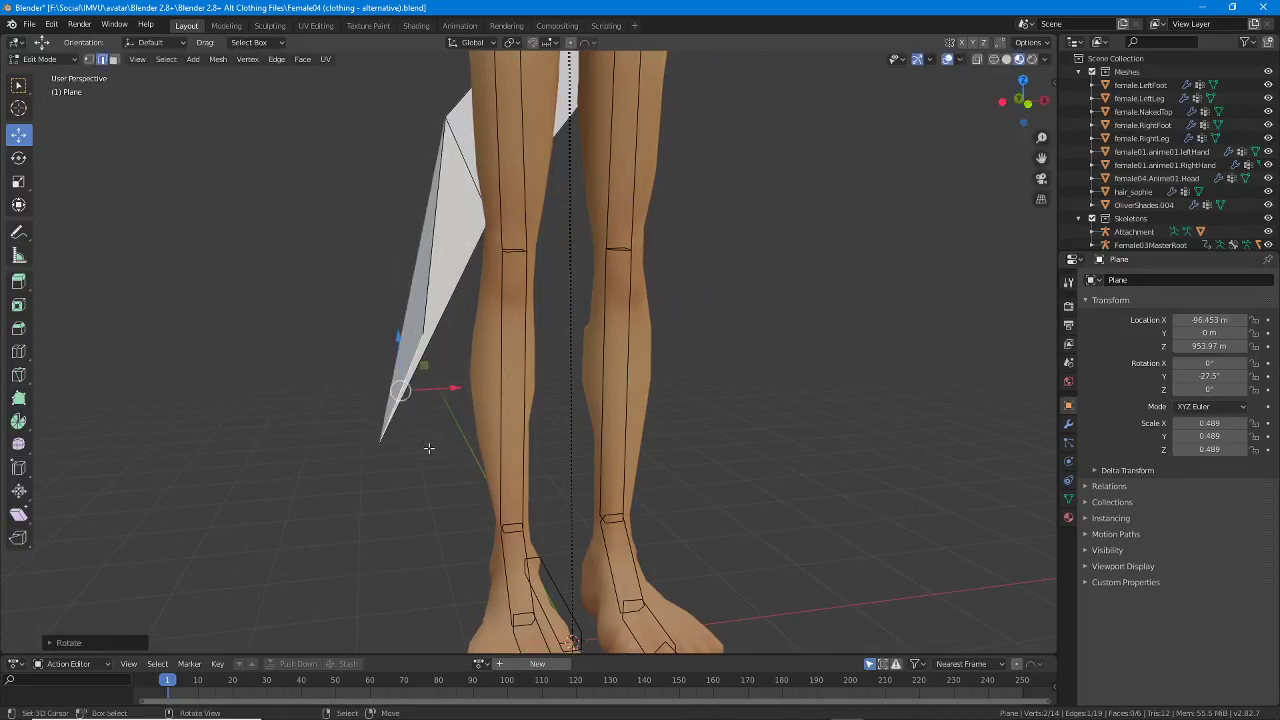
pyautogui.press('g')
pyautogui.click(504, 481)
# Extrude the strip's end edge diagonally down across the front of the shins to the left ankle.
pyautogui.moveTo(669, 491); pyautogui.dragTo(545, 509, button='middle')
pyautogui.press('g')
pyautogui.rightClick(477, 506)
pyautogui.press('g')
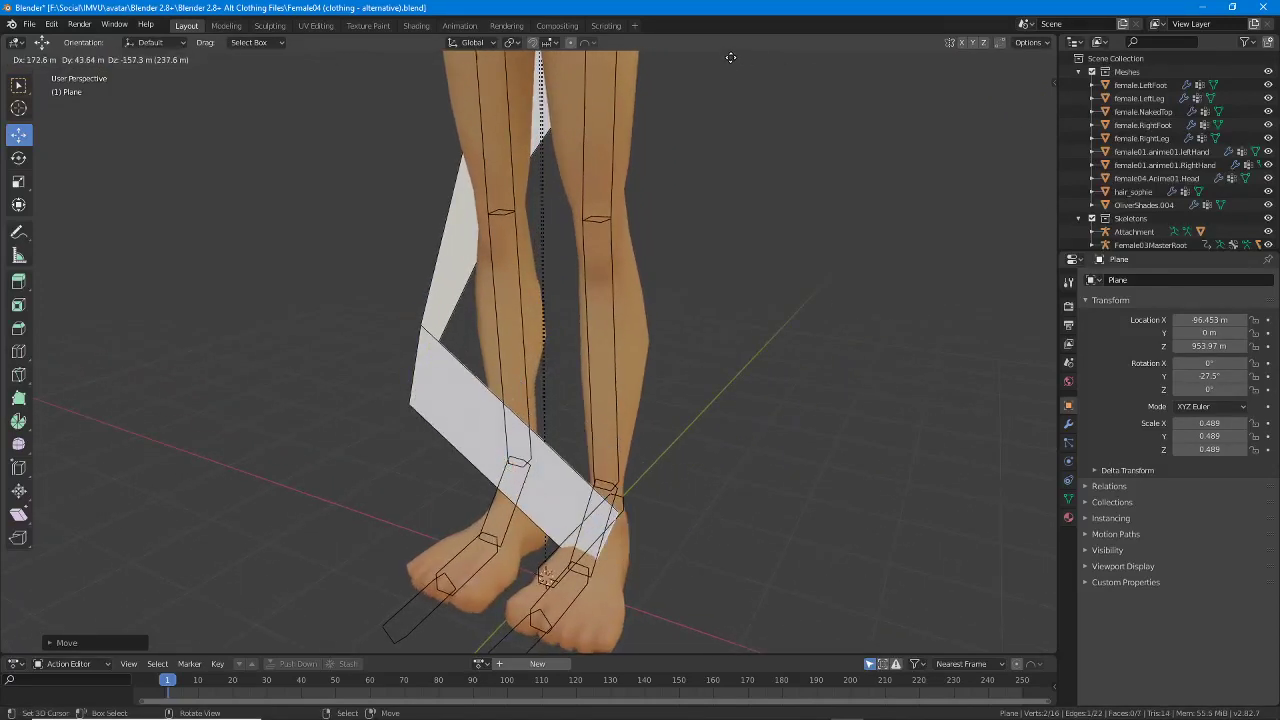
pyautogui.click(814, 84)
pyautogui.moveTo(760, 188); pyautogui.dragTo(596, 455, button='middle')
pyautogui.scroll(-3, 496, 193)
pyautogui.scroll(-3, 631, 320)
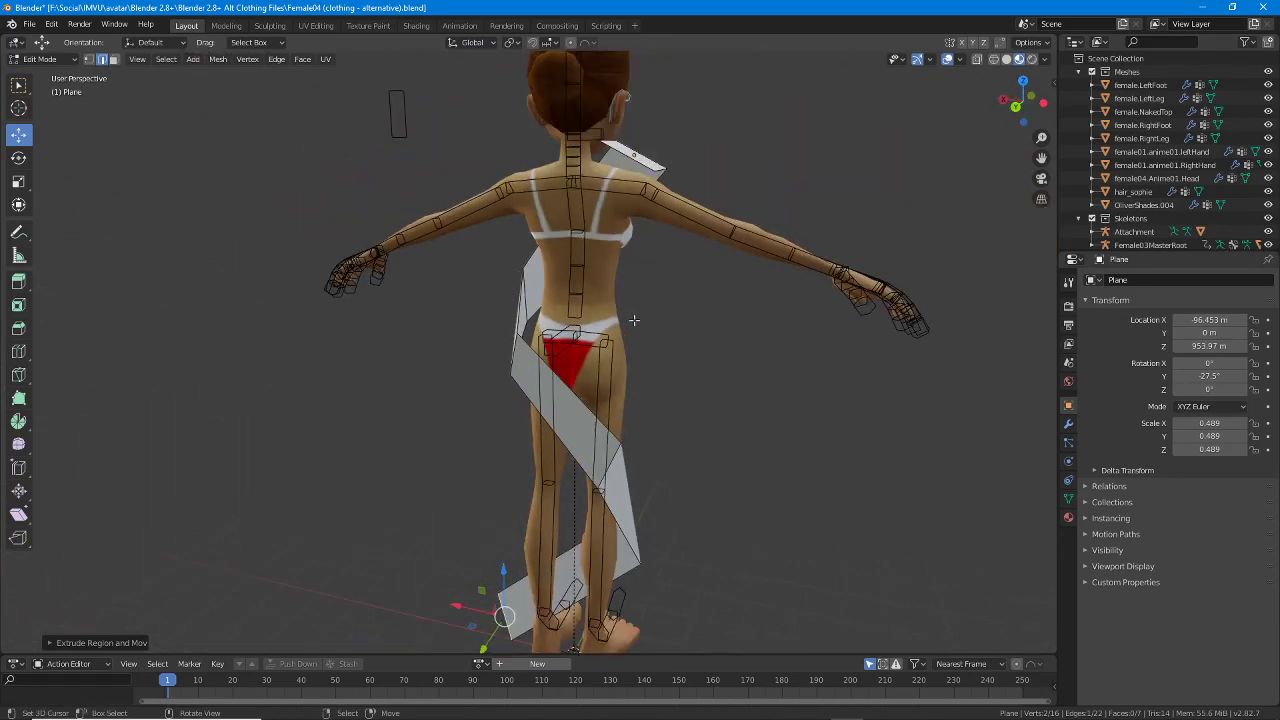
pyautogui.moveTo(631, 320); pyautogui.dragTo(562, 166, button='middle')
pyautogui.press('e')
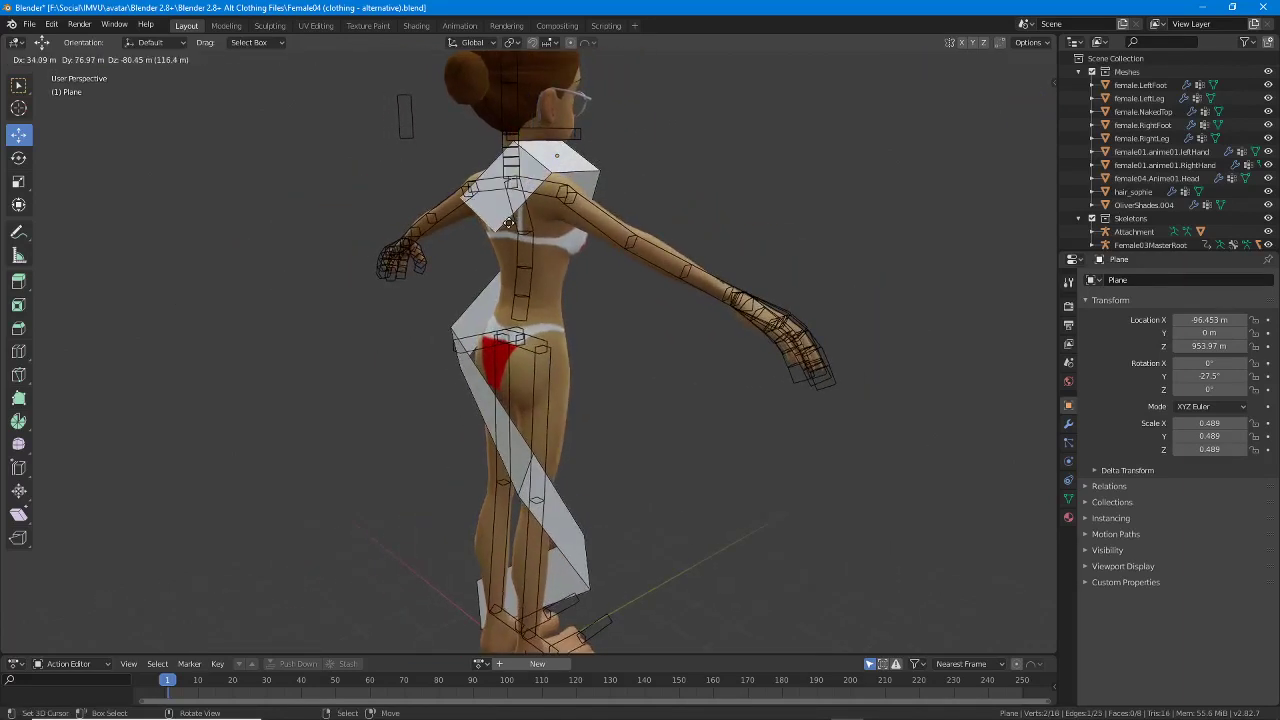
pyautogui.moveTo(516, 238); pyautogui.dragTo(480, 268)
pyautogui.moveTo(480, 268); pyautogui.dragTo(589, 280, button='middle')
pyautogui.moveTo(667, 252); pyautogui.dragTo(629, 244, button='middle')
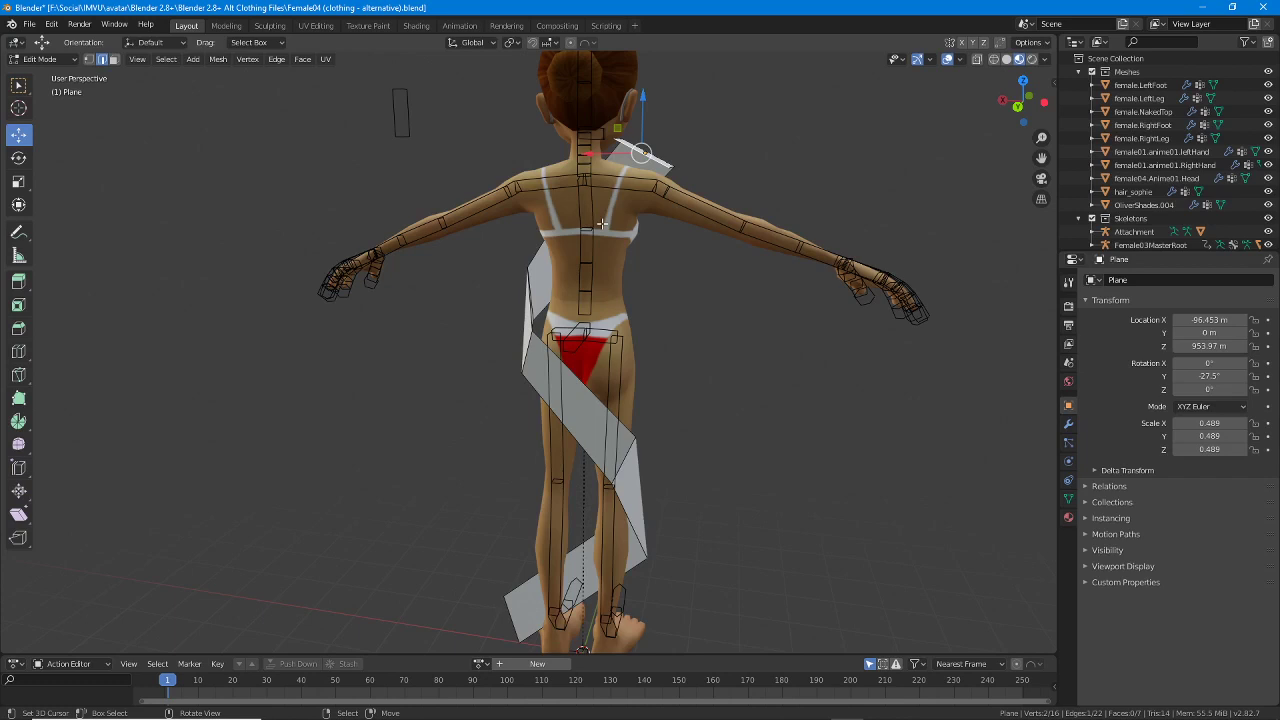
# Extrude the rear shoulder edge of the plane down the back to the lower legs as a long panel, and move its end edge.
pyautogui.moveTo(601, 224); pyautogui.dragTo(540, 218, button='middle')
pyautogui.press('g')
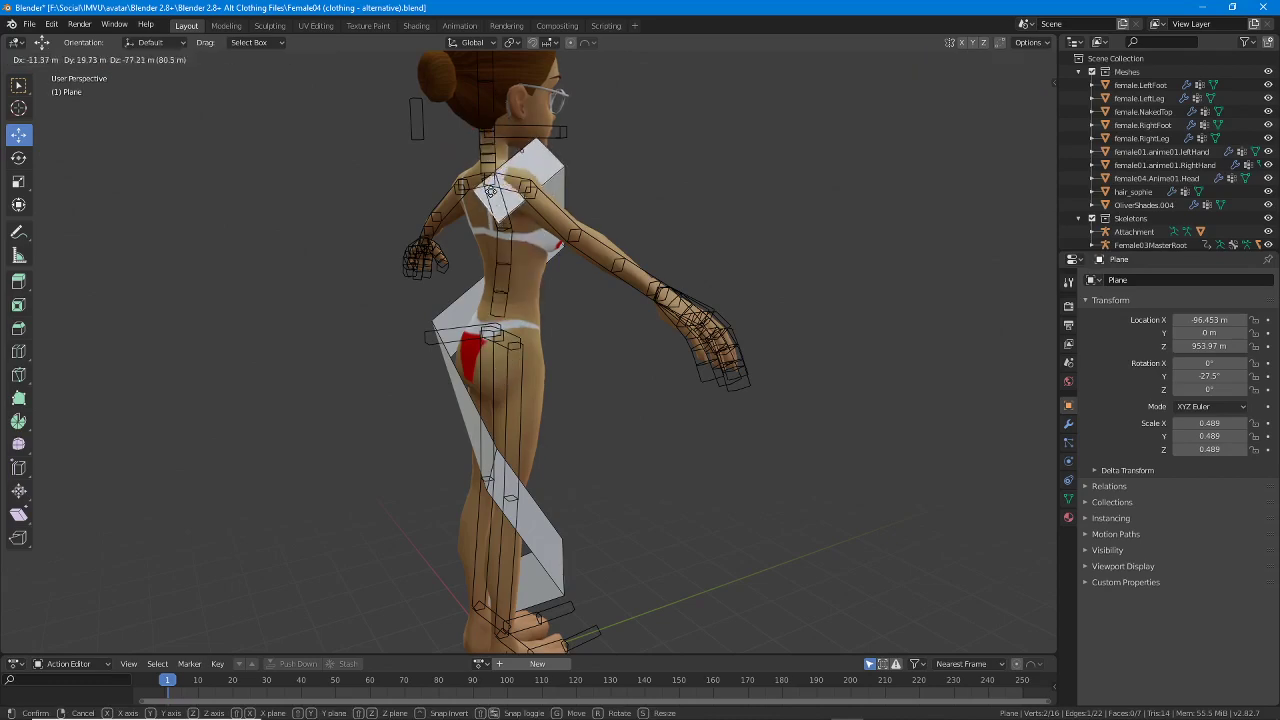
pyautogui.click(457, 541)
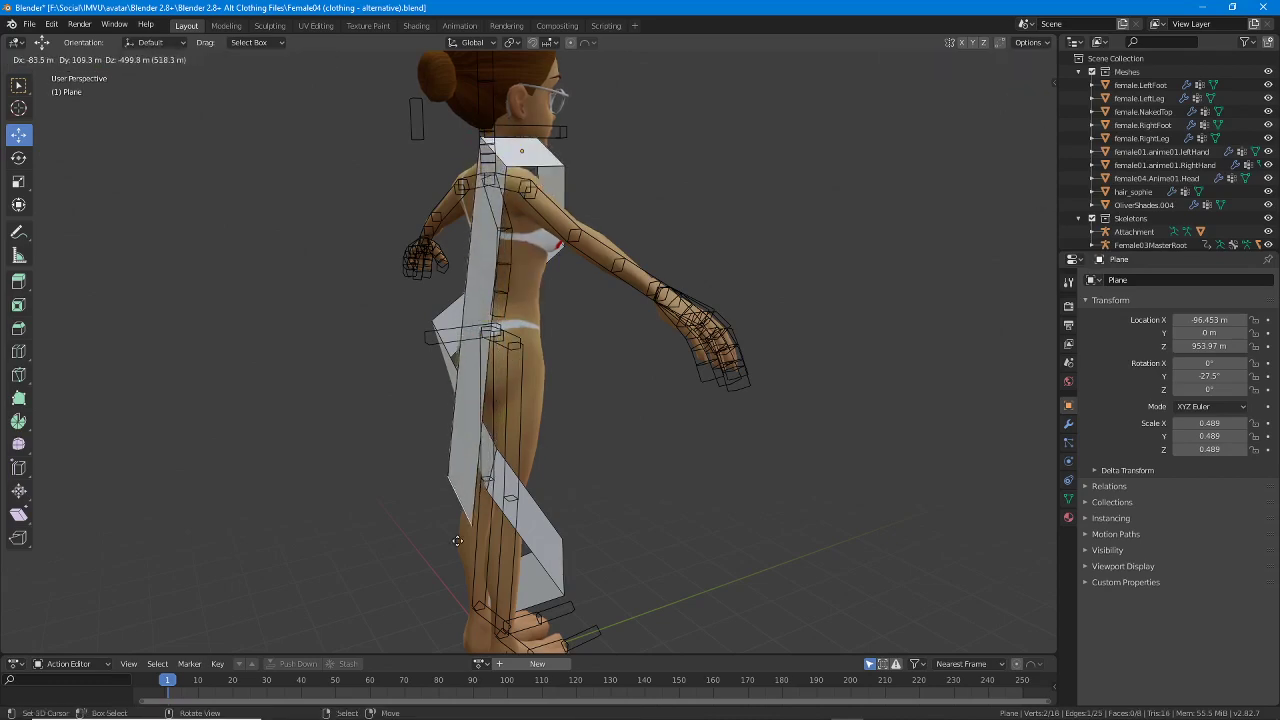
pyautogui.click(439, 622)
pyautogui.moveTo(498, 465); pyautogui.dragTo(590, 456, button='middle')
pyautogui.press('g')
pyautogui.click(691, 477)
pyautogui.moveTo(644, 408); pyautogui.dragTo(598, 456, button='middle')
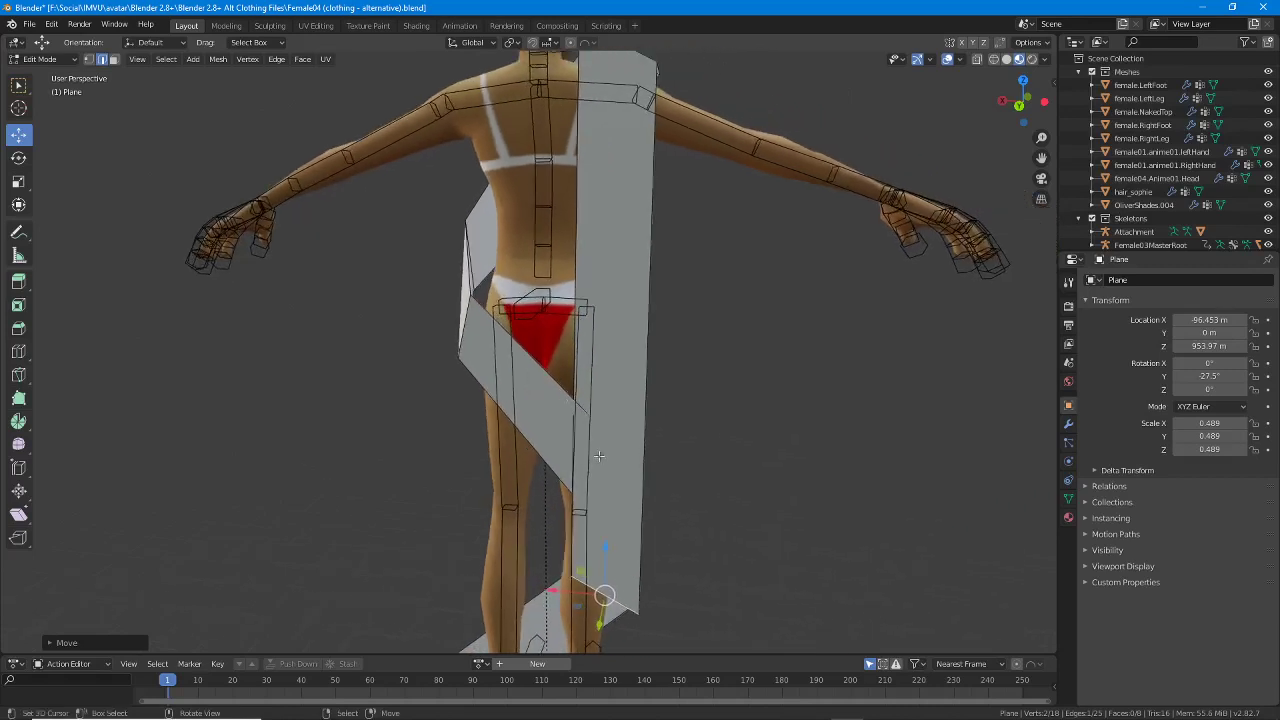
# Move the long back panel's lower edge toward the middle so it hangs behind the calves.
pyautogui.scroll(-2, 598, 456)
pyautogui.moveTo(581, 477)
pyautogui.mouseDown()
pyautogui.moveTo(573, 353)
pyautogui.moveTo(570, 505)
pyautogui.moveTo(561, 246)
pyautogui.moveTo(563, 491)
pyautogui.mouseUp()
pyautogui.moveTo(566, 394); pyautogui.dragTo(570, 565)
pyautogui.moveTo(570, 565); pyautogui.dragTo(643, 500, button='middle')
pyautogui.press('g')
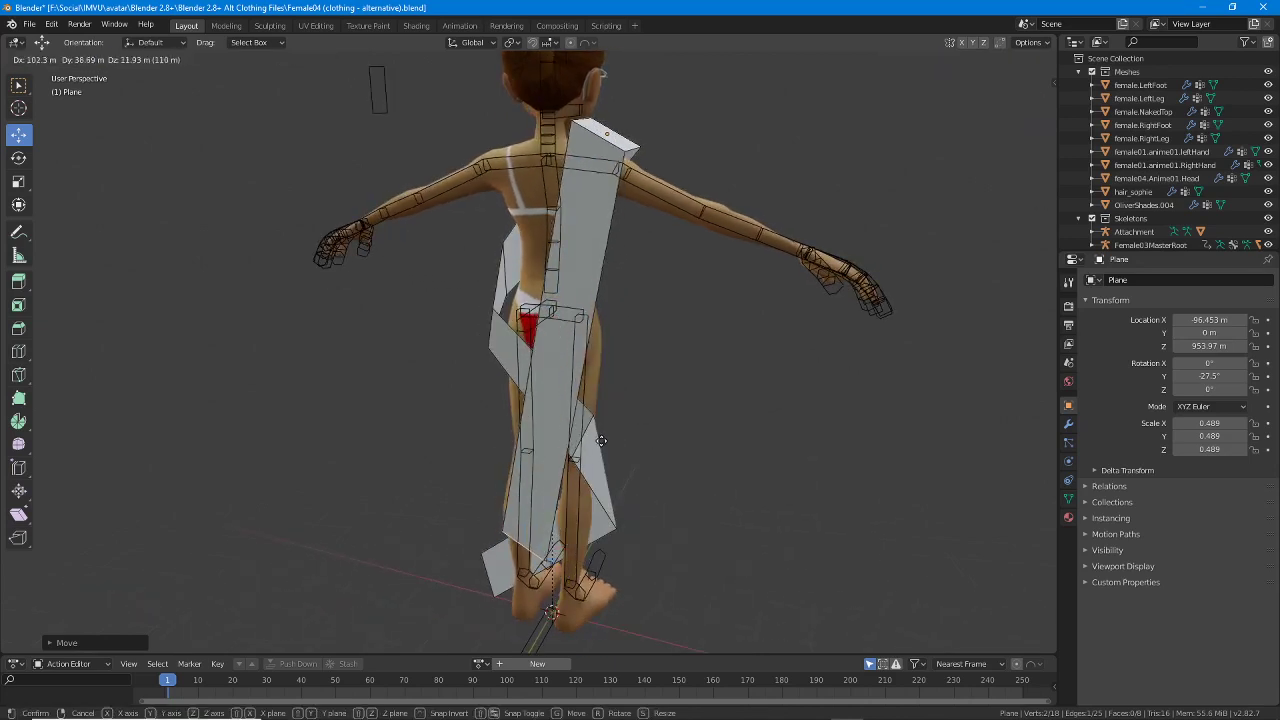
pyautogui.click(603, 442)
# Rotate the edge between the two front strip sections across the chest to follow the body's curve.
pyautogui.moveTo(645, 390); pyautogui.dragTo(430, 372, button='middle')
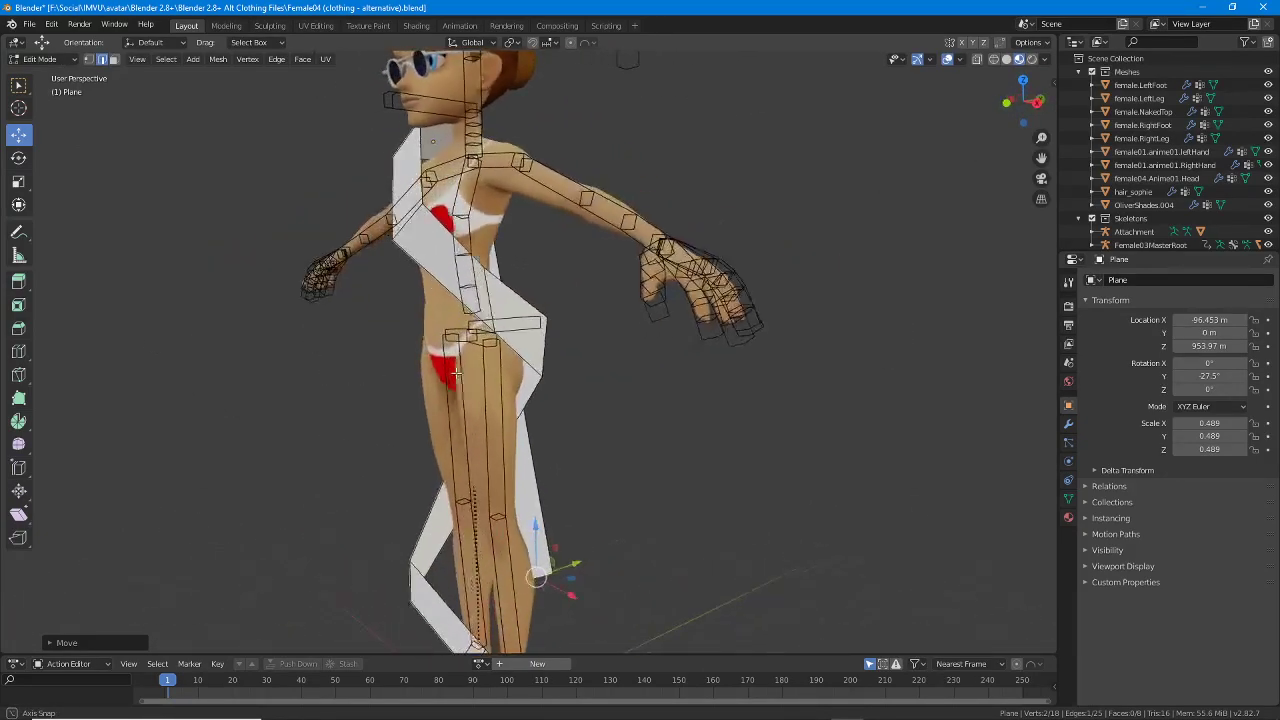
pyautogui.scroll(4, 441, 337)
pyautogui.moveTo(534, 347); pyautogui.dragTo(677, 474, button='middle')
pyautogui.press('r')
pyautogui.click(438, 417)
pyautogui.rightClick(600, 170)
pyautogui.press('r')
pyautogui.click(700, 418)
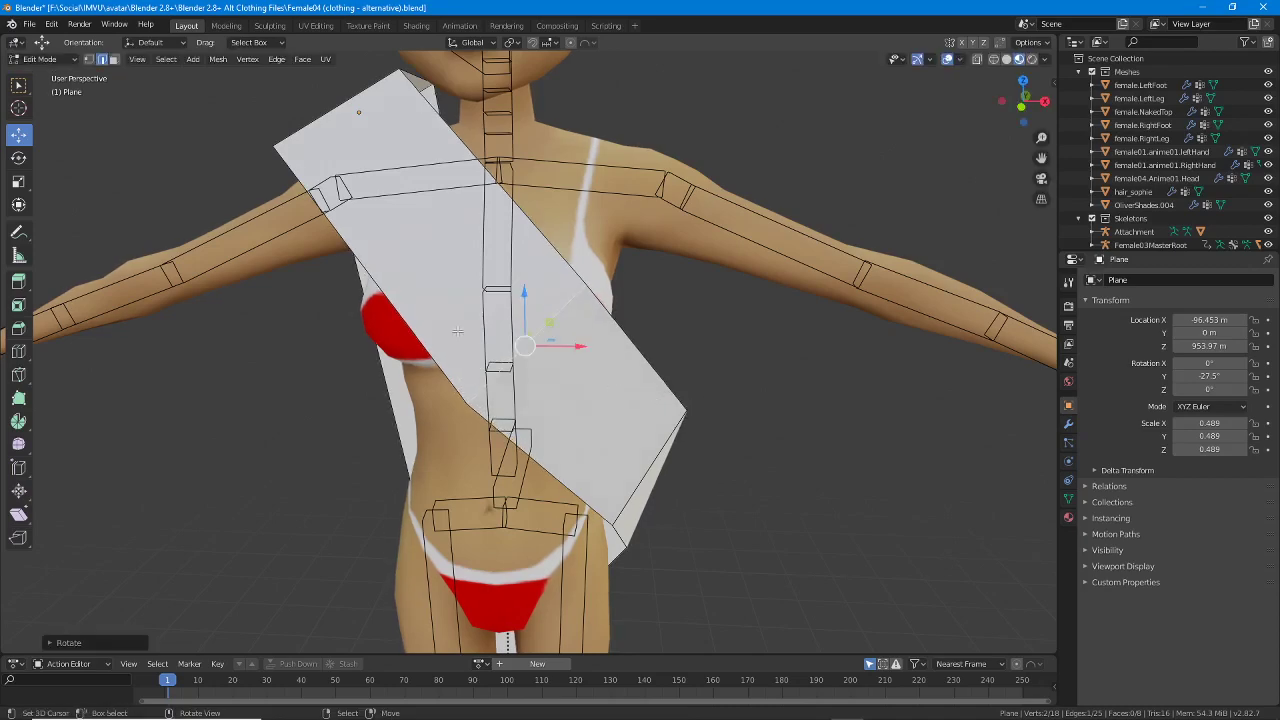
# Rotate and move the strip's rear shoulder edge, and rotate its front shoulder edge to fit over the shoulder.
pyautogui.moveTo(700, 418); pyautogui.dragTo(557, 457, button='middle')
pyautogui.press('r')
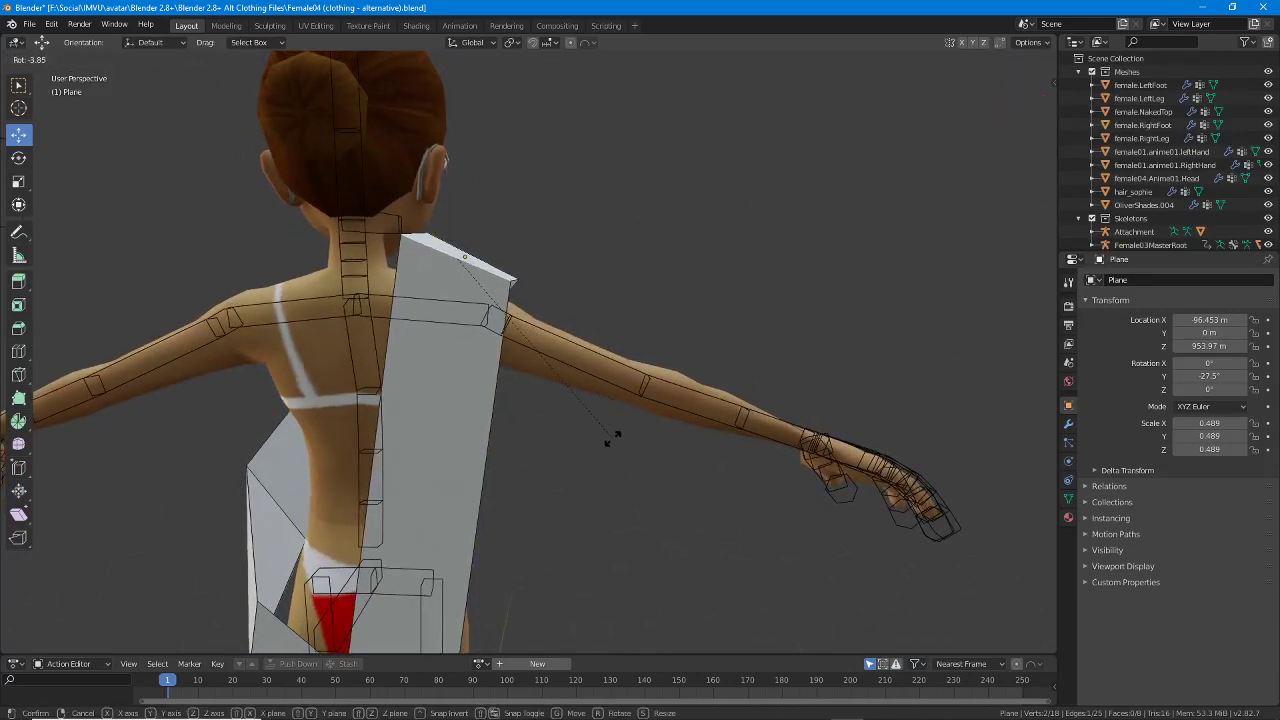
pyautogui.click(613, 438)
pyautogui.press('g')
pyautogui.click(629, 403)
pyautogui.moveTo(629, 403); pyautogui.dragTo(481, 432, button='middle')
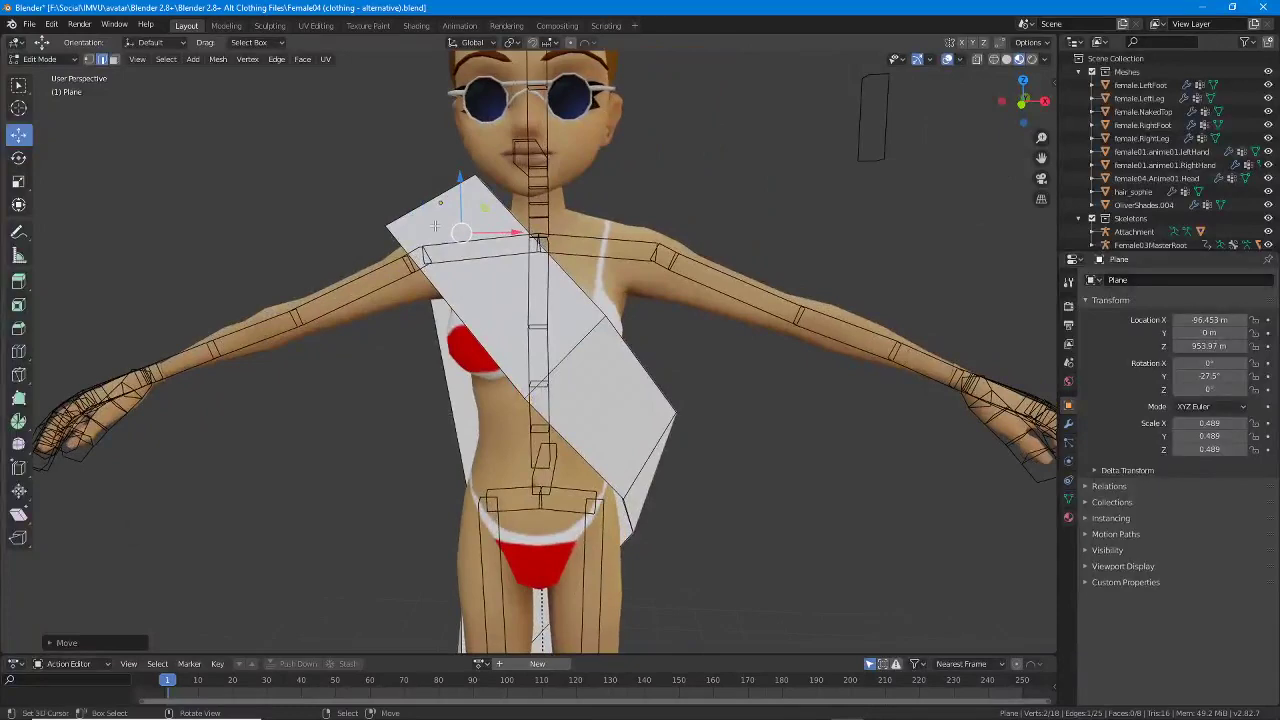
pyautogui.press('r')
pyautogui.click(611, 342)
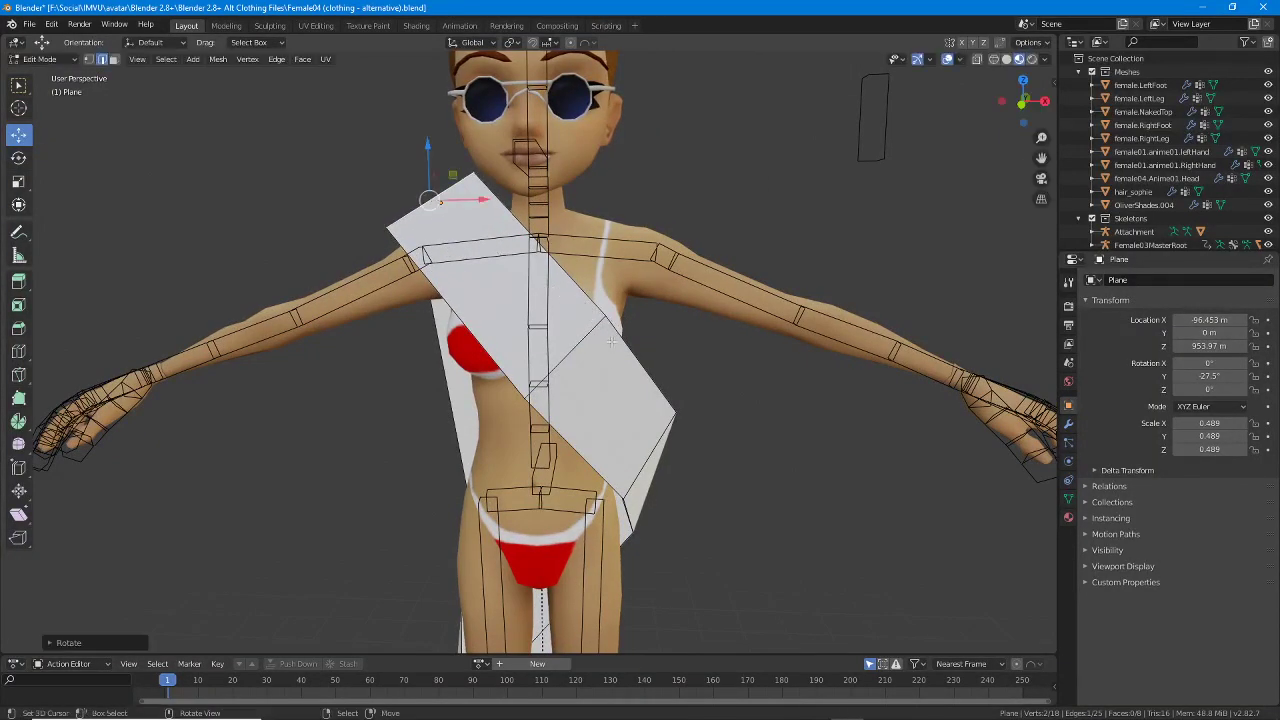
# Rotate and move the strip's edge at the back of the left hip to smooth the bend around it.
pyautogui.moveTo(611, 342); pyautogui.dragTo(318, 252, button='middle')
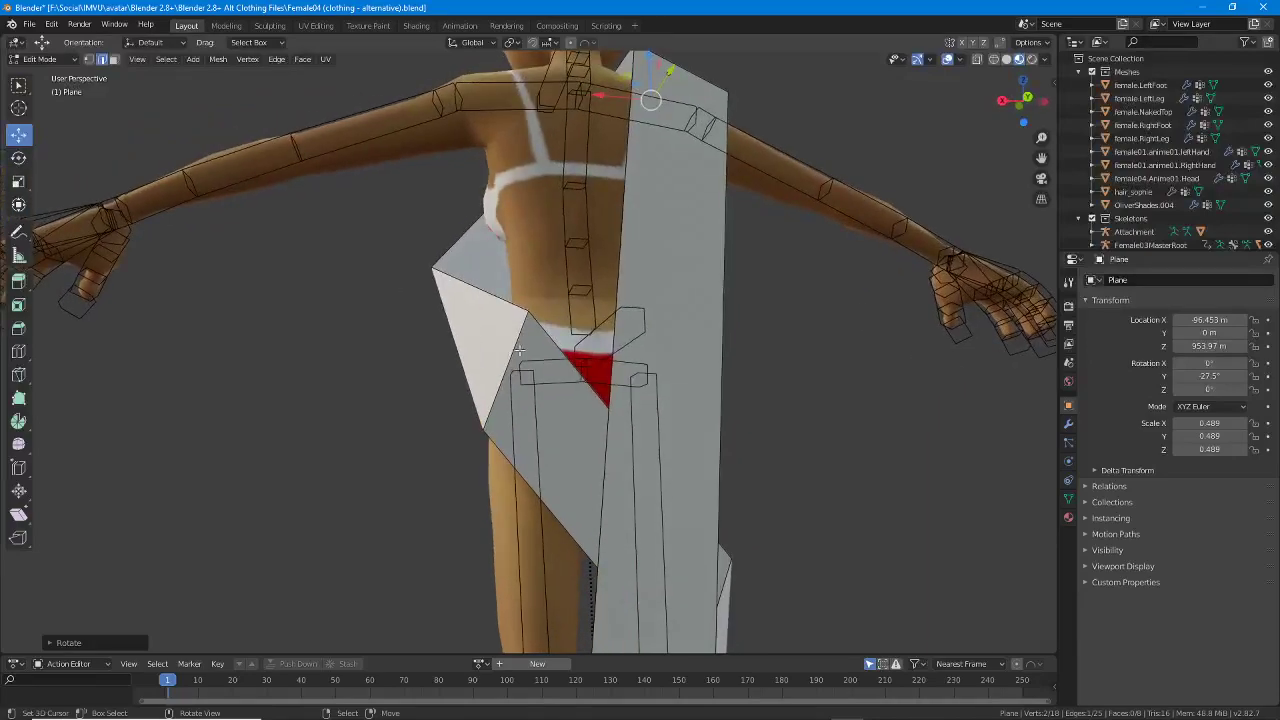
pyautogui.moveTo(478, 341); pyautogui.dragTo(477, 283, button='middle')
pyautogui.press('r')
pyautogui.click(677, 361)
pyautogui.moveTo(590, 290); pyautogui.dragTo(628, 298, button='middle')
pyautogui.press('g')
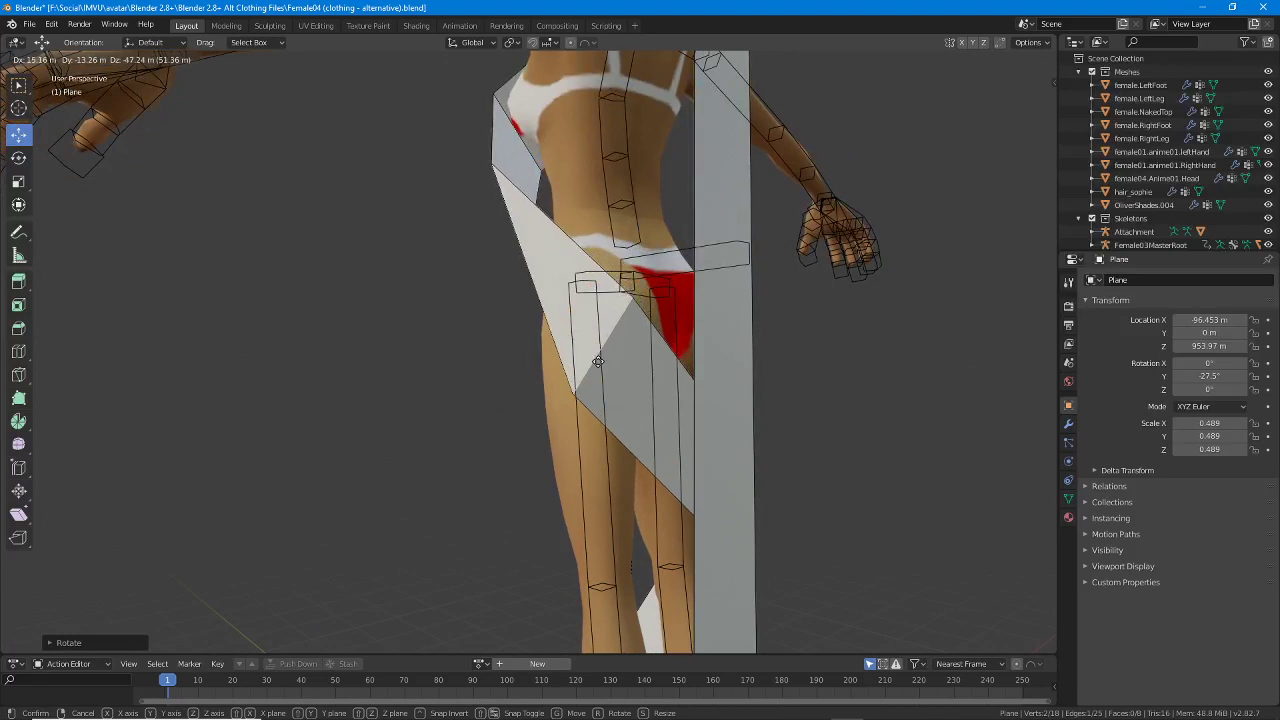
pyautogui.click(598, 362)
# Rotate and move the strip's edge behind the right thigh so the strip follows the leg.
pyautogui.moveTo(598, 362); pyautogui.dragTo(505, 228, button='middle')
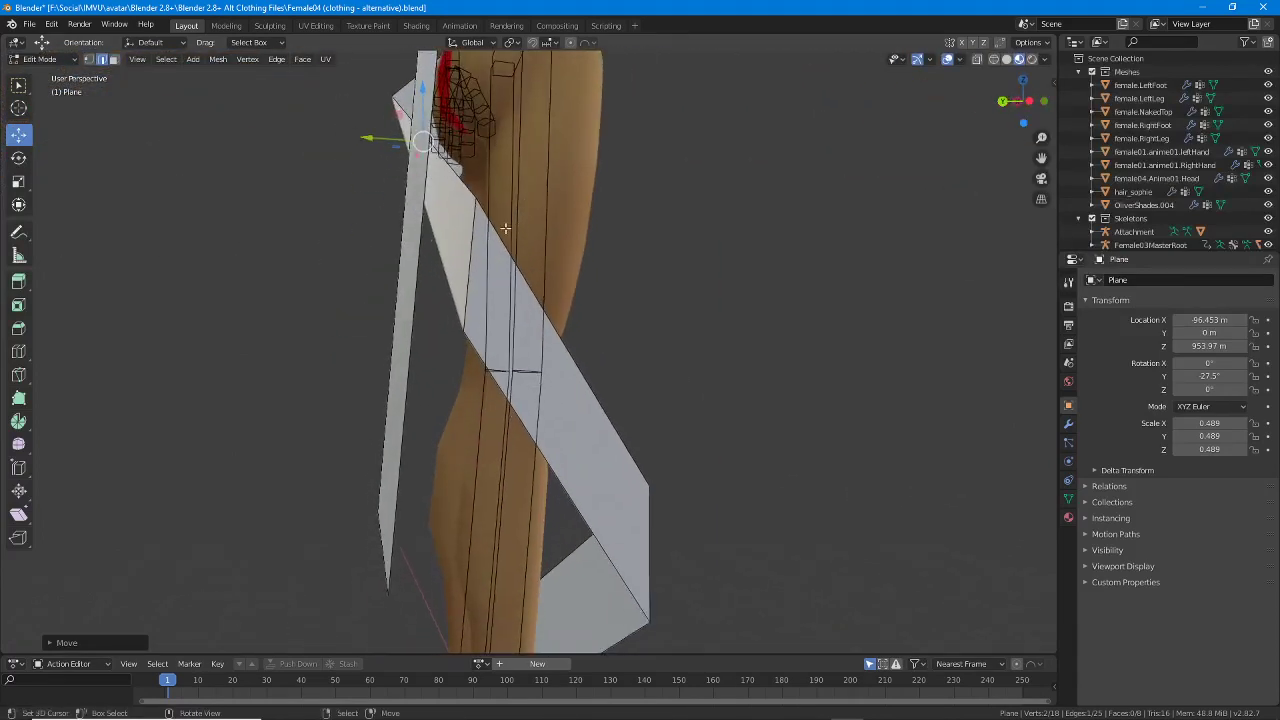
pyautogui.press('r')
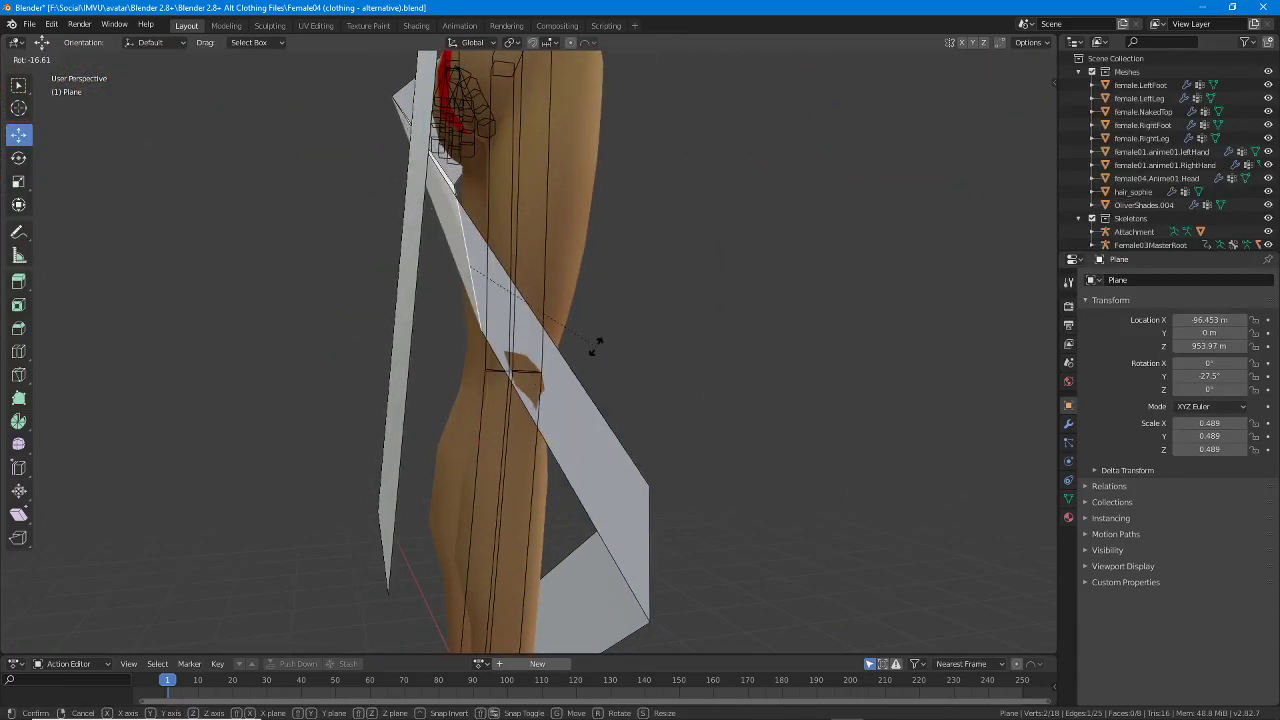
pyautogui.click(596, 346)
pyautogui.moveTo(596, 346); pyautogui.dragTo(539, 383, button='middle')
pyautogui.press('r')
pyautogui.click(655, 457)
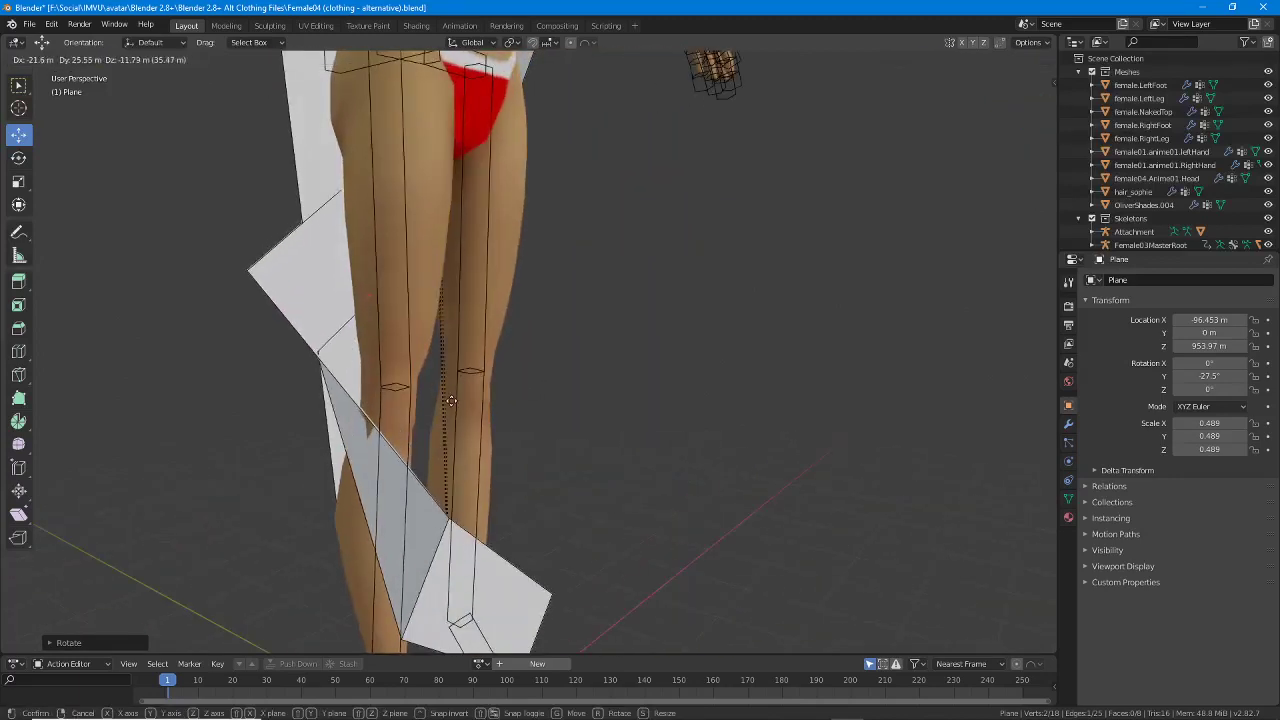
pyautogui.click(436, 399)
# Rotate the strip's edge beside the right calf so the section across the shins keeps an even width.
pyautogui.keyDown('shift'); pyautogui.moveTo(449, 434); pyautogui.dragTo(445, 254, button='middle'); pyautogui.keyUp('shift')
pyautogui.click(424, 340)
pyautogui.moveTo(424, 340); pyautogui.dragTo(350, 282, button='middle')
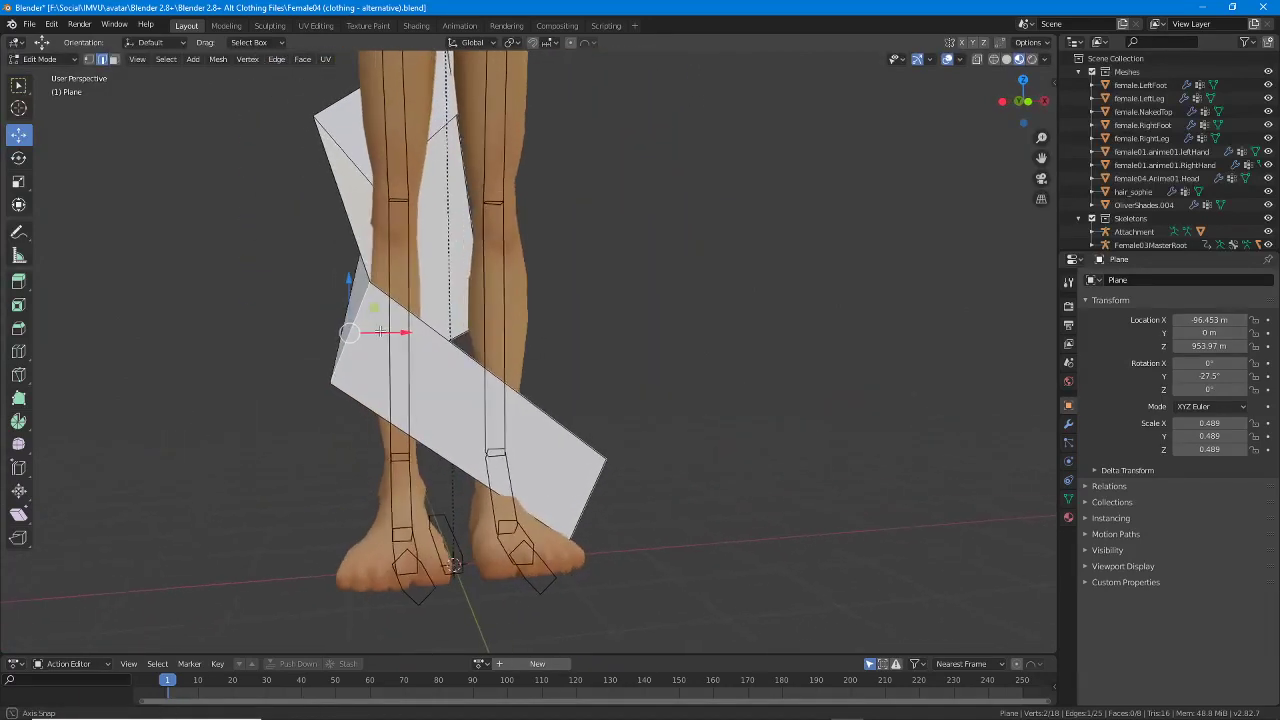
pyautogui.press('r')
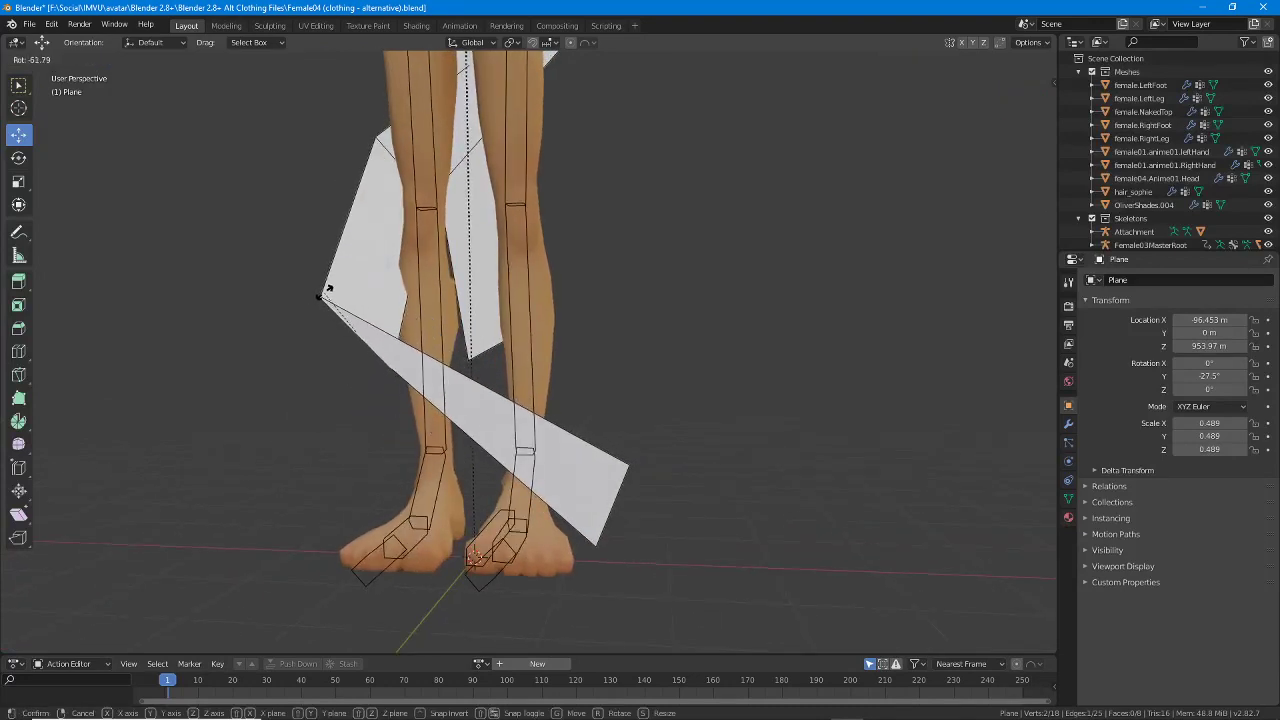
pyautogui.click(327, 289)
pyautogui.press('r')
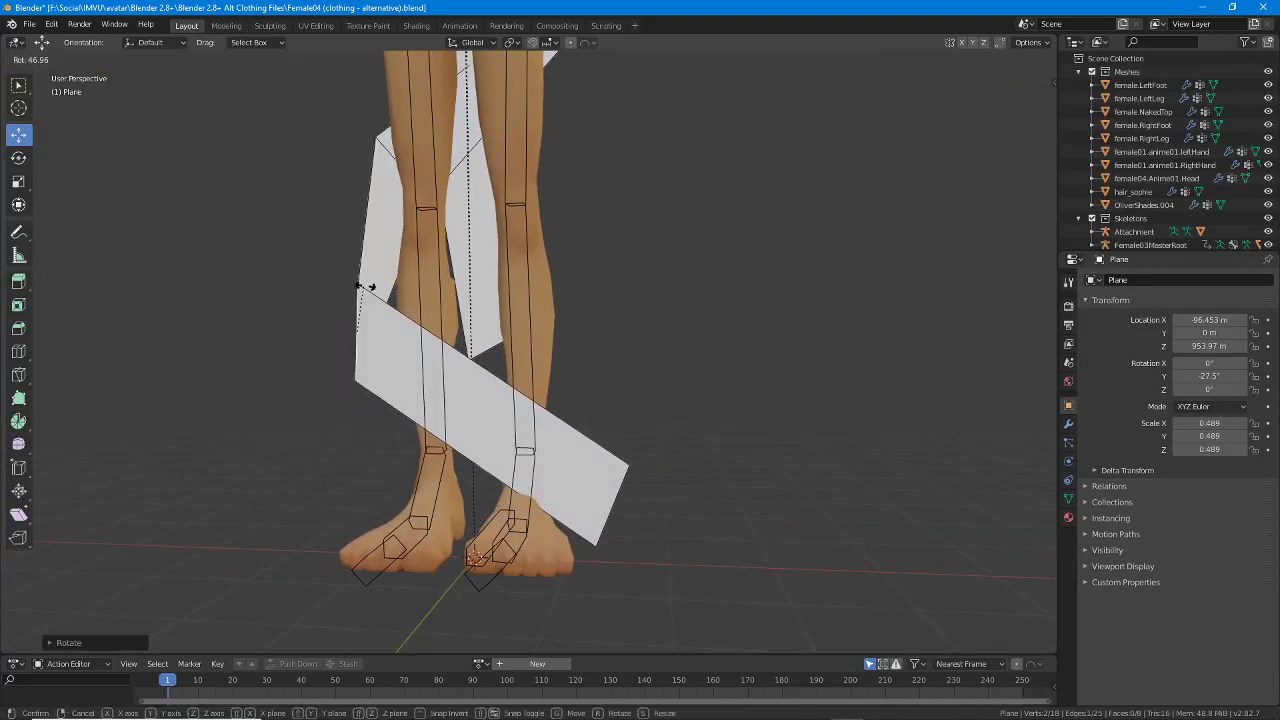
pyautogui.click(367, 287)
# Extrude the strip's end edge from the left ankle around behind the feet, and move it in close to the heels.
pyautogui.moveTo(360, 290); pyautogui.dragTo(420, 480, button='middle')
pyautogui.press('e')
pyautogui.click(643, 452)
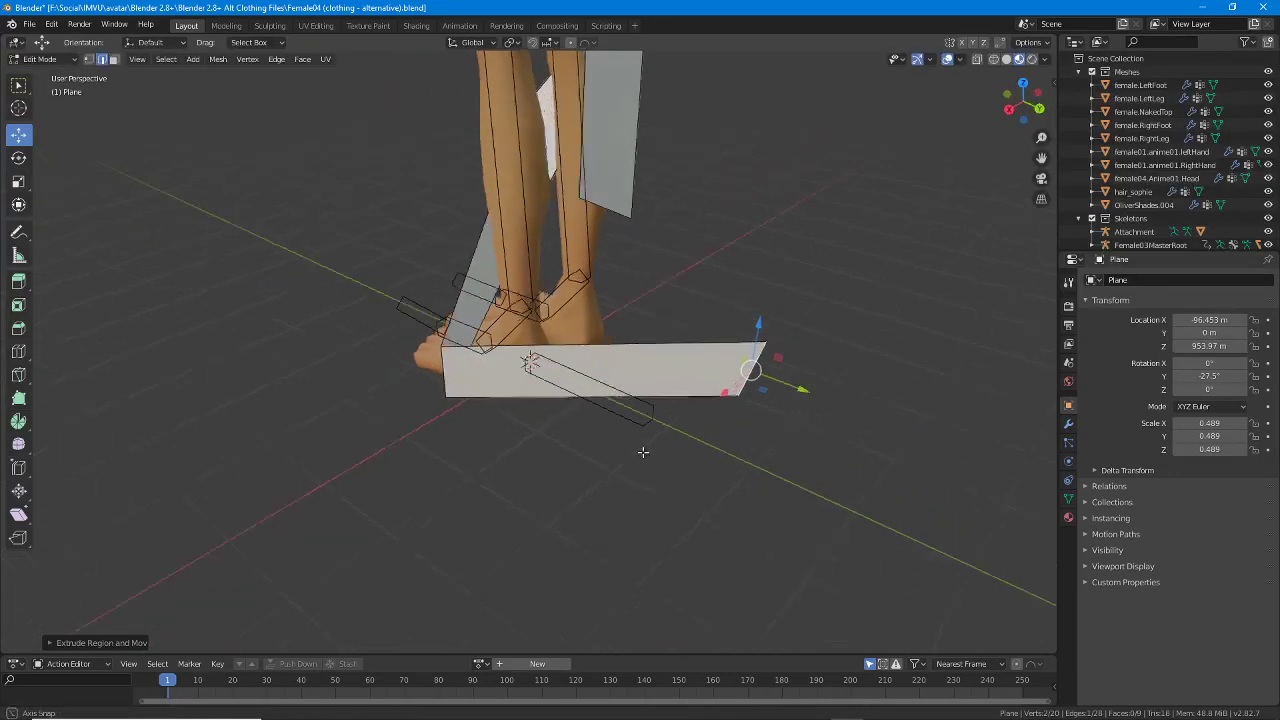
pyautogui.moveTo(643, 452); pyautogui.dragTo(622, 408, button='middle')
pyautogui.press('g')
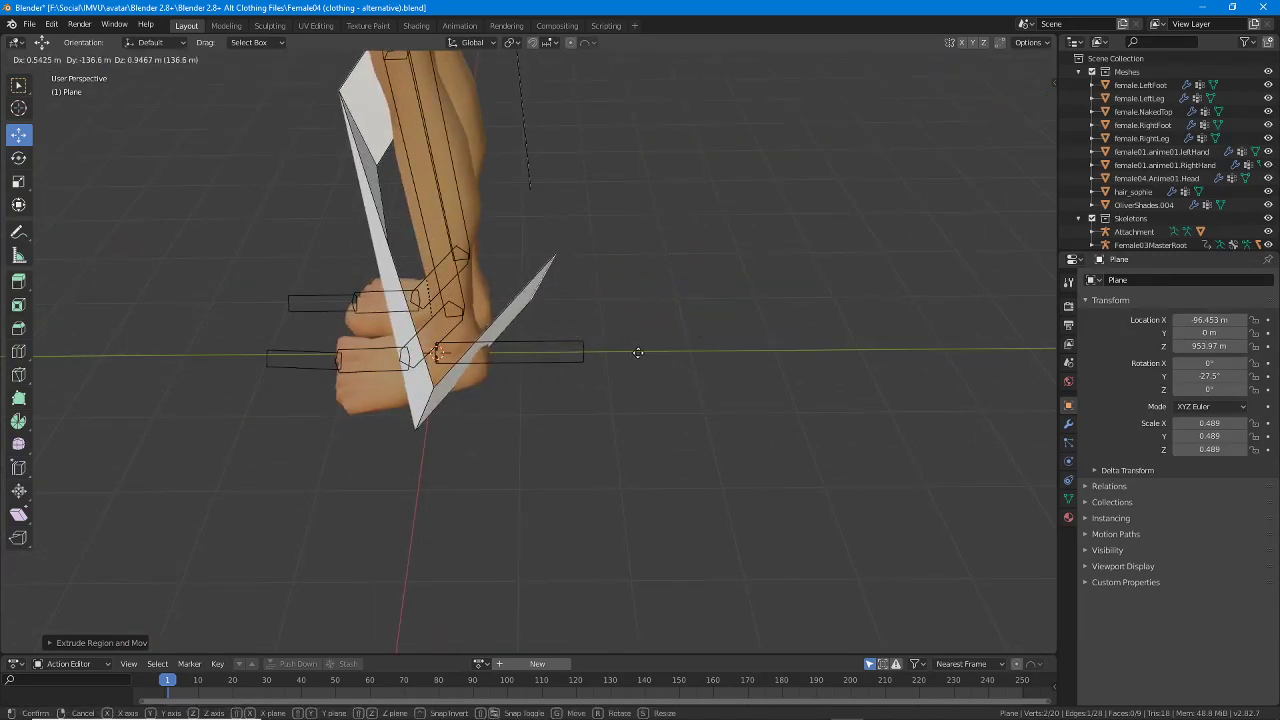
pyautogui.click(637, 352)
pyautogui.moveTo(627, 359); pyautogui.dragTo(446, 336, button='middle')
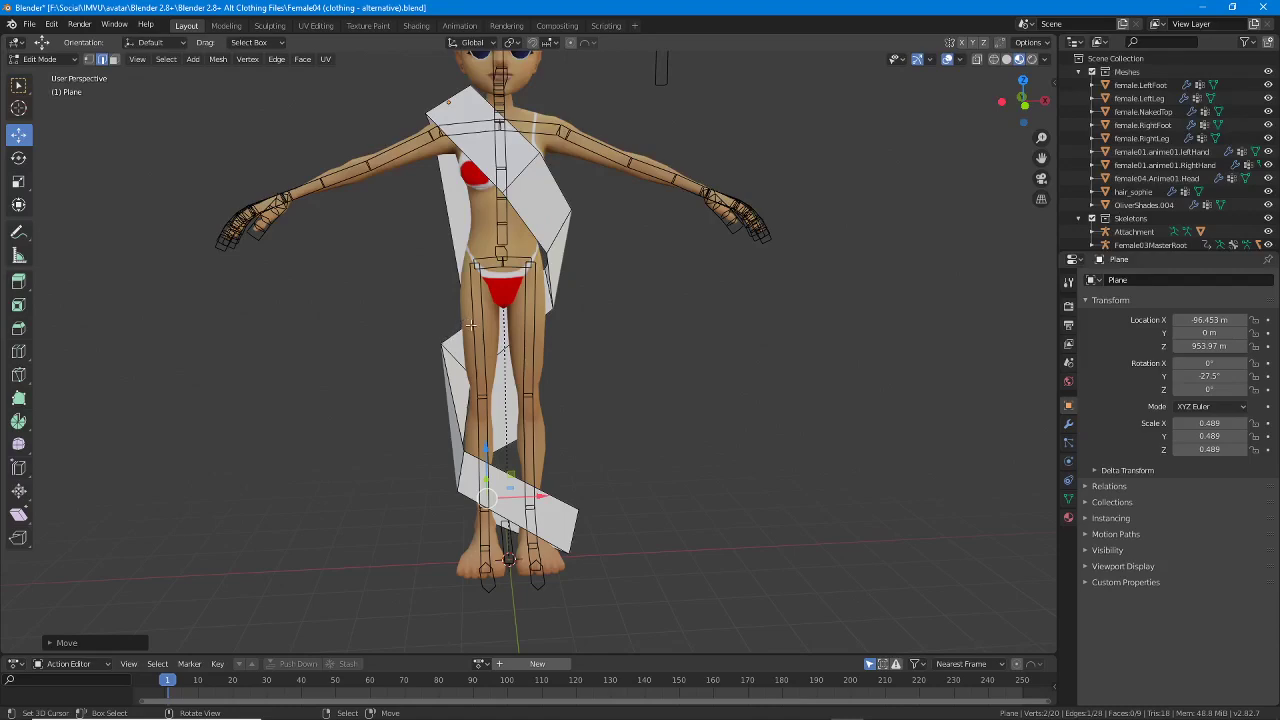
pyautogui.moveTo(463, 318); pyautogui.dragTo(551, 328, button='middle')
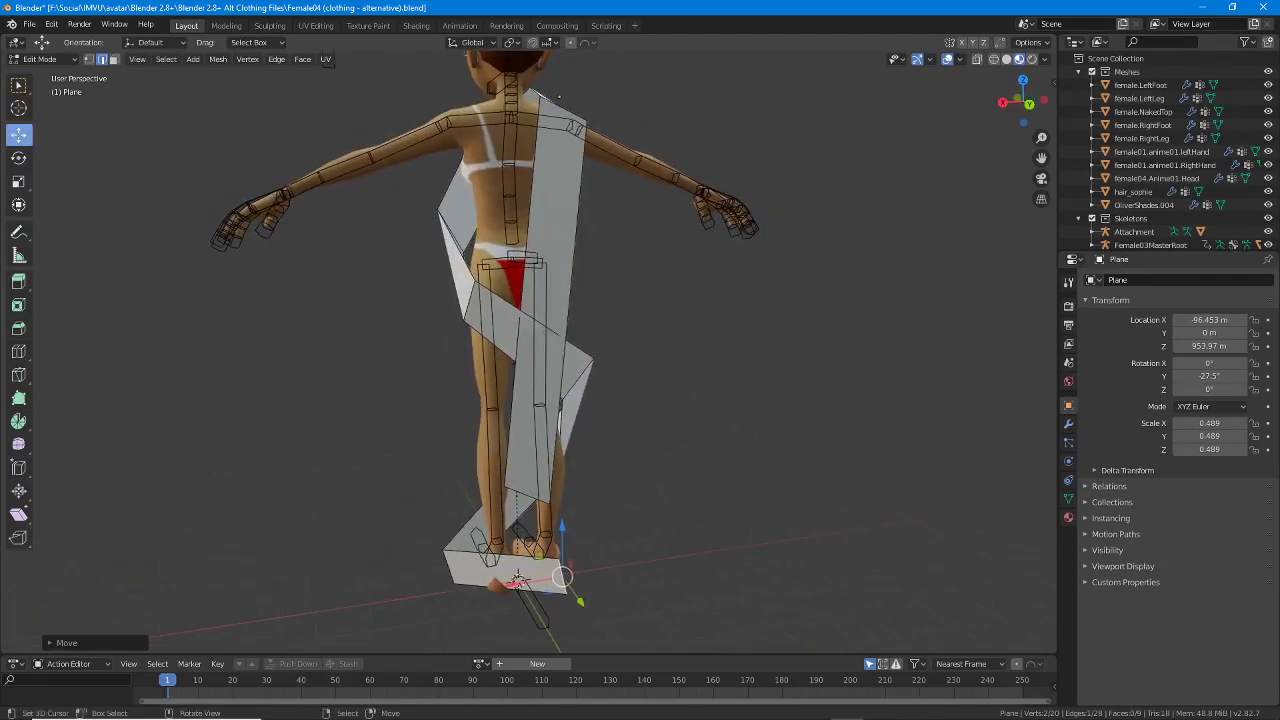
# Save the scene as a new file named clothing wrap (1) in the parent Blender 2.8+ folder.
pyautogui.click(30, 24)
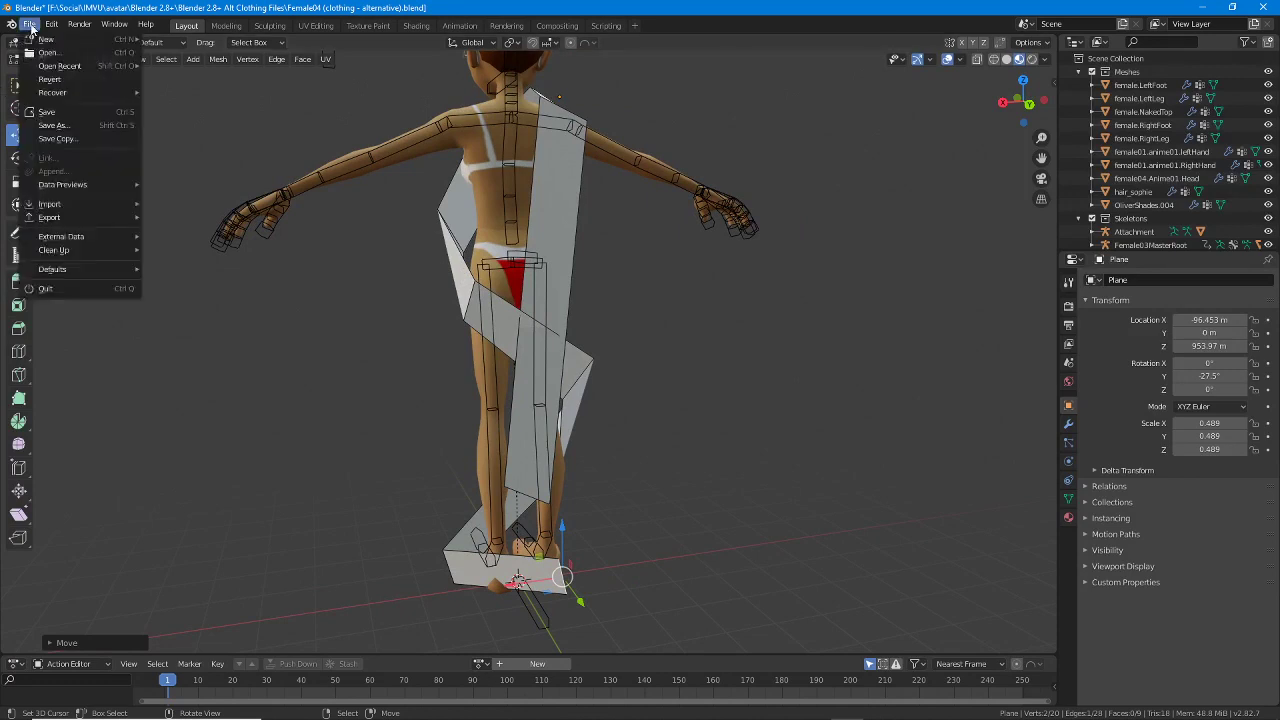
pyautogui.click(57, 125)
pyautogui.click(484, 140)
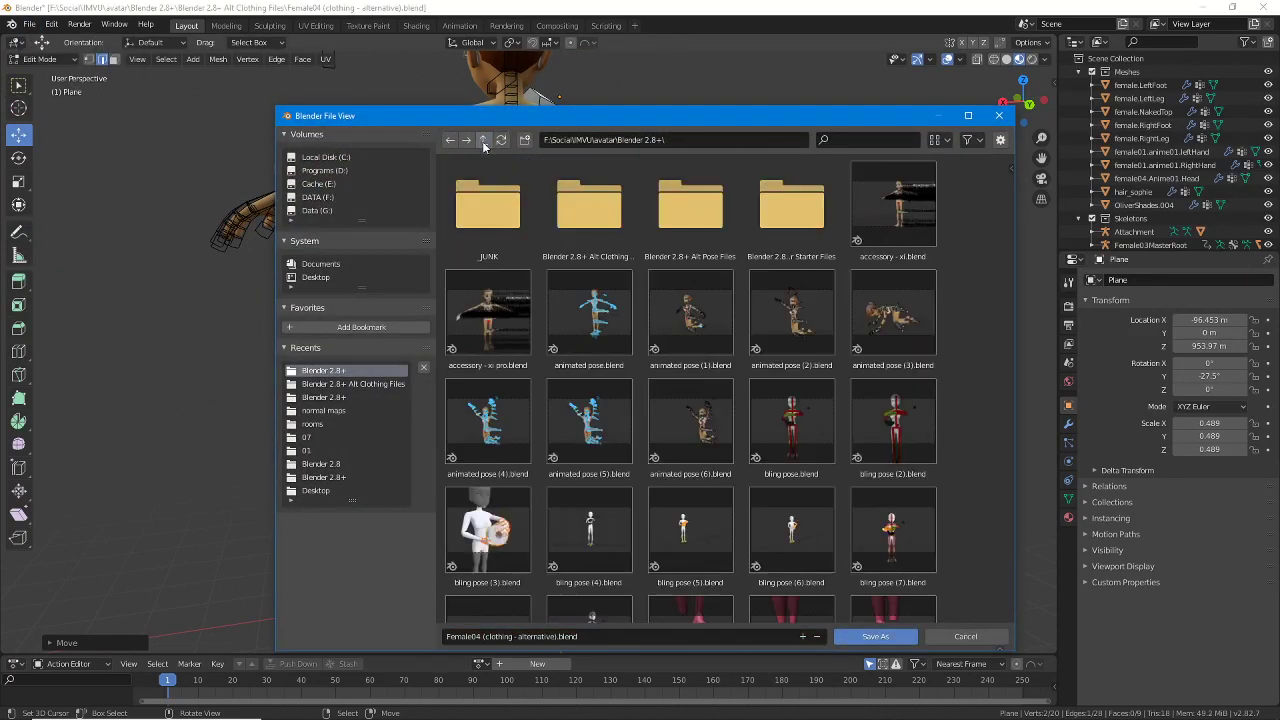
pyautogui.click(591, 640)
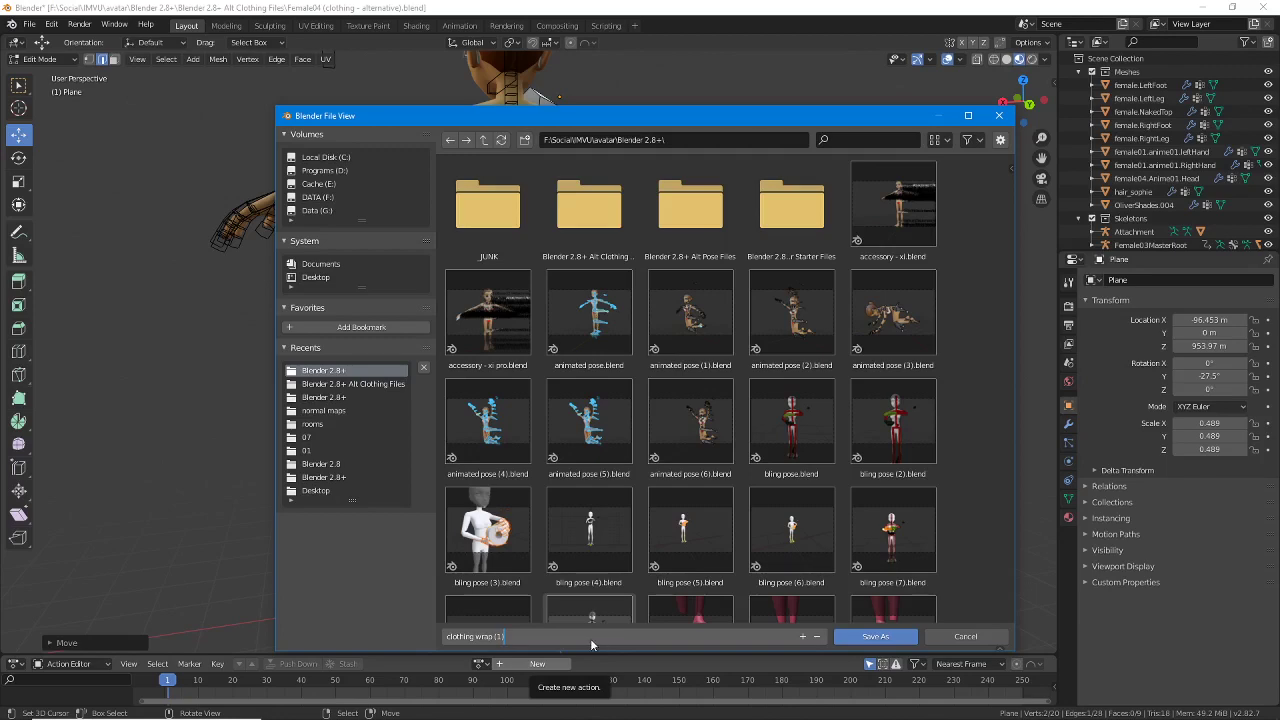
pyautogui.press('Return')
pyautogui.click(872, 636)
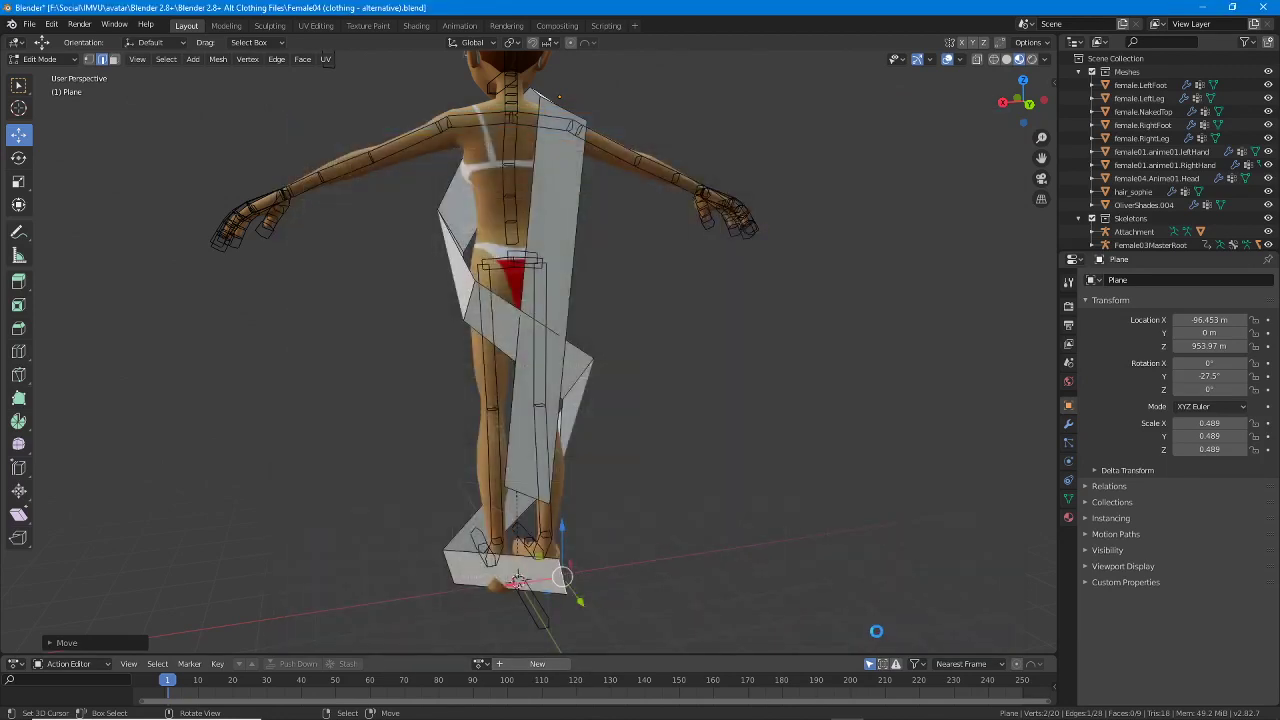
# Widen the strip at the back of the left hip by scaling its edge up about 2.56 times.
pyautogui.moveTo(411, 301); pyautogui.dragTo(477, 364, button='middle')
pyautogui.scroll(3, 625, 300)
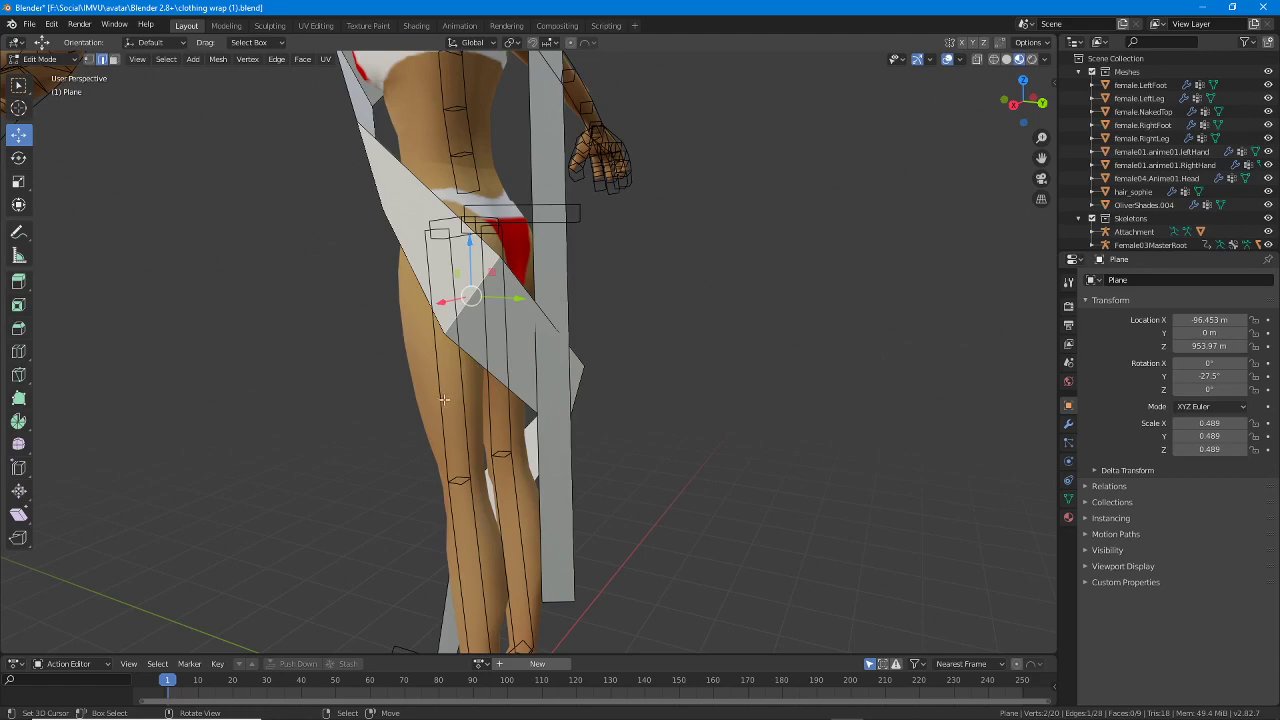
pyautogui.moveTo(366, 405); pyautogui.dragTo(299, 395, button='middle')
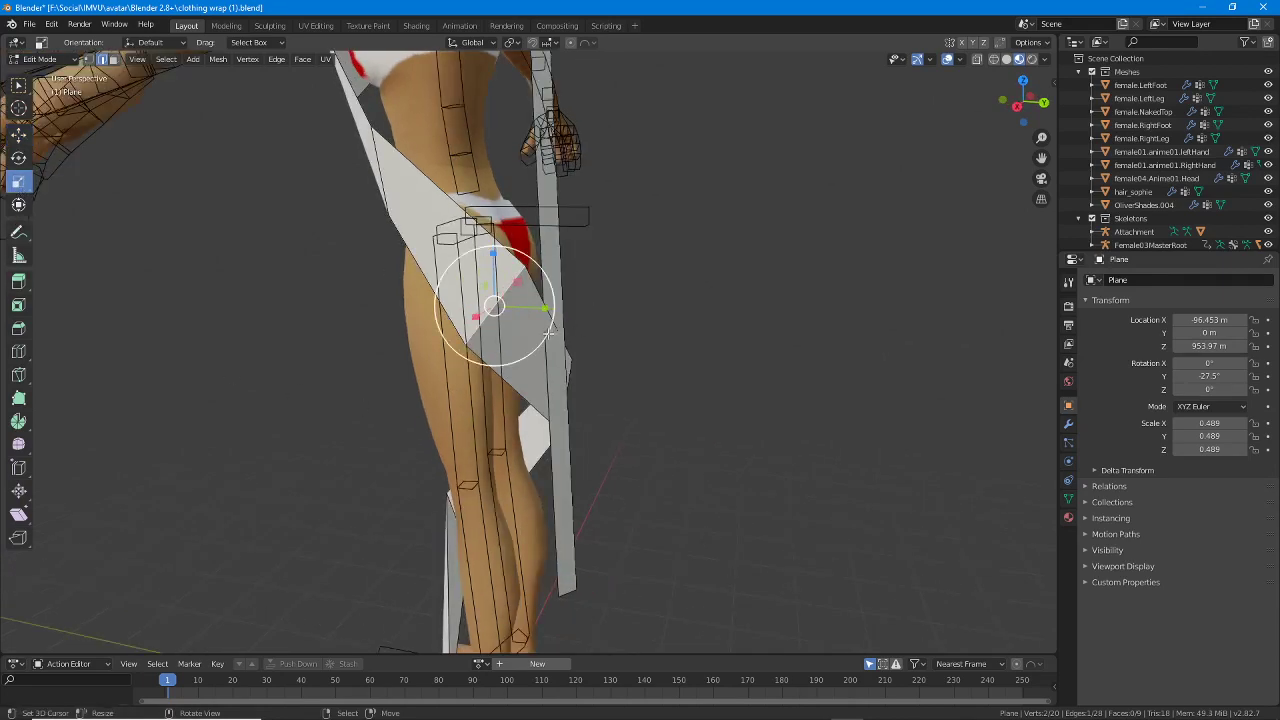
pyautogui.moveTo(550, 333); pyautogui.dragTo(571, 360, button='middle')
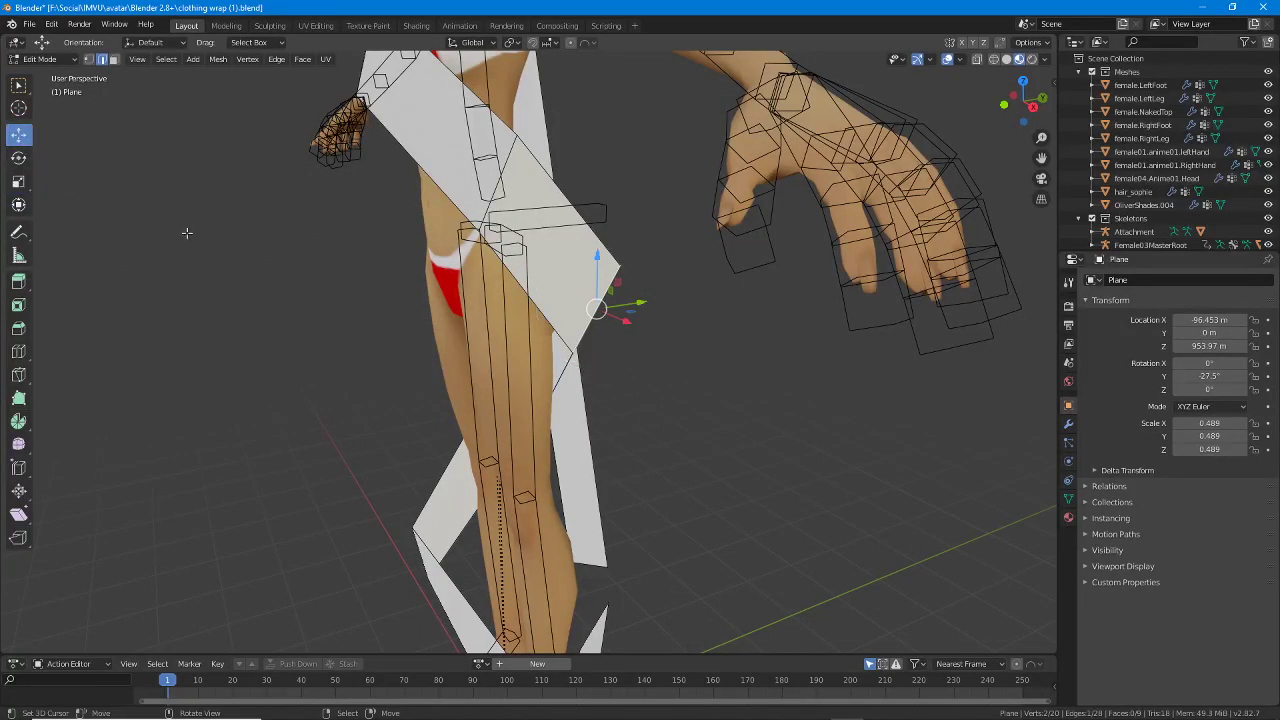
pyautogui.moveTo(522, 406); pyautogui.dragTo(457, 416, button='middle')
pyautogui.press('s')
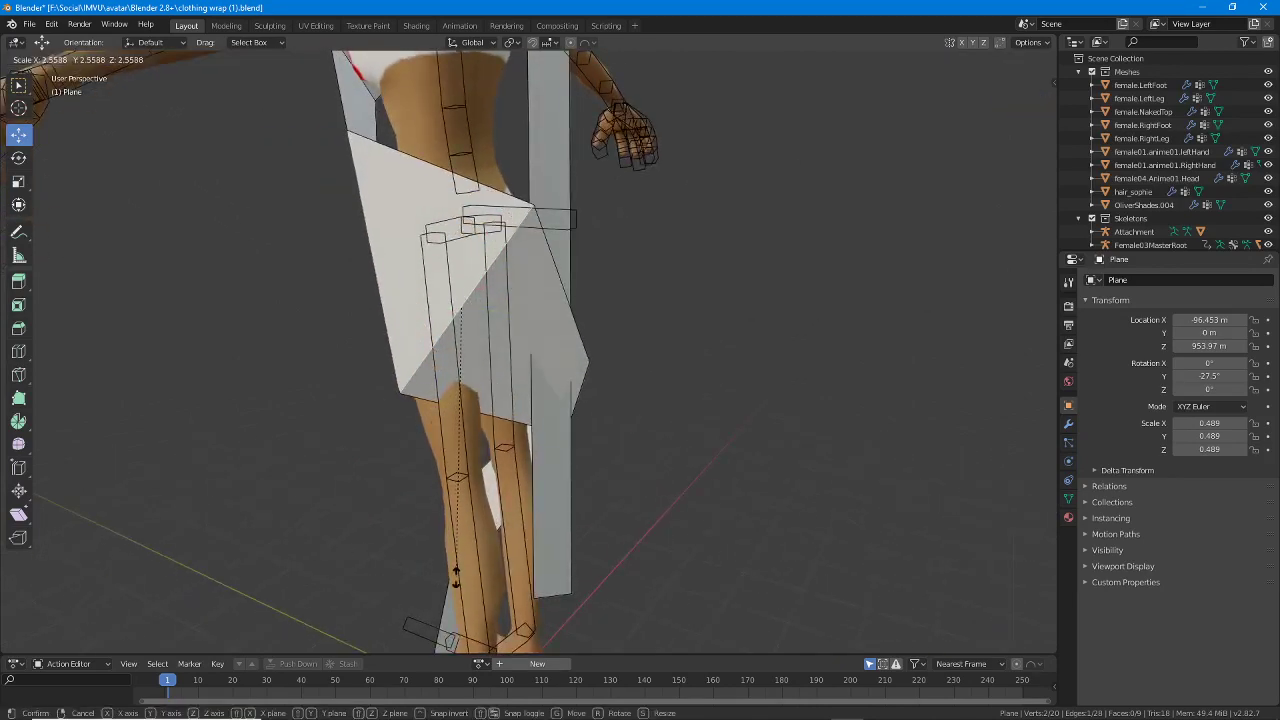
pyautogui.click(455, 580)
# Scale up the strip's edges at the left side of the waist and across the front of the torso.
pyautogui.moveTo(420, 370); pyautogui.dragTo(616, 334, button='middle')
pyautogui.moveTo(637, 245); pyautogui.dragTo(590, 310, button='middle')
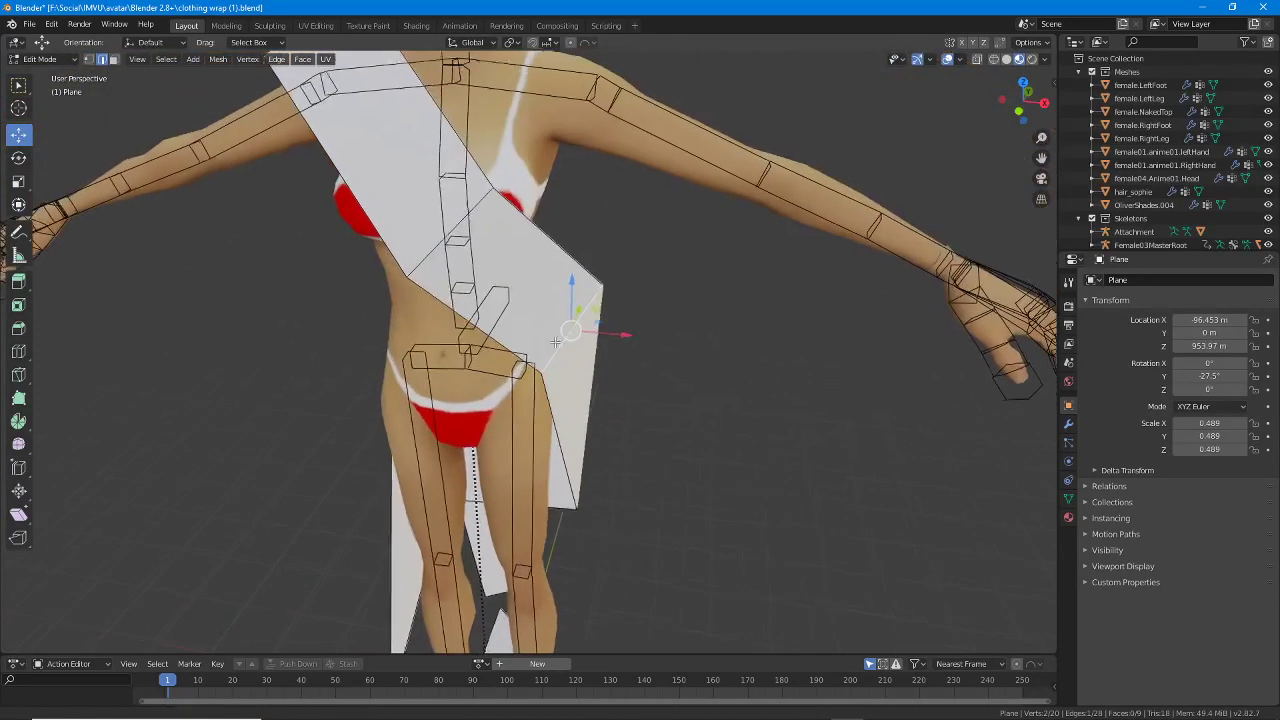
pyautogui.press('s')
pyautogui.click(546, 346)
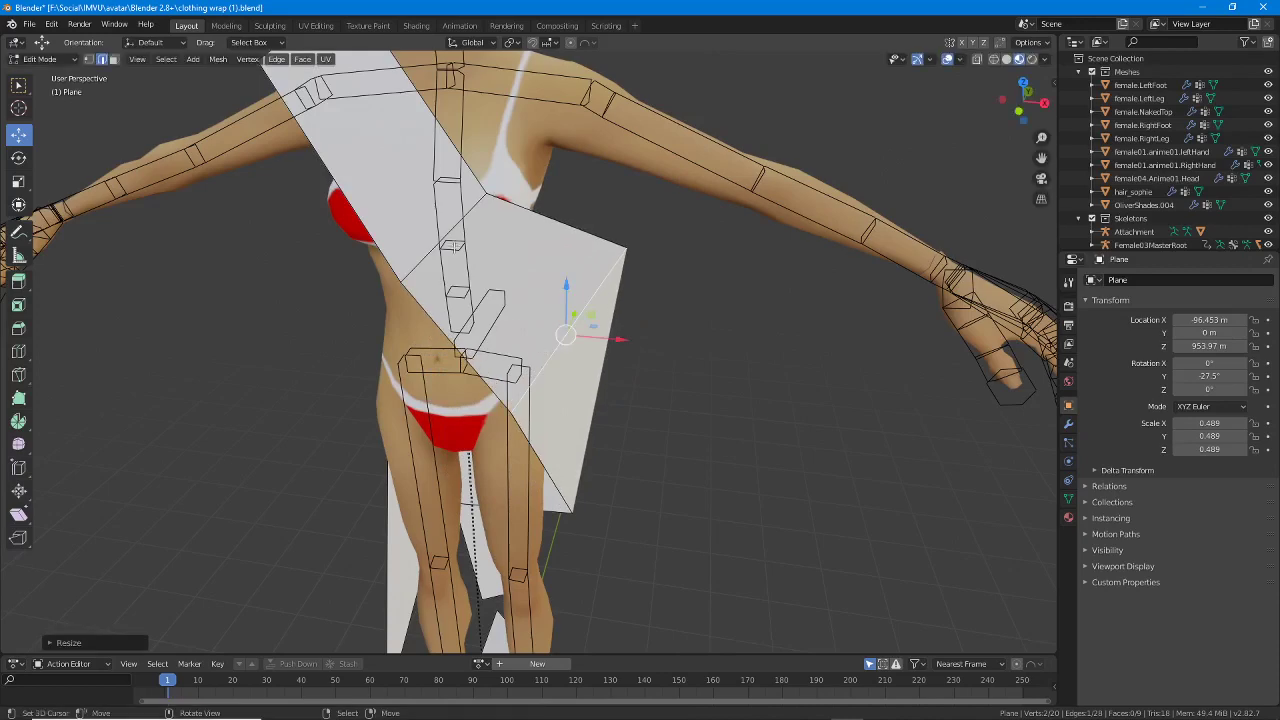
pyautogui.keyDown('shift'); pyautogui.moveTo(457, 300); pyautogui.dragTo(450, 338, button='middle'); pyautogui.keyUp('shift')
pyautogui.press('s')
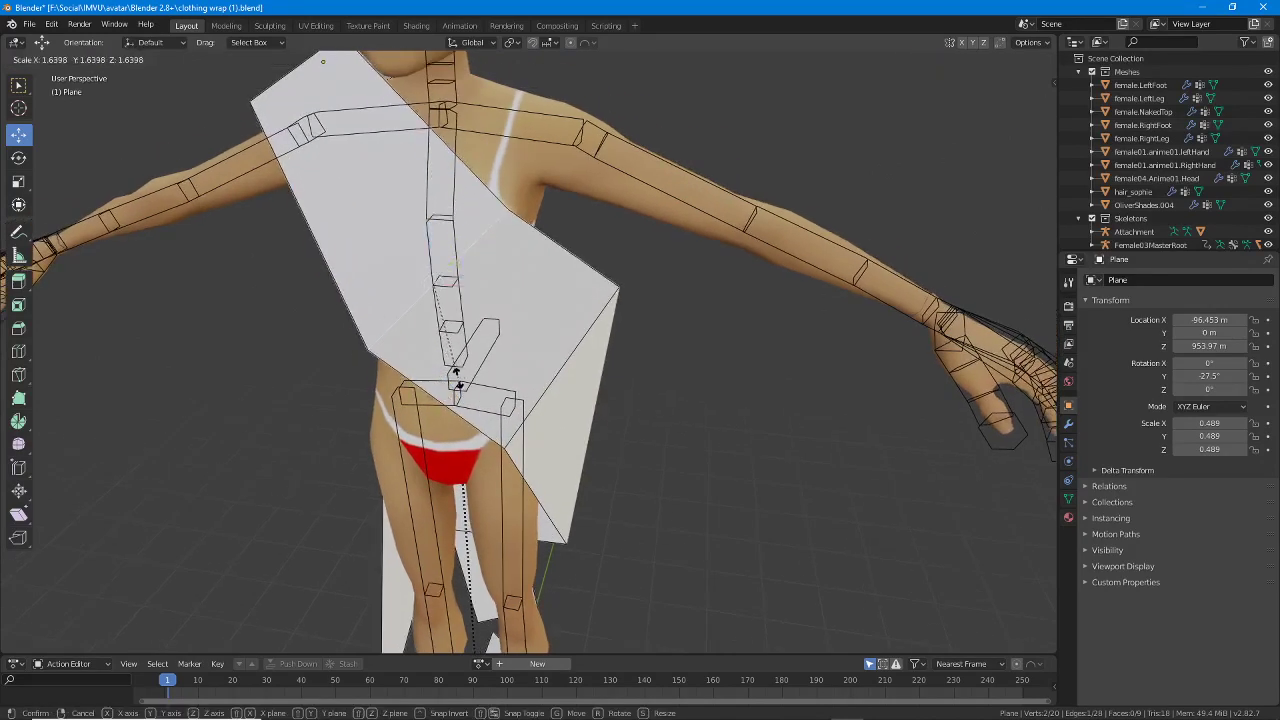
pyautogui.click(463, 395)
# Scale up the strip's edges behind the right thigh and beside the right shin to widen the wrap.
pyautogui.moveTo(463, 395); pyautogui.dragTo(326, 326, button='middle')
pyautogui.moveTo(598, 410); pyautogui.dragTo(495, 410, button='middle')
pyautogui.keyDown('shift'); pyautogui.moveTo(600, 505); pyautogui.dragTo(562, 343, button='middle'); pyautogui.keyUp('shift')
pyautogui.click(560, 321)
pyautogui.press('s')
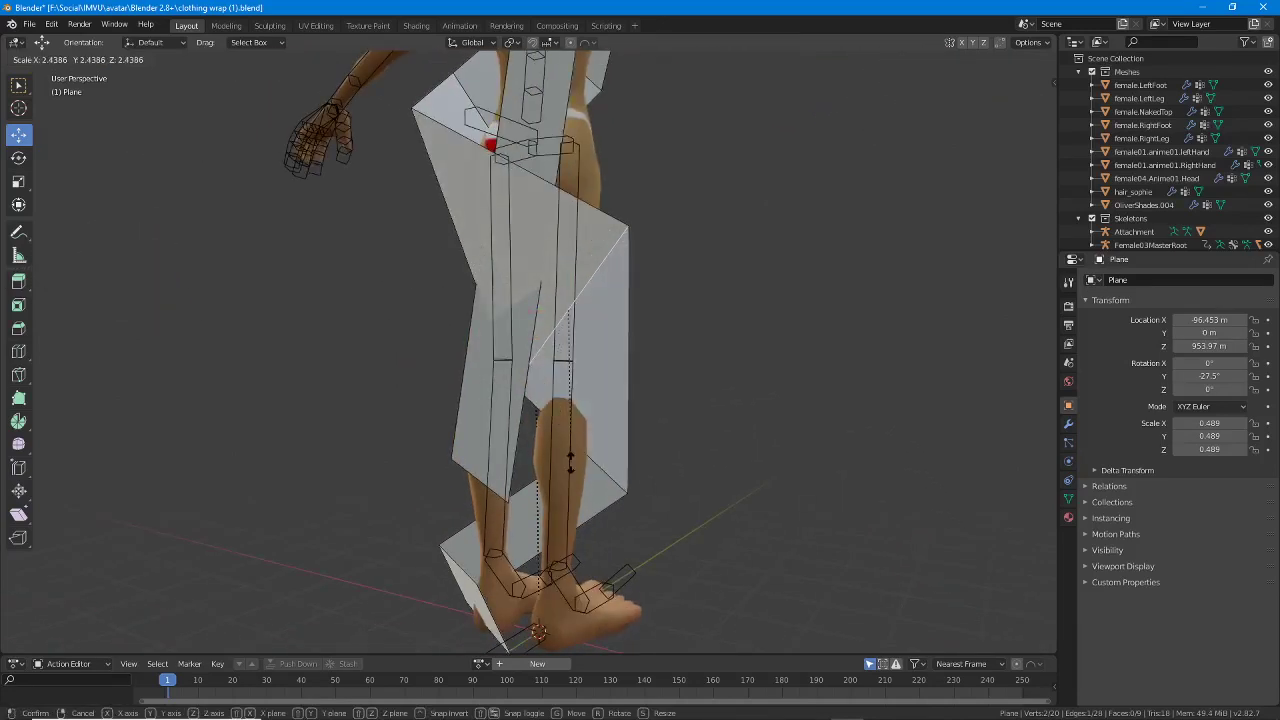
pyautogui.click(580, 398)
pyautogui.moveTo(607, 431); pyautogui.dragTo(557, 484, button='middle')
pyautogui.press('s')
pyautogui.click(603, 385)
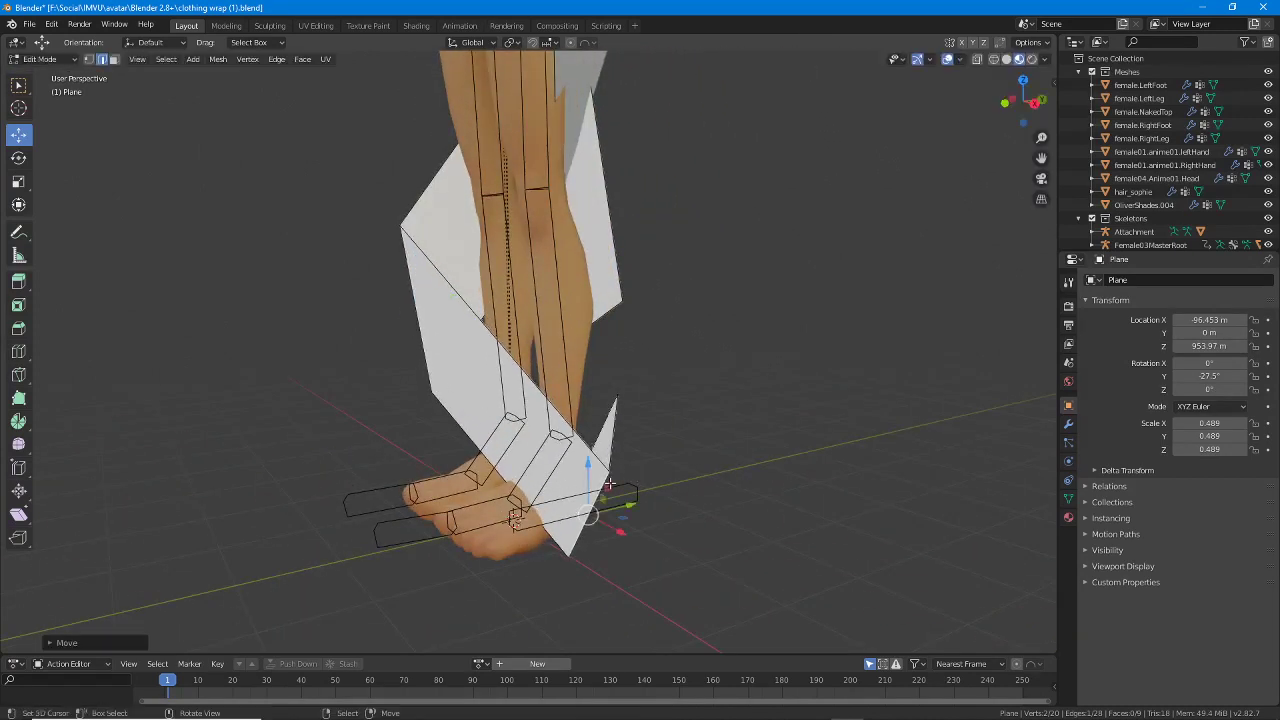
# Scale up the strip's edge beside the left ankle and raise it so the section clears the feet.
pyautogui.press('s')
pyautogui.click(633, 463)
pyautogui.moveTo(633, 463); pyautogui.dragTo(720, 461, button='middle')
pyautogui.press('g')
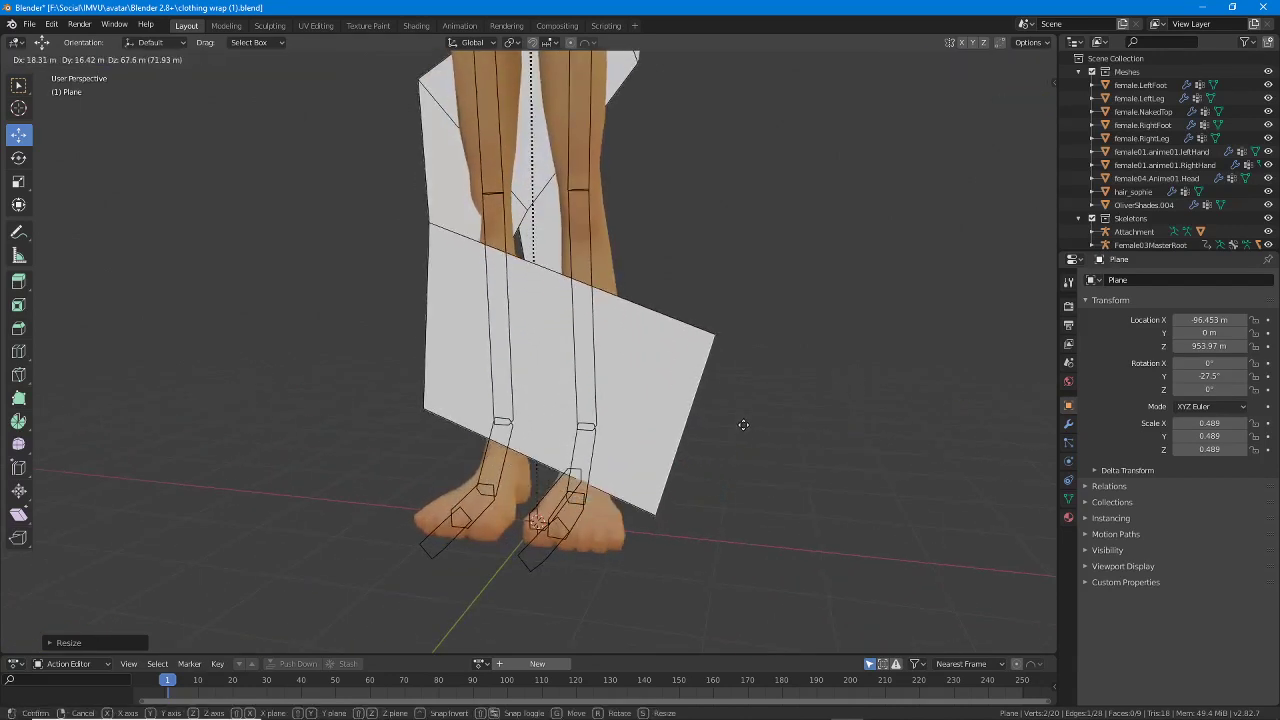
pyautogui.click(748, 435)
# Scale up the strip's end edge behind the heels to widen the last section.
pyautogui.moveTo(754, 420); pyautogui.dragTo(529, 417, button='middle')
pyautogui.moveTo(591, 447); pyautogui.dragTo(580, 452, button='middle')
pyautogui.press('s')
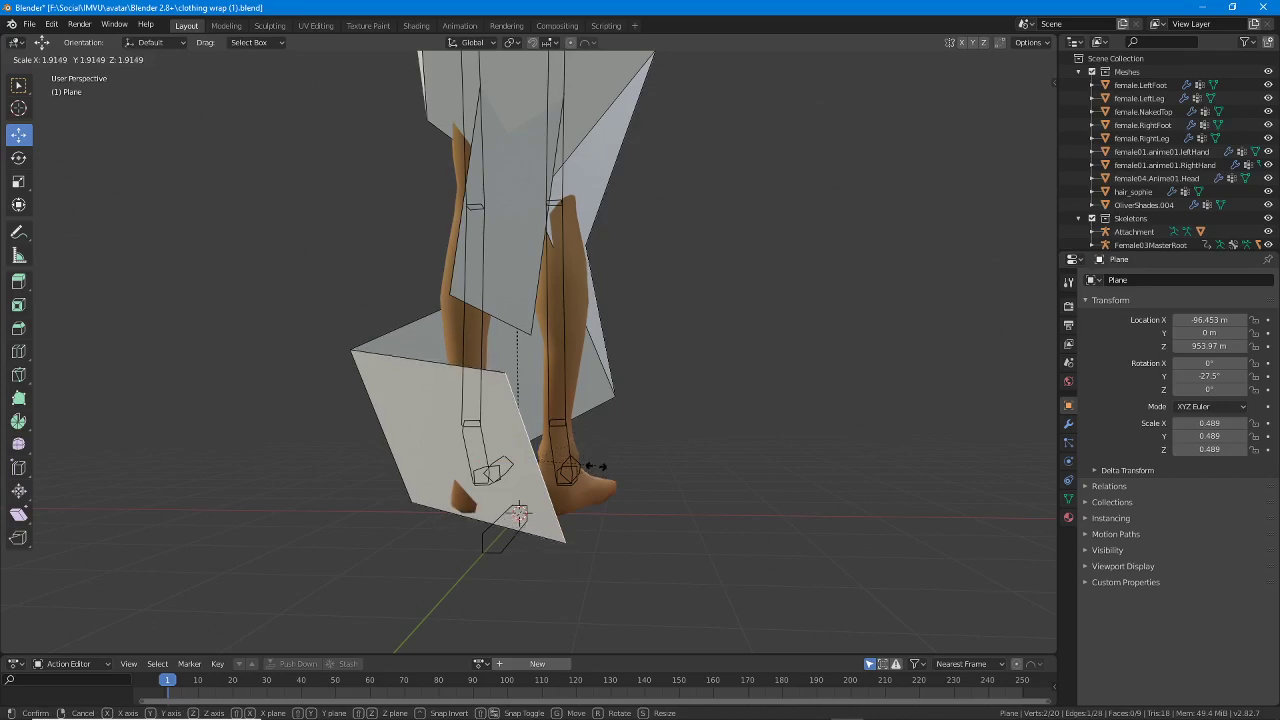
pyautogui.click(628, 521)
pyautogui.moveTo(628, 521); pyautogui.dragTo(605, 314, button='middle')
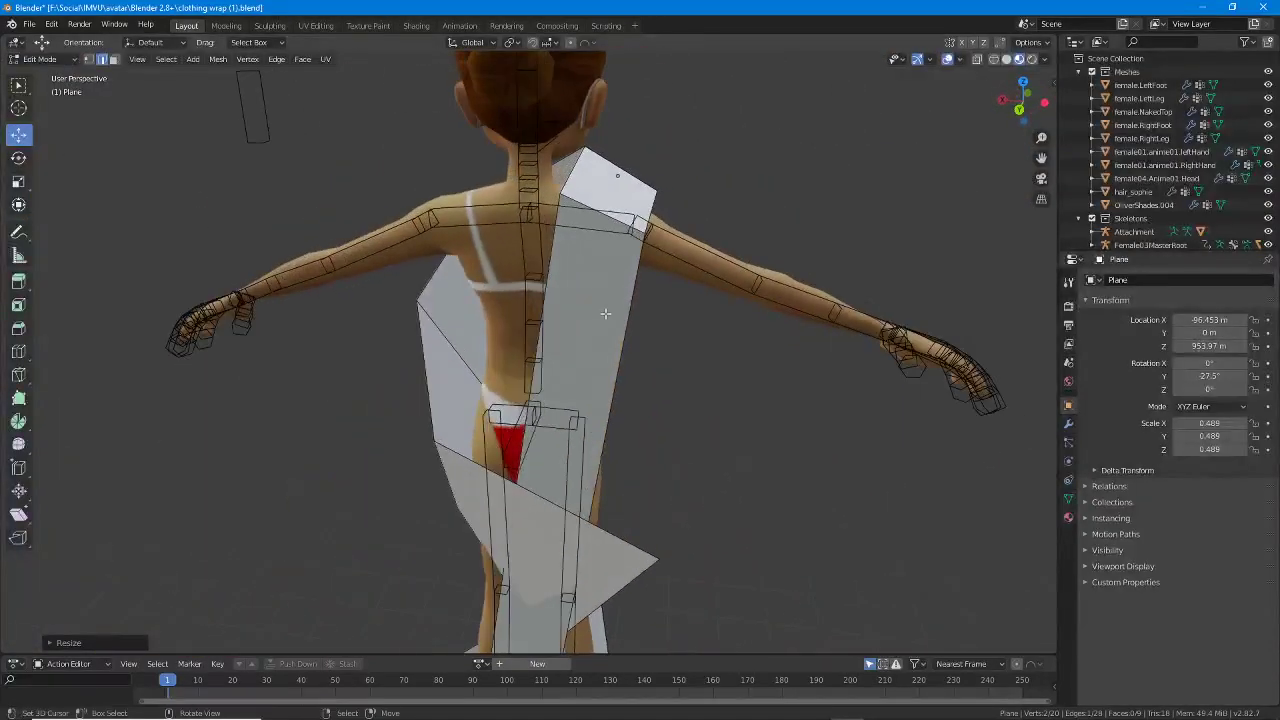
# Widen the long back panel by scaling its bottom edge about 2.56 times and its shoulder edge about 1.6 times.
pyautogui.moveTo(614, 415); pyautogui.dragTo(530, 565, button='middle')
pyautogui.press('s')
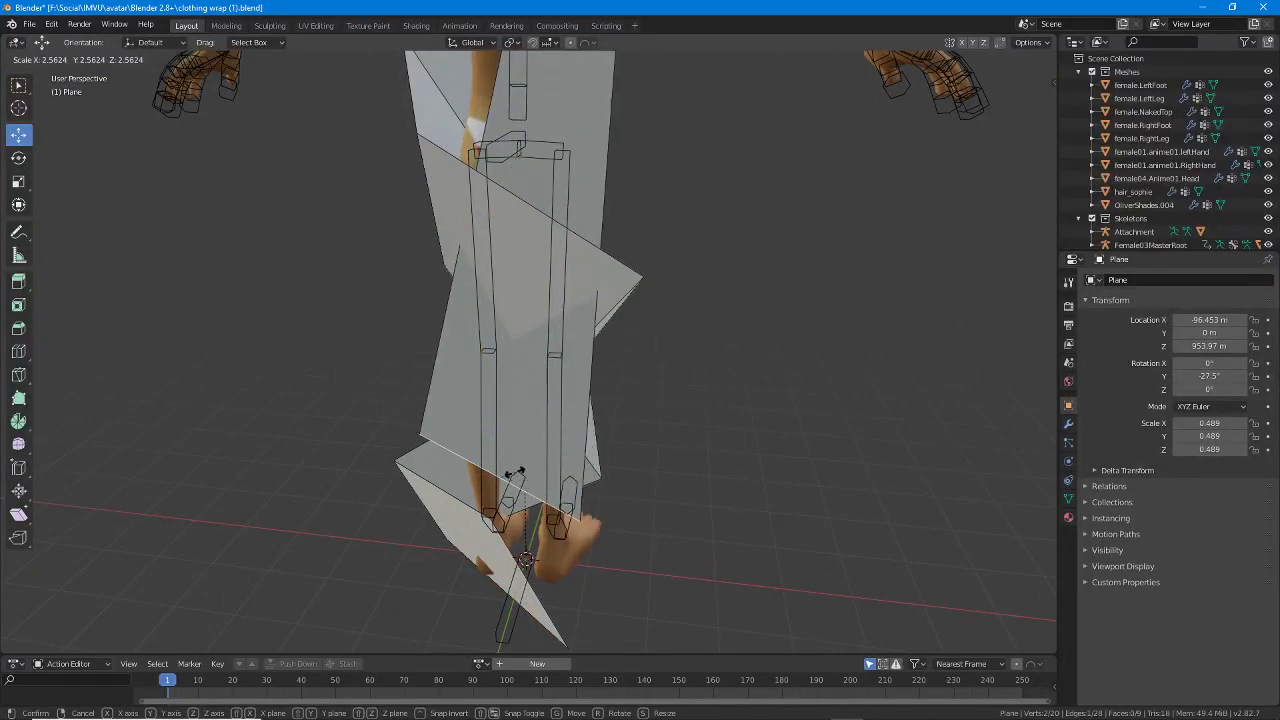
pyautogui.click(513, 473)
pyautogui.moveTo(513, 473); pyautogui.dragTo(526, 388, button='middle')
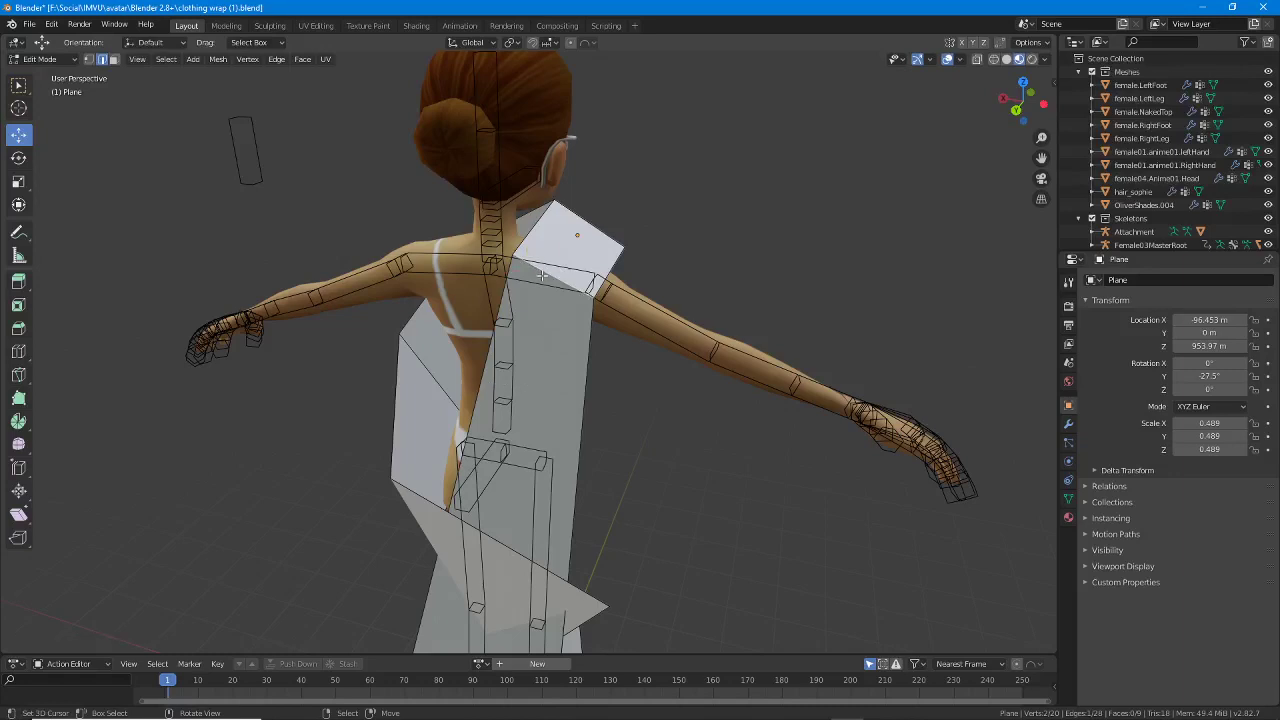
pyautogui.press('s')
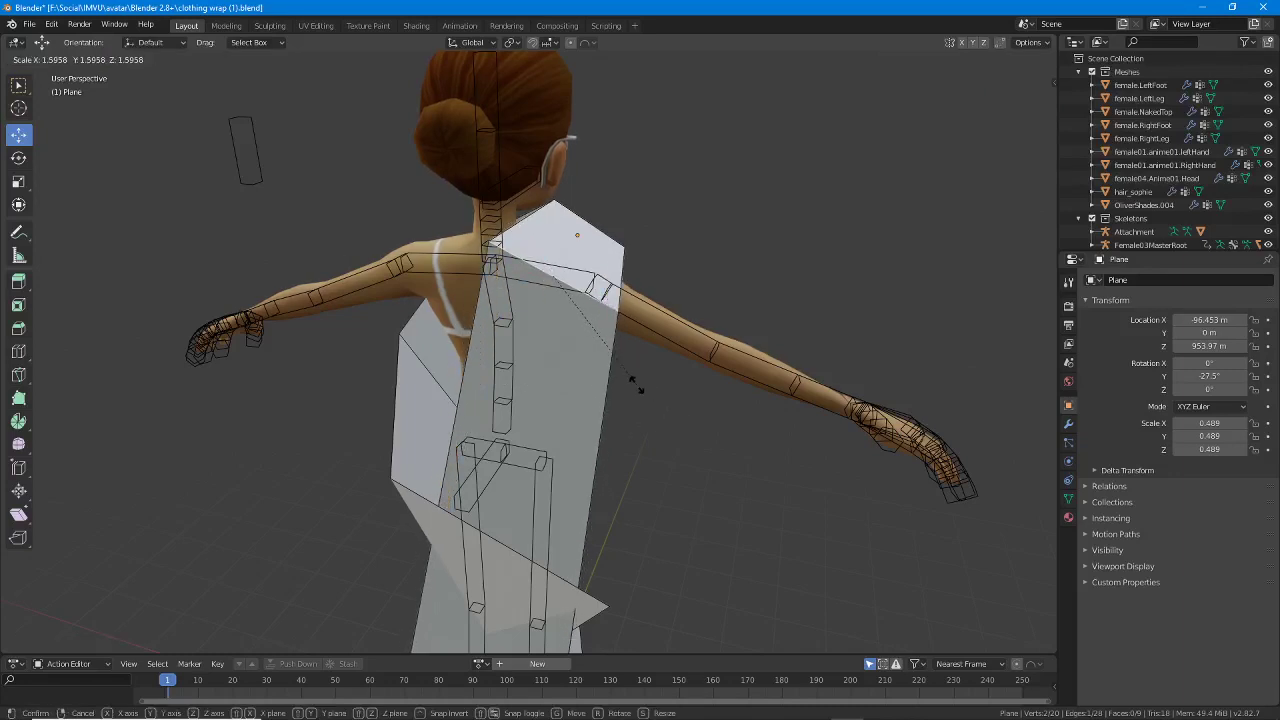
pyautogui.click(633, 385)
pyautogui.moveTo(660, 383); pyautogui.dragTo(437, 320, button='middle')
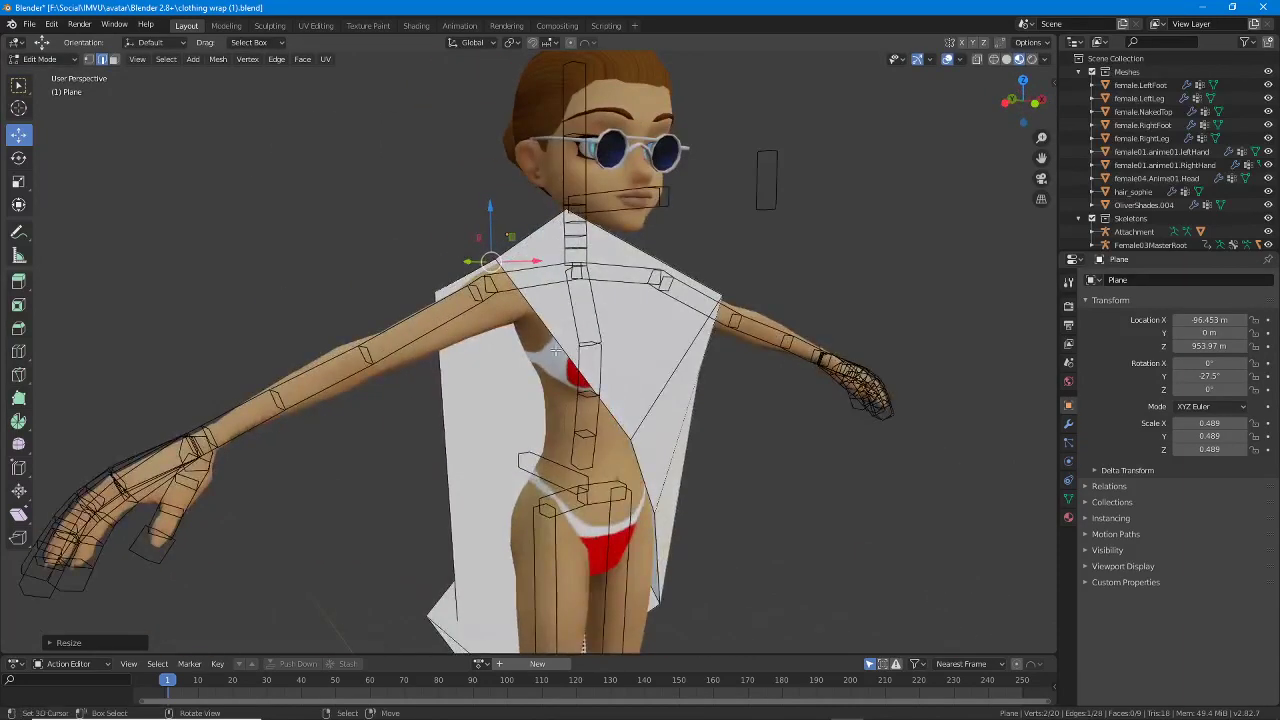
# Move the strip's edge at the left side of the waist to adjust the front section.
pyautogui.moveTo(556, 351); pyautogui.dragTo(541, 317, button='middle')
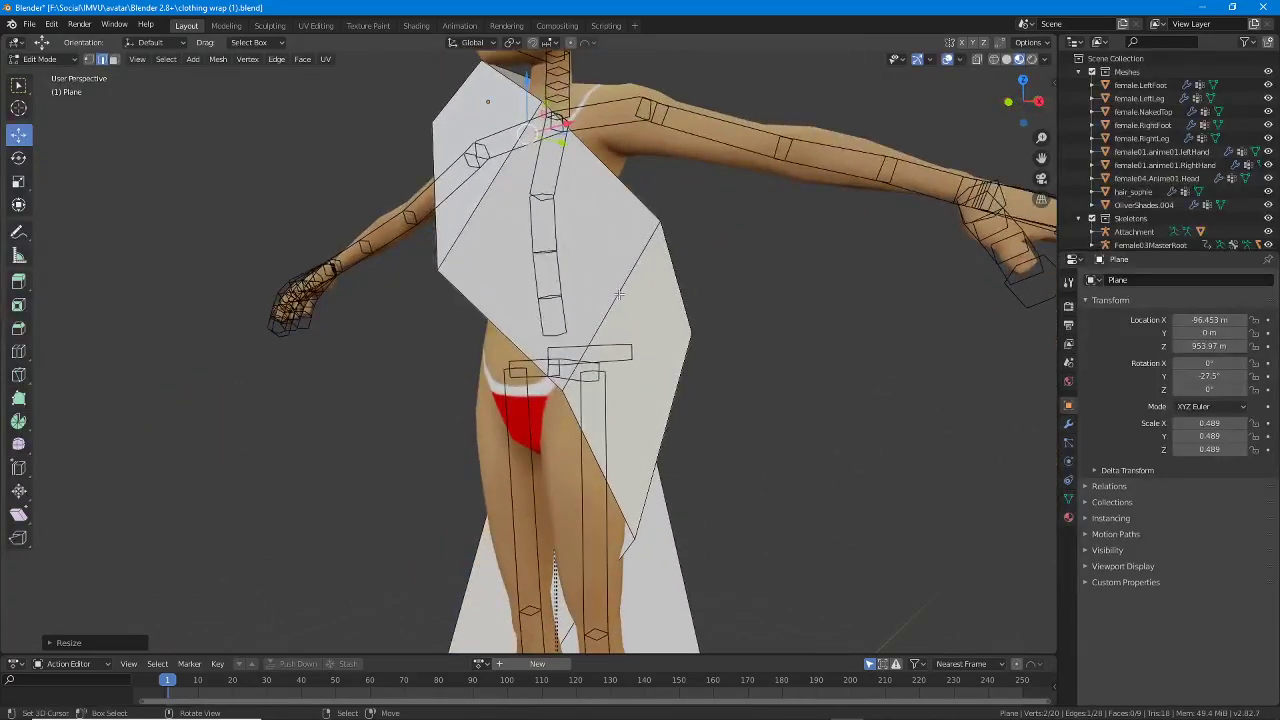
pyautogui.moveTo(620, 294); pyautogui.dragTo(545, 326, button='middle')
pyautogui.click(578, 344)
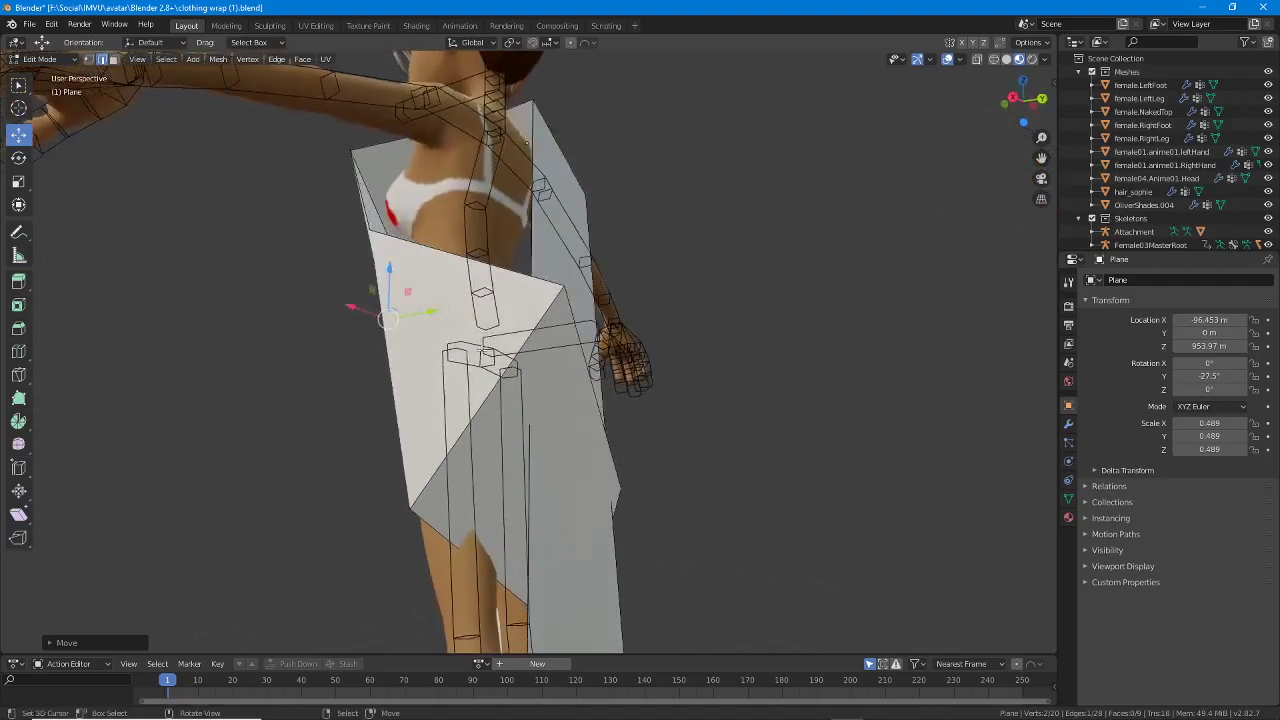
# Rotate and move the strip's edge at the back of the left hip so it follows the body more closely.
pyautogui.moveTo(557, 397); pyautogui.dragTo(565, 400, button='middle')
pyautogui.press('r')
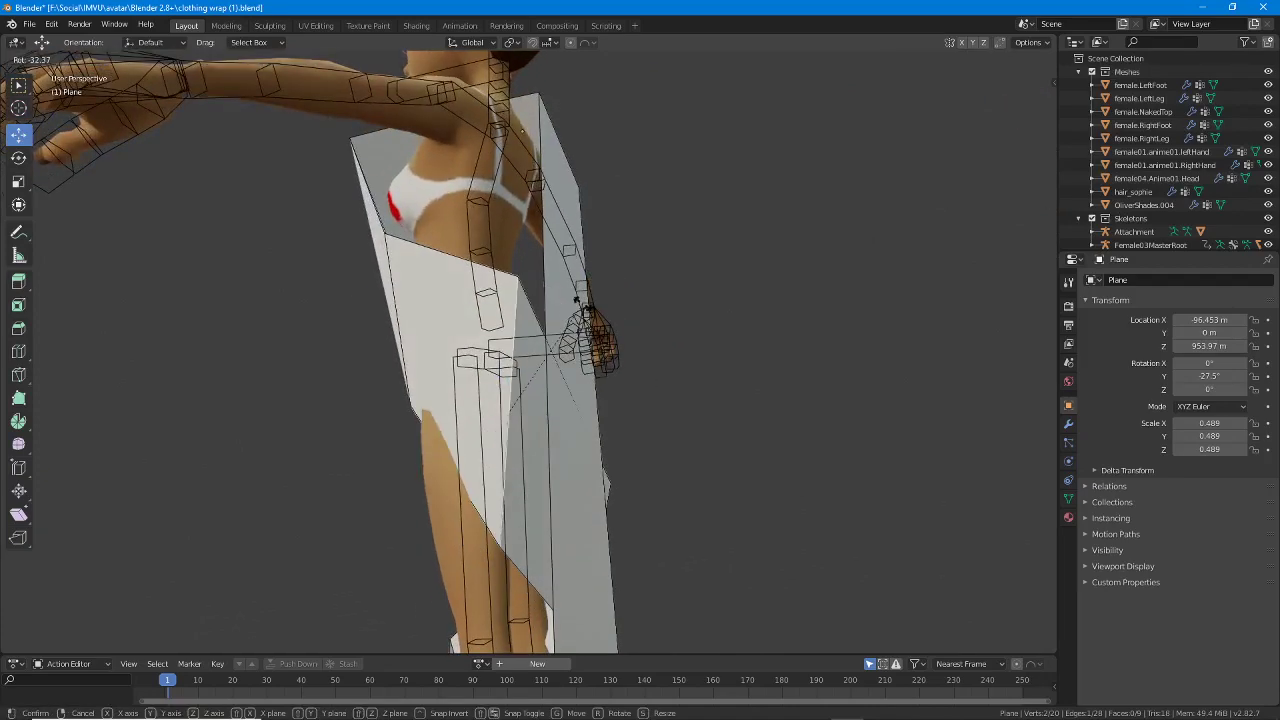
pyautogui.click(612, 330)
pyautogui.moveTo(612, 330); pyautogui.dragTo(677, 423, button='middle')
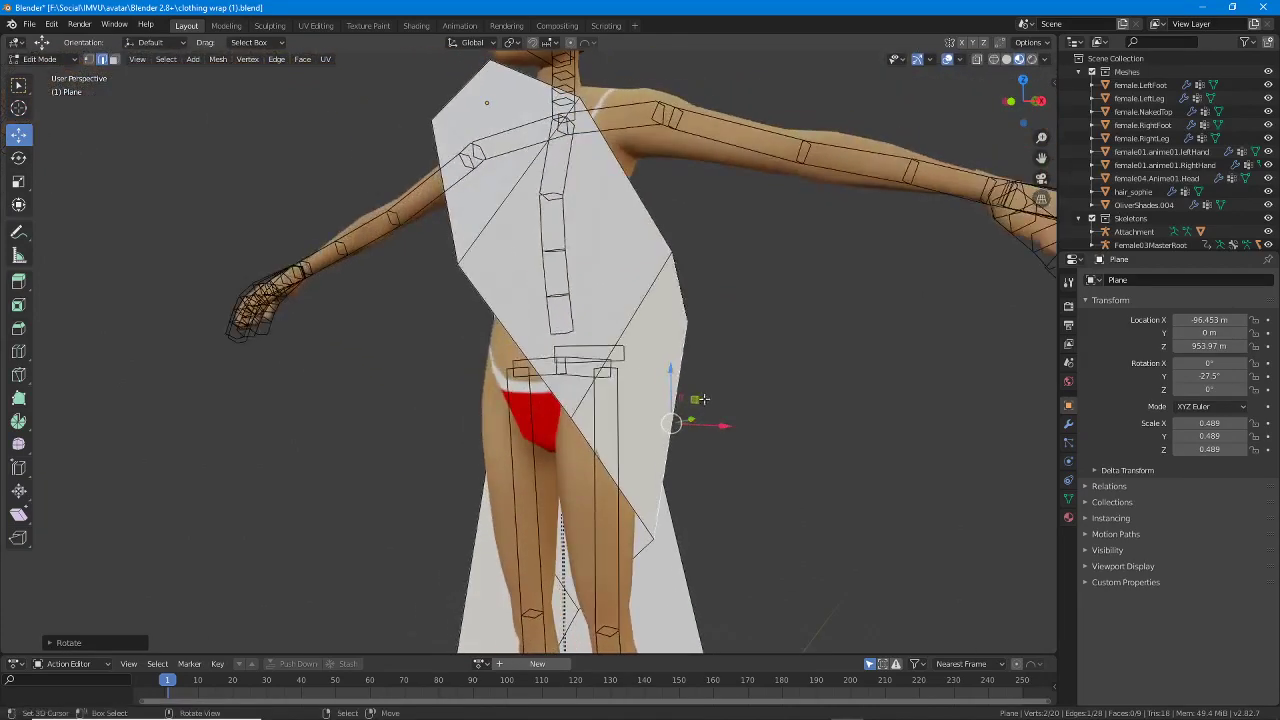
pyautogui.press('g')
pyautogui.click(695, 400)
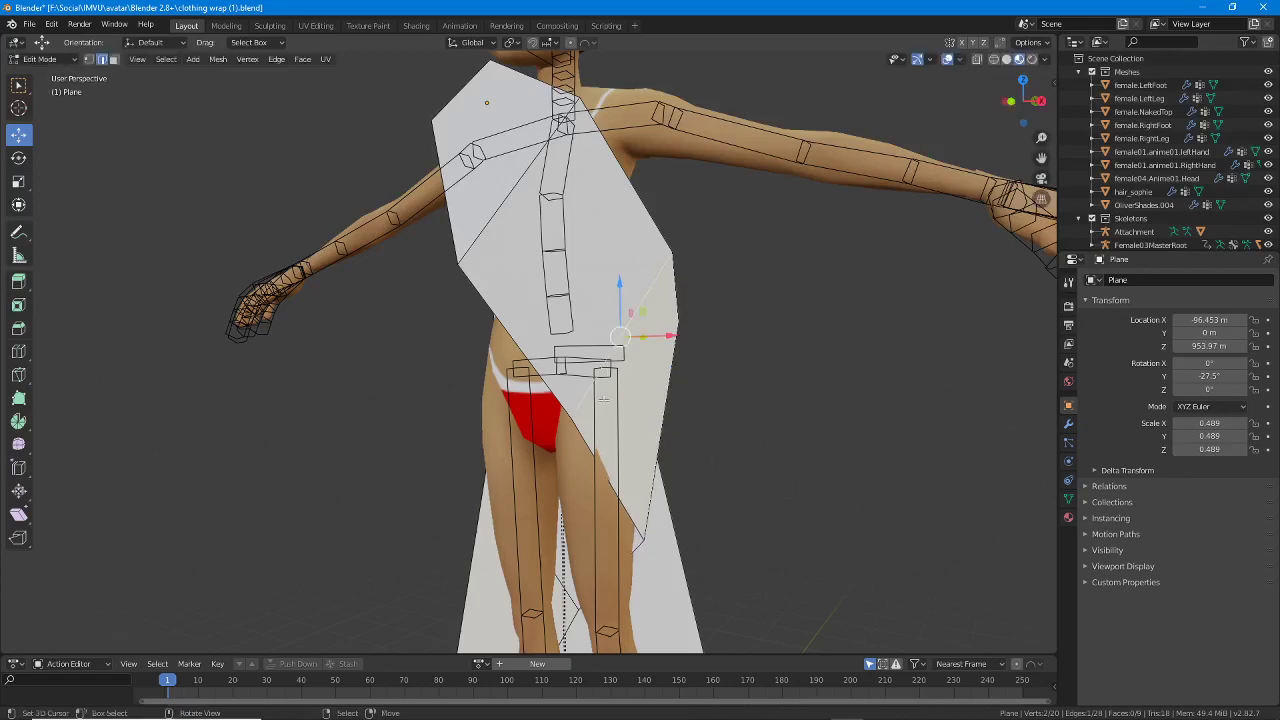
pyautogui.moveTo(603, 399); pyautogui.dragTo(470, 372, button='middle')
pyautogui.press('g')
pyautogui.click(711, 447)
pyautogui.press('r')
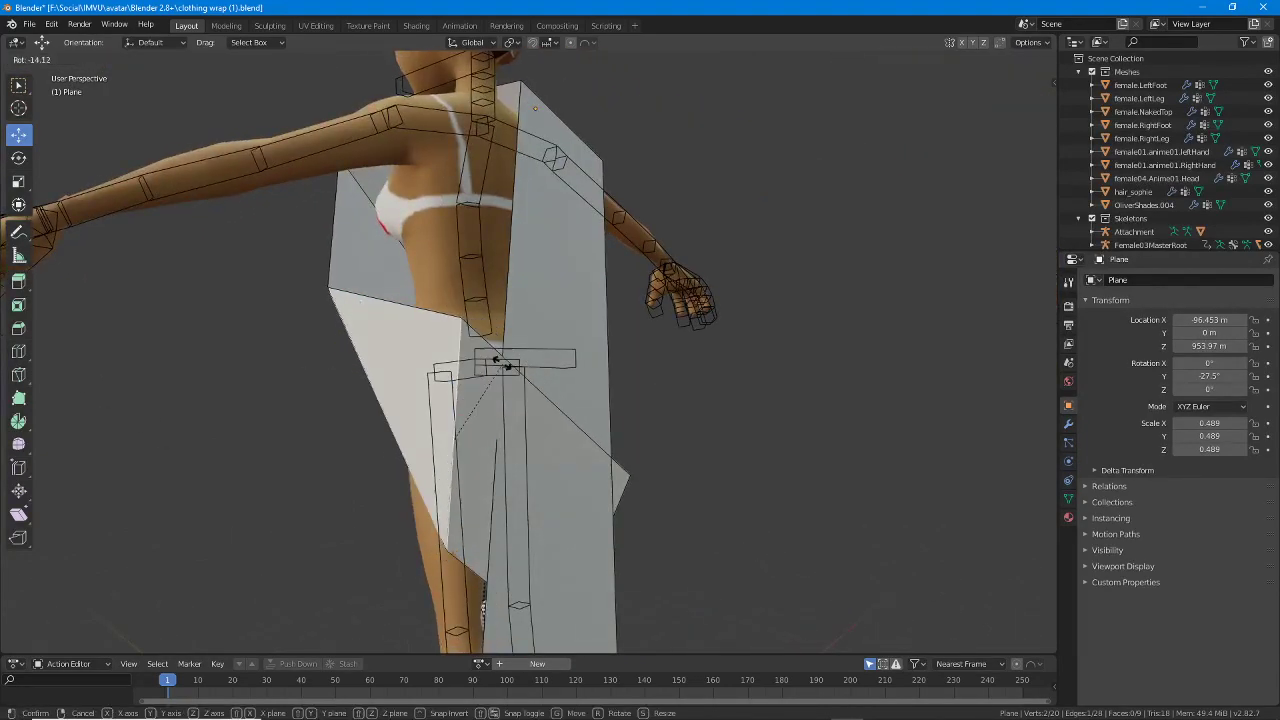
pyautogui.click(505, 397)
# Rotate the strip's edge behind the right thigh from several views to even out the bend around the leg.
pyautogui.moveTo(505, 397); pyautogui.dragTo(546, 363, button='middle')
pyautogui.press('r')
pyautogui.click(415, 393)
pyautogui.press('r')
pyautogui.click(462, 360)
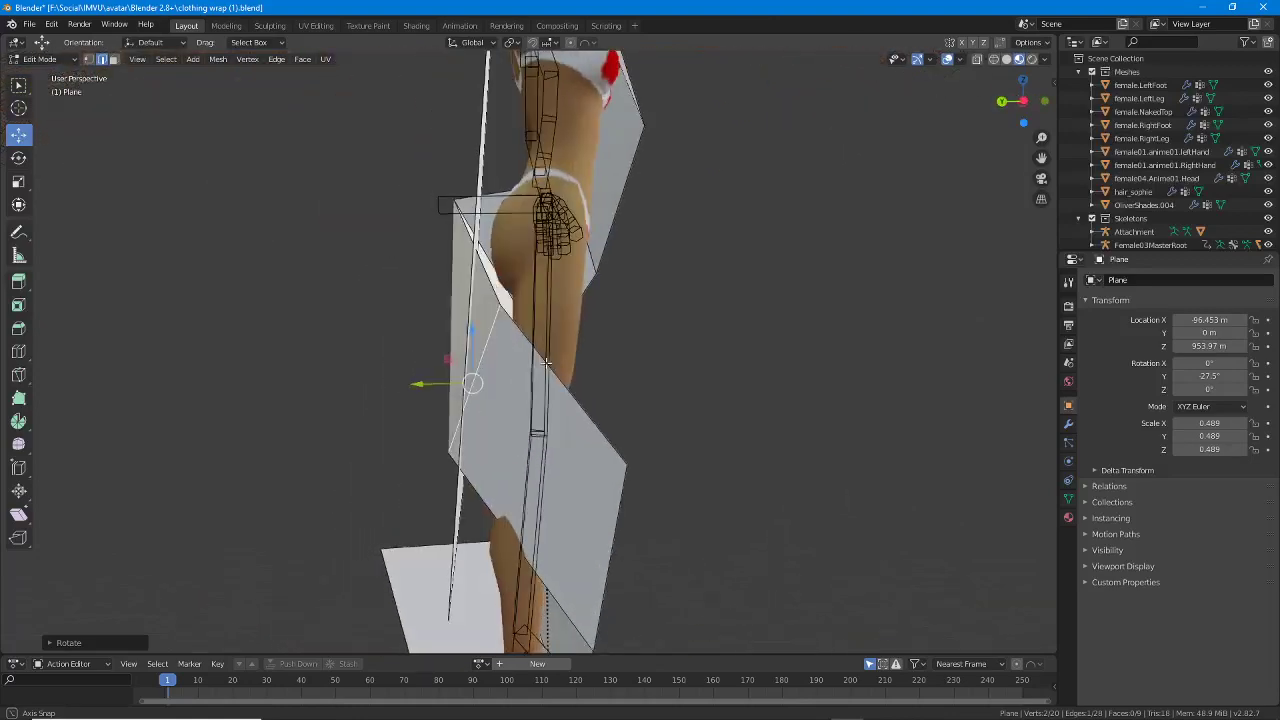
pyautogui.press('r')
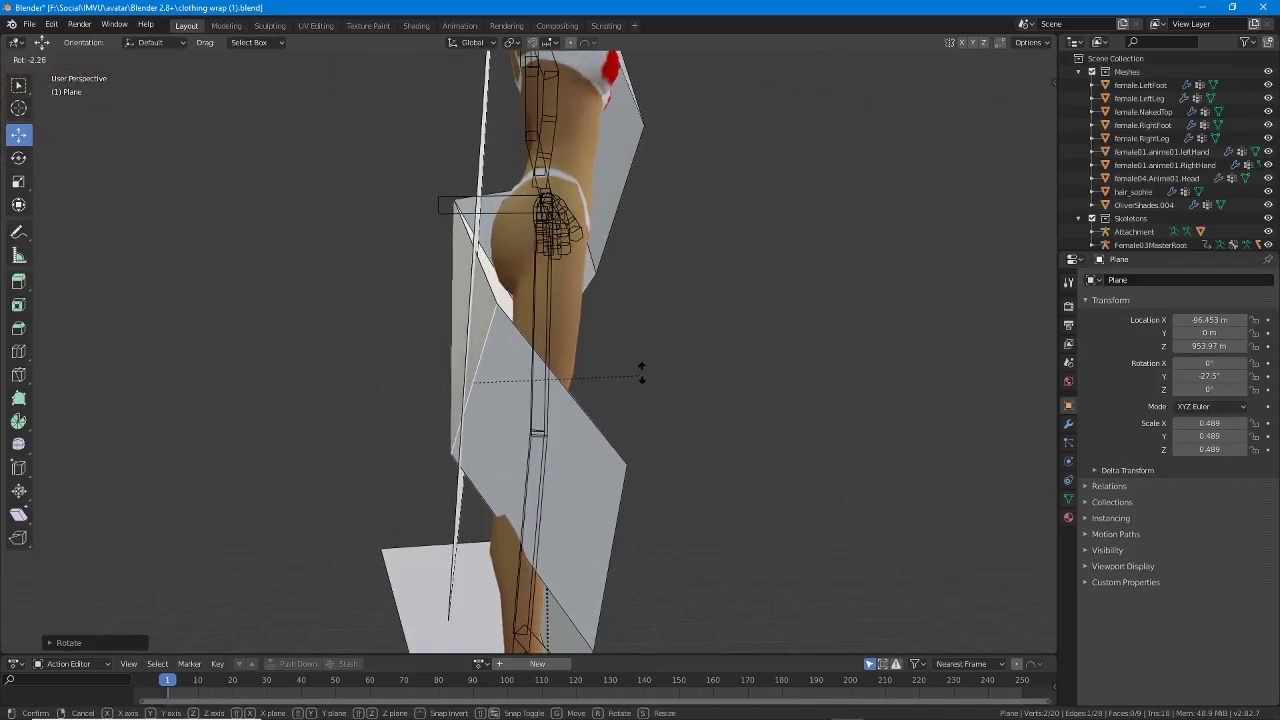
pyautogui.click(641, 372)
# Move the strip's edge beside the right shin closer to the leg, and reposition the edge at the left ankle.
pyautogui.moveTo(666, 460); pyautogui.dragTo(566, 414, button='middle')
pyautogui.press('g')
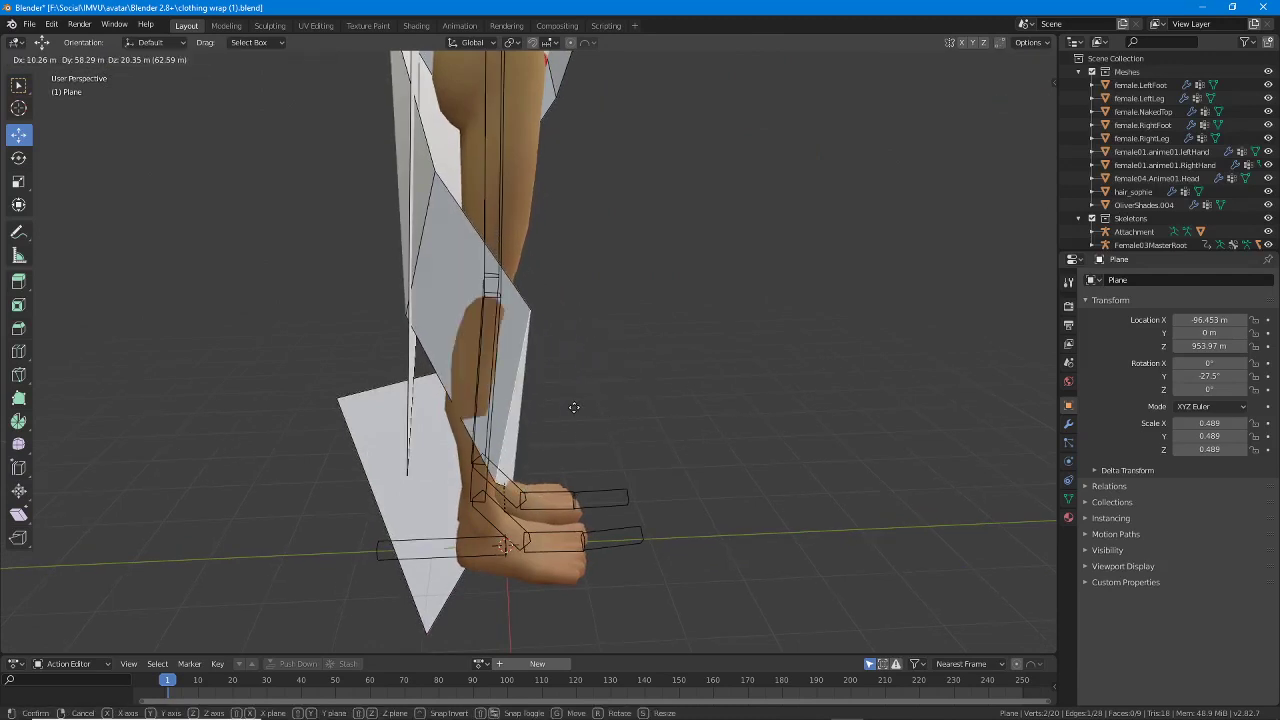
pyautogui.click(595, 412)
pyautogui.moveTo(554, 406); pyautogui.dragTo(498, 436, button='middle')
pyautogui.moveTo(620, 567); pyautogui.dragTo(626, 505, button='middle')
pyautogui.moveTo(626, 512); pyautogui.dragTo(591, 494)
pyautogui.moveTo(625, 503); pyautogui.dragTo(573, 485, button='middle')
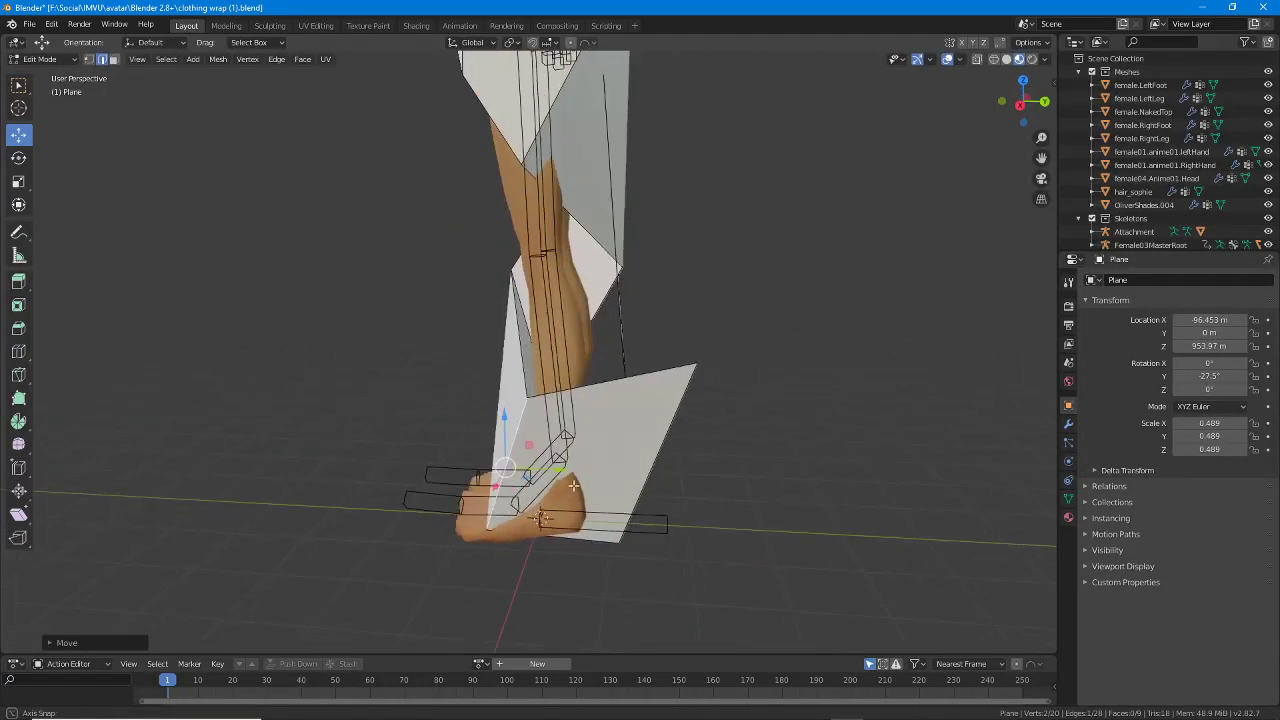
# Raise the strip's end edge behind the heels, rotate it to the opposite slant, and lower it along Z.
pyautogui.moveTo(662, 466); pyautogui.dragTo(622, 463, button='middle')
pyautogui.press('g')
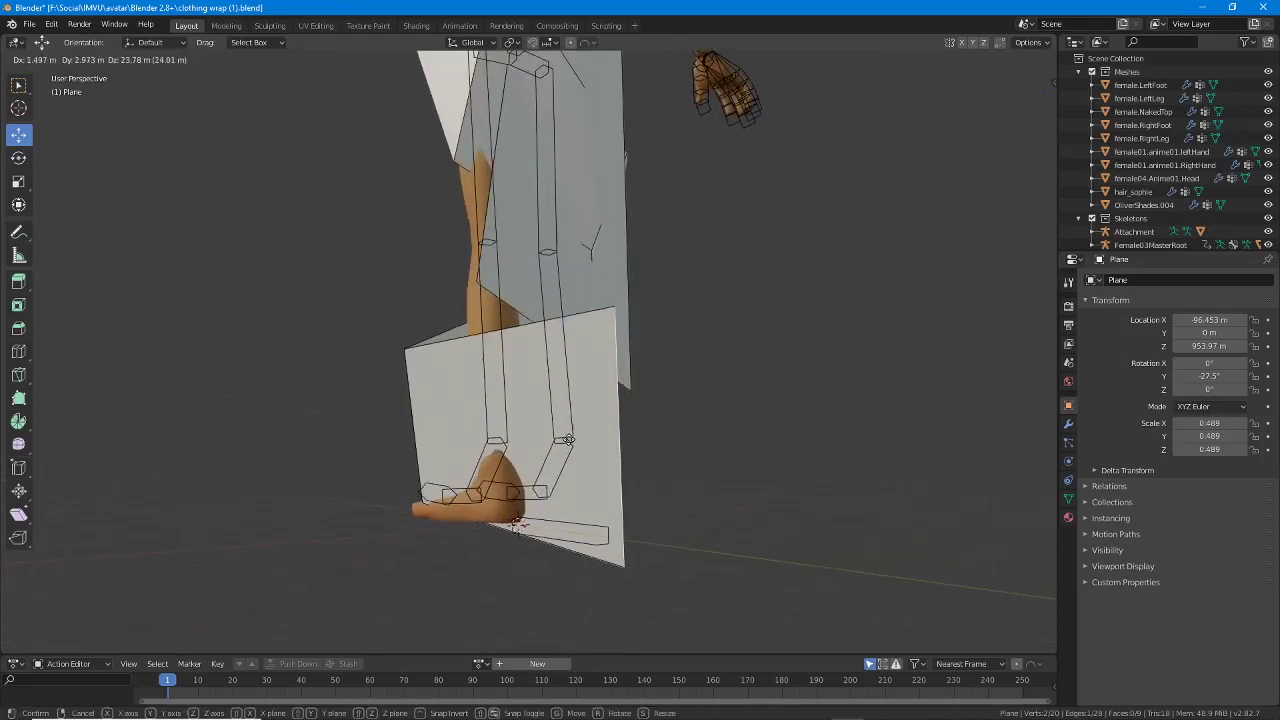
pyautogui.click(568, 420)
pyautogui.moveTo(568, 420); pyautogui.dragTo(512, 455, button='middle')
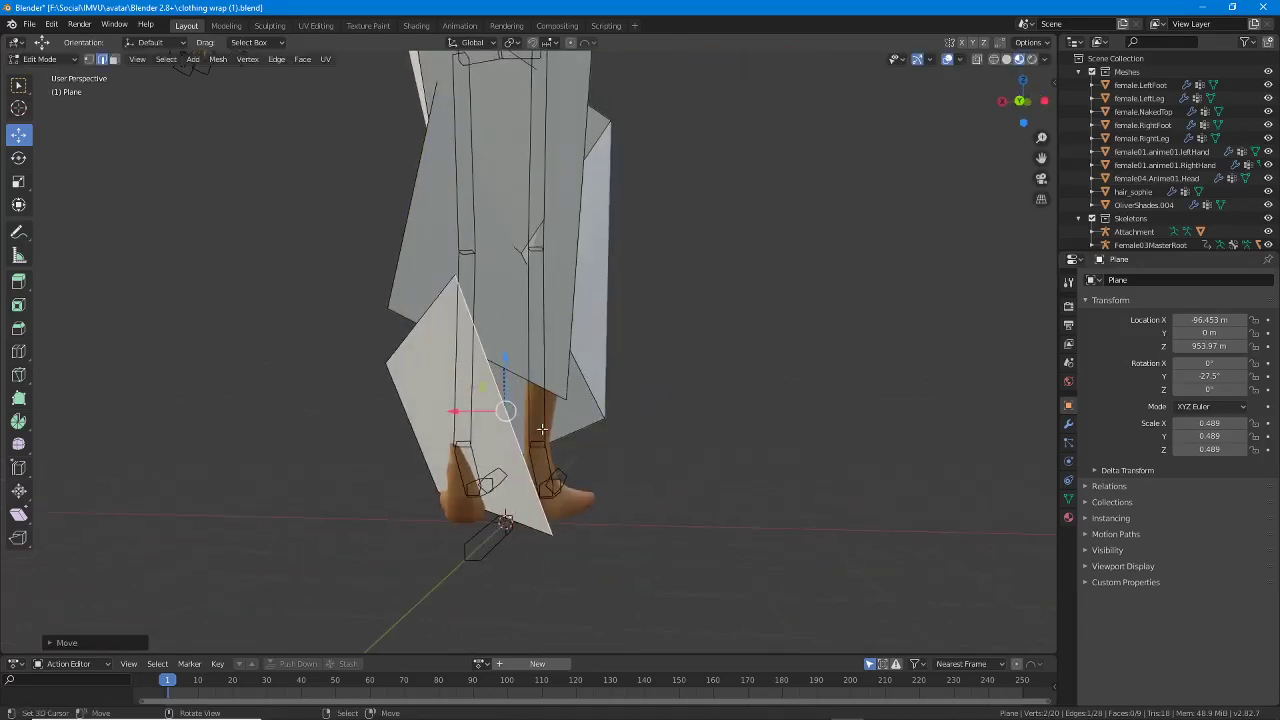
pyautogui.press('r')
pyautogui.click(495, 527)
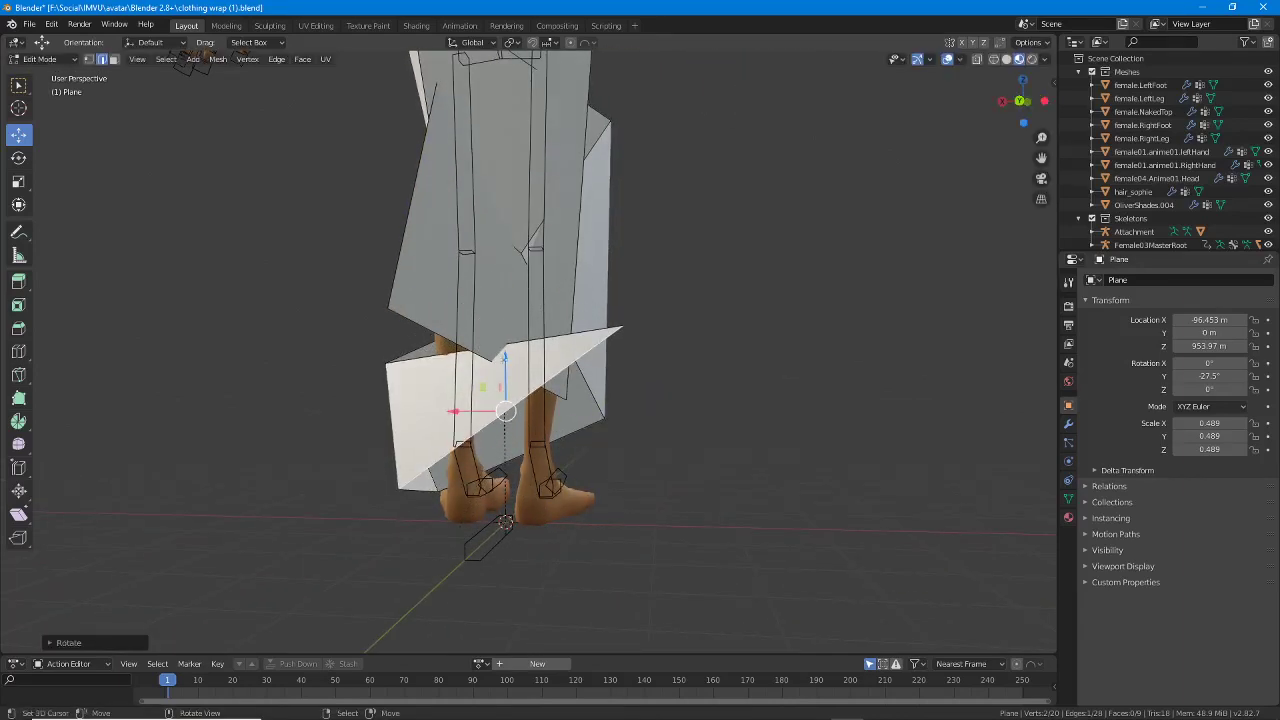
pyautogui.moveTo(505, 357); pyautogui.dragTo(506, 427)
# Rotate the strip's edge beside the left ankle to align it with the slanted end section.
pyautogui.moveTo(380, 451); pyautogui.dragTo(516, 401, button='middle')
pyautogui.rightClick(467, 424)
pyautogui.press('r')
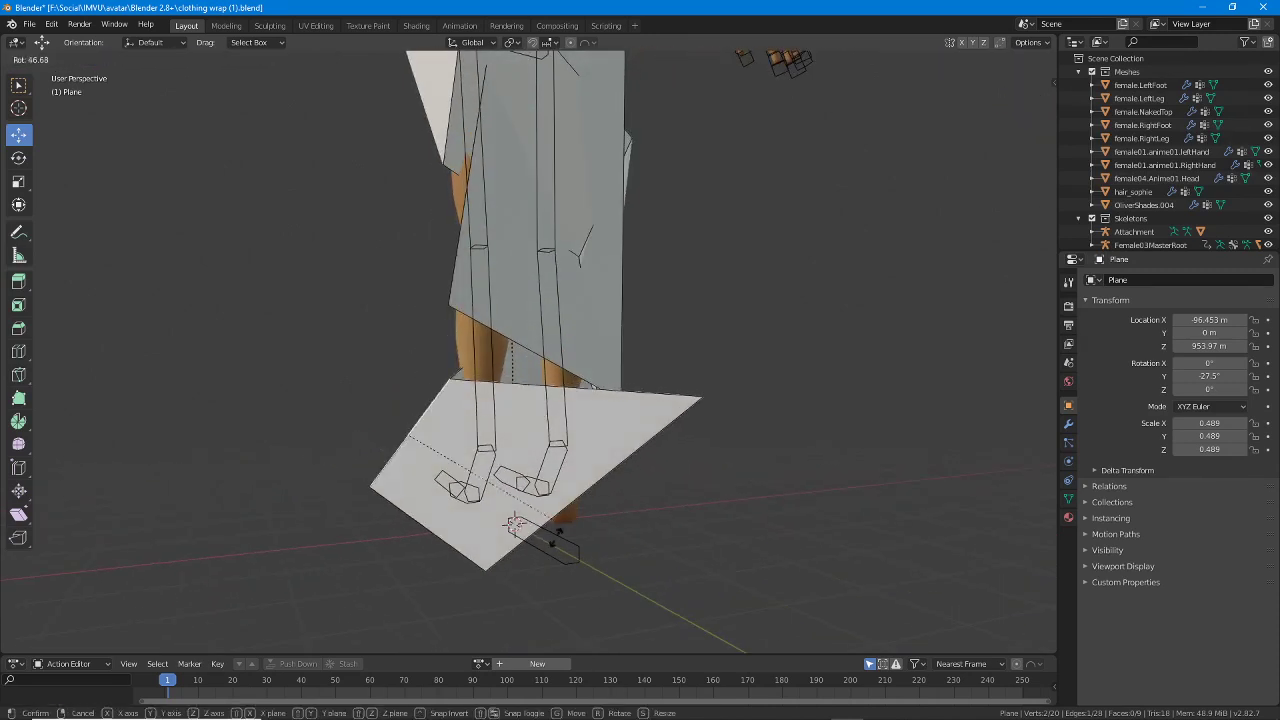
pyautogui.click(529, 565)
pyautogui.moveTo(529, 565); pyautogui.dragTo(637, 505, button='middle')
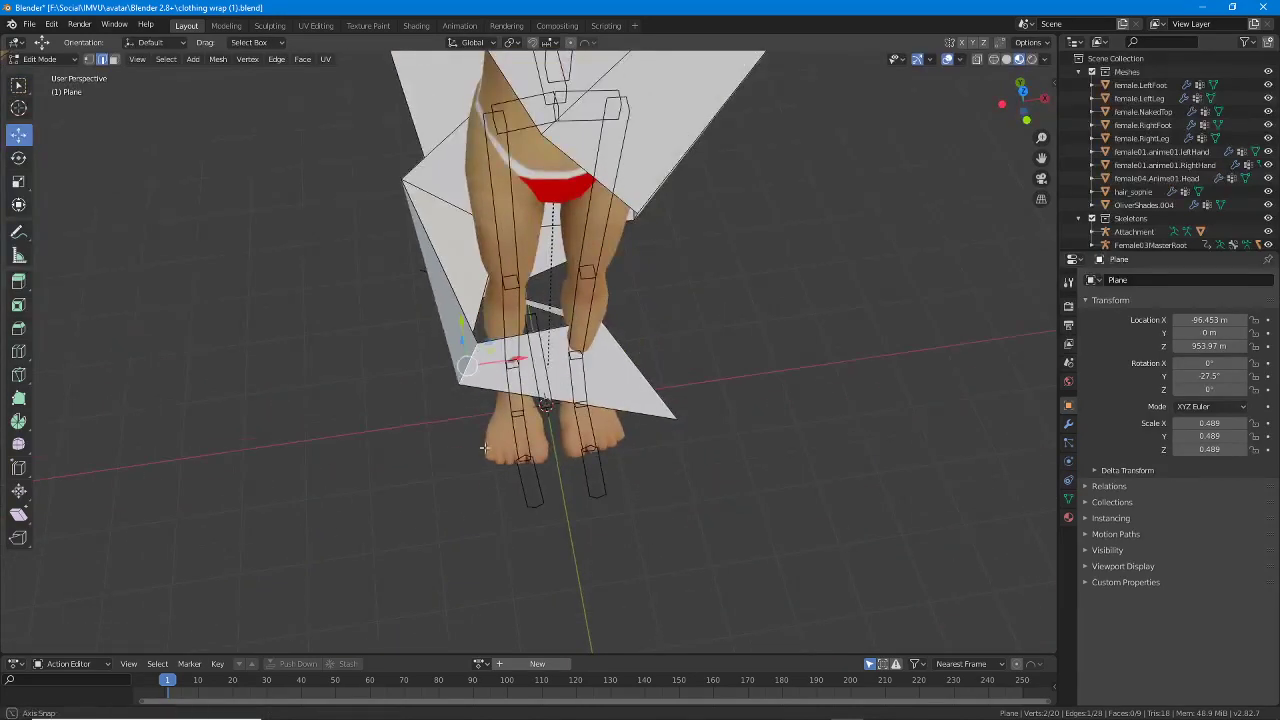
# Rotate the strip's edge beside the right shin, and reposition it around the front of the leg.
pyautogui.moveTo(484, 447); pyautogui.dragTo(414, 360, button='middle')
pyautogui.press('r')
pyautogui.click(535, 333)
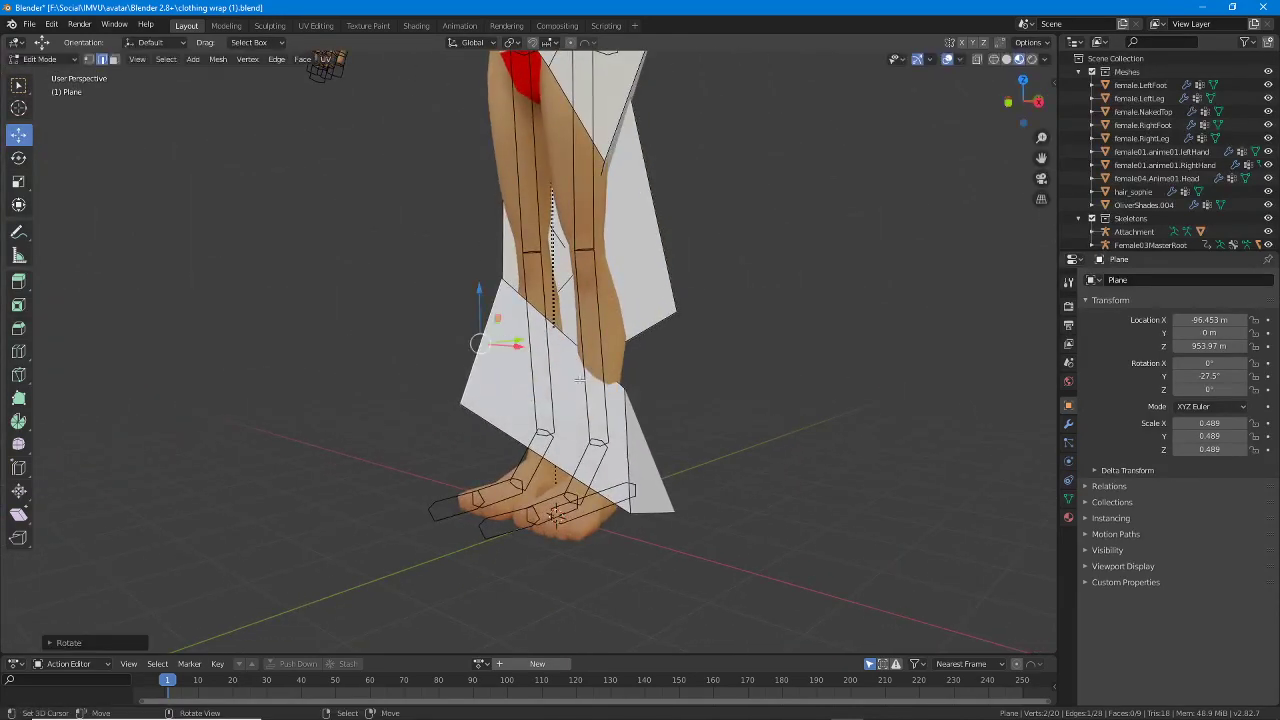
pyautogui.moveTo(535, 333); pyautogui.dragTo(481, 433, button='middle')
pyautogui.press('g')
pyautogui.click(545, 512)
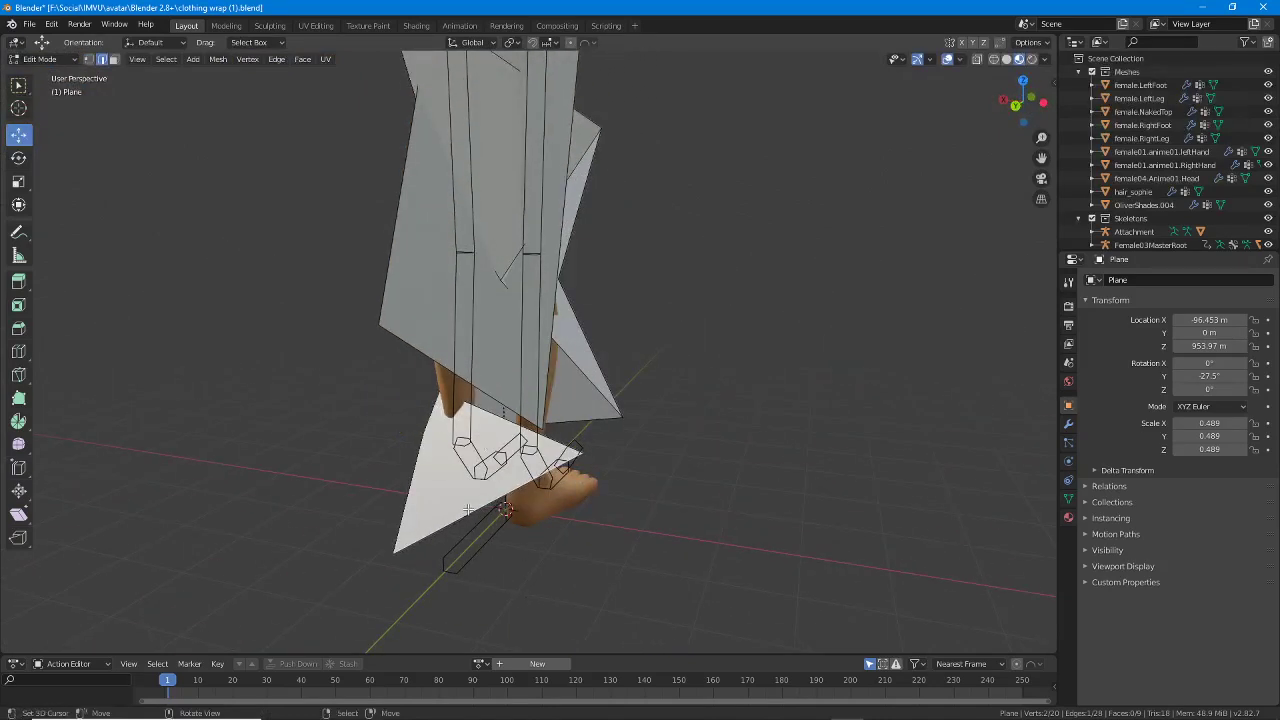
# Move the strip's end edge outward behind the left heel, and rotate it until it runs nearly level with the ground.
pyautogui.moveTo(467, 510); pyautogui.dragTo(723, 531, button='middle')
pyautogui.press('g')
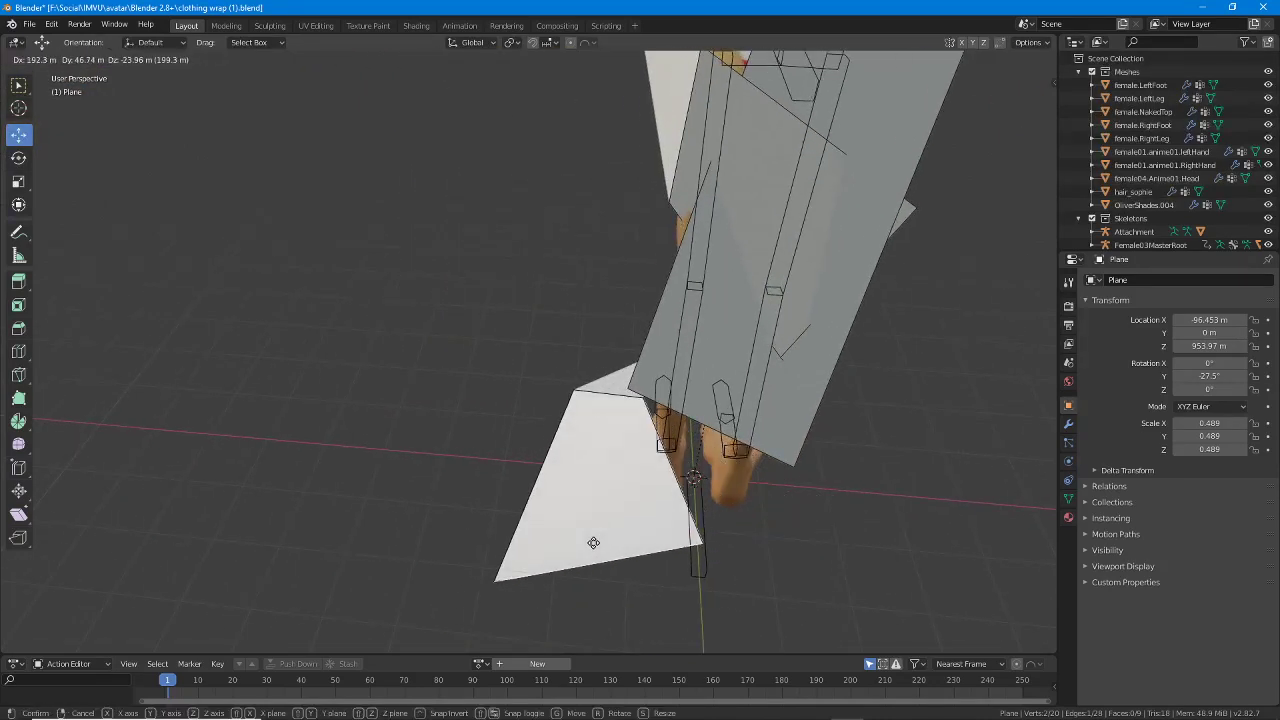
pyautogui.click(590, 543)
pyautogui.moveTo(631, 497); pyautogui.dragTo(660, 446, button='middle')
pyautogui.press('g')
pyautogui.click(671, 483)
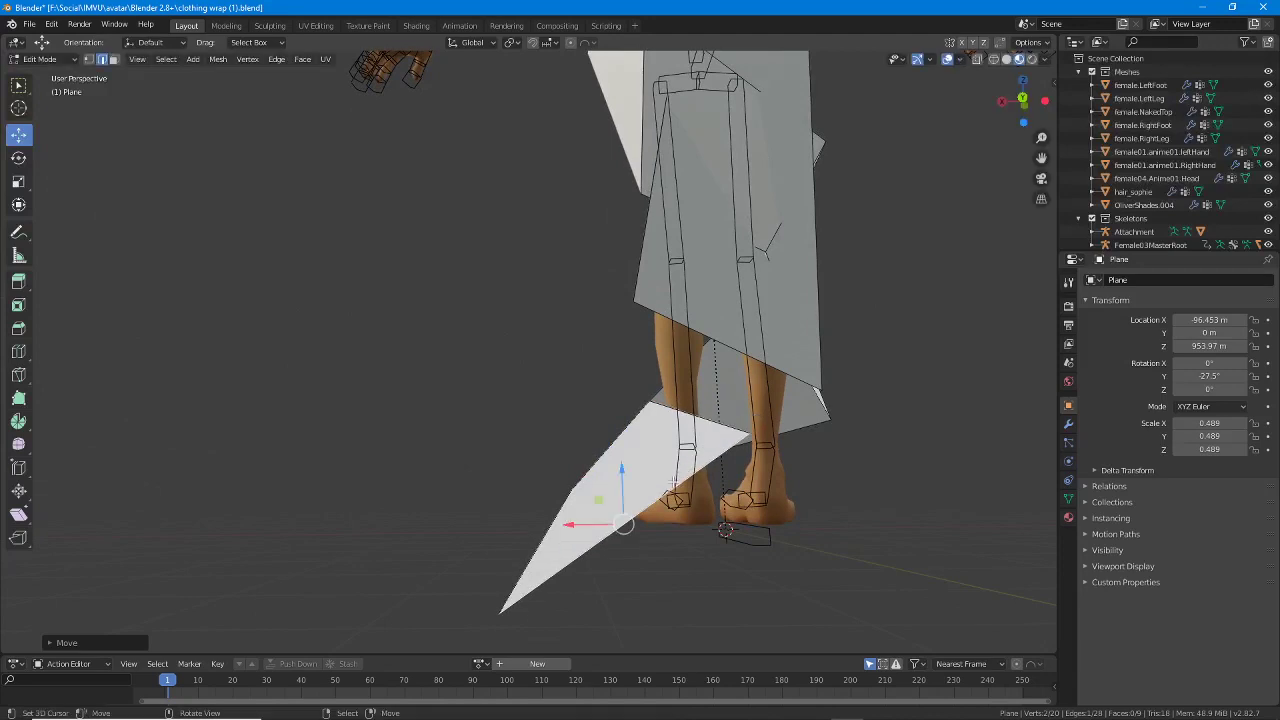
pyautogui.press('r')
pyautogui.click(755, 540)
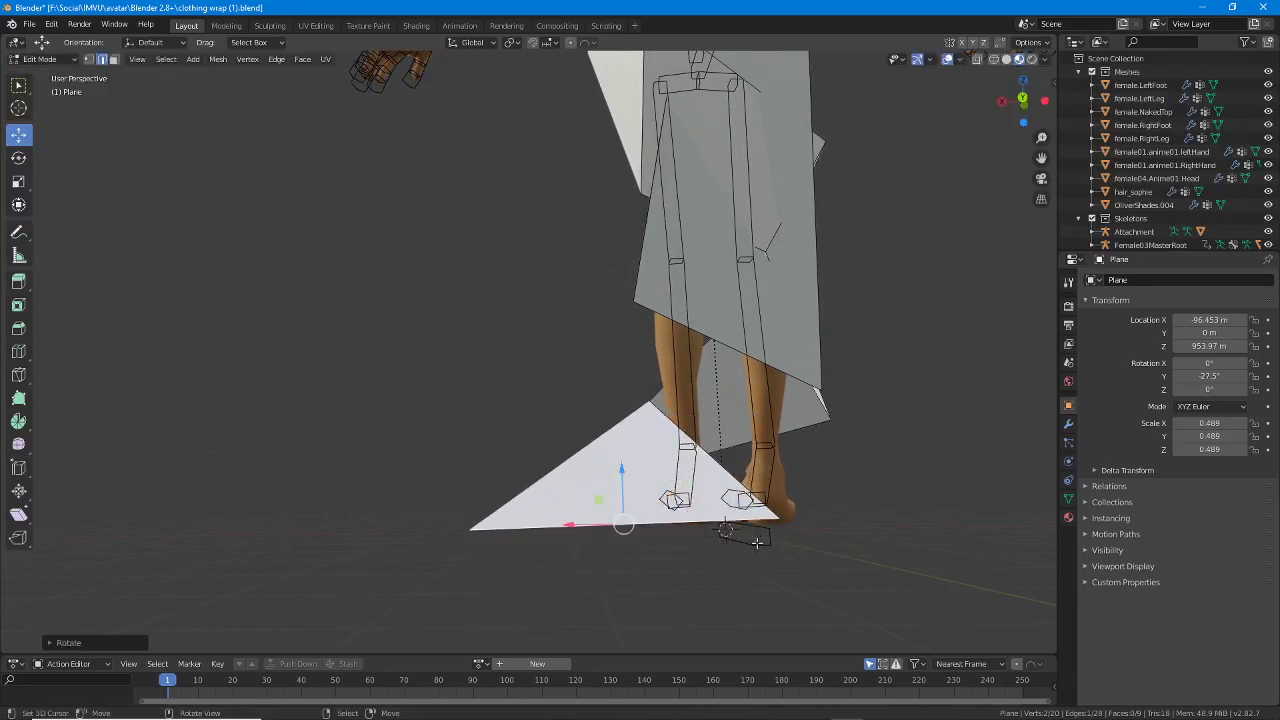
pyautogui.moveTo(755, 540); pyautogui.dragTo(764, 482, button='middle')
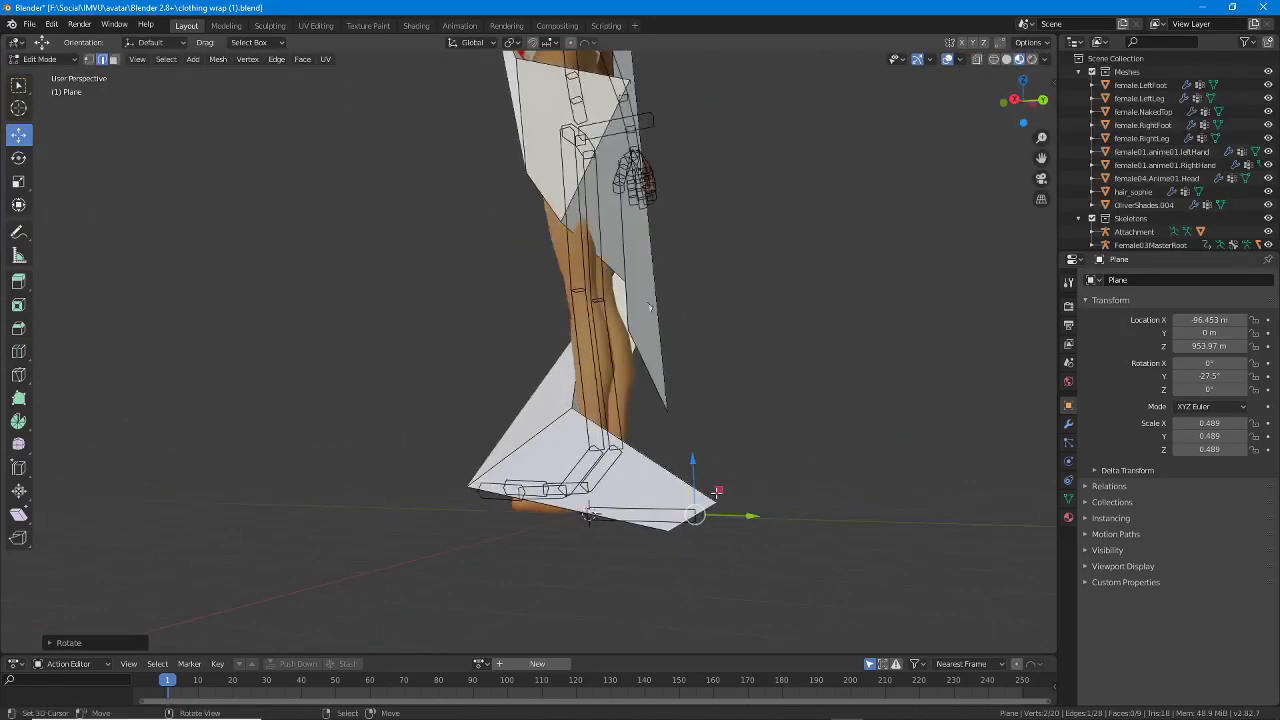
pyautogui.press('g')
pyautogui.click(711, 487)
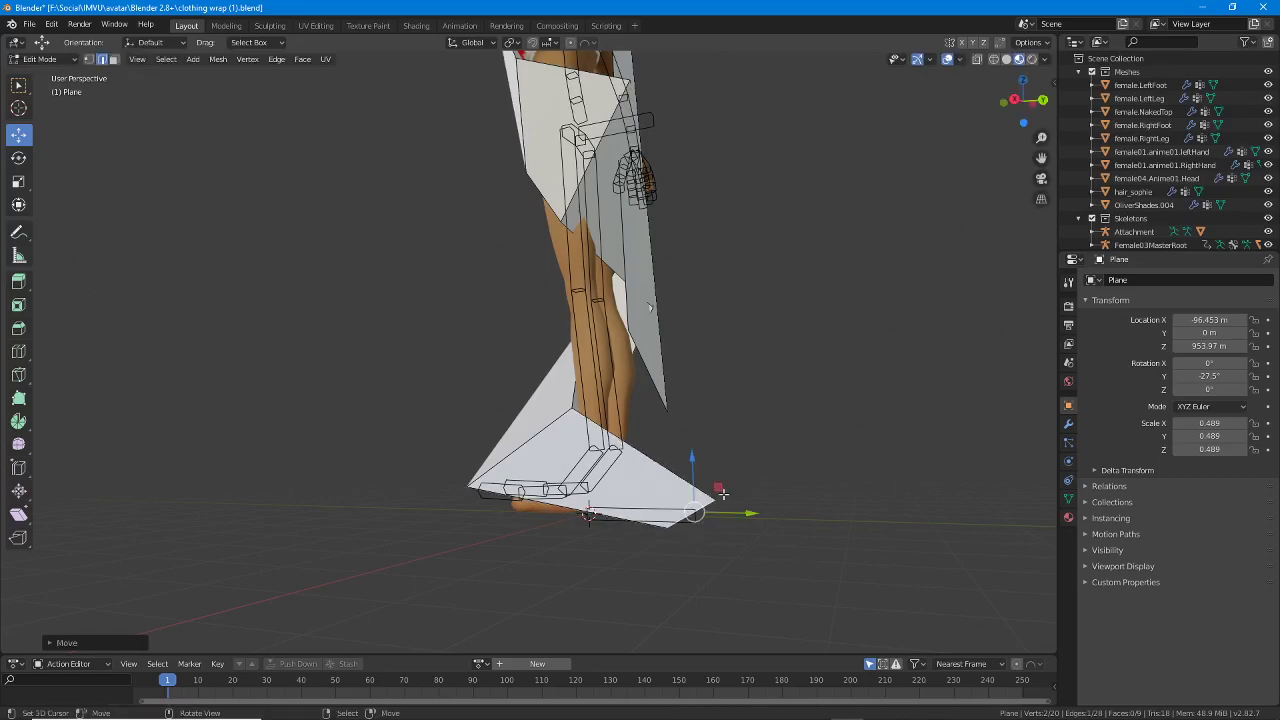
# Raise the strip's edge at the left side of the waist along the front of the torso.
pyautogui.moveTo(711, 487); pyautogui.dragTo(755, 484, button='middle')
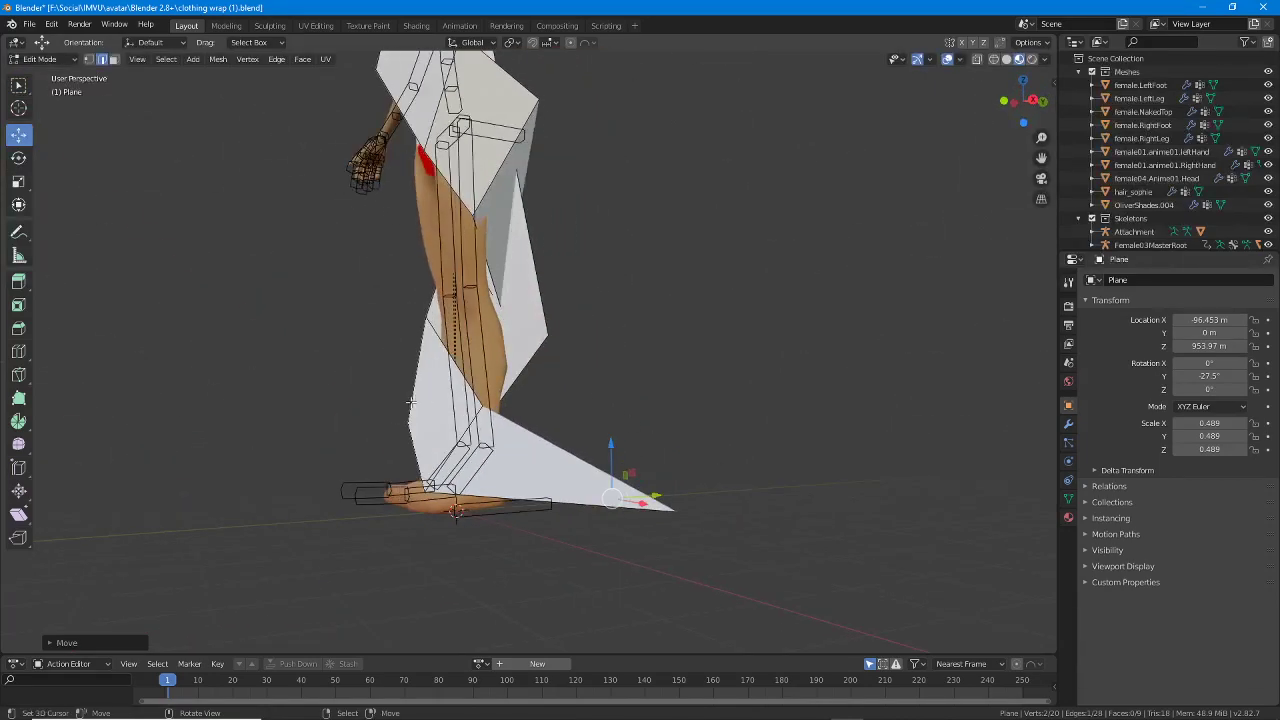
pyautogui.moveTo(410, 400); pyautogui.dragTo(512, 403, button='middle')
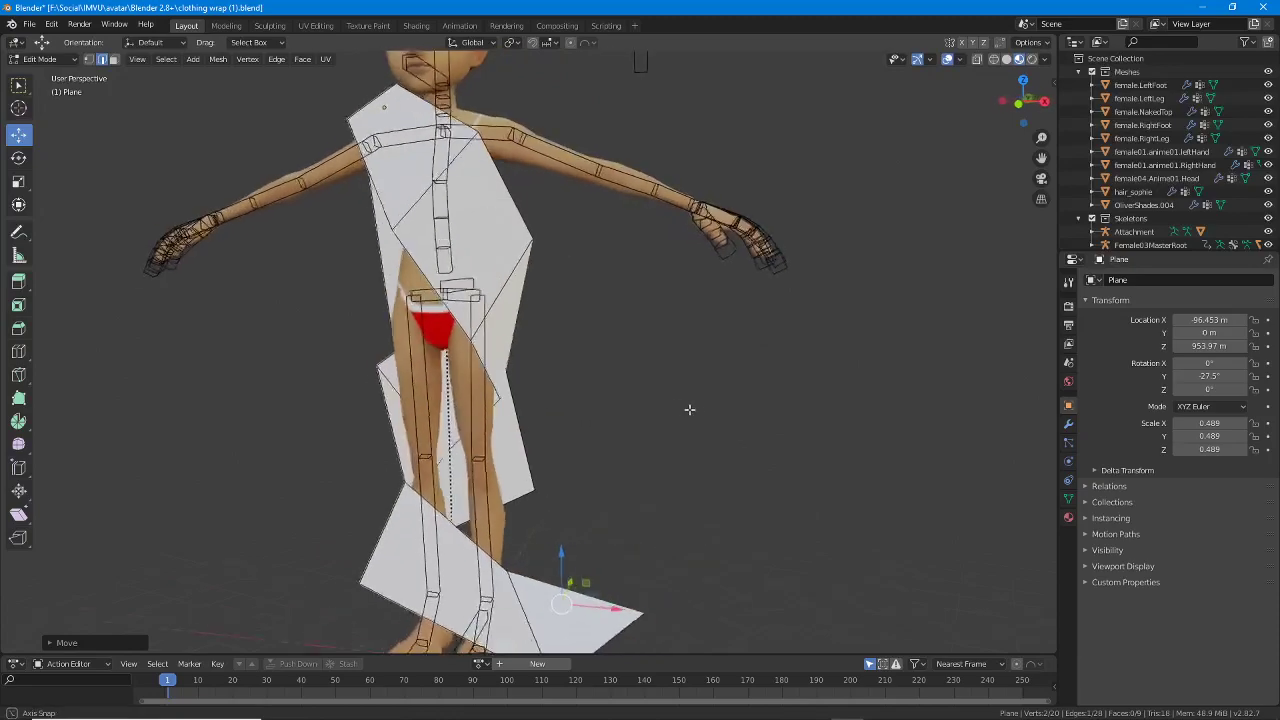
pyautogui.moveTo(487, 349); pyautogui.dragTo(533, 349, button='middle')
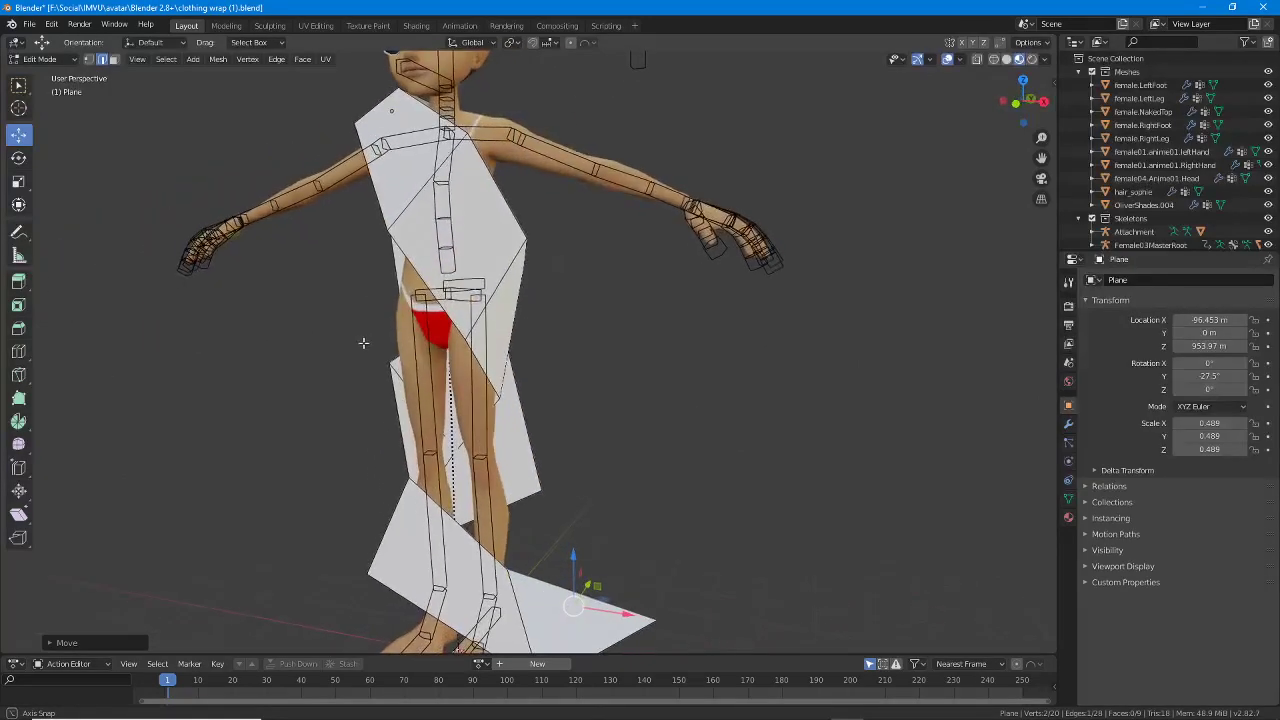
pyautogui.moveTo(365, 345)
pyautogui.mouseDown(button='middle')
pyautogui.moveTo(471, 341)
pyautogui.moveTo(369, 343)
pyautogui.moveTo(385, 338)
pyautogui.mouseUp(button='middle')
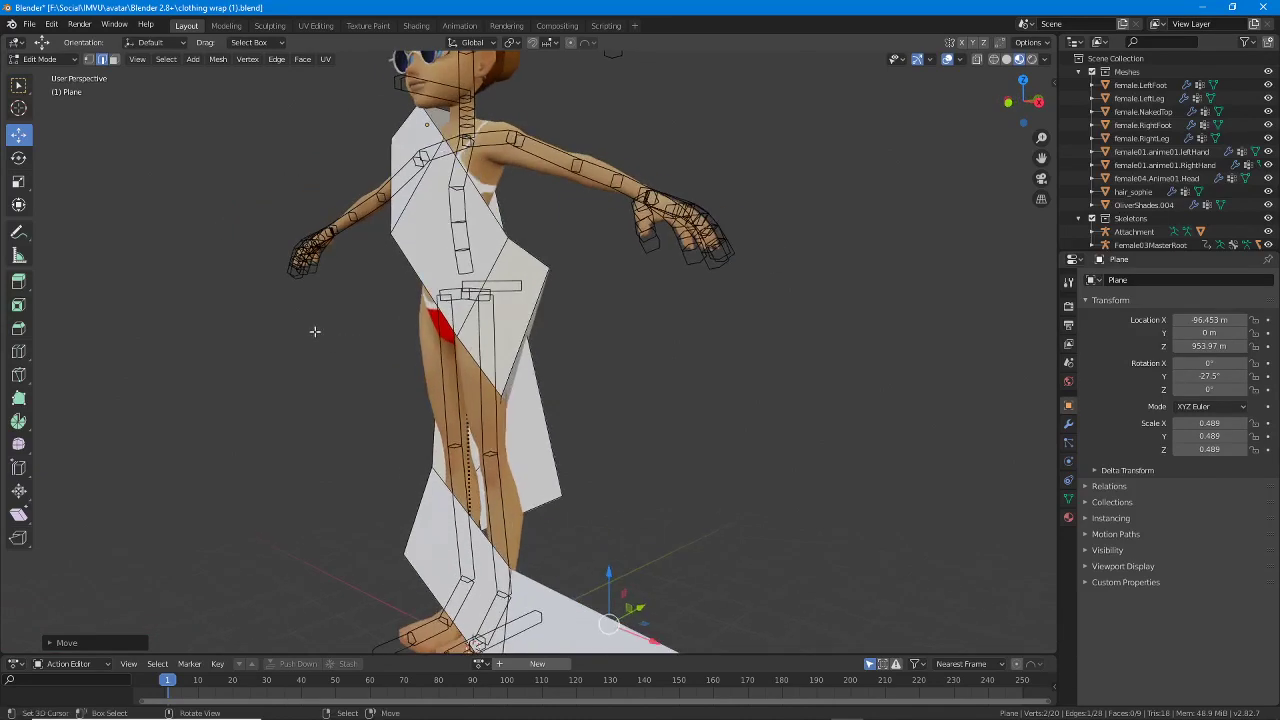
pyautogui.moveTo(440, 337); pyautogui.dragTo(509, 348, button='middle')
pyautogui.moveTo(604, 338); pyautogui.dragTo(491, 349, button='middle')
pyautogui.scroll(3, 588, 376)
pyautogui.moveTo(432, 379); pyautogui.dragTo(616, 425, button='middle')
pyautogui.press('g')
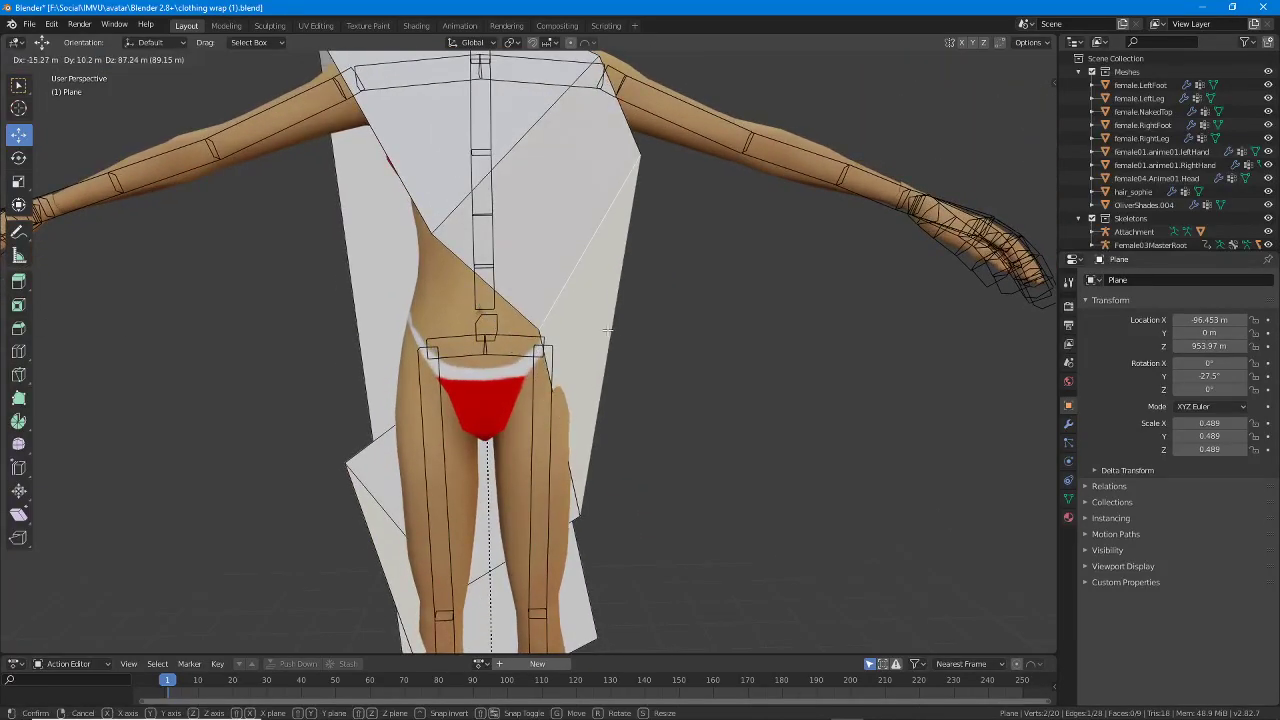
pyautogui.click(608, 330)
# Raise the strip's edge behind the left hip, then rotate it upright and scale it down.
pyautogui.moveTo(608, 330); pyautogui.dragTo(408, 342, button='middle')
pyautogui.click(589, 375)
pyautogui.press('g')
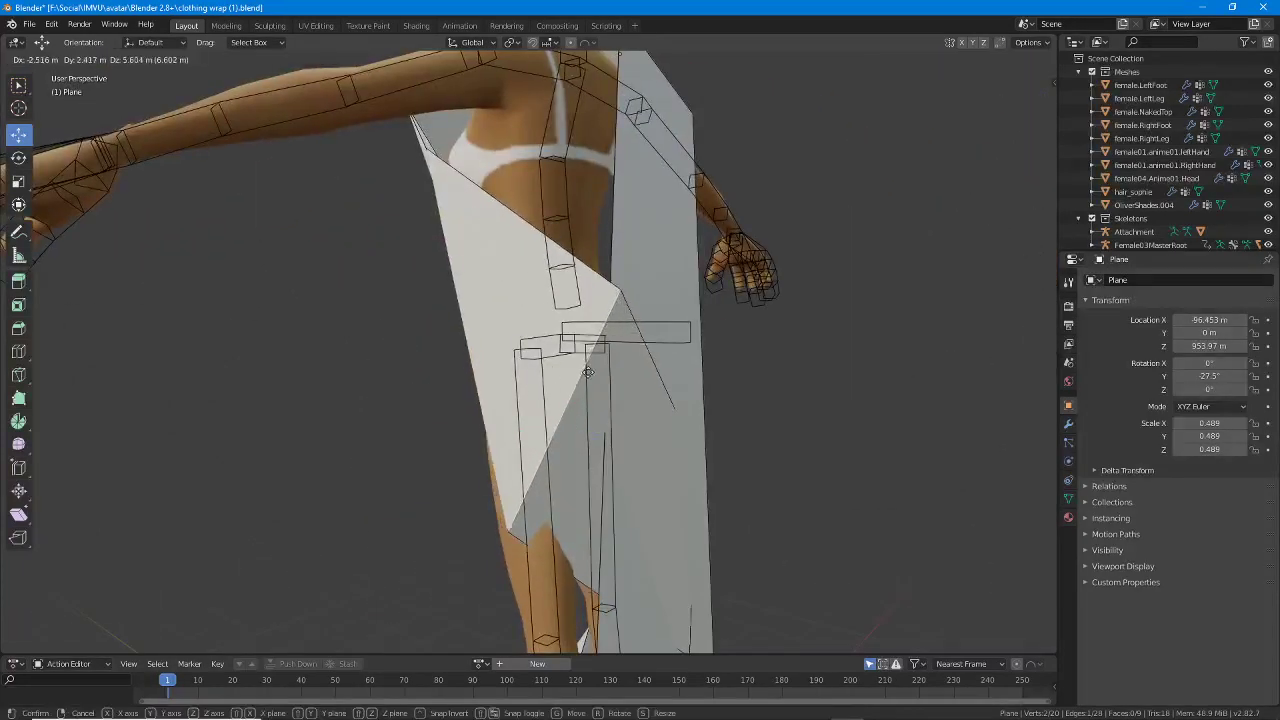
pyautogui.click(596, 268)
pyautogui.moveTo(596, 268); pyautogui.dragTo(743, 369, button='middle')
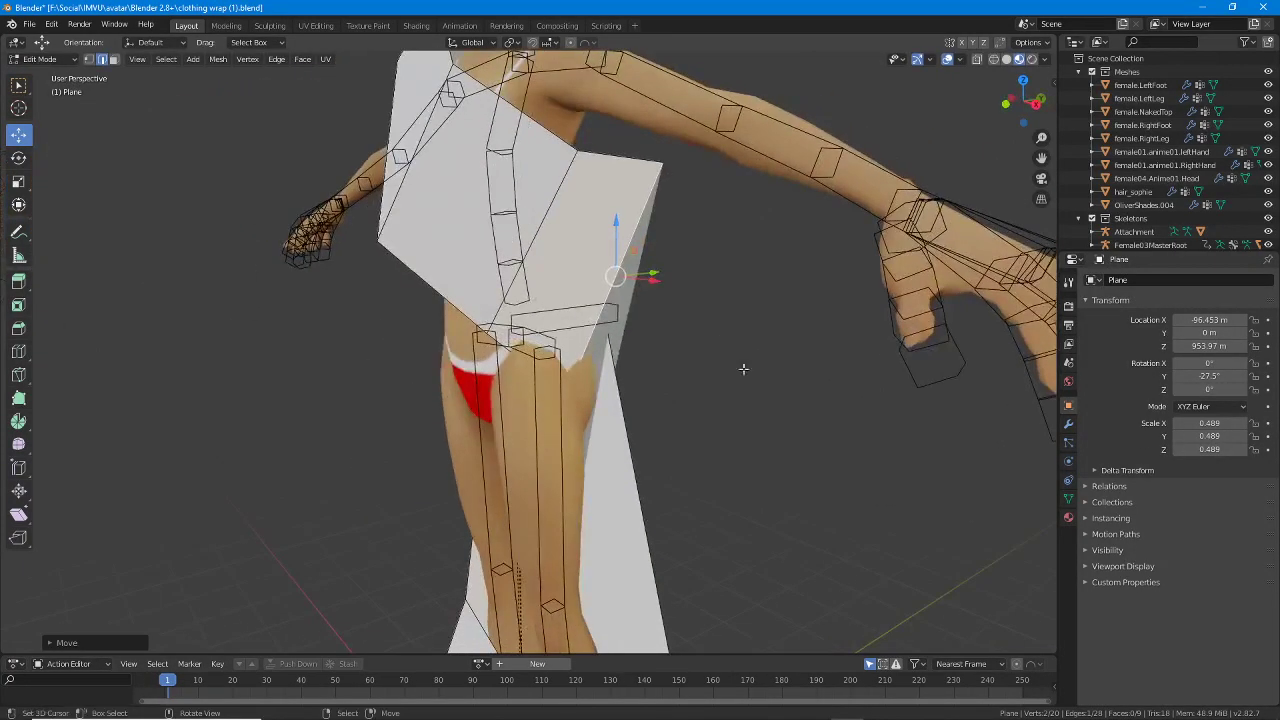
pyautogui.press('r')
pyautogui.click(740, 312)
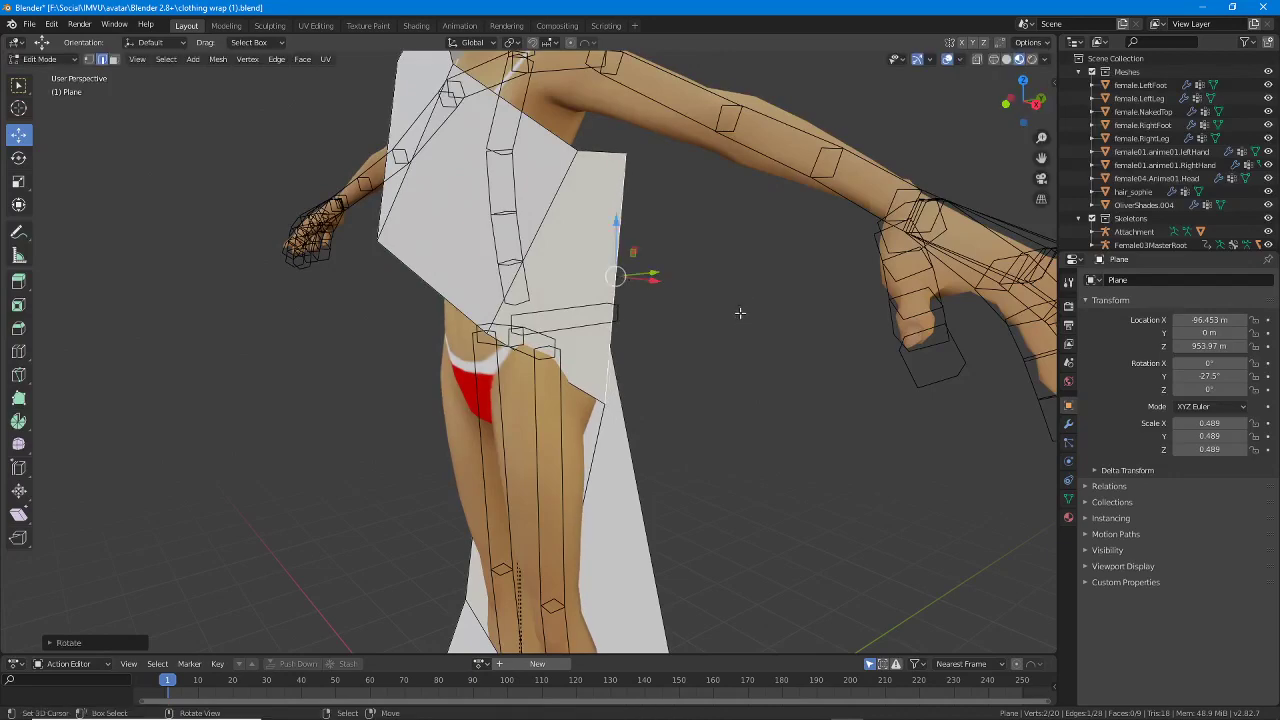
pyautogui.press('s')
pyautogui.click(698, 340)
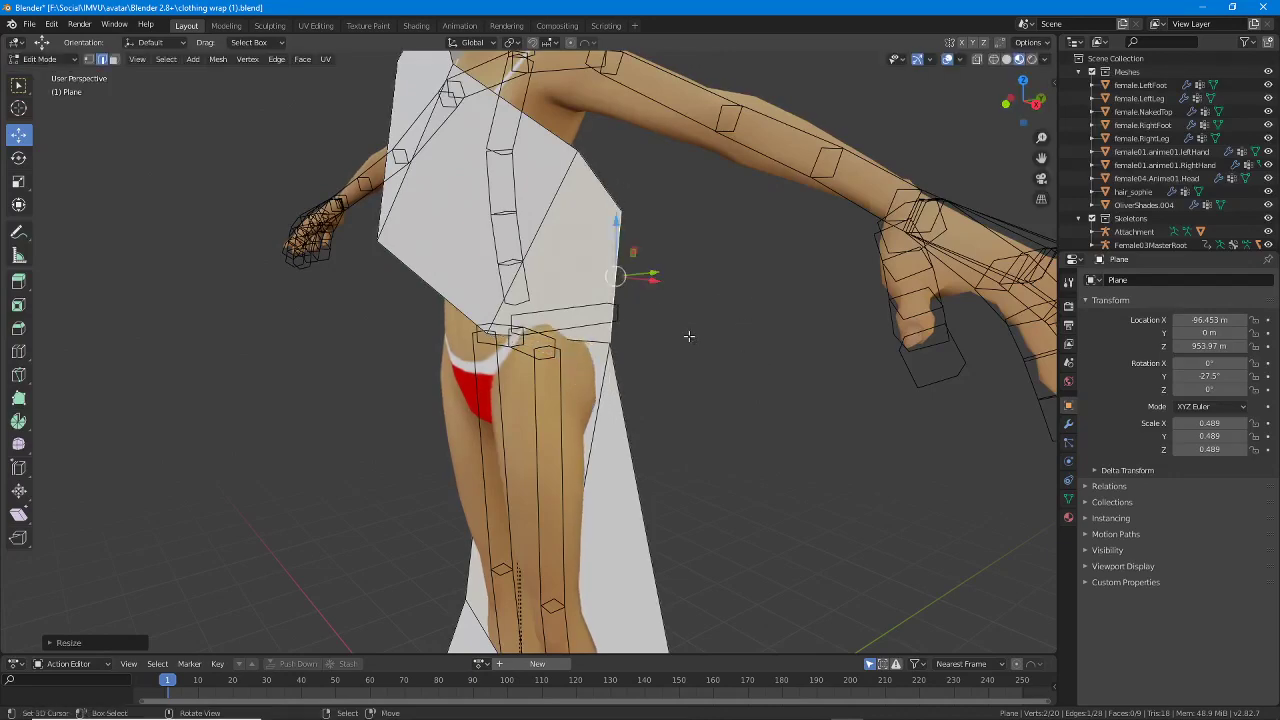
# Move the strip's edge across the back of the hips, and reposition it towards the right hip.
pyautogui.moveTo(698, 340); pyautogui.dragTo(670, 612, button='middle')
pyautogui.moveTo(594, 334); pyautogui.dragTo(391, 508, button='middle')
pyautogui.press('g')
pyautogui.click(531, 322)
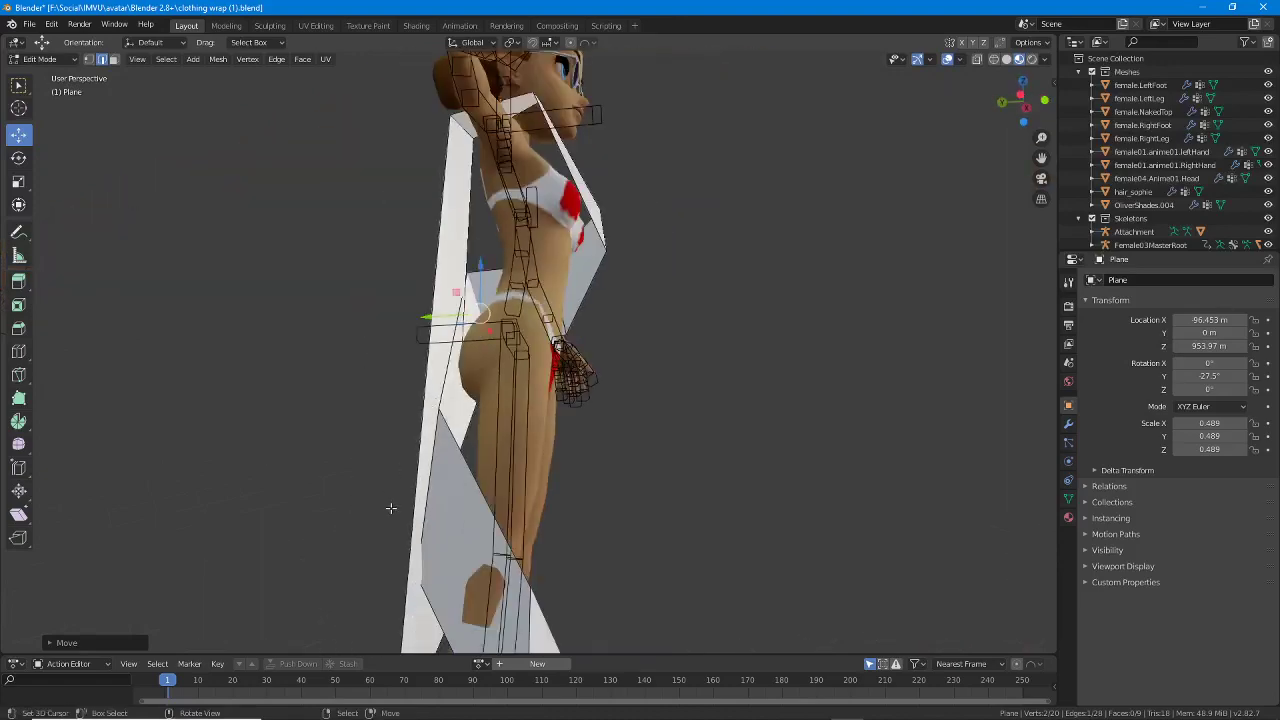
pyautogui.moveTo(431, 468); pyautogui.dragTo(500, 490, button='middle')
pyautogui.press('g')
pyautogui.click(572, 346)
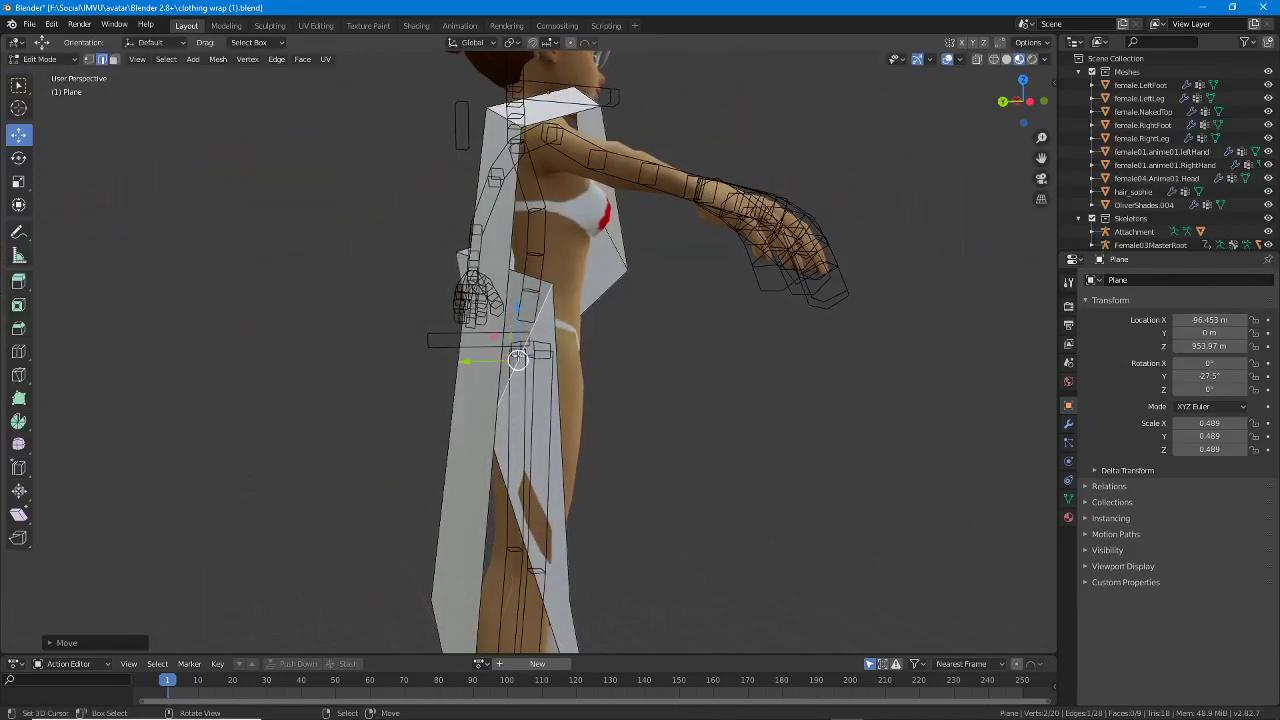
# Fine-tune the position of the strip's edge at the hips from both sides so it follows the body.
pyautogui.moveTo(560, 362)
pyautogui.mouseDown(button='middle')
pyautogui.moveTo(796, 372)
pyautogui.moveTo(572, 380)
pyautogui.mouseUp(button='middle')
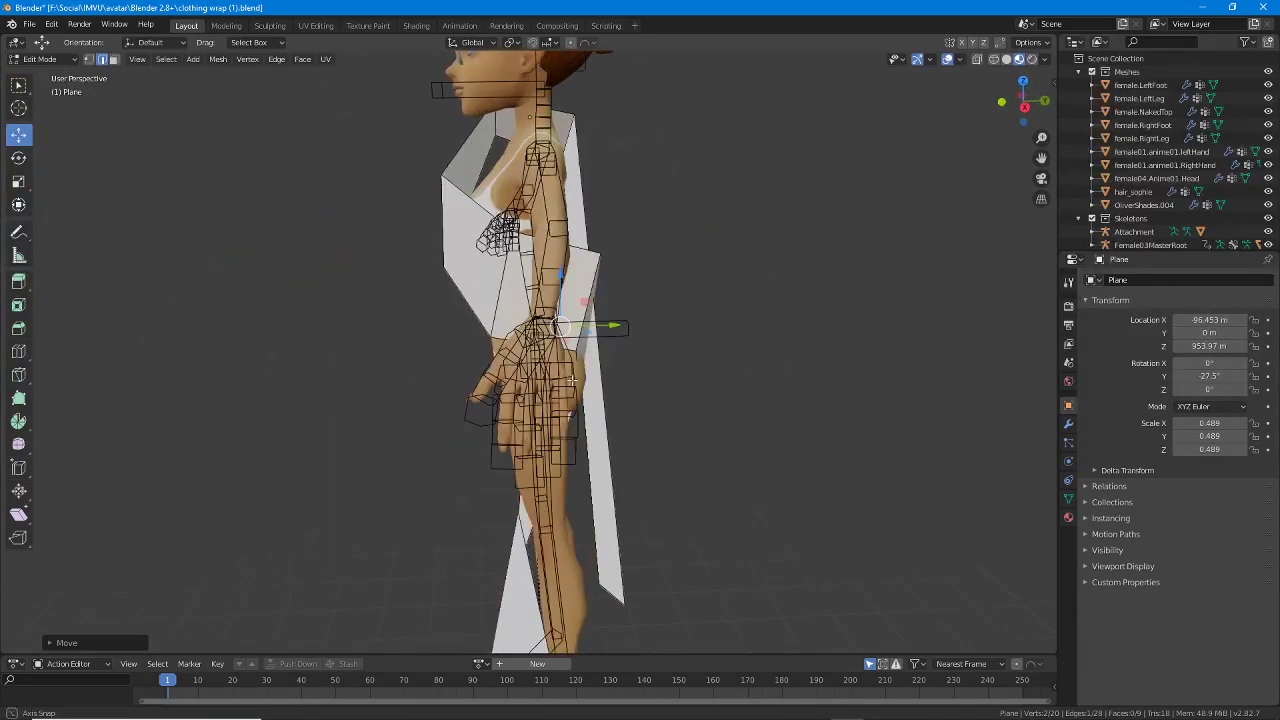
pyautogui.press('g')
pyautogui.click(613, 344)
pyautogui.moveTo(637, 337); pyautogui.dragTo(420, 372, button='middle')
pyautogui.press('g')
pyautogui.click(600, 352)
pyautogui.moveTo(620, 350); pyautogui.dragTo(440, 338, button='middle')
pyautogui.moveTo(505, 377); pyautogui.dragTo(450, 375, button='middle')
pyautogui.press('g')
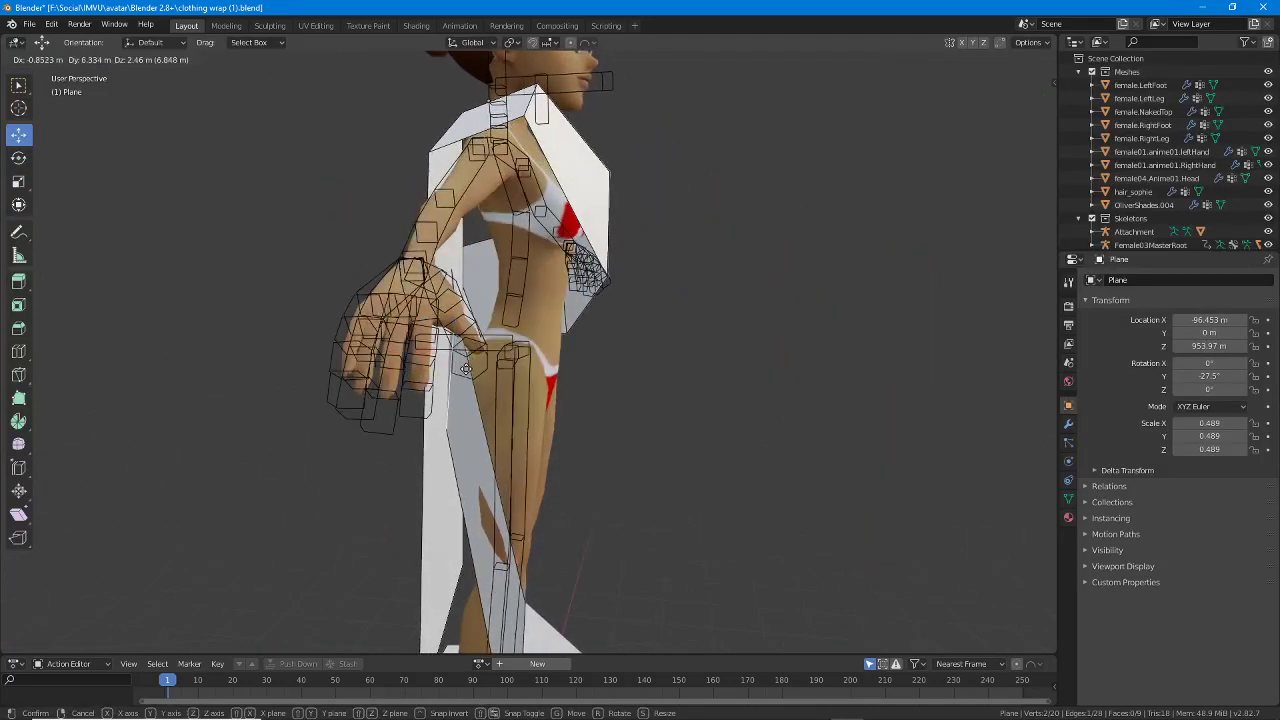
pyautogui.click(594, 520)
# Raise the strip's edge from the right shin to beside the right thigh, and rotate it to follow the wrap.
pyautogui.moveTo(535, 436); pyautogui.dragTo(460, 436, button='middle')
pyautogui.press('g')
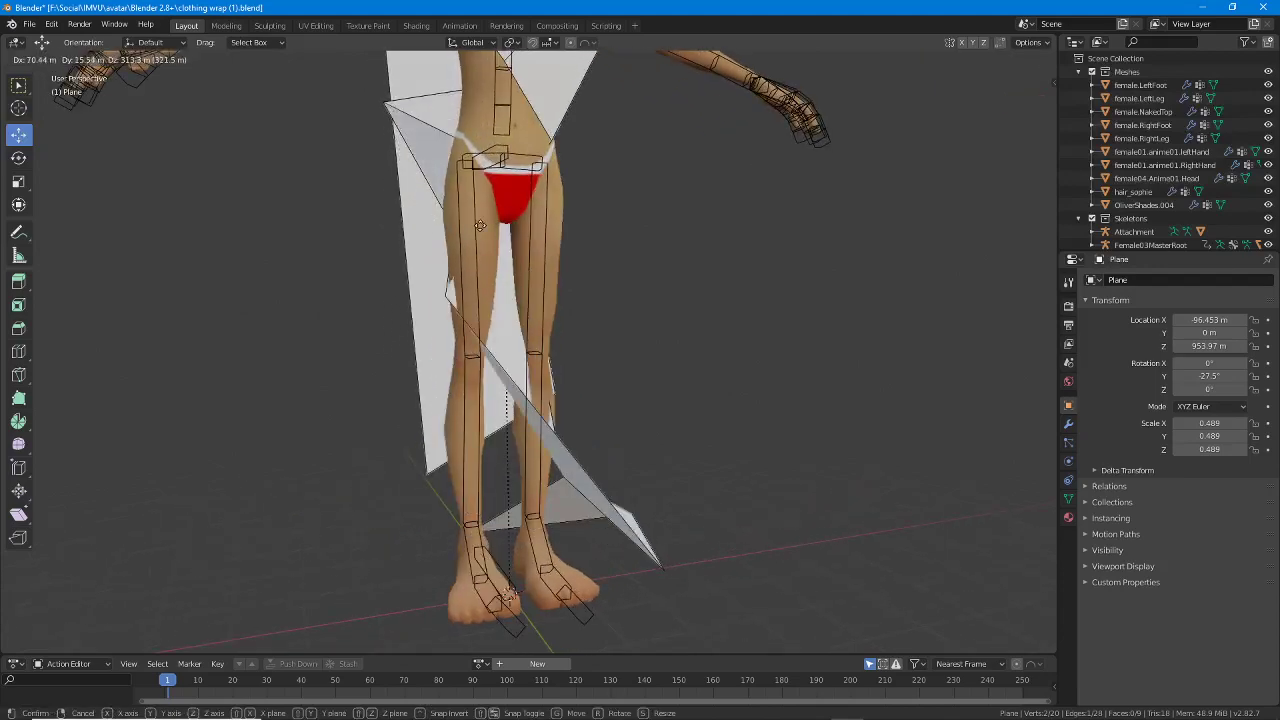
pyautogui.click(500, 210)
pyautogui.moveTo(860, 300); pyautogui.dragTo(717, 294, button='middle')
pyautogui.press('g')
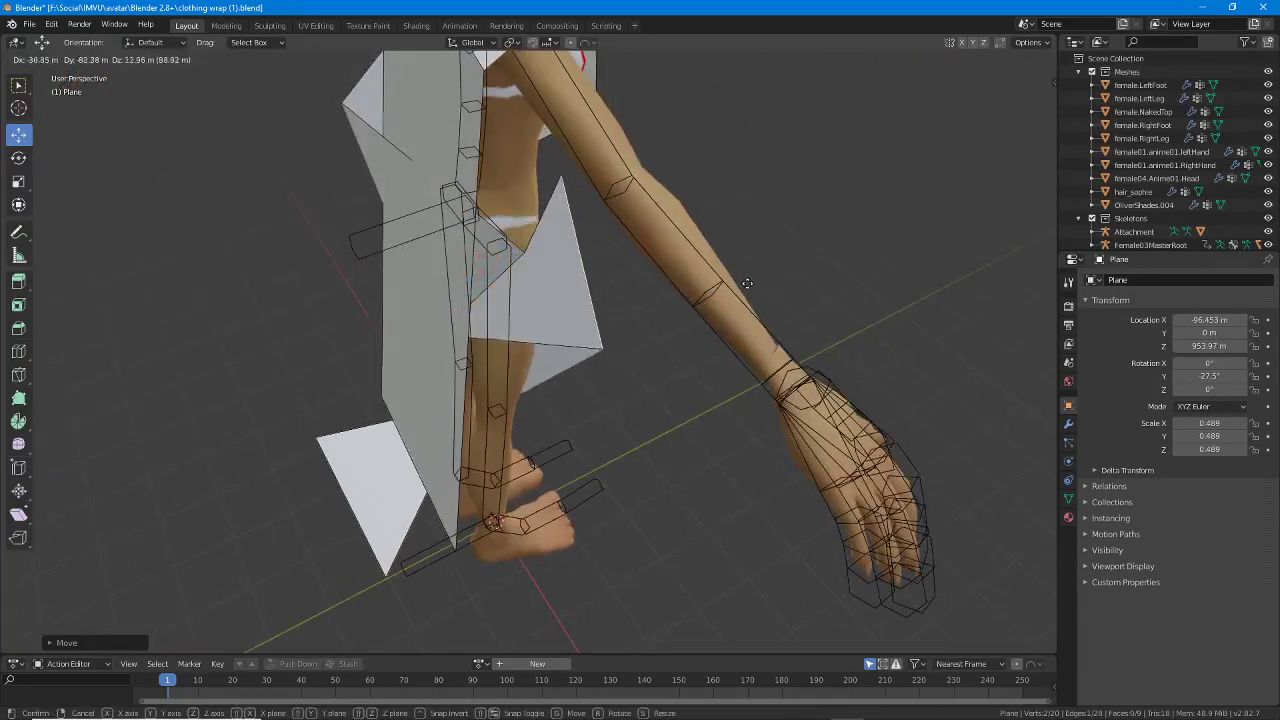
pyautogui.click(747, 284)
pyautogui.moveTo(514, 265); pyautogui.dragTo(624, 376, button='middle')
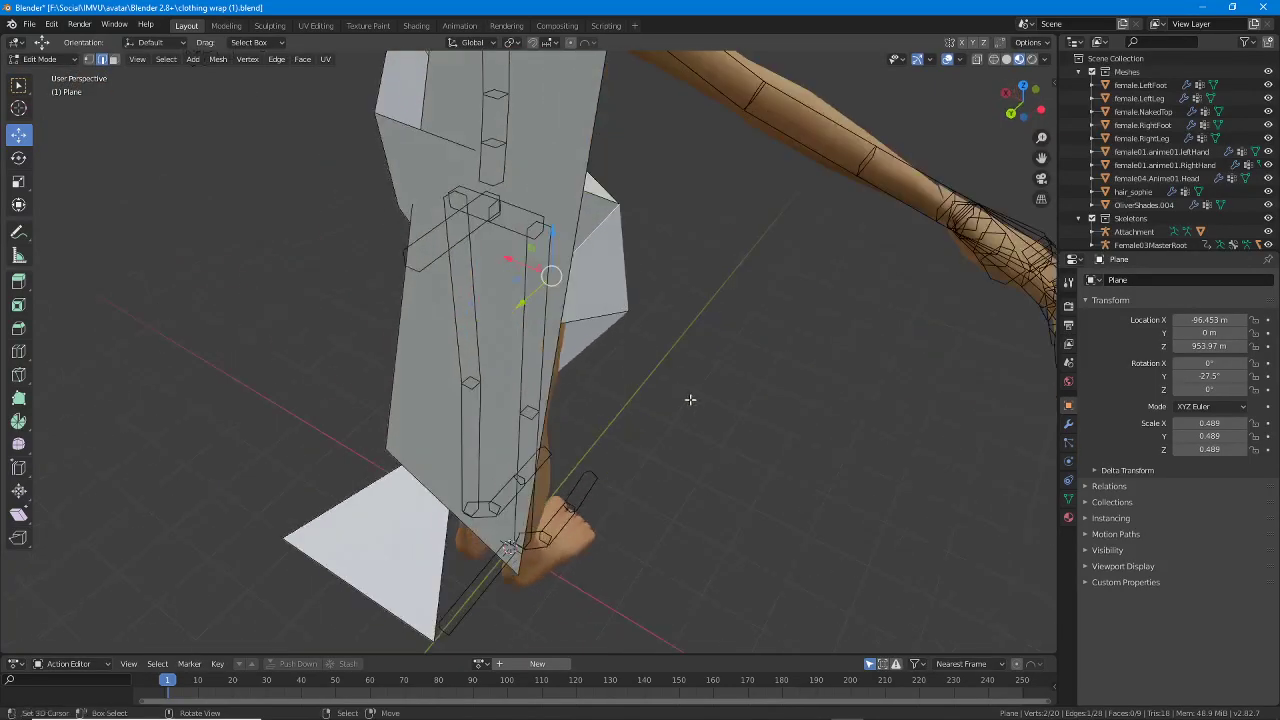
pyautogui.moveTo(690, 400); pyautogui.dragTo(731, 391, button='middle')
pyautogui.press('r')
pyautogui.click(727, 297)
pyautogui.moveTo(769, 320); pyautogui.dragTo(497, 271, button='middle')
pyautogui.moveTo(587, 443); pyautogui.dragTo(630, 478, button='middle')
pyautogui.press('e')
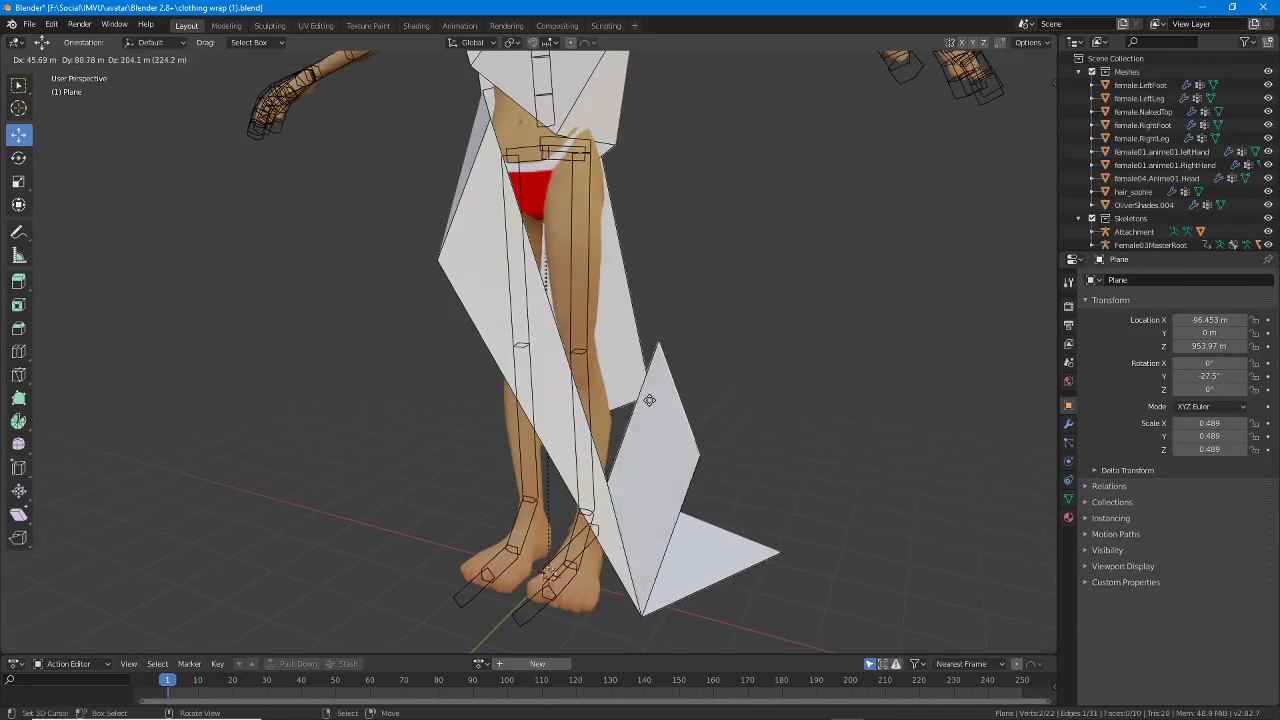
pyautogui.click(649, 408)
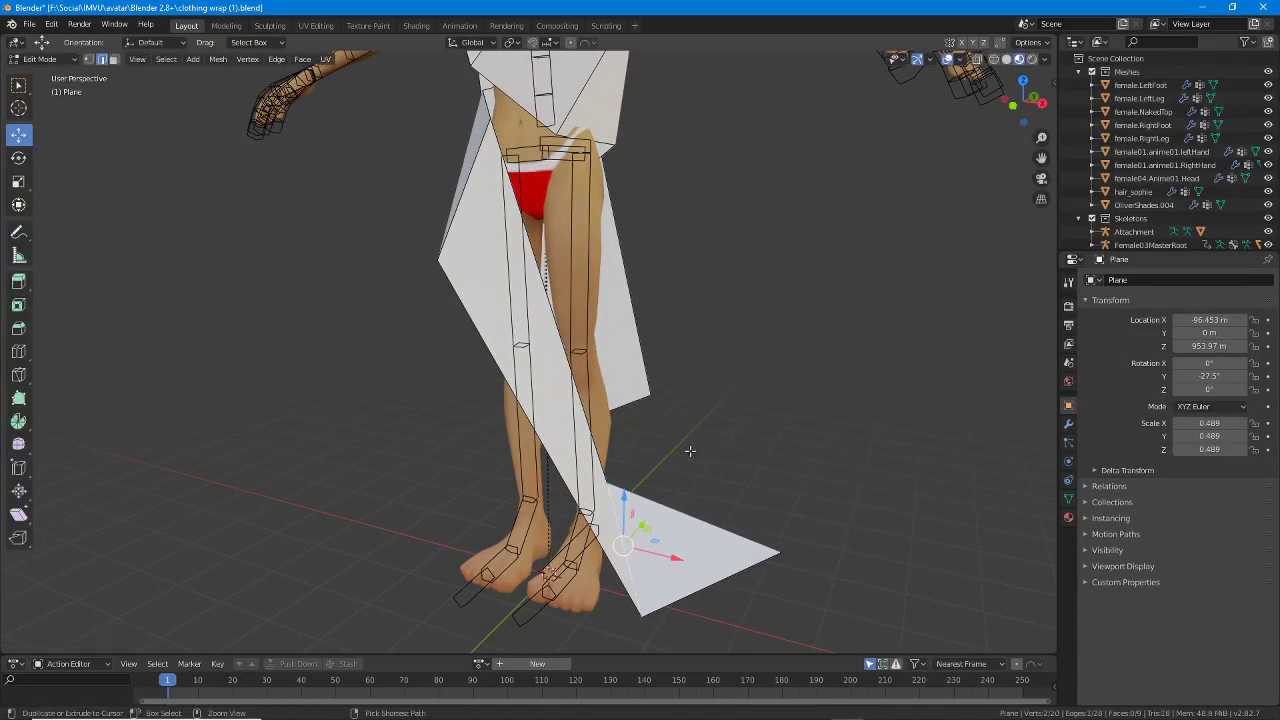
# Raise the strip's edge from the left ankle to beside the left hip, and rotate it to continue the wrap.
pyautogui.press('g')
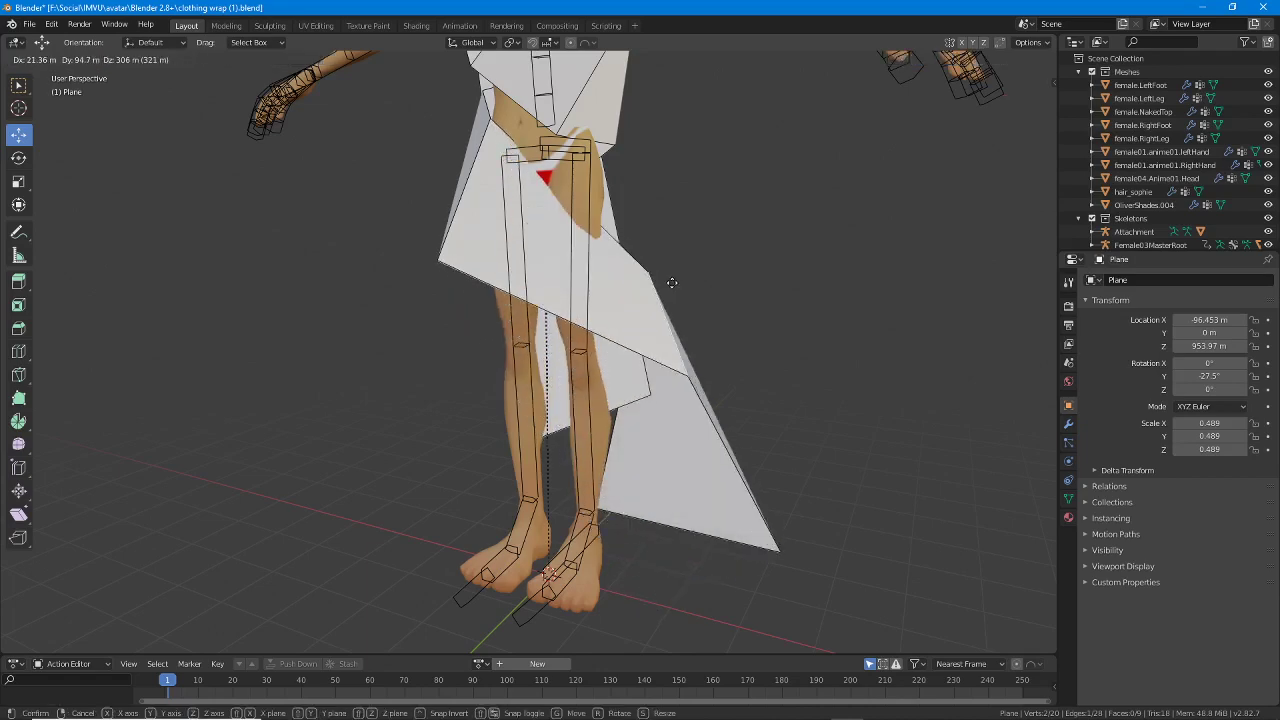
pyautogui.click(666, 257)
pyautogui.moveTo(666, 257); pyautogui.dragTo(492, 289, button='middle')
pyautogui.press('r')
pyautogui.click(631, 58)
# Rotate the strip's end edge near the feet, and raise it behind the thighs.
pyautogui.scroll(-2, 688, 249)
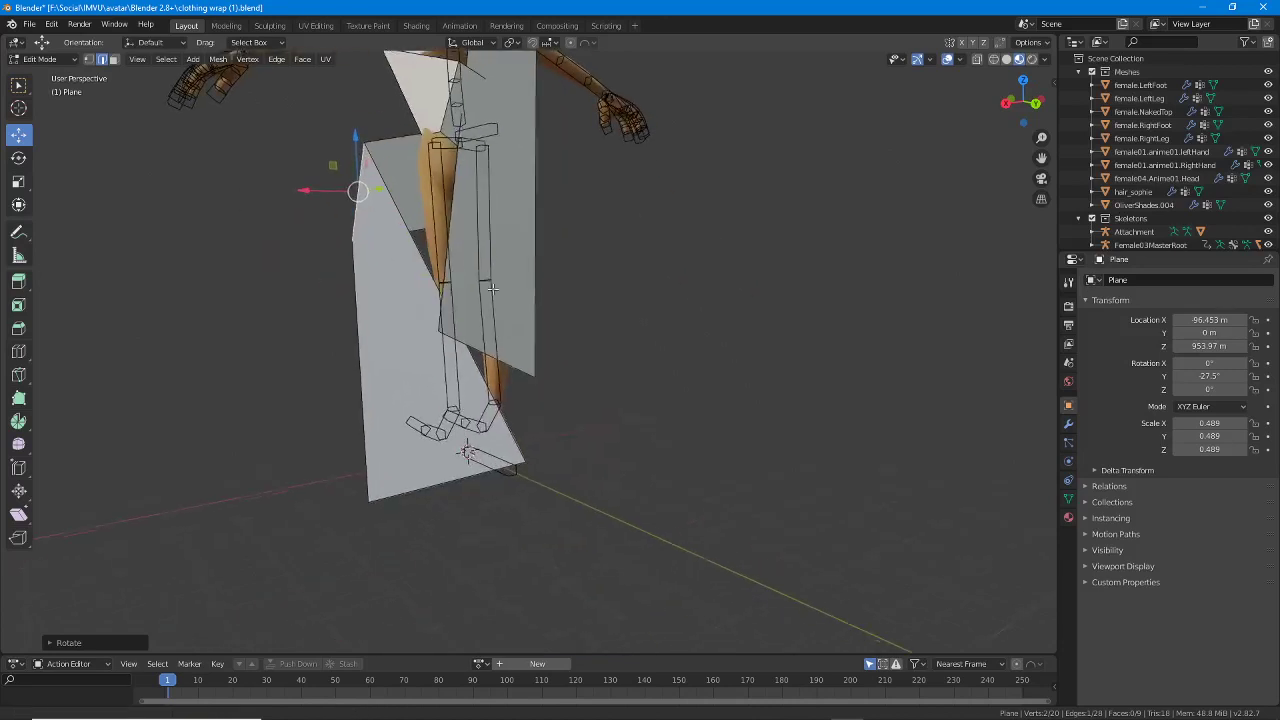
pyautogui.moveTo(477, 487); pyautogui.dragTo(501, 483)
pyautogui.moveTo(614, 491); pyautogui.dragTo(537, 482, button='middle')
pyautogui.press('r')
pyautogui.click(439, 351)
pyautogui.moveTo(439, 351); pyautogui.dragTo(785, 309, button='middle')
pyautogui.press('g')
pyautogui.click(403, 203)
pyautogui.press('g')
pyautogui.click(404, 231)
# Extrude the strip's end edge behind the thighs towards the right leg, and rotate the new edge.
pyautogui.scroll(3, 554, 433)
pyautogui.keyDown('shift'); pyautogui.moveTo(521, 231); pyautogui.dragTo(460, 488, button='middle'); pyautogui.keyUp('shift')
pyautogui.moveTo(550, 404); pyautogui.dragTo(485, 360, button='middle')
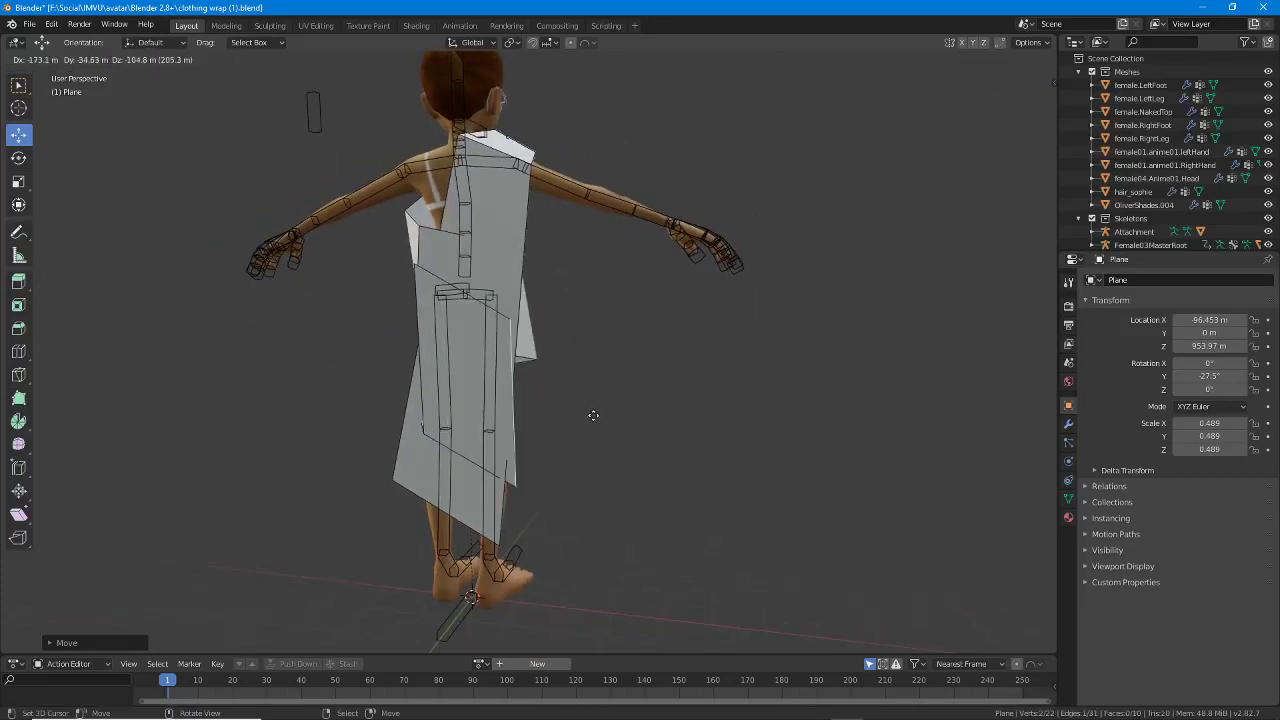
pyautogui.press('e')
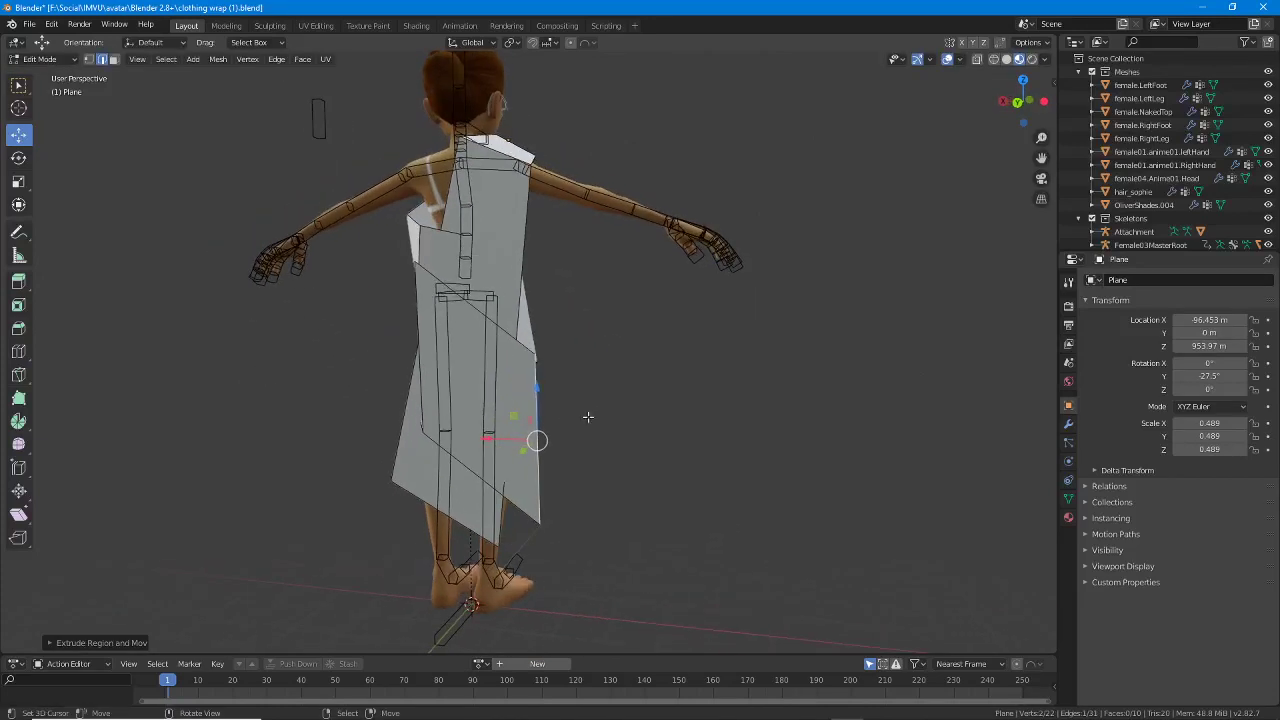
pyautogui.press('r')
pyautogui.click(637, 481)
# Extrude the strip's end edge forward around the outside of the right leg, and rotate the new edge.
pyautogui.moveTo(637, 481); pyautogui.dragTo(543, 443, button='middle')
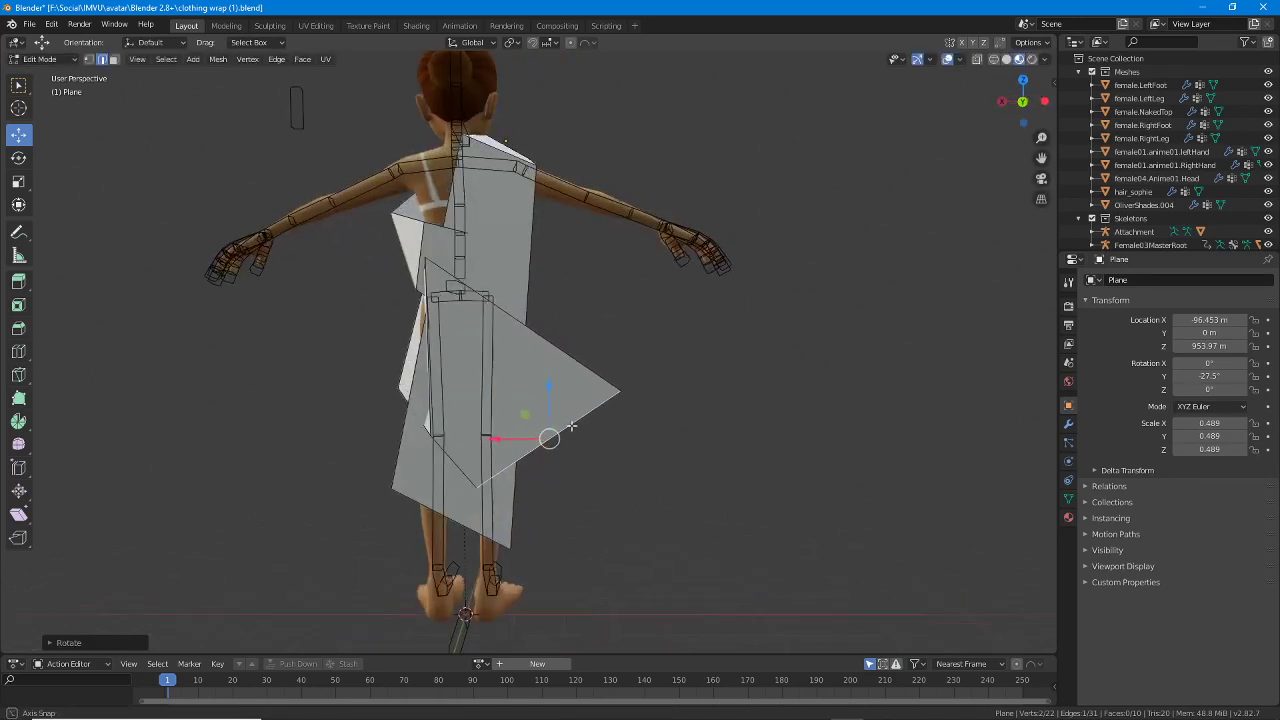
pyautogui.moveTo(609, 398); pyautogui.dragTo(462, 418, button='middle')
pyautogui.press('g')
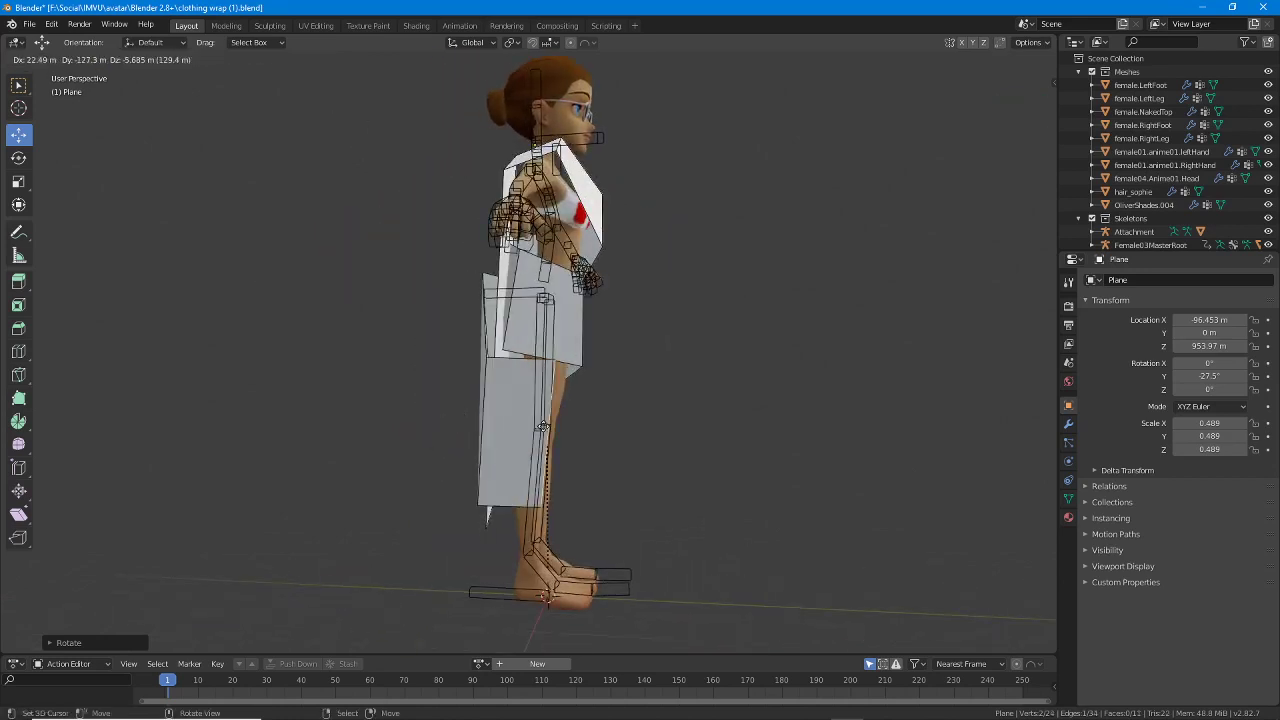
pyautogui.click(589, 489)
pyautogui.moveTo(589, 489); pyautogui.dragTo(471, 465, button='middle')
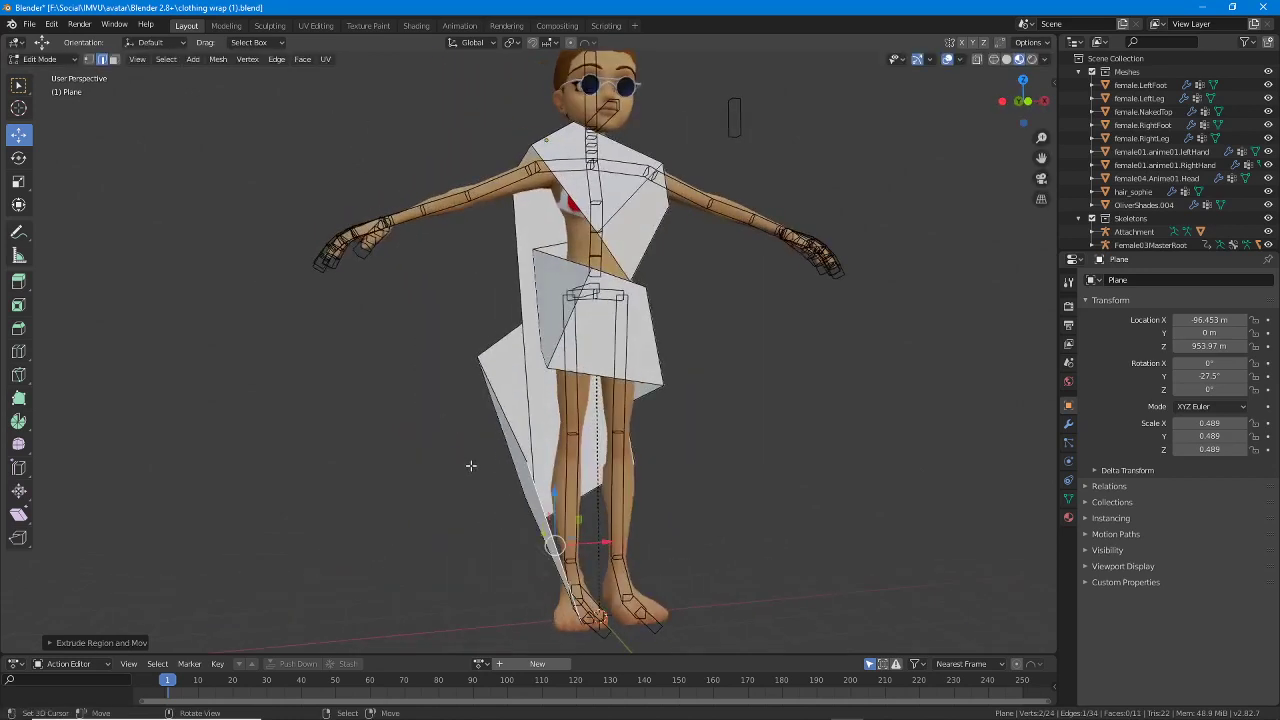
pyautogui.press('r')
pyautogui.click(563, 469)
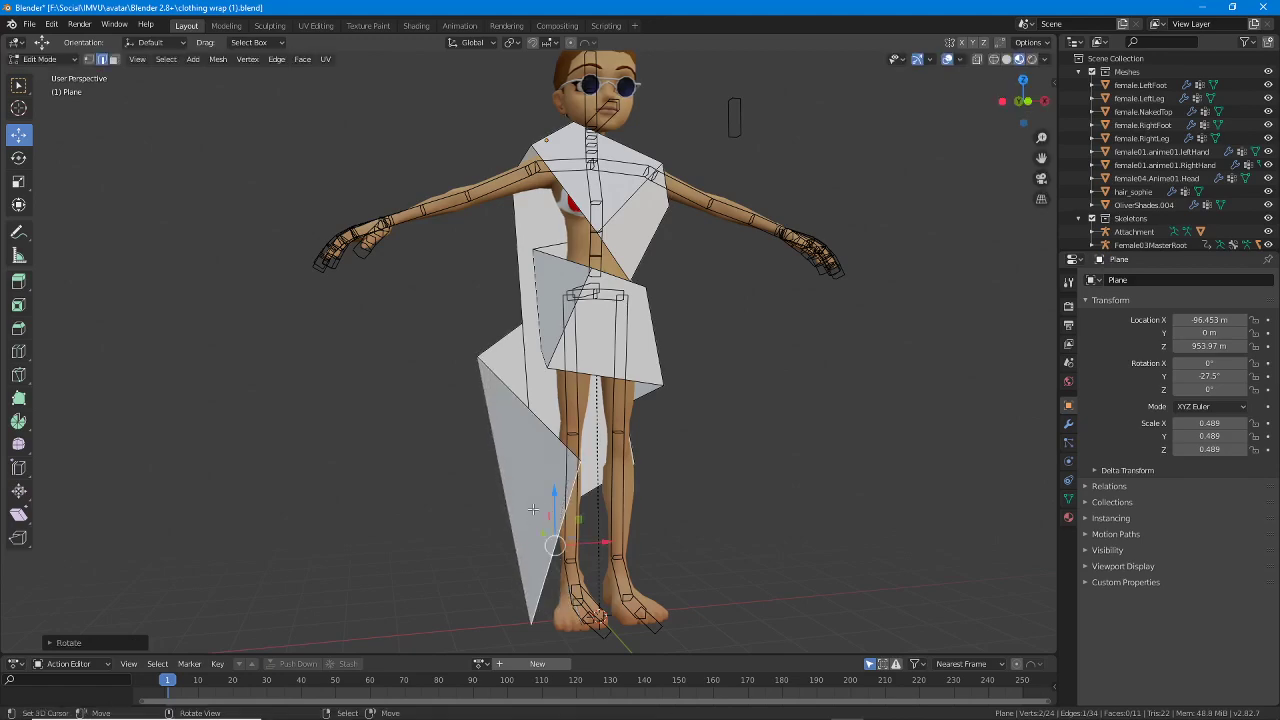
# Extrude the strip's end edge across the front of the shins to the left leg, and rotate the new edge.
pyautogui.moveTo(563, 469); pyautogui.dragTo(490, 508, button='middle')
pyautogui.press('e')
pyautogui.click(691, 568)
pyautogui.moveTo(691, 568); pyautogui.dragTo(559, 450, button='middle')
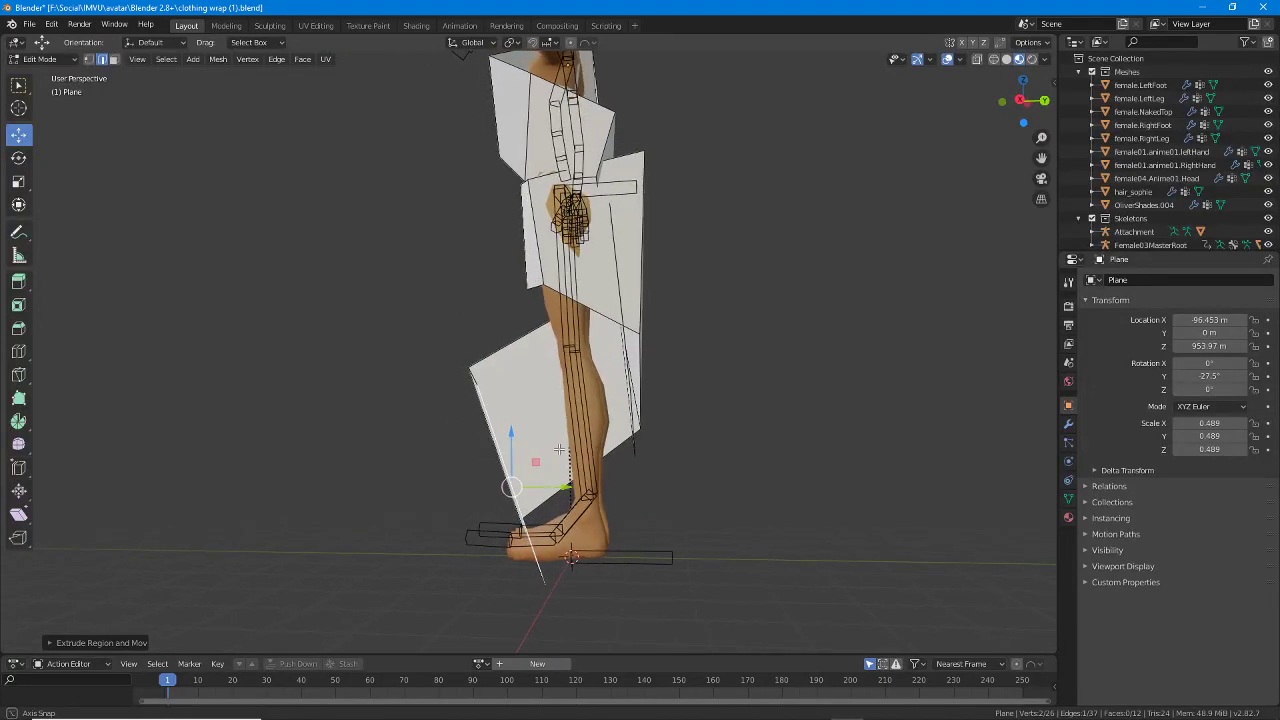
pyautogui.press('r')
pyautogui.click(620, 523)
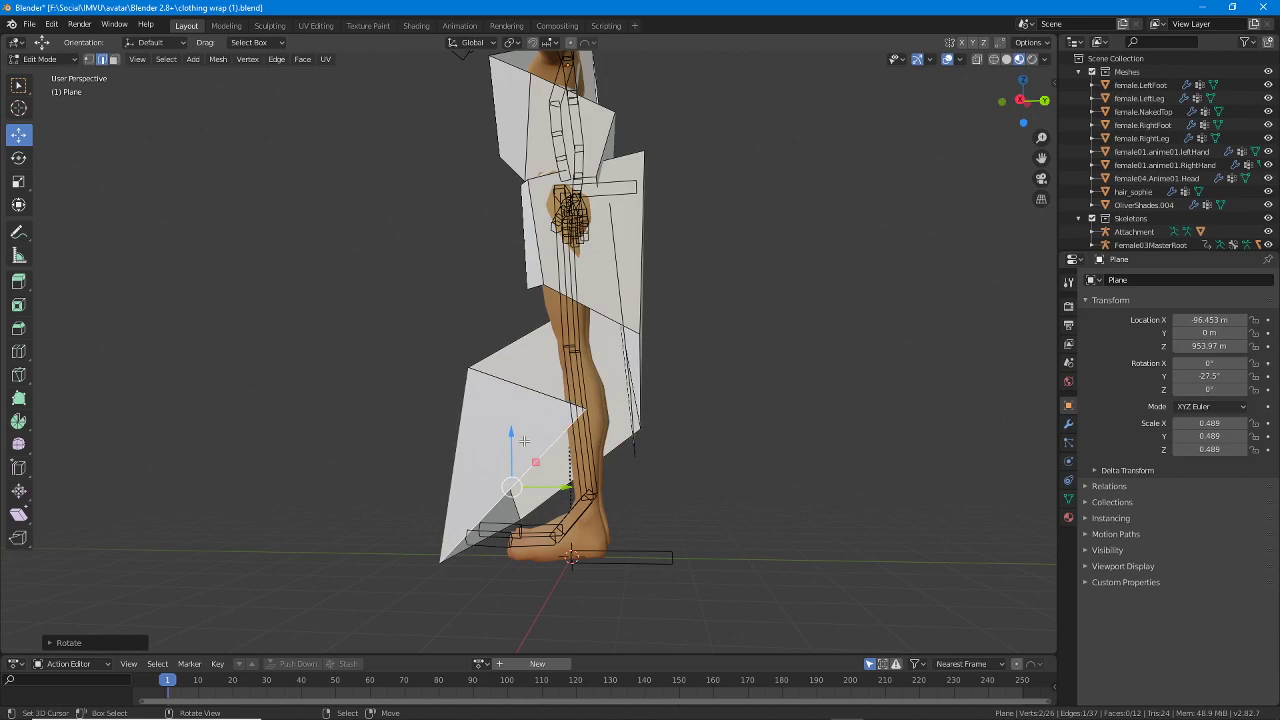
# Move the strip's end edge past the outside of the left ankle, and rotate and reposition the edge in front of the right shin.
pyautogui.press('g')
pyautogui.click(573, 554)
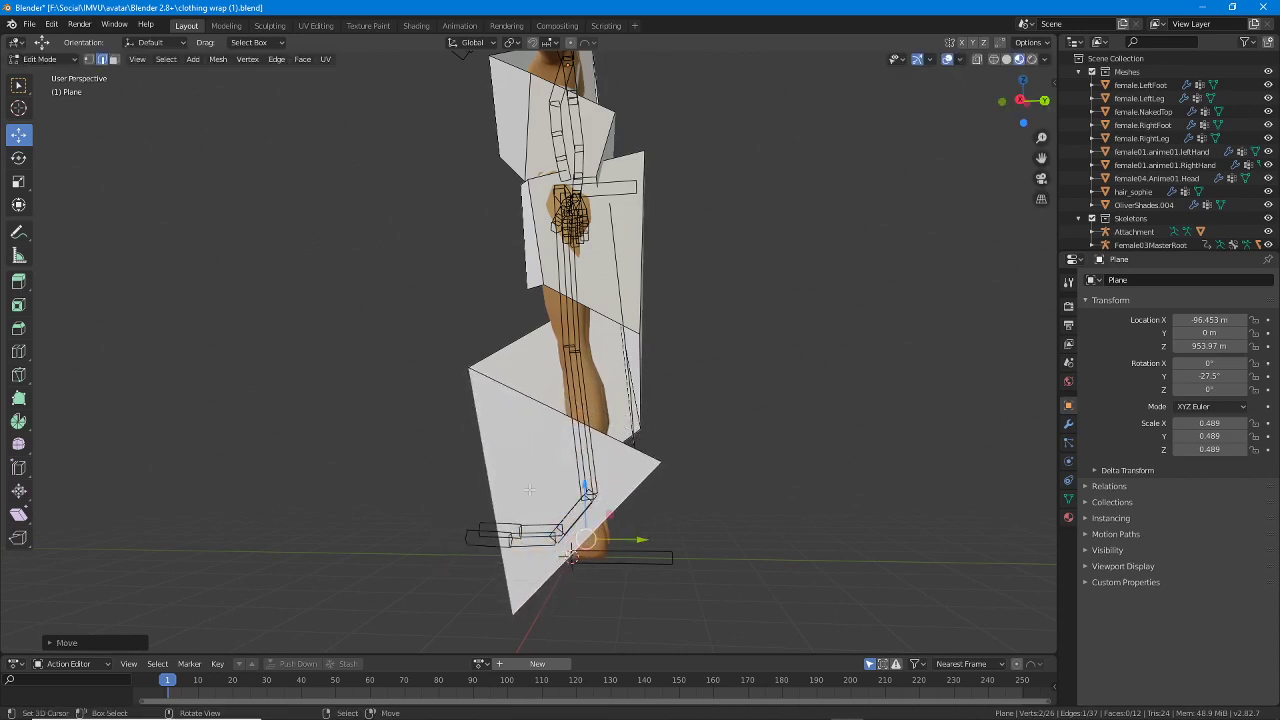
pyautogui.moveTo(573, 554); pyautogui.dragTo(548, 455, button='middle')
pyautogui.press('r')
pyautogui.click(609, 468)
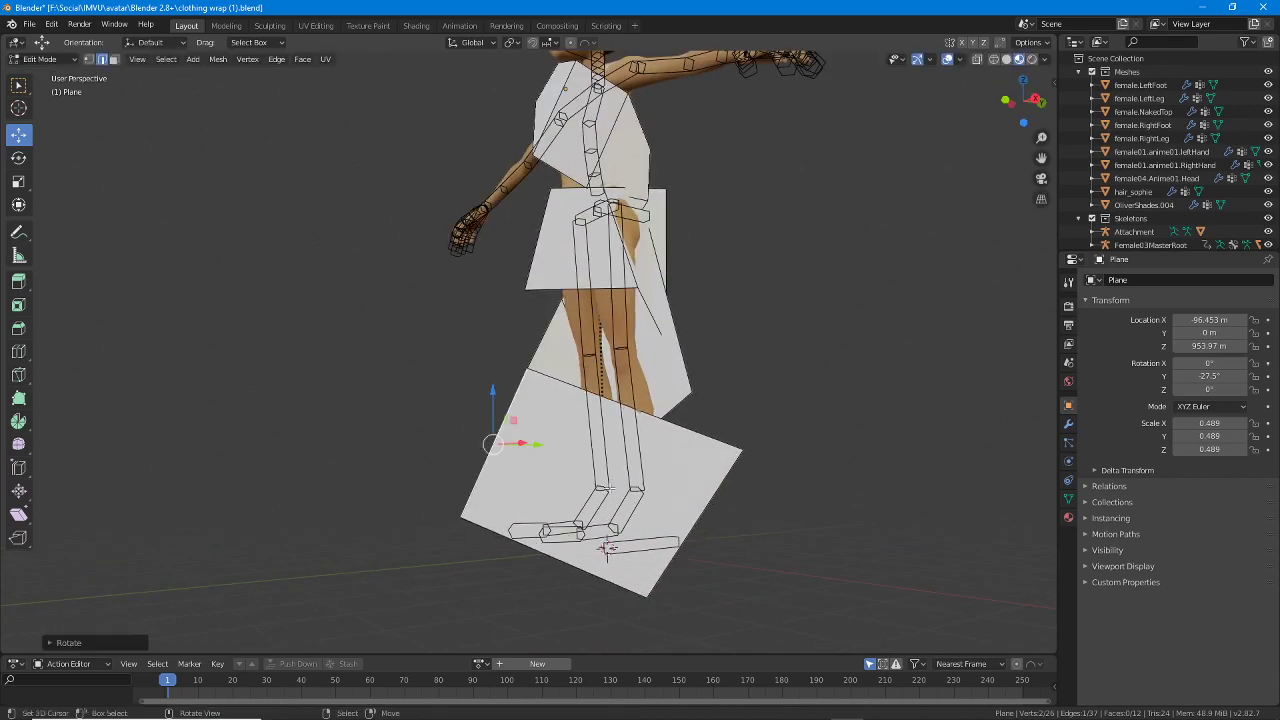
pyautogui.press('g')
pyautogui.click(568, 446)
# Move and rotate the strip edge behind the right leg so the lower panels wrap around that leg.
pyautogui.moveTo(567, 445); pyautogui.dragTo(420, 324, button='middle')
pyautogui.press('g')
pyautogui.click(430, 306)
pyautogui.press('r')
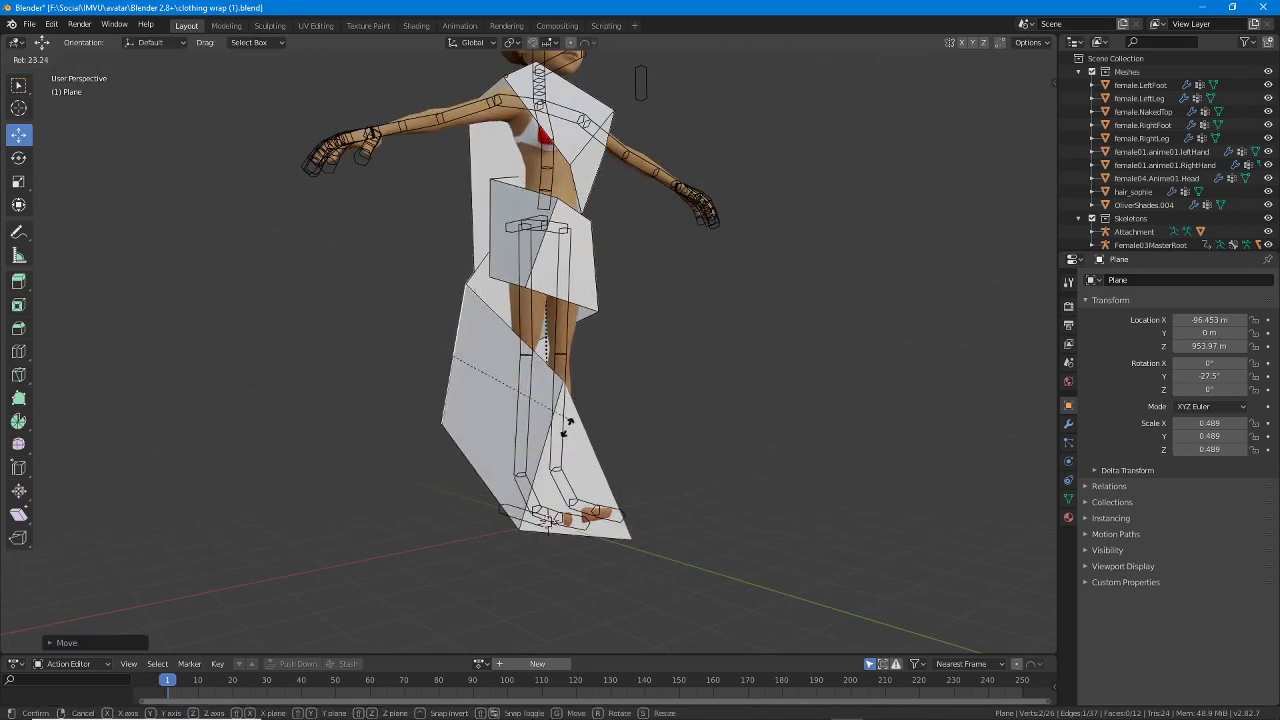
pyautogui.click(520, 400)
pyautogui.press('g')
pyautogui.click(541, 393)
pyautogui.moveTo(541, 393); pyautogui.dragTo(377, 310, button='middle')
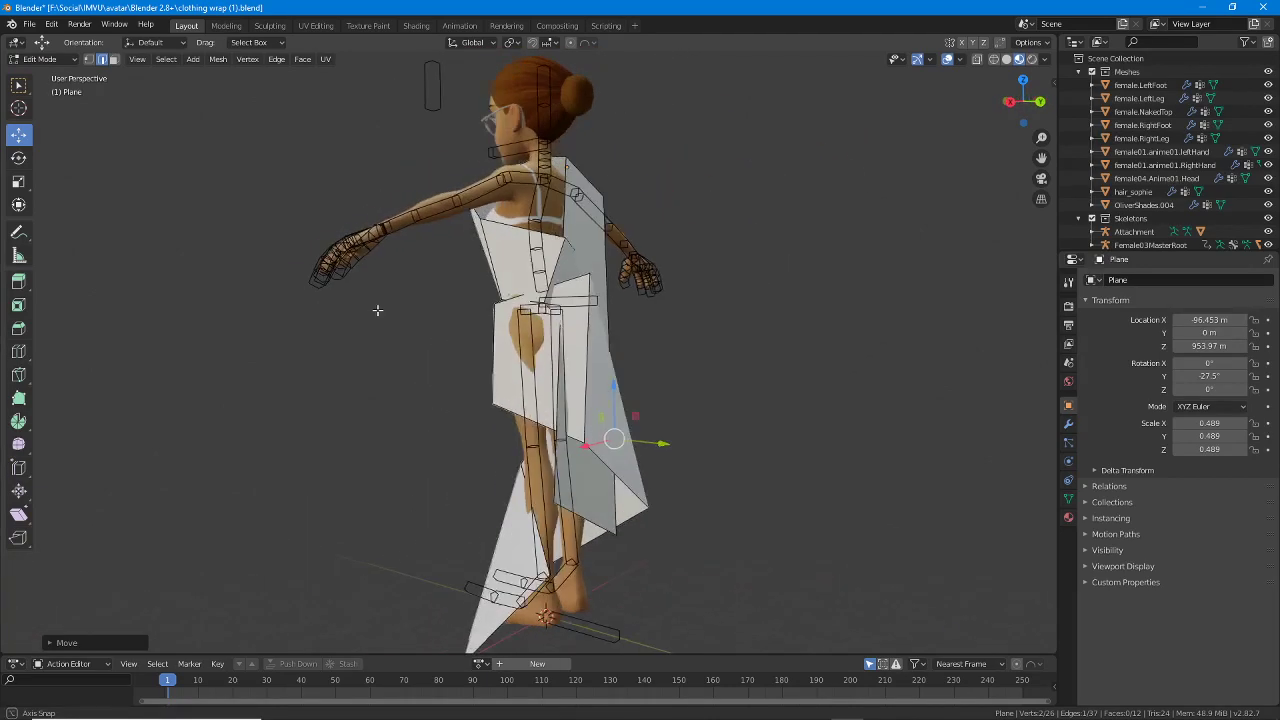
# Rotate the strip edge at the outside of the left hip, and move it outward from the body.
pyautogui.moveTo(497, 344); pyautogui.dragTo(466, 360, button='middle')
pyautogui.press('r')
pyautogui.click(487, 361)
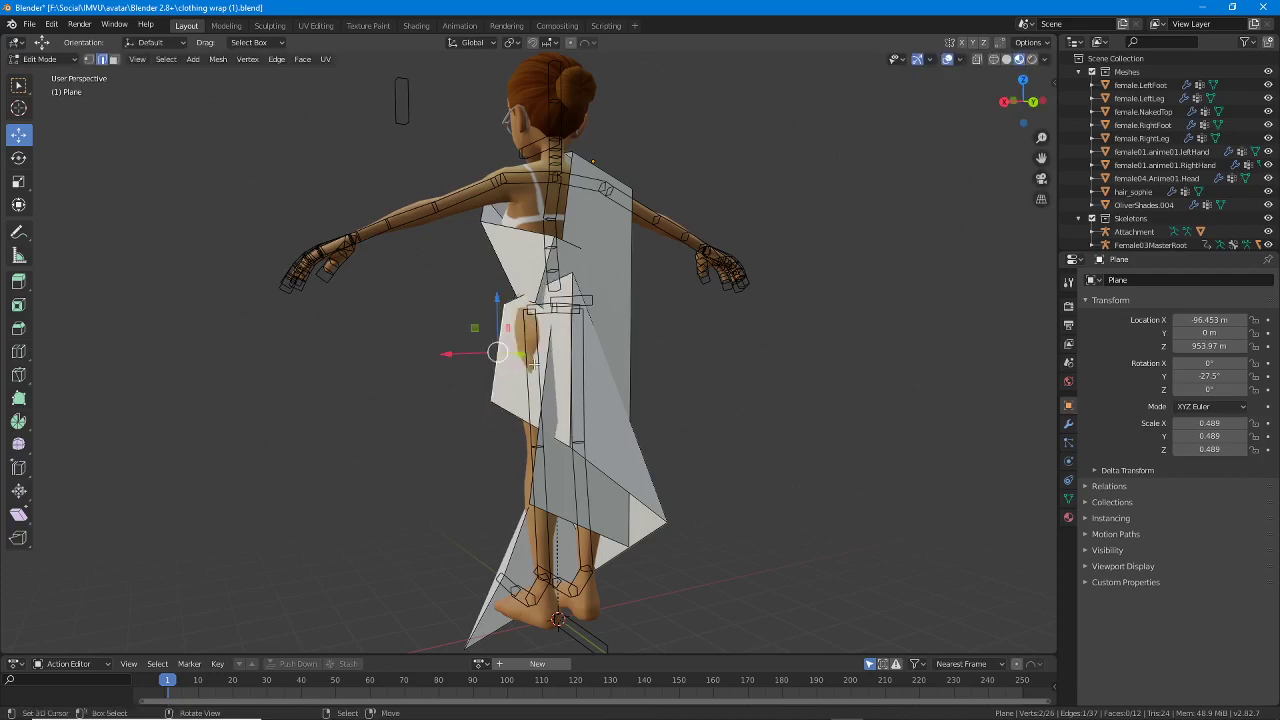
pyautogui.scroll(2, 498, 361)
pyautogui.press('g')
pyautogui.click(508, 361)
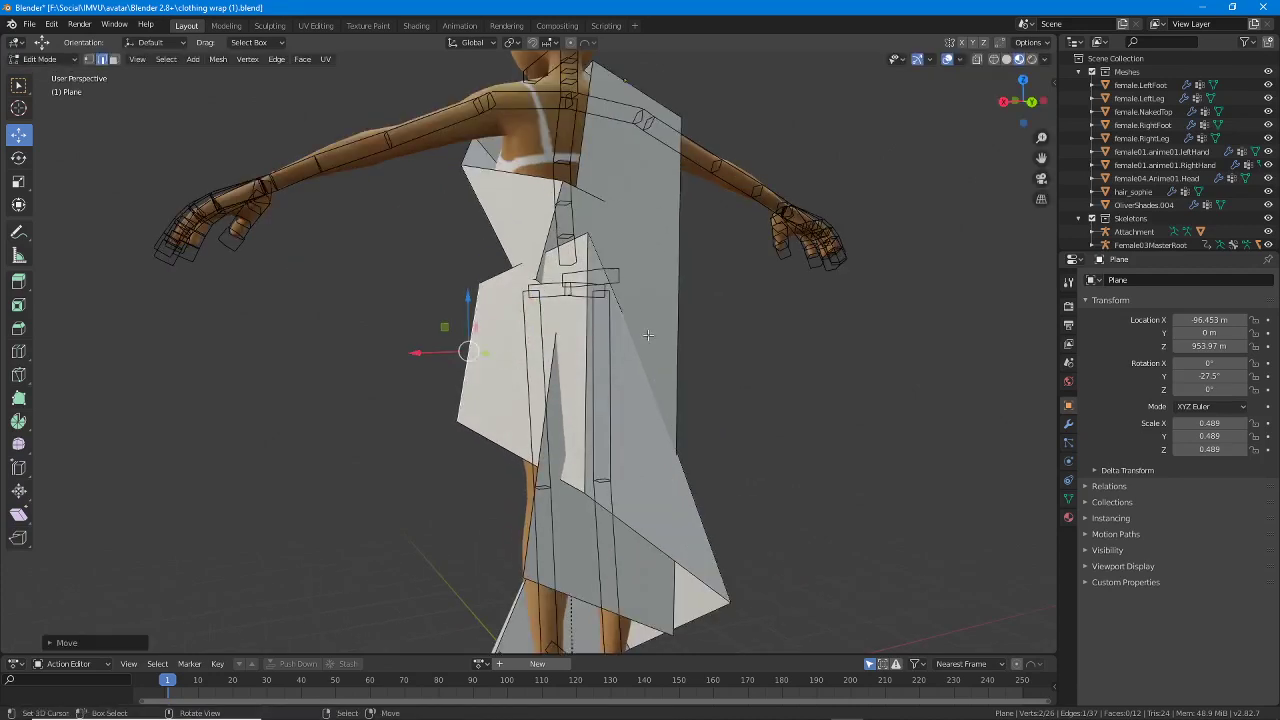
# Move and rotate the strip edge behind the left hip to reshape the panel across the back of the thighs.
pyautogui.moveTo(631, 361); pyautogui.dragTo(605, 360, button='middle')
pyautogui.press('g')
pyautogui.click(590, 363)
pyautogui.press('r')
pyautogui.click(644, 399)
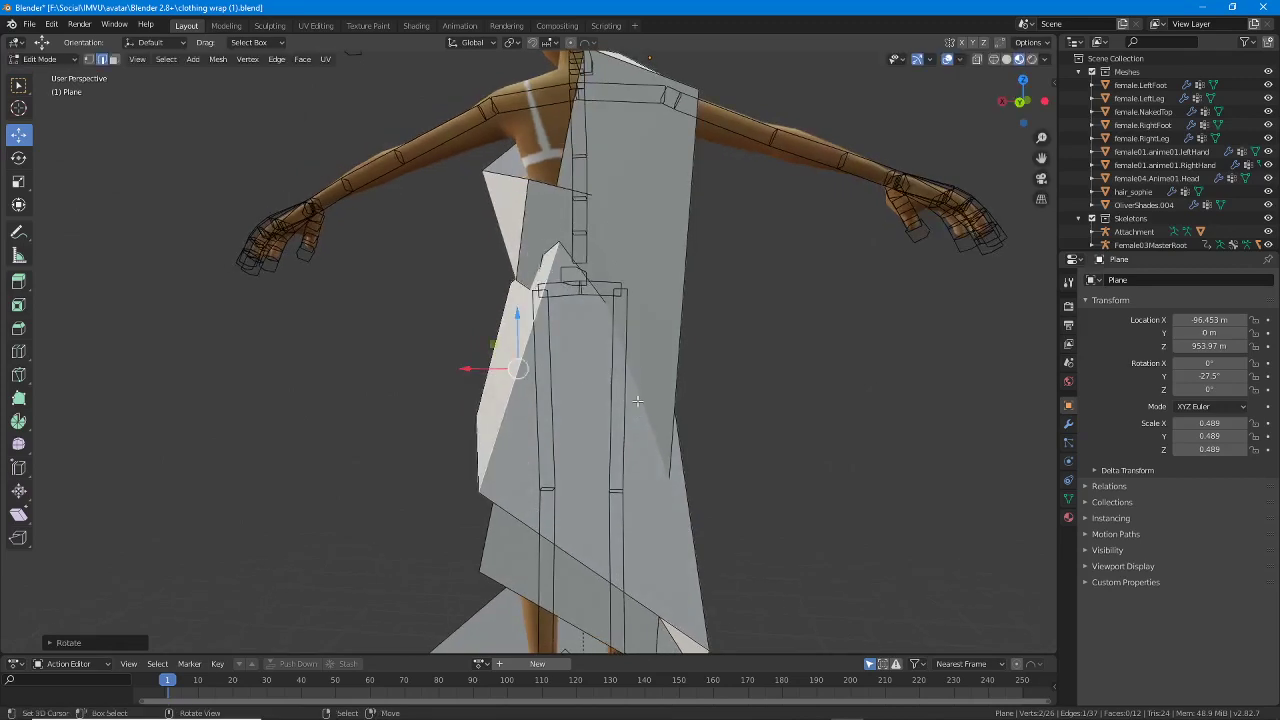
# Rotate the strip edge behind the outside of the right leg, and raise it towards the hip.
pyautogui.moveTo(692, 380); pyautogui.dragTo(541, 256, button='middle')
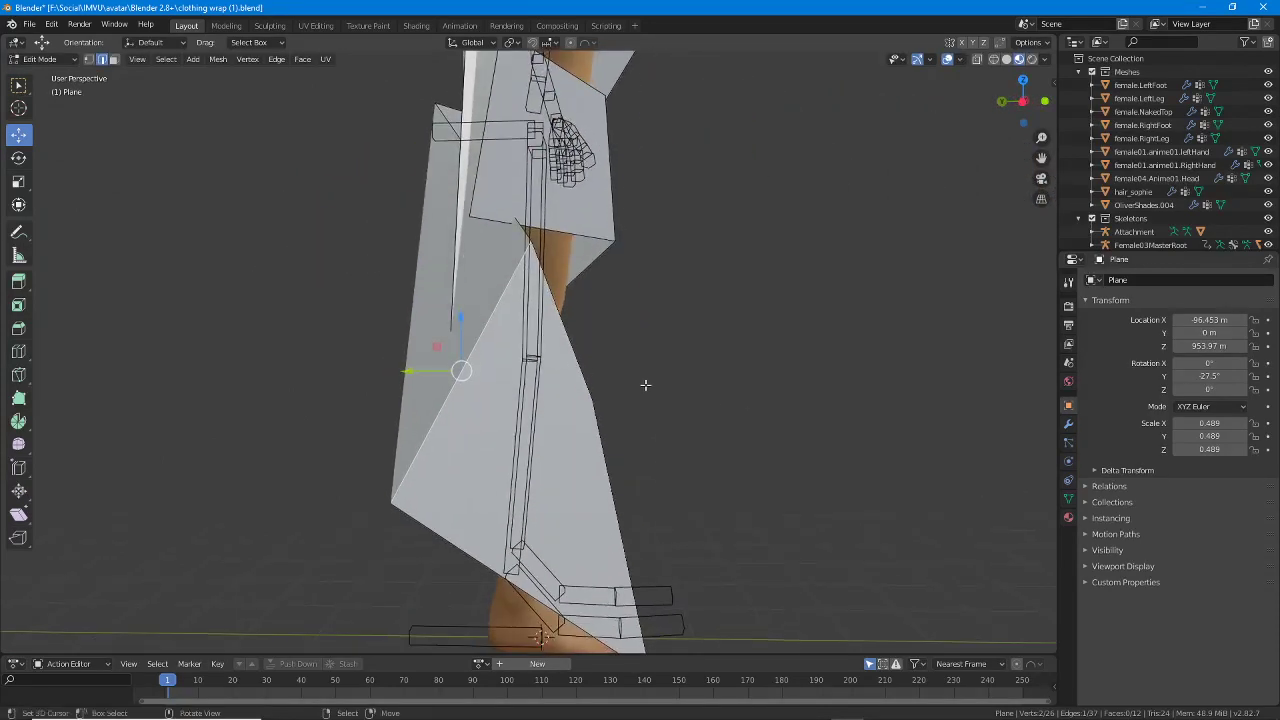
pyautogui.press('r')
pyautogui.click(628, 318)
pyautogui.moveTo(577, 343); pyautogui.dragTo(714, 330, button='middle')
pyautogui.press('r')
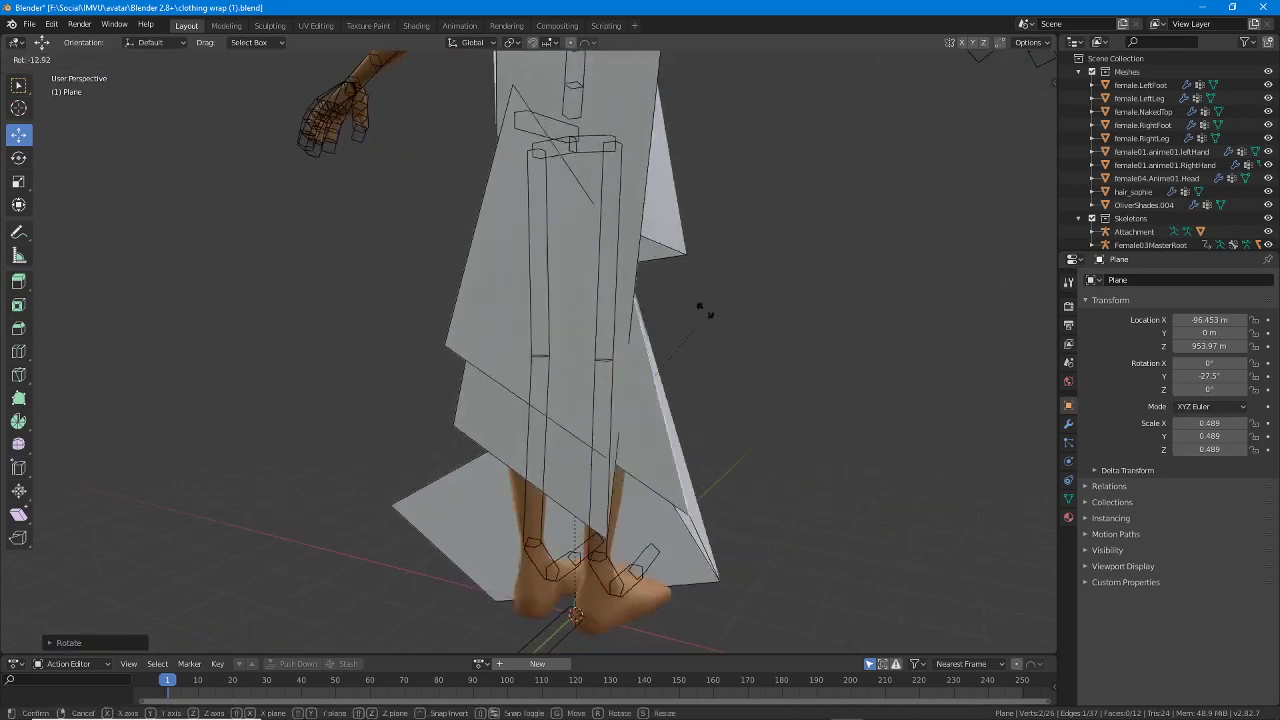
pyautogui.click(671, 352)
pyautogui.press('g')
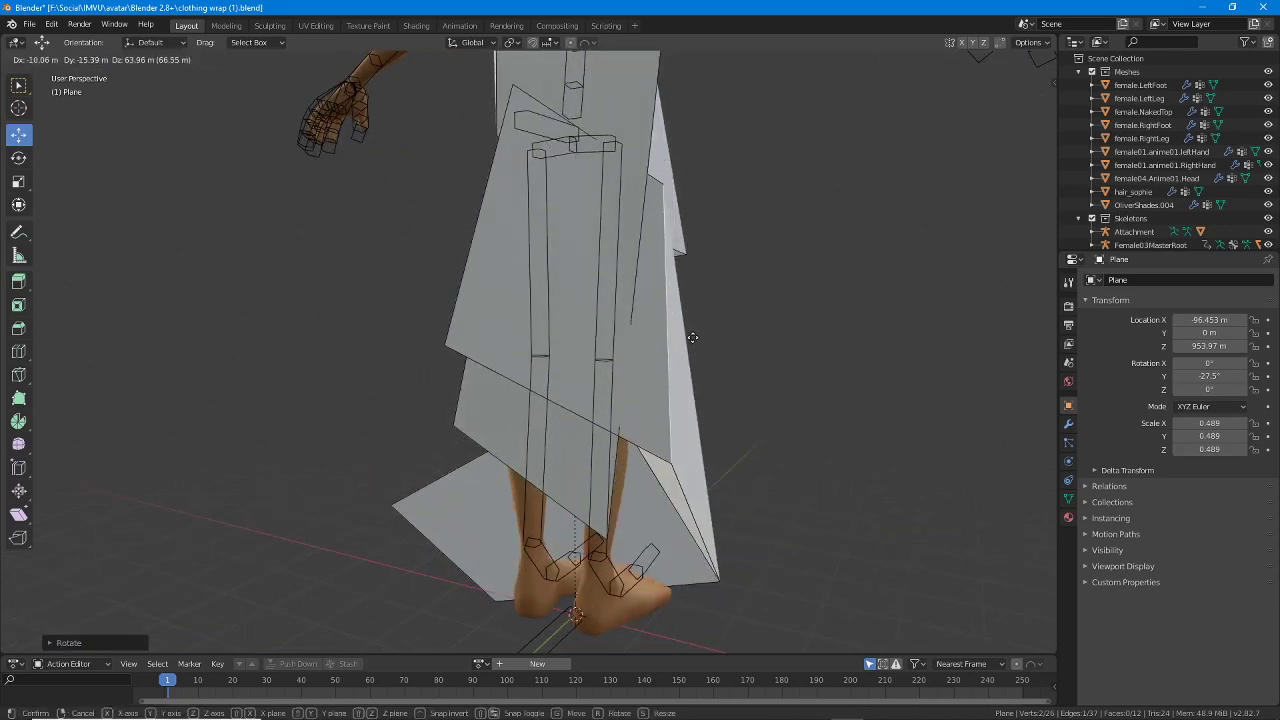
pyautogui.click(694, 335)
pyautogui.moveTo(703, 331); pyautogui.dragTo(470, 405, button='middle')
pyautogui.scroll(-3, 437, 314)
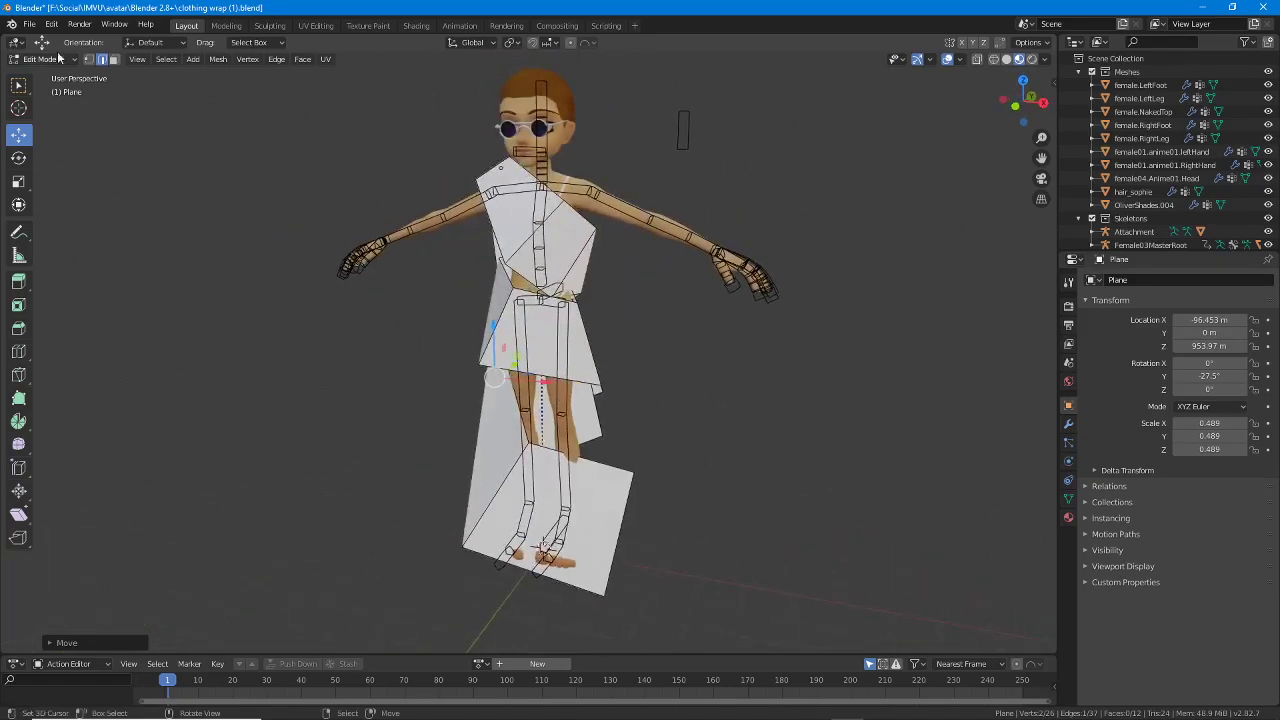
# Save the scene as a new file named clothing wrap (2).blend.
pyautogui.click(30, 25)
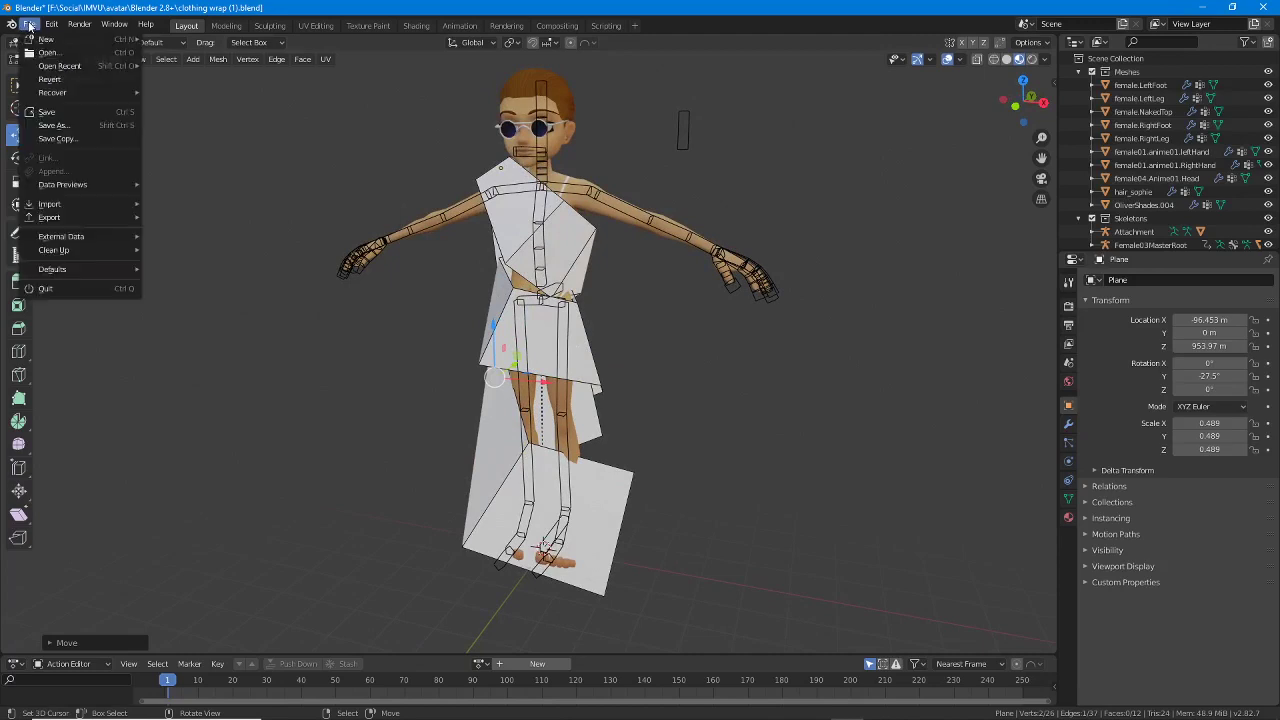
pyautogui.click(55, 126)
pyautogui.click(515, 637)
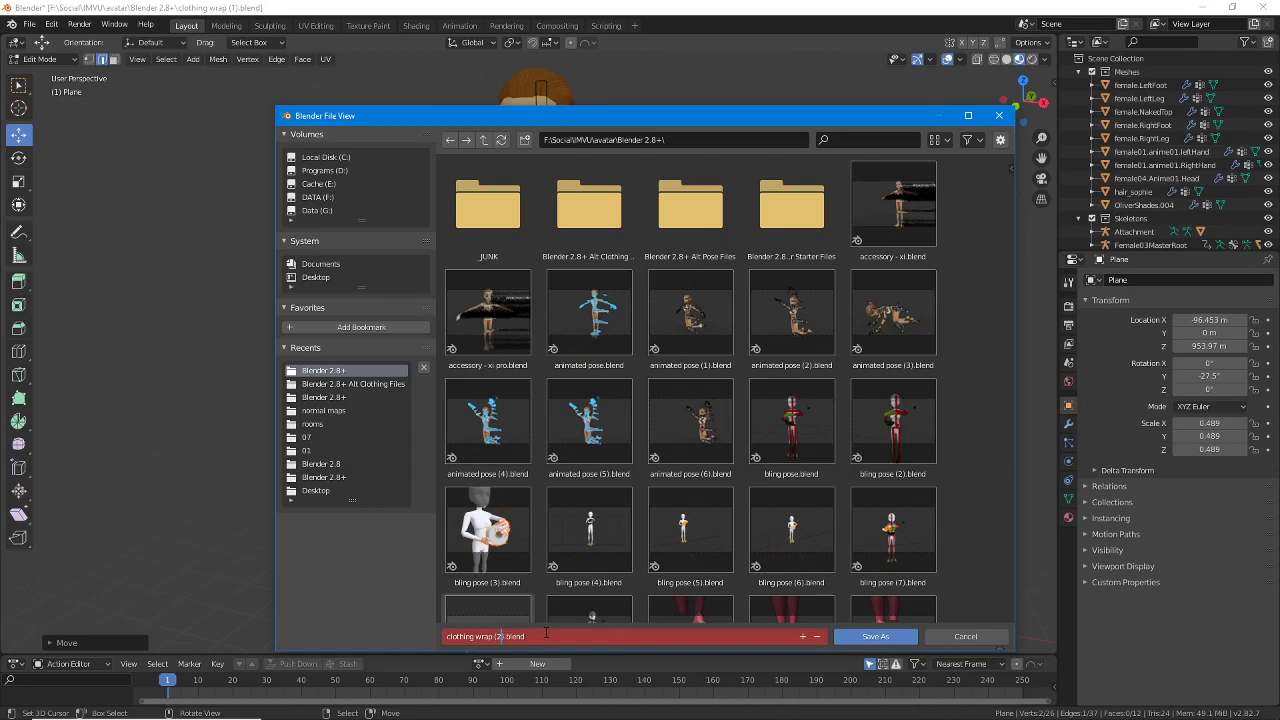
pyautogui.press('Return')
pyautogui.click(876, 637)
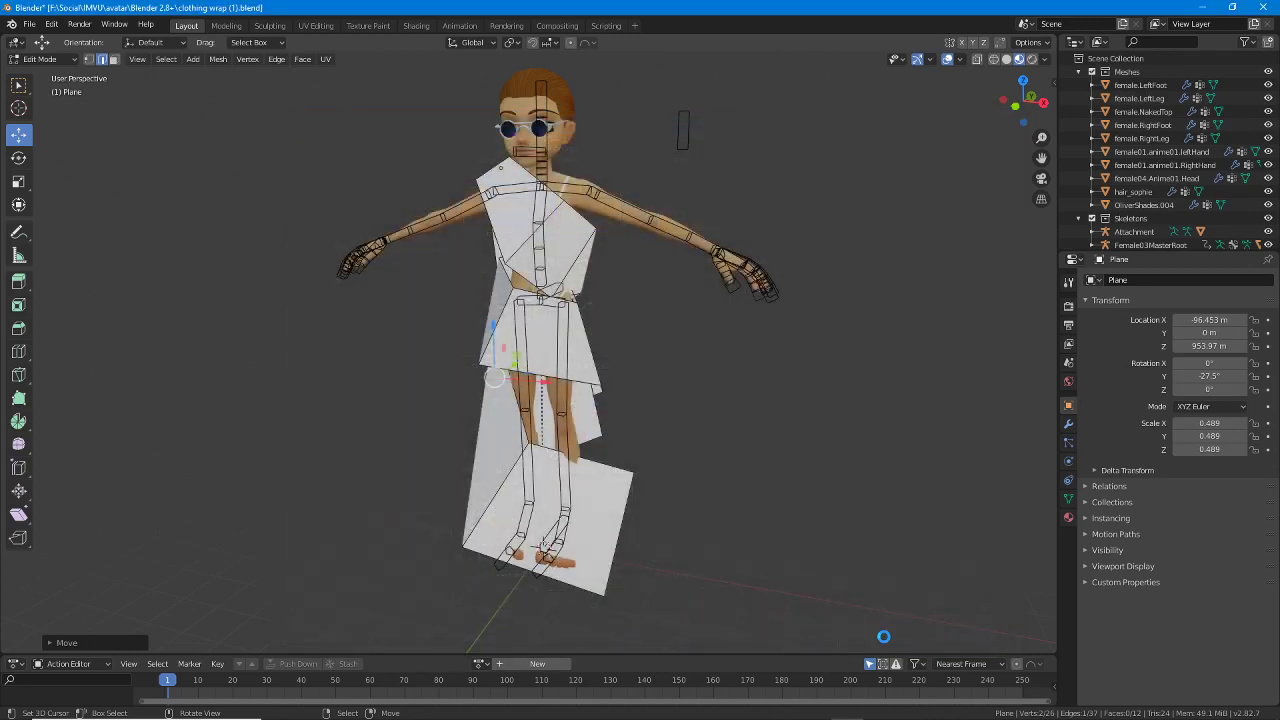
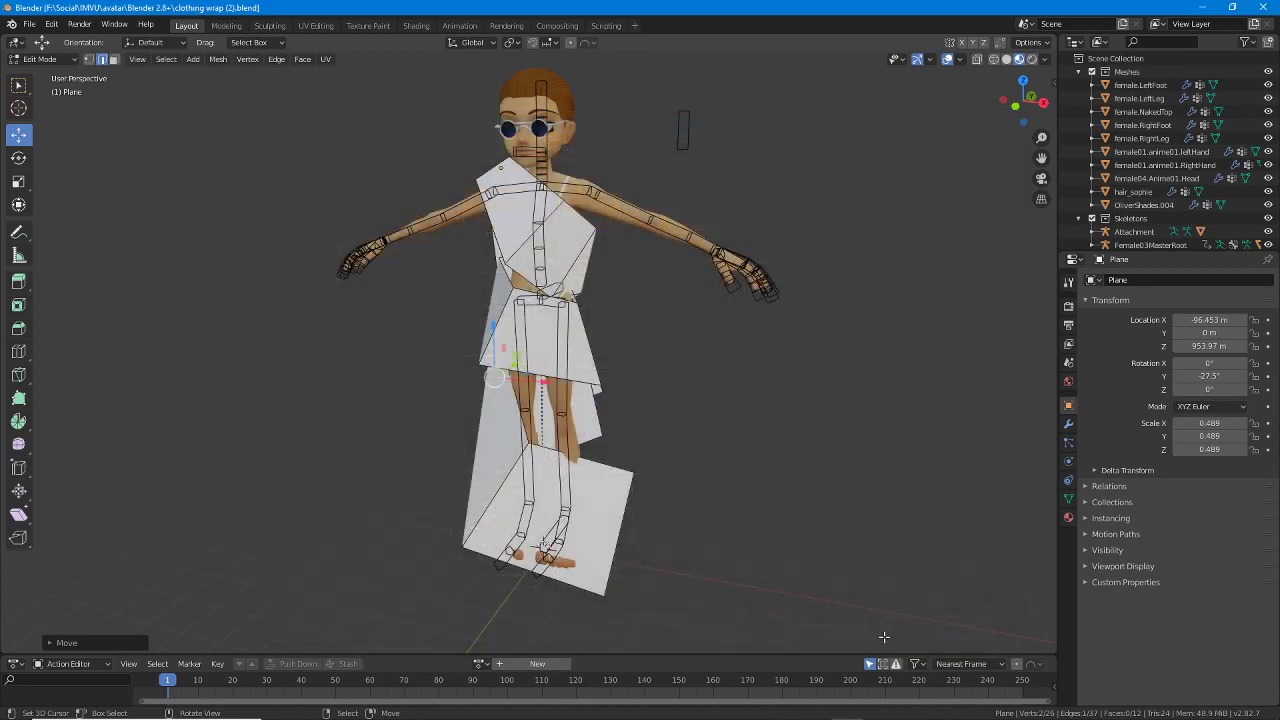
# Open the earlier version clothing wrap (1).blend and examine its strip from the front and side.
pyautogui.click(29, 24)
pyautogui.moveTo(43, 67)
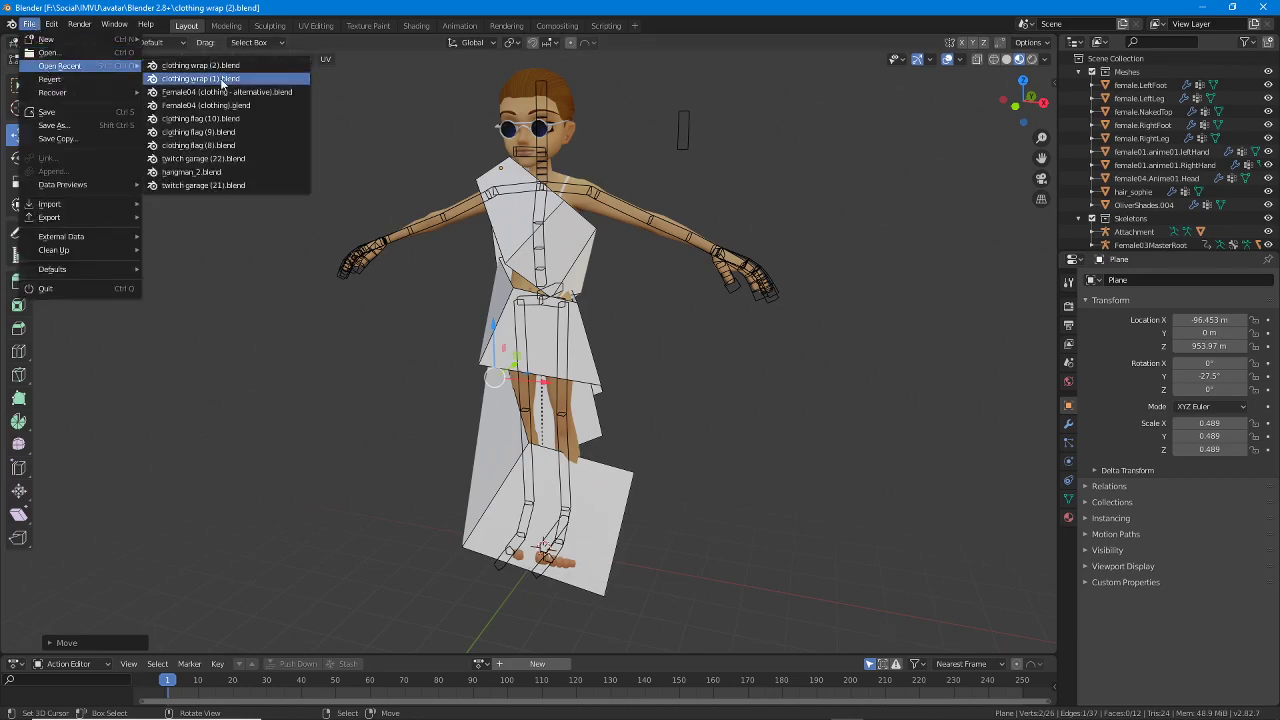
pyautogui.click(220, 78)
pyautogui.moveTo(319, 437); pyautogui.dragTo(628, 429, button='middle')
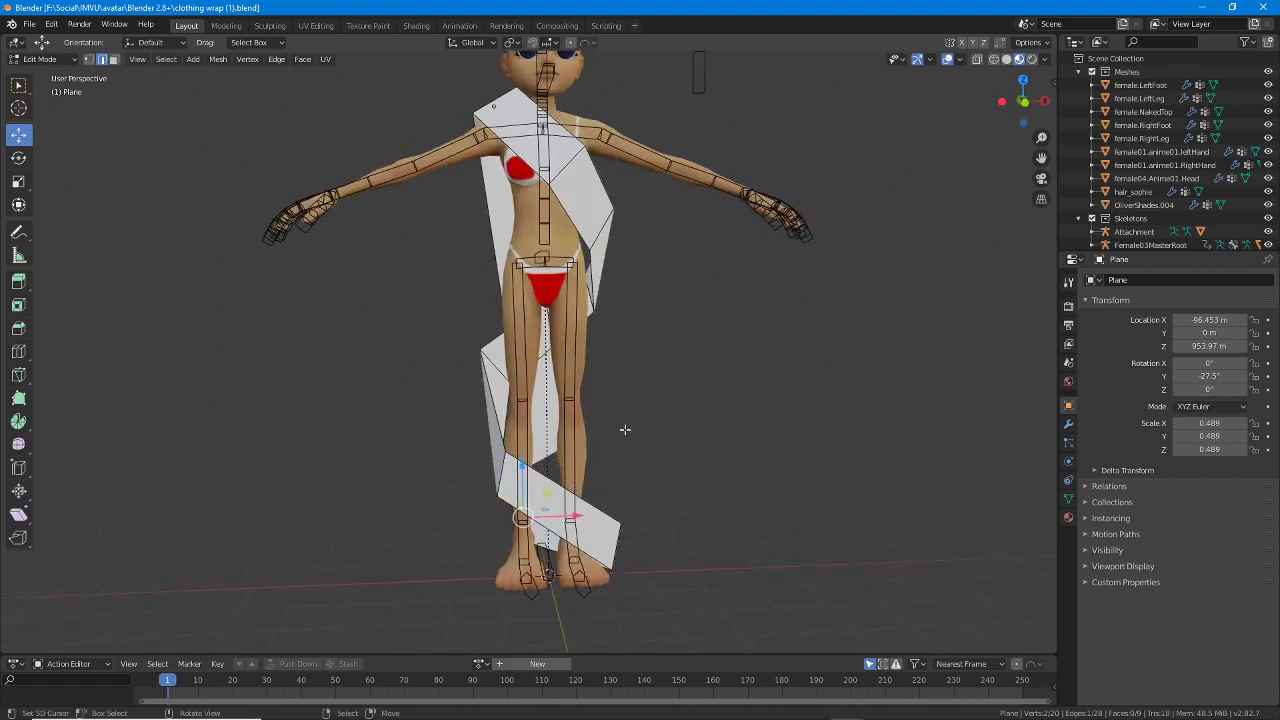
pyautogui.moveTo(515, 408); pyautogui.dragTo(697, 400, button='middle')
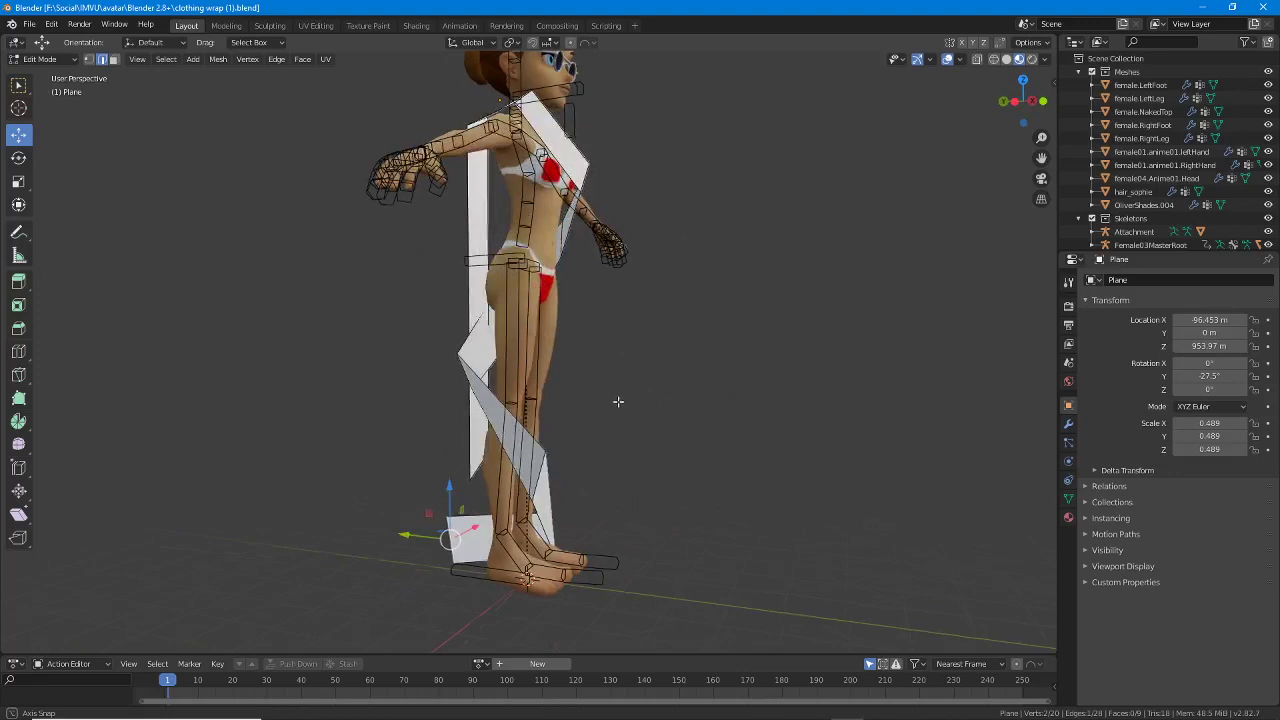
# Open clothing wrap (2).blend and examine the widened wrap for comparison.
pyautogui.click(28, 24)
pyautogui.moveTo(46, 69)
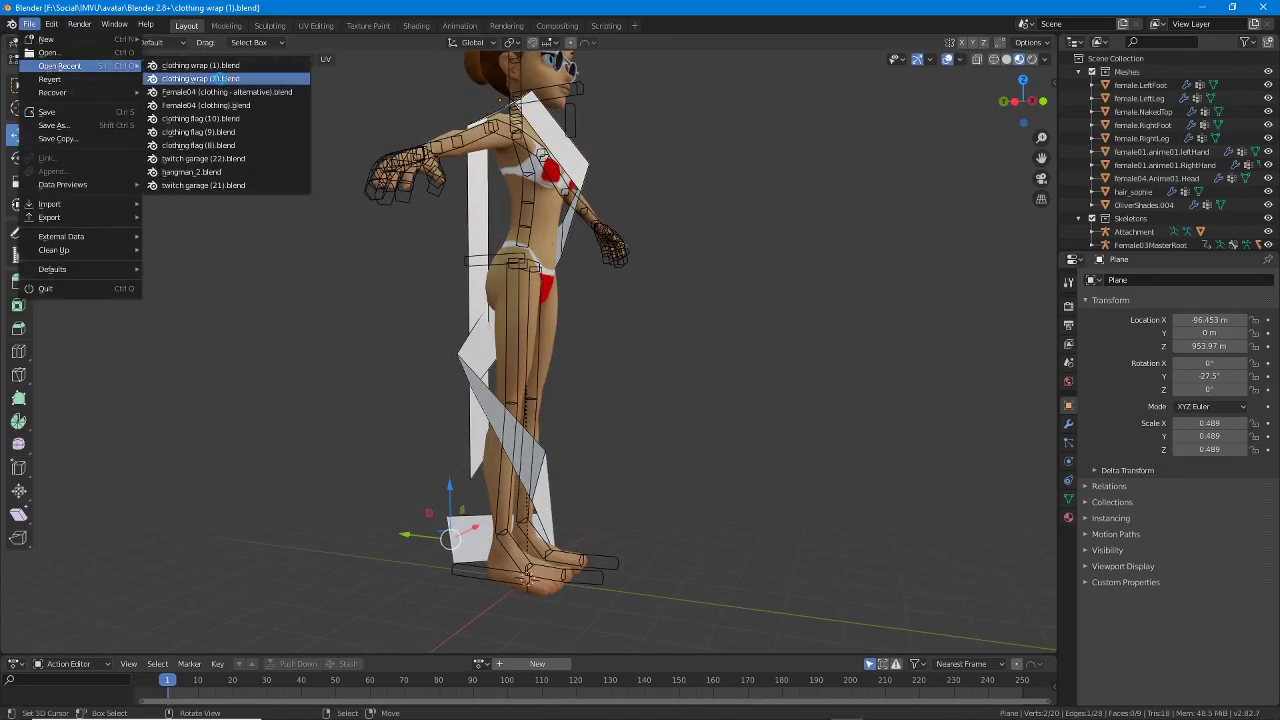
pyautogui.click(219, 78)
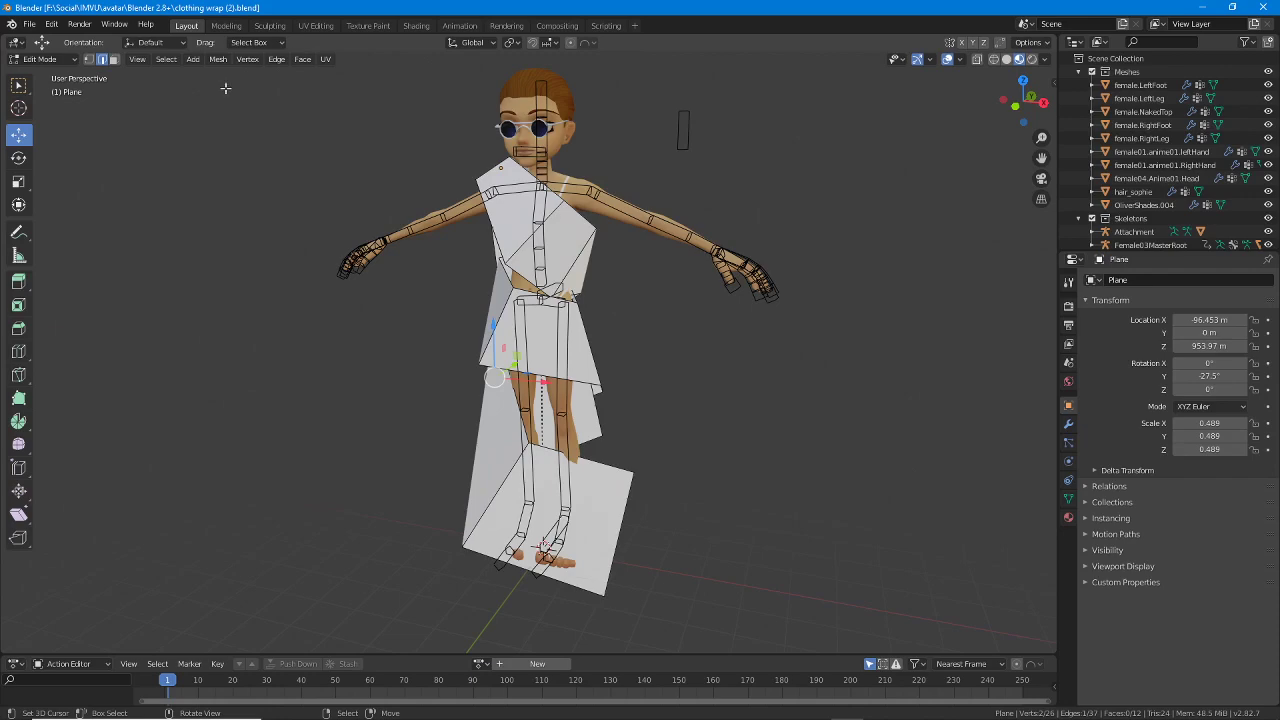
pyautogui.moveTo(431, 385); pyautogui.dragTo(440, 365, button='middle')
pyautogui.moveTo(655, 364); pyautogui.dragTo(434, 371, button='middle')
# Reopen clothing wrap (1).blend and examine the narrow strip from behind and from the front.
pyautogui.click(30, 25)
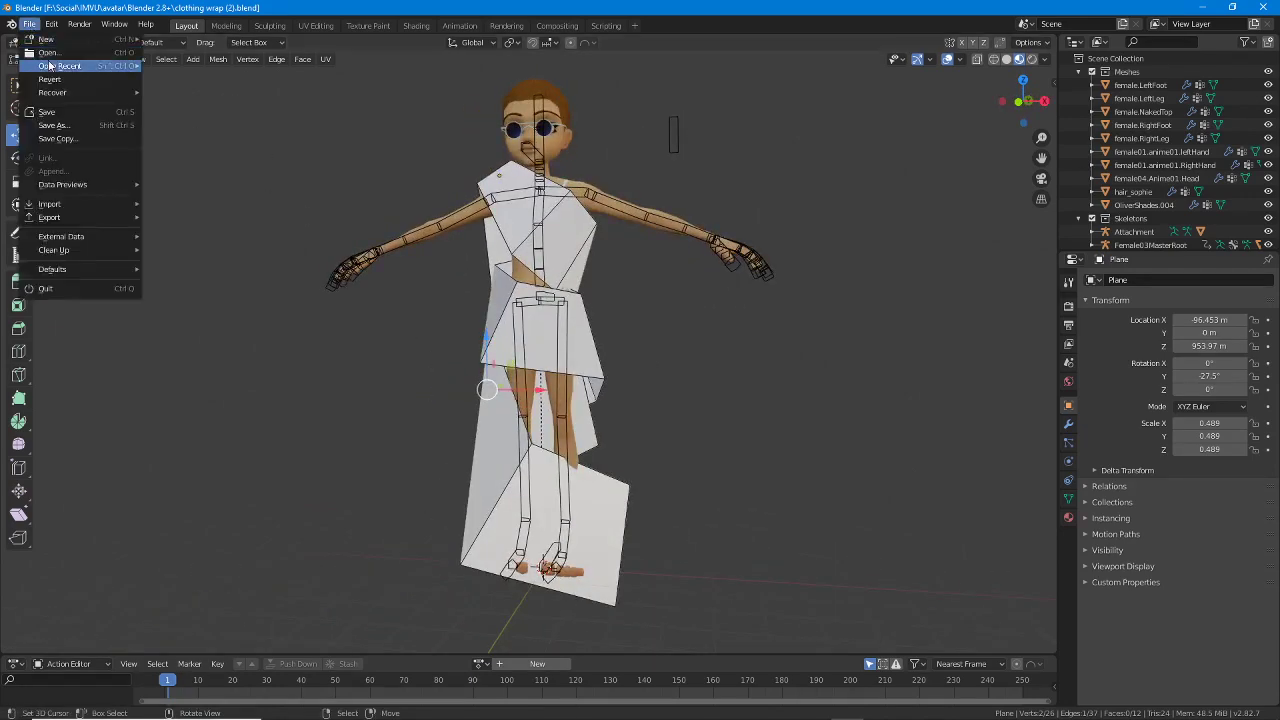
pyautogui.moveTo(54, 67)
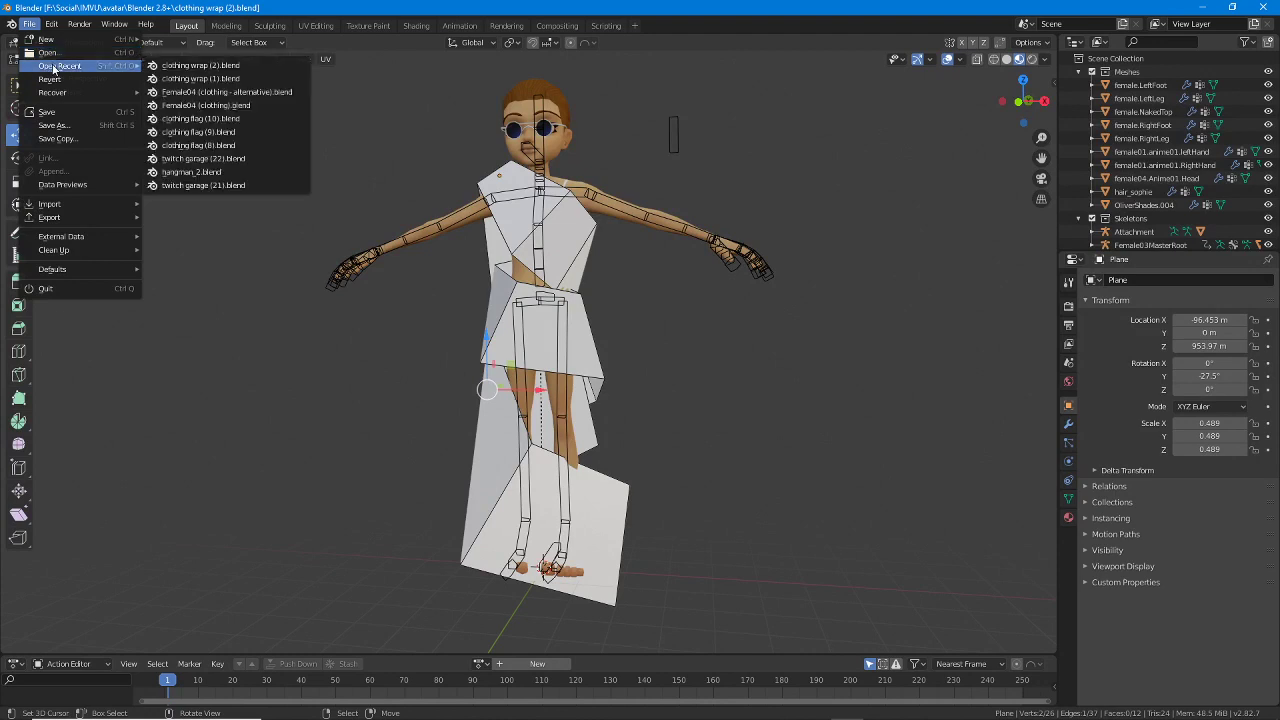
pyautogui.click(200, 78)
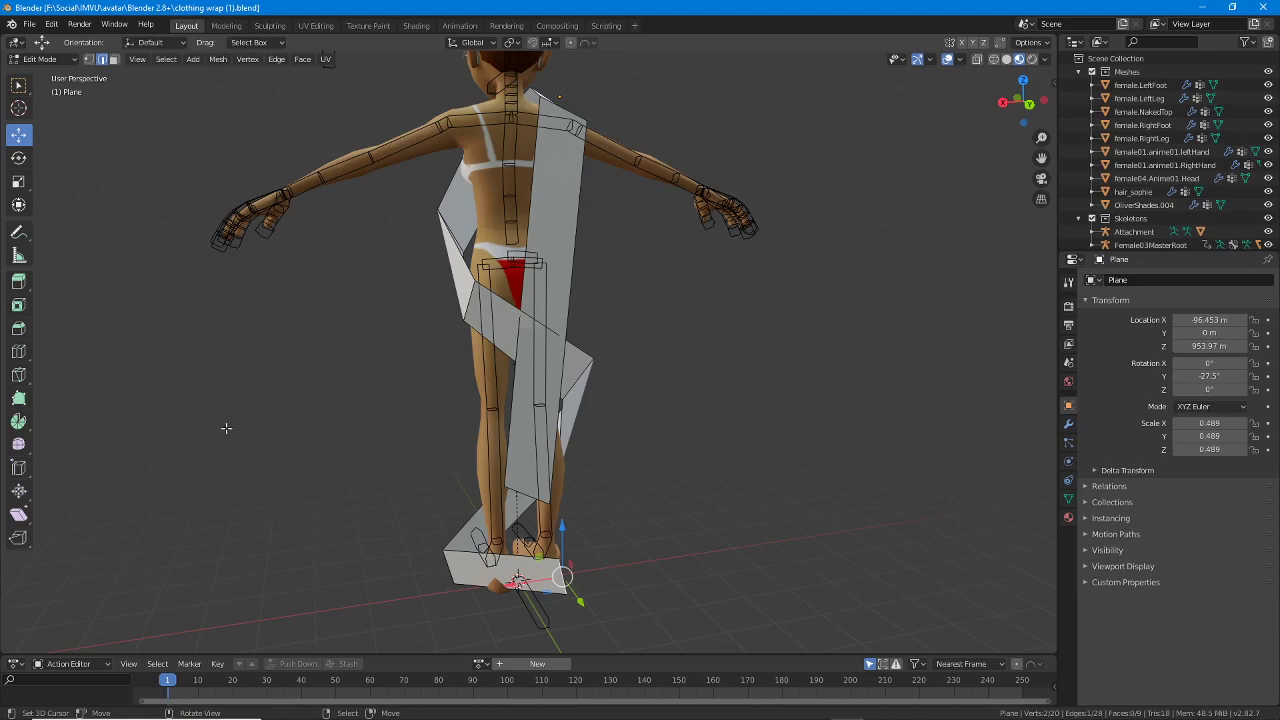
pyautogui.moveTo(226, 428); pyautogui.dragTo(481, 399, button='middle')
pyautogui.moveTo(457, 343); pyautogui.dragTo(342, 355, button='middle')
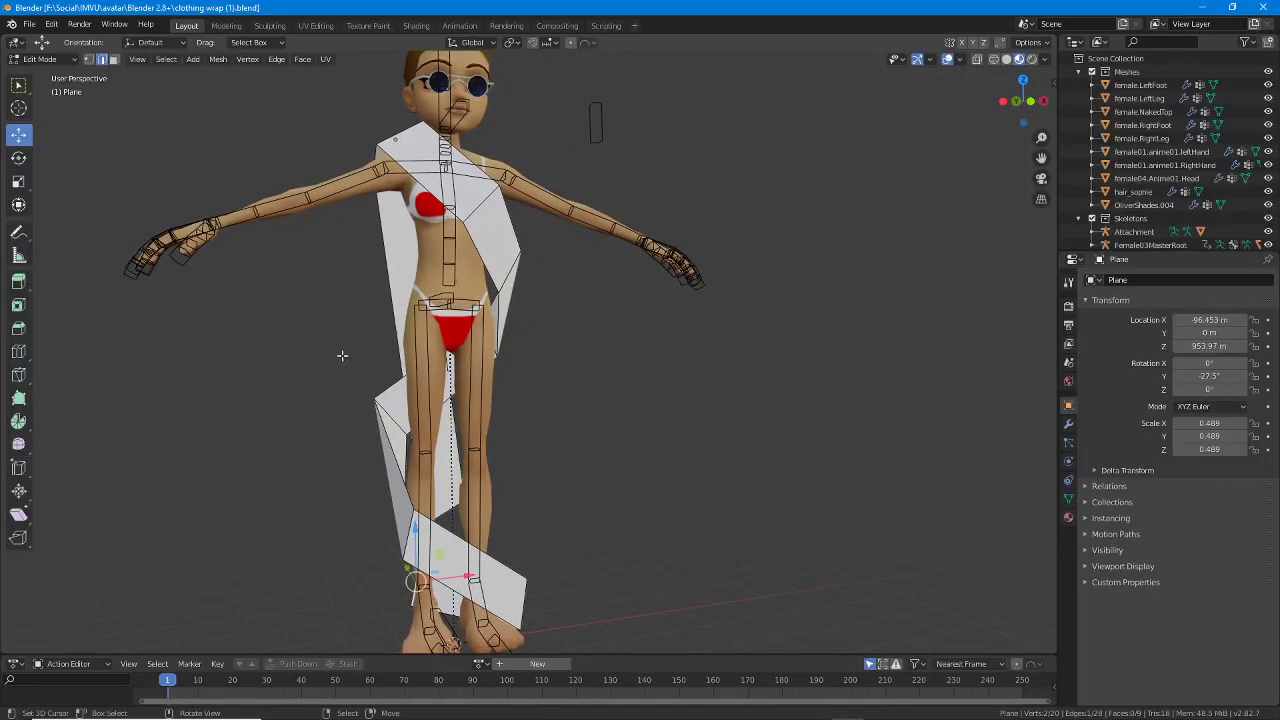
# Return to clothing wrap (2).blend and inspect the wrap from the front and the back.
pyautogui.click(29, 24)
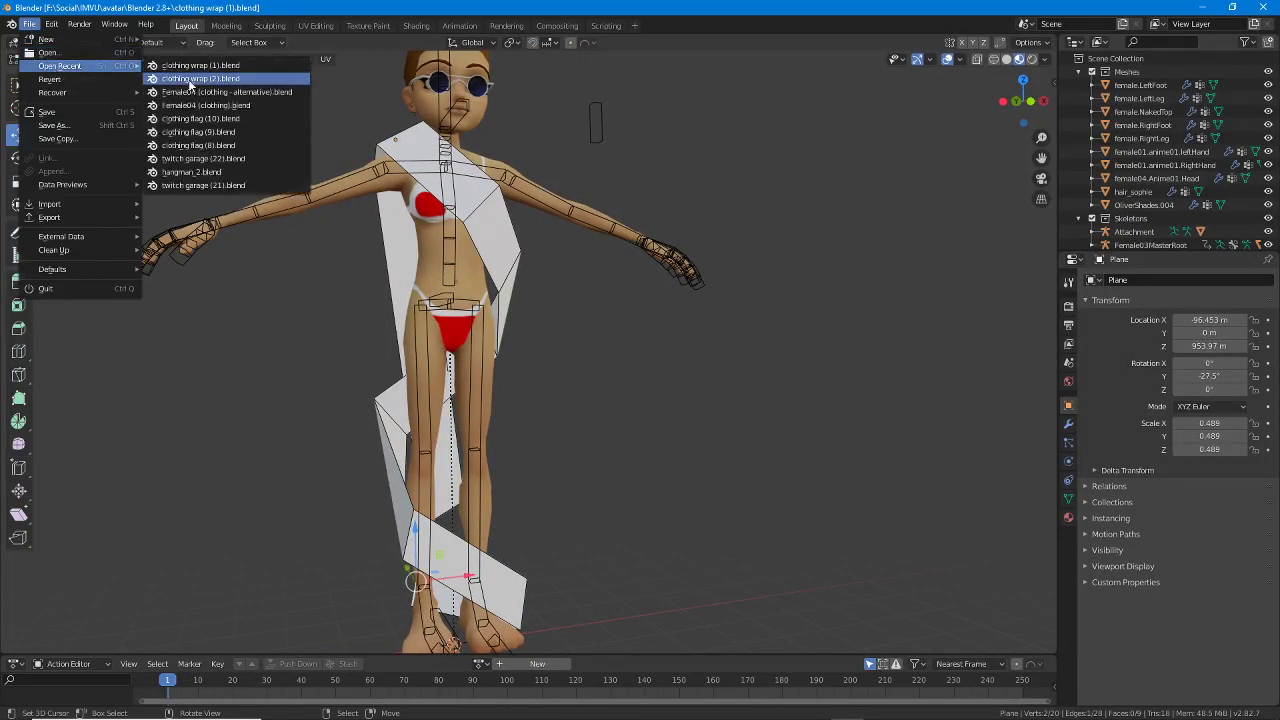
pyautogui.click(186, 79)
pyautogui.moveTo(607, 354); pyautogui.dragTo(505, 320, button='middle')
pyautogui.scroll(3, 538, 316)
pyautogui.moveTo(440, 450); pyautogui.dragTo(484, 100, button='middle')
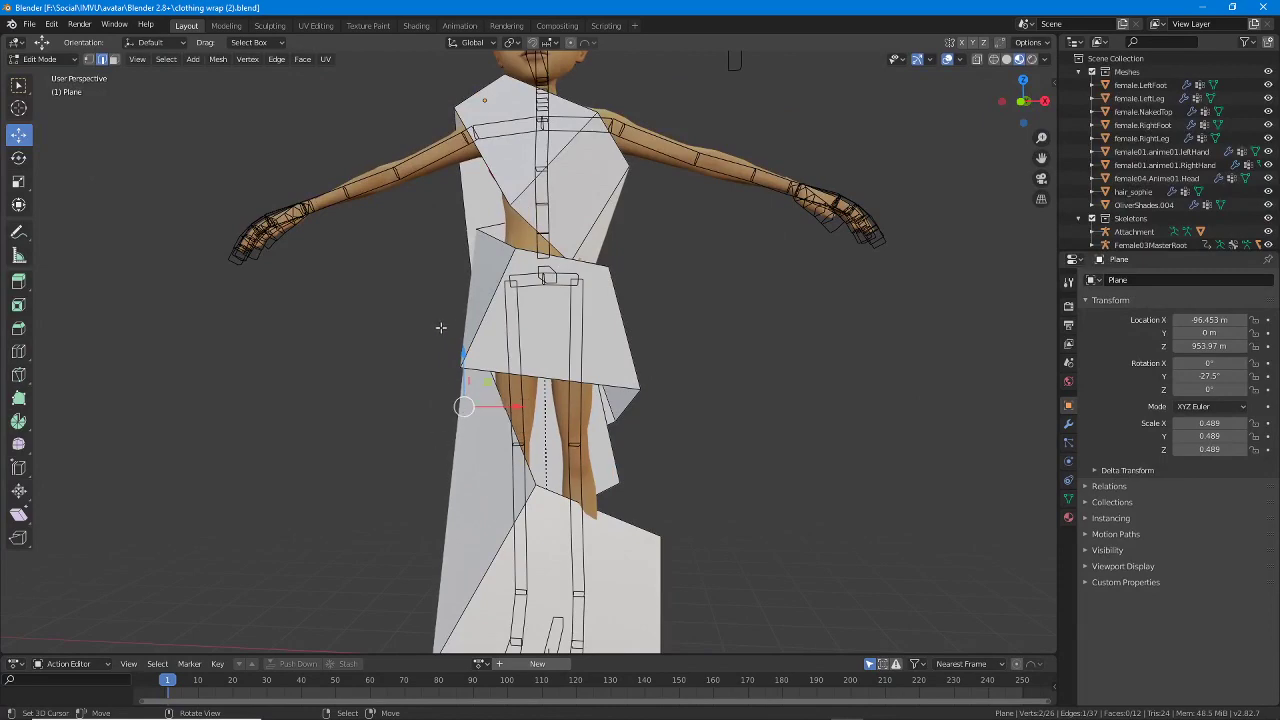
pyautogui.moveTo(511, 373); pyautogui.dragTo(537, 402, button='middle')
pyautogui.moveTo(519, 167); pyautogui.dragTo(563, 265, button='middle')
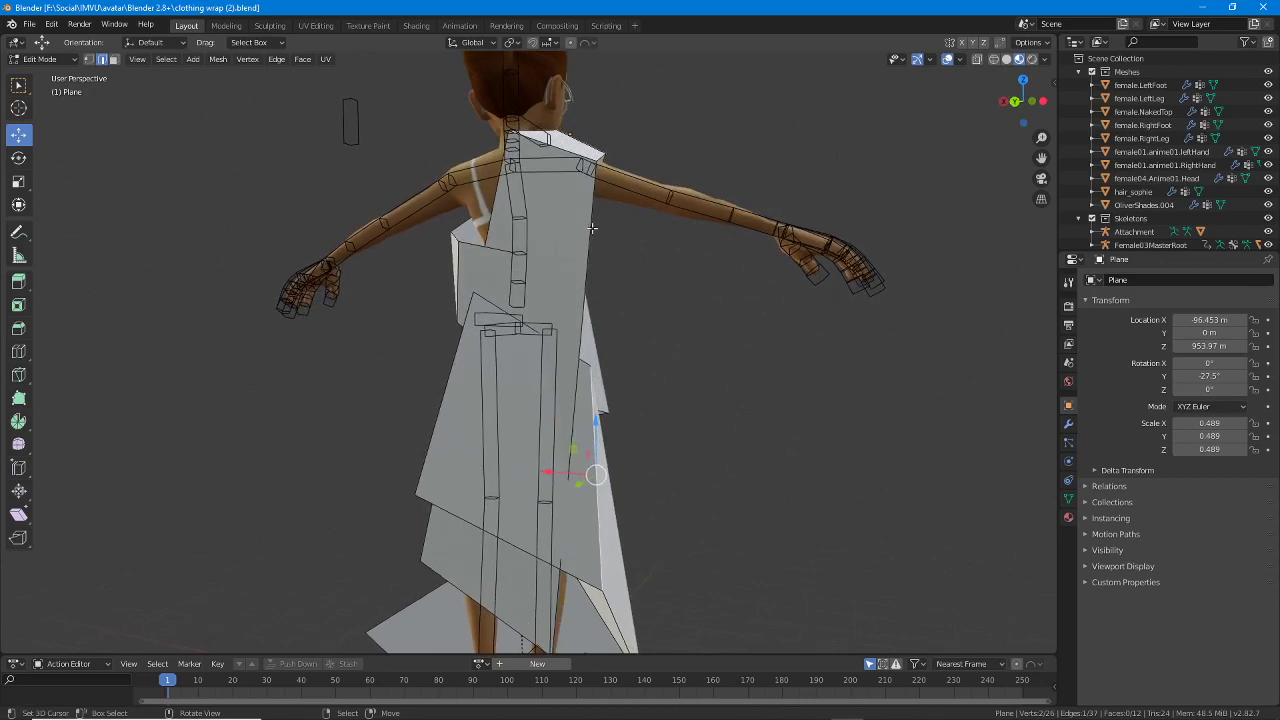
pyautogui.click(592, 229)
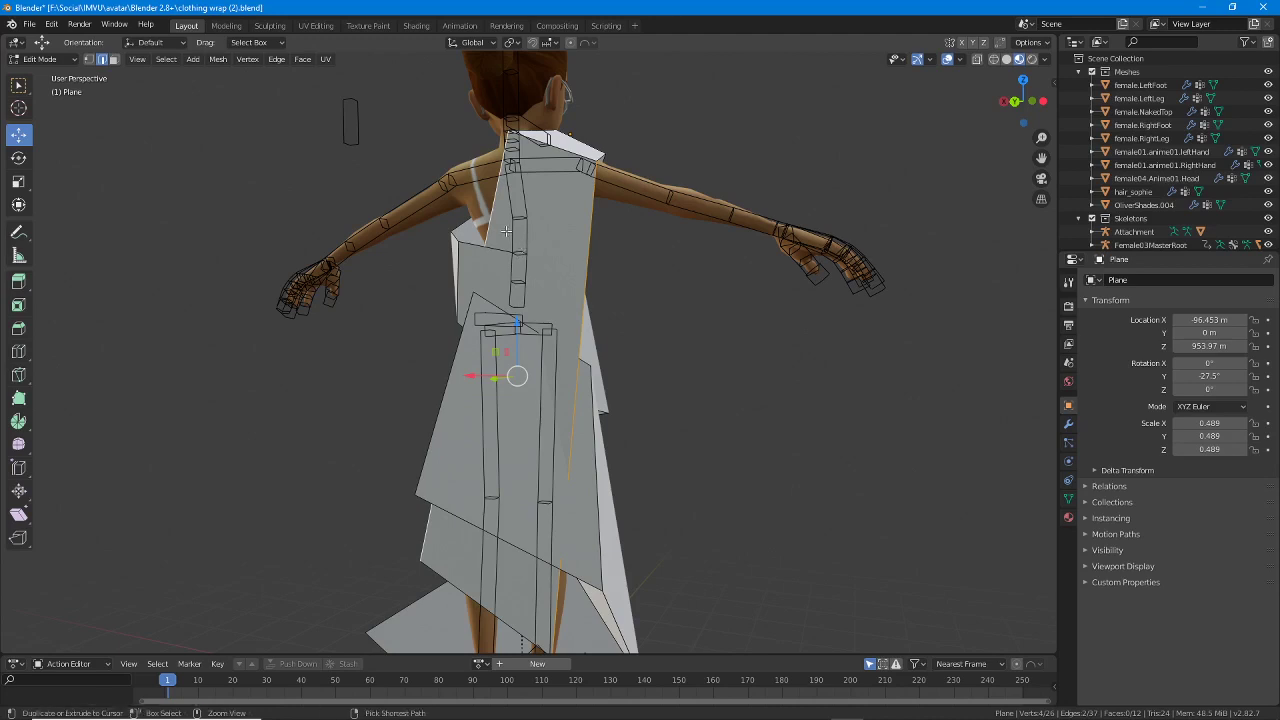
pyautogui.hotkey('ctrl', 'r')
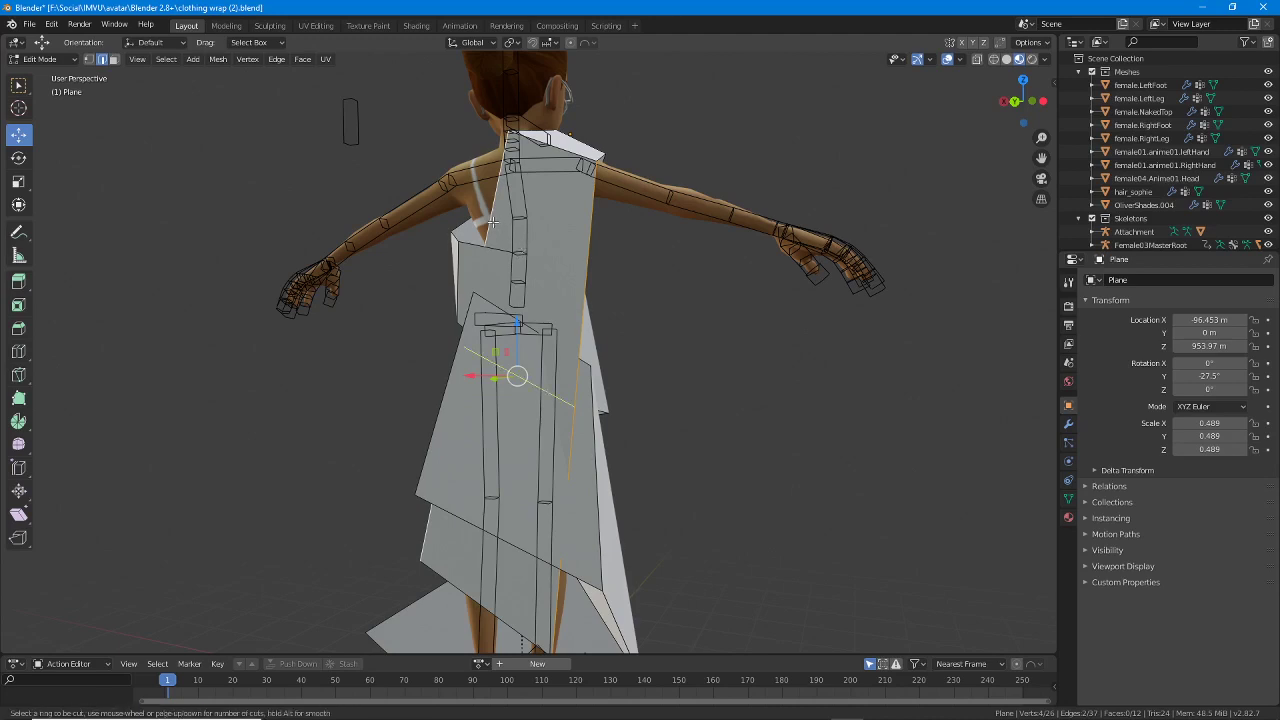
pyautogui.press('Escape')
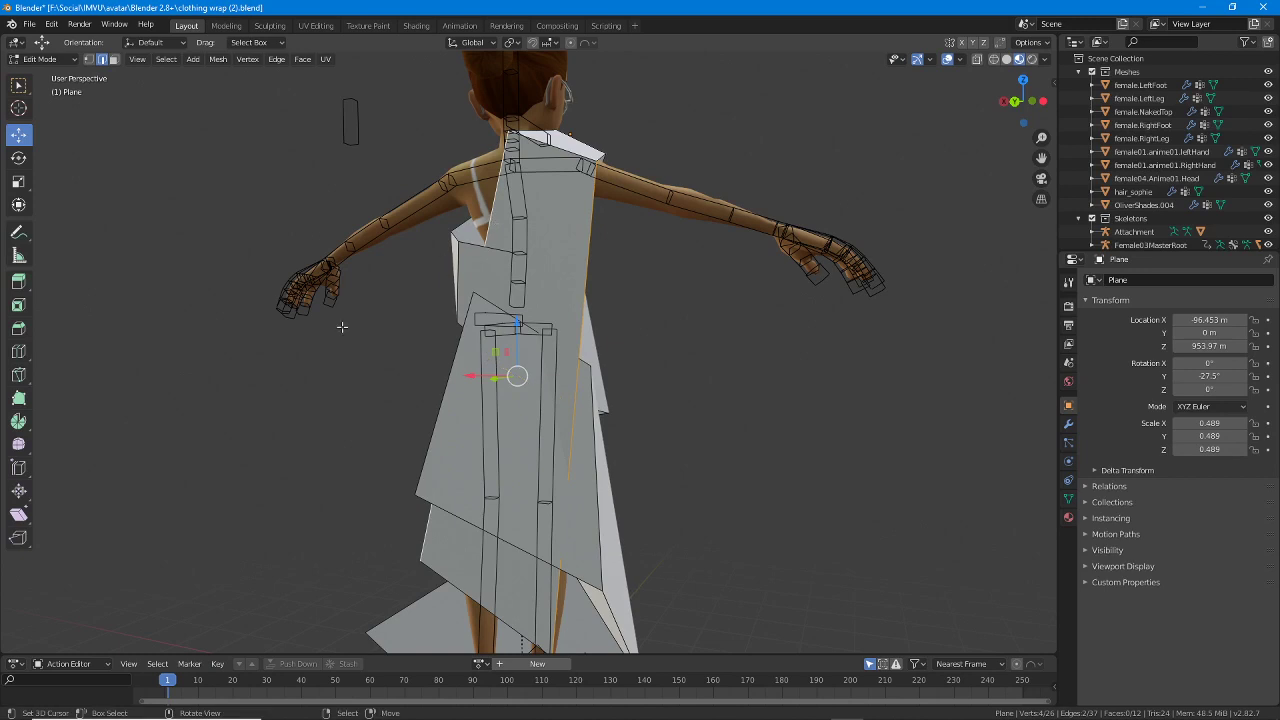
pyautogui.click(21, 353)
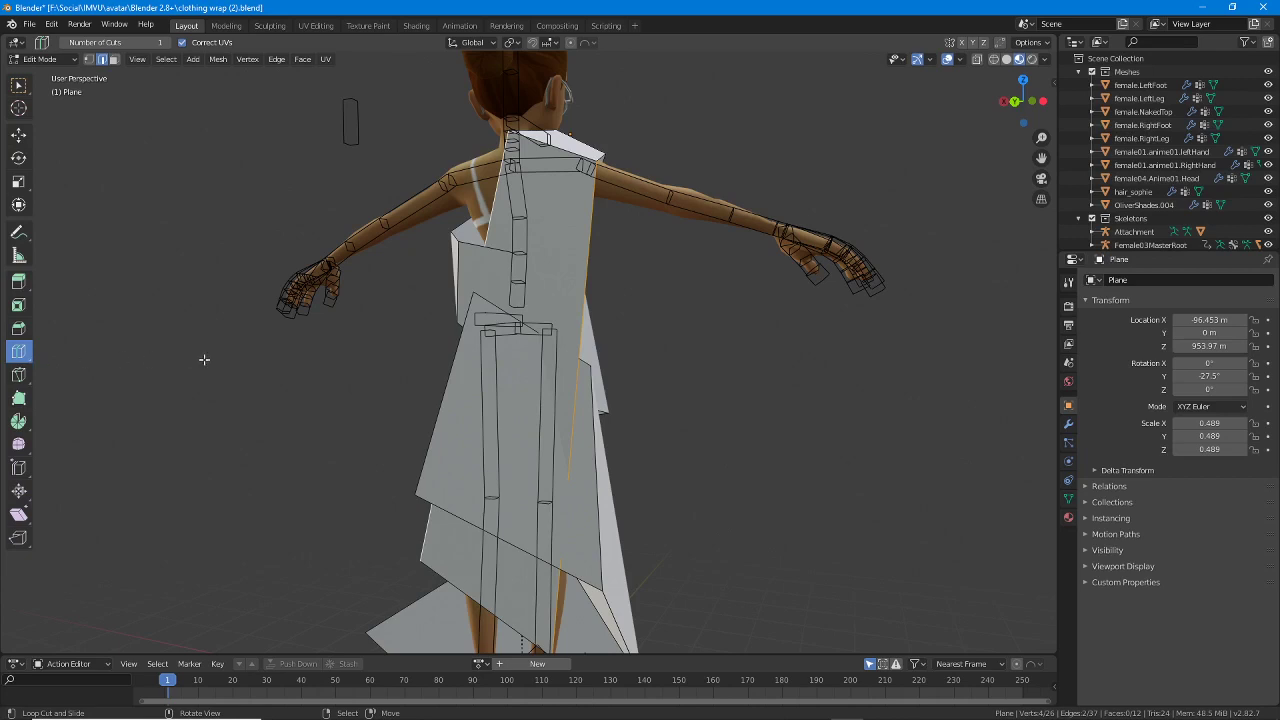
pyautogui.click(19, 135)
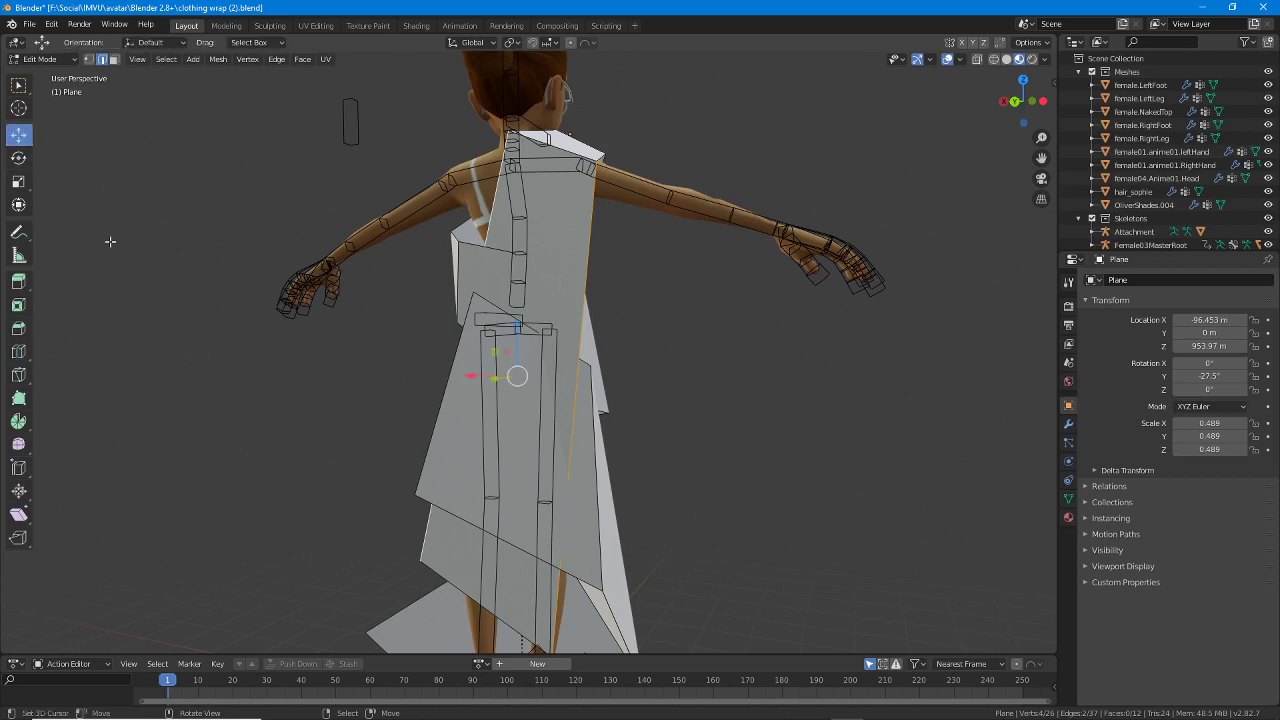
# Add three crosswise loop cuts to the wrap's back panels, across the upper back, the hip and the lower skirt.
pyautogui.hotkey('ctrl', 'r')
pyautogui.click(548, 386)
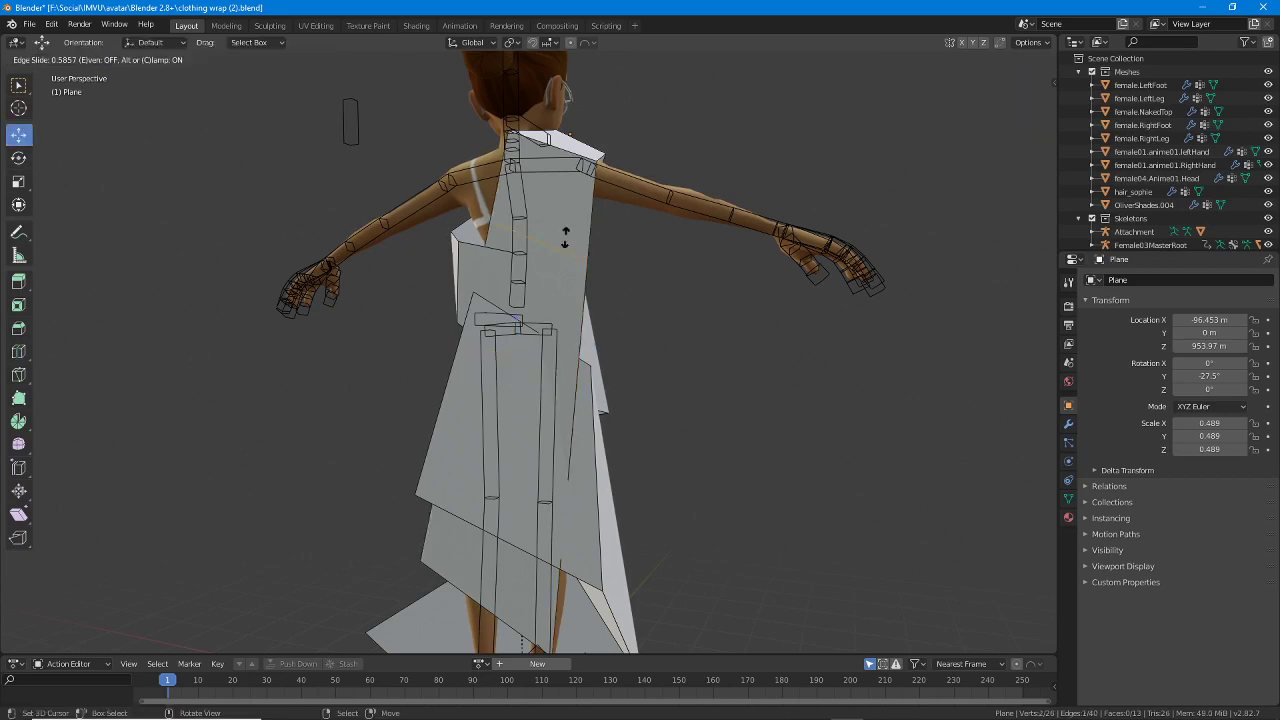
pyautogui.click(562, 247)
pyautogui.hotkey('ctrl', 'r')
pyautogui.click(562, 420)
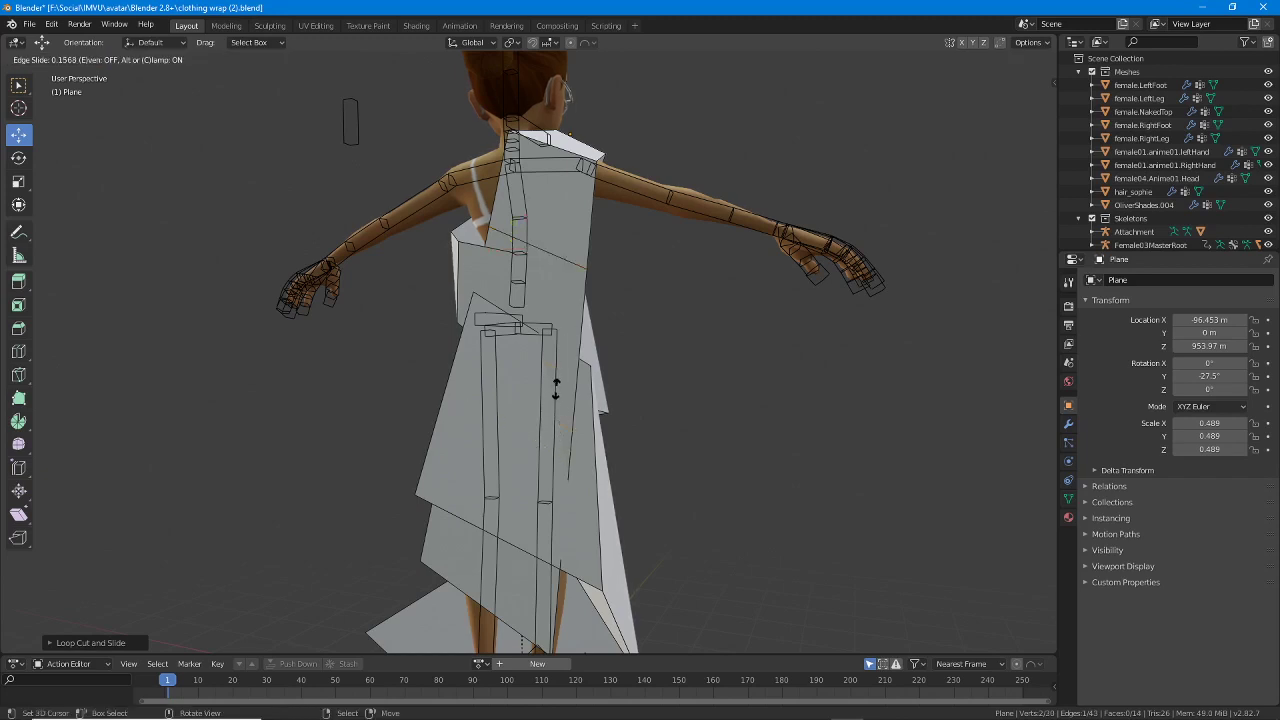
pyautogui.click(561, 352)
pyautogui.hotkey('ctrl', 'r')
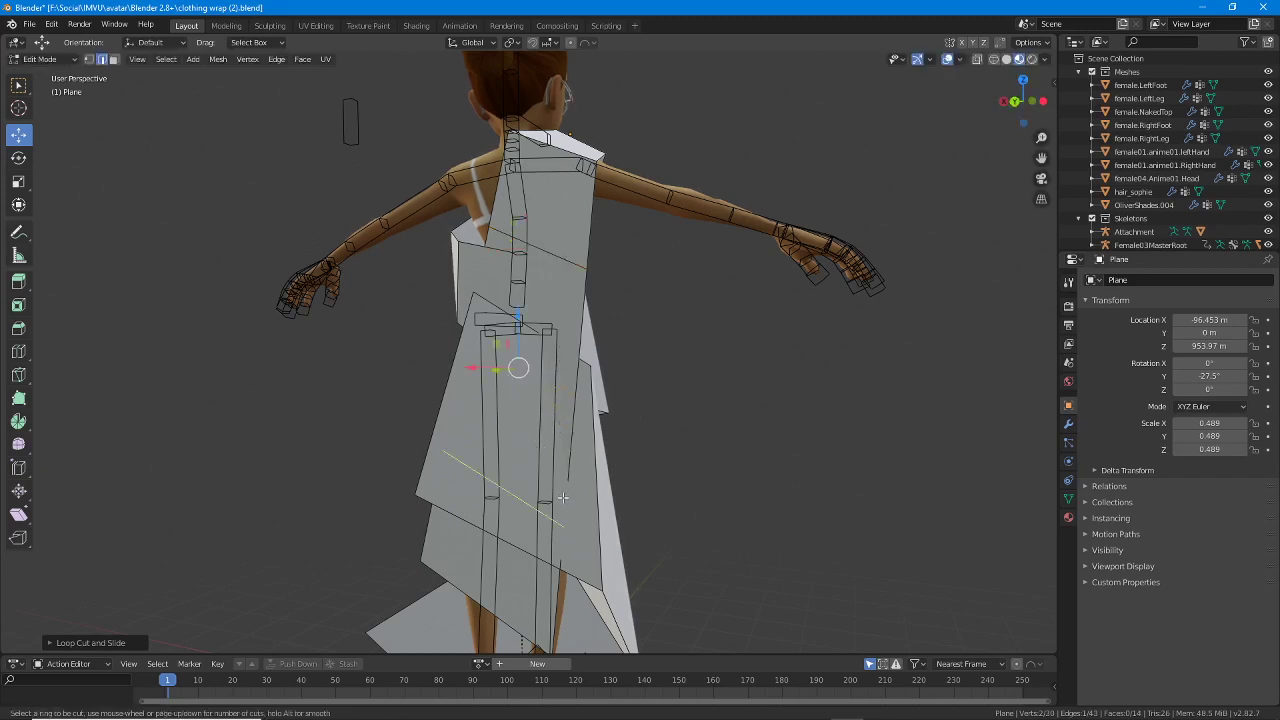
pyautogui.click(563, 500)
pyautogui.click(555, 490)
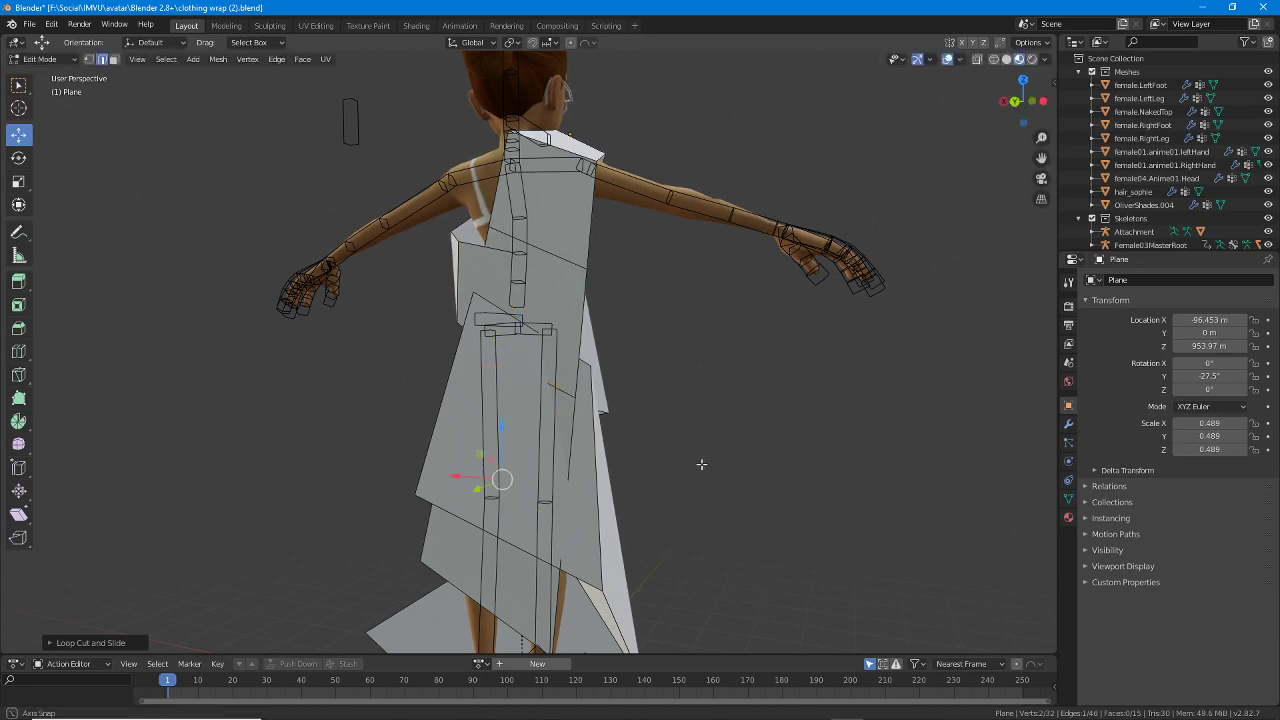
# Rotate the new upper-back edge and move it to follow the avatar's back.
pyautogui.moveTo(700, 463); pyautogui.dragTo(568, 383, button='middle')
pyautogui.moveTo(478, 246); pyautogui.dragTo(679, 259, button='middle')
pyautogui.press('r')
pyautogui.click(676, 457)
pyautogui.moveTo(676, 258); pyautogui.dragTo(646, 266)
pyautogui.moveTo(655, 348); pyautogui.dragTo(558, 326, button='middle')
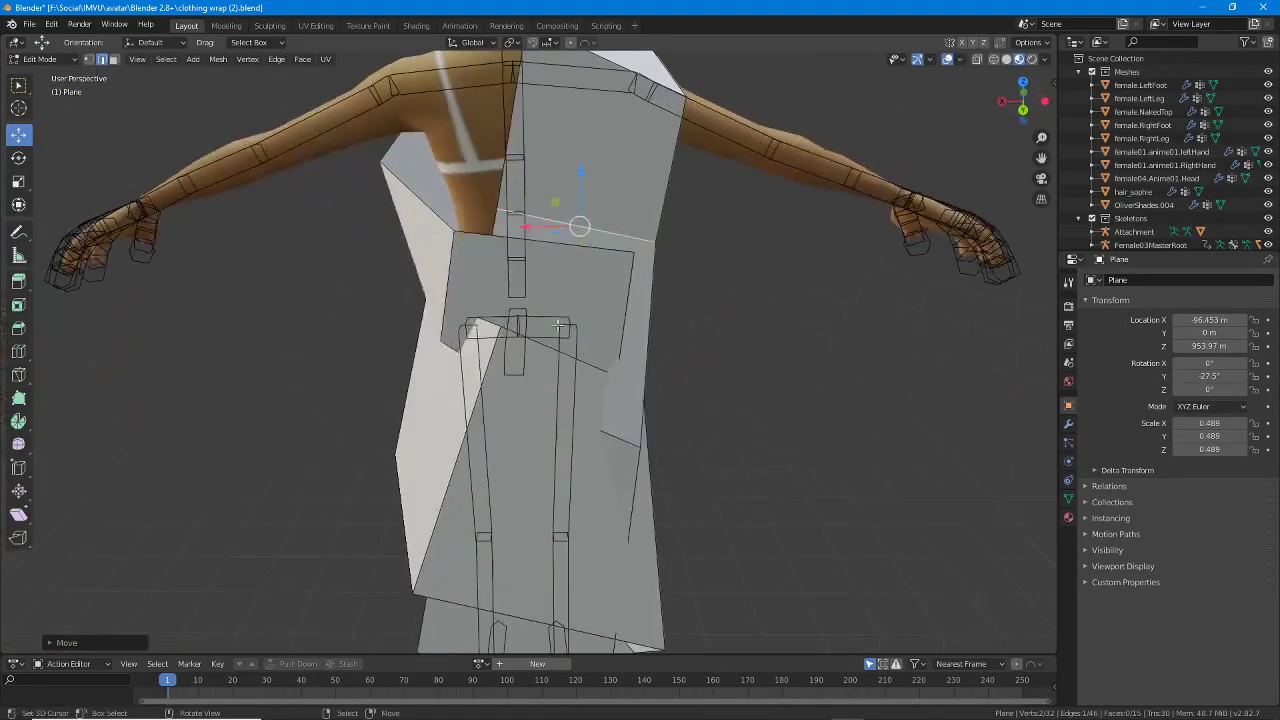
# Move the new hip edge along the Y axis and shift the upper-back edge along the X axis.
pyautogui.moveTo(624, 429); pyautogui.dragTo(663, 434, button='middle')
pyautogui.press('g')
pyautogui.press('y')
pyautogui.click(436, 381)
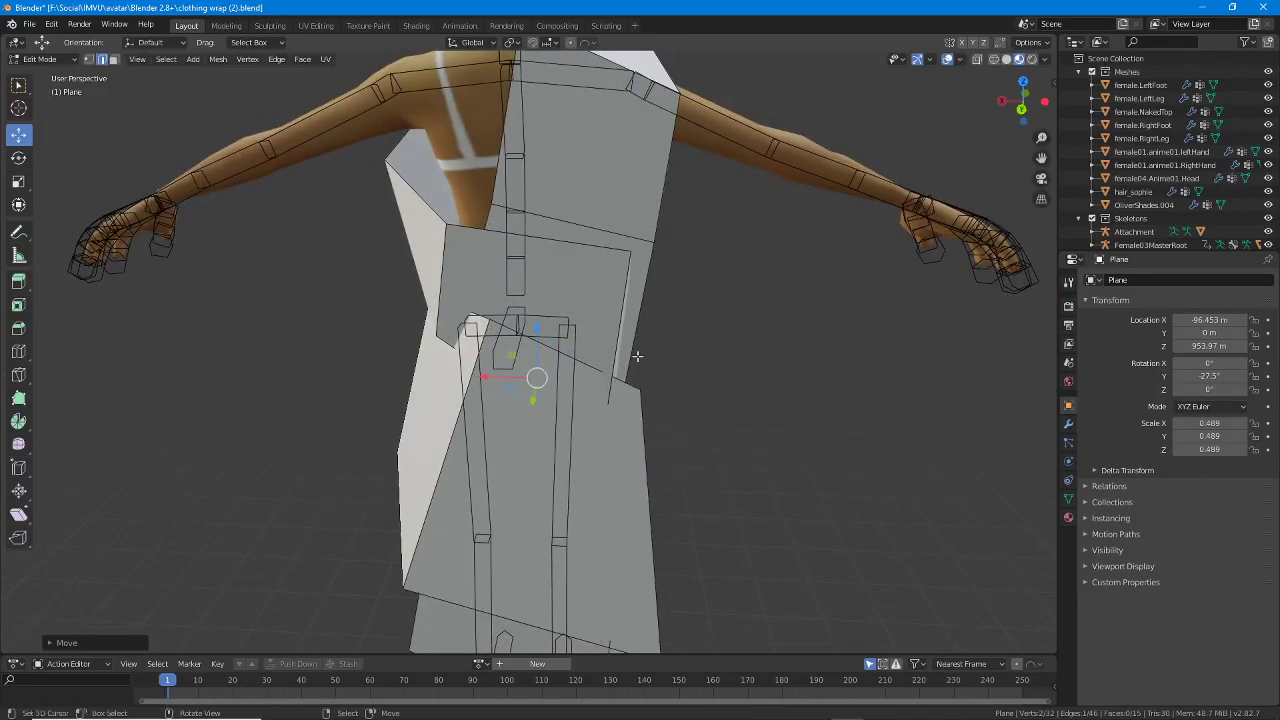
pyautogui.click(595, 233)
pyautogui.press('g')
pyautogui.press('x')
pyautogui.click(566, 226)
# Reposition the new edges behind the lower legs so the back panel clears the calves.
pyautogui.keyDown('shift'); pyautogui.moveTo(550, 500); pyautogui.dragTo(507, 232, button='middle'); pyautogui.keyUp('shift')
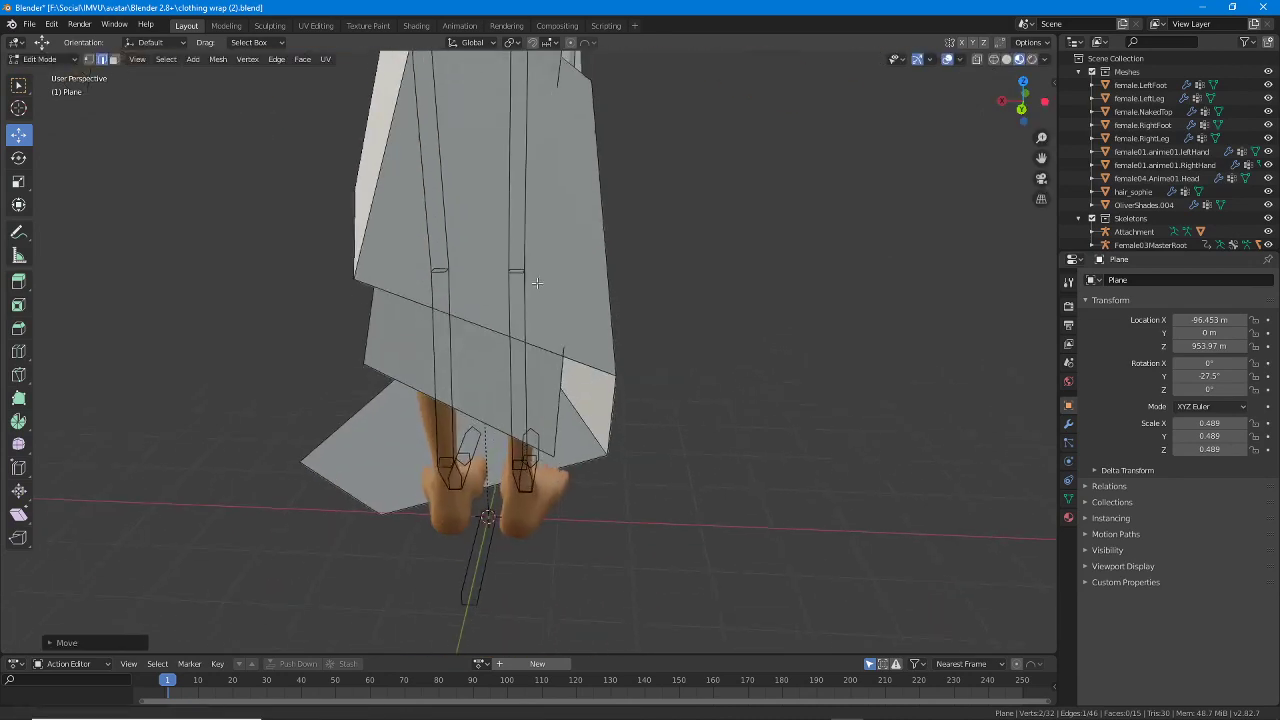
pyautogui.click(489, 414)
pyautogui.moveTo(488, 413); pyautogui.dragTo(581, 241, button='middle')
pyautogui.press('g')
pyautogui.click(432, 410)
pyautogui.moveTo(580, 243); pyautogui.dragTo(547, 245)
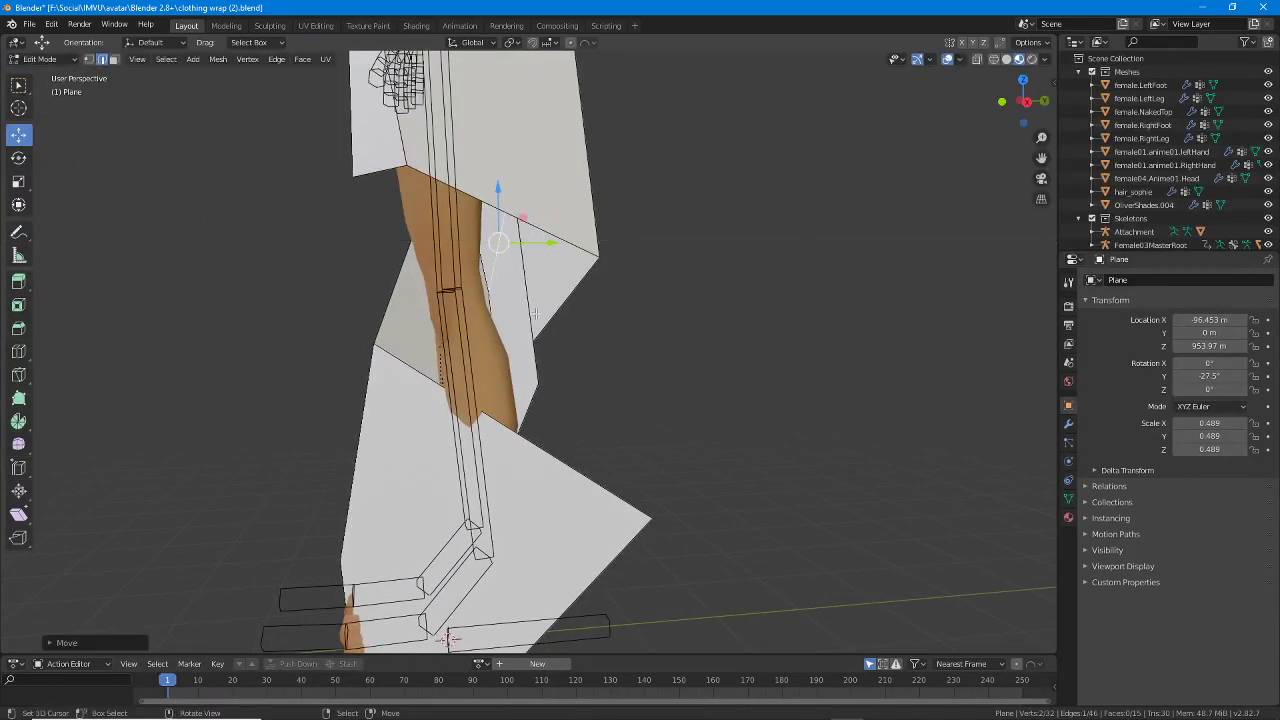
pyautogui.moveTo(545, 385); pyautogui.dragTo(502, 399, button='middle')
pyautogui.click(493, 428)
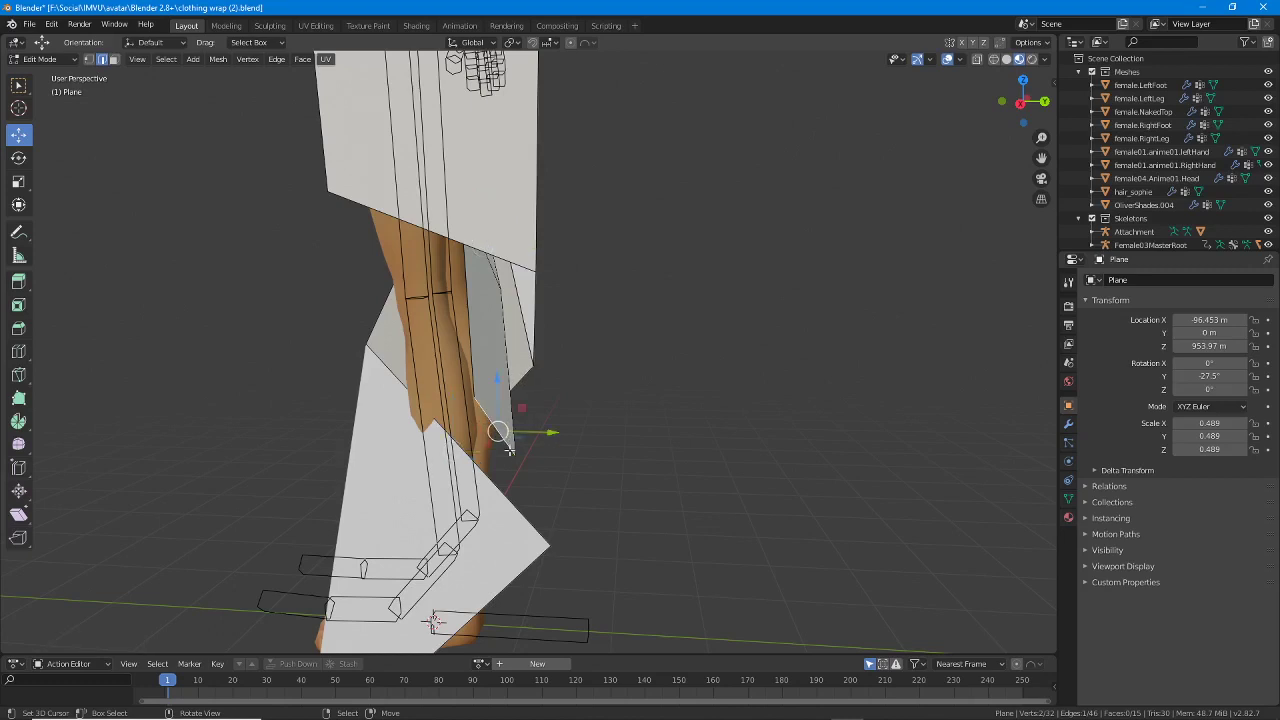
pyautogui.moveTo(552, 433); pyautogui.dragTo(563, 436)
pyautogui.moveTo(563, 436); pyautogui.dragTo(553, 370, button='middle')
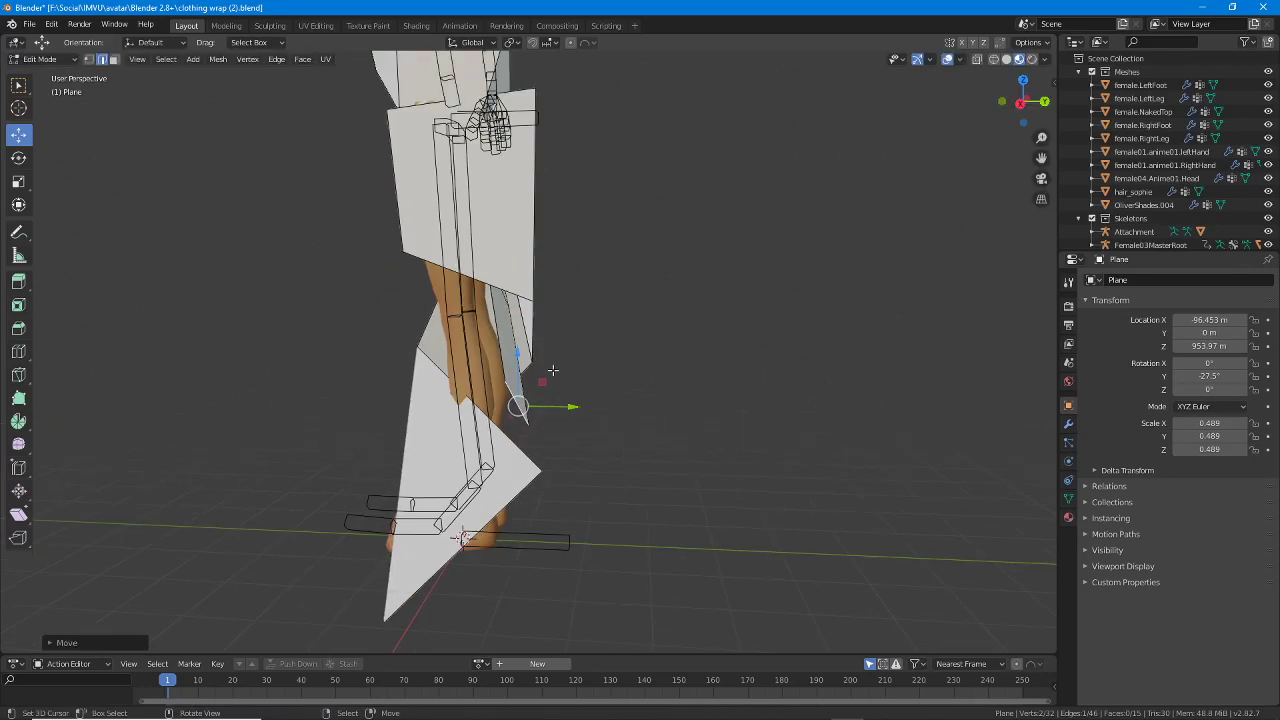
# Shift the upper-back edge sideways to line up with the waist panel below it.
pyautogui.moveTo(540, 251); pyautogui.dragTo(593, 313, button='middle')
pyautogui.scroll(3, 593, 313)
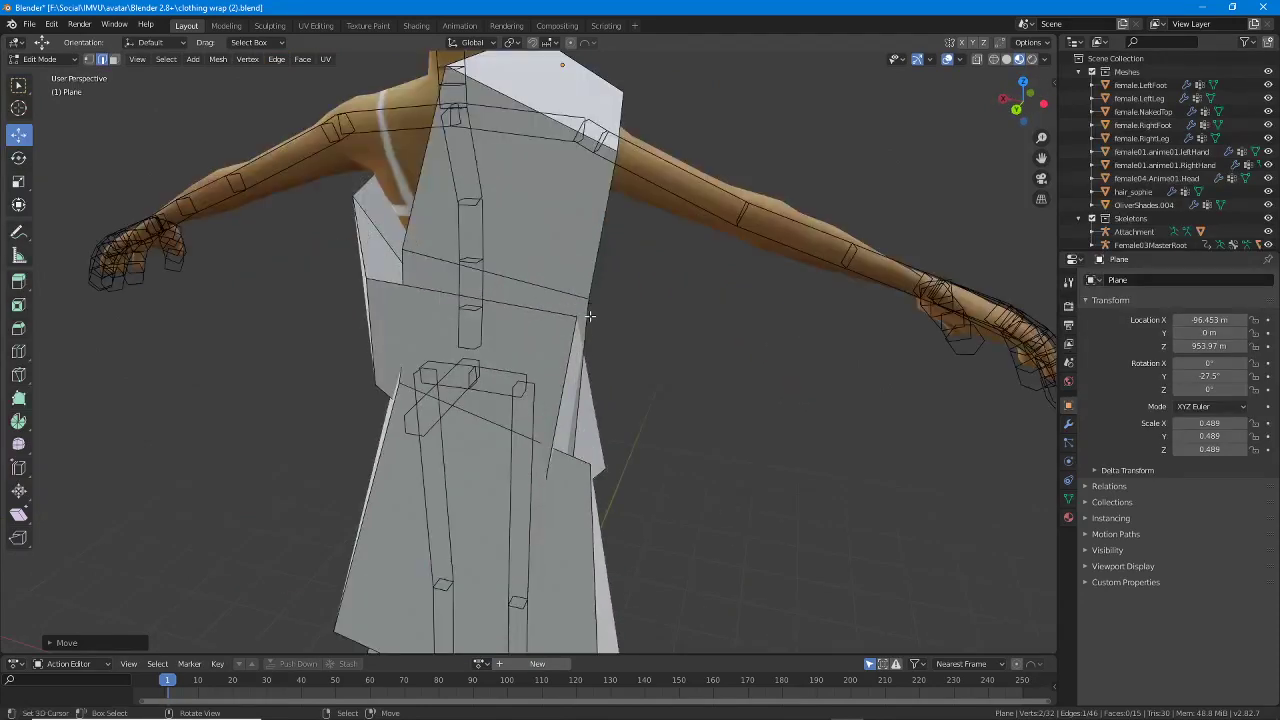
pyautogui.moveTo(534, 285); pyautogui.dragTo(567, 317, button='middle')
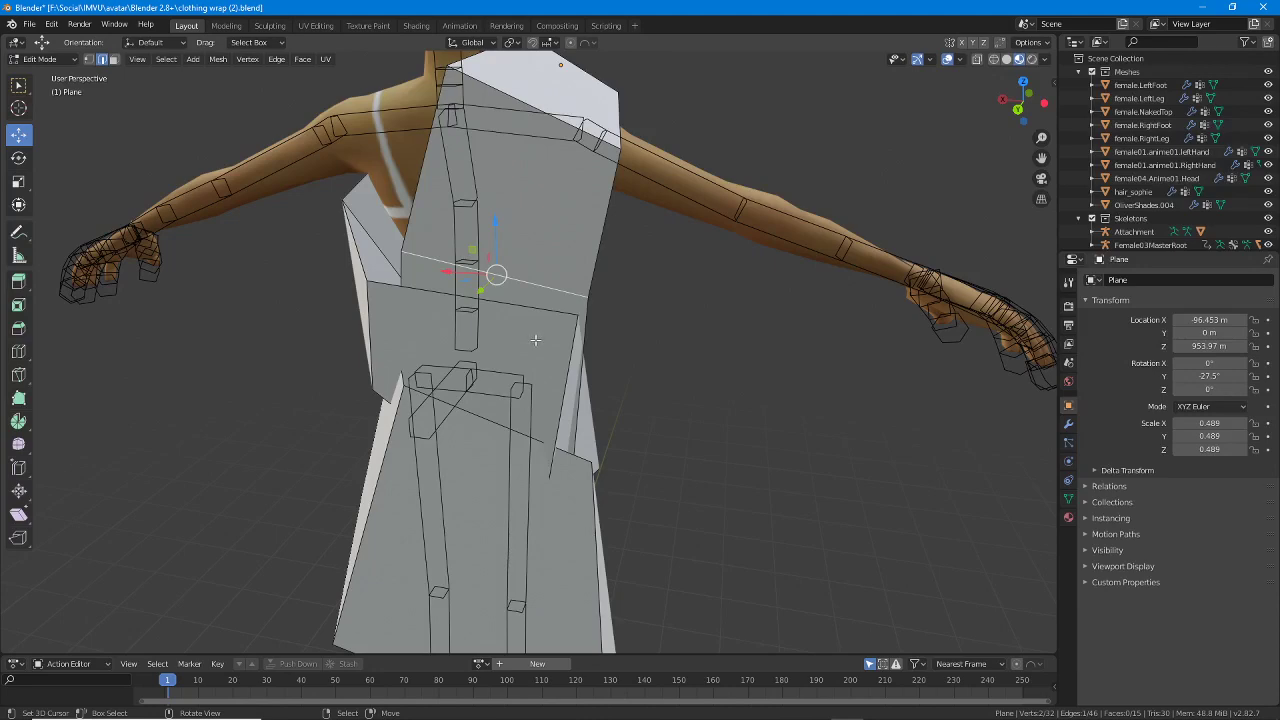
pyautogui.press('g')
pyautogui.click(552, 456)
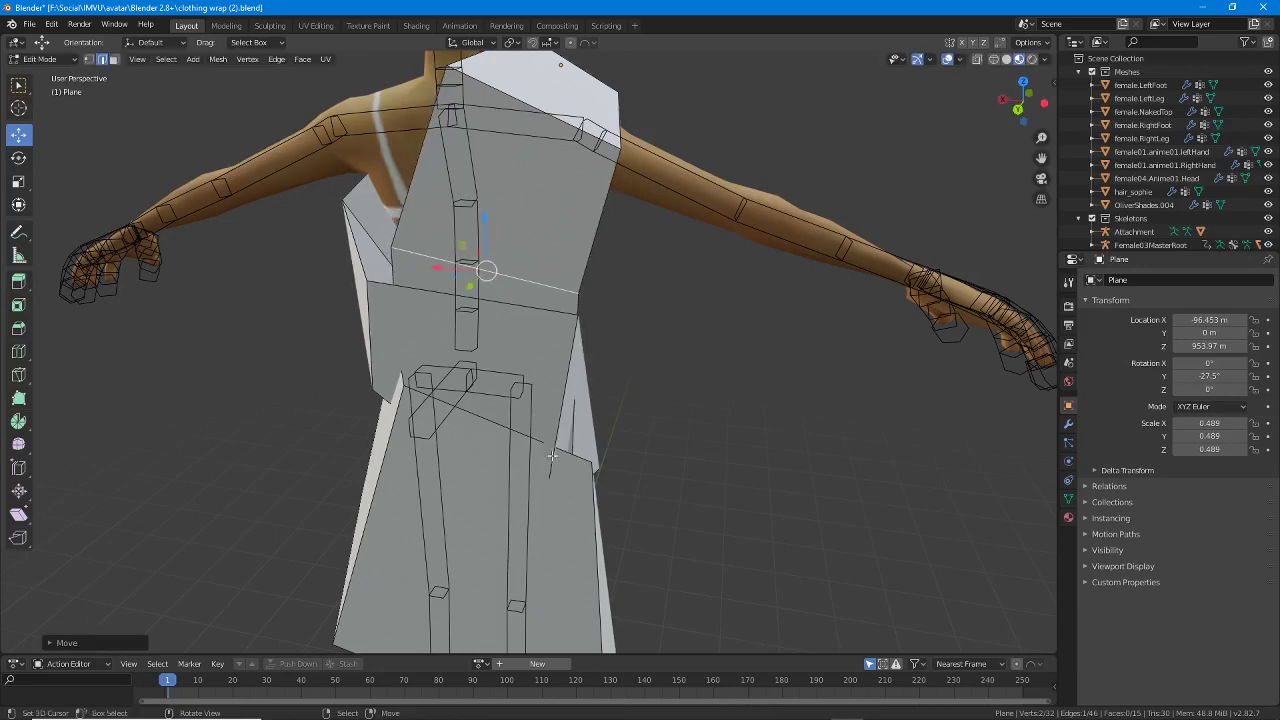
pyautogui.moveTo(552, 456); pyautogui.dragTo(465, 398, button='middle')
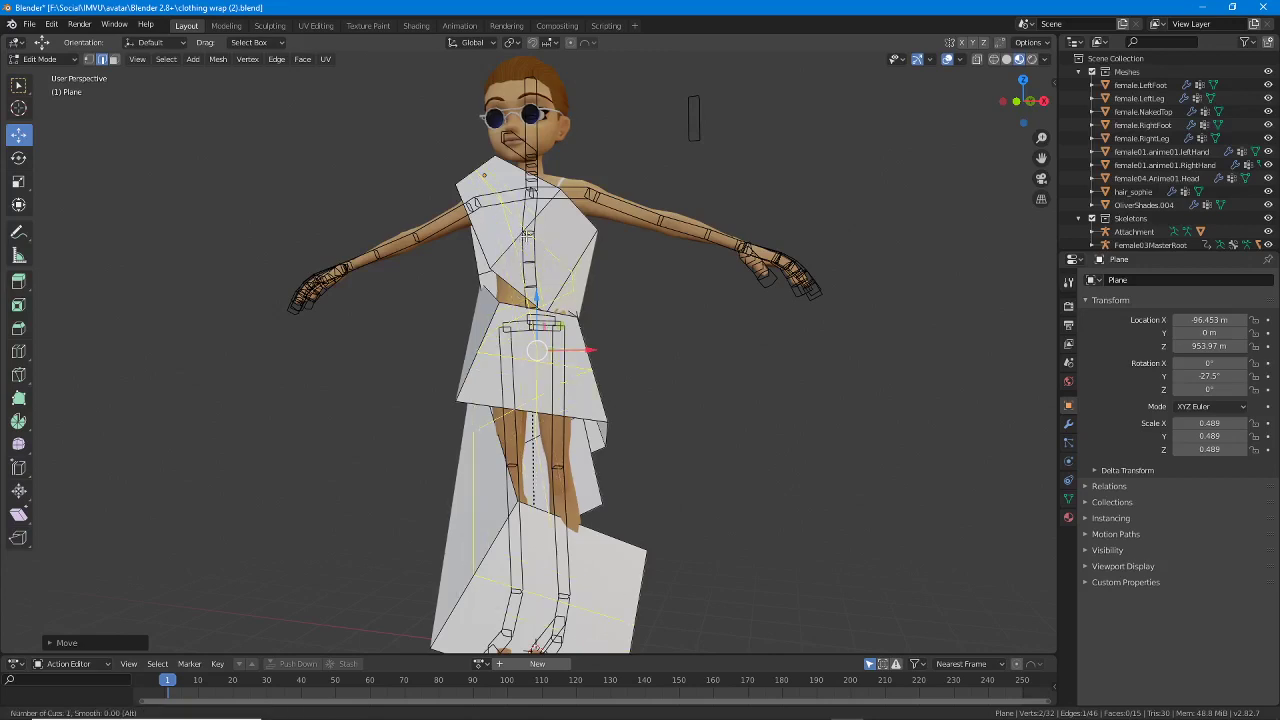
# Add a lengthwise loop cut down the middle of the entire wrap strip.
pyautogui.click(520, 223)
pyautogui.click(520, 223)
pyautogui.moveTo(385, 325); pyautogui.dragTo(745, 320, button='middle')
pyautogui.scroll(2, 621, 238)
pyautogui.moveTo(621, 239); pyautogui.dragTo(553, 394, button='middle')
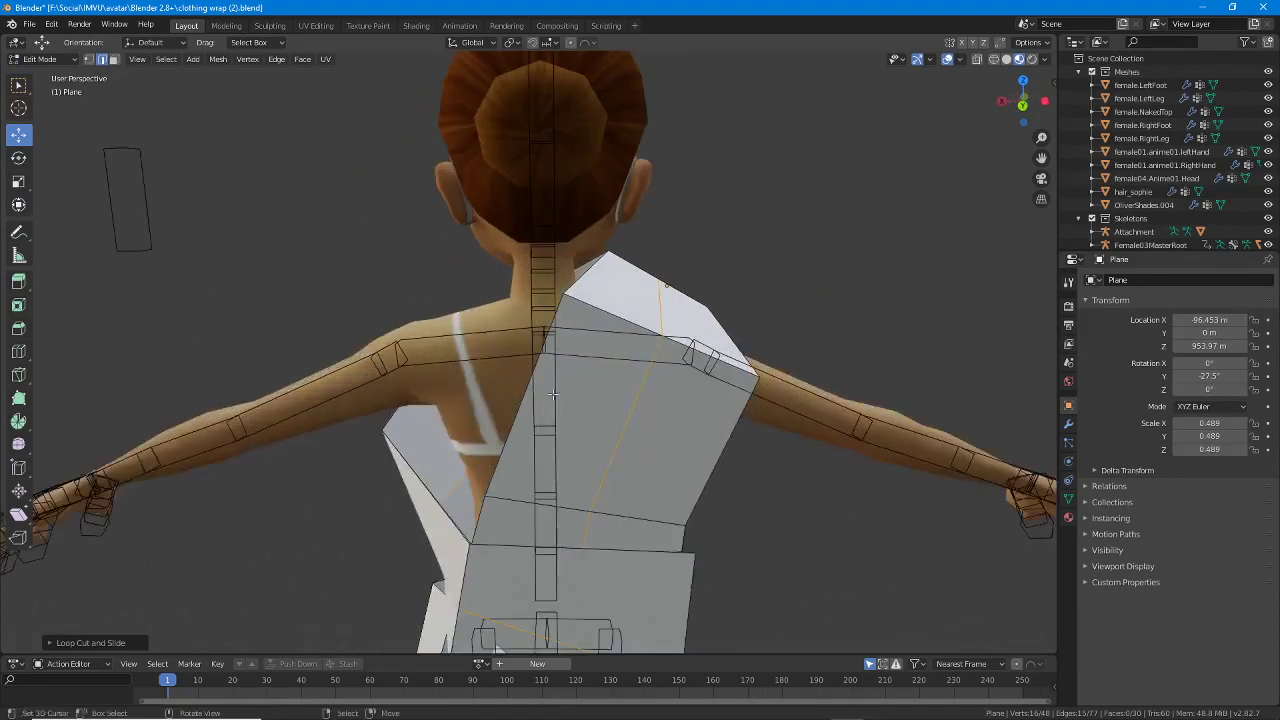
# Switch to vertex selection and move the shoulder panel's corner vertices to shape it around the neck and shoulder.
pyautogui.click(88, 59)
pyautogui.click(570, 287)
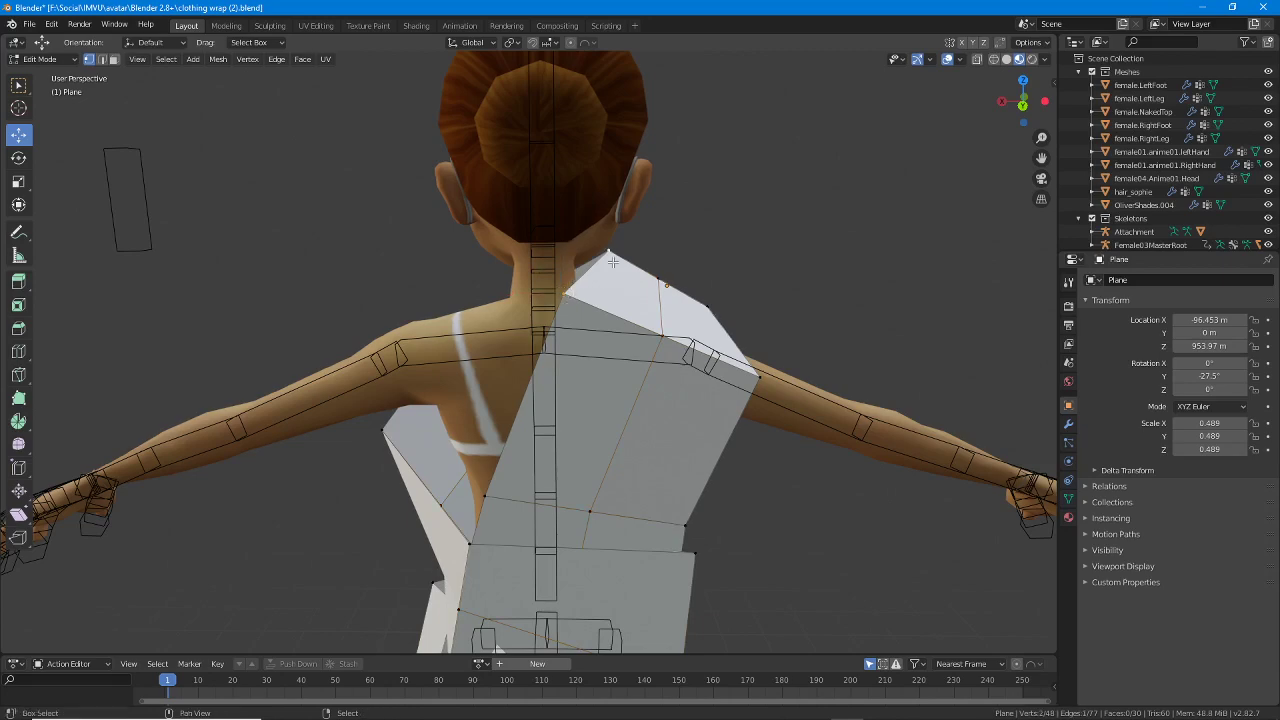
pyautogui.moveTo(570, 287); pyautogui.dragTo(569, 409, button='middle')
pyautogui.press('g')
pyautogui.click(570, 323)
pyautogui.click(630, 353)
pyautogui.press('g')
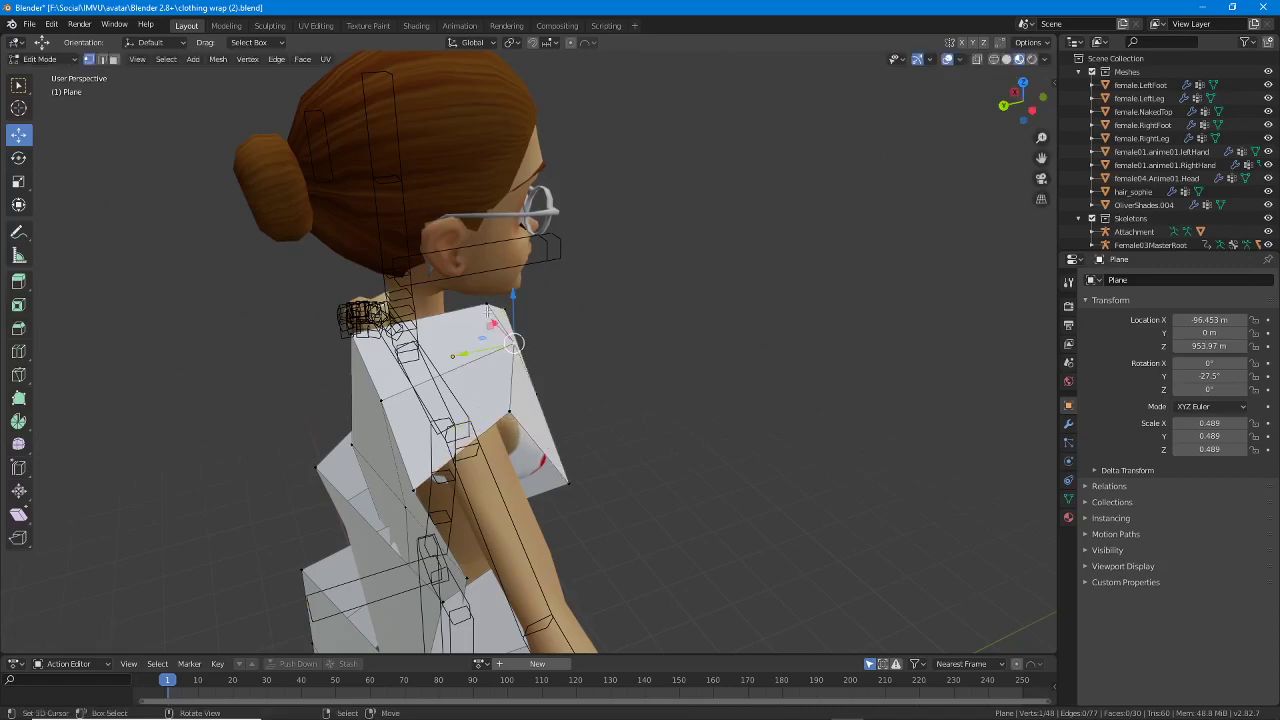
pyautogui.click(447, 316)
# Reposition the front shoulder vertices and the lower corner of the chest panel.
pyautogui.moveTo(580, 310); pyautogui.dragTo(330, 390, button='middle')
pyautogui.click(530, 307)
pyautogui.press('g')
pyautogui.click(480, 323)
pyautogui.press('g')
pyautogui.click(496, 546)
pyautogui.moveTo(466, 492); pyautogui.dragTo(443, 465)
# Move the chest panel's upper and outer vertices near the avatar's left armpit.
pyautogui.click(619, 381)
pyautogui.press('g')
pyautogui.click(628, 400)
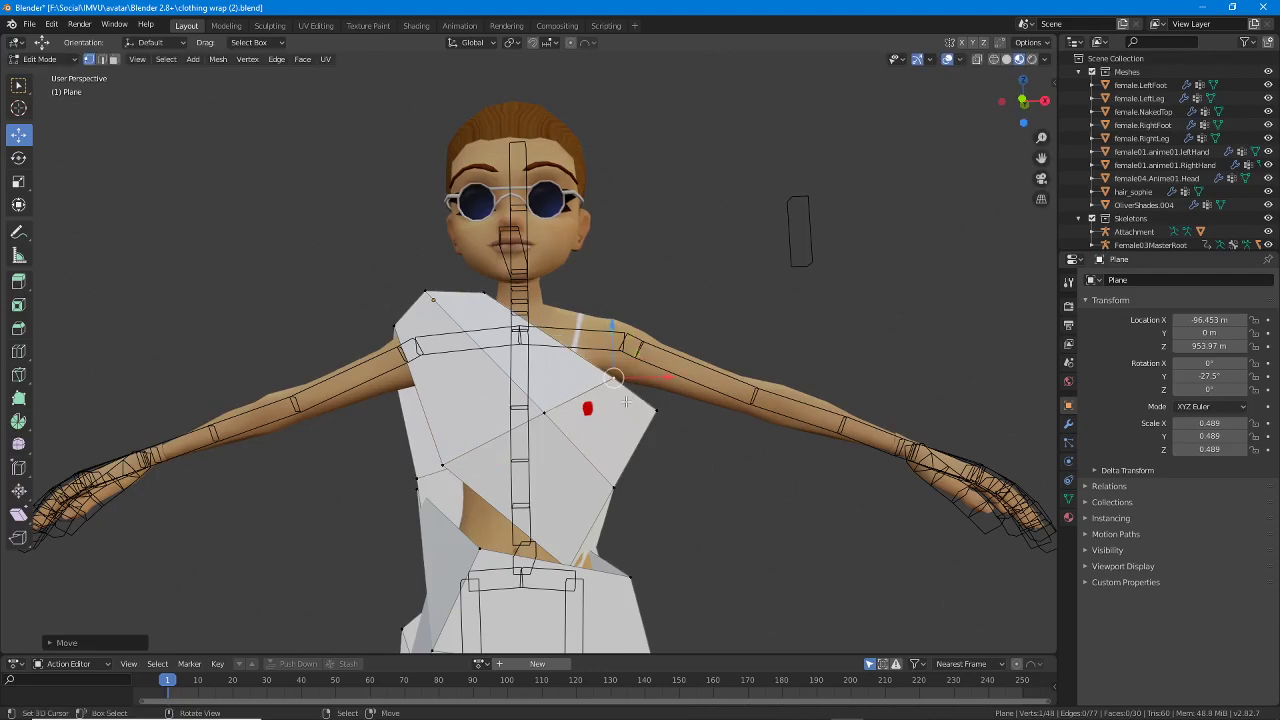
pyautogui.click(668, 420)
pyautogui.press('g')
pyautogui.click(650, 427)
# Pull the side waist vertices below the avatar's left arm closer to the body.
pyautogui.moveTo(650, 427); pyautogui.dragTo(705, 517, button='middle')
pyautogui.press('g')
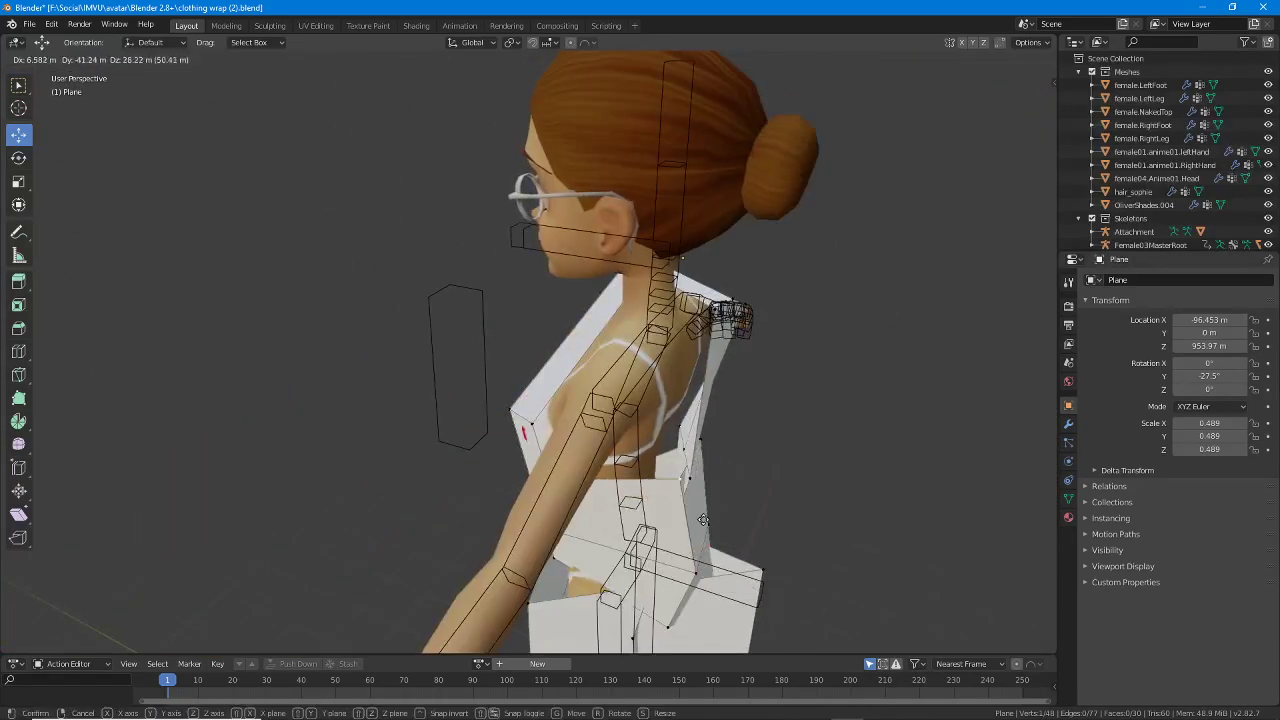
pyautogui.click(696, 506)
pyautogui.rightClick(694, 580)
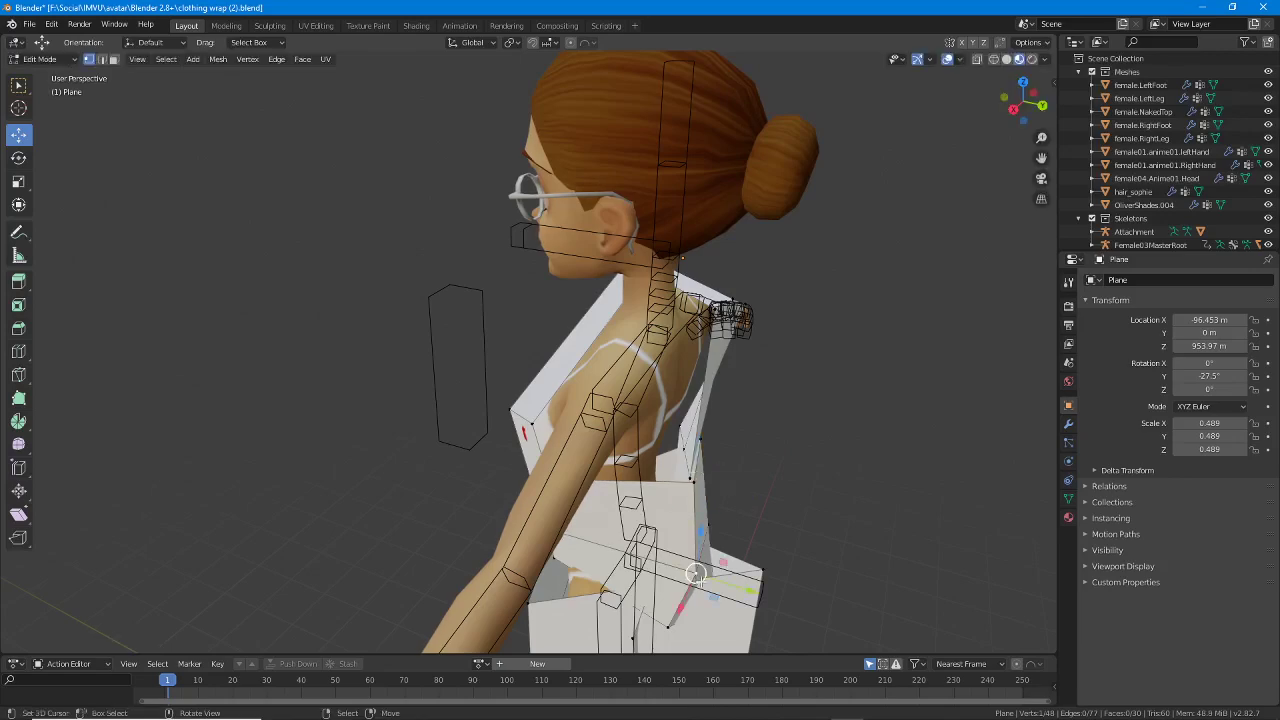
pyautogui.press('g')
pyautogui.click(679, 614)
pyautogui.press('g')
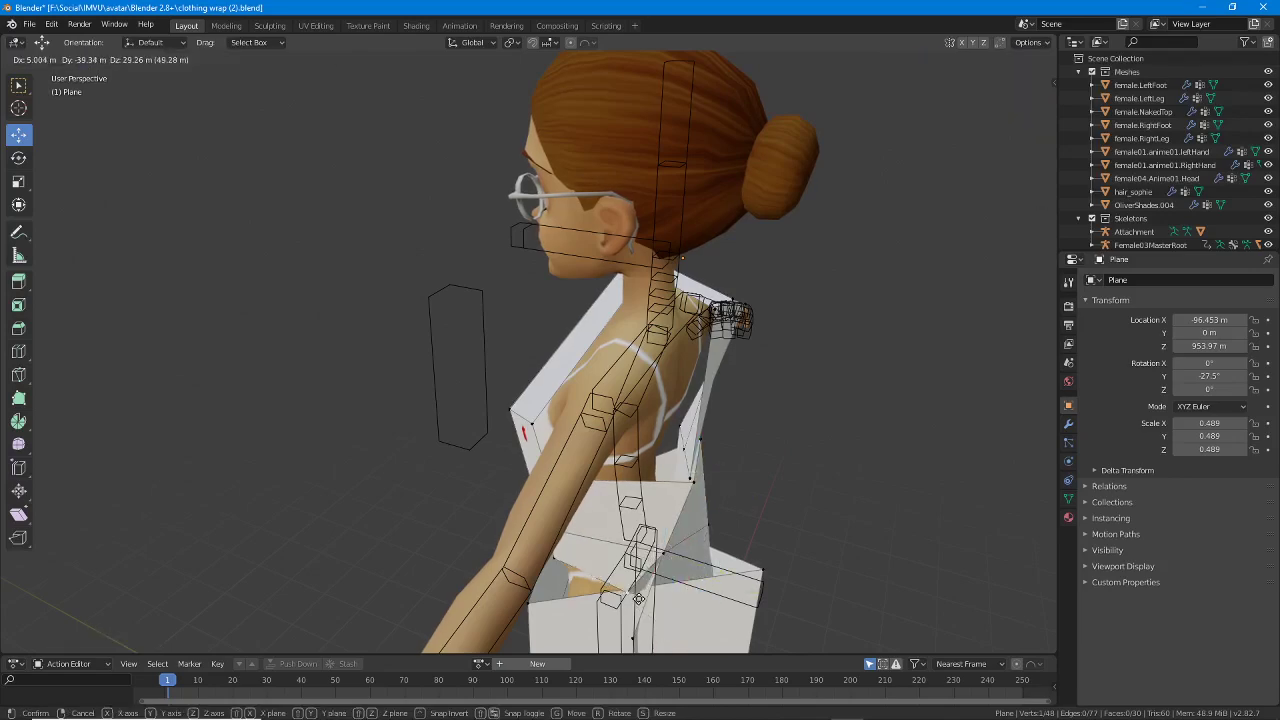
pyautogui.click(638, 598)
# Move the back panels' vertices beside the avatar's left side inward toward the spine.
pyautogui.moveTo(638, 598); pyautogui.dragTo(545, 440, button='middle')
pyautogui.press('g')
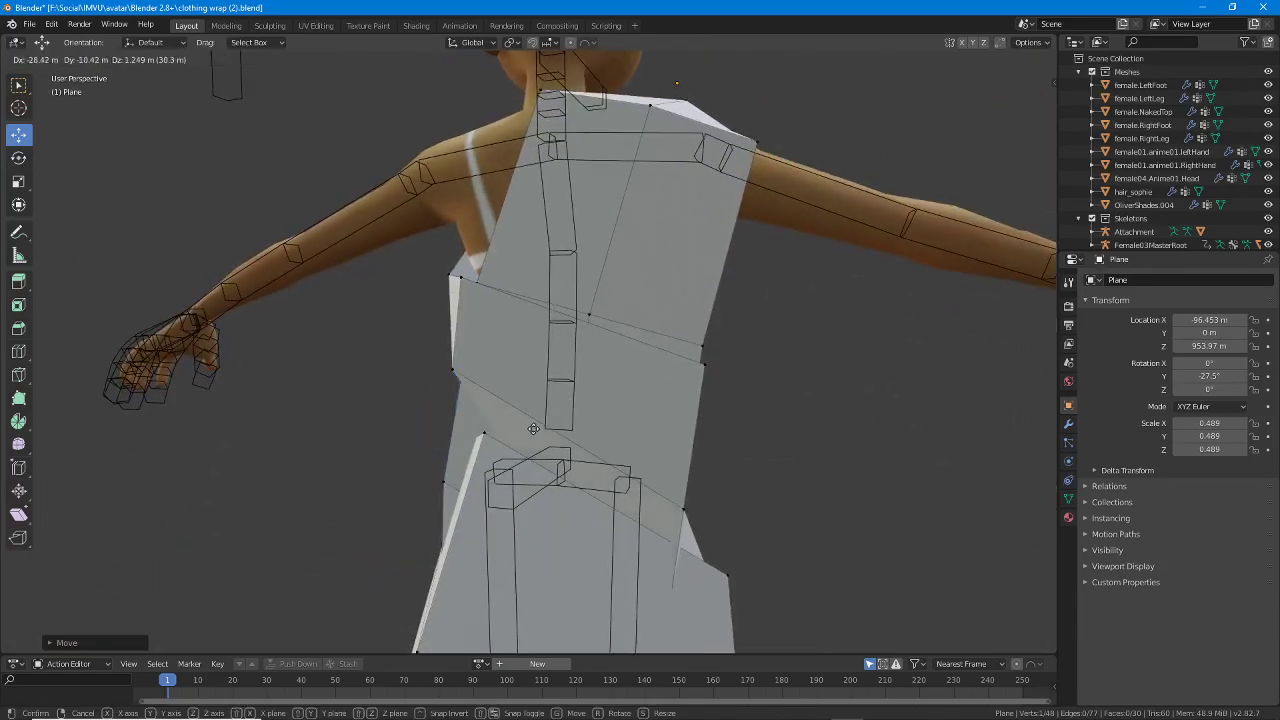
pyautogui.click(512, 436)
pyautogui.rightClick(463, 279)
pyautogui.press('g')
pyautogui.rightClick(489, 299)
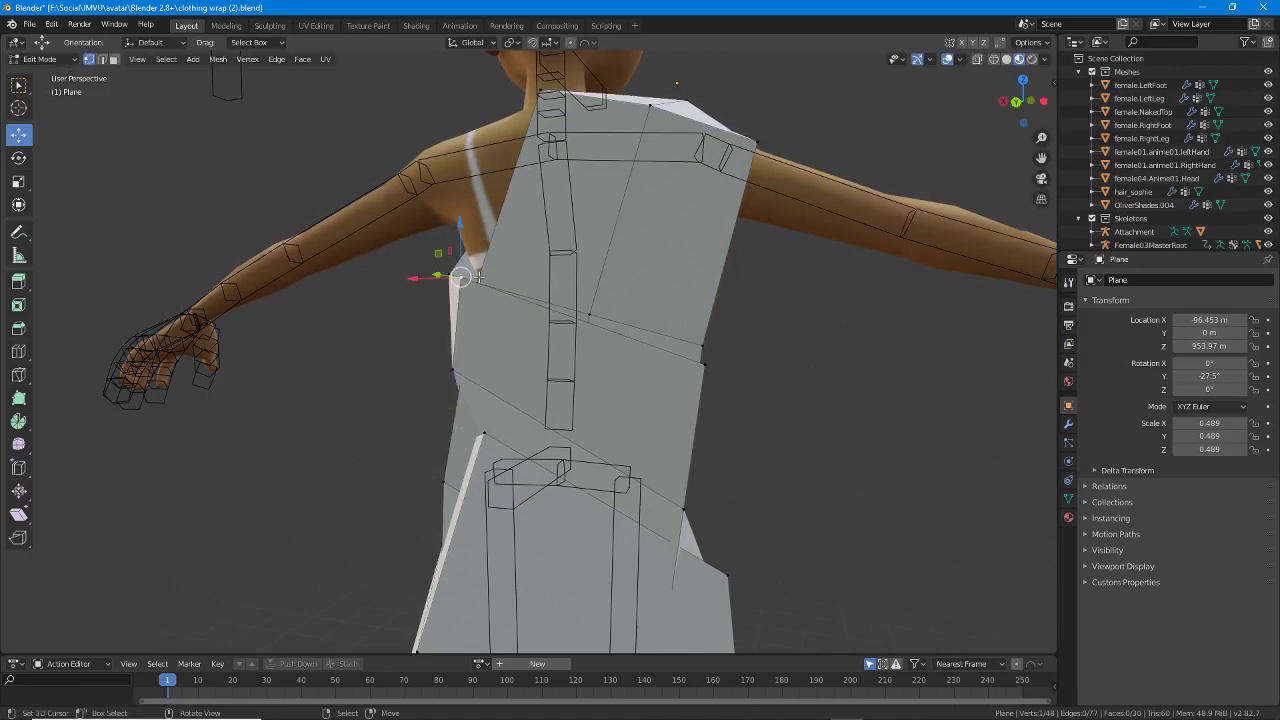
pyautogui.press('g')
pyautogui.rightClick(488, 288)
pyautogui.moveTo(497, 281); pyautogui.dragTo(515, 331, button='middle')
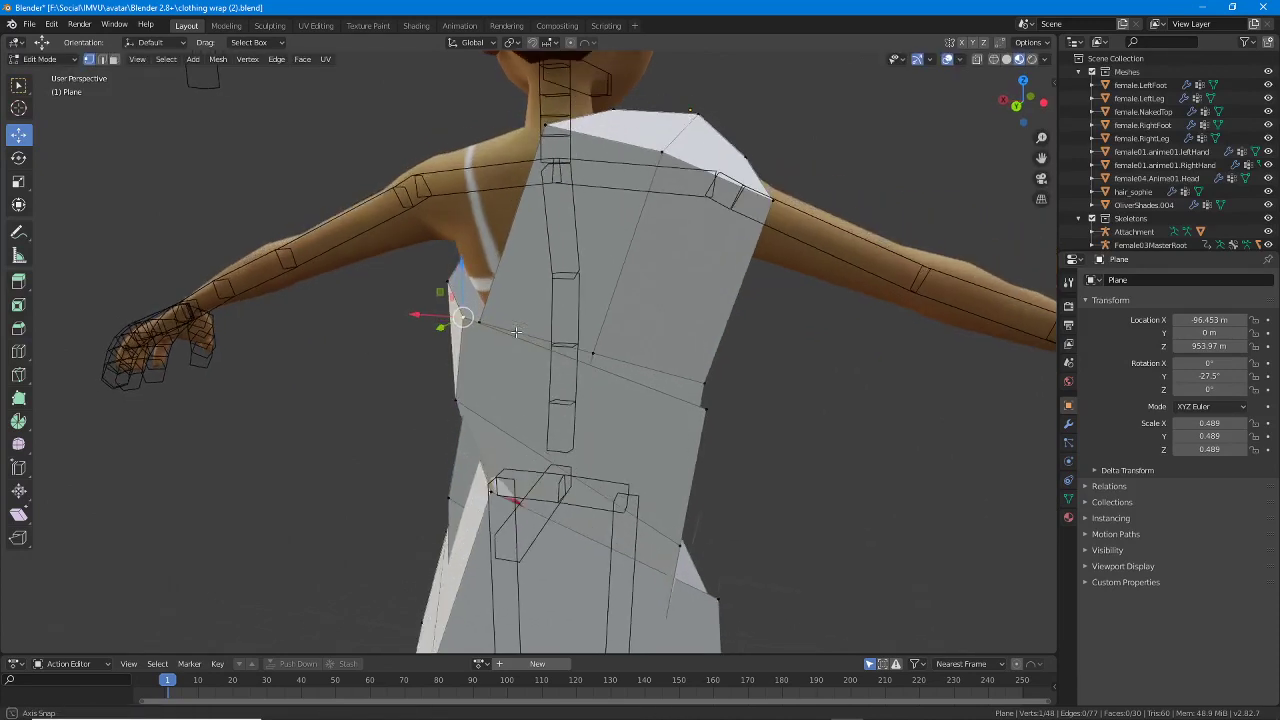
pyautogui.press('g')
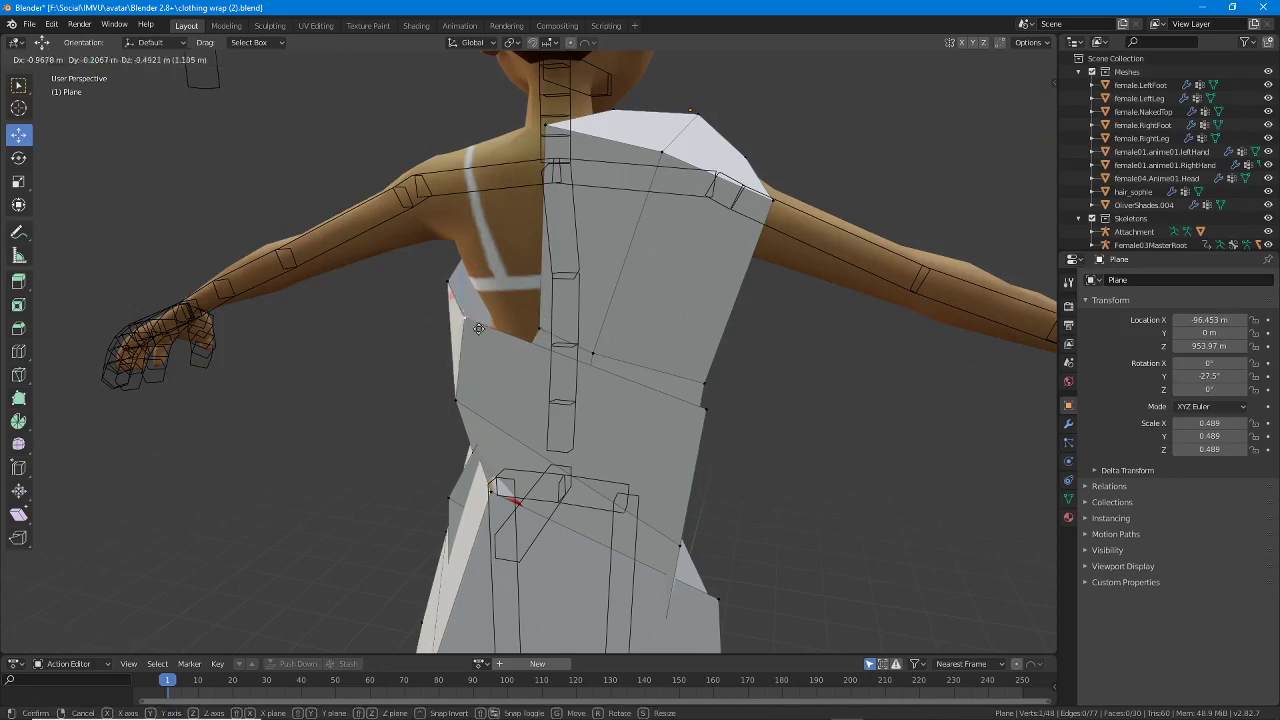
pyautogui.click(505, 329)
# Tuck the back waist panel's lower corner vertex inward on the avatar's left side.
pyautogui.click(456, 401)
pyautogui.press('g')
pyautogui.click(477, 400)
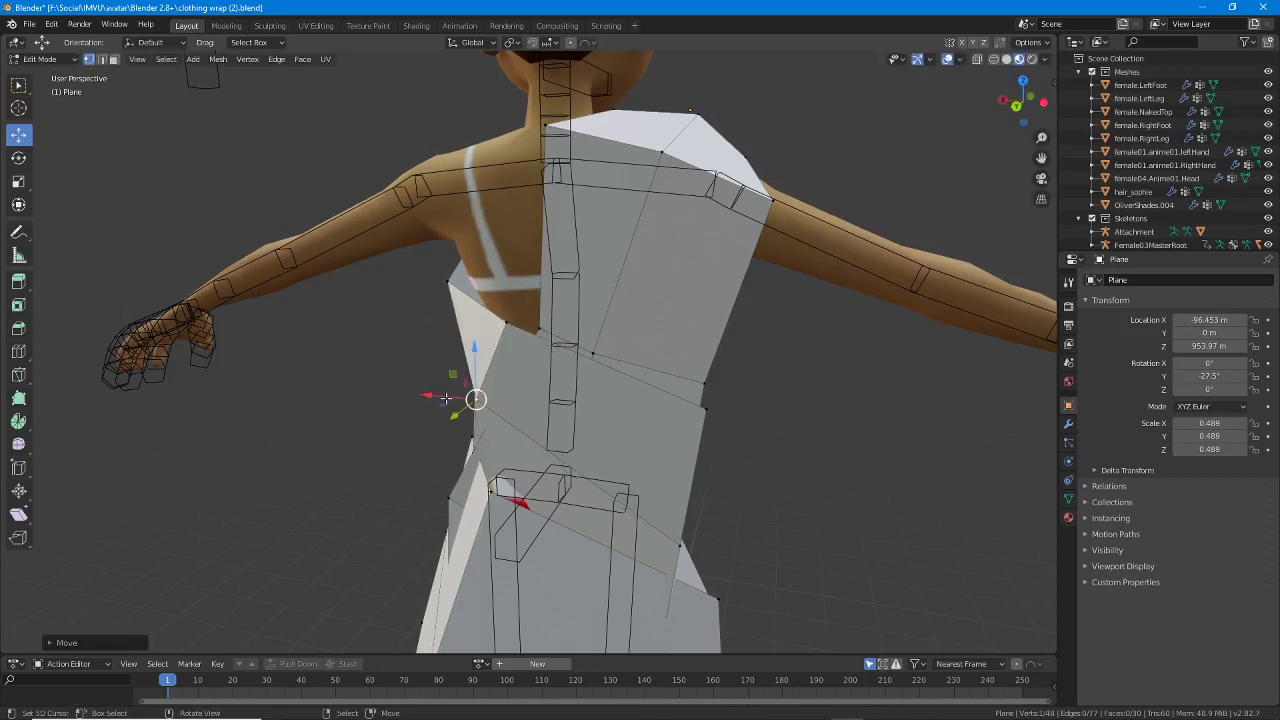
pyautogui.moveTo(476, 400); pyautogui.dragTo(483, 358, button='middle')
pyautogui.moveTo(481, 362); pyautogui.dragTo(511, 351)
pyautogui.click(546, 371)
pyautogui.moveTo(575, 368); pyautogui.dragTo(521, 377, button='middle')
pyautogui.press('g')
pyautogui.click(534, 376)
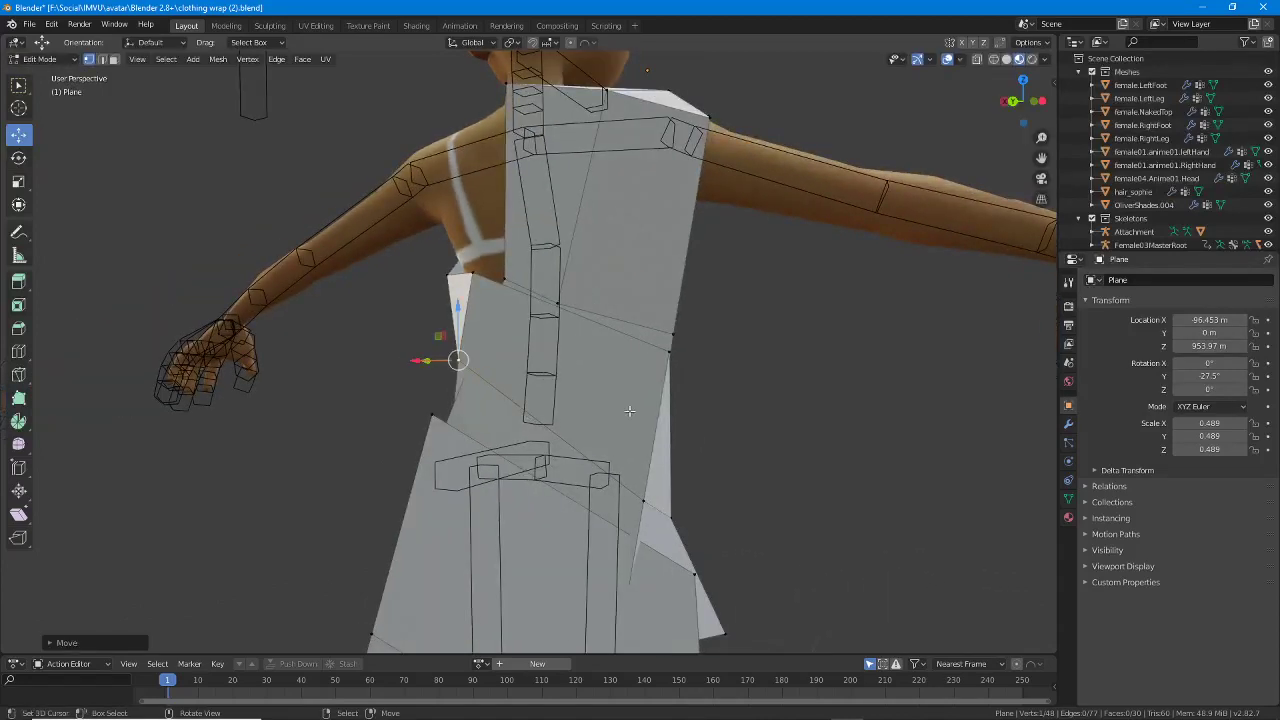
# Reshape the waist and hip vertices at the back on the avatar's right side.
pyautogui.moveTo(668, 402); pyautogui.dragTo(617, 422, button='middle')
pyautogui.click(628, 376)
pyautogui.moveTo(628, 376); pyautogui.dragTo(672, 492, button='middle')
pyautogui.press('g')
pyautogui.click(654, 388)
pyautogui.scroll(-2, 695, 379)
pyautogui.press('g')
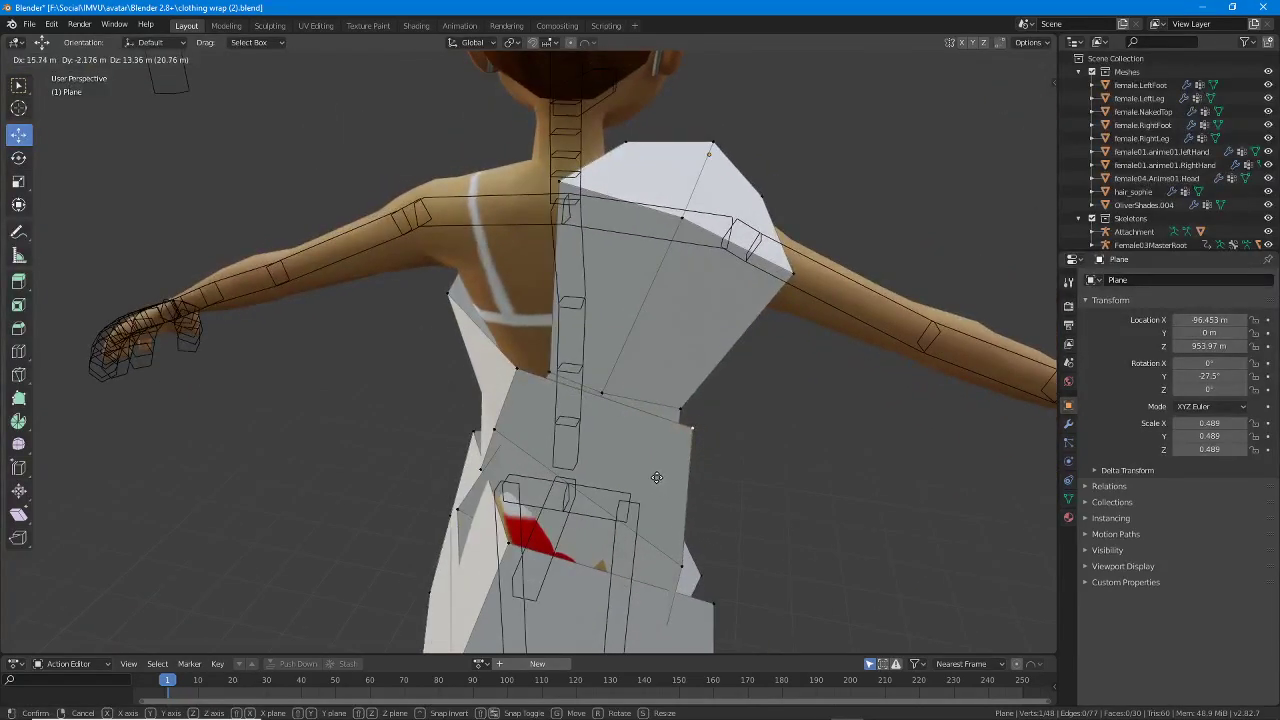
pyautogui.click(658, 480)
pyautogui.press('g')
pyautogui.click(701, 525)
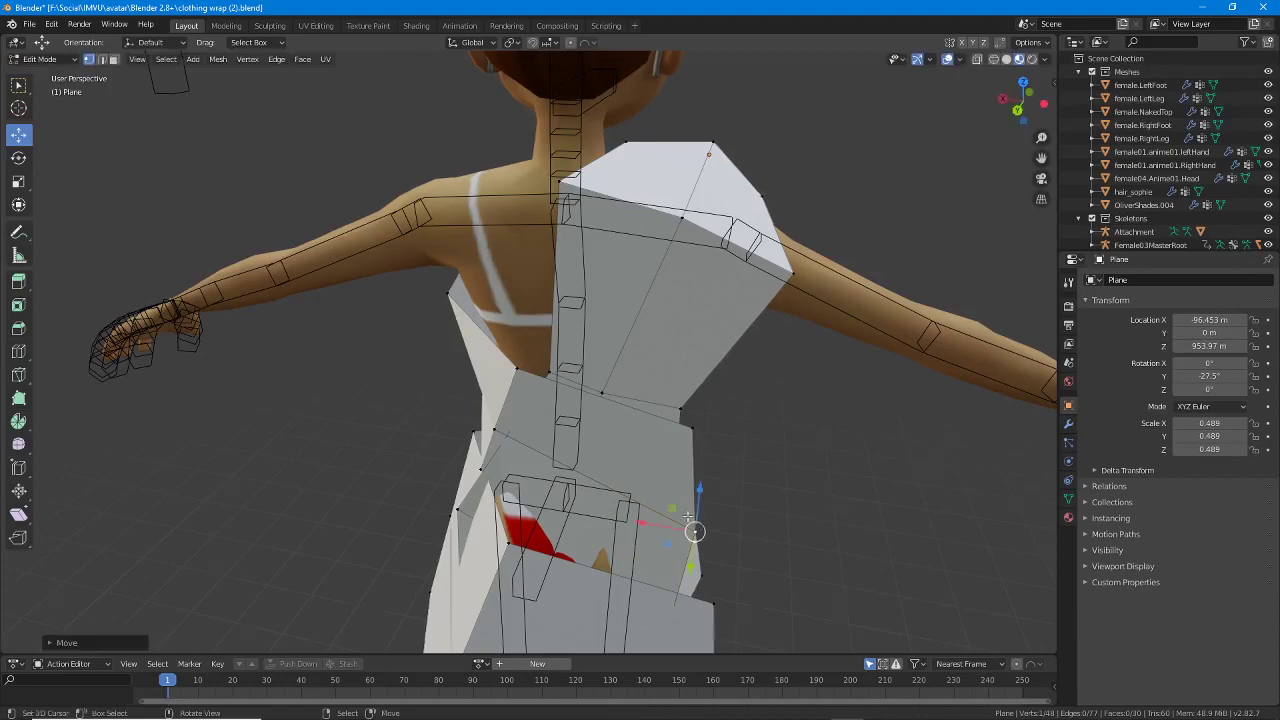
# Adjust the back waist and side hip vertices below the avatar's right arm.
pyautogui.moveTo(694, 529); pyautogui.dragTo(468, 428, button='middle')
pyautogui.press('g')
pyautogui.click(512, 438)
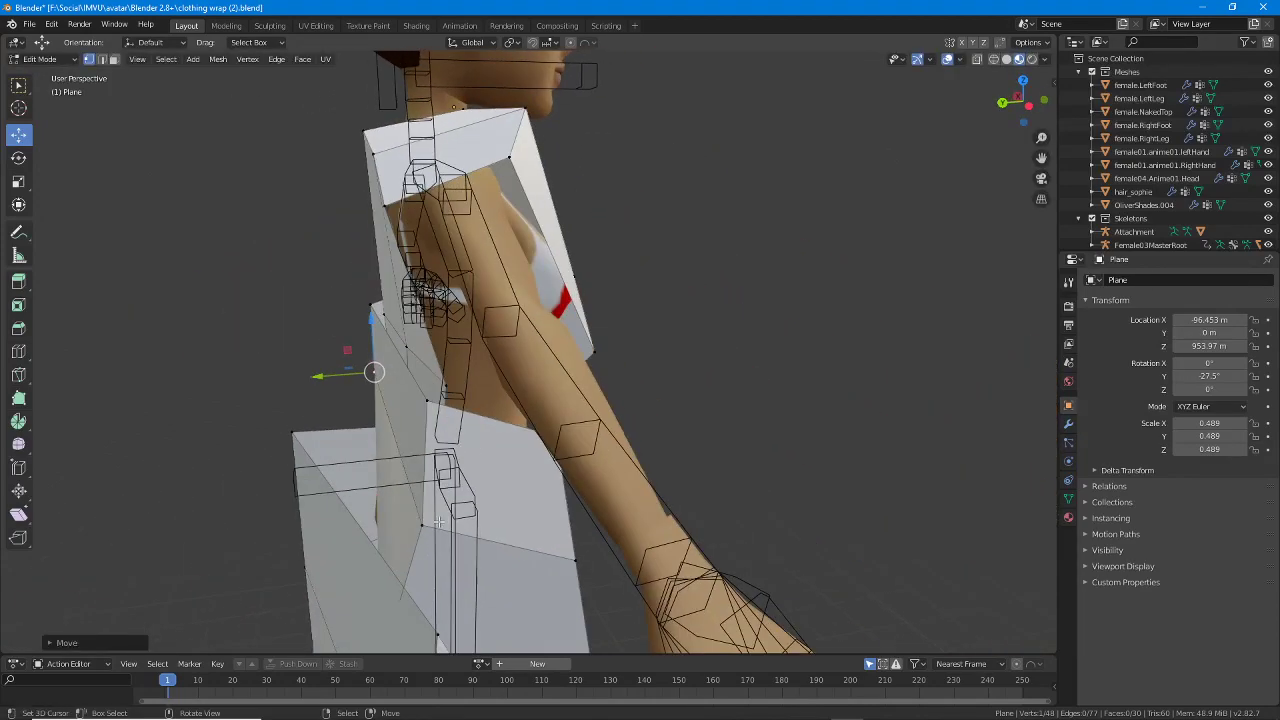
pyautogui.moveTo(436, 522); pyautogui.dragTo(380, 520, button='right')
pyautogui.moveTo(552, 485); pyautogui.dragTo(600, 420, button='middle')
pyautogui.press('g')
pyautogui.click(442, 442)
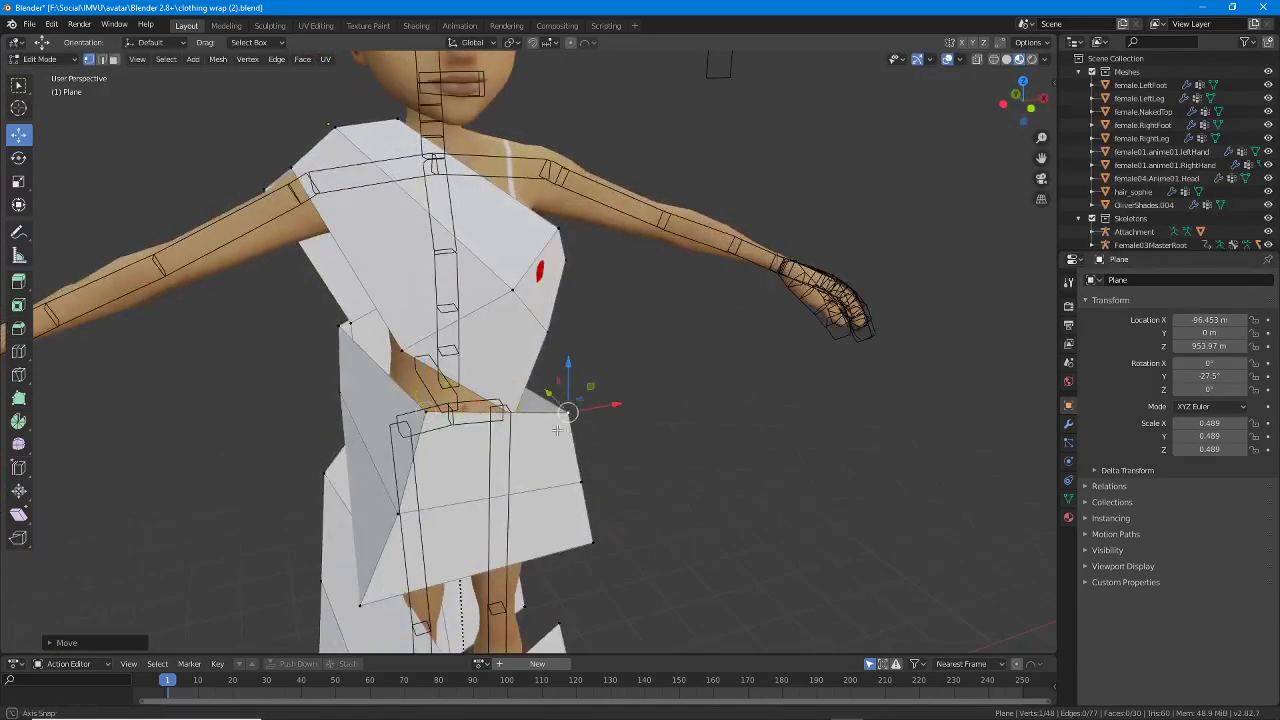
# Pull in the front waist corner on the avatar's left and reposition the back hip panel's upper vertex.
pyautogui.moveTo(563, 366); pyautogui.dragTo(486, 426, button='middle')
pyautogui.press('g')
pyautogui.click(532, 417)
pyautogui.moveTo(637, 434); pyautogui.dragTo(460, 470, button='middle')
pyautogui.press('g')
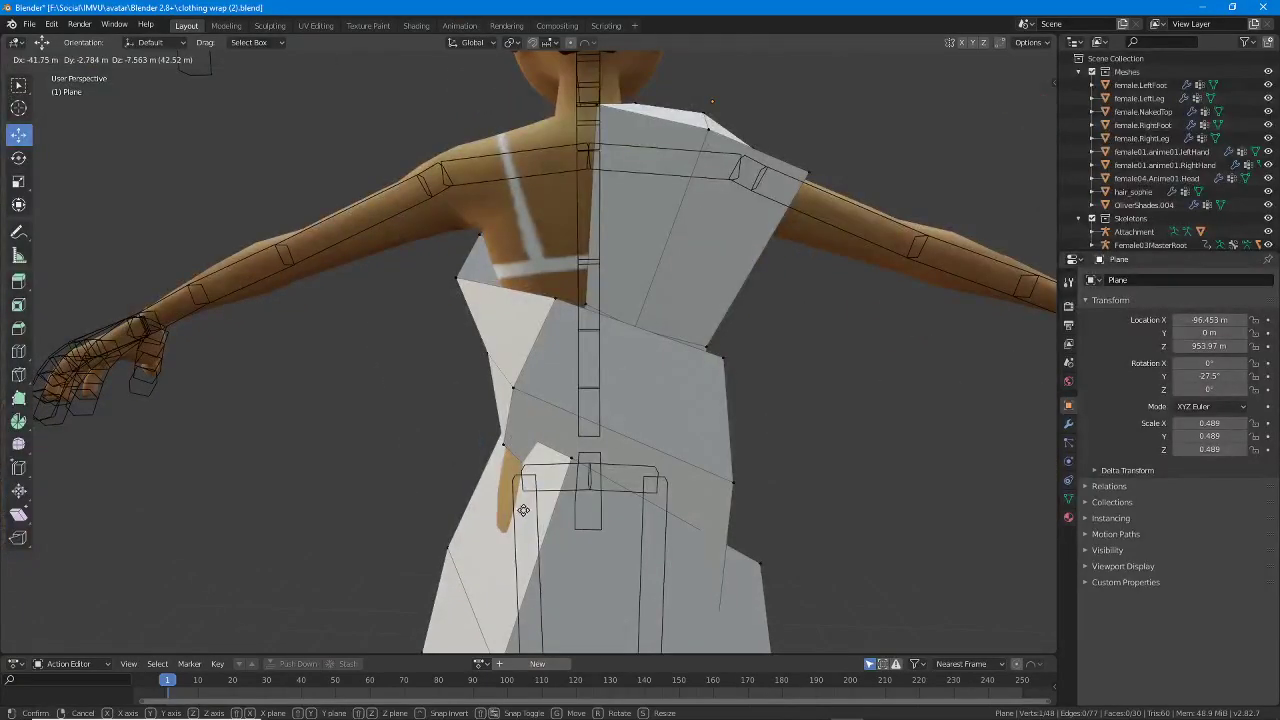
pyautogui.click(537, 508)
# Move the mid-skirt vertices inward at the back of the avatar's left hip.
pyautogui.moveTo(537, 508); pyautogui.dragTo(610, 470, button='middle')
pyautogui.rightClick(732, 451)
pyautogui.press('g')
pyautogui.click(624, 478)
pyautogui.press('g')
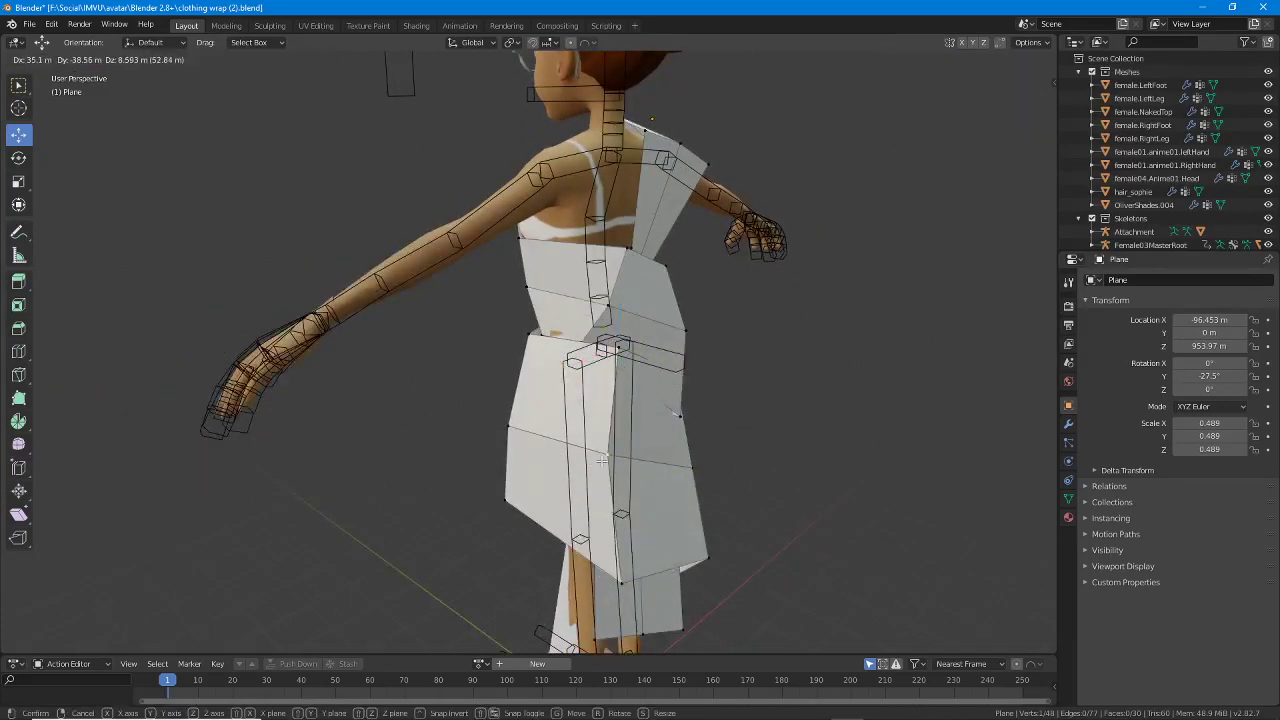
pyautogui.click(602, 460)
# Move the skirt's lower hem vertex at the back of the avatar's left hip inward and slightly up.
pyautogui.rightClick(621, 583)
pyautogui.press('g')
pyautogui.click(589, 560)
pyautogui.moveTo(589, 560); pyautogui.dragTo(612, 455, button='middle')
# Pull in the upper skirt's front hem corner on the avatar's left and push the hip-side vertex above it outward and down.
pyautogui.press('g')
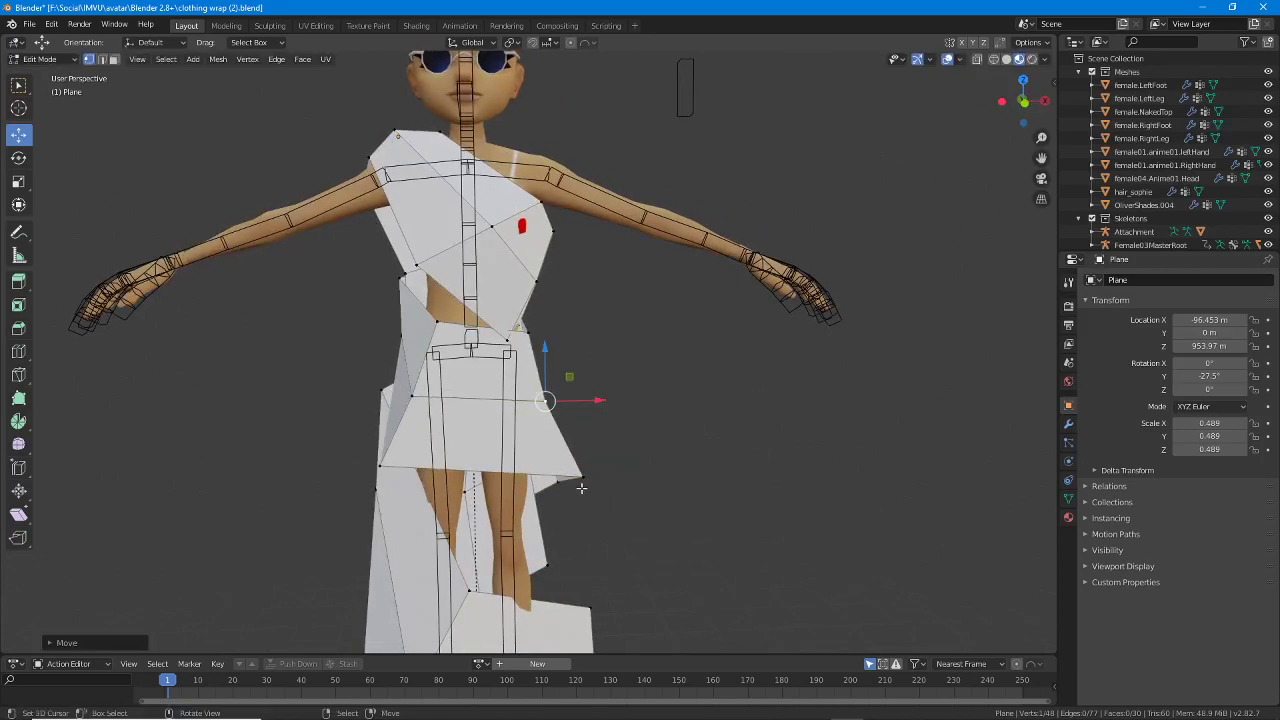
pyautogui.click(531, 492)
pyautogui.rightClick(547, 404)
pyautogui.press('g')
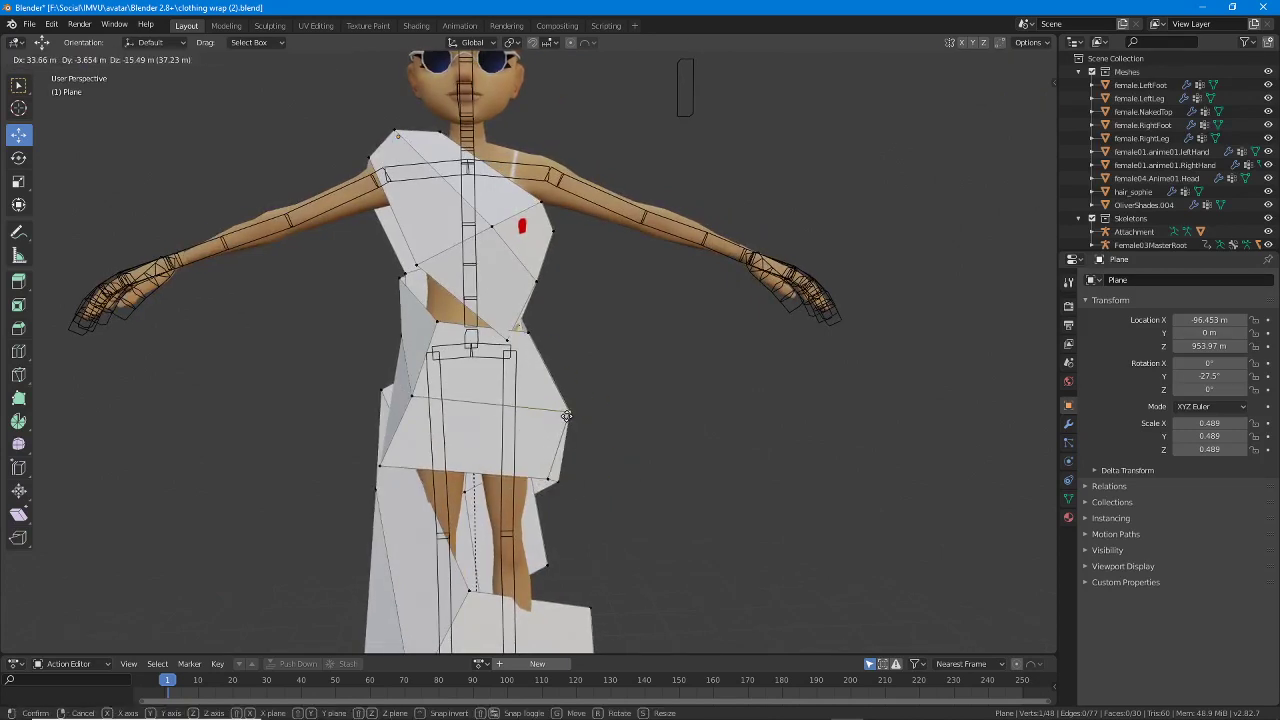
pyautogui.click(570, 412)
pyautogui.press('g')
pyautogui.click(552, 432)
# Adjust the waist and side vertices of the upper skirt on the avatar's left to wrap around the hip.
pyautogui.rightClick(380, 401)
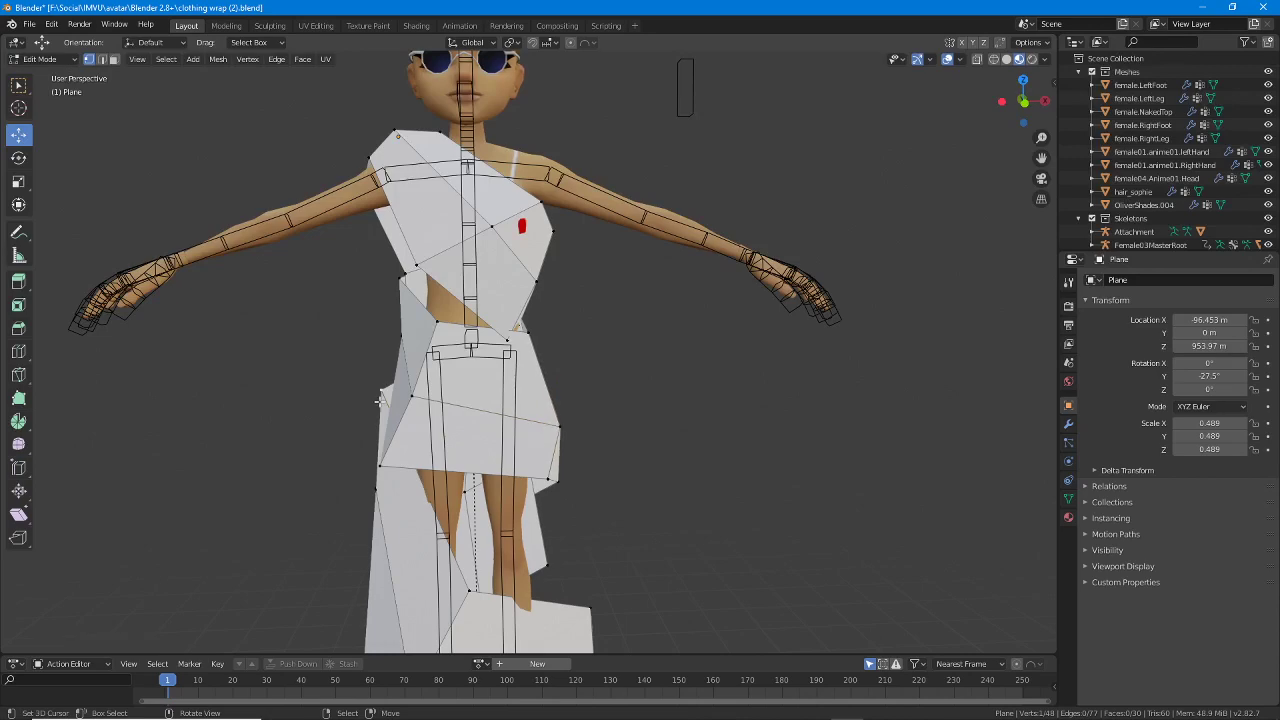
pyautogui.moveTo(445, 402); pyautogui.dragTo(622, 368, button='middle')
pyautogui.scroll(3, 532, 306)
pyautogui.press('g')
pyautogui.click(503, 340)
pyautogui.press('g')
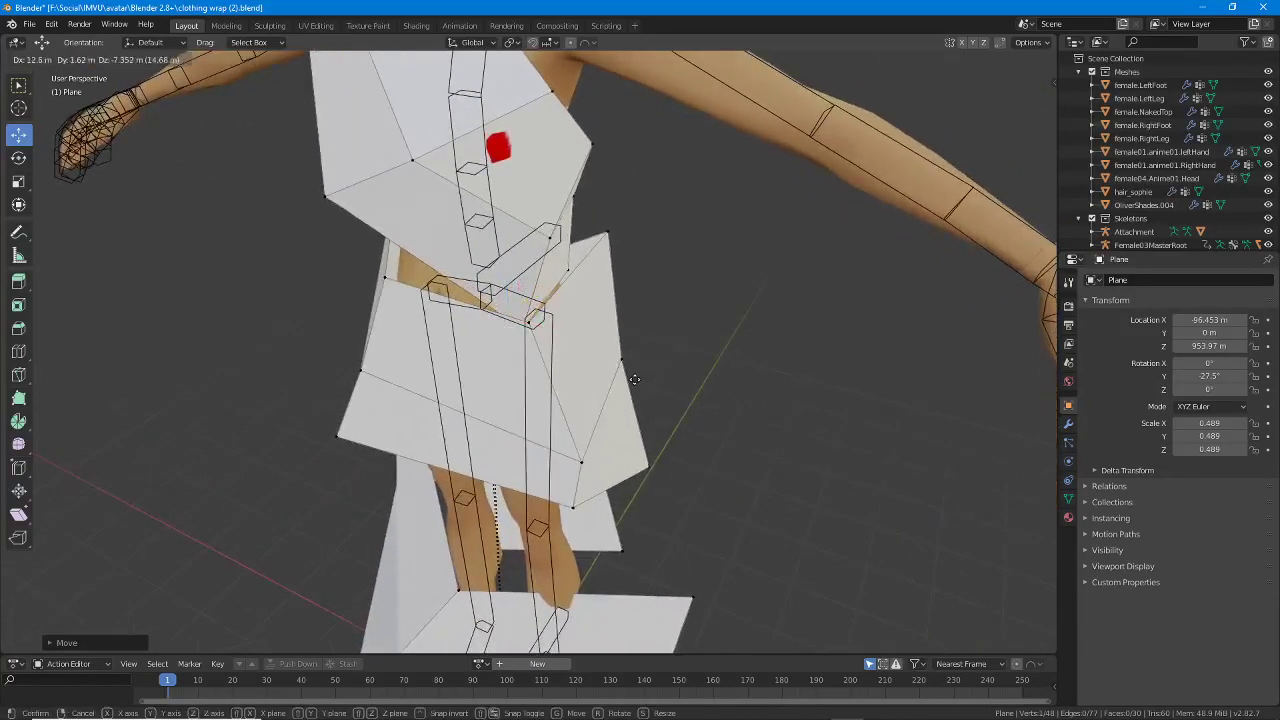
pyautogui.click(634, 377)
pyautogui.moveTo(530, 332); pyautogui.dragTo(525, 340)
pyautogui.moveTo(524, 336); pyautogui.dragTo(631, 401, button='middle')
pyautogui.press('g')
pyautogui.click(631, 295)
pyautogui.press('g')
pyautogui.click(606, 398)
pyautogui.moveTo(649, 430); pyautogui.dragTo(583, 446)
# Move the lower skirt panel's inner upper vertex outward beside the avatar's right knee.
pyautogui.moveTo(657, 455); pyautogui.dragTo(462, 342, button='middle')
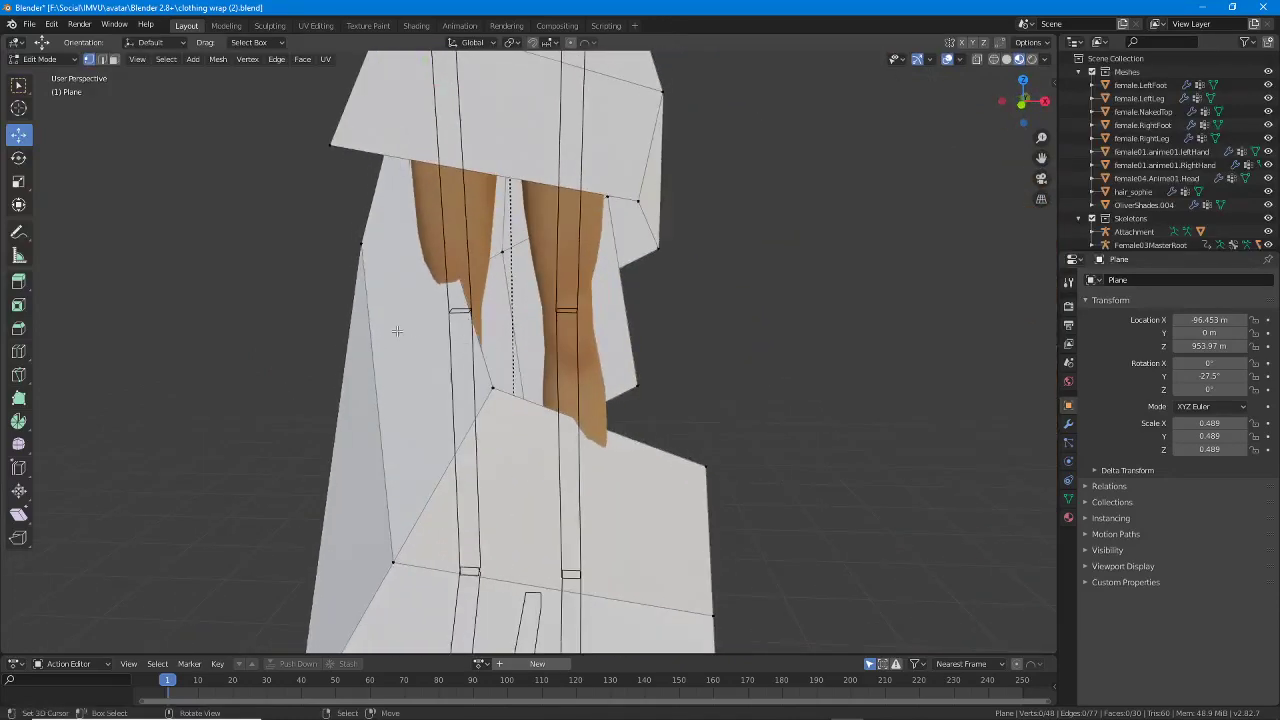
pyautogui.moveTo(500, 386); pyautogui.dragTo(410, 340)
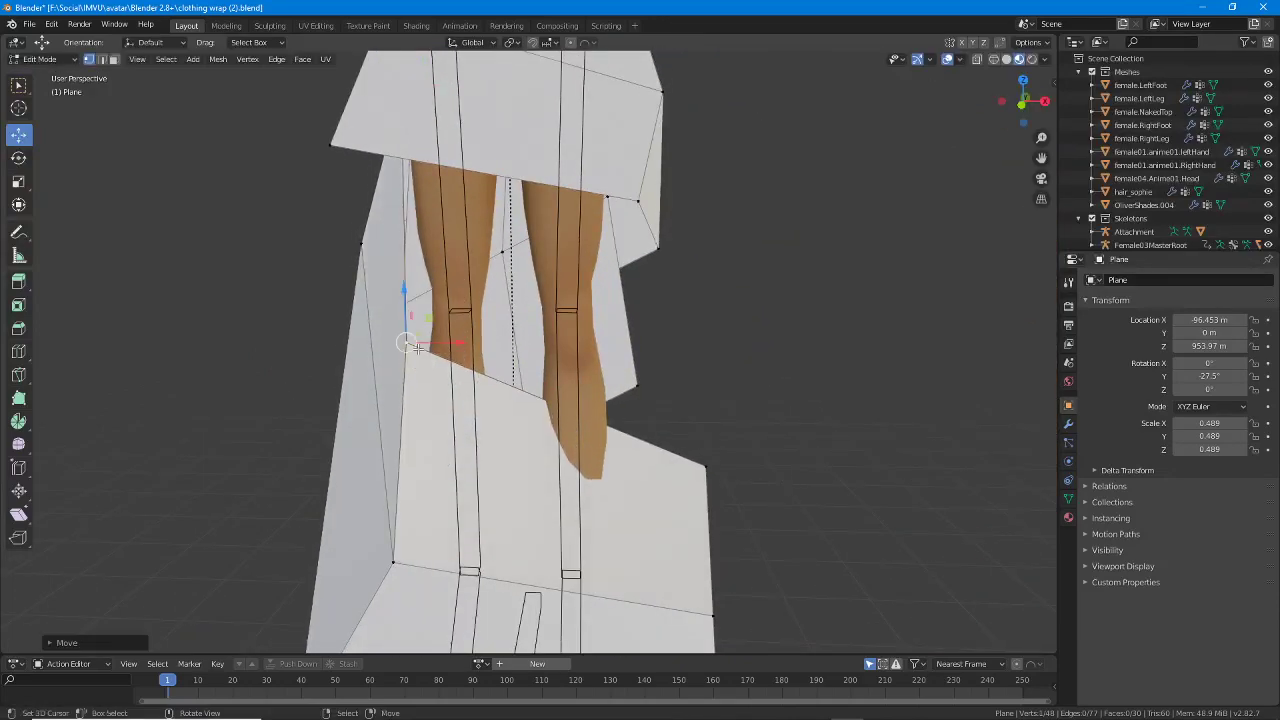
pyautogui.scroll(-3, 430, 340)
# Pull in the upper skirt's front hem corners on both sides and the side hem vertex on the avatar's left.
pyautogui.moveTo(480, 348); pyautogui.dragTo(451, 236, button='middle')
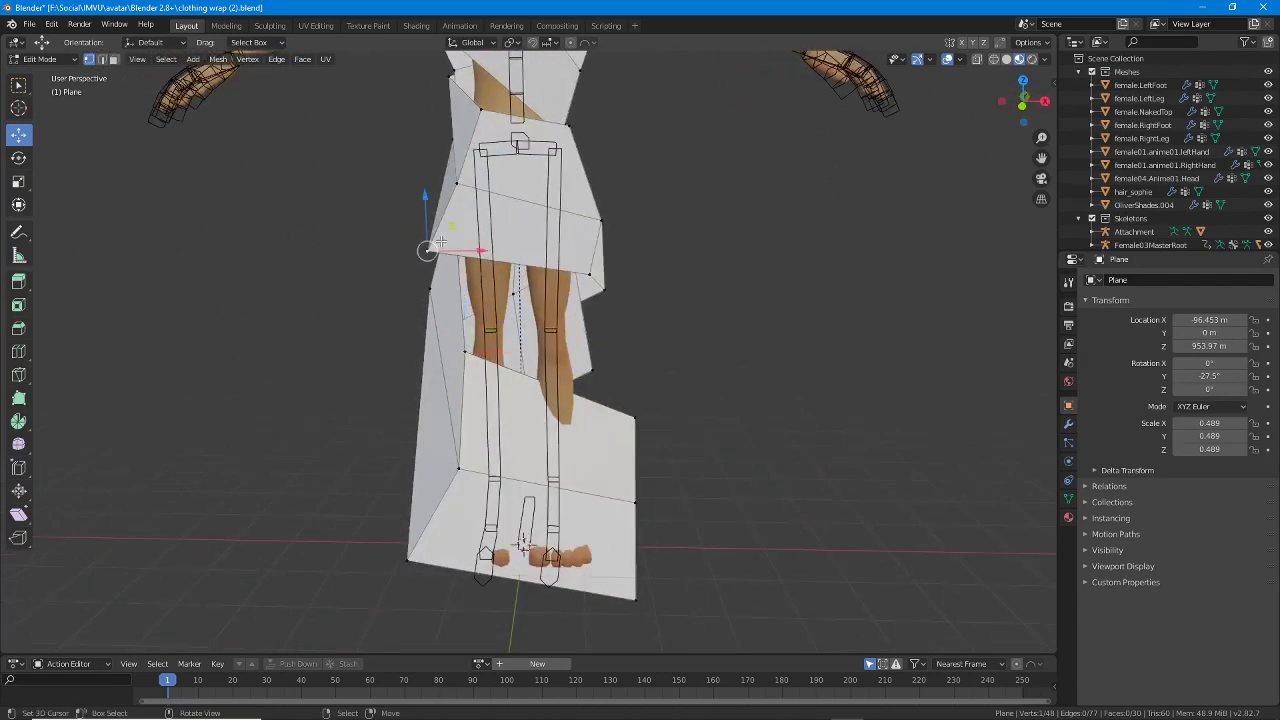
pyautogui.press('g')
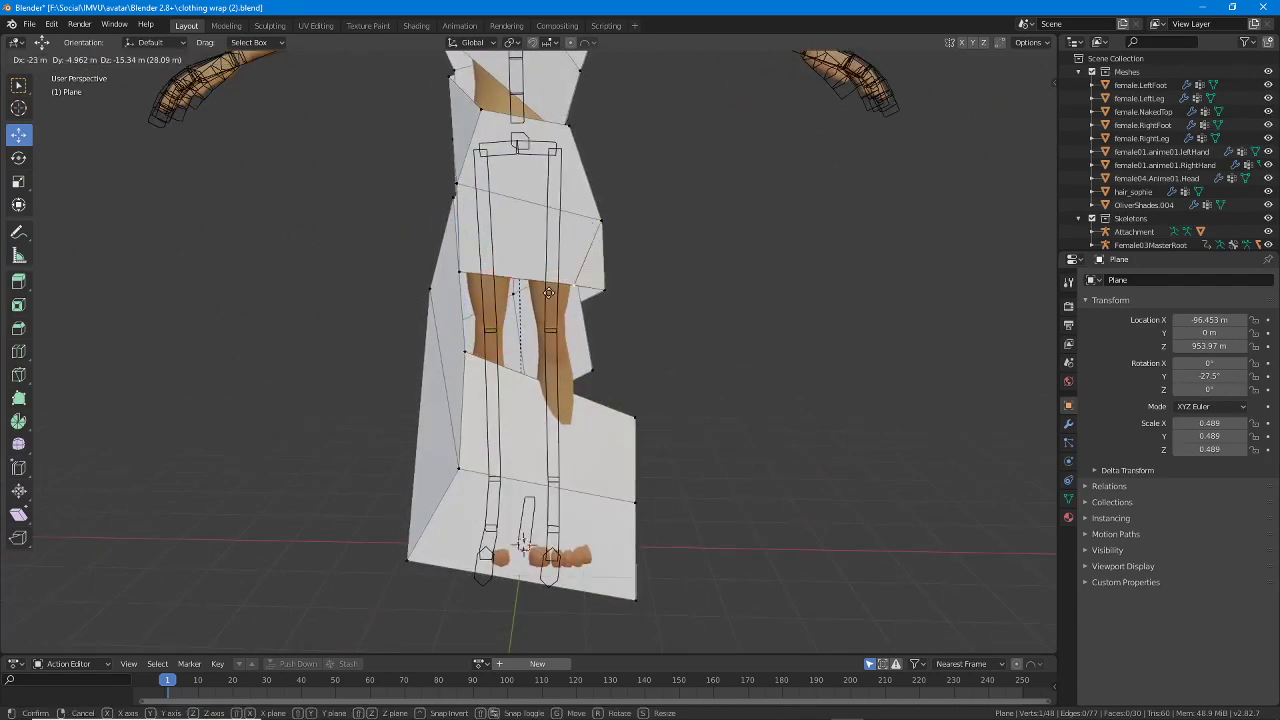
pyautogui.click(555, 295)
pyautogui.moveTo(555, 295); pyautogui.dragTo(510, 310, button='middle')
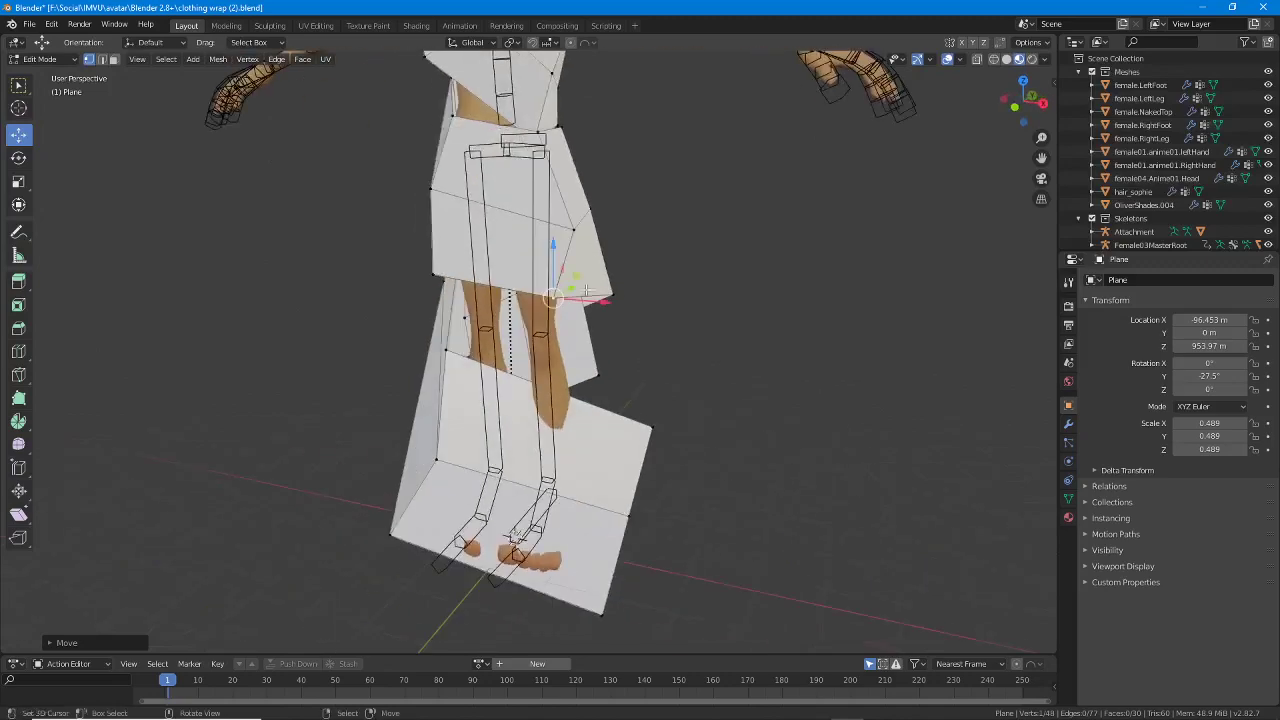
pyautogui.click(606, 290)
pyautogui.press('g')
pyautogui.click(600, 285)
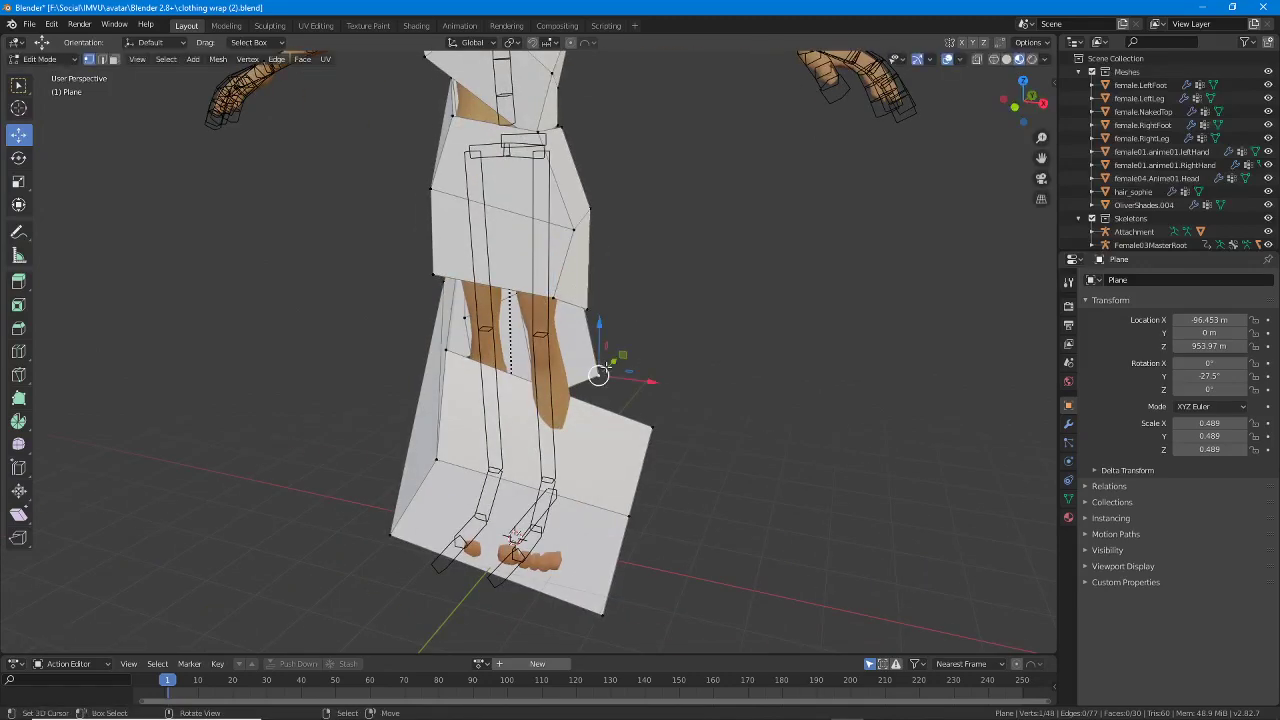
# Lower the upper edge vertices of the wrap panel behind the avatar's knees.
pyautogui.moveTo(621, 316)
pyautogui.mouseDown(button='middle')
pyautogui.moveTo(660, 303)
pyautogui.moveTo(654, 277)
pyautogui.moveTo(603, 306)
pyautogui.moveTo(600, 323)
pyautogui.mouseUp(button='middle')
pyautogui.press('g')
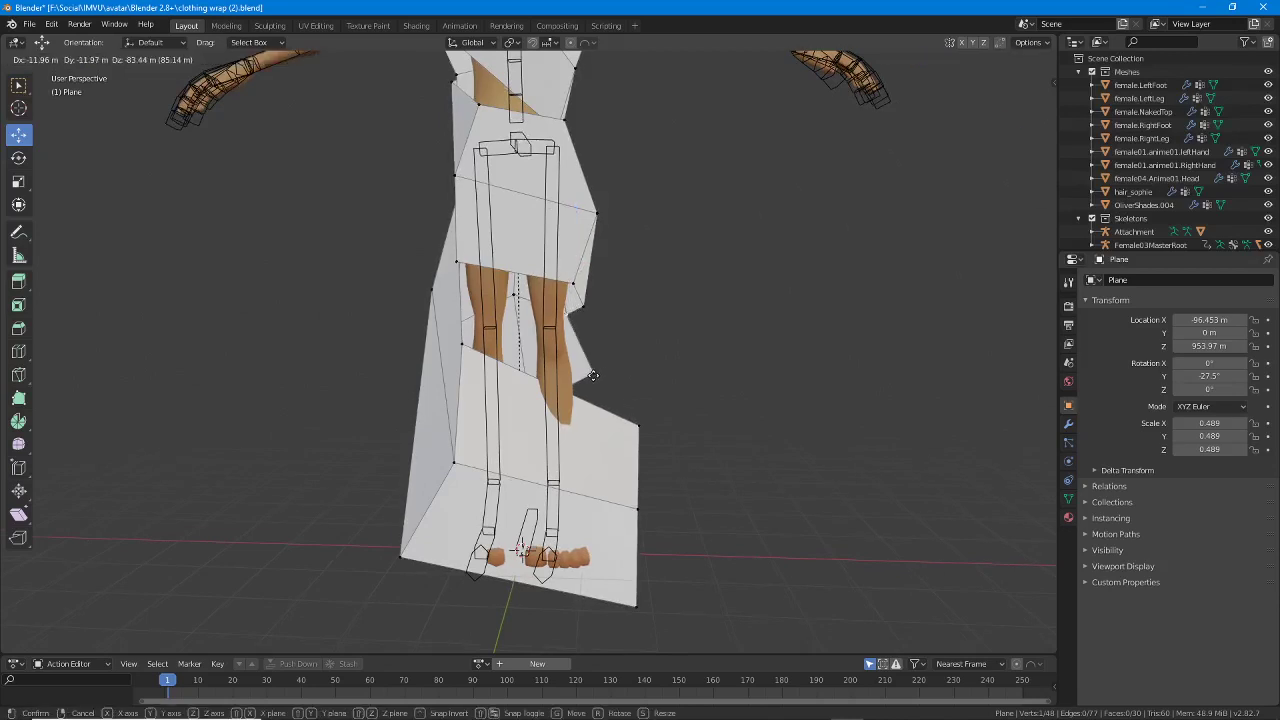
pyautogui.click(593, 375)
pyautogui.click(513, 298)
pyautogui.press('g')
pyautogui.click(511, 334)
# Move the back wrap's lower outer corner slightly outward and tuck in the hem vertex beside the avatar's left knee.
pyautogui.click(597, 373)
pyautogui.press('g')
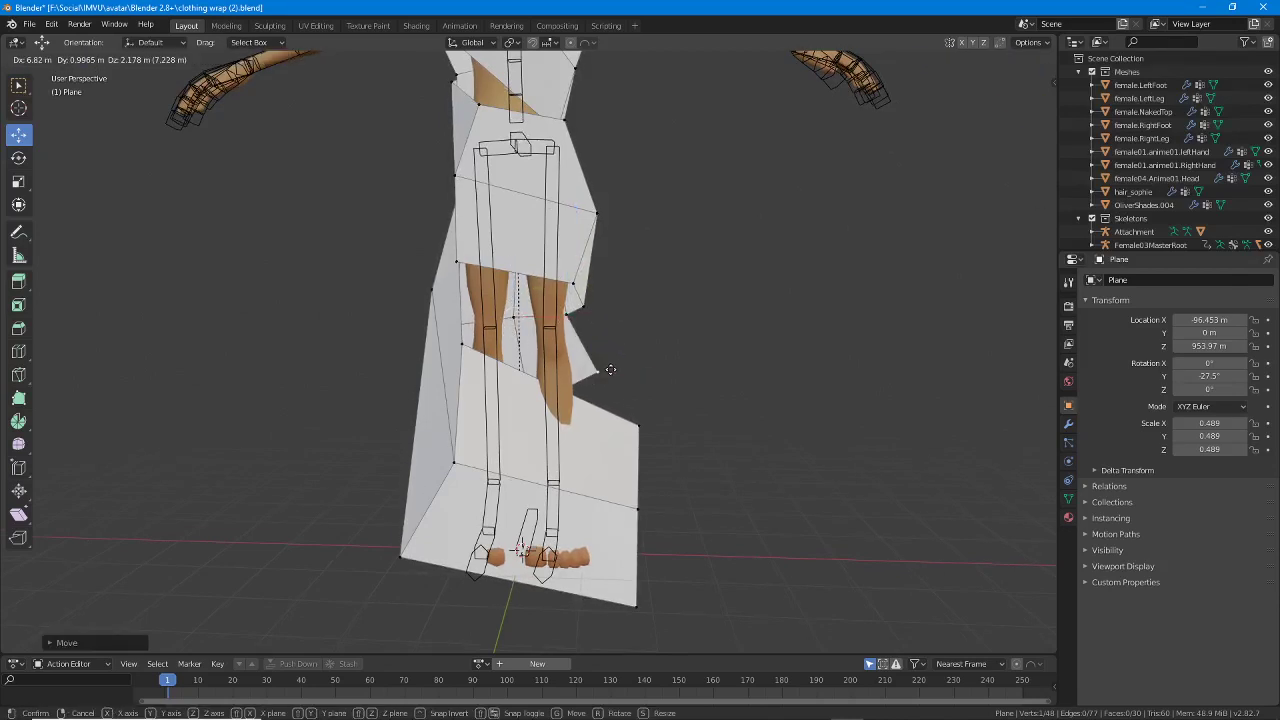
pyautogui.click(610, 369)
pyautogui.moveTo(610, 369); pyautogui.dragTo(600, 368, button='middle')
pyautogui.click(583, 306)
pyautogui.press('g')
pyautogui.click(581, 314)
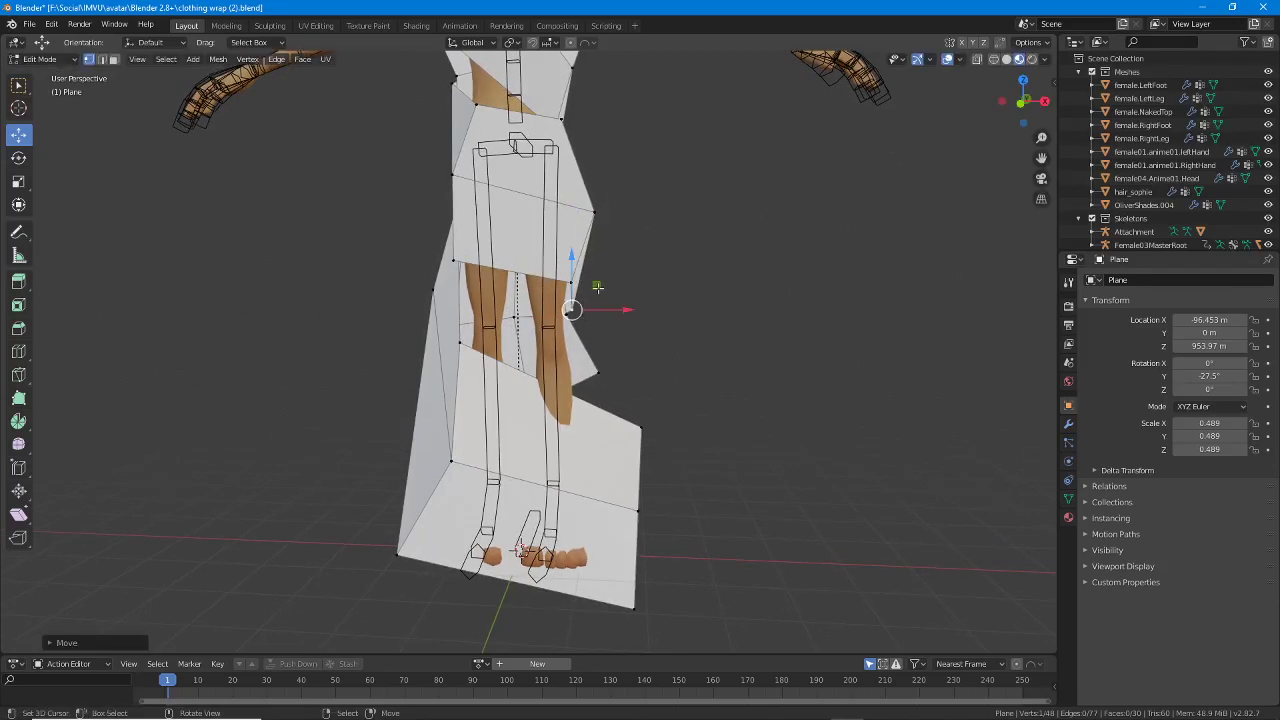
# Pull the wrap vertex beside the avatar's right calf inward from behind.
pyautogui.moveTo(597, 287); pyautogui.dragTo(461, 377, button='middle')
pyautogui.moveTo(591, 391); pyautogui.dragTo(646, 391, button='middle')
pyautogui.press('g')
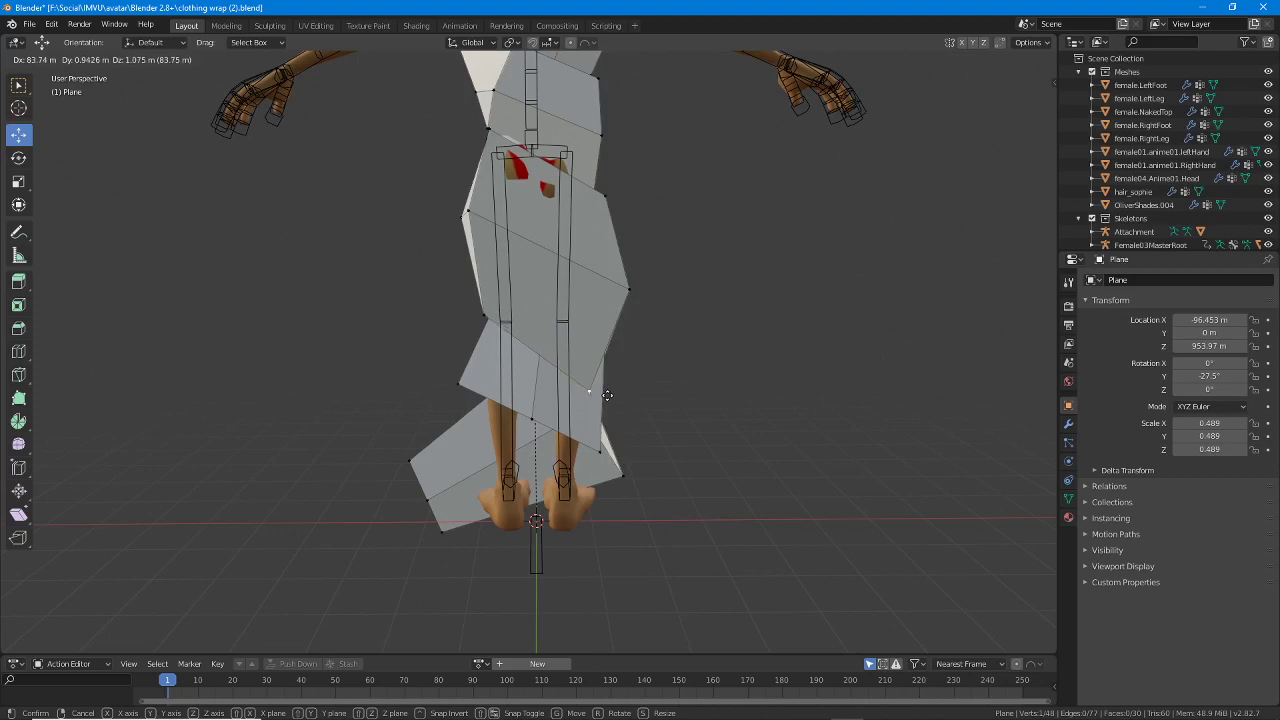
pyautogui.click(607, 395)
# Switch to wireframe shading and move the hidden knee-level wrap vertices closer to the avatar's right leg.
pyautogui.click(994, 61)
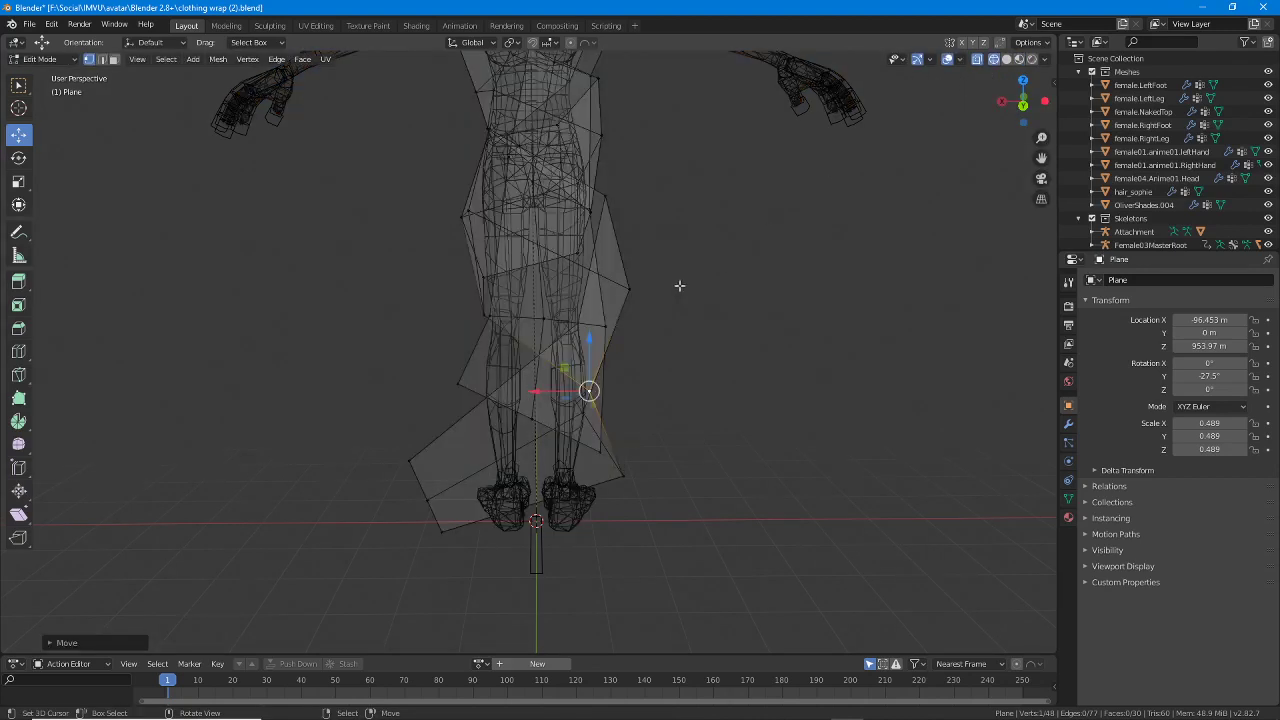
pyautogui.press('g')
pyautogui.click(576, 326)
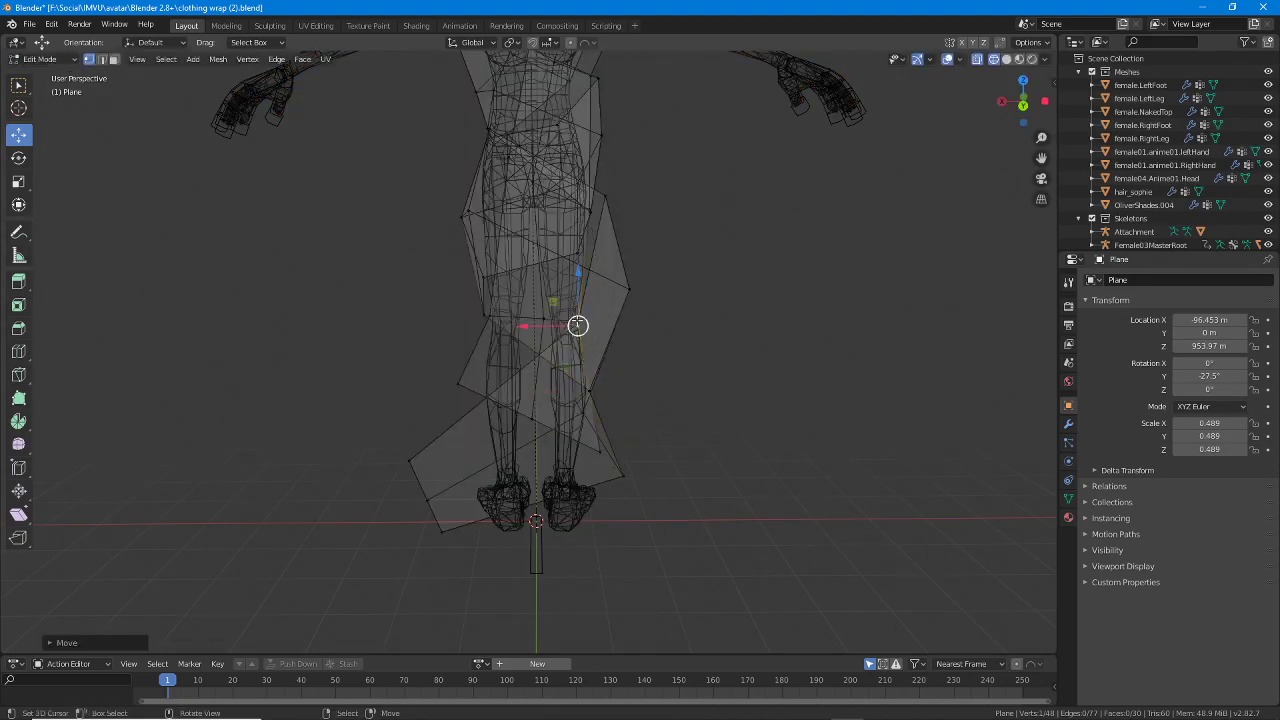
pyautogui.press('g')
pyautogui.click(531, 323)
pyautogui.press('g')
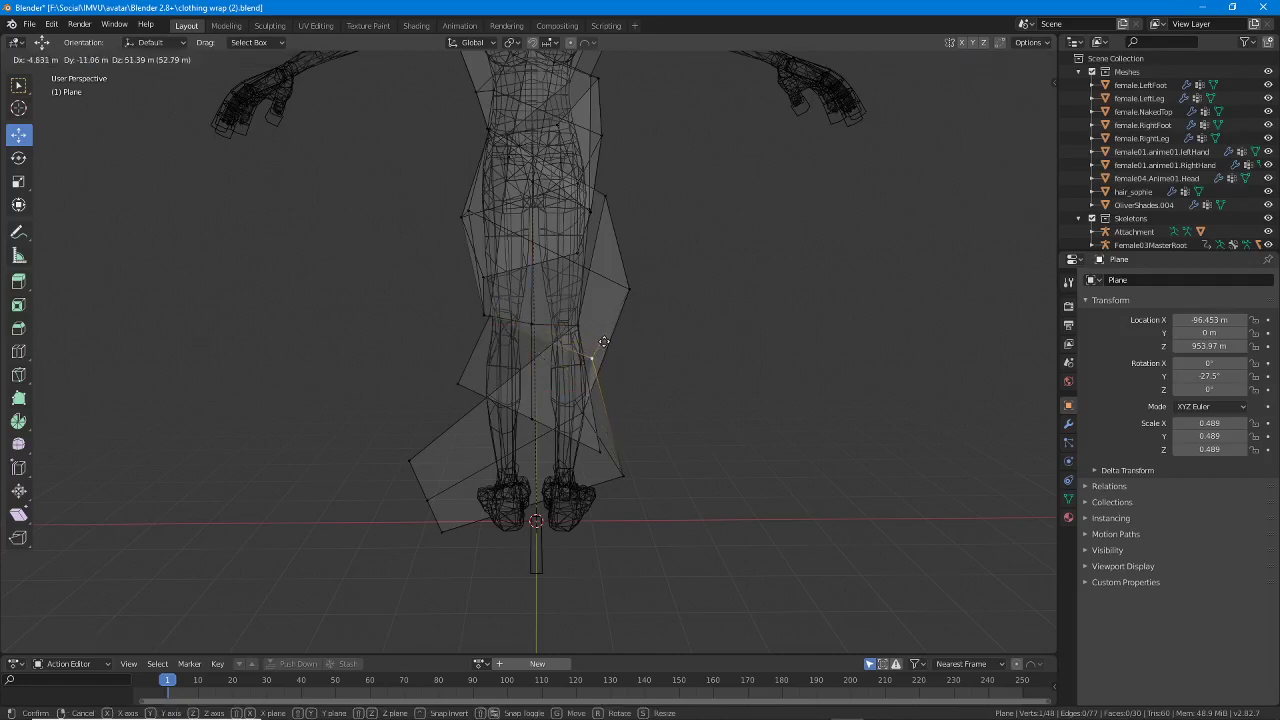
pyautogui.click(622, 305)
# Lower the hidden side and middle wrap vertices just below the avatar's right knee.
pyautogui.press('g')
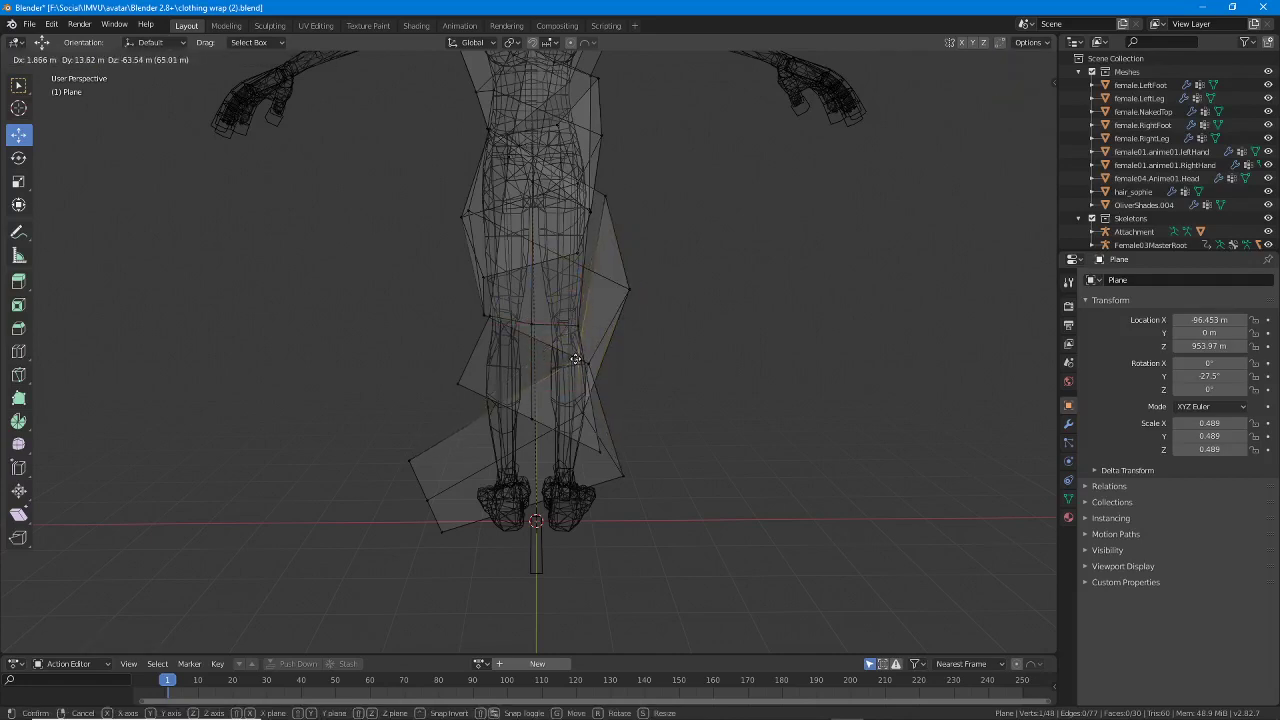
pyautogui.rightClick(556, 342)
pyautogui.press('g')
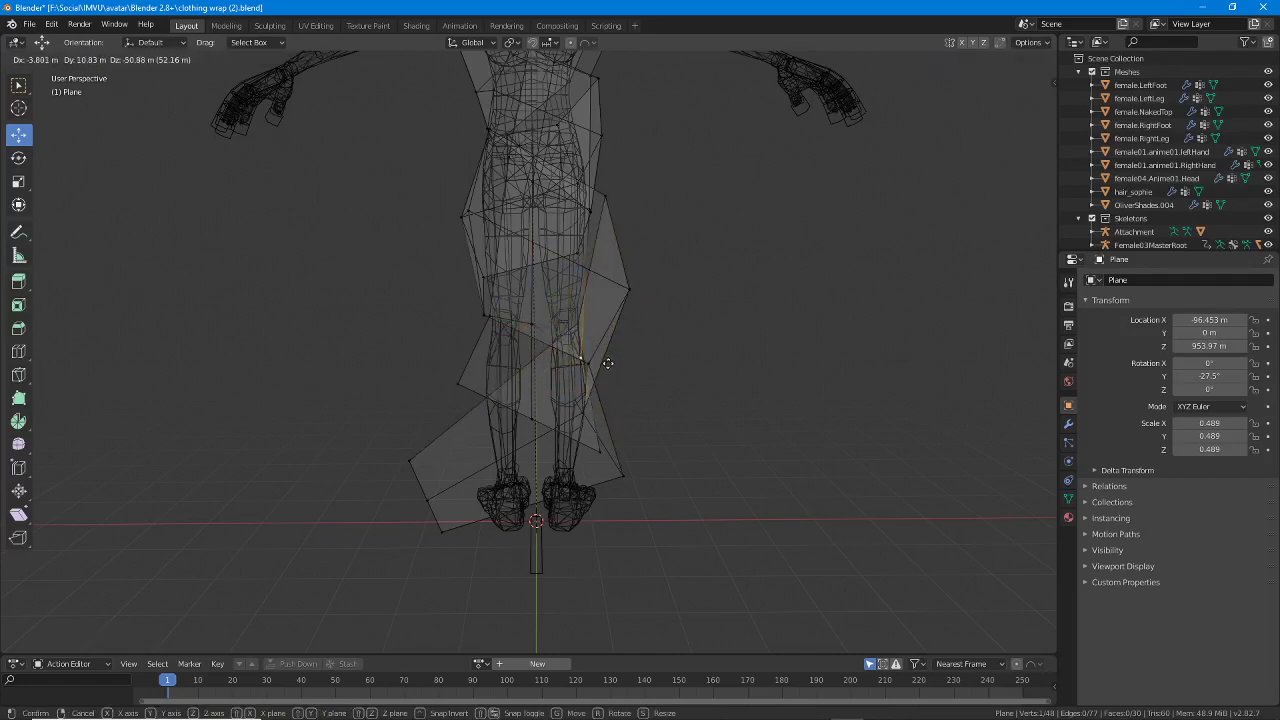
pyautogui.click(605, 363)
pyautogui.press('g')
pyautogui.click(547, 342)
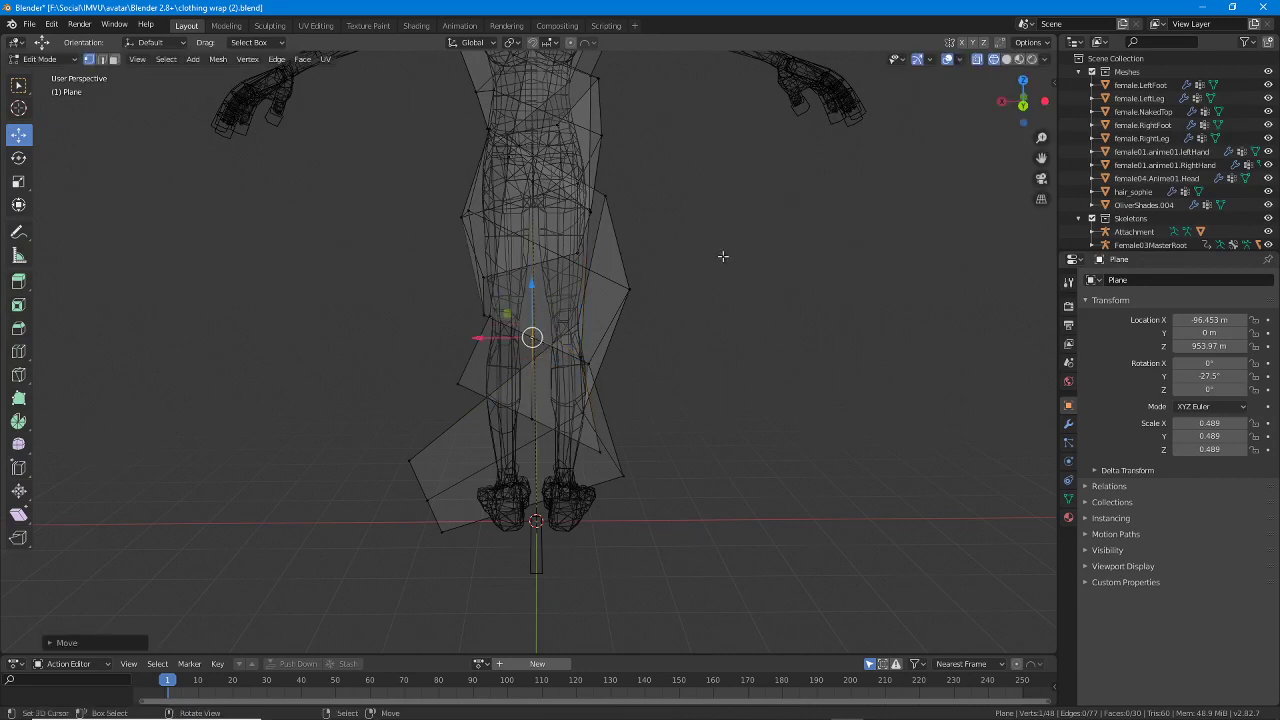
# Pull in the outermost wrap vertex beside the avatar's right knee and return the viewport to material preview shading.
pyautogui.press('g')
pyautogui.click(633, 293)
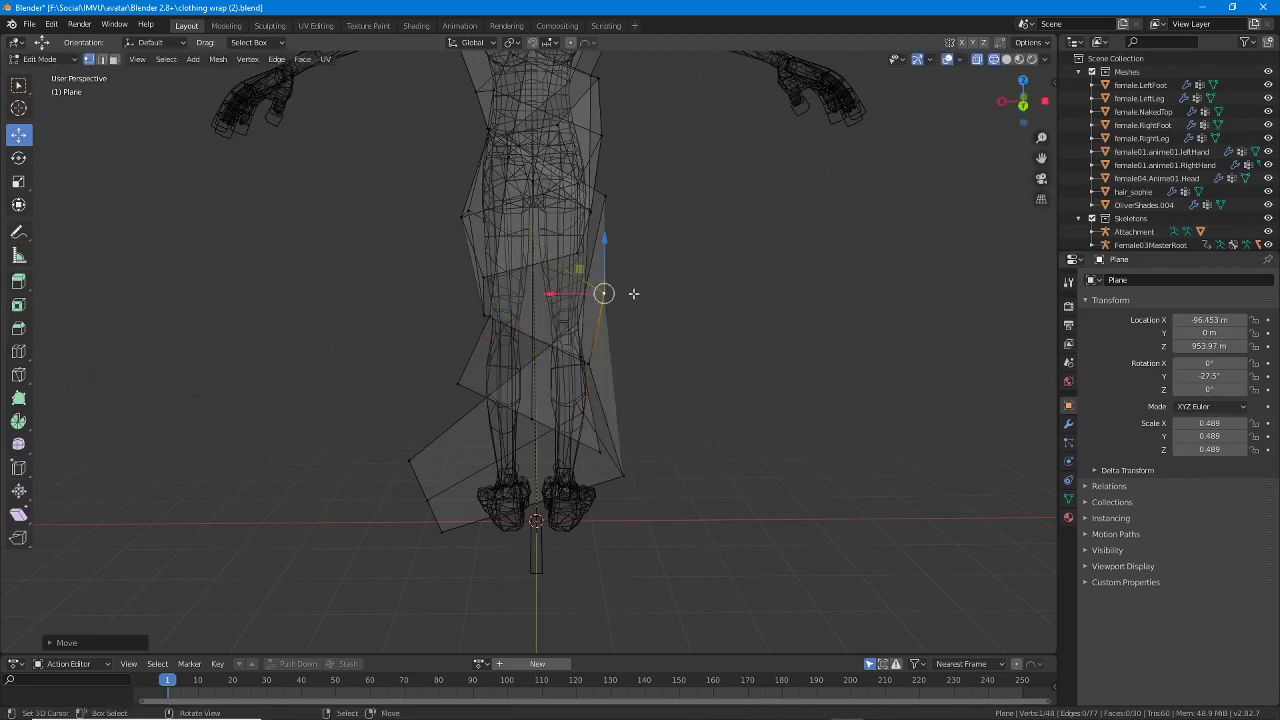
pyautogui.click(1007, 59)
pyautogui.moveTo(862, 208); pyautogui.dragTo(870, 144, button='middle')
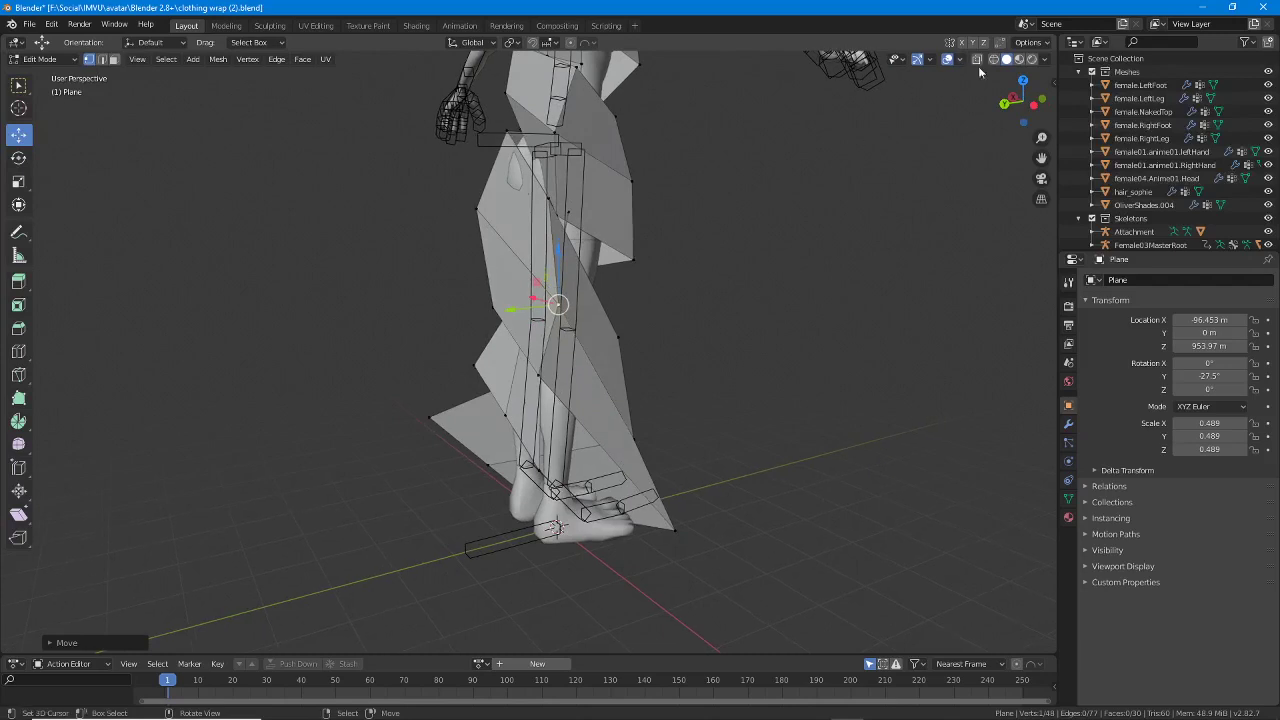
pyautogui.click(1019, 60)
# Move the front-edge vertices of the lower leg wrap on the avatar's right side to follow the shin.
pyautogui.moveTo(660, 335)
pyautogui.mouseDown(button='middle')
pyautogui.moveTo(517, 362)
pyautogui.moveTo(618, 357)
pyautogui.mouseUp(button='middle')
pyautogui.click(522, 350)
pyautogui.press('g')
pyautogui.click(608, 328)
pyautogui.rightClick(600, 459)
pyautogui.press('g')
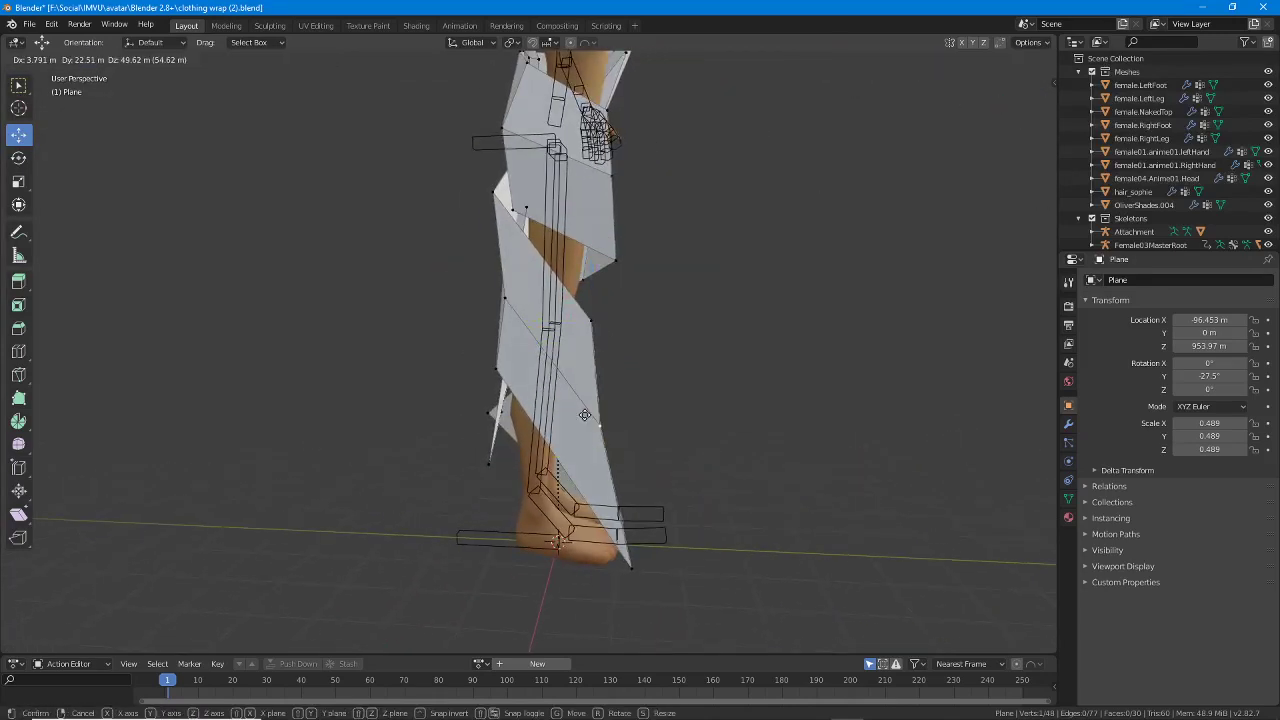
pyautogui.click(575, 422)
# Reposition the rear-edge vertex of the leg wrap behind the avatar's right calf.
pyautogui.moveTo(595, 421); pyautogui.dragTo(603, 423, button='middle')
pyautogui.press('g')
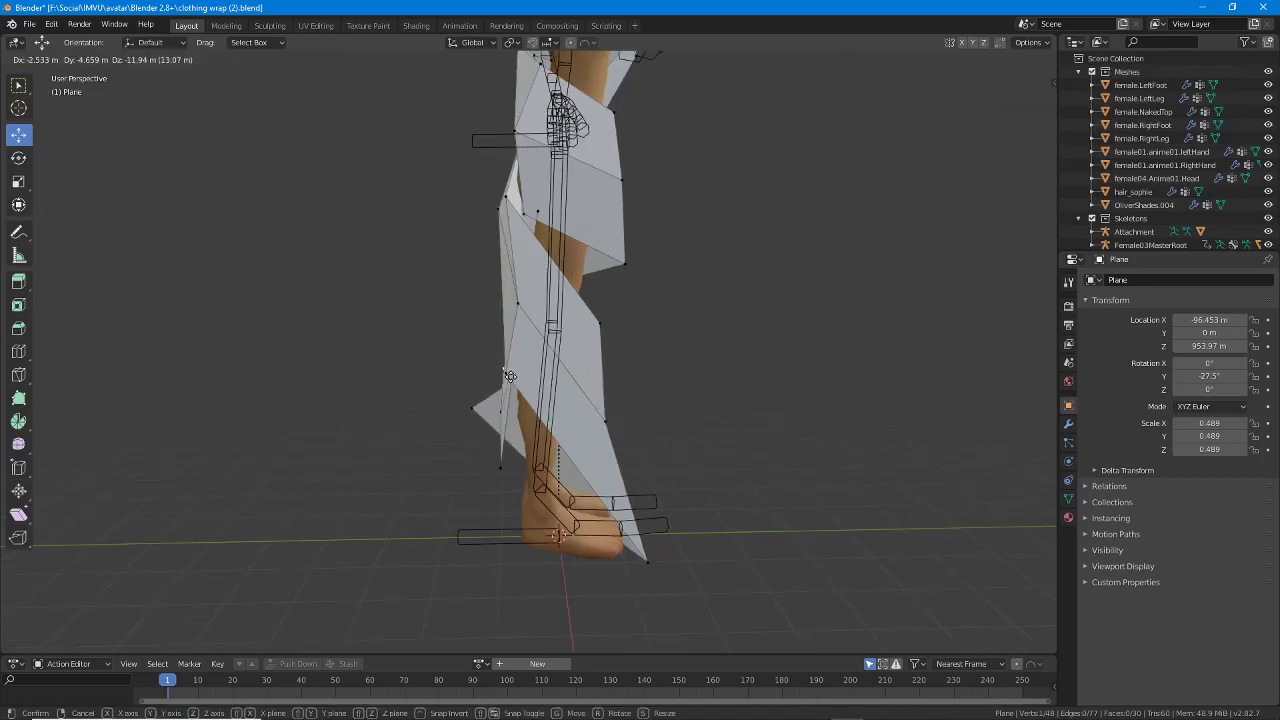
pyautogui.click(503, 380)
pyautogui.click(507, 376)
pyautogui.moveTo(512, 376); pyautogui.dragTo(525, 377, button='middle')
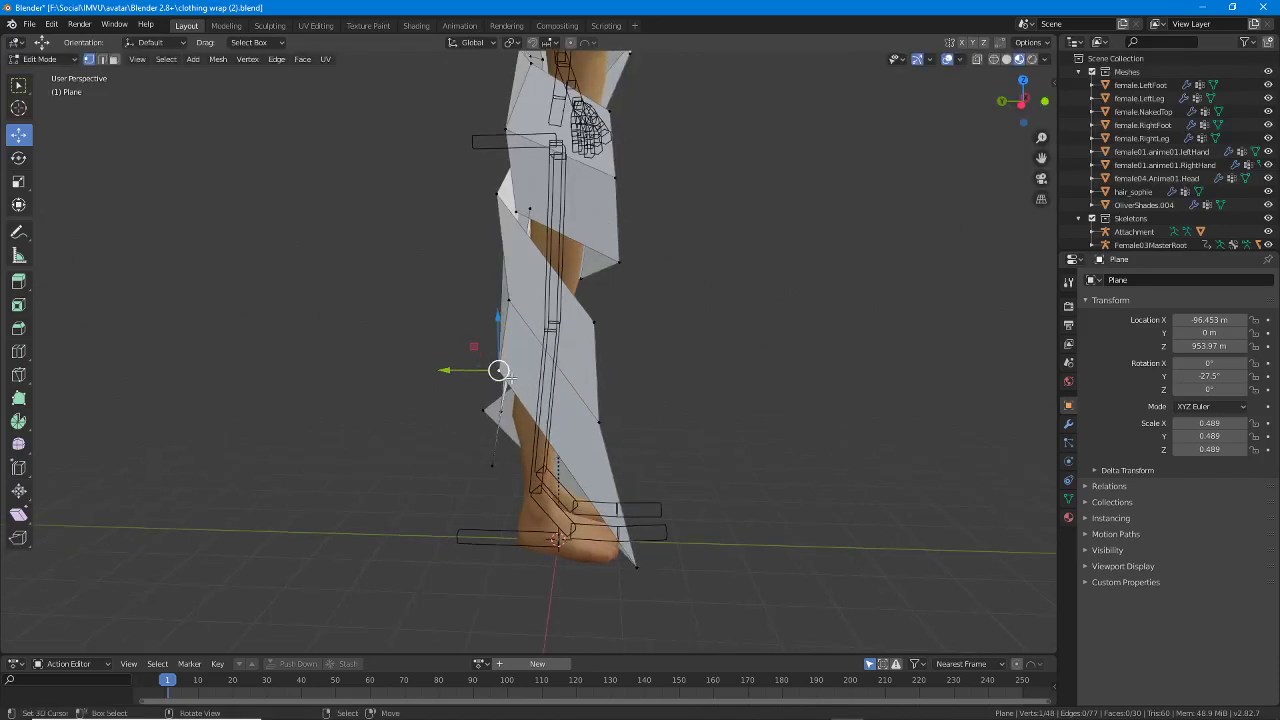
pyautogui.press('g')
pyautogui.click(517, 387)
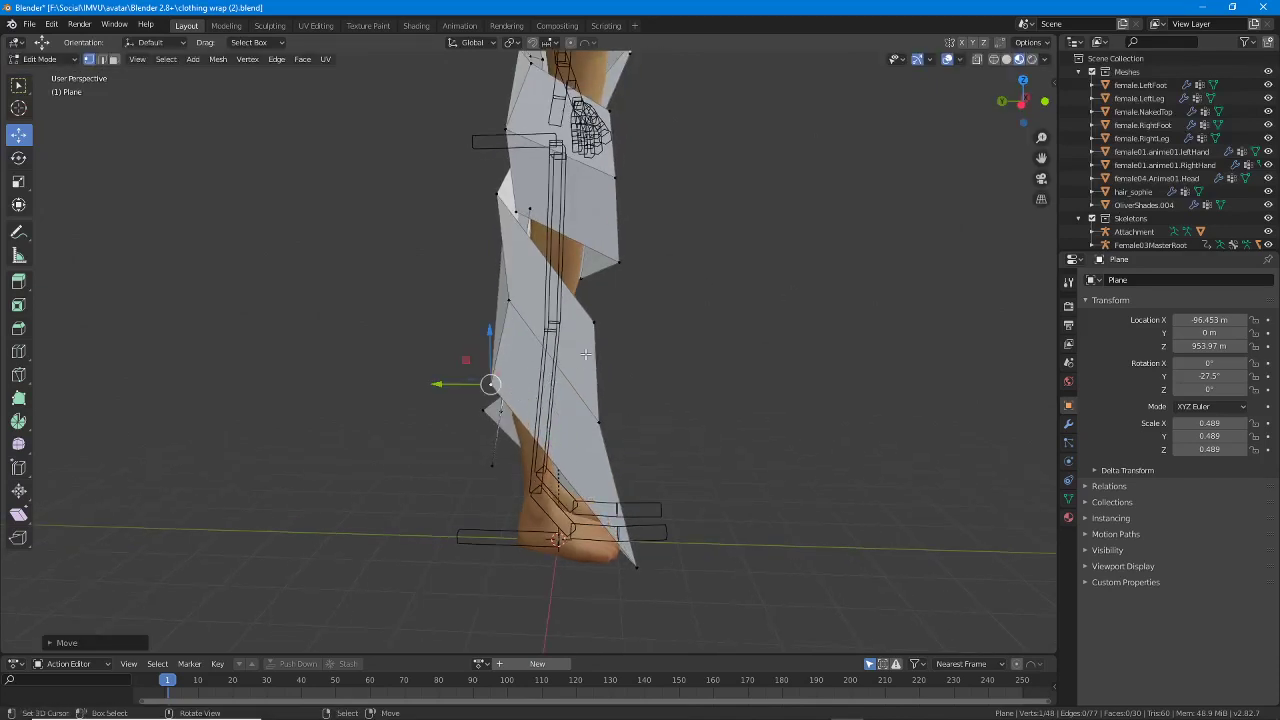
# Add a loop cut running down the front panels of the lower skirt between the legs.
pyautogui.moveTo(443, 386); pyautogui.dragTo(479, 440, button='middle')
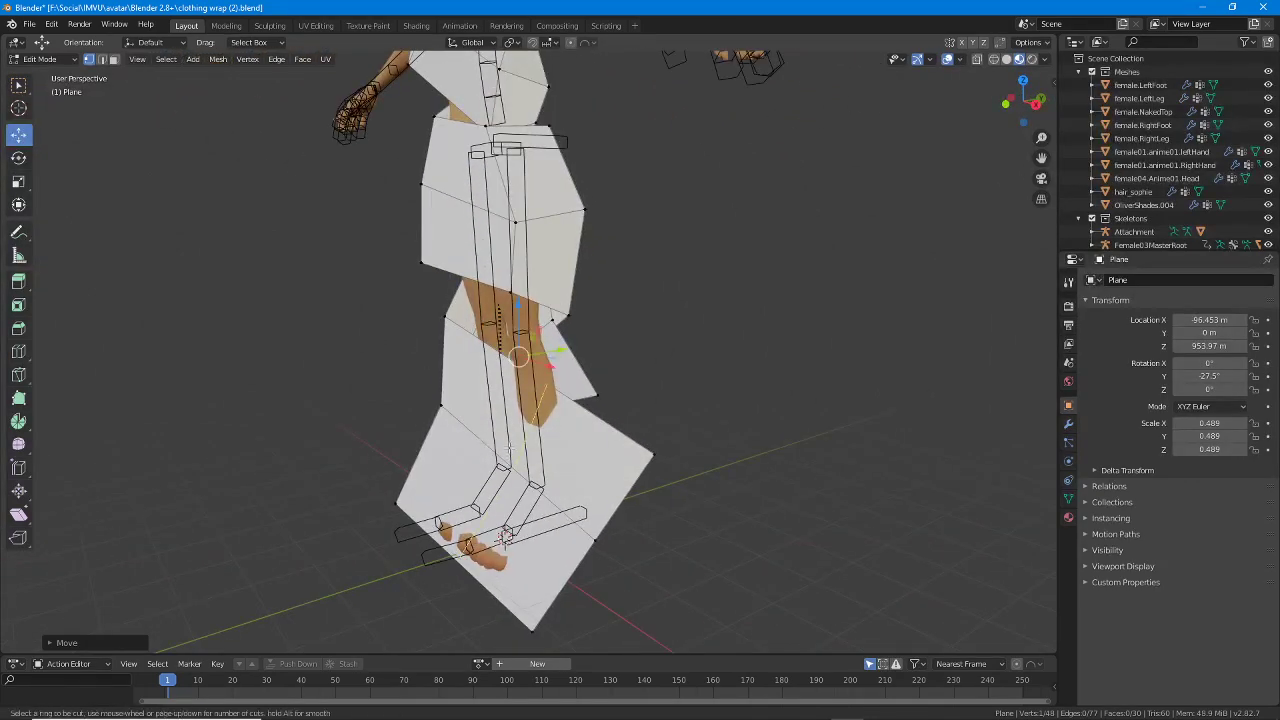
pyautogui.click(508, 450)
pyautogui.click(508, 454)
# Move the new loop's vertices forward so the lower skirt clears the shins and feet.
pyautogui.moveTo(508, 440); pyautogui.dragTo(445, 418, button='middle')
pyautogui.click(497, 463)
pyautogui.press('g')
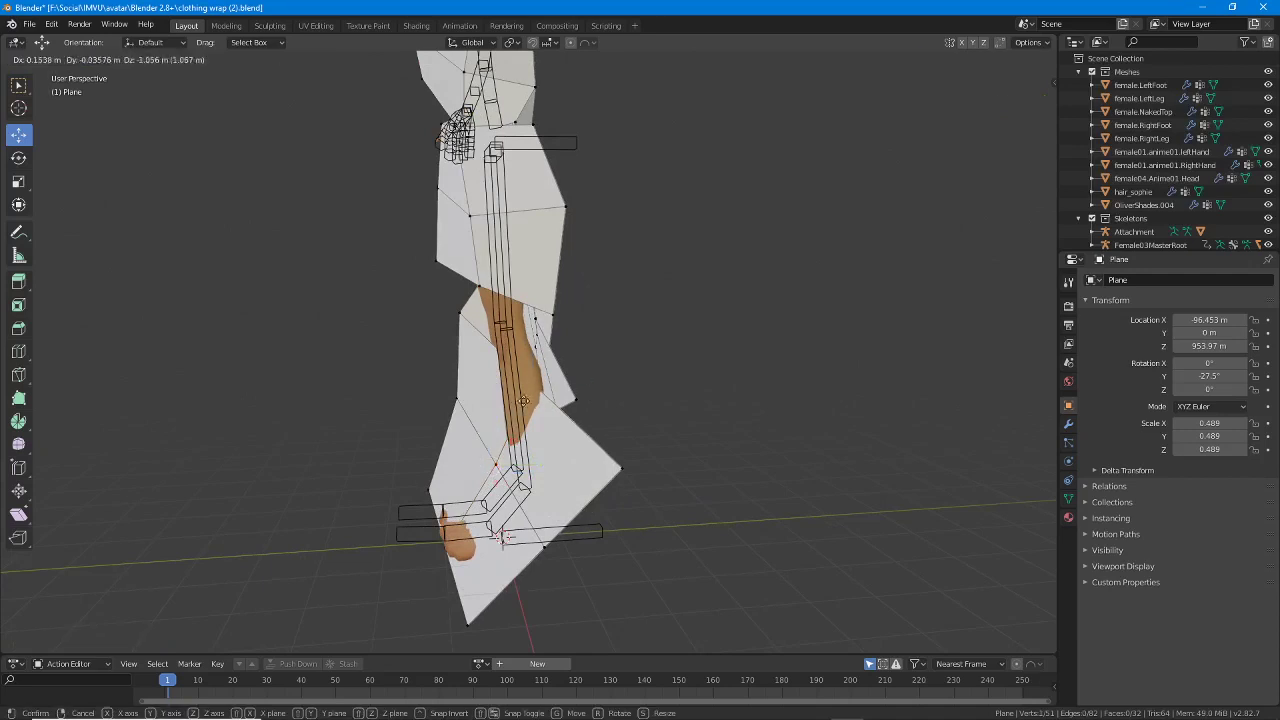
pyautogui.click(487, 408)
pyautogui.press('g')
pyautogui.click(460, 481)
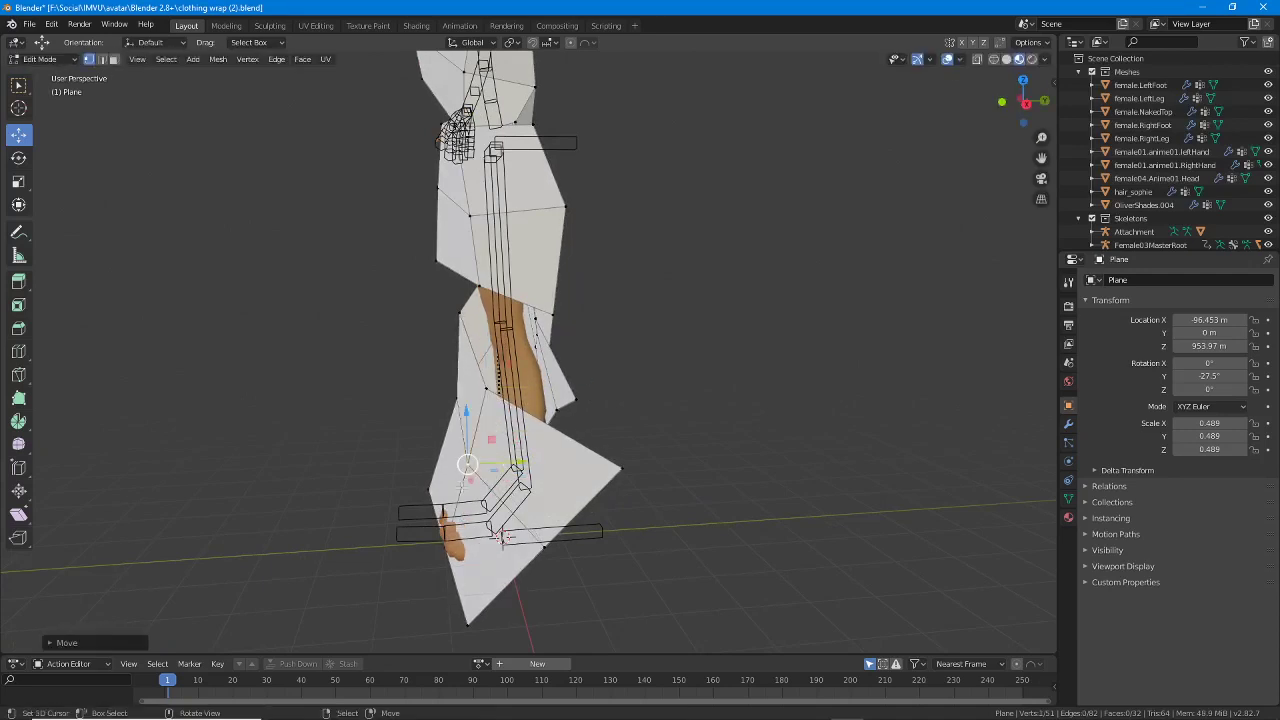
pyautogui.press('g')
pyautogui.click(400, 530)
# Reposition the hem corner and lower the two edge vertices above it on the avatar's left side of the skirt.
pyautogui.moveTo(400, 530); pyautogui.dragTo(622, 580, button='middle')
pyautogui.moveTo(634, 550); pyautogui.dragTo(676, 532, button='right')
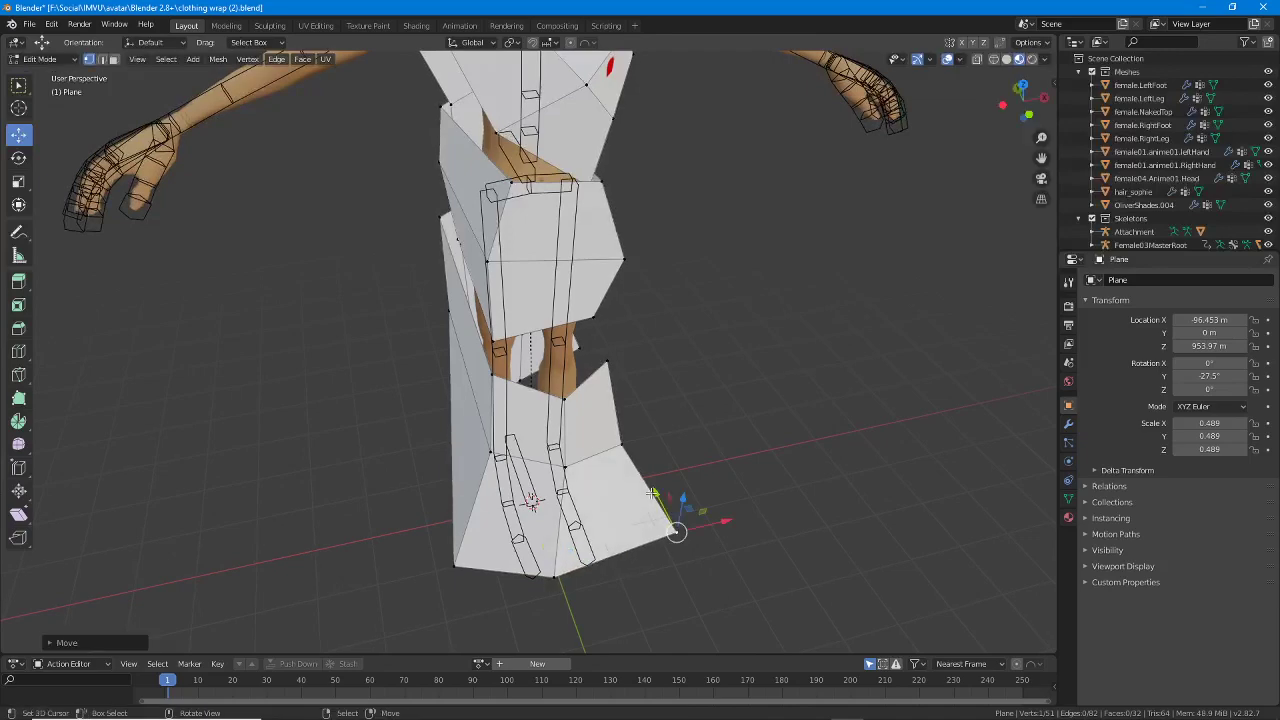
pyautogui.moveTo(622, 444); pyautogui.dragTo(625, 455, button='right')
pyautogui.press('g')
pyautogui.click(622, 456)
pyautogui.press('g')
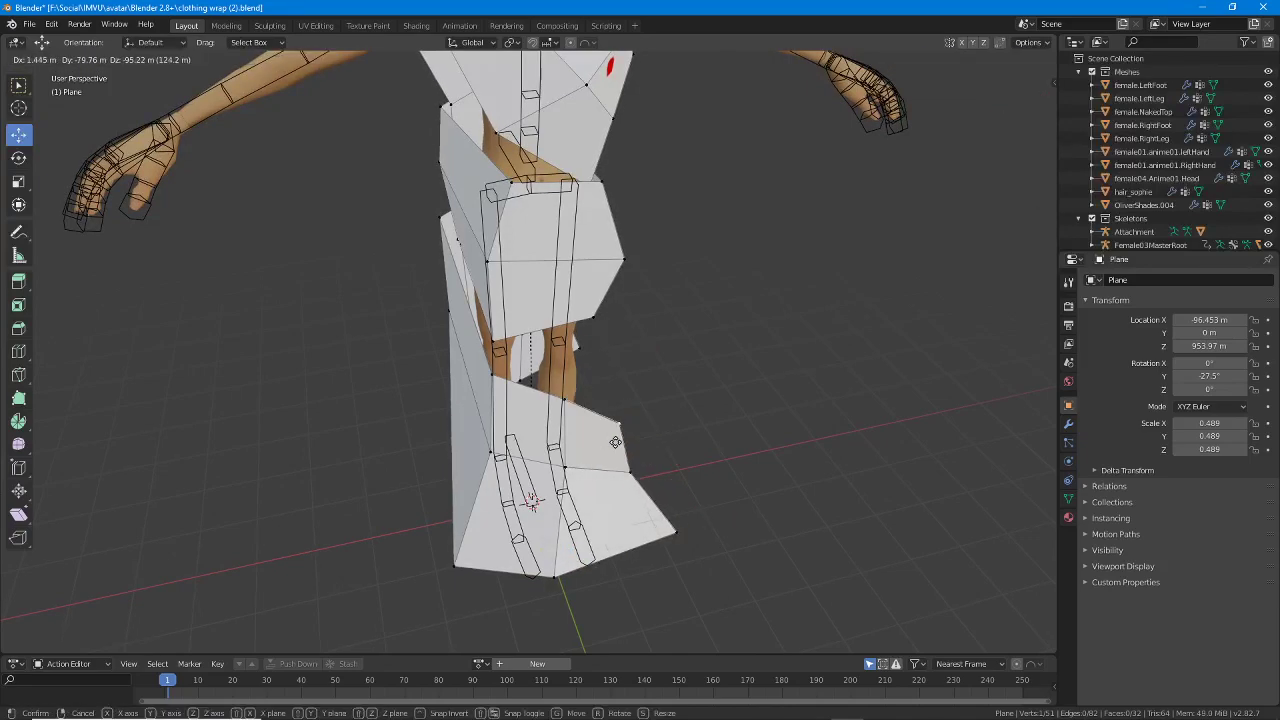
pyautogui.click(623, 462)
# In the front view, raise the hem tip on the avatar's left side to floor level and adjust the two edge vertices above it.
pyautogui.moveTo(622, 462); pyautogui.dragTo(471, 553, button='middle')
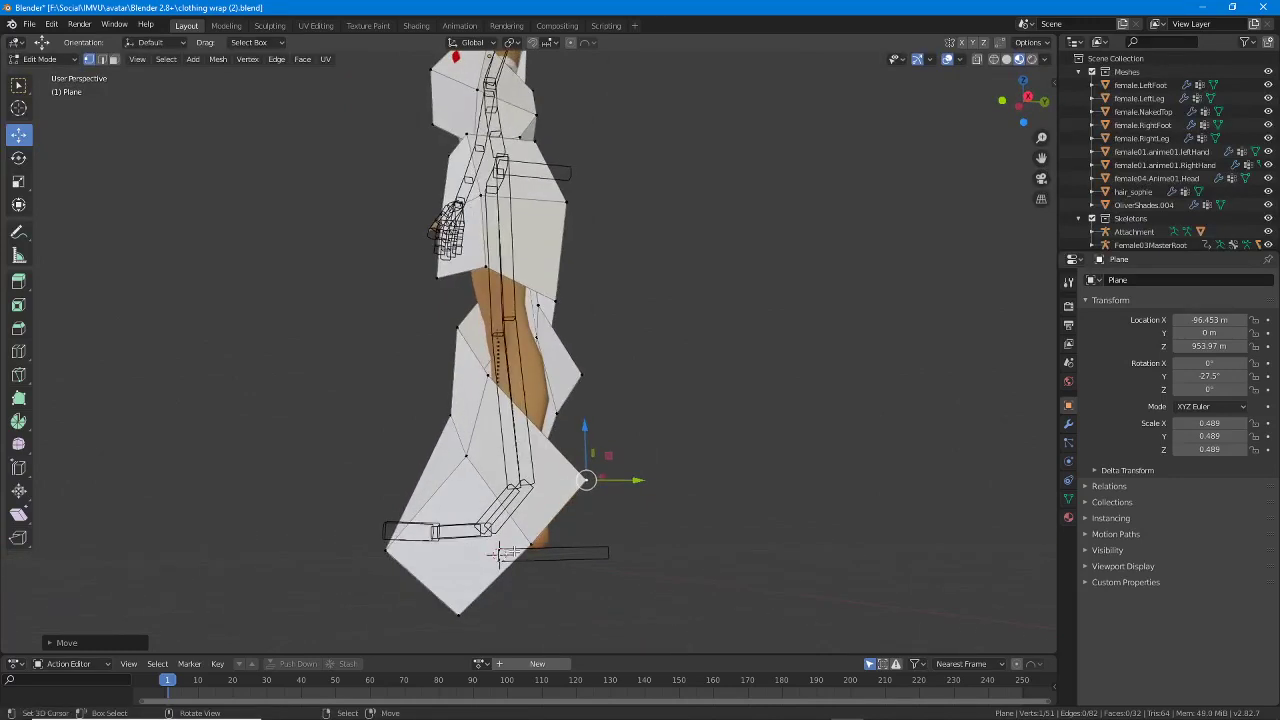
pyautogui.click(138, 60)
pyautogui.moveTo(172, 212)
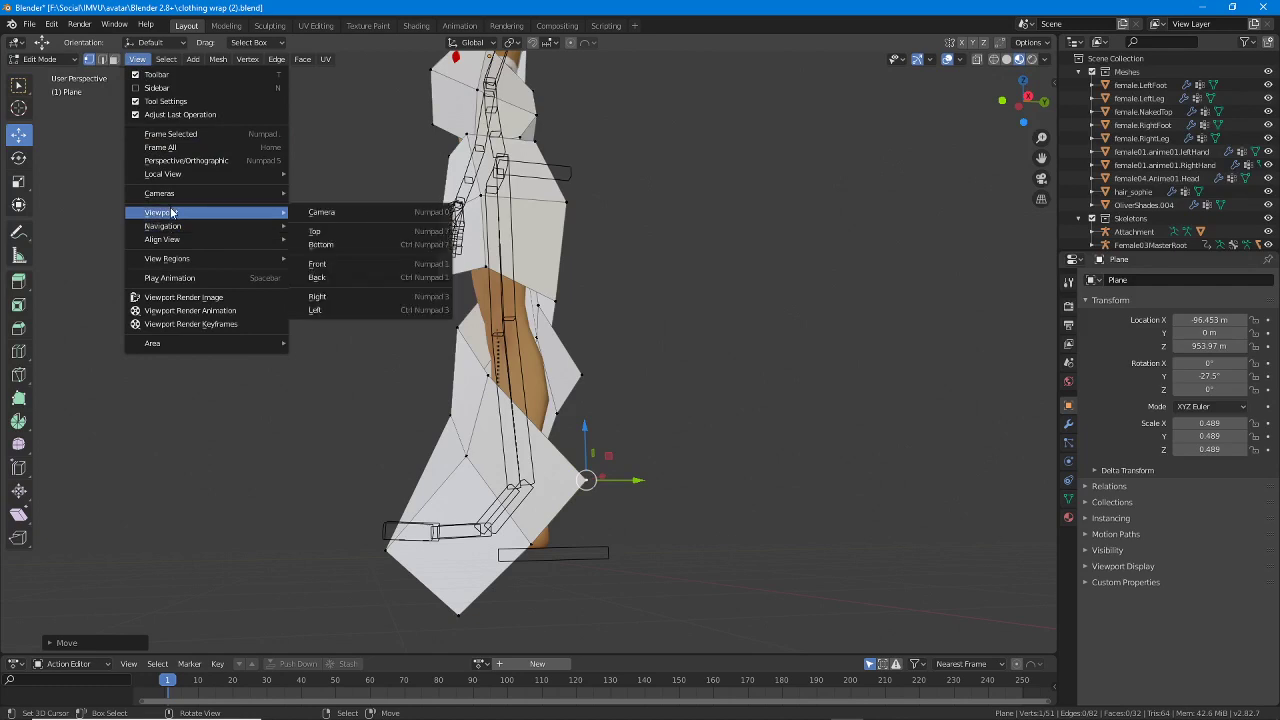
pyautogui.click(322, 264)
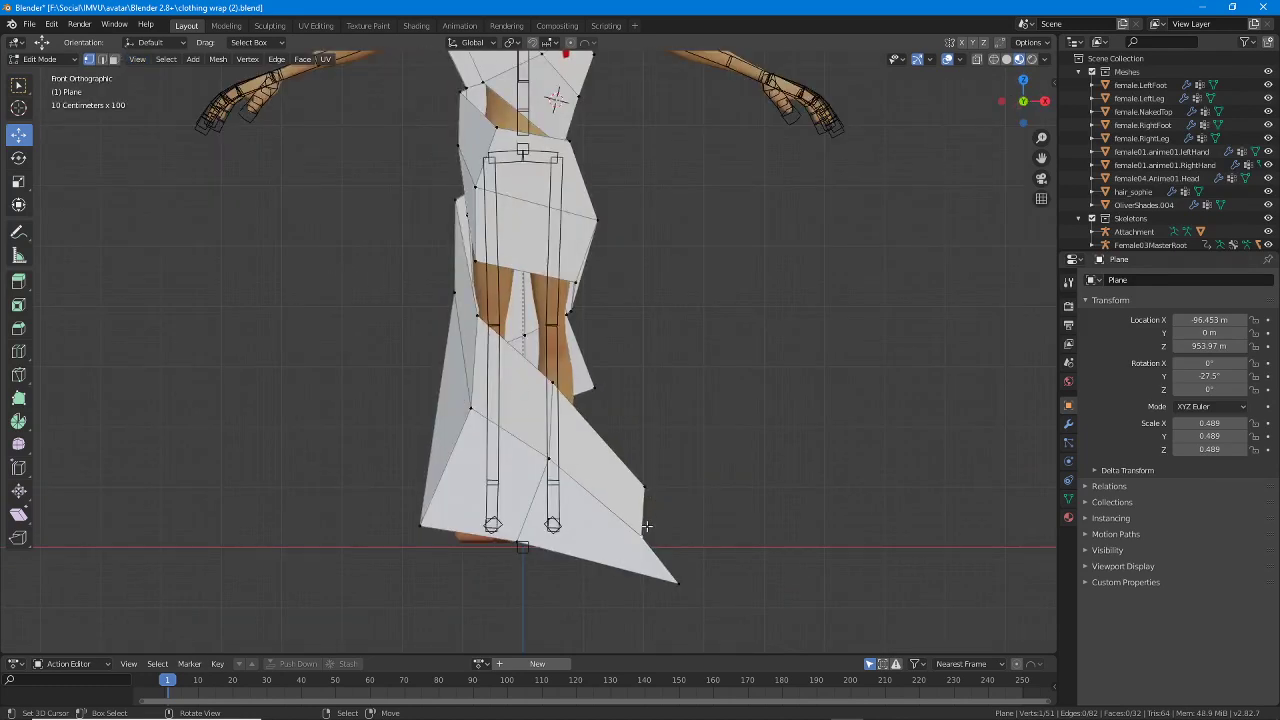
pyautogui.moveTo(647, 526); pyautogui.dragTo(666, 508)
pyautogui.press('g')
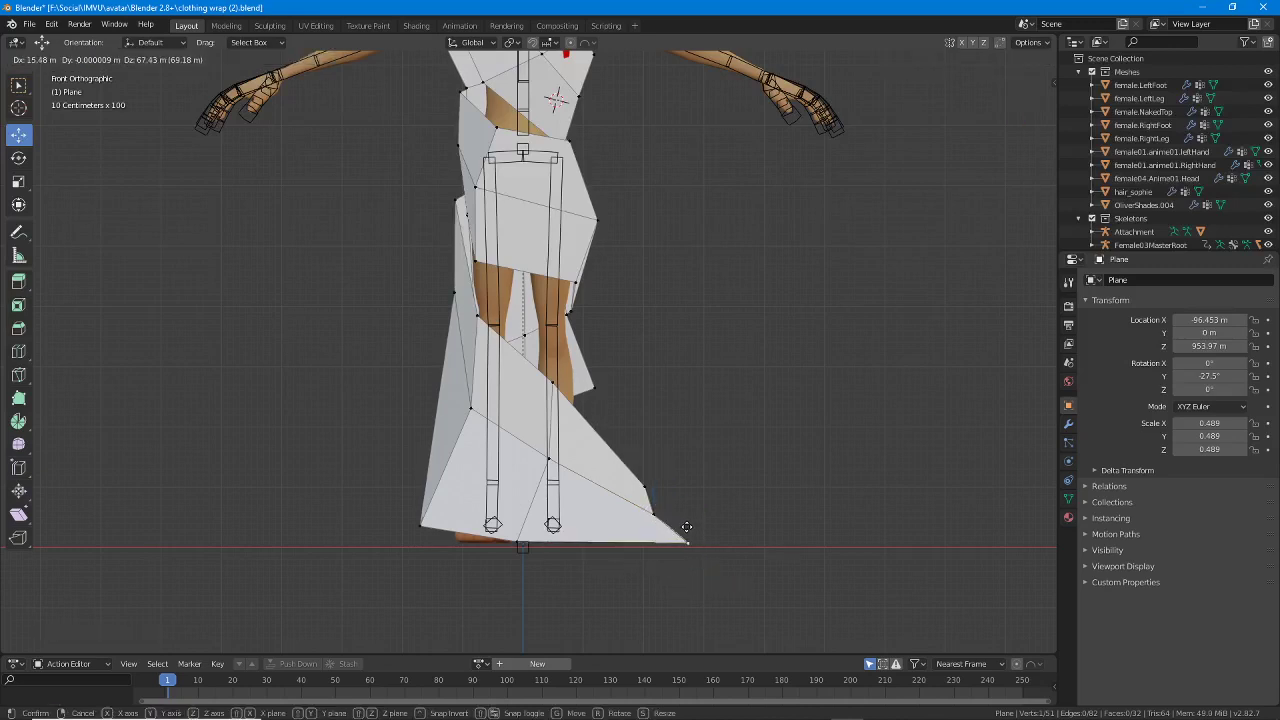
pyautogui.moveTo(686, 523); pyautogui.dragTo(686, 523, button='right')
pyautogui.moveTo(661, 511); pyautogui.dragTo(653, 513, button='right')
pyautogui.moveTo(647, 486); pyautogui.dragTo(643, 489, button='right')
pyautogui.press('KP_5')
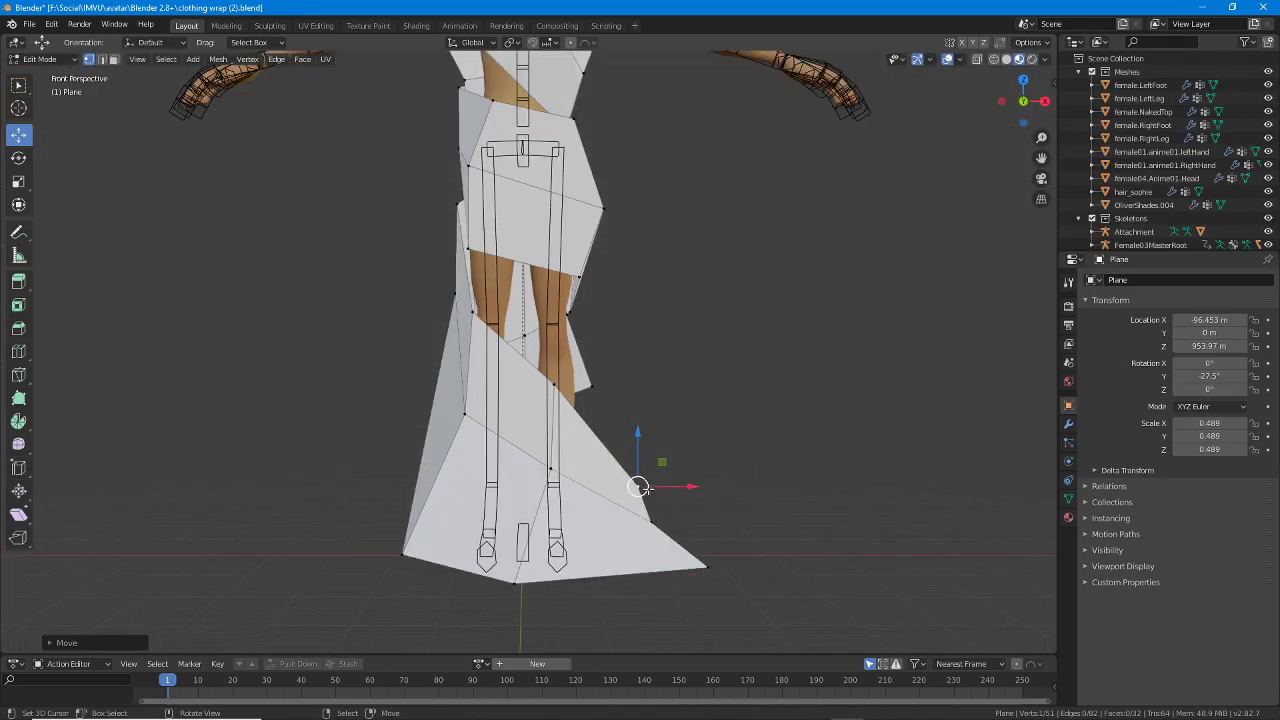
# Pull two front-edge vertices of the lower leg wrap back closer to the avatar's knee and shin.
pyautogui.moveTo(660, 447); pyautogui.dragTo(446, 459, button='middle')
pyautogui.press('g')
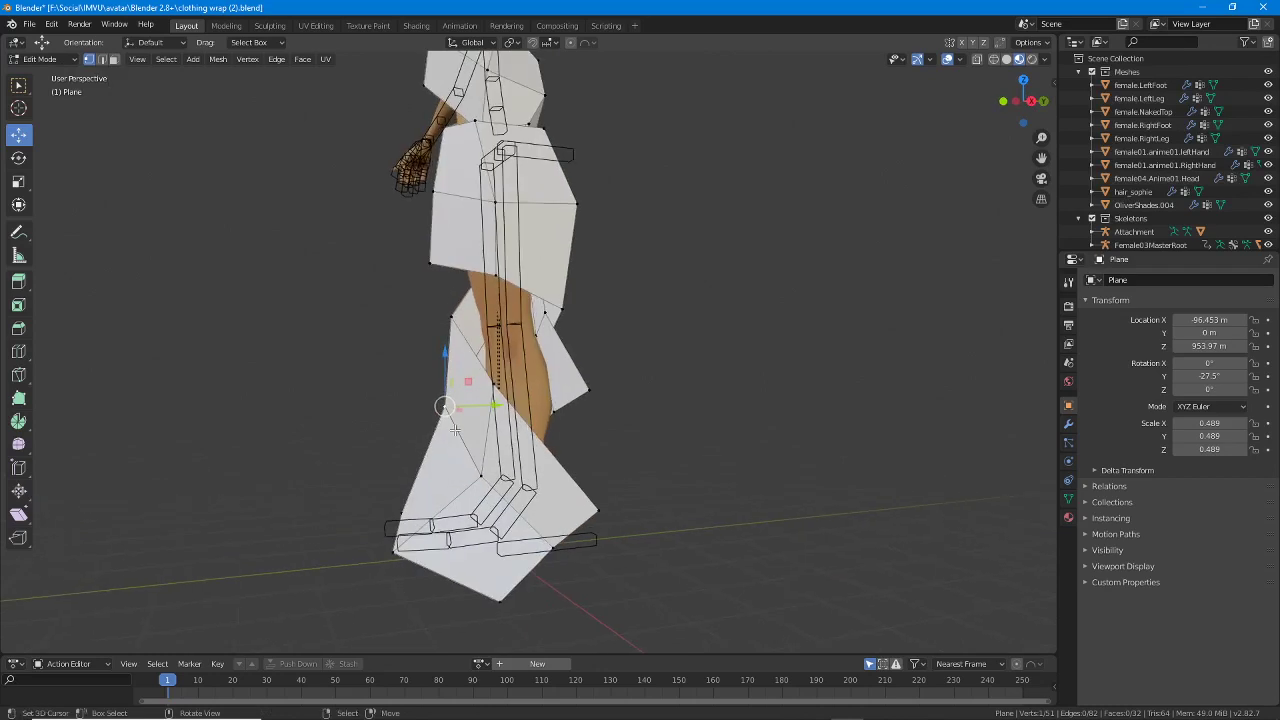
pyautogui.click(475, 425)
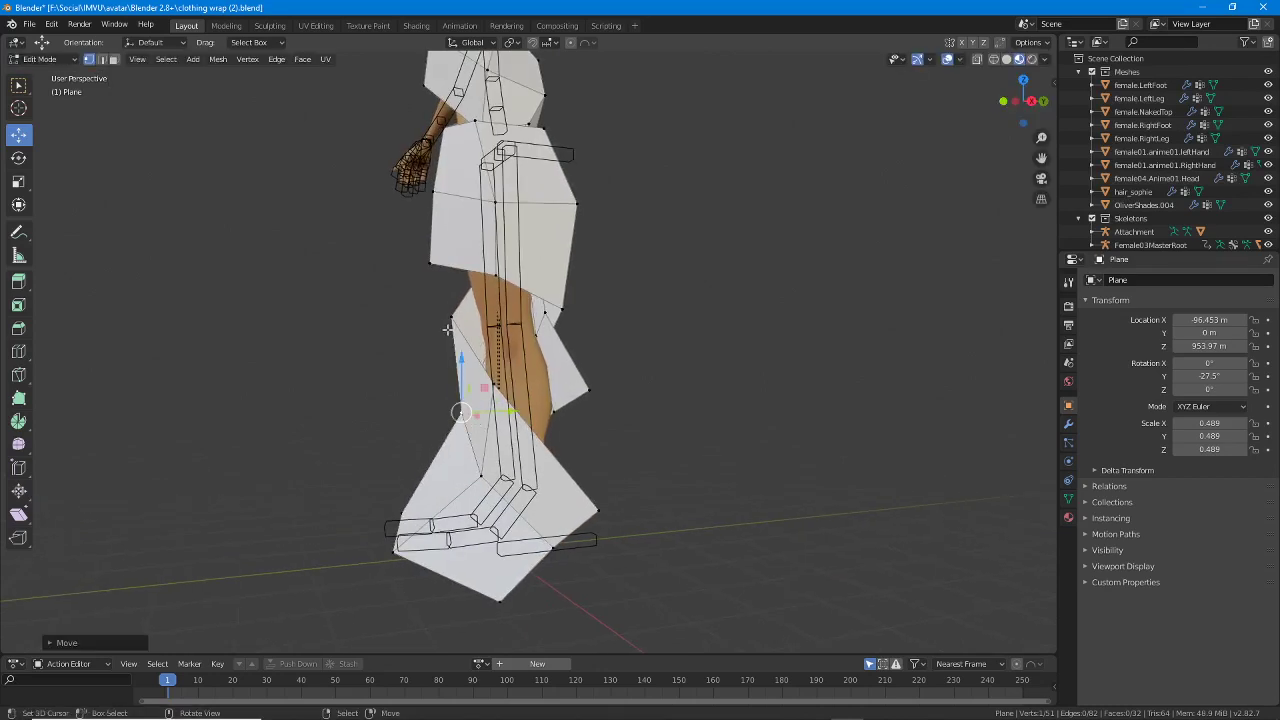
pyautogui.click(452, 317)
pyautogui.press('g')
pyautogui.click(467, 328)
pyautogui.moveTo(467, 330); pyautogui.dragTo(703, 371, button='middle')
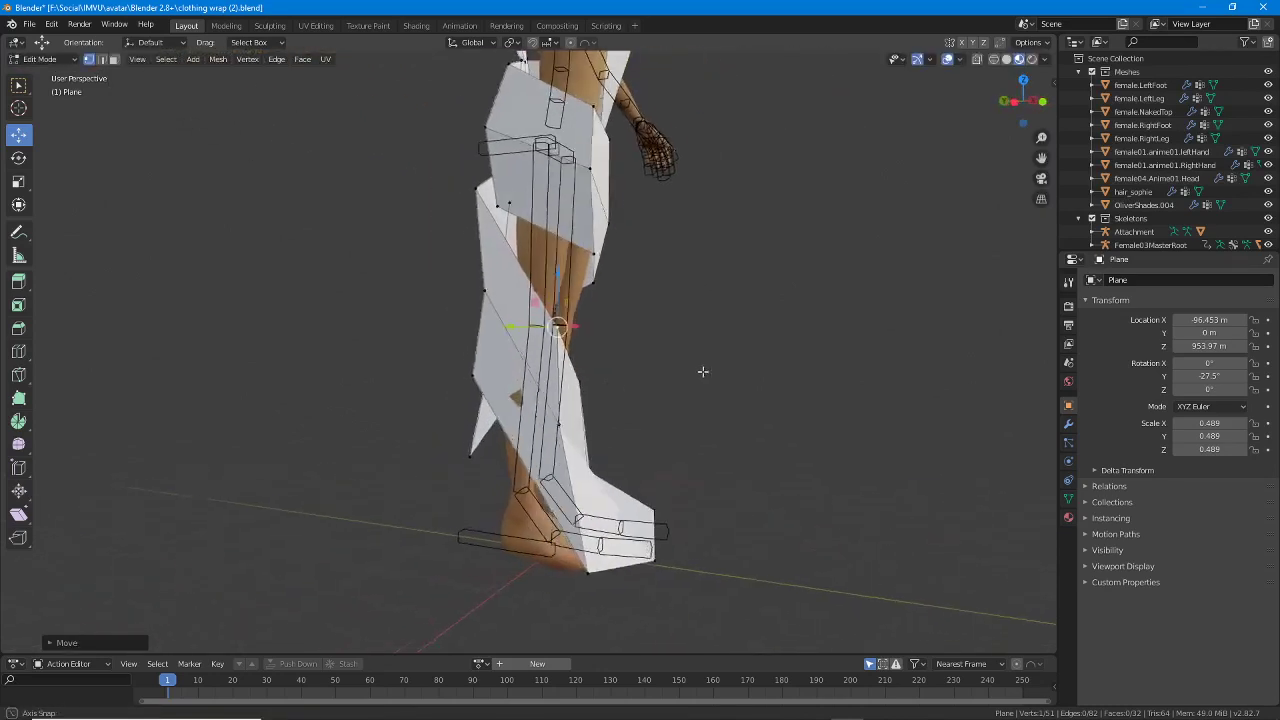
pyautogui.click(476, 372)
pyautogui.moveTo(476, 372); pyautogui.dragTo(327, 270, button='middle')
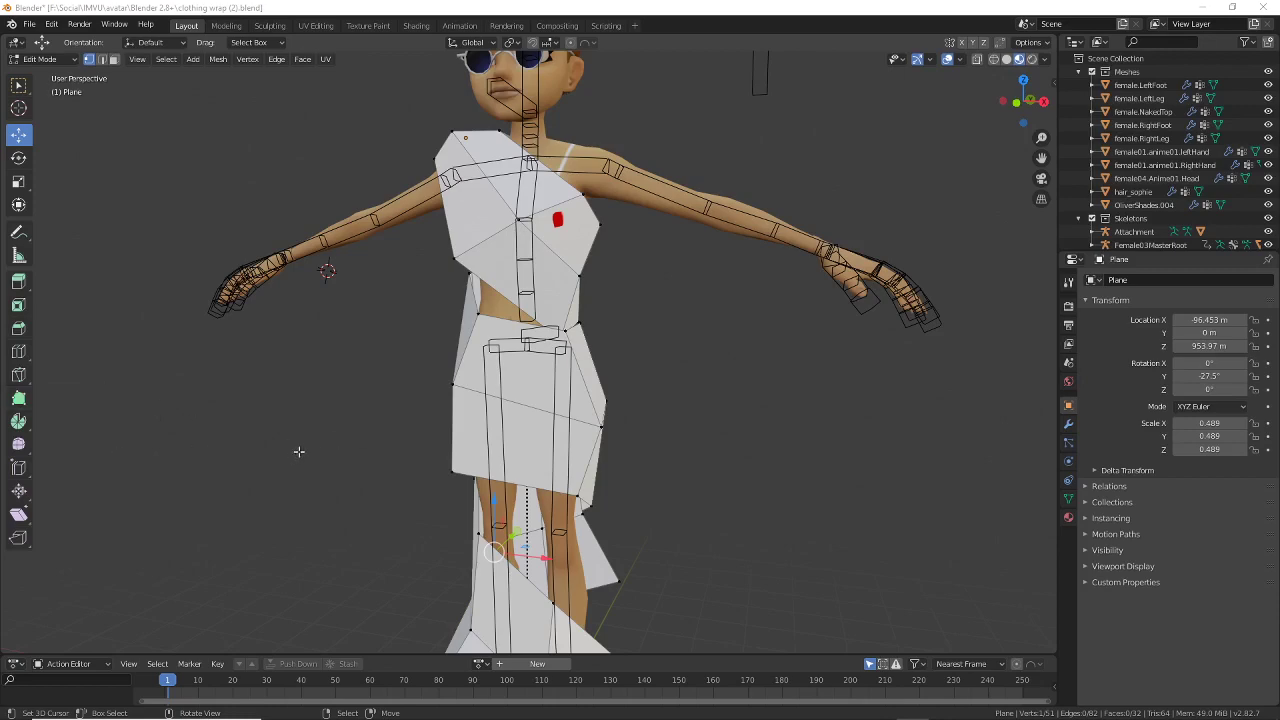
# Extrude the skirt's end edges on the avatar's left side backward past the foot.
pyautogui.moveTo(407, 438); pyautogui.dragTo(127, 255, button='middle')
pyautogui.moveTo(452, 450); pyautogui.dragTo(546, 362, button='middle')
pyautogui.moveTo(700, 300); pyautogui.dragTo(600, 505, button='middle')
pyautogui.press('g')
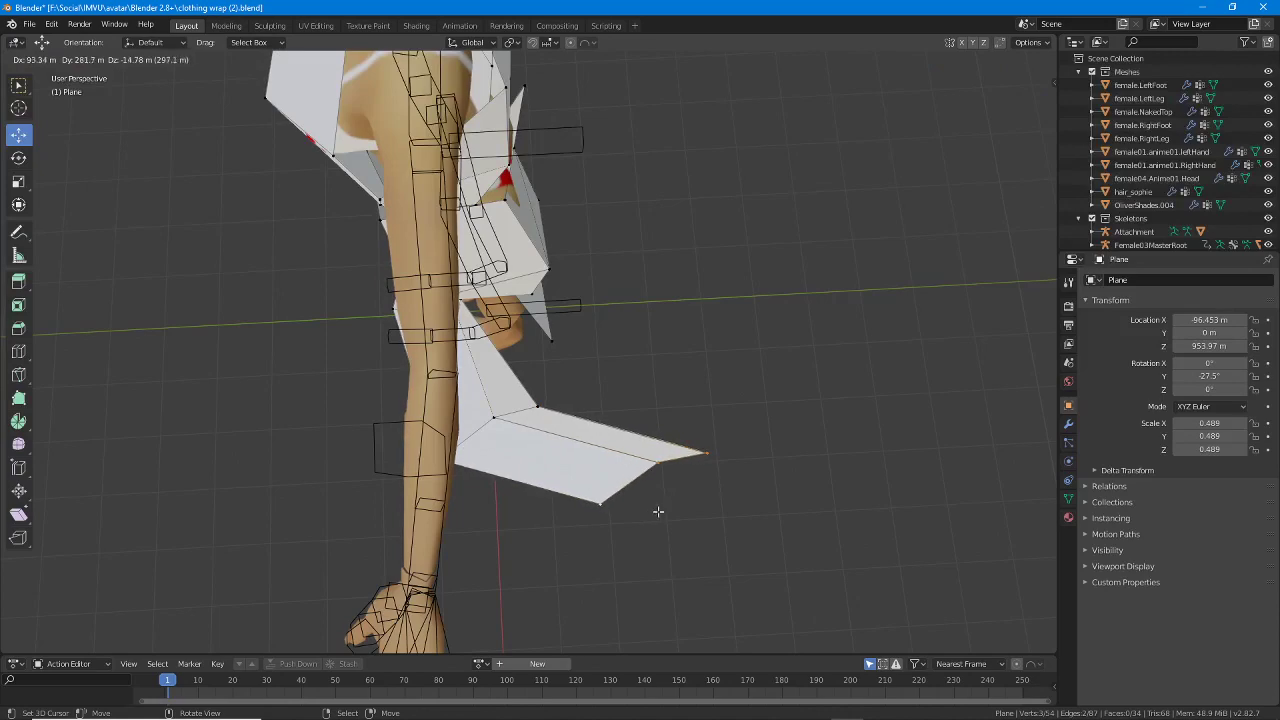
pyautogui.click(658, 511)
# Reposition the lower skirt's edge beside the left foot and pull the three extruded end vertices in toward the back of the avatar.
pyautogui.moveTo(589, 436); pyautogui.dragTo(382, 401, button='middle')
pyautogui.press('g')
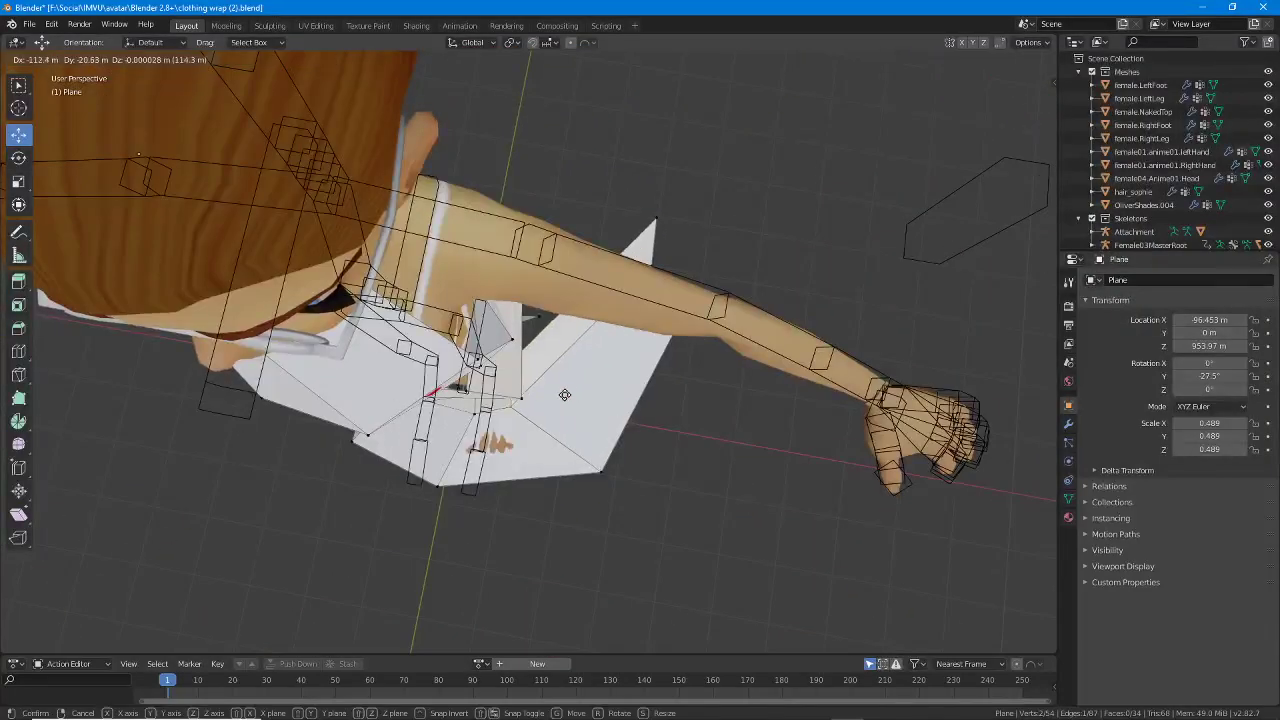
pyautogui.click(596, 391)
pyautogui.moveTo(596, 391); pyautogui.dragTo(641, 296, button='middle')
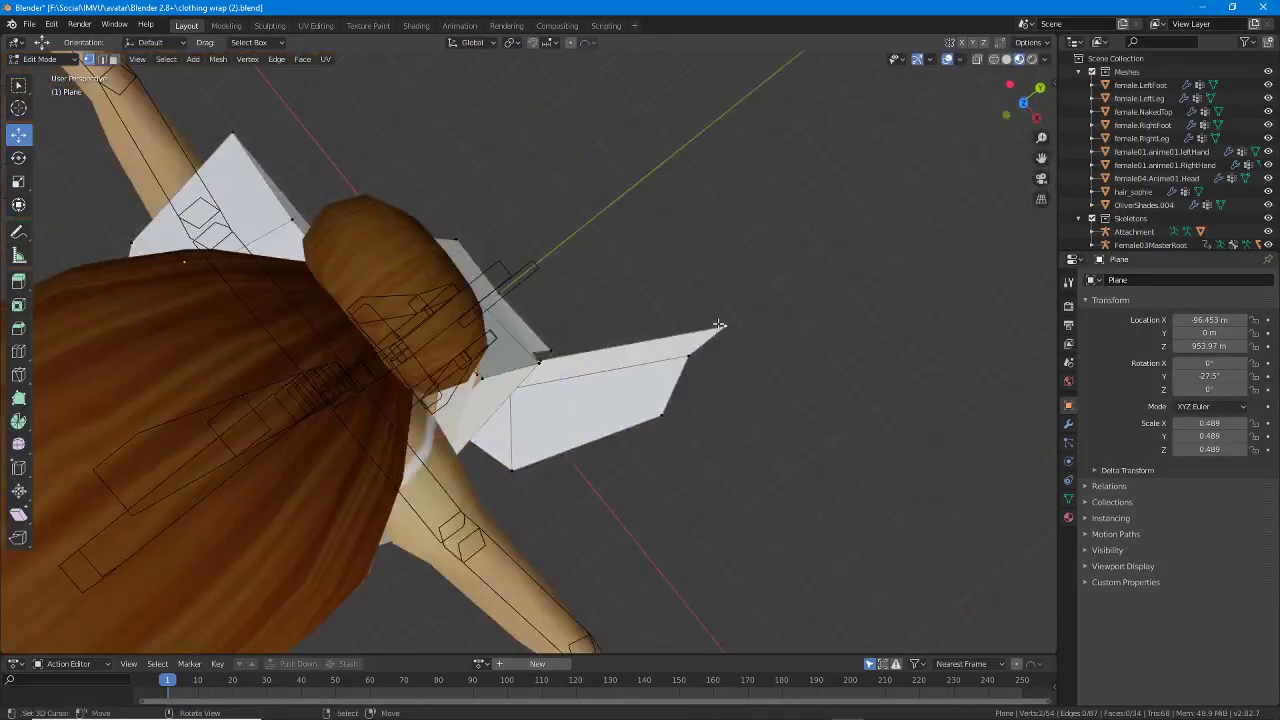
pyautogui.moveTo(718, 325); pyautogui.dragTo(516, 262)
pyautogui.moveTo(688, 360); pyautogui.dragTo(608, 301)
pyautogui.moveTo(662, 413); pyautogui.dragTo(656, 348)
# Adjust the inner vertices of the extruded panel beside and behind the avatar's left foot.
pyautogui.moveTo(567, 395)
pyautogui.mouseDown(button='middle')
pyautogui.moveTo(600, 420)
pyautogui.moveTo(586, 403)
pyautogui.mouseUp(button='middle')
pyautogui.press('g')
pyautogui.click(507, 348)
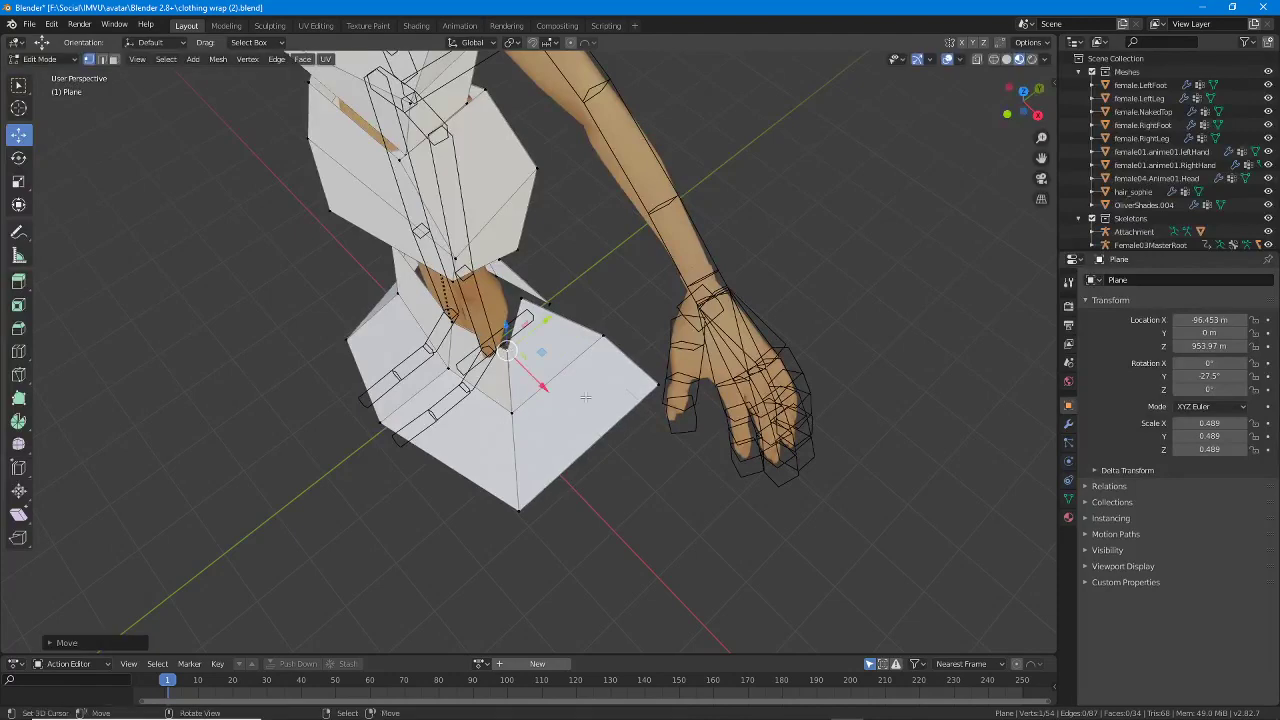
pyautogui.moveTo(507, 348); pyautogui.dragTo(497, 446, button='middle')
pyautogui.press('g')
pyautogui.click(471, 348)
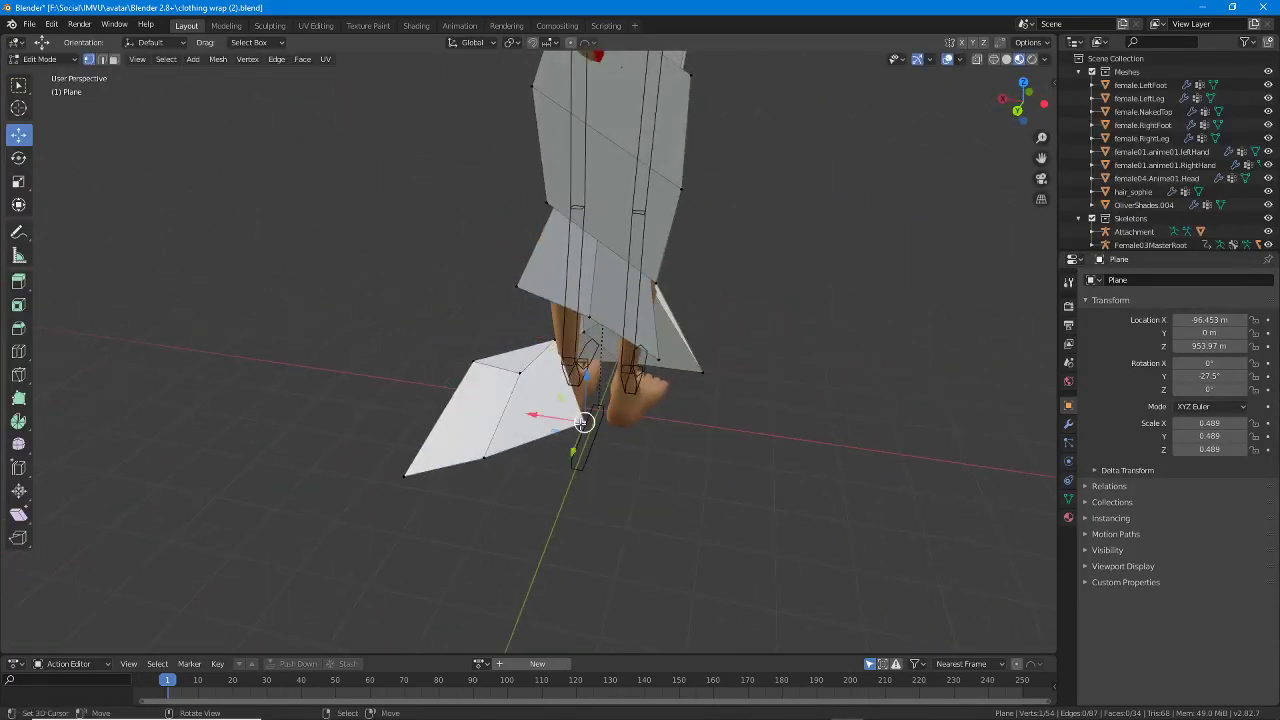
# Extrude the panel's three end vertices across behind the feet toward the avatar's right side.
pyautogui.moveTo(583, 421); pyautogui.dragTo(656, 464, button='middle')
pyautogui.moveTo(565, 466); pyautogui.dragTo(503, 517, button='middle')
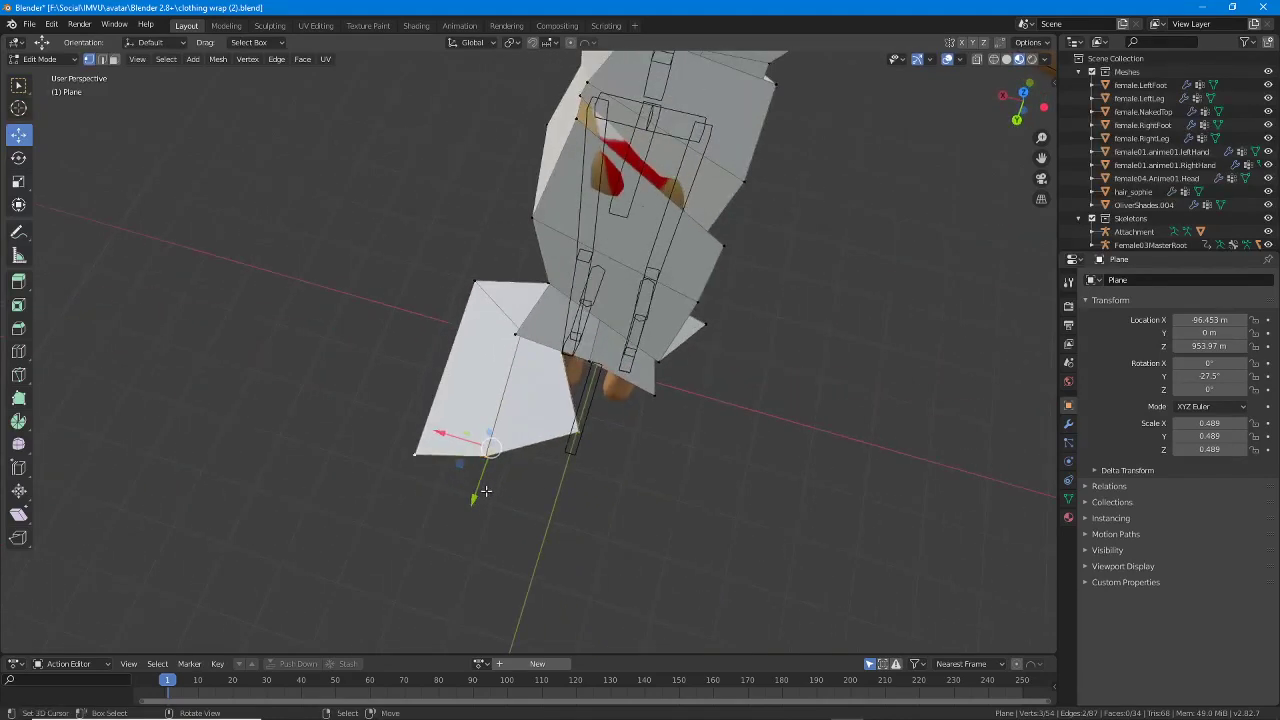
pyautogui.press('e')
pyautogui.click(714, 534)
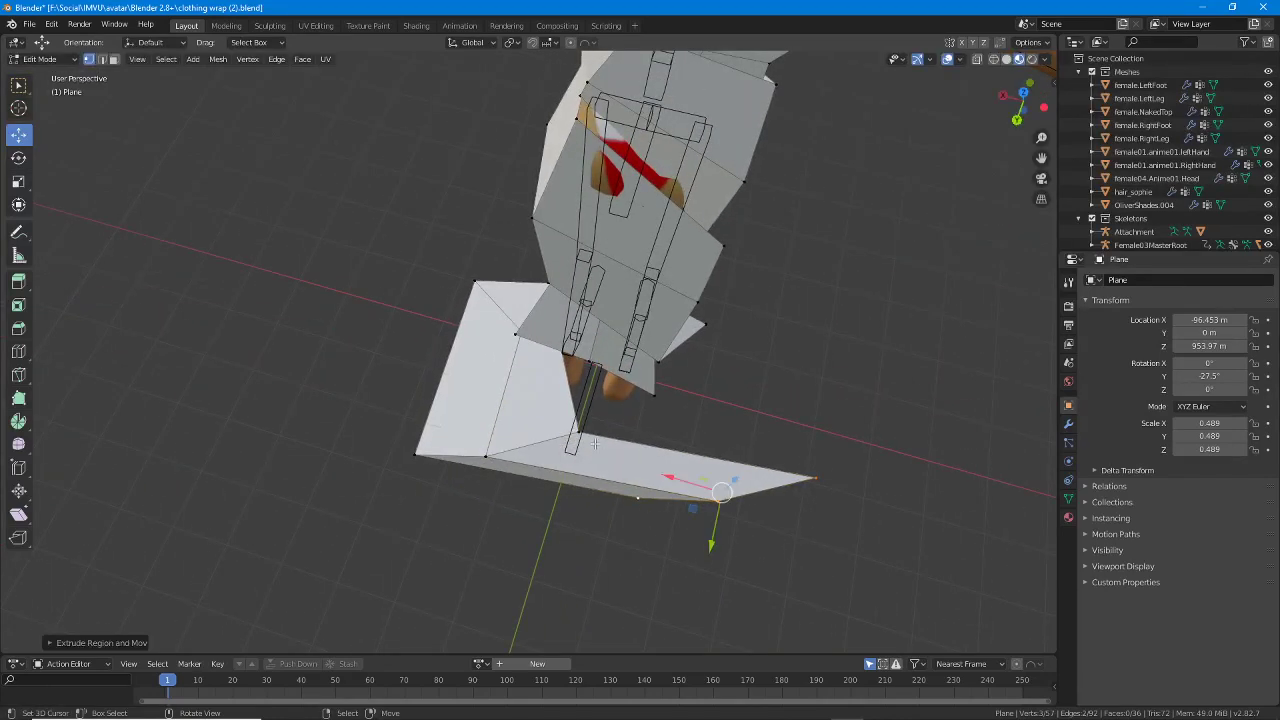
# Spread the outer hem vertices behind the avatar and pull the inner and middle end vertices in near the right heel.
pyautogui.moveTo(706, 523); pyautogui.dragTo(585, 452, button='middle')
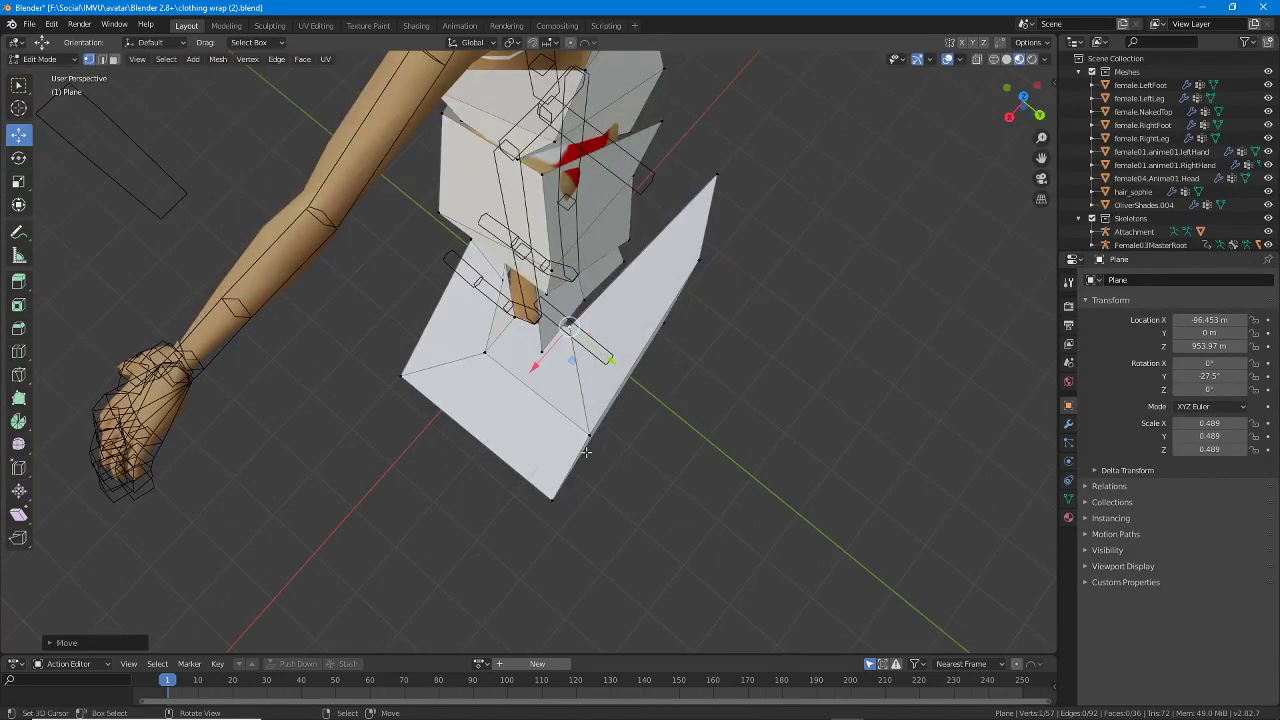
pyautogui.moveTo(565, 488); pyautogui.dragTo(623, 496, button='right')
pyautogui.moveTo(667, 324); pyautogui.dragTo(725, 341, button='right')
pyautogui.moveTo(687, 242); pyautogui.dragTo(709, 435, button='middle')
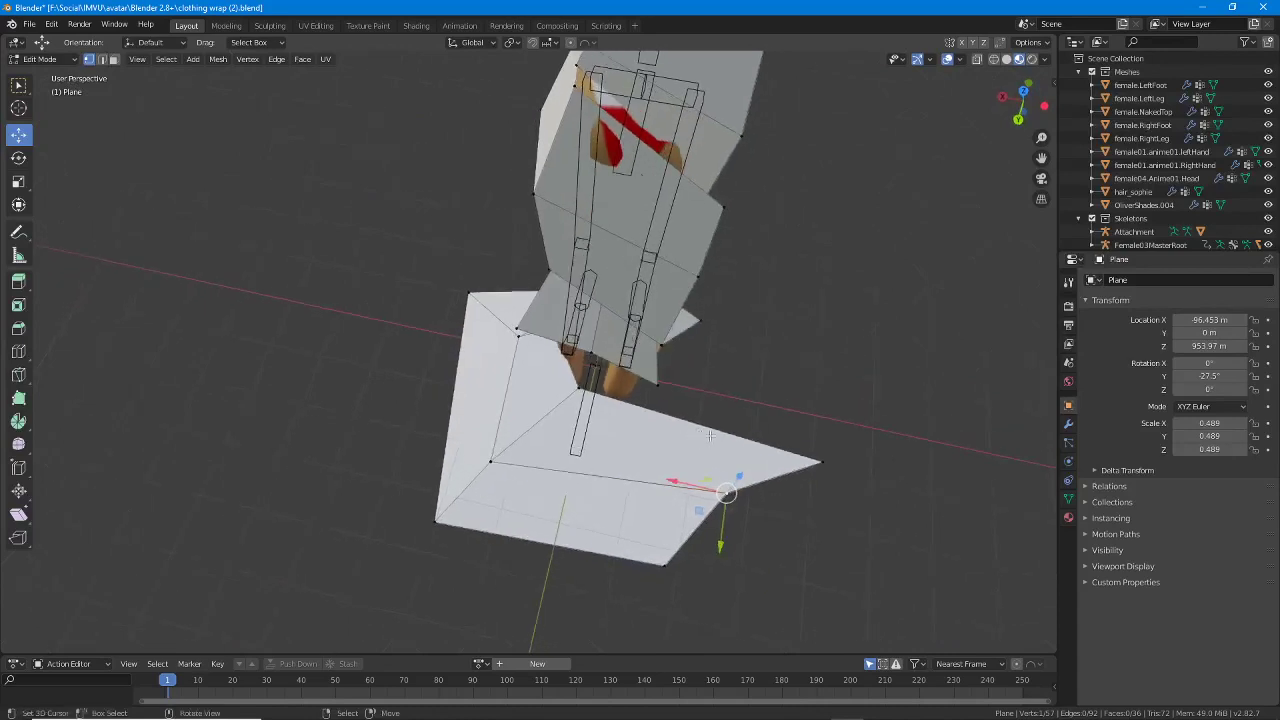
pyautogui.moveTo(826, 465); pyautogui.dragTo(661, 399, button='right')
pyautogui.moveTo(722, 497); pyautogui.dragTo(656, 481, button='right')
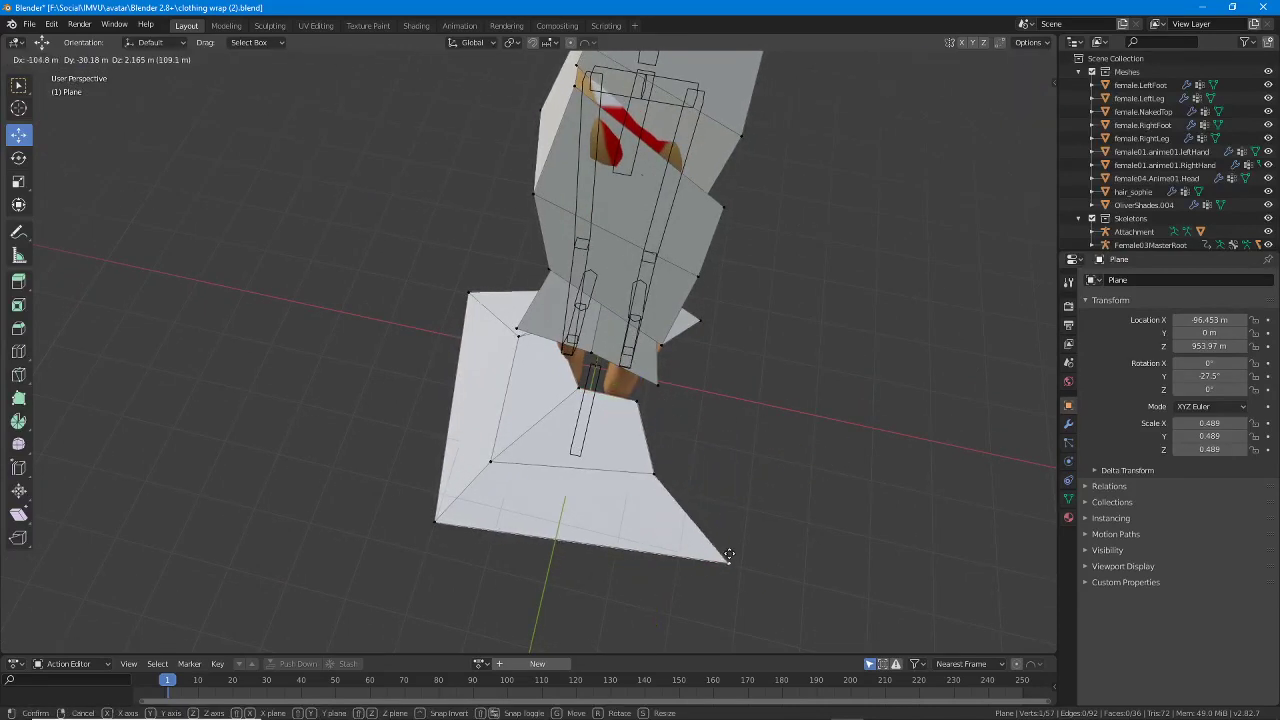
pyautogui.click(700, 563)
pyautogui.moveTo(700, 563); pyautogui.dragTo(509, 431, button='middle')
pyautogui.moveTo(529, 427); pyautogui.dragTo(529, 491)
pyautogui.moveTo(529, 491); pyautogui.dragTo(453, 380, button='middle')
pyautogui.keyDown('shift'); pyautogui.click(476, 413); pyautogui.keyUp('shift')
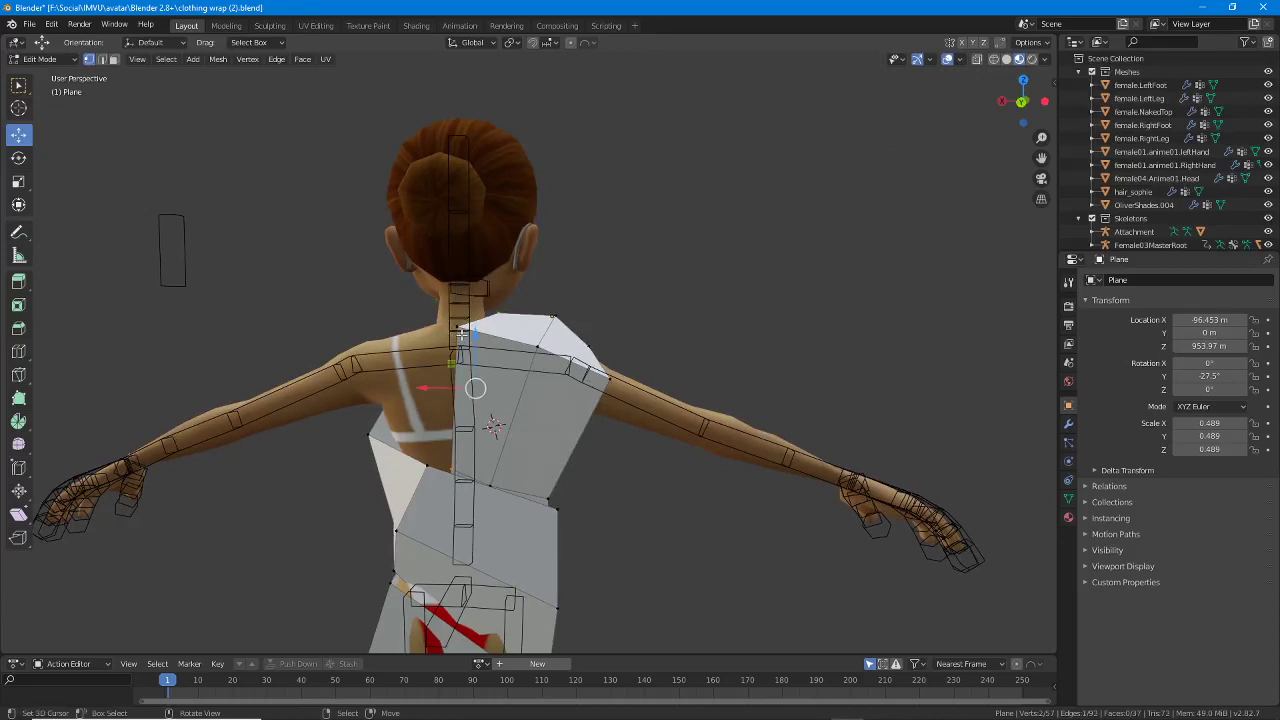
# Reposition the outer back corner vertex of the shoulder piece so it sits lower over the avatar's right upper arm.
pyautogui.moveTo(369, 411); pyautogui.dragTo(548, 374, button='middle')
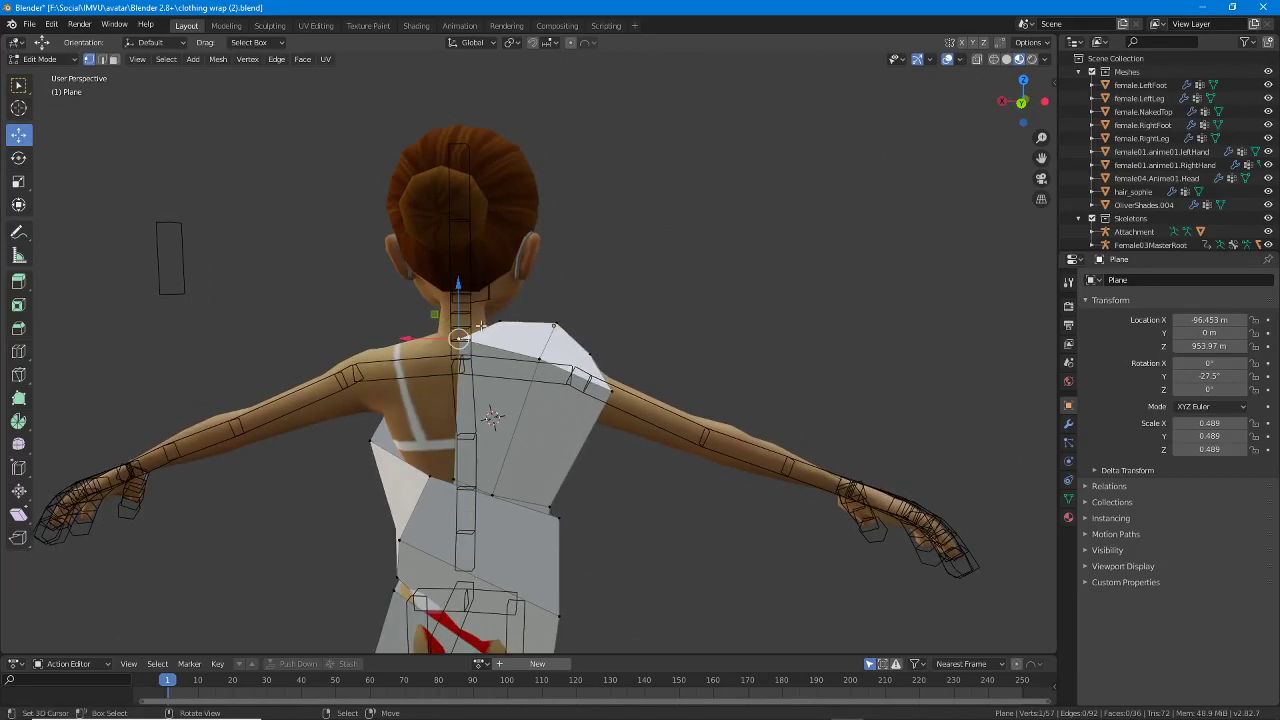
pyautogui.click(462, 338)
pyautogui.moveTo(362, 358); pyautogui.dragTo(422, 356, button='middle')
pyautogui.press('g')
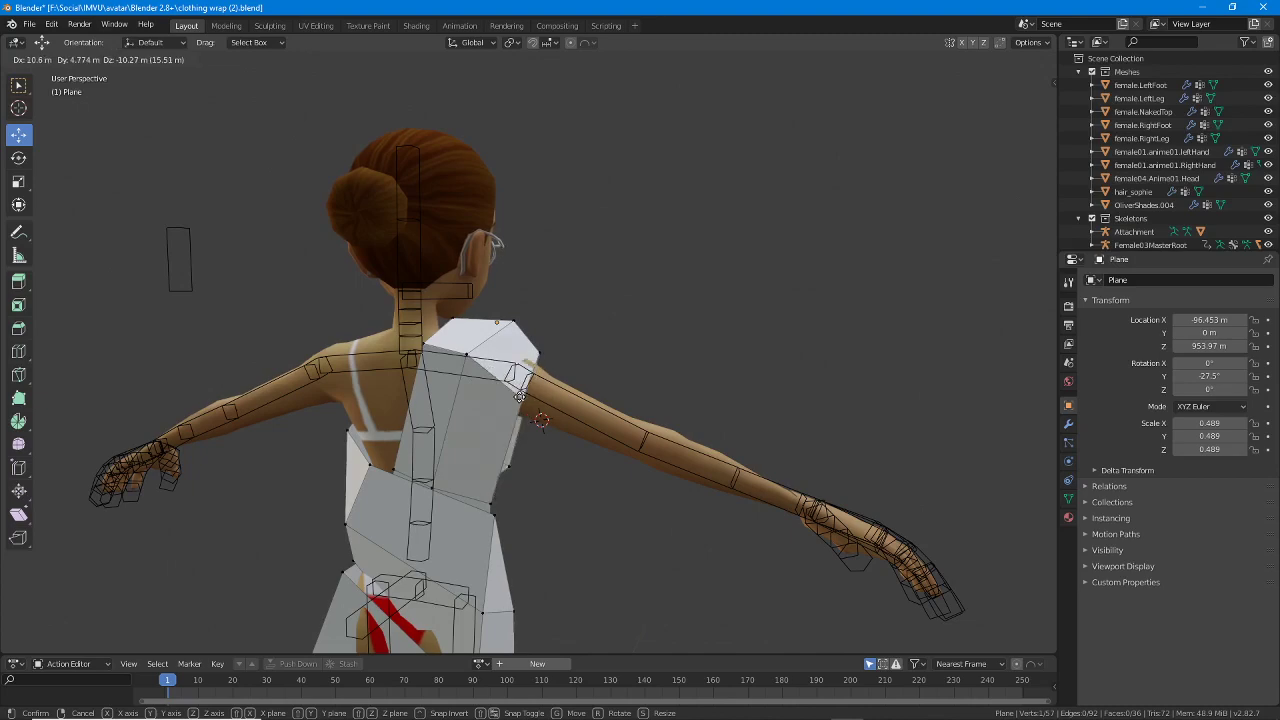
pyautogui.click(544, 393)
pyautogui.moveTo(544, 393); pyautogui.dragTo(398, 350, button='middle')
pyautogui.press('g')
pyautogui.click(395, 453)
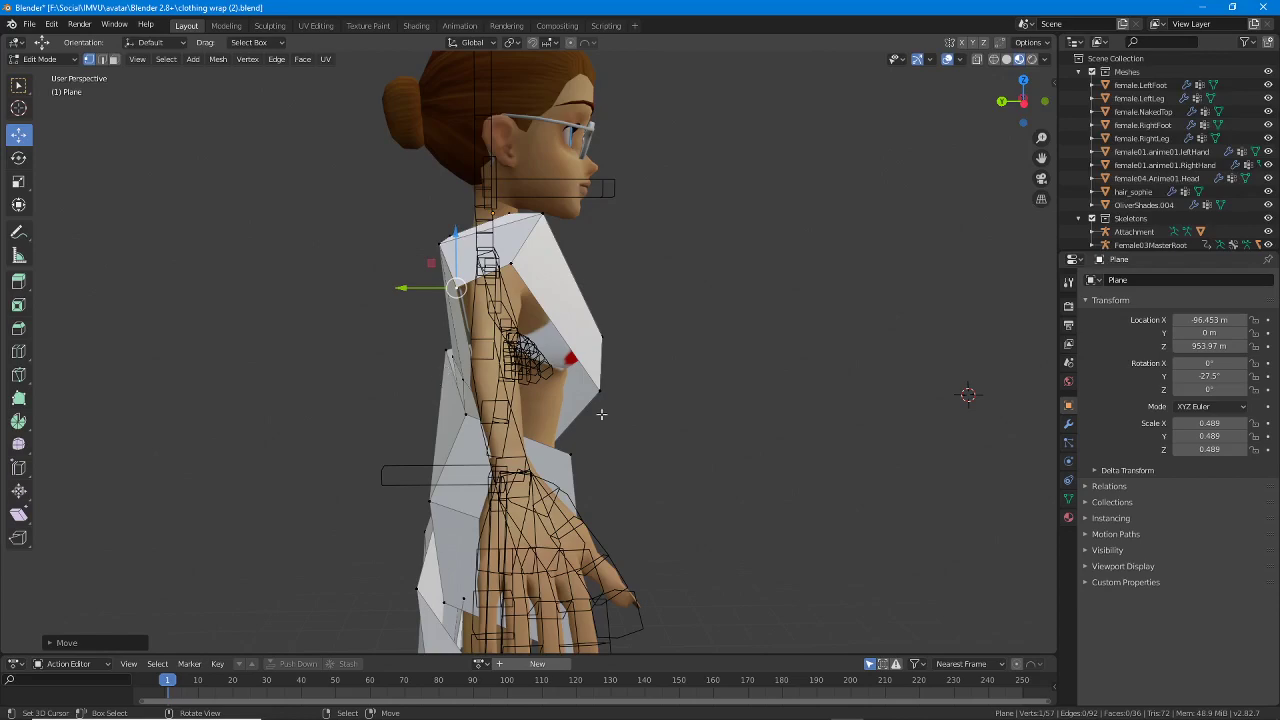
pyautogui.moveTo(649, 414); pyautogui.dragTo(587, 442, button='middle')
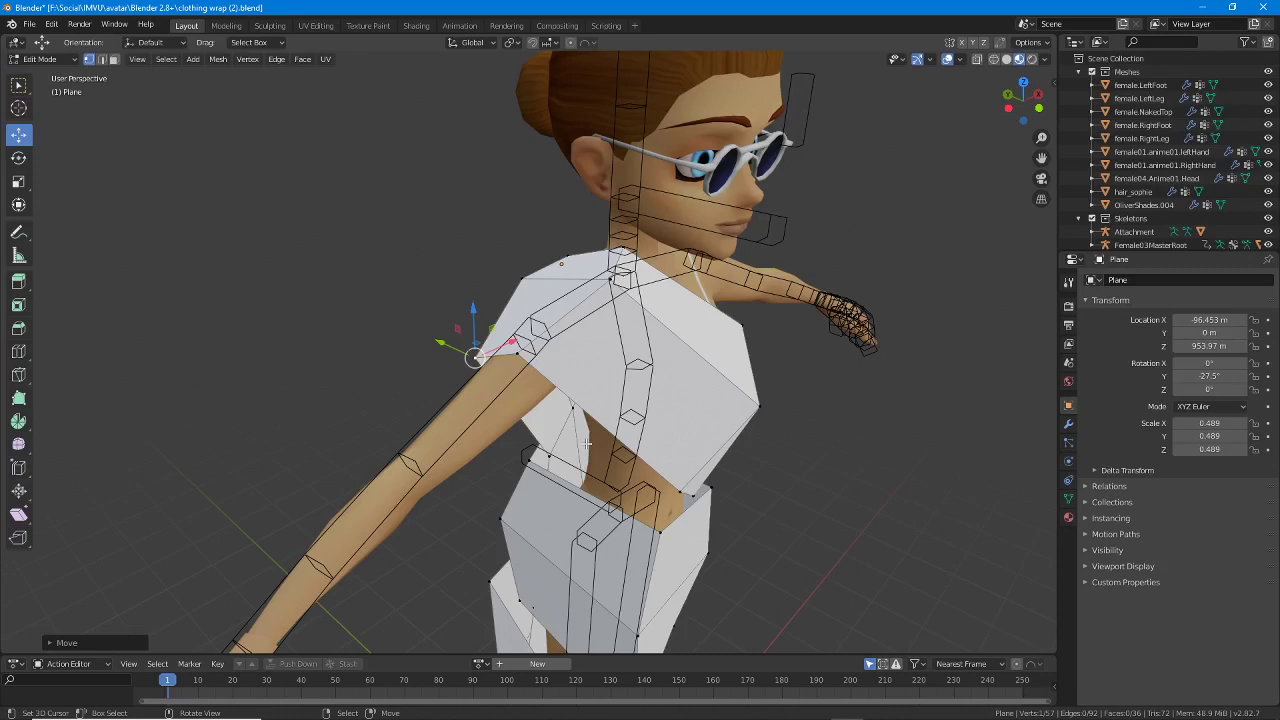
pyautogui.press('ctrl')
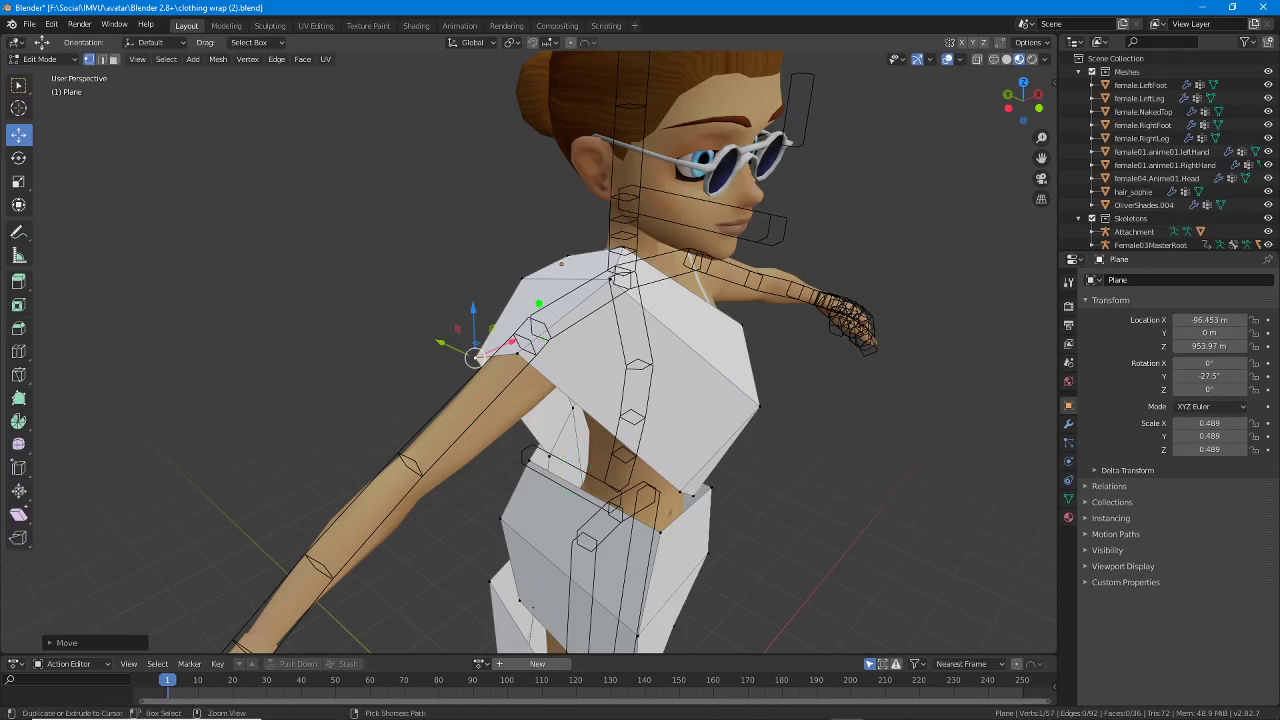
pyautogui.moveTo(537, 300)
pyautogui.mouseDown()
pyautogui.moveTo(419, 334)
pyautogui.moveTo(474, 443)
pyautogui.moveTo(591, 356)
pyautogui.moveTo(516, 294)
pyautogui.moveTo(472, 295)
pyautogui.mouseUp()
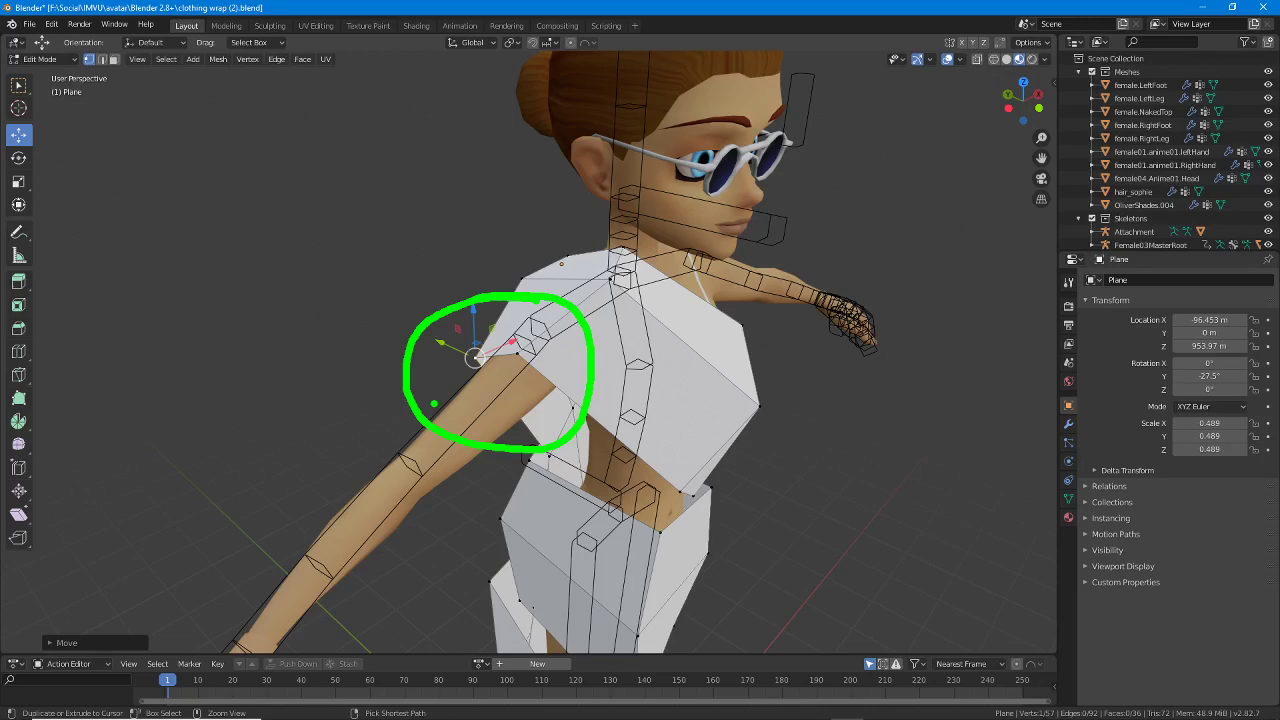
pyautogui.press('Escape')
pyautogui.moveTo(795, 525)
pyautogui.mouseDown(button='middle')
pyautogui.moveTo(628, 457)
pyautogui.moveTo(740, 466)
pyautogui.mouseUp(button='middle')
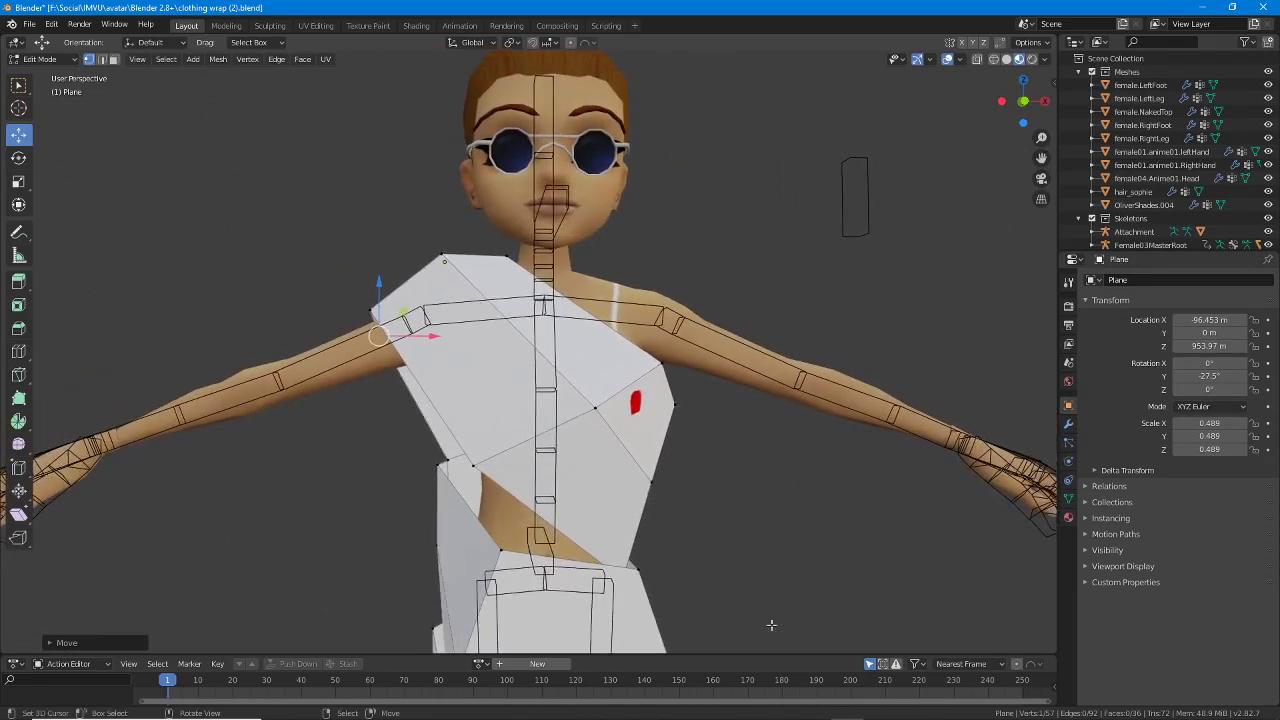
# Switch to the IMVU editor, examine the seated avatar's arms and shoulders from the front, and return to Blender.
pyautogui.click(900, 708)
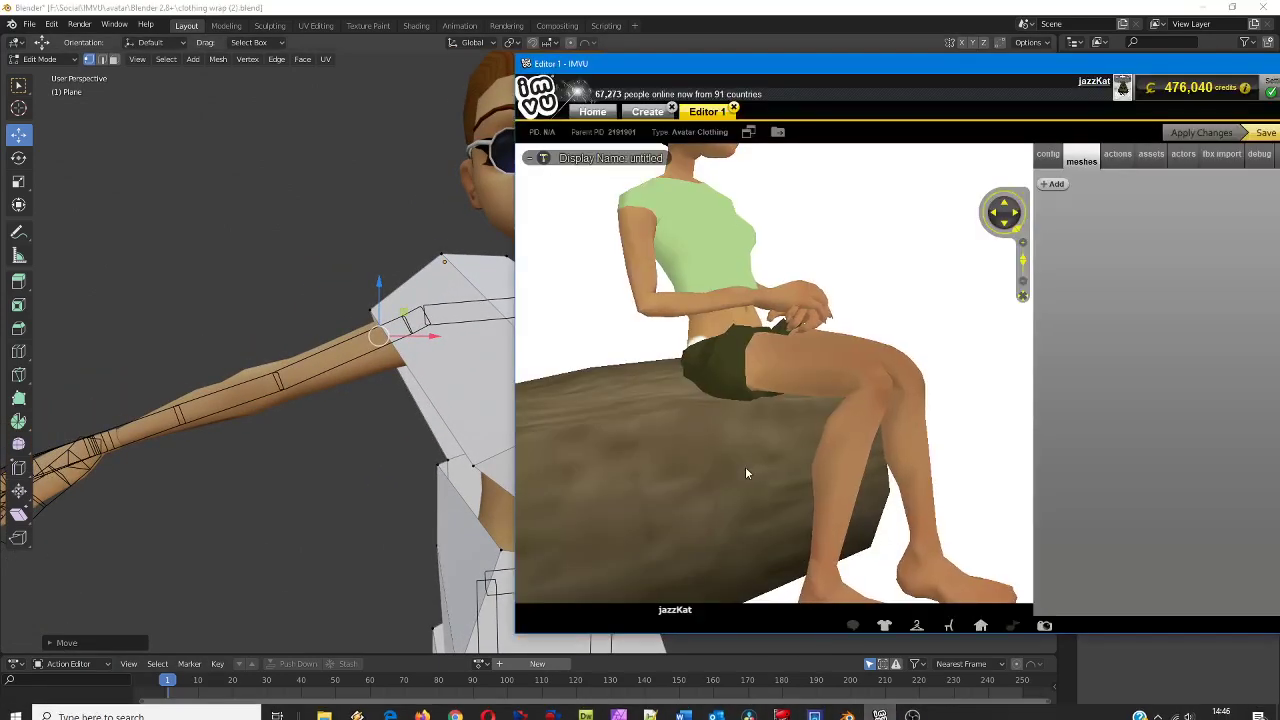
pyautogui.scroll(2, 714, 397)
pyautogui.moveTo(729, 403); pyautogui.dragTo(723, 400)
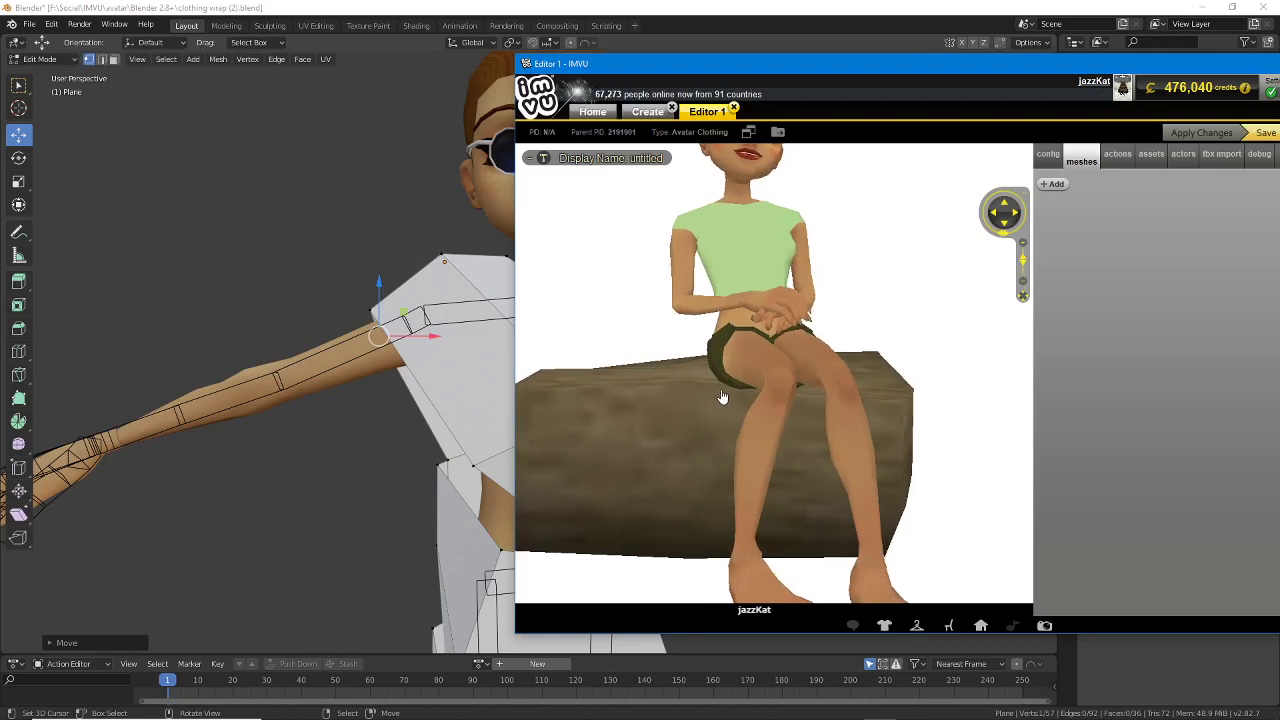
pyautogui.click(451, 284)
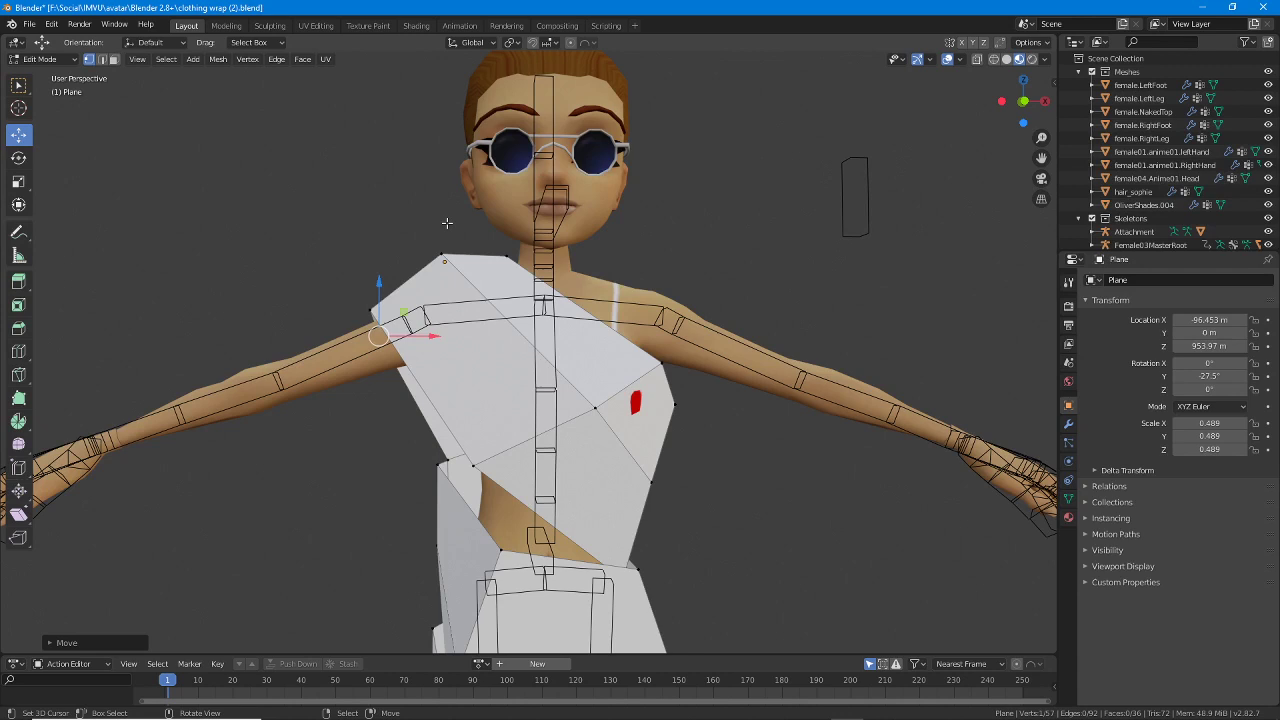
pyautogui.keyDown('shift'); pyautogui.moveTo(429, 367); pyautogui.dragTo(425, 301, button='middle'); pyautogui.keyUp('shift')
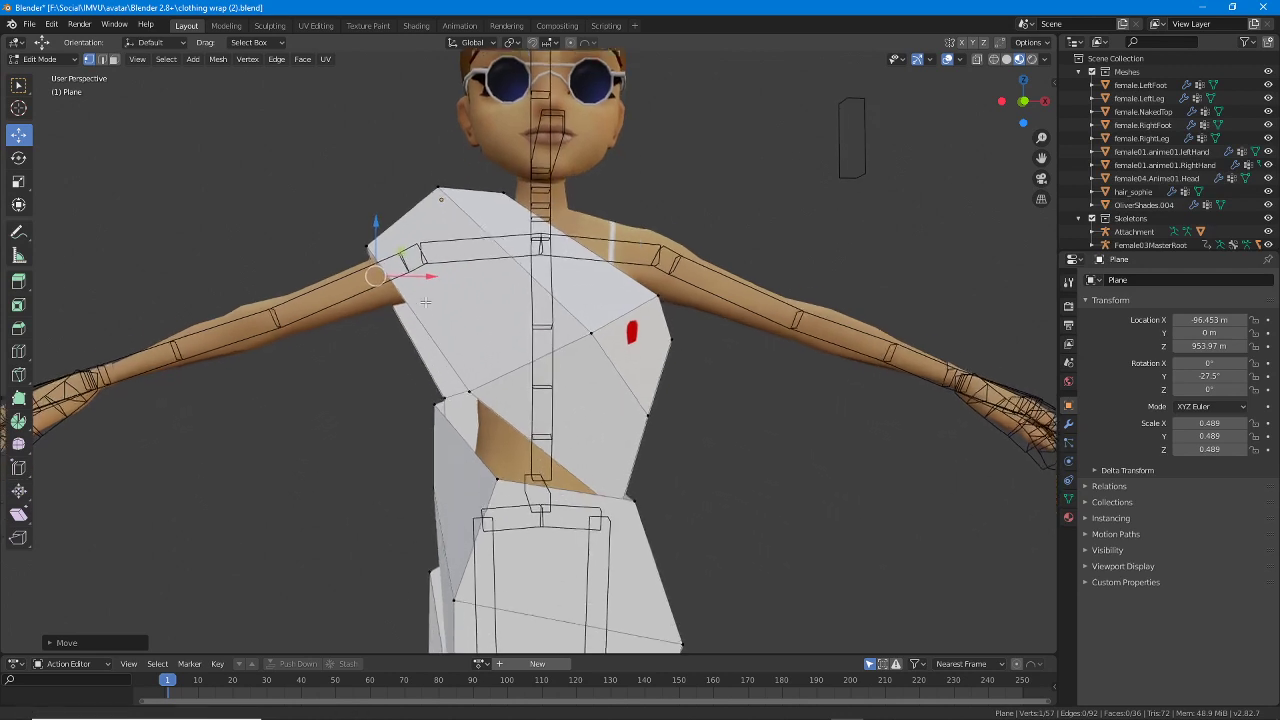
pyautogui.keyDown('shift'); pyautogui.scroll(-1, 426, 301); pyautogui.keyUp('shift')
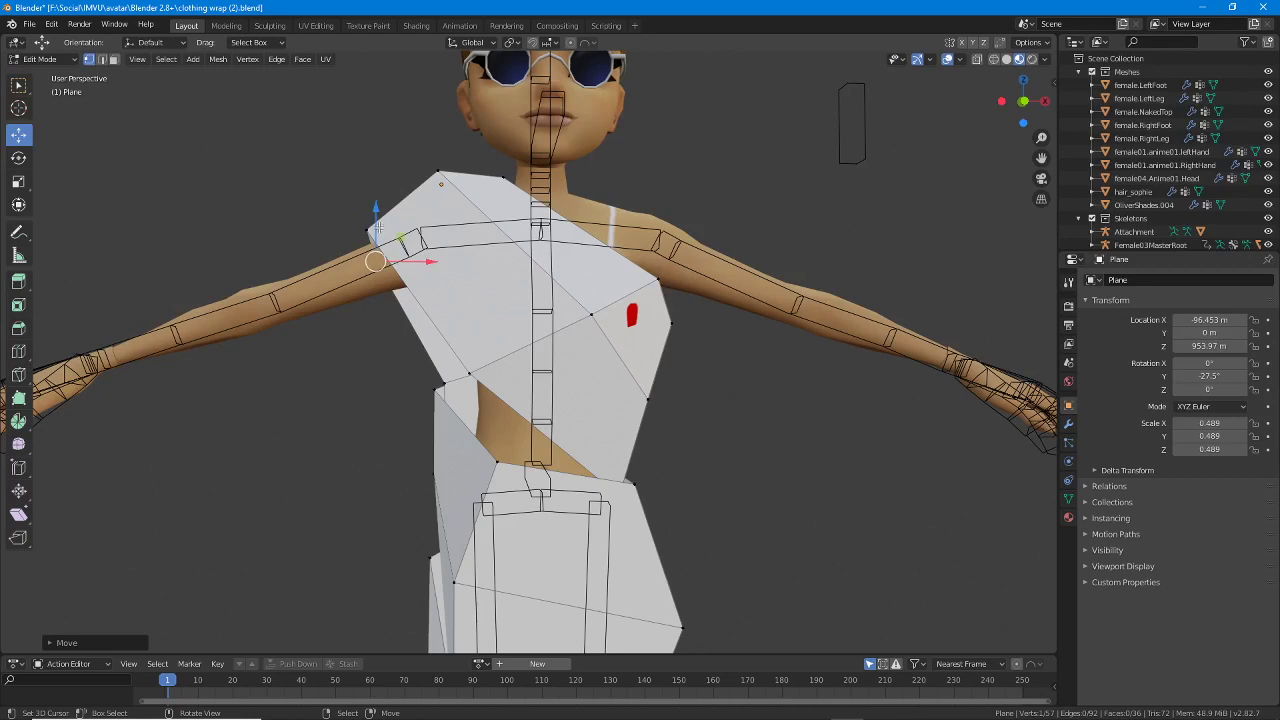
pyautogui.moveTo(372, 236)
pyautogui.mouseDown()
pyautogui.moveTo(366, 214)
pyautogui.moveTo(385, 254)
pyautogui.moveTo(350, 208)
pyautogui.mouseUp()
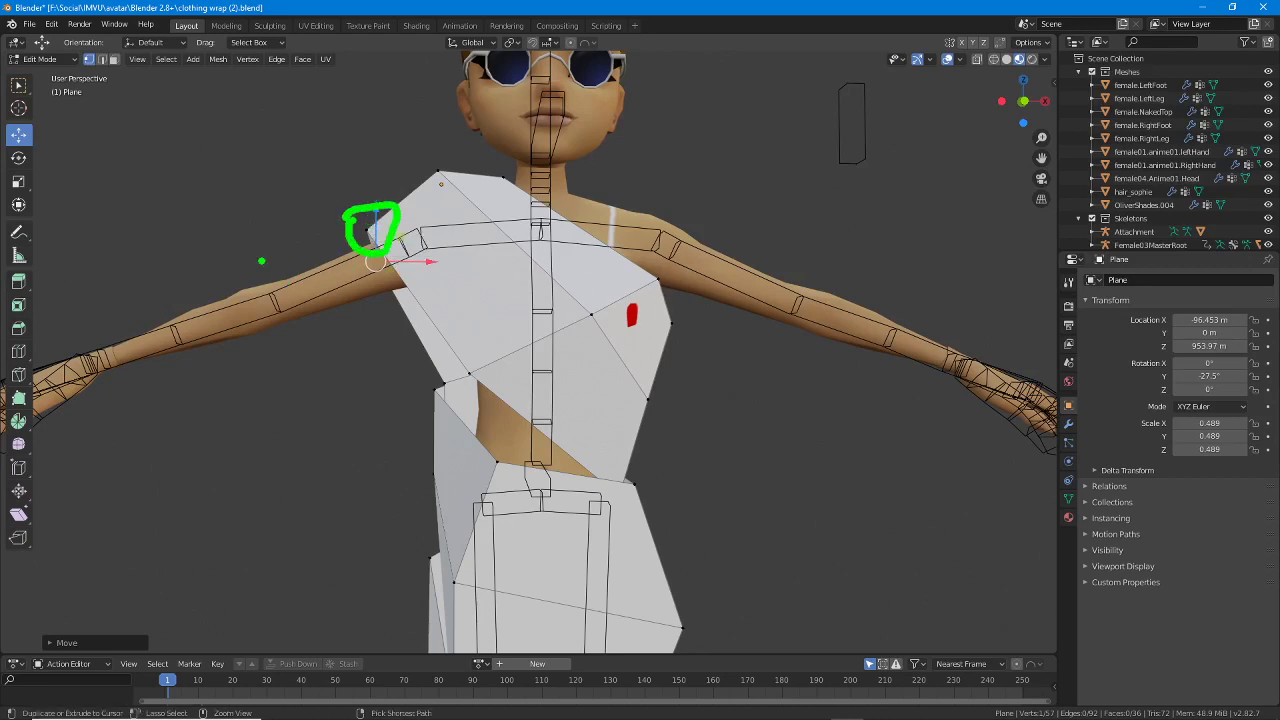
pyautogui.moveTo(256, 274)
pyautogui.mouseDown()
pyautogui.moveTo(282, 330)
pyautogui.moveTo(430, 226)
pyautogui.moveTo(252, 247)
pyautogui.mouseUp()
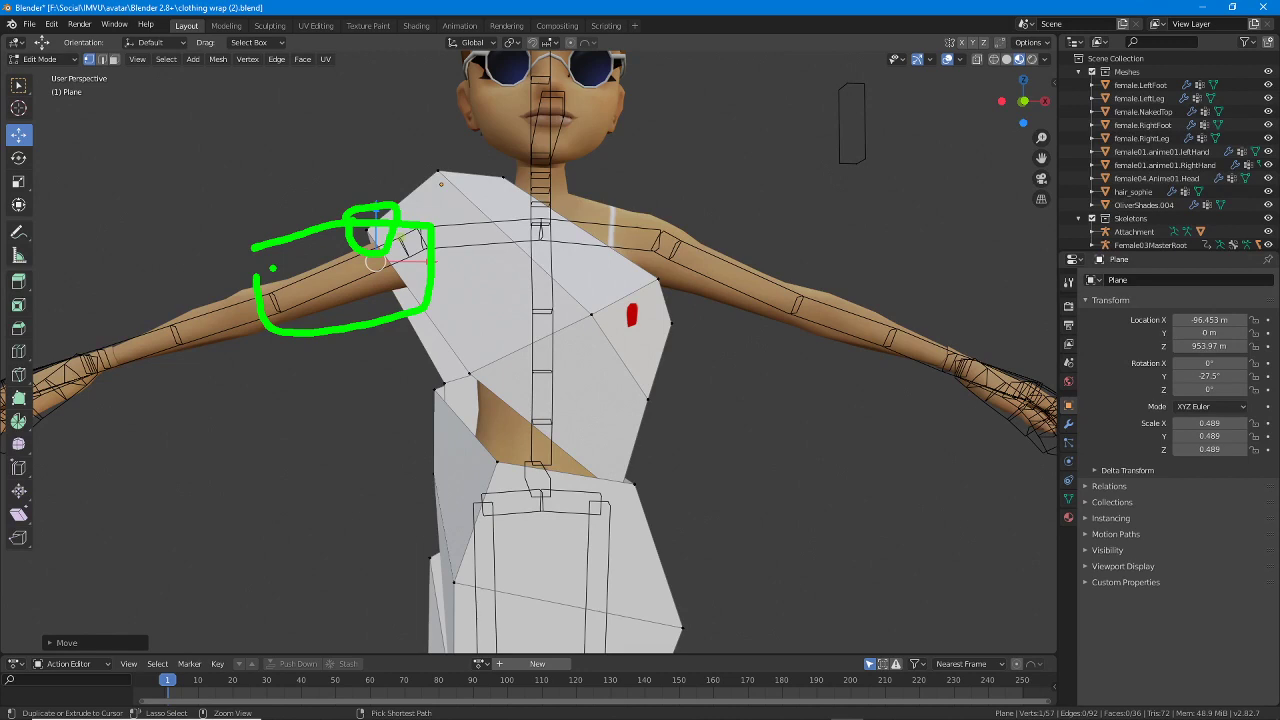
pyautogui.press('Escape')
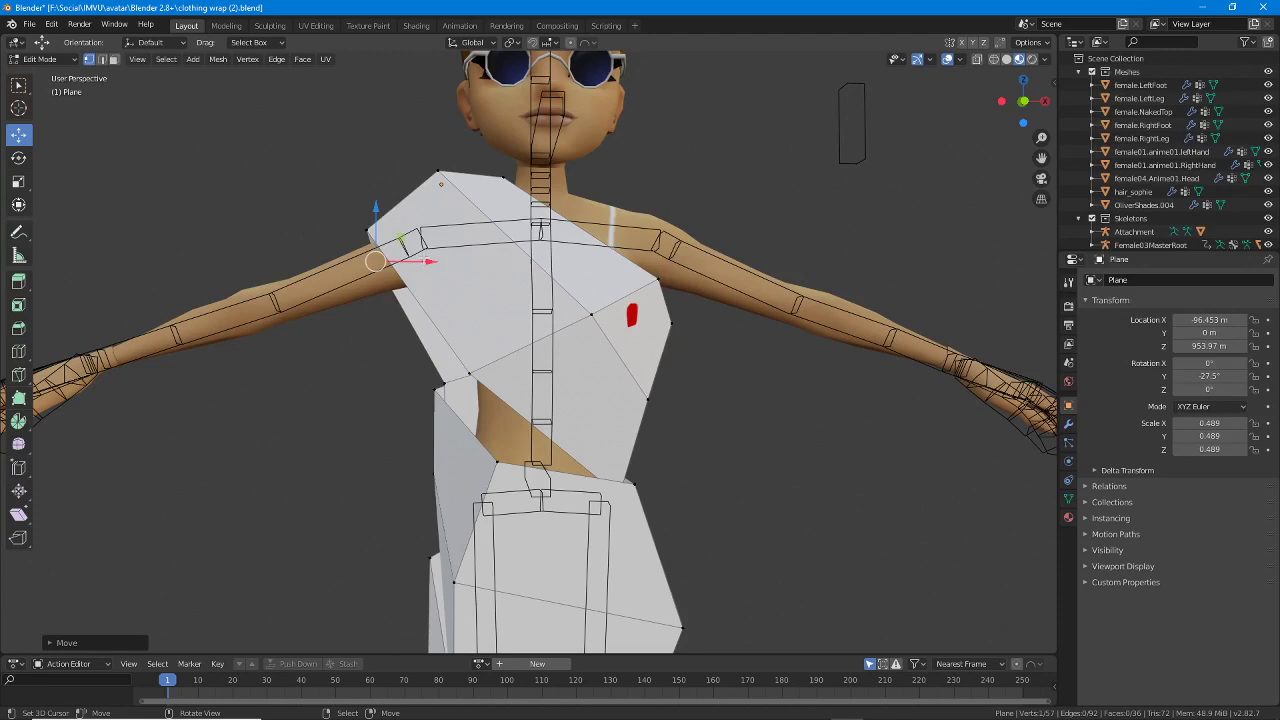
pyautogui.hotkey('ctrl', '2')
pyautogui.press('t')
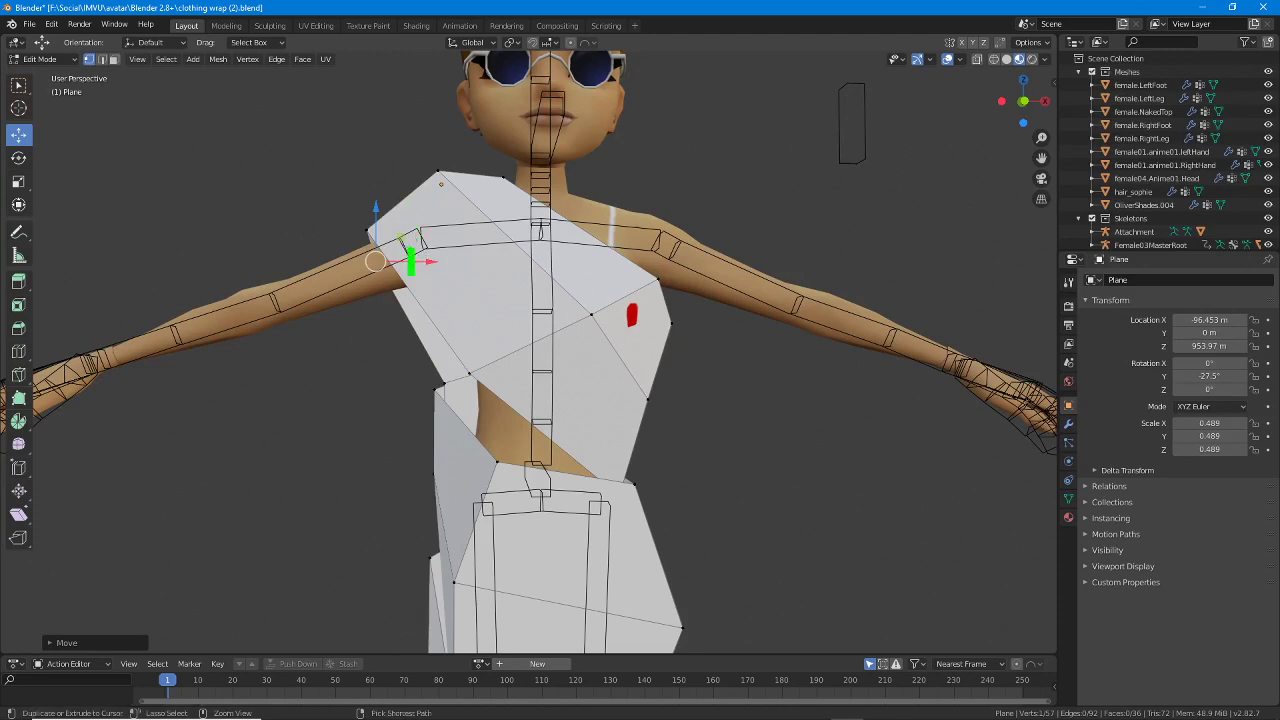
pyautogui.moveTo(410, 258); pyautogui.dragTo(409, 600)
pyautogui.moveTo(380, 545)
pyautogui.mouseDown()
pyautogui.moveTo(424, 592)
pyautogui.moveTo(441, 543)
pyautogui.mouseUp()
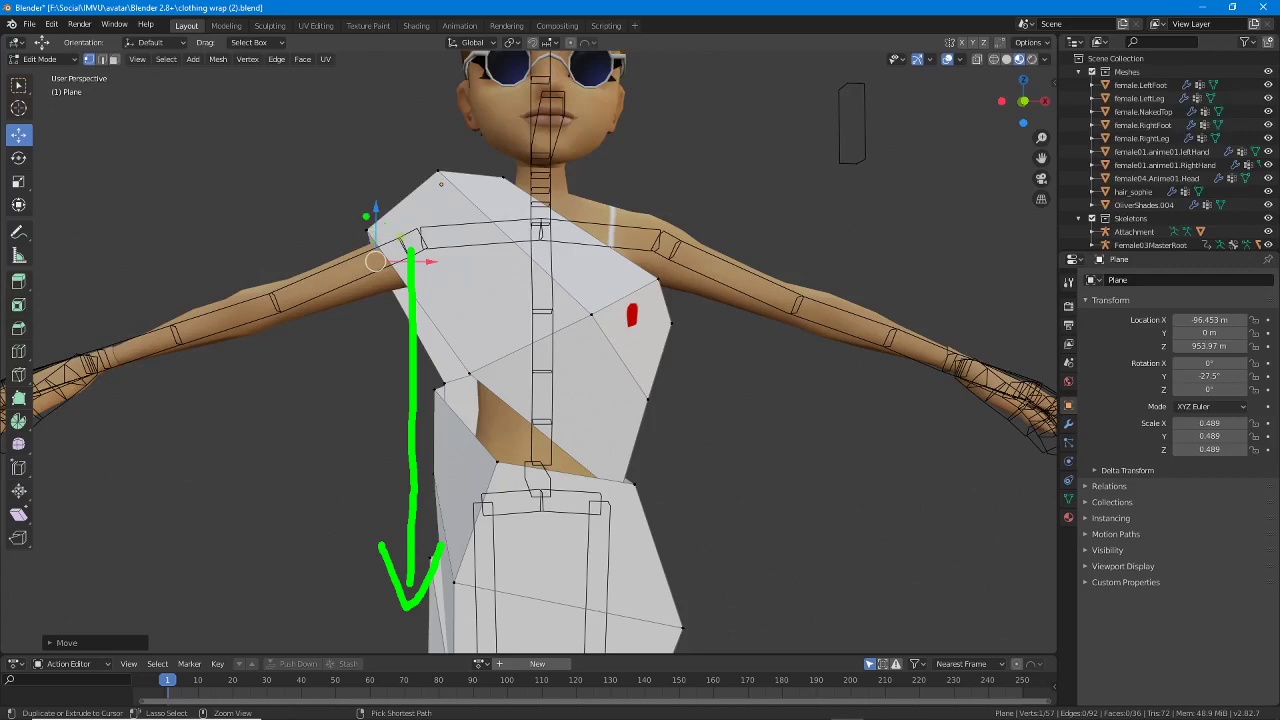
pyautogui.moveTo(366, 214)
pyautogui.mouseDown()
pyautogui.moveTo(362, 190)
pyautogui.moveTo(356, 202)
pyautogui.mouseUp()
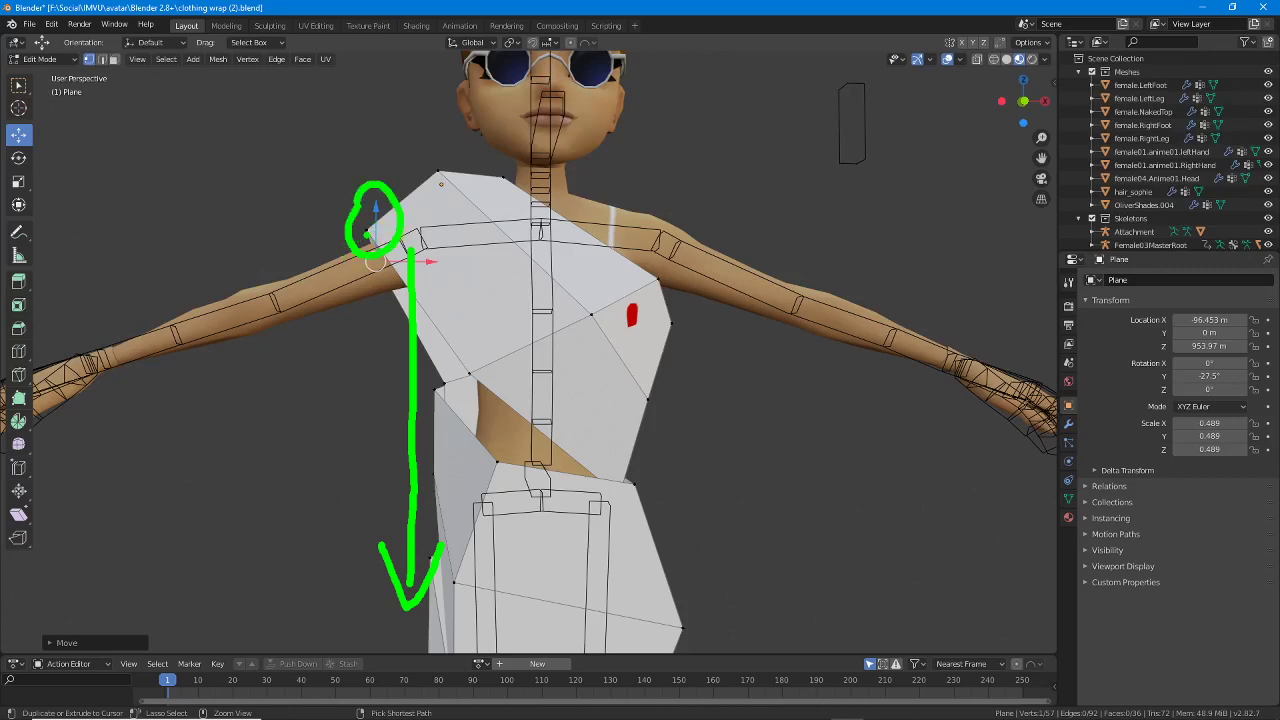
pyautogui.moveTo(358, 236)
pyautogui.mouseDown()
pyautogui.moveTo(334, 300)
pyautogui.moveTo(390, 400)
pyautogui.moveTo(374, 424)
pyautogui.mouseUp()
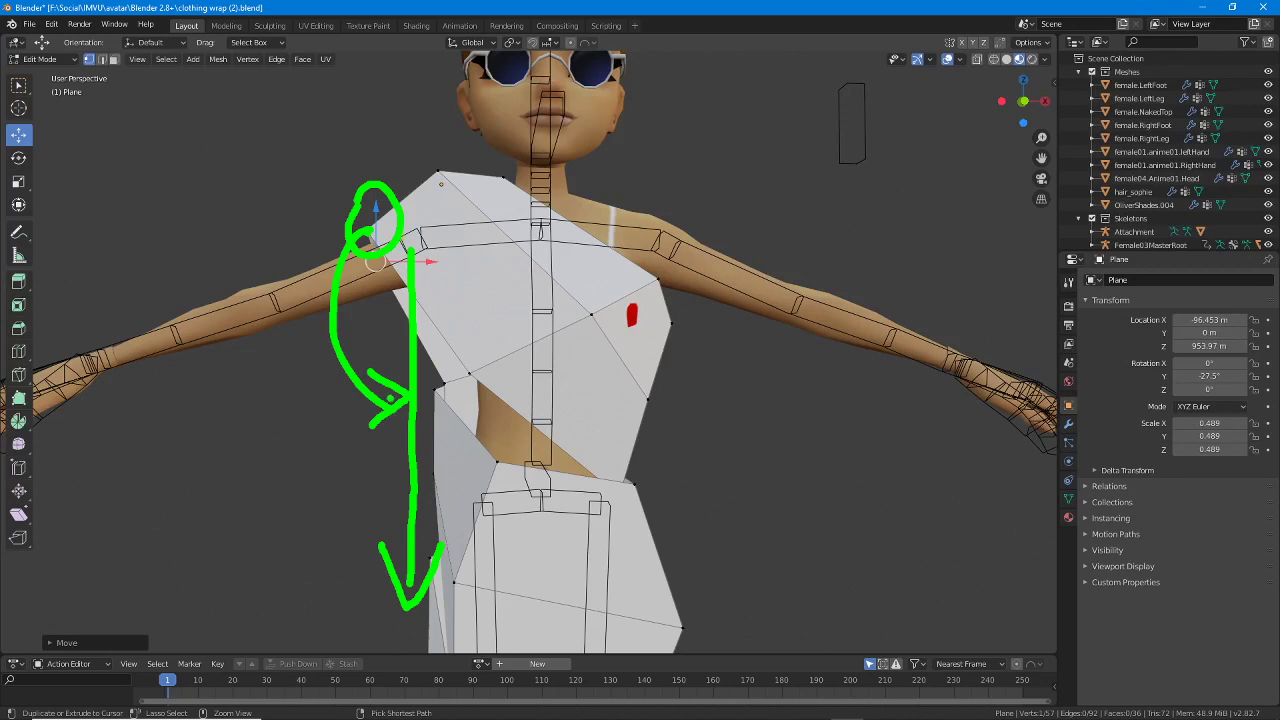
pyautogui.moveTo(384, 246); pyautogui.dragTo(372, 236)
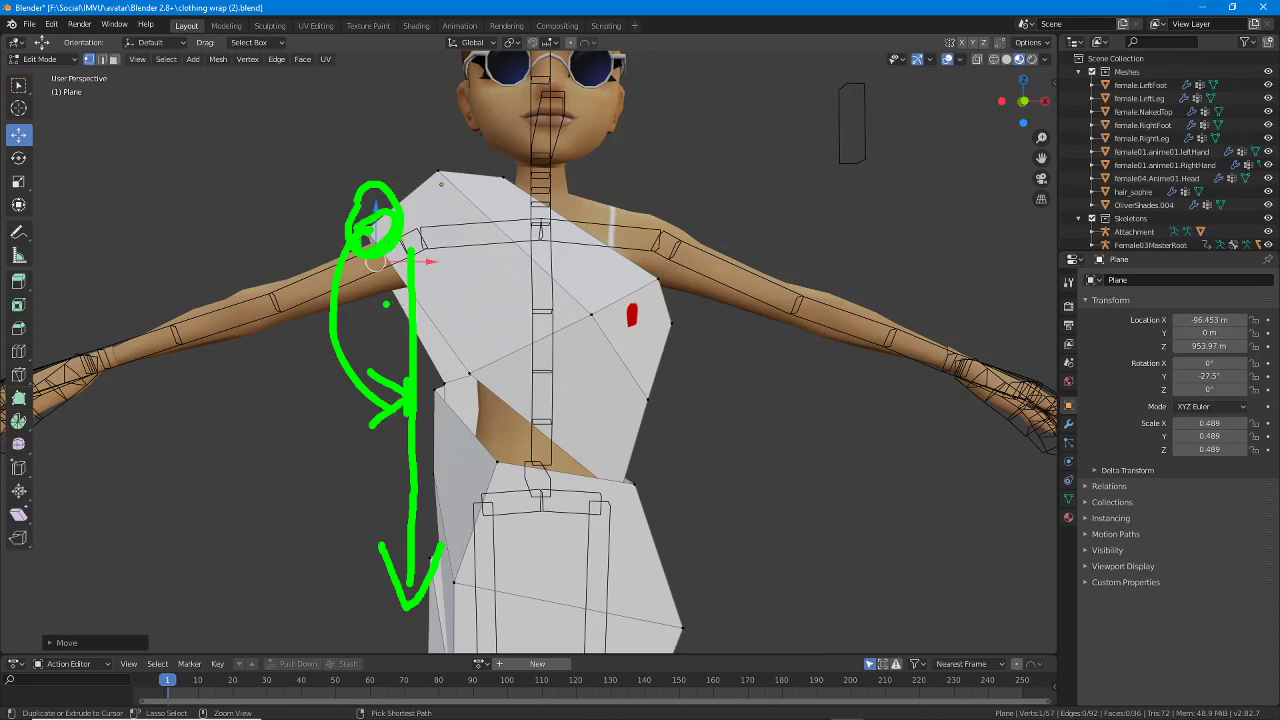
pyautogui.moveTo(386, 306)
pyautogui.mouseDown()
pyautogui.moveTo(376, 326)
pyautogui.moveTo(385, 318)
pyautogui.mouseUp()
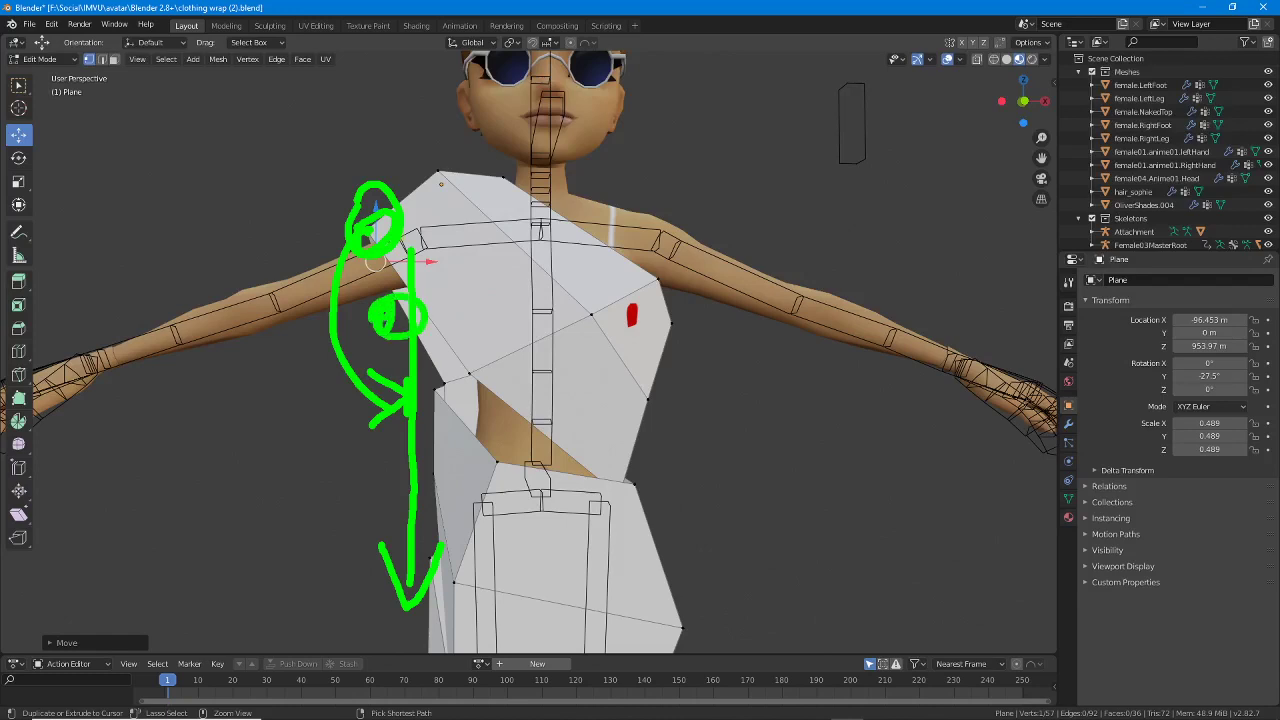
pyautogui.moveTo(439, 175)
pyautogui.mouseDown()
pyautogui.moveTo(380, 222)
pyautogui.moveTo(432, 160)
pyautogui.moveTo(418, 186)
pyautogui.moveTo(440, 182)
pyautogui.mouseUp()
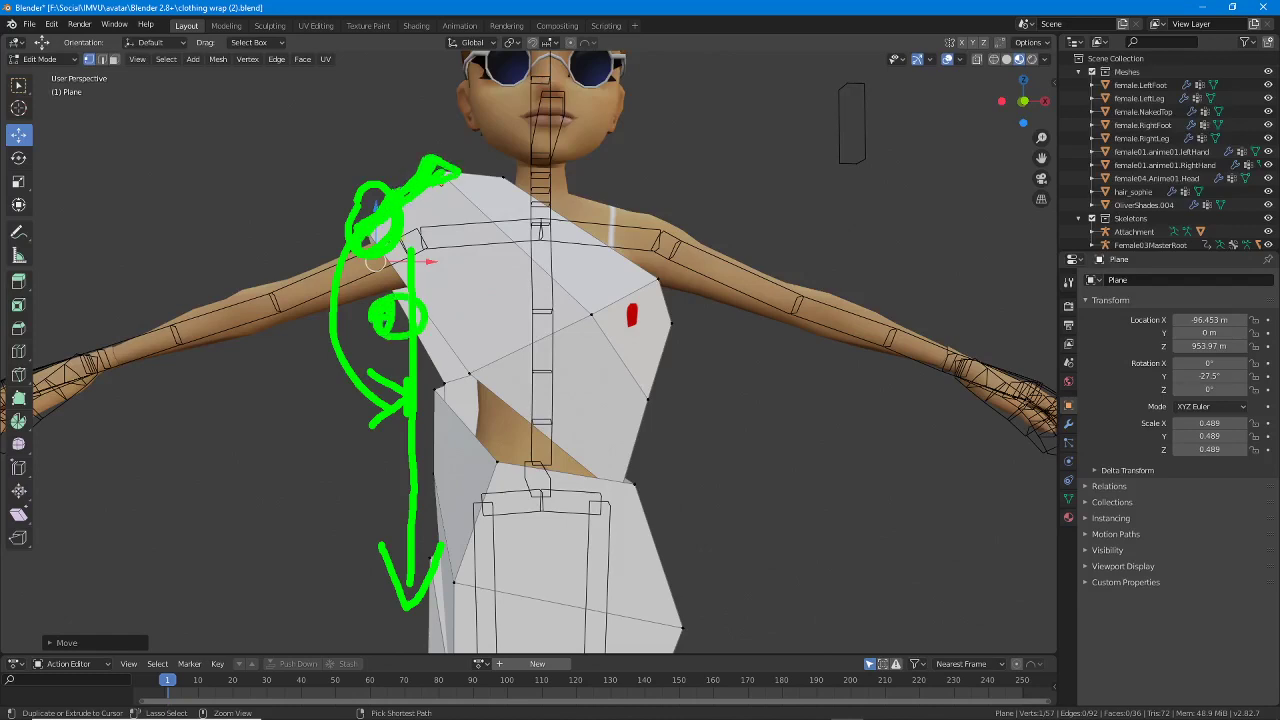
pyautogui.press('Escape')
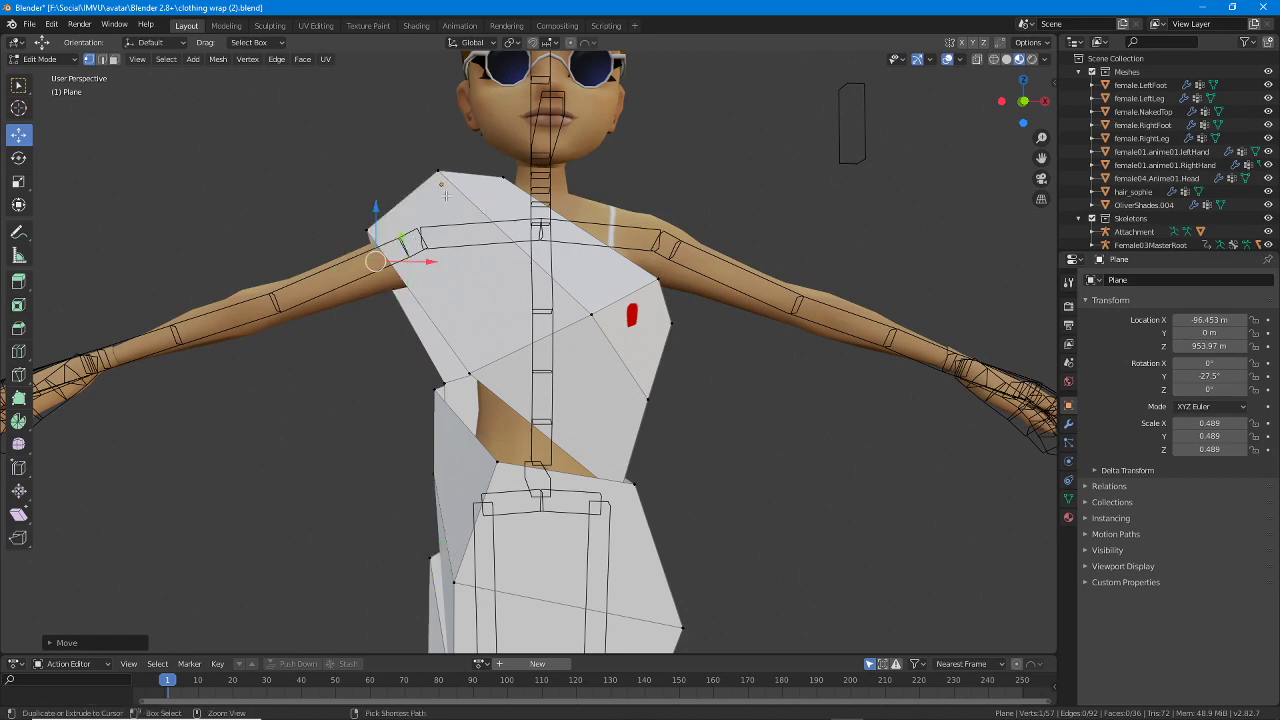
pyautogui.moveTo(441, 173); pyautogui.dragTo(376, 221)
pyautogui.moveTo(441, 174); pyautogui.dragTo(364, 348)
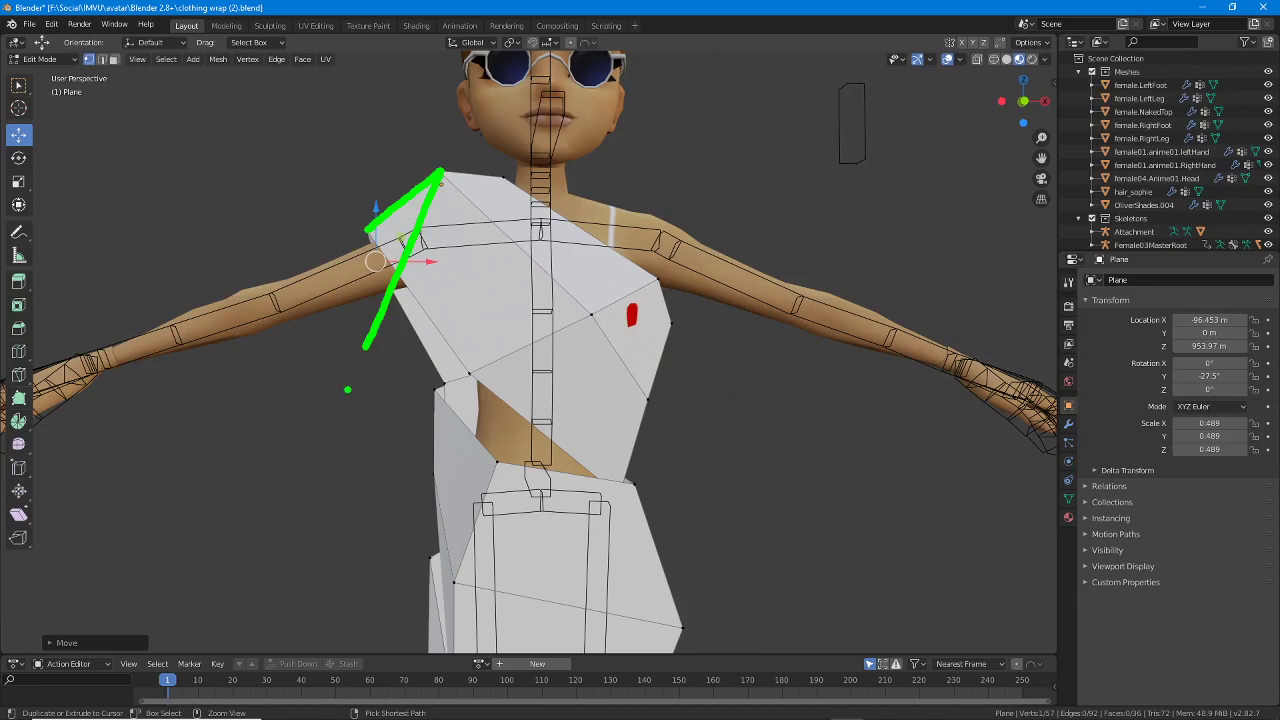
# Move the lower corner vertex of the front torso wrap down toward the waist on the character's right side.
pyautogui.moveTo(502, 208)
pyautogui.mouseDown(button='middle')
pyautogui.moveTo(623, 223)
pyautogui.moveTo(640, 208)
pyautogui.moveTo(672, 211)
pyautogui.moveTo(656, 230)
pyautogui.moveTo(576, 233)
pyautogui.moveTo(572, 270)
pyautogui.mouseUp(button='middle')
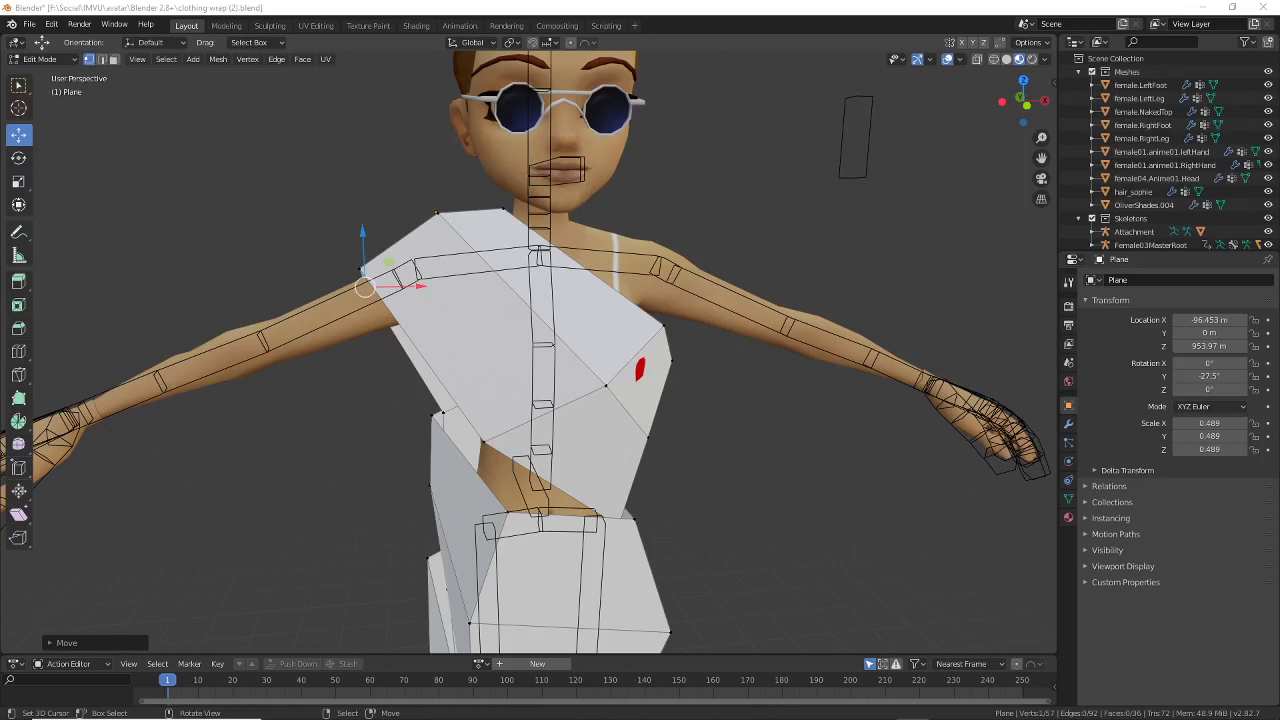
pyautogui.moveTo(342, 377)
pyautogui.mouseDown(button='middle')
pyautogui.moveTo(423, 409)
pyautogui.moveTo(470, 405)
pyautogui.moveTo(231, 397)
pyautogui.moveTo(363, 386)
pyautogui.mouseUp(button='middle')
pyautogui.rightClick(428, 418)
pyautogui.rightClick(462, 427)
pyautogui.moveTo(481, 427); pyautogui.dragTo(475, 417, button='middle')
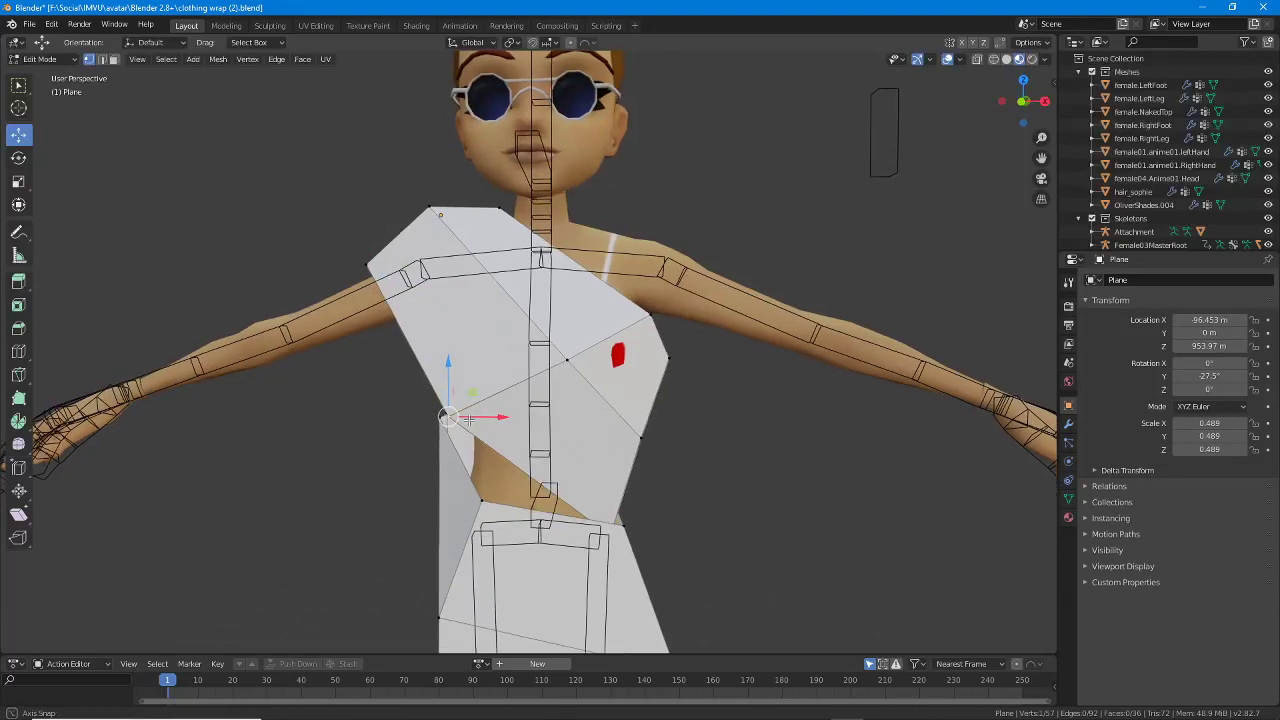
pyautogui.press('g')
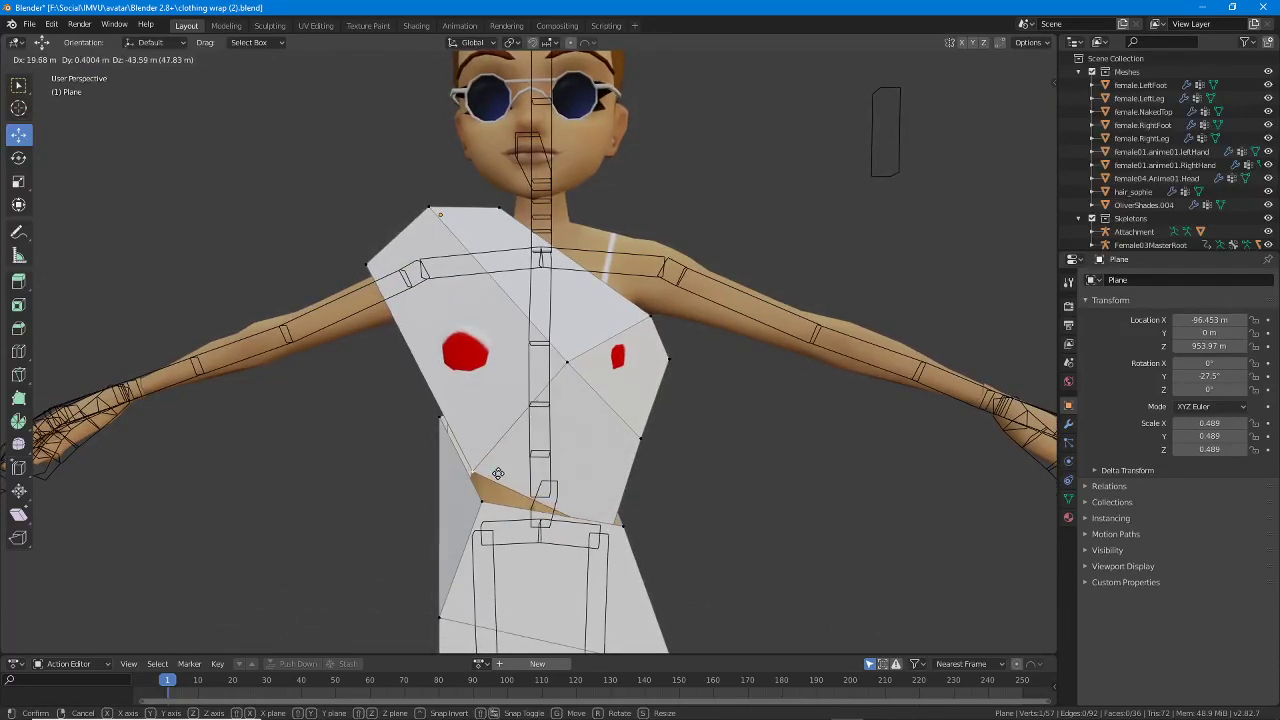
pyautogui.click(495, 462)
# Add a loop cut across the front shoulder panel of the torso wrap and move it out from the chest.
pyautogui.moveTo(495, 462); pyautogui.dragTo(558, 283, button='middle')
pyautogui.hotkey('ctrl', 'r')
pyautogui.click(600, 350)
pyautogui.click(592, 345)
pyautogui.press('g')
pyautogui.click(646, 420)
# Add a loop cut across the back shoulder panel and move it outward behind the shoulder blade.
pyautogui.moveTo(463, 325)
pyautogui.mouseDown(button='middle')
pyautogui.moveTo(543, 355)
pyautogui.moveTo(467, 344)
pyautogui.mouseUp(button='middle')
pyautogui.hotkey('ctrl', 'r')
pyautogui.click(543, 355)
pyautogui.click(545, 352)
pyautogui.press('g')
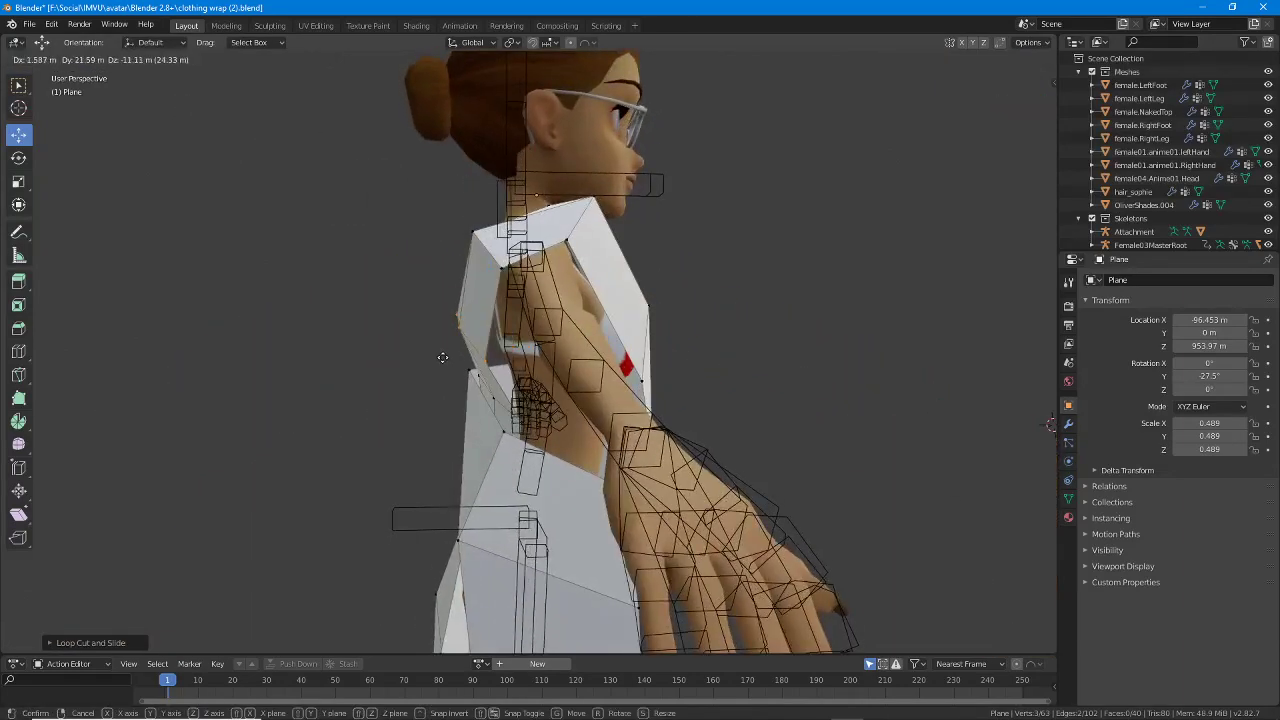
pyautogui.click(450, 383)
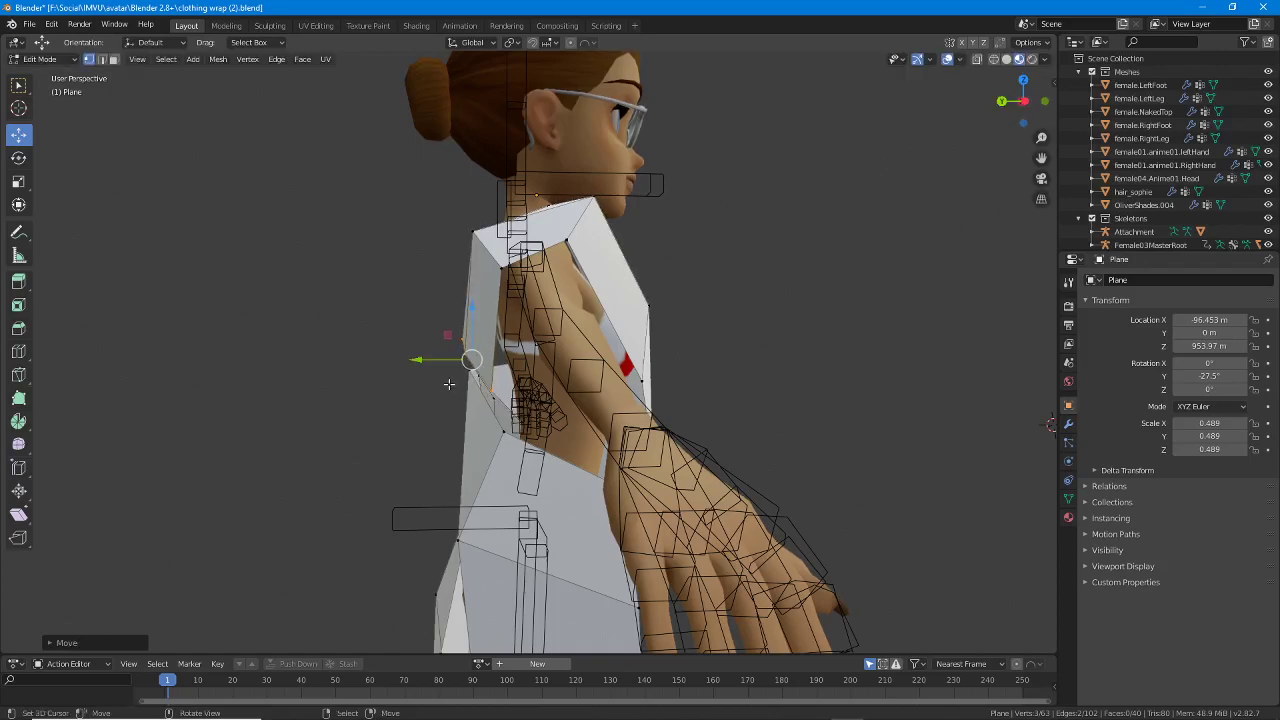
# Shift the new back edge sideways and reposition the individual vertices beside the spine and on the shoulder.
pyautogui.moveTo(522, 358); pyautogui.dragTo(619, 362, button='middle')
pyautogui.press('g')
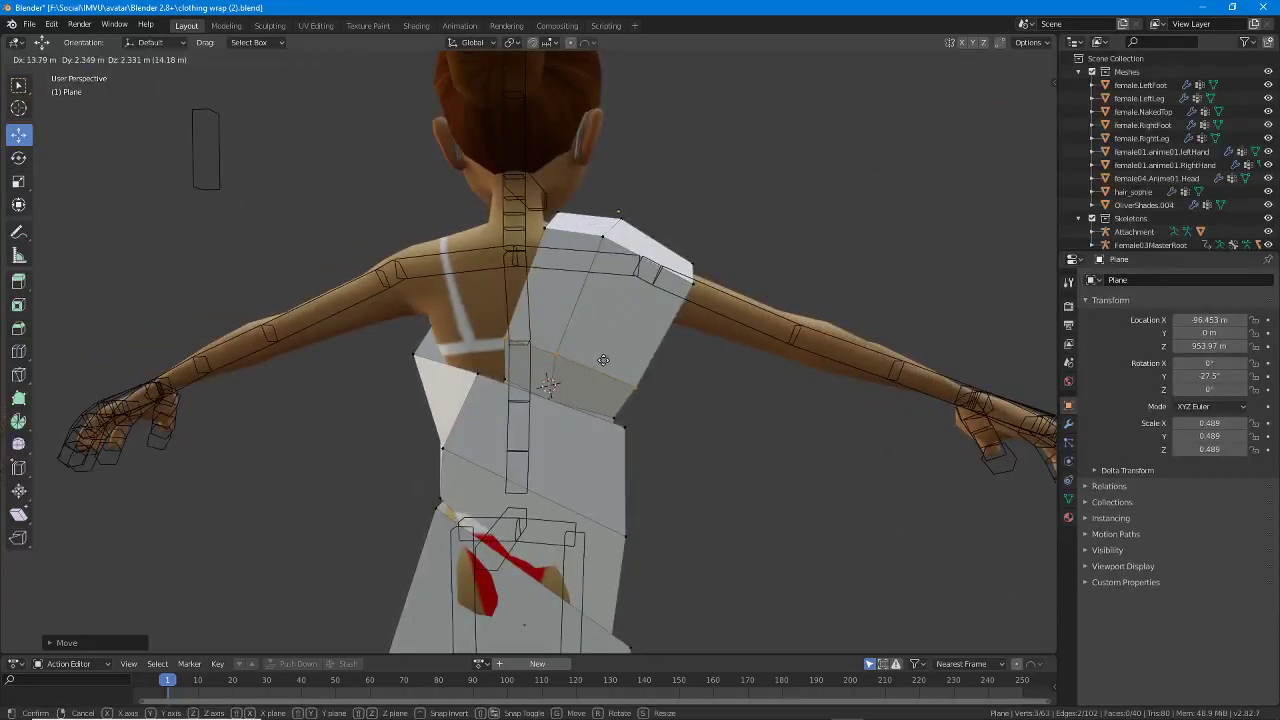
pyautogui.click(603, 360)
pyautogui.rightClick(508, 340)
pyautogui.press('g')
pyautogui.click(486, 333)
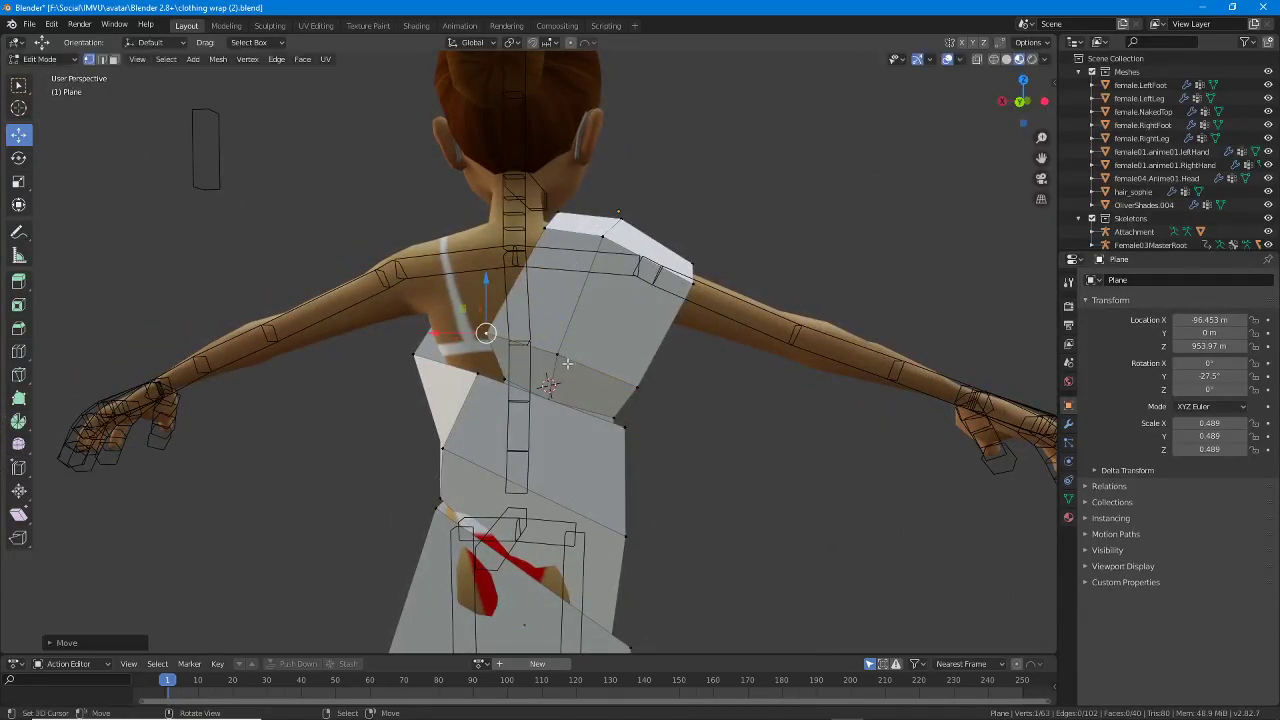
pyautogui.press('g')
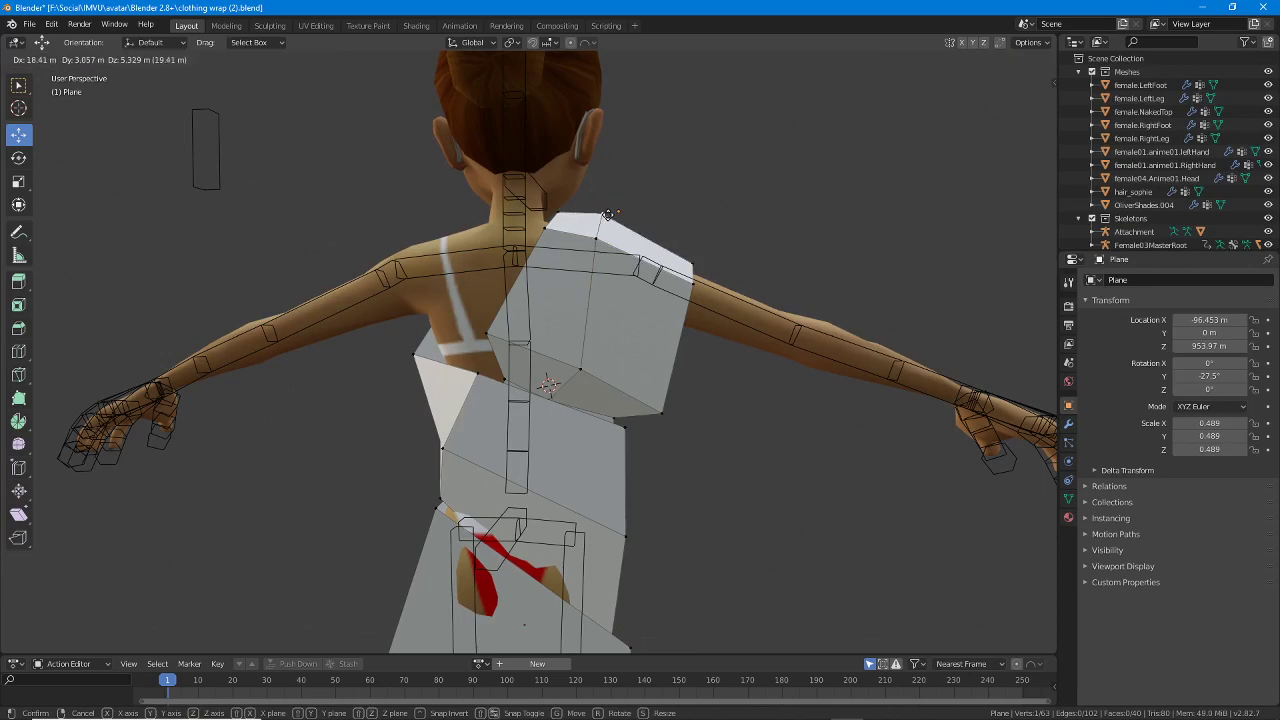
pyautogui.click(608, 215)
# Reposition the two central chest vertices of the front torso wrap to shape it around the bust.
pyautogui.moveTo(608, 215); pyautogui.dragTo(478, 336, button='middle')
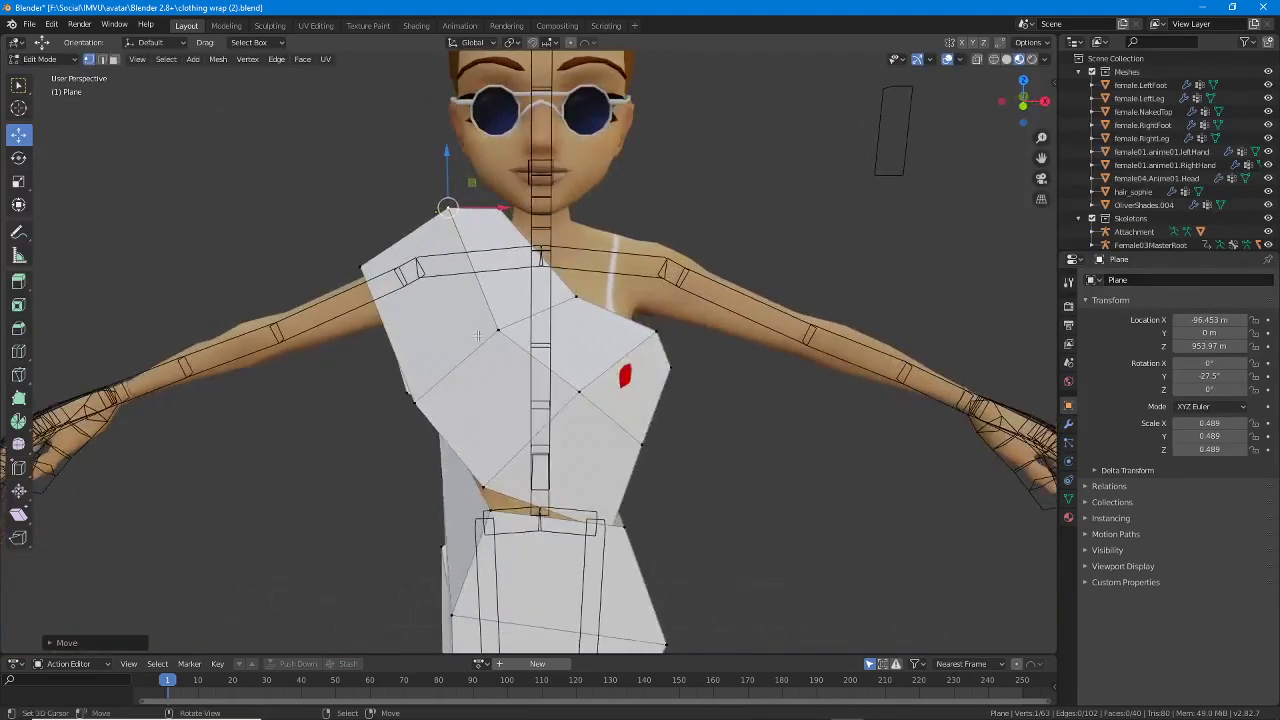
pyautogui.moveTo(512, 330); pyautogui.dragTo(530, 314, button='right')
pyautogui.rightClick(583, 393)
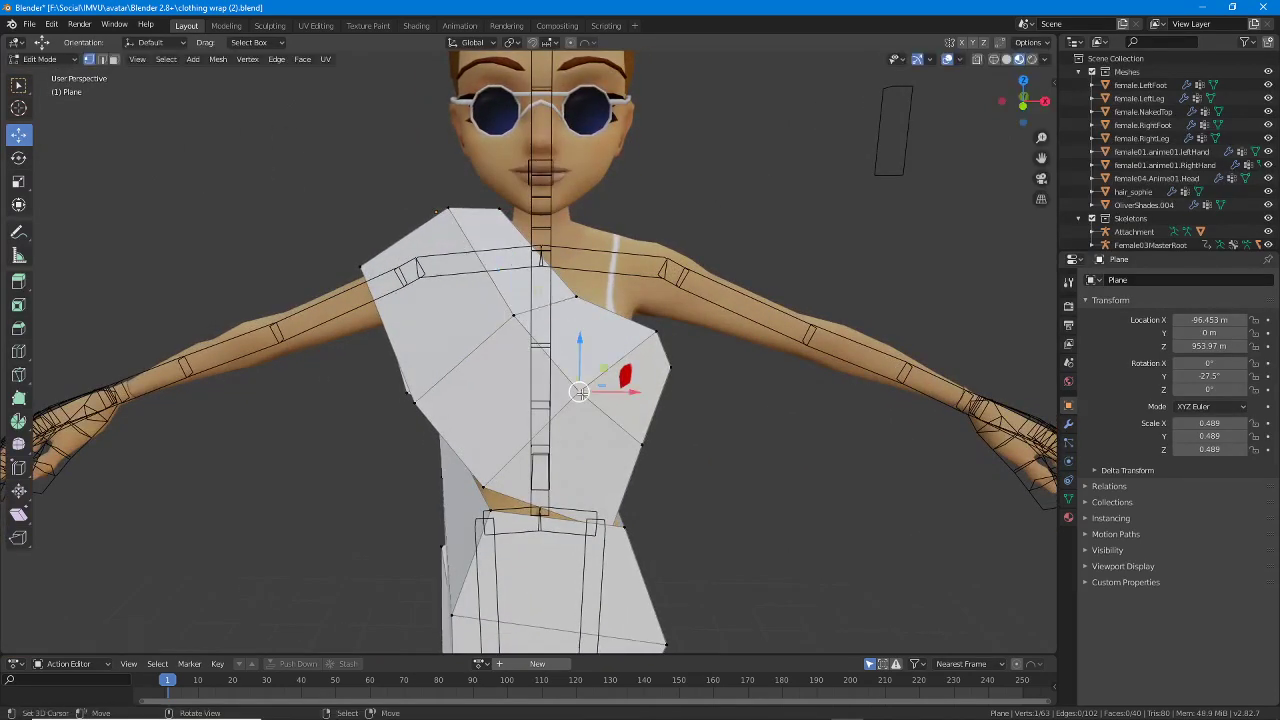
pyautogui.moveTo(585, 395); pyautogui.dragTo(643, 382, button='middle')
pyautogui.press('g')
pyautogui.click(723, 463)
# Move the front and side vertices below the character's left armpit to fit the torso wrap around the chest.
pyautogui.press('g')
pyautogui.click(657, 387)
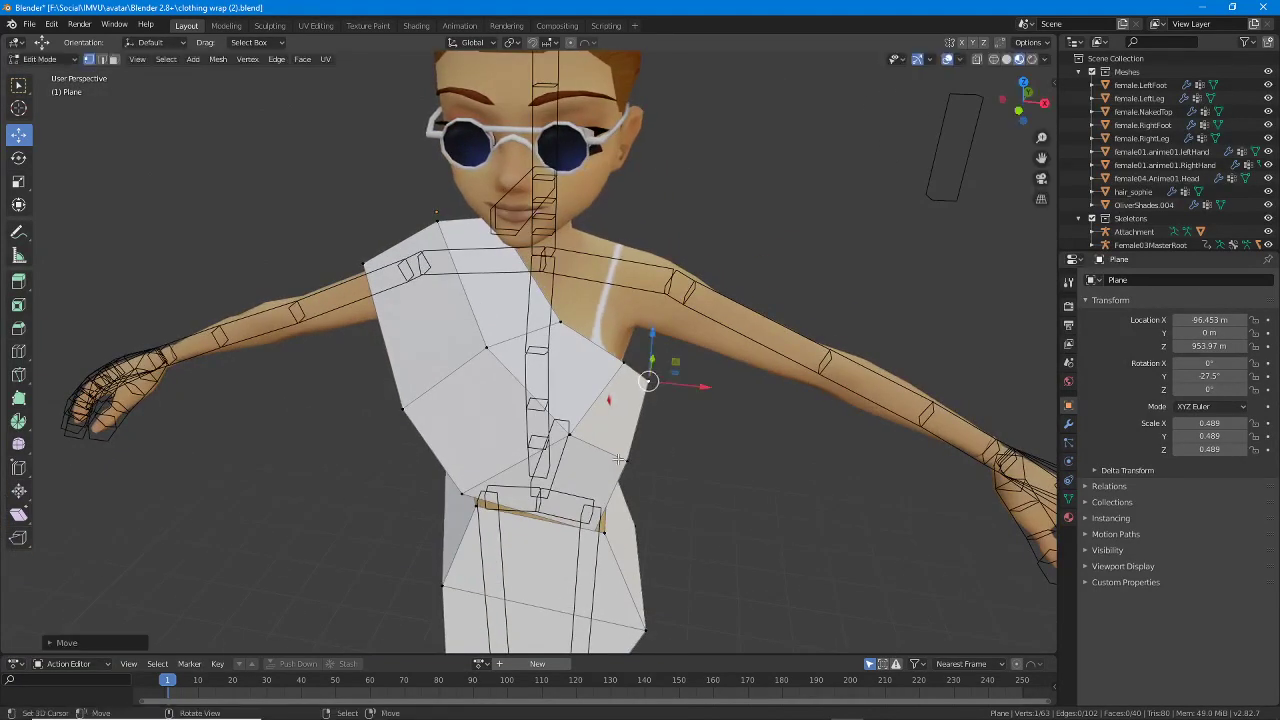
pyautogui.press('g')
pyautogui.click(650, 462)
pyautogui.moveTo(650, 462); pyautogui.dragTo(513, 378, button='middle')
pyautogui.press('g')
pyautogui.click(385, 335)
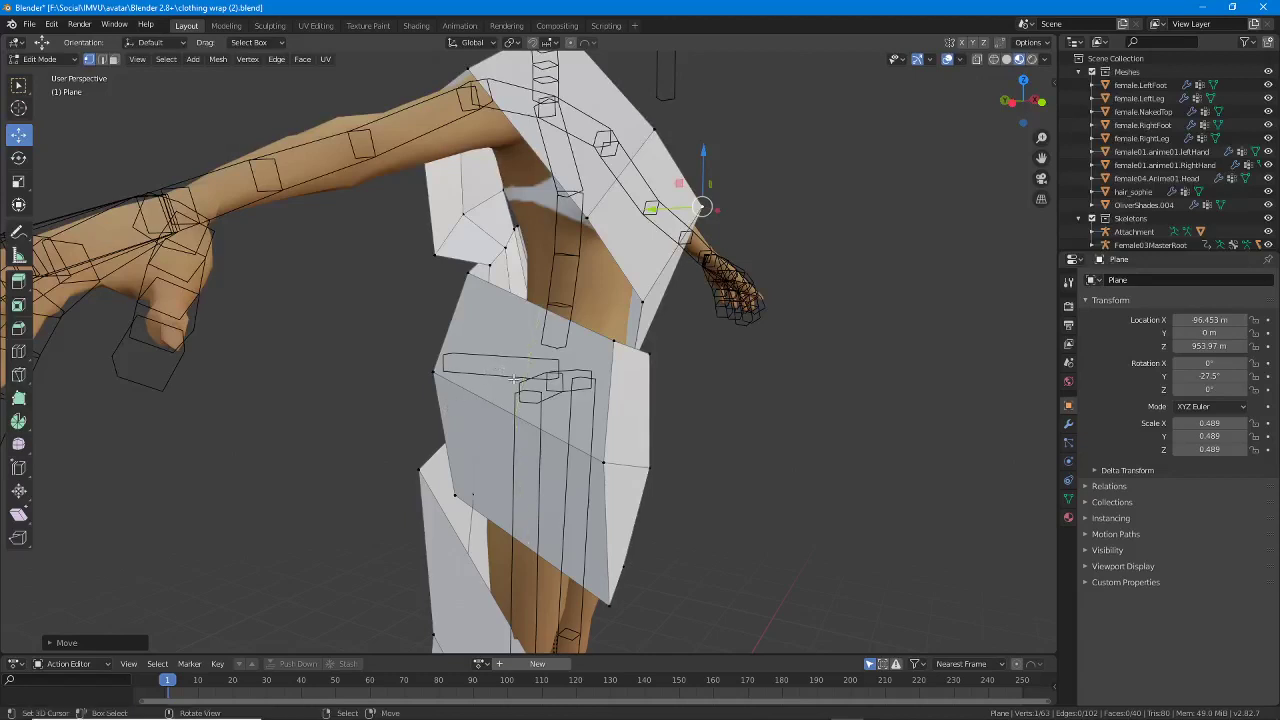
# Add a vertical loop cut through the hip wrap on the character's right side and move it outward.
pyautogui.hotkey('ctrl', 'r')
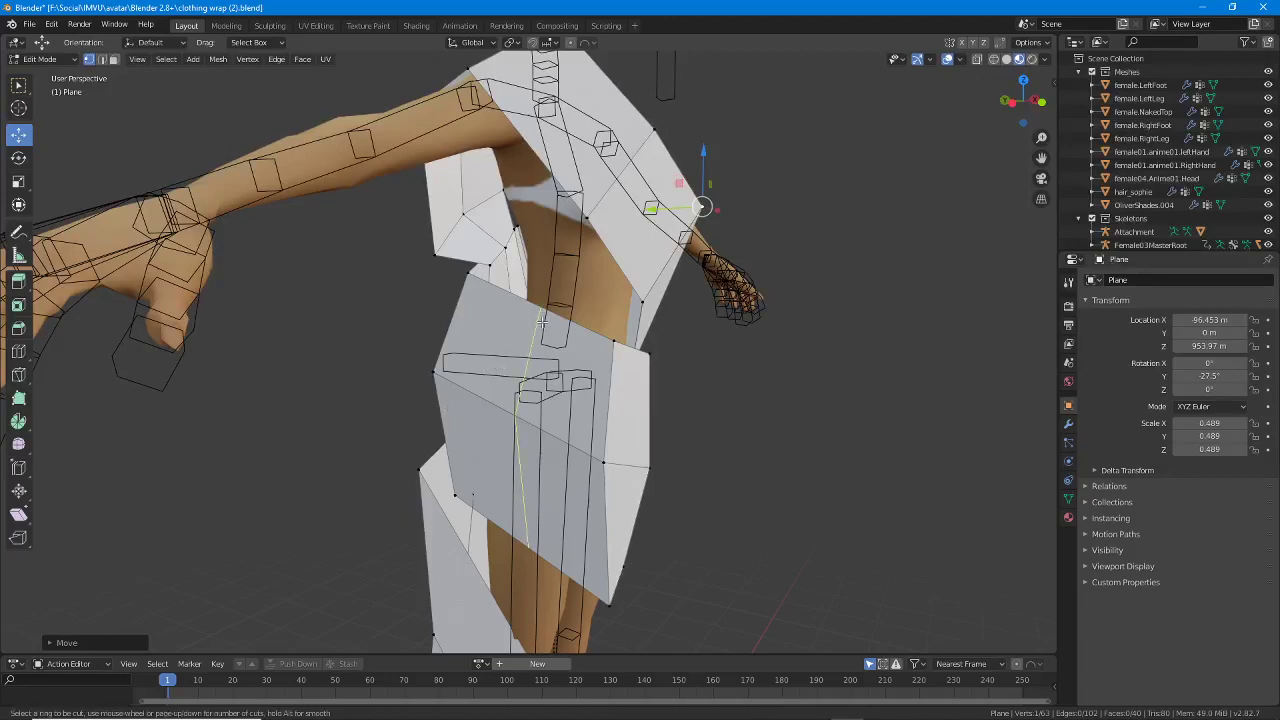
pyautogui.click(542, 322)
pyautogui.click(539, 328)
pyautogui.moveTo(590, 355); pyautogui.dragTo(530, 400, button='middle')
pyautogui.moveTo(543, 421); pyautogui.dragTo(523, 429)
# Add a vertical loop cut through the back waist section of the wrap and move it away from the body.
pyautogui.moveTo(356, 368); pyautogui.dragTo(512, 300, button='middle')
pyautogui.hotkey('ctrl', 'r')
pyautogui.click(546, 262)
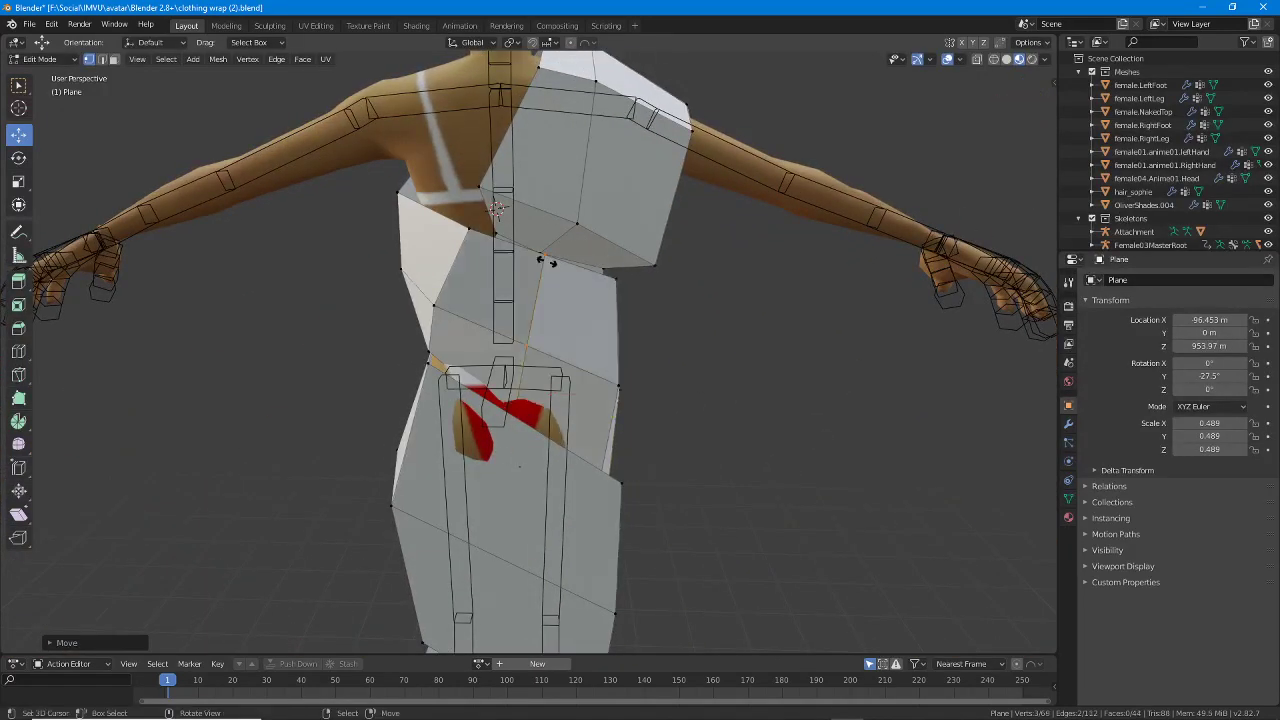
pyautogui.click(543, 270)
pyautogui.moveTo(632, 352); pyautogui.dragTo(528, 377, button='middle')
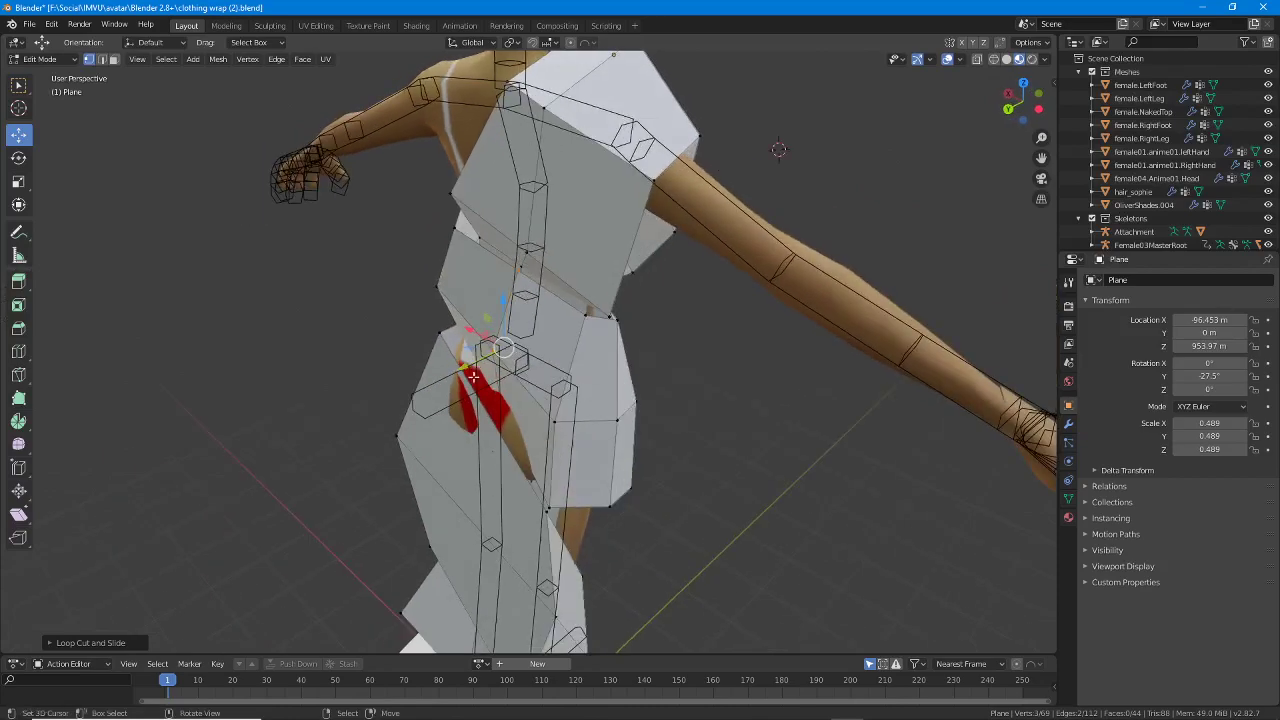
pyautogui.moveTo(474, 364)
pyautogui.mouseDown()
pyautogui.moveTo(429, 379)
pyautogui.moveTo(463, 375)
pyautogui.mouseUp()
# Add a vertical loop cut down the front centre of the hip wrap and move it forward.
pyautogui.moveTo(778, 150); pyautogui.dragTo(555, 300, button='middle')
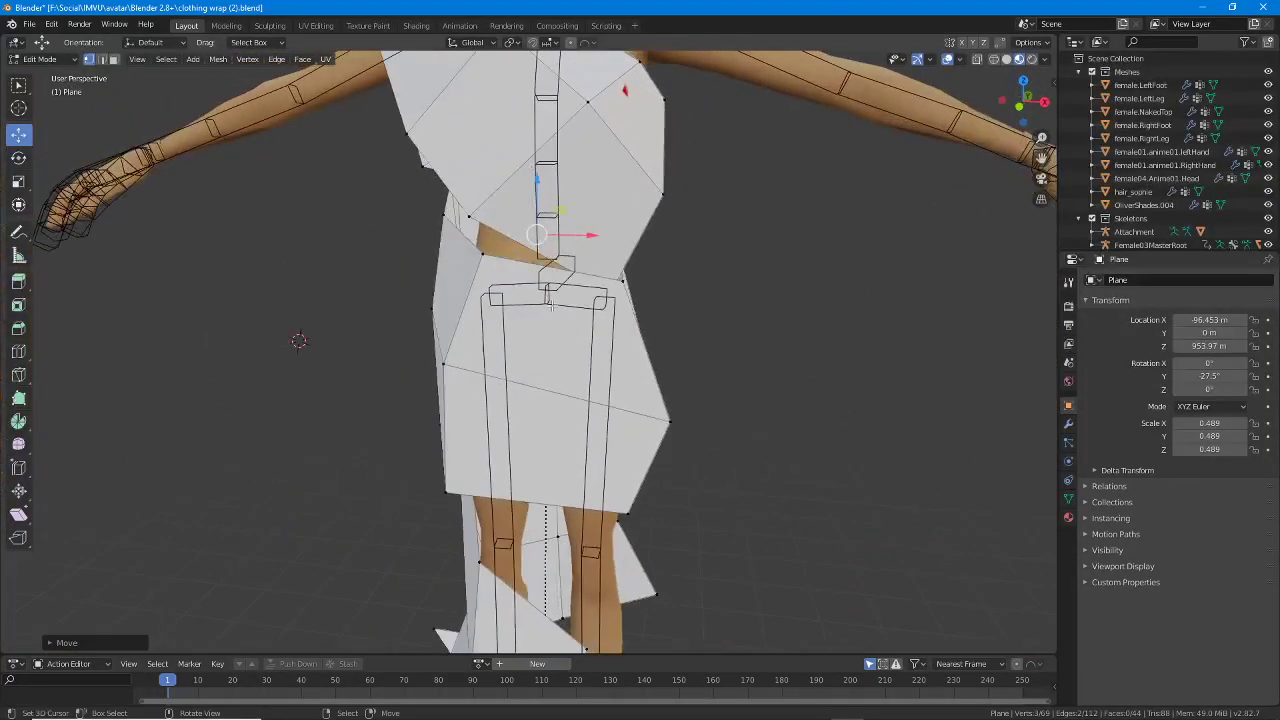
pyautogui.hotkey('ctrl', 'r')
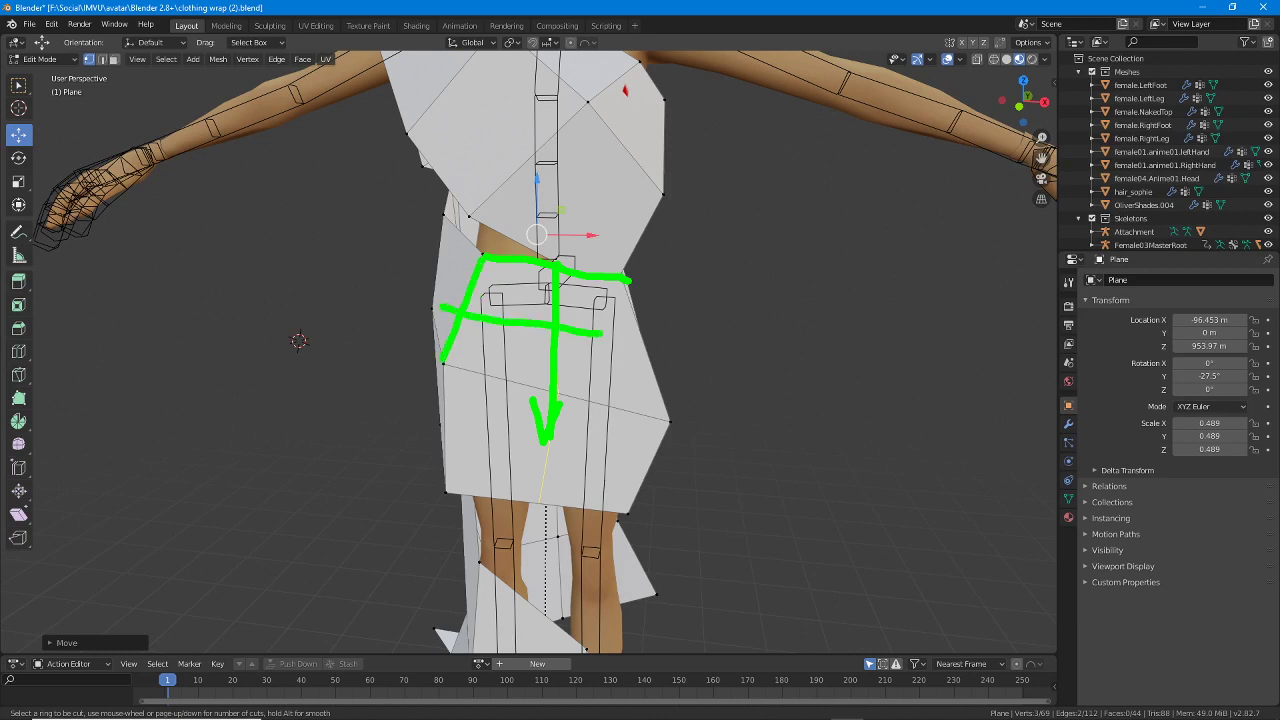
pyautogui.click(555, 289)
pyautogui.click(562, 293)
pyautogui.moveTo(562, 293); pyautogui.dragTo(573, 376, button='middle')
pyautogui.moveTo(551, 348)
pyautogui.mouseDown()
pyautogui.moveTo(557, 380)
pyautogui.moveTo(551, 369)
pyautogui.mouseUp()
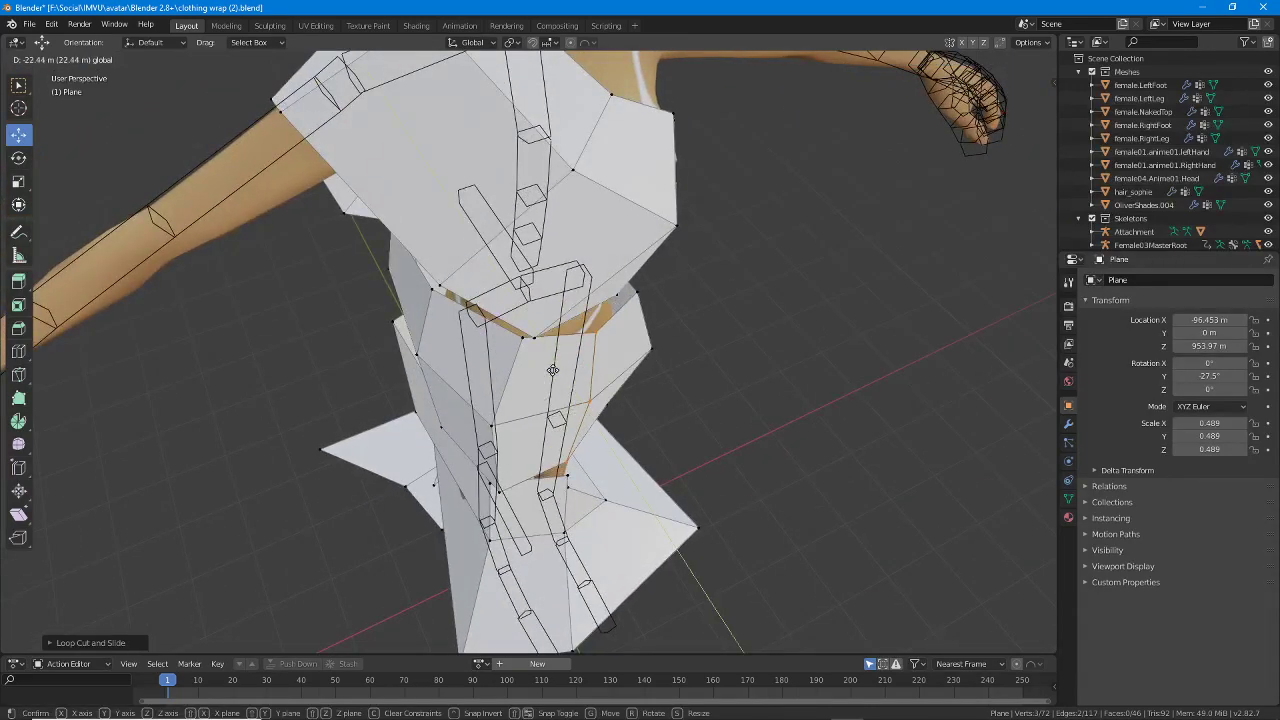
# Add a vertical loop cut through the hip wrap on the character's left side and move it outward.
pyautogui.moveTo(690, 368); pyautogui.dragTo(525, 445, button='middle')
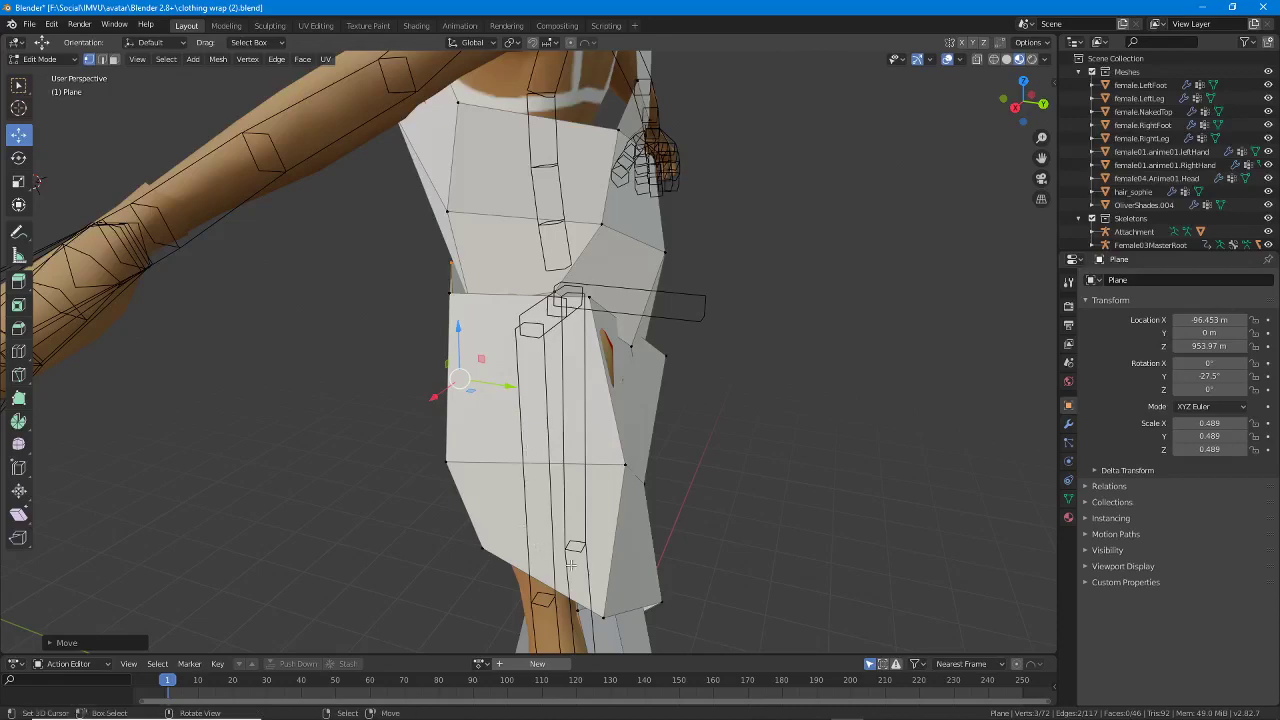
pyautogui.press('a')
pyautogui.hotkey('ctrl', 'r')
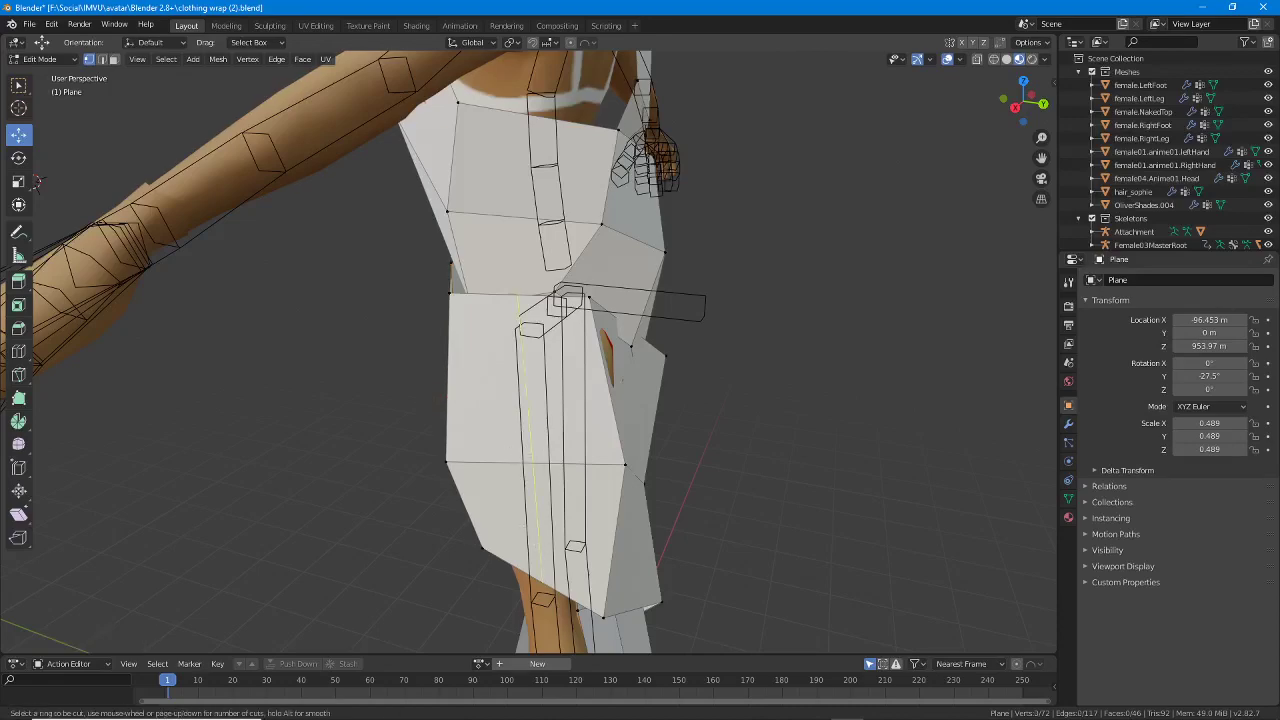
pyautogui.click(525, 457)
pyautogui.click(522, 456)
pyautogui.moveTo(488, 446); pyautogui.dragTo(692, 446, button='middle')
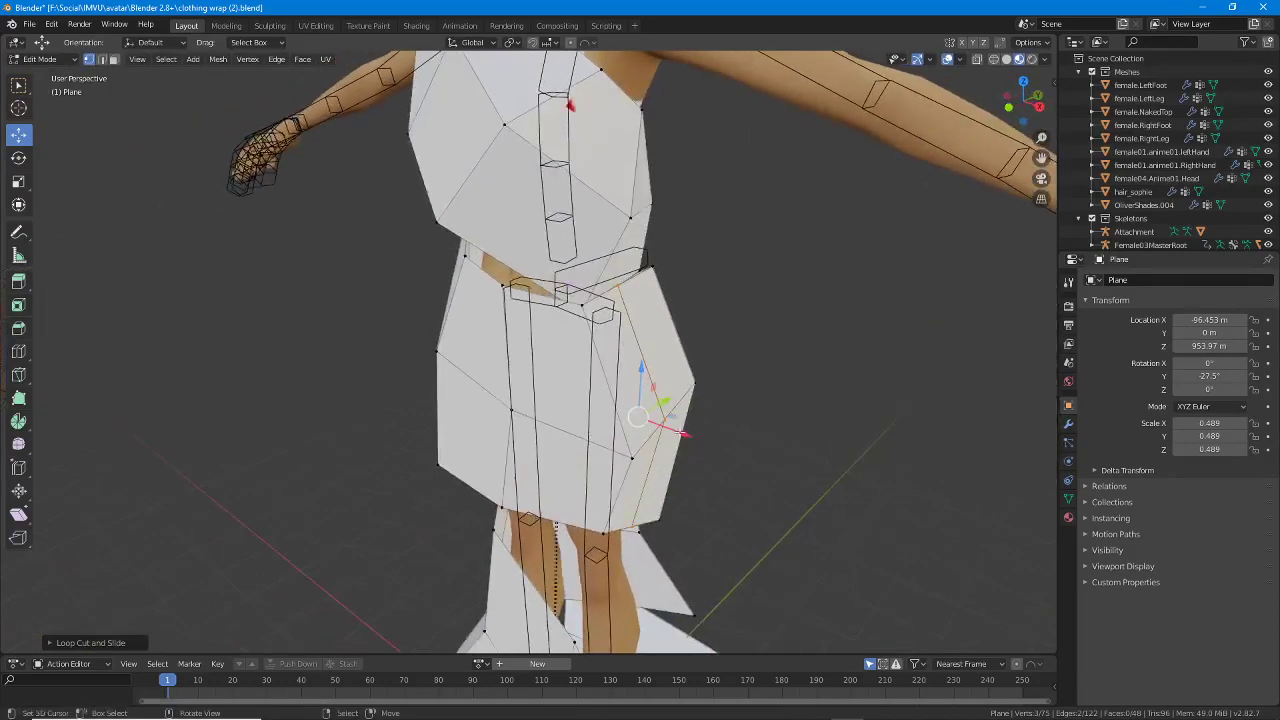
pyautogui.moveTo(682, 432); pyautogui.dragTo(701, 441)
# Add a vertical loop cut down the back of the skirt wrap and move it out behind the body.
pyautogui.moveTo(642, 438); pyautogui.dragTo(553, 300, button='middle')
pyautogui.hotkey('ctrl', 'r')
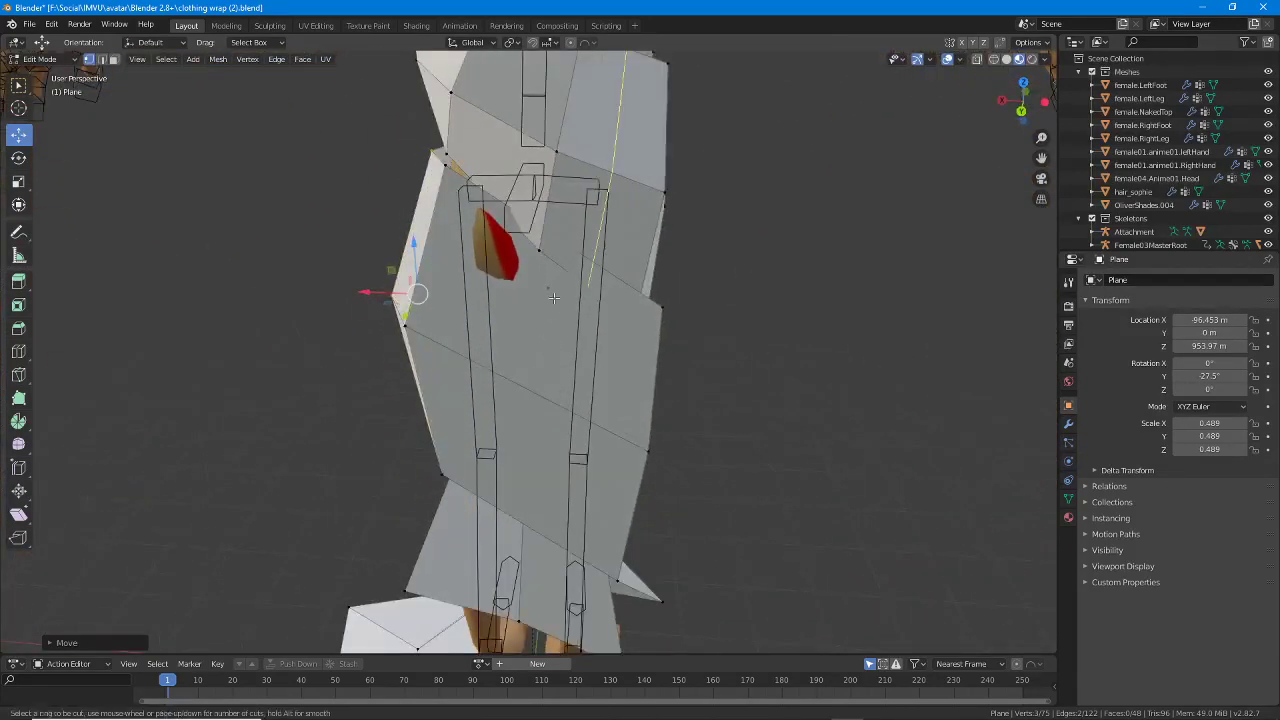
pyautogui.click(522, 513)
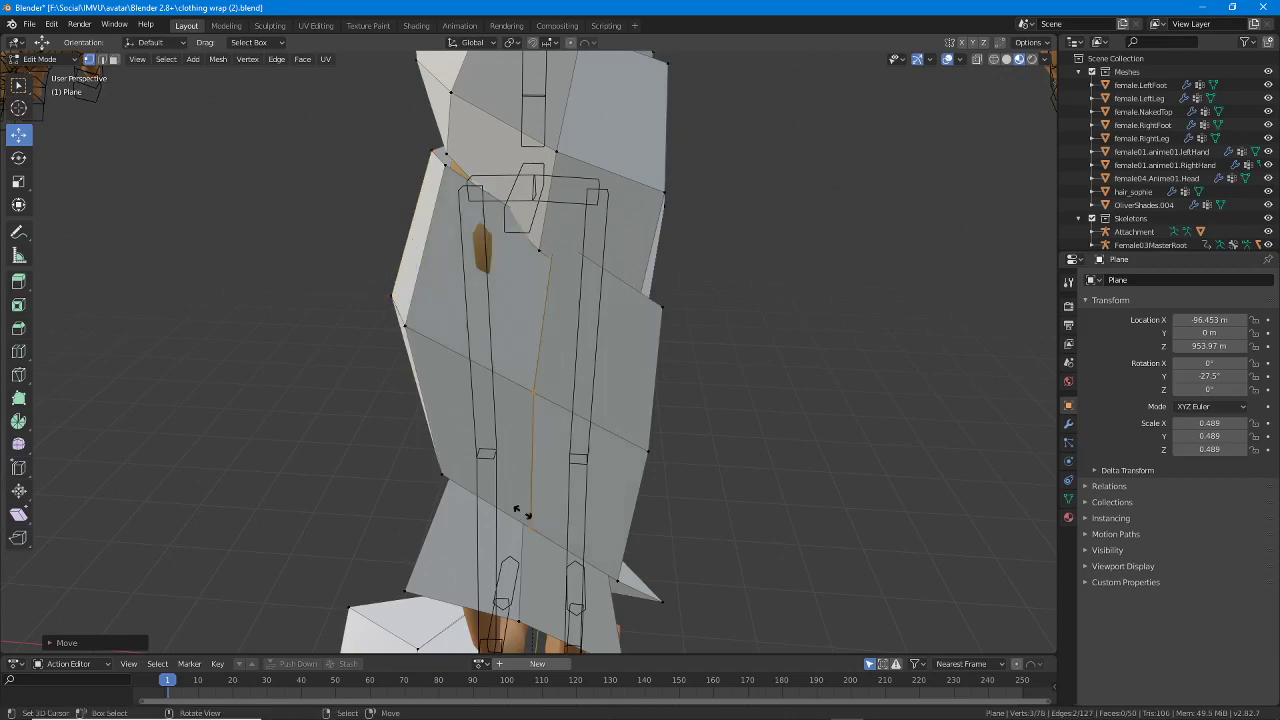
pyautogui.click(522, 508)
pyautogui.moveTo(522, 508); pyautogui.dragTo(609, 440, button='middle')
pyautogui.moveTo(601, 432); pyautogui.dragTo(619, 455)
# Add a centred loop cut along the lower-leg wrap on the character's right side and rotate it to angle across the leg.
pyautogui.moveTo(694, 391); pyautogui.dragTo(462, 341, button='middle')
pyautogui.moveTo(560, 370); pyautogui.dragTo(546, 296, button='middle')
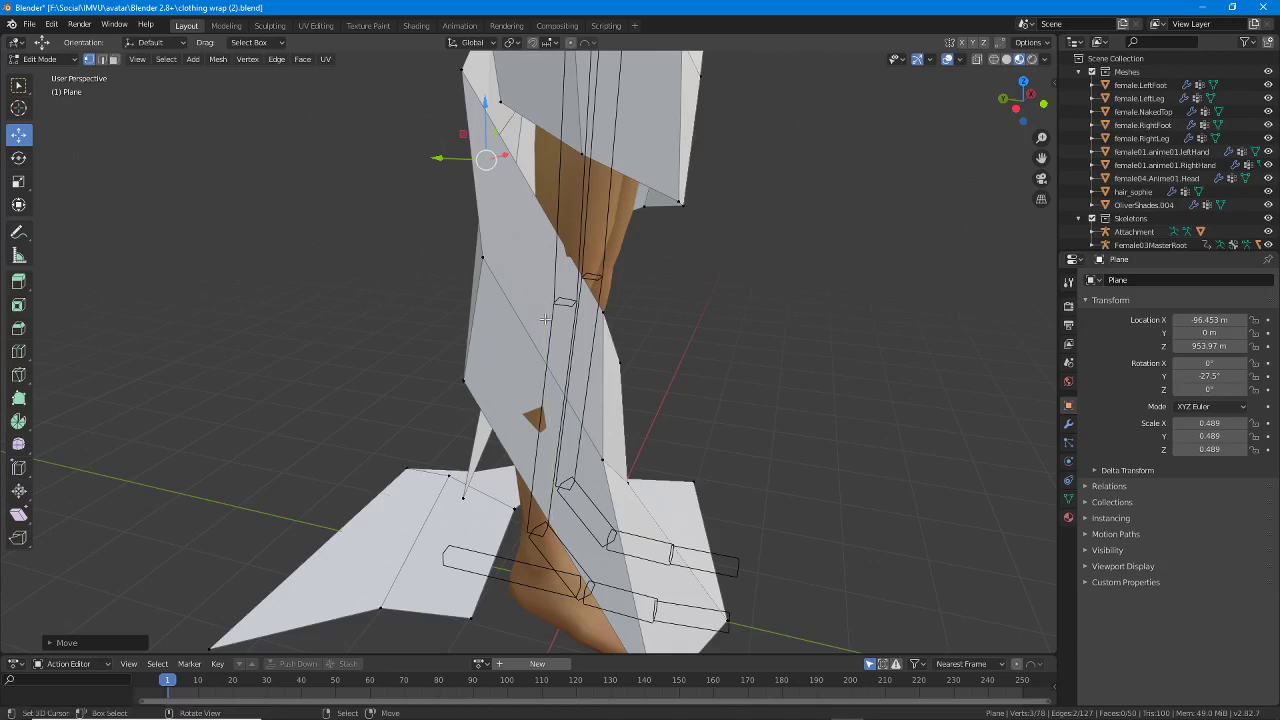
pyautogui.hotkey('ctrl', 'r')
pyautogui.click(554, 240)
pyautogui.rightClick(554, 252)
pyautogui.press('r')
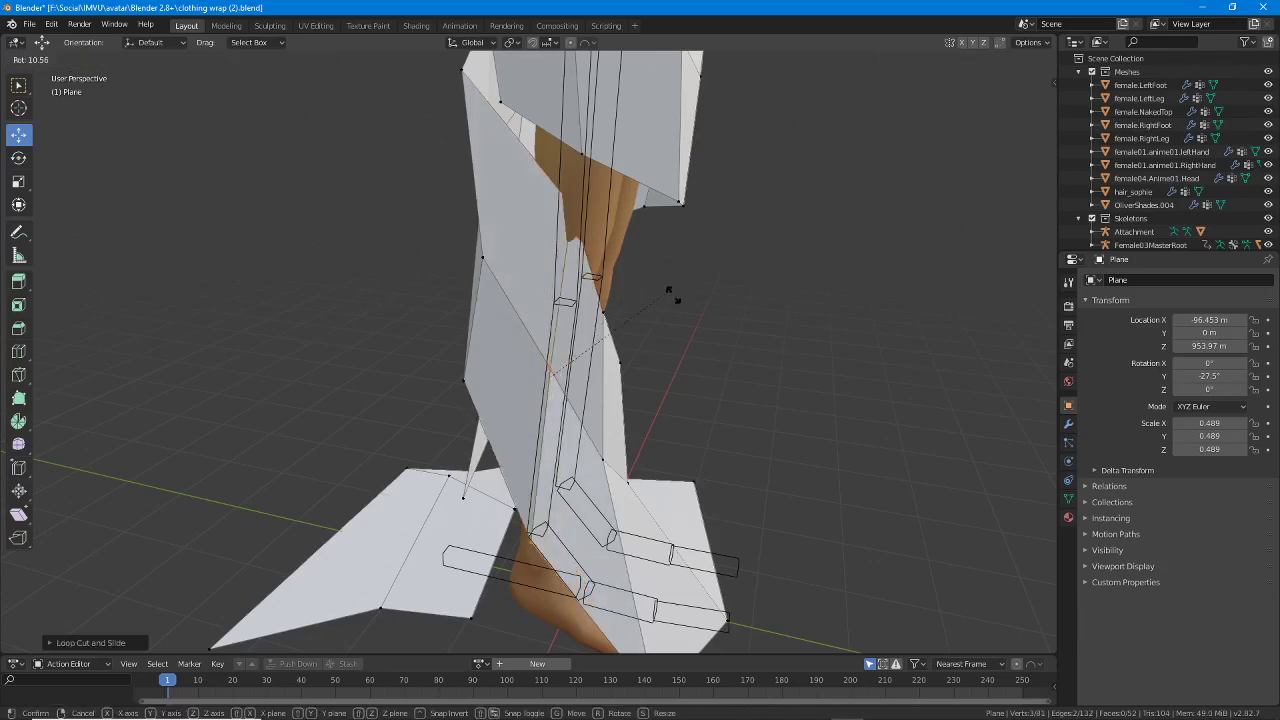
pyautogui.click(680, 326)
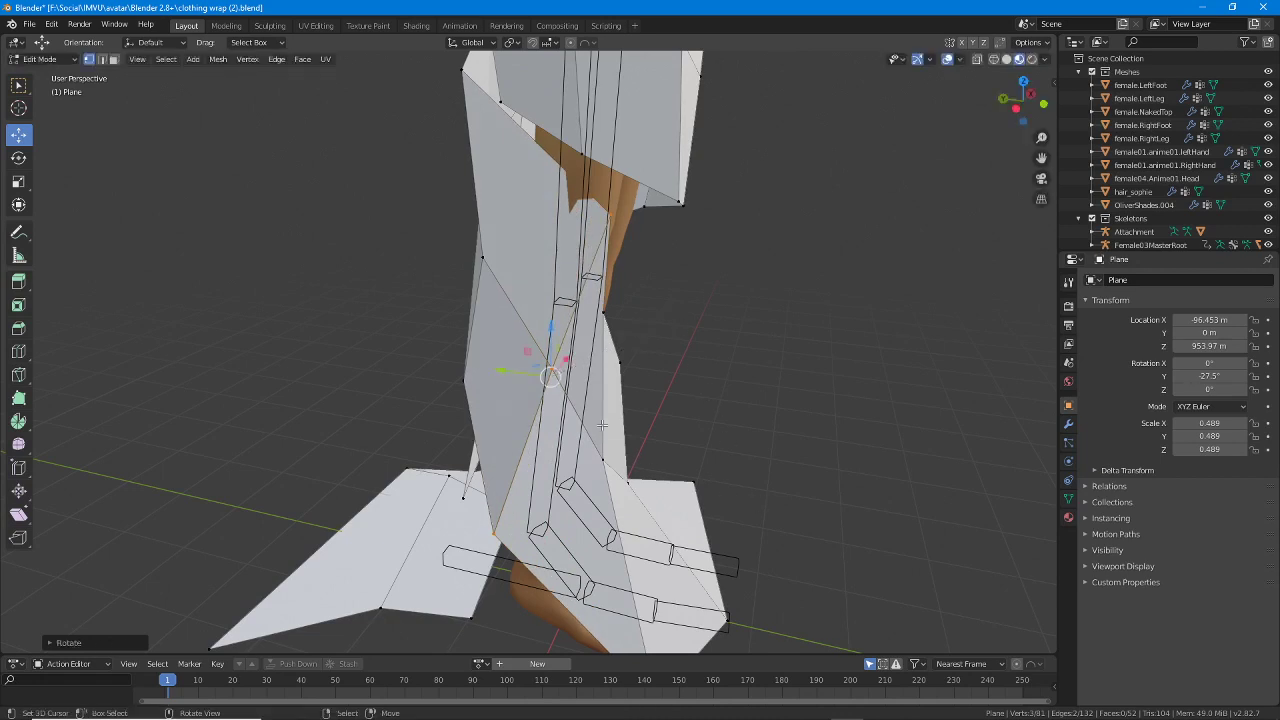
pyautogui.moveTo(602, 425); pyautogui.dragTo(655, 383, button='middle')
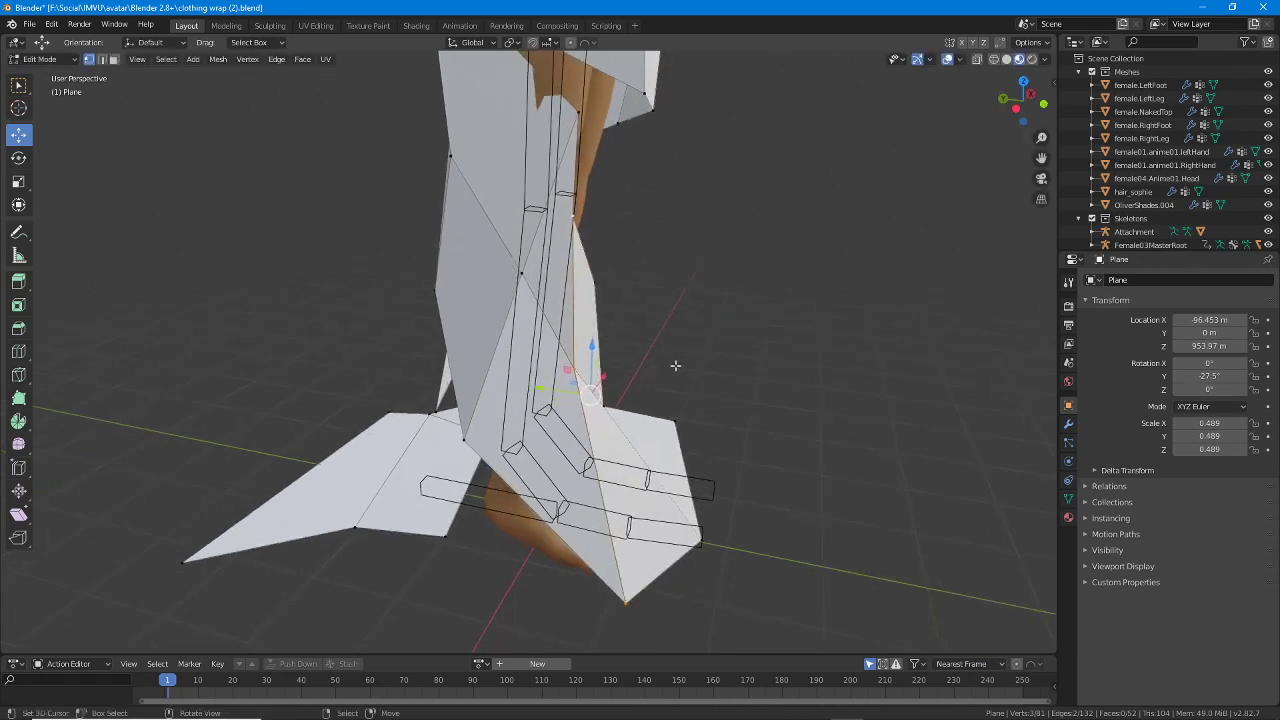
# Rotate the new lower-leg edge loop on the character's right side to follow the leg, and move the vertex above it back.
pyautogui.press('r')
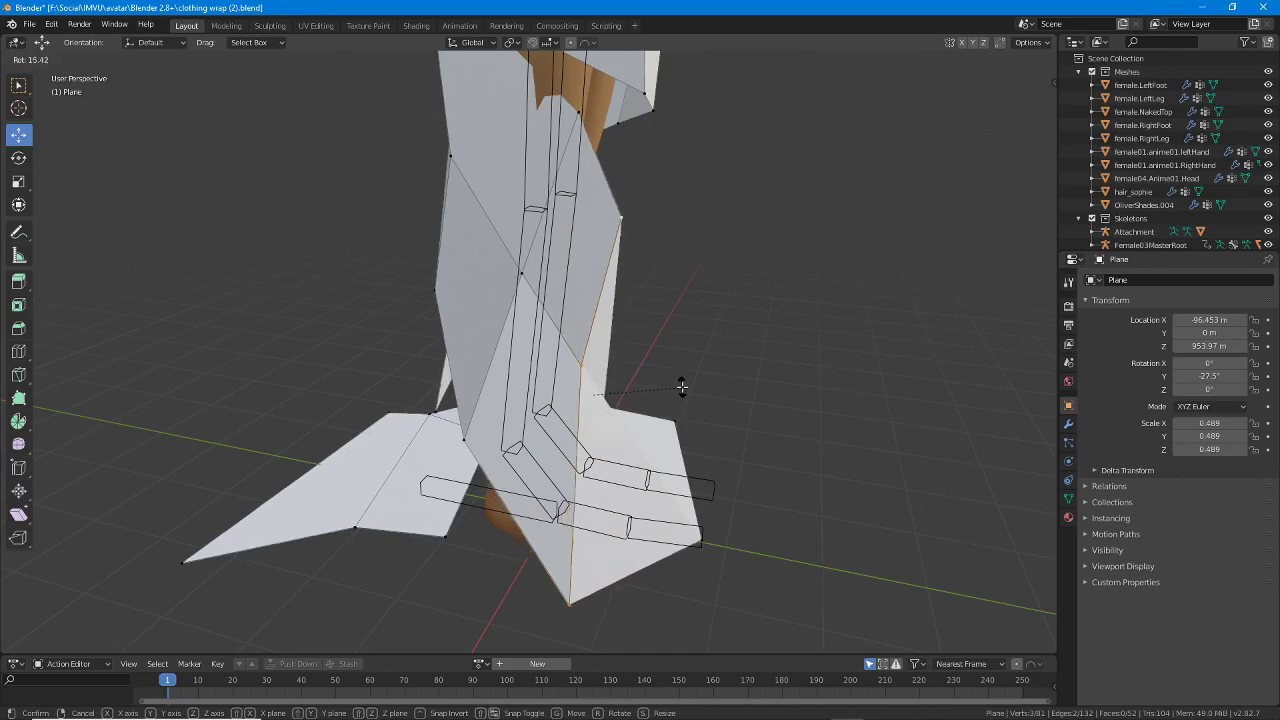
pyautogui.click(646, 320)
pyautogui.click(619, 224)
pyautogui.moveTo(590, 174); pyautogui.dragTo(574, 178, button='middle')
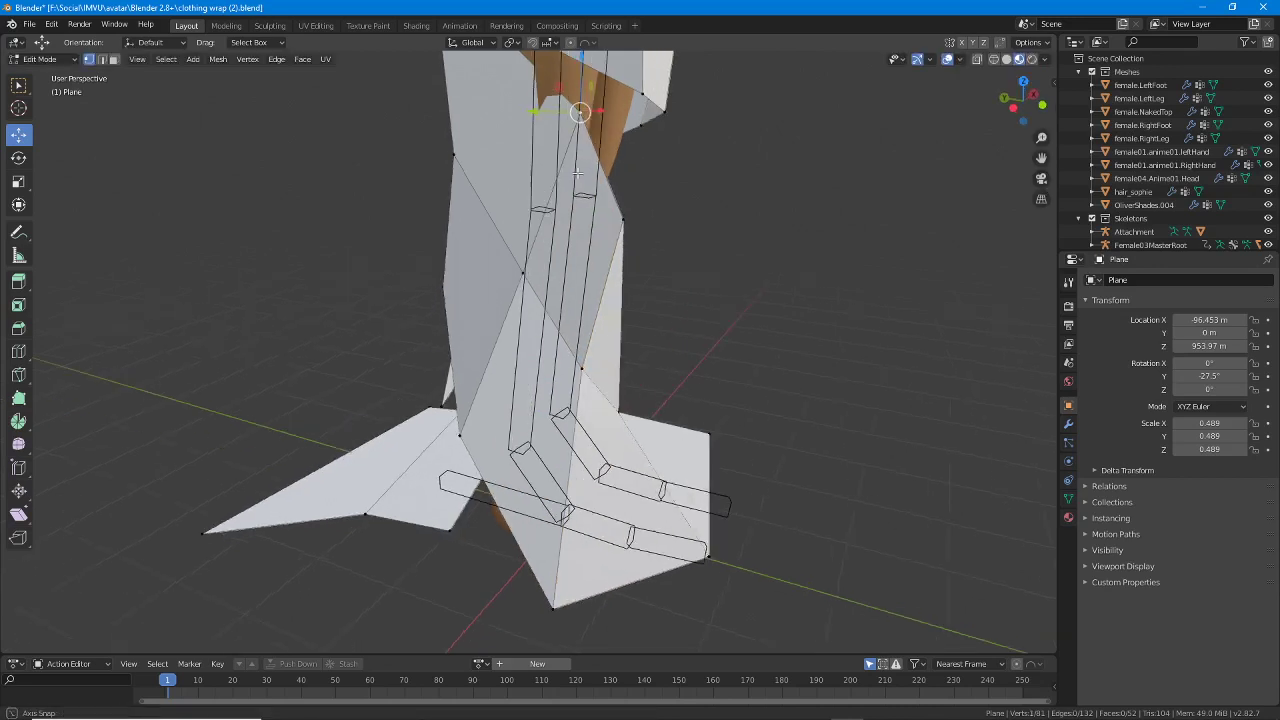
pyautogui.press('g')
pyautogui.click(543, 186)
# Move the mid-calf vertex of the lower-leg wrap back towards the calf and lower the vertex on its front edge.
pyautogui.click(518, 273)
pyautogui.press('g')
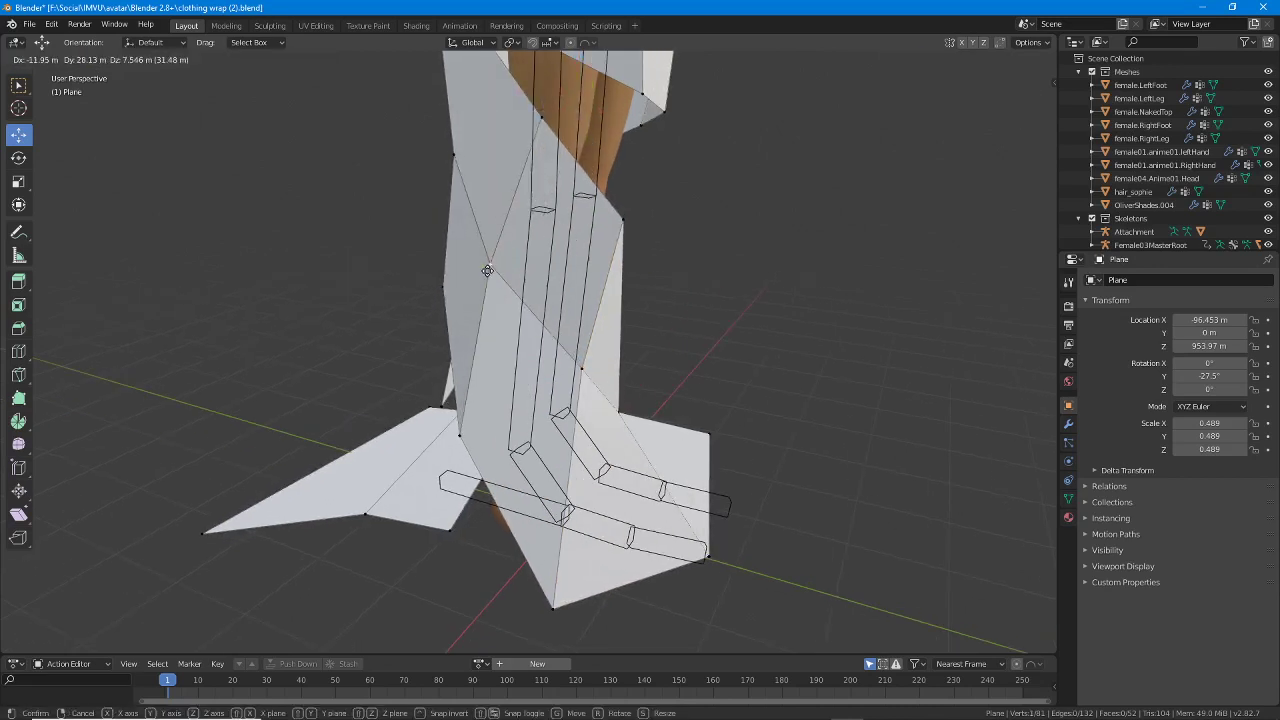
pyautogui.click(628, 284)
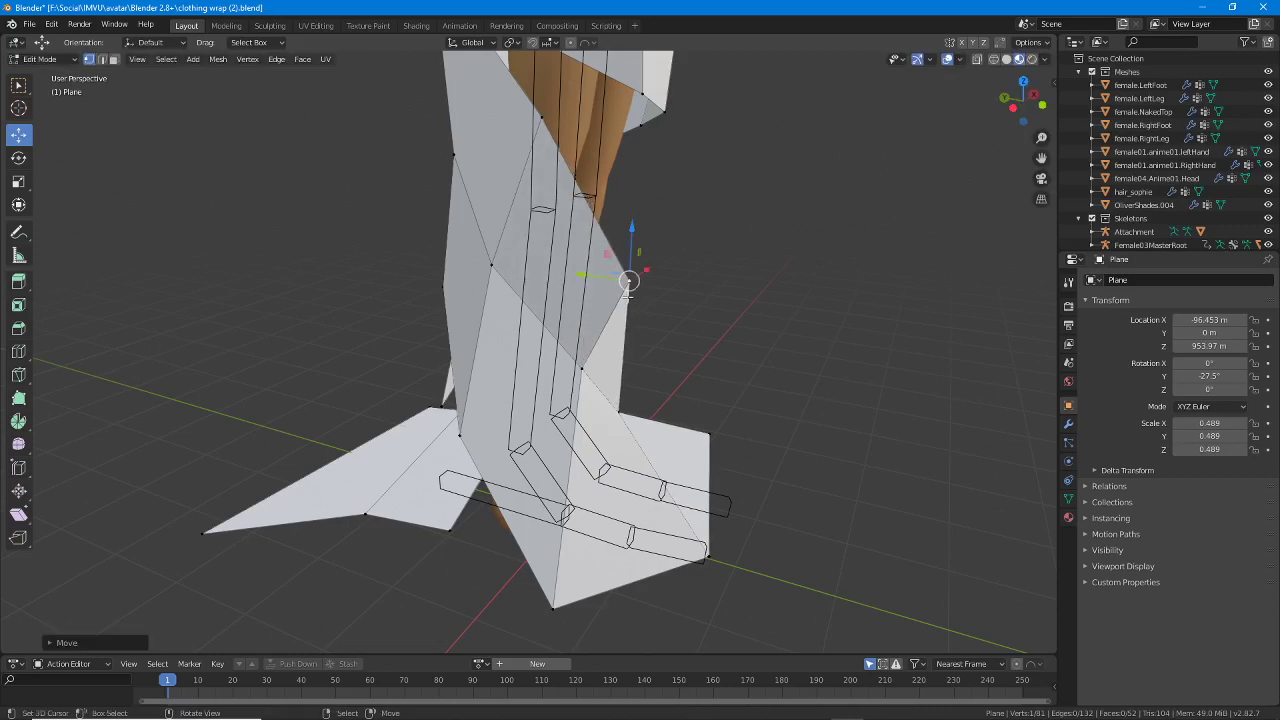
pyautogui.moveTo(630, 314); pyautogui.dragTo(694, 320, button='middle')
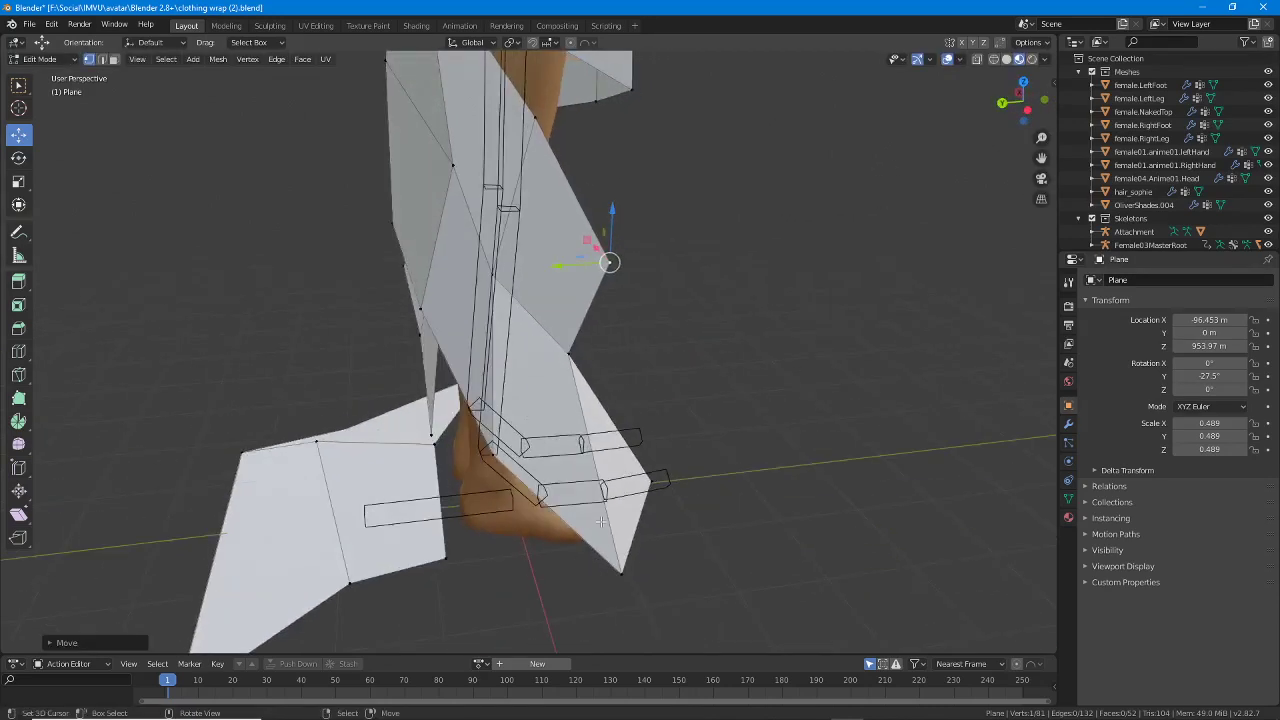
# Move the lower-edge vertex of the wrap at the character's right ankle up and inward.
pyautogui.rightClick(493, 454)
pyautogui.moveTo(494, 454); pyautogui.dragTo(546, 453, button='middle')
pyautogui.press('g')
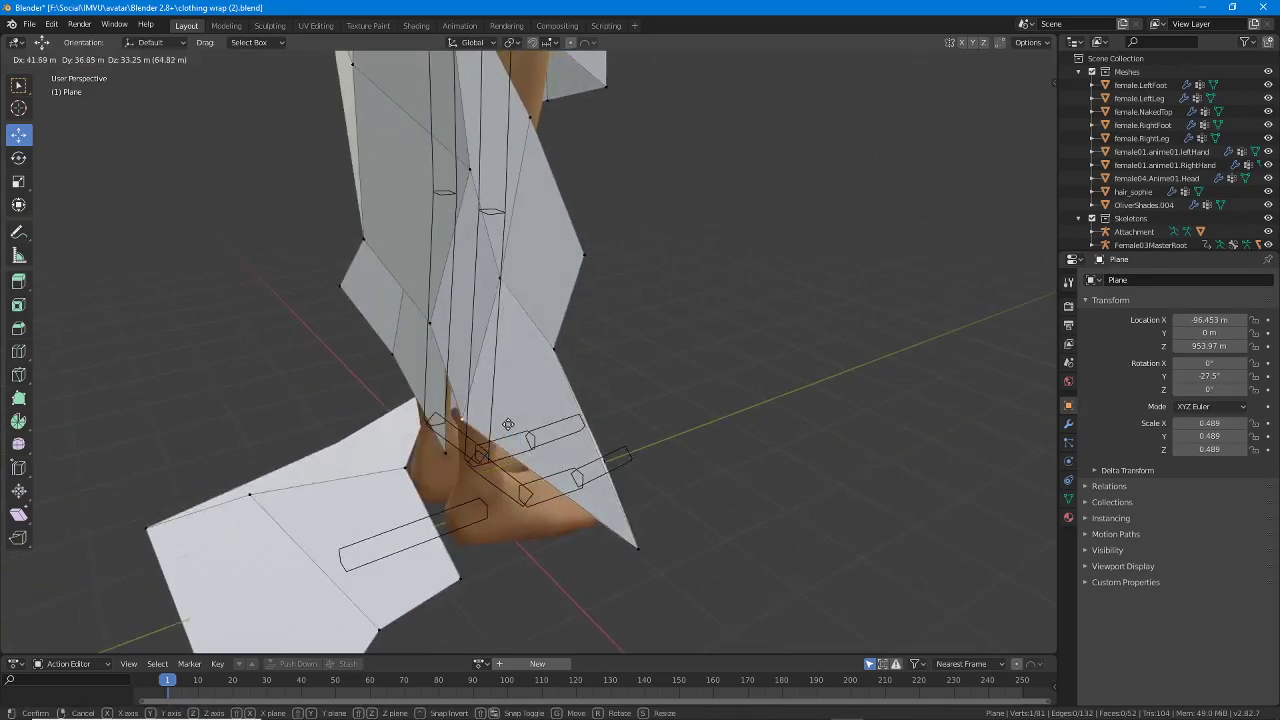
pyautogui.click(514, 424)
# Reposition the calf-height vertices at the back of the lower-leg wrap to follow the curve of the leg.
pyautogui.rightClick(472, 174)
pyautogui.moveTo(553, 344); pyautogui.dragTo(512, 349, button='middle')
pyautogui.press('g')
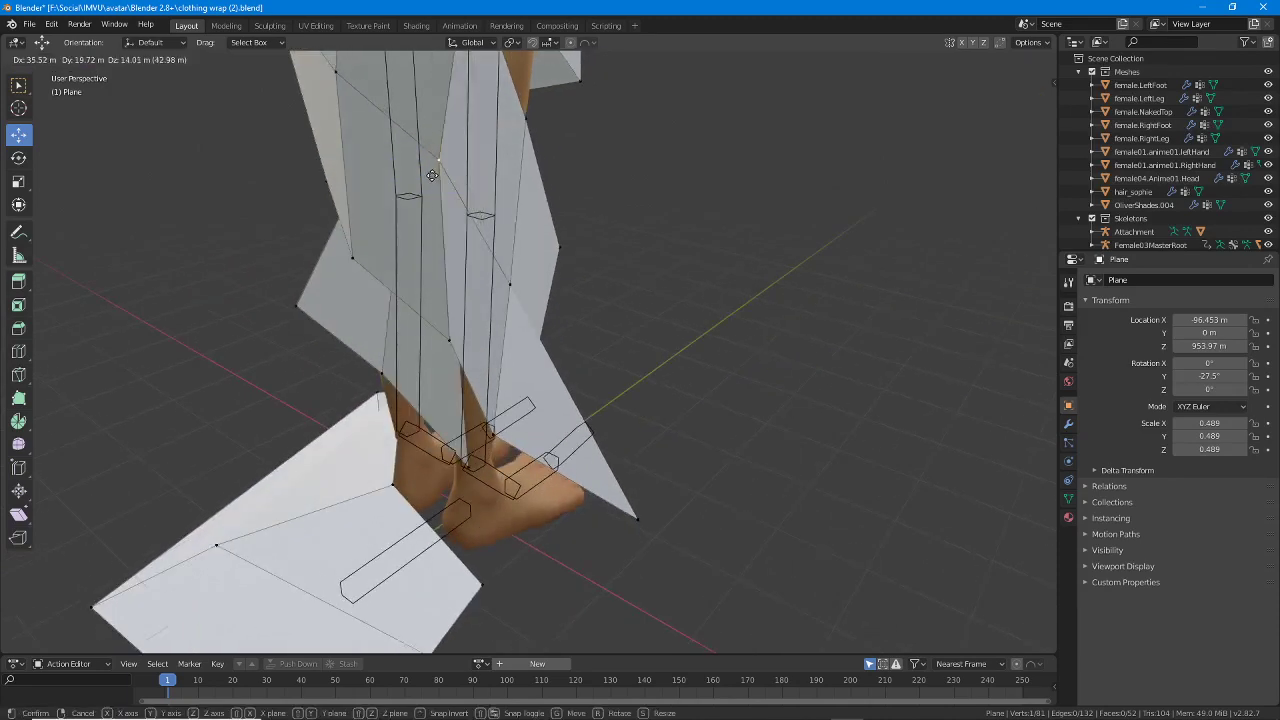
pyautogui.click(444, 325)
pyautogui.rightClick(448, 338)
pyautogui.press('g')
pyautogui.click(383, 289)
# Lower the vertices on the front of the lower wrap across the shins.
pyautogui.moveTo(285, 315); pyautogui.dragTo(455, 425, button='middle')
pyautogui.keyDown('shift'); pyautogui.moveTo(610, 440); pyautogui.dragTo(489, 263, button='middle'); pyautogui.keyUp('shift')
pyautogui.rightClick(505, 325)
pyautogui.press('g')
pyautogui.click(497, 398)
pyautogui.click(515, 250)
pyautogui.press('g')
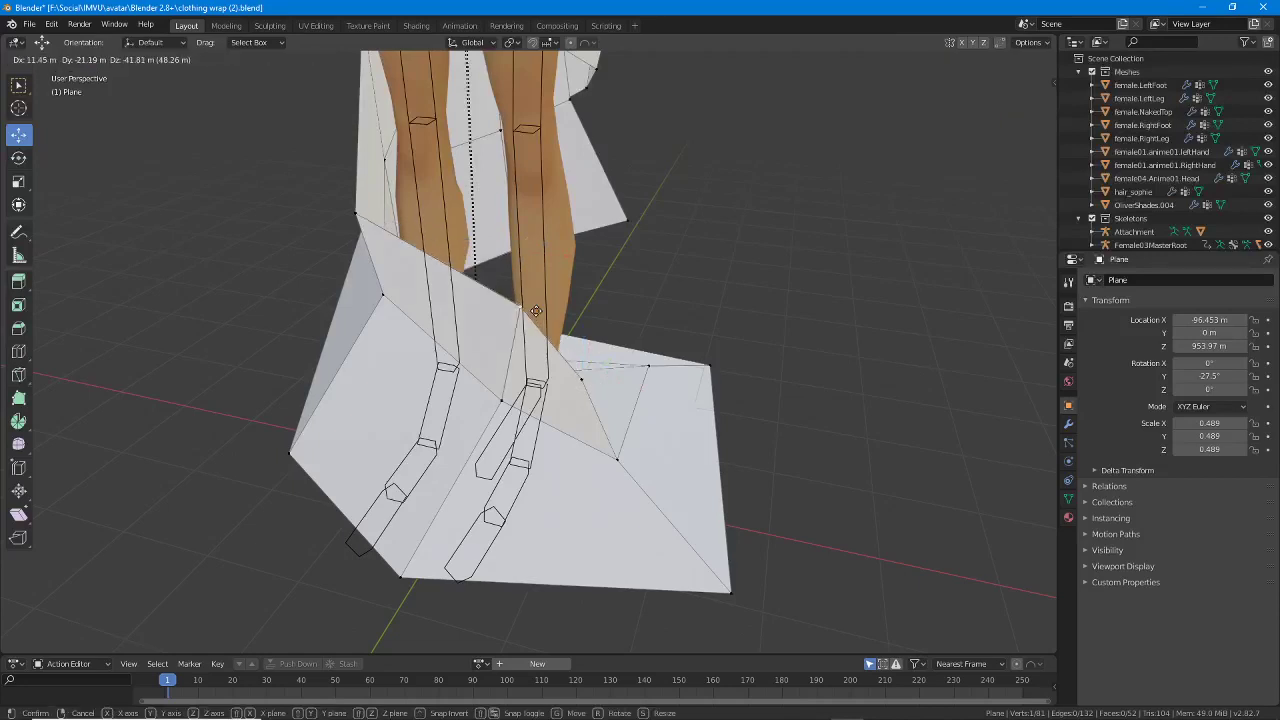
pyautogui.click(504, 345)
pyautogui.moveTo(504, 346); pyautogui.dragTo(536, 284, button='middle')
pyautogui.press('g')
pyautogui.click(532, 329)
# Reposition the vertices of the foot-level wrap on the character's left side.
pyautogui.moveTo(532, 329); pyautogui.dragTo(520, 376, button='middle')
pyautogui.press('g')
pyautogui.click(692, 344)
pyautogui.press('g')
pyautogui.click(671, 334)
pyautogui.press('g')
pyautogui.click(656, 398)
pyautogui.click(679, 419)
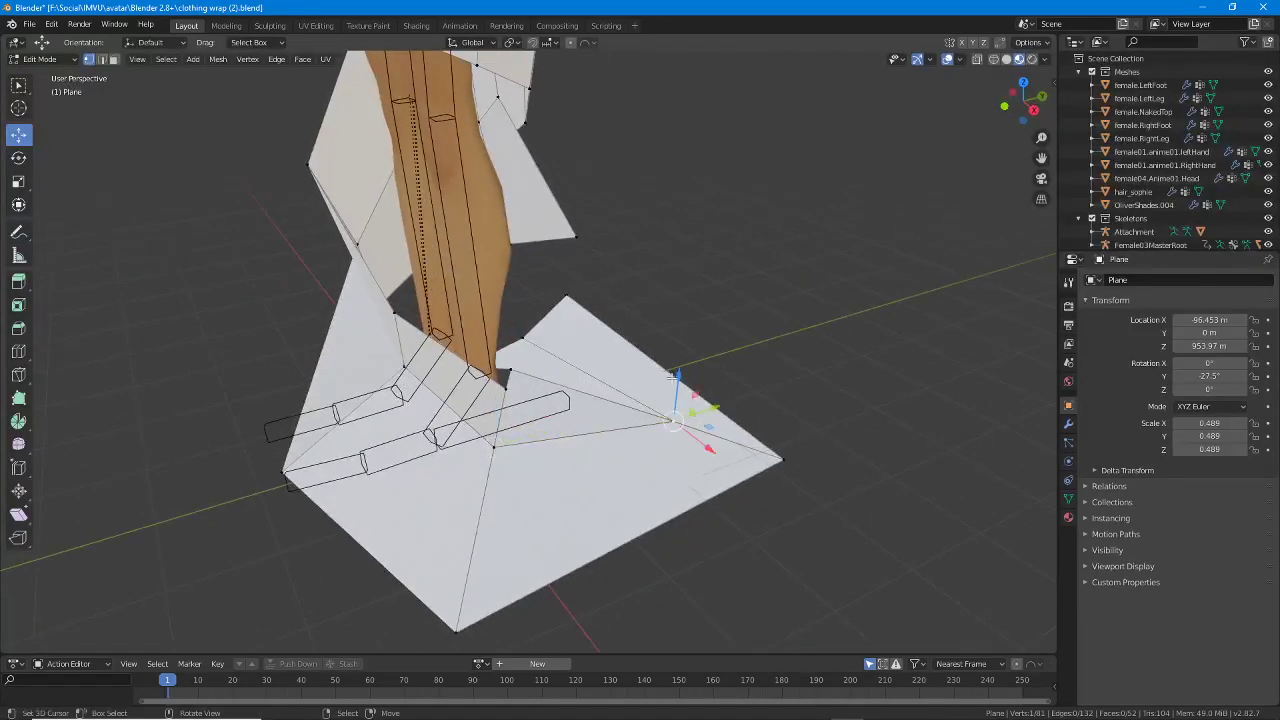
# Move the inner-edge vertices of the foot-level wrap around the left ankle to clear the leg.
pyautogui.moveTo(673, 385); pyautogui.dragTo(594, 432, button='middle')
pyautogui.press('g')
pyautogui.click(530, 397)
pyautogui.click(508, 364)
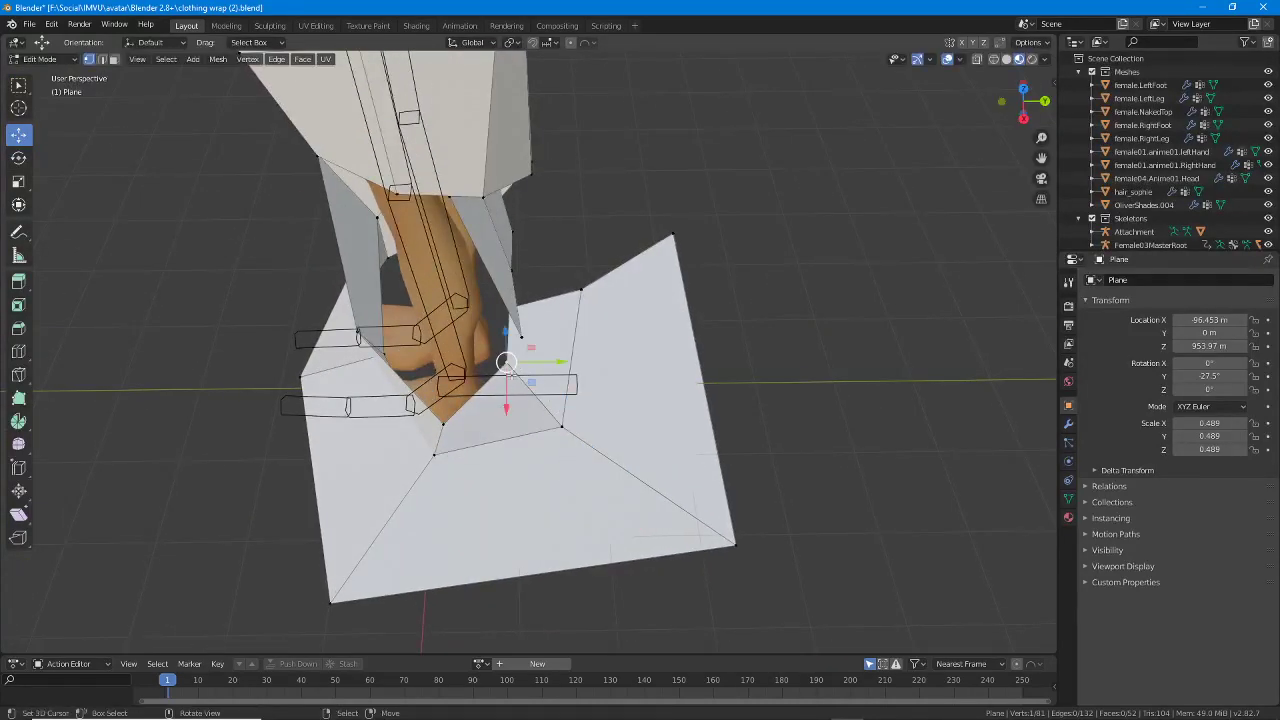
pyautogui.moveTo(508, 385); pyautogui.dragTo(598, 397, button='middle')
pyautogui.press('g')
pyautogui.click(571, 322)
pyautogui.press('g')
pyautogui.click(497, 424)
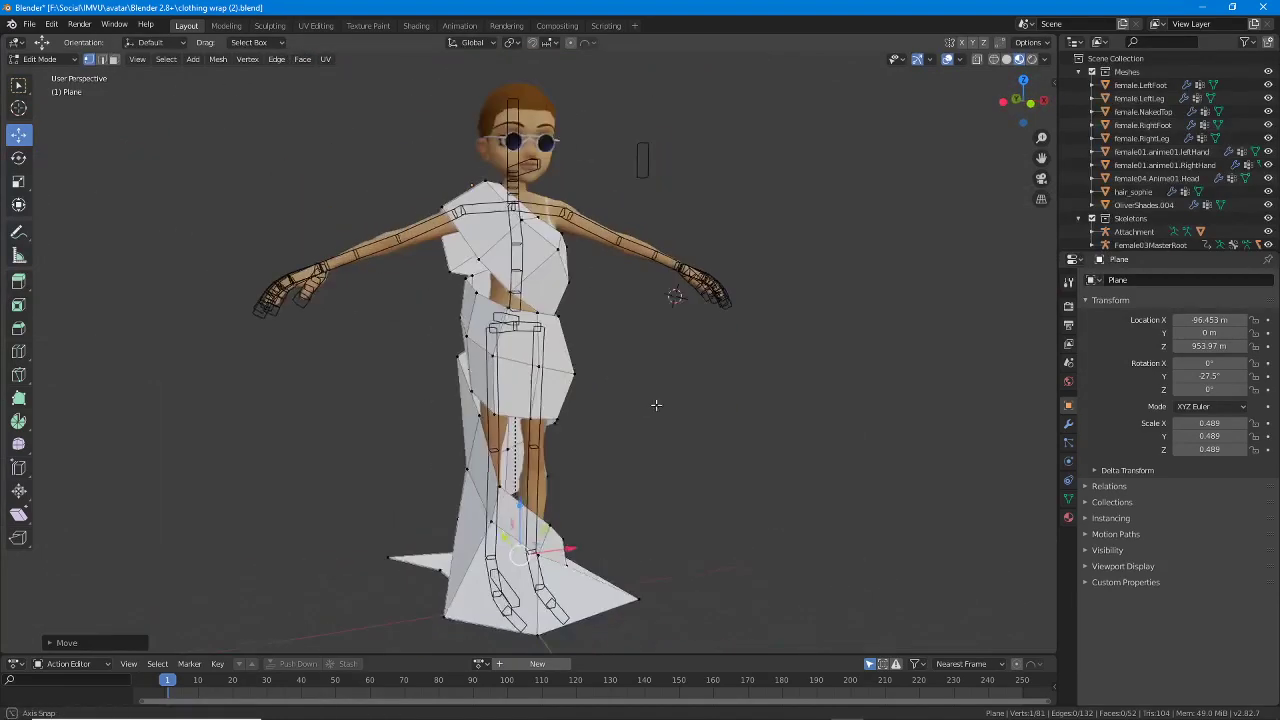
# Loop-select the vertical edge loops on the front of the hip wrap, finishing with the one over the character's right thigh.
pyautogui.scroll(3, 598, 397)
pyautogui.click(521, 364)
pyautogui.moveTo(521, 364); pyautogui.dragTo(546, 443, button='middle')
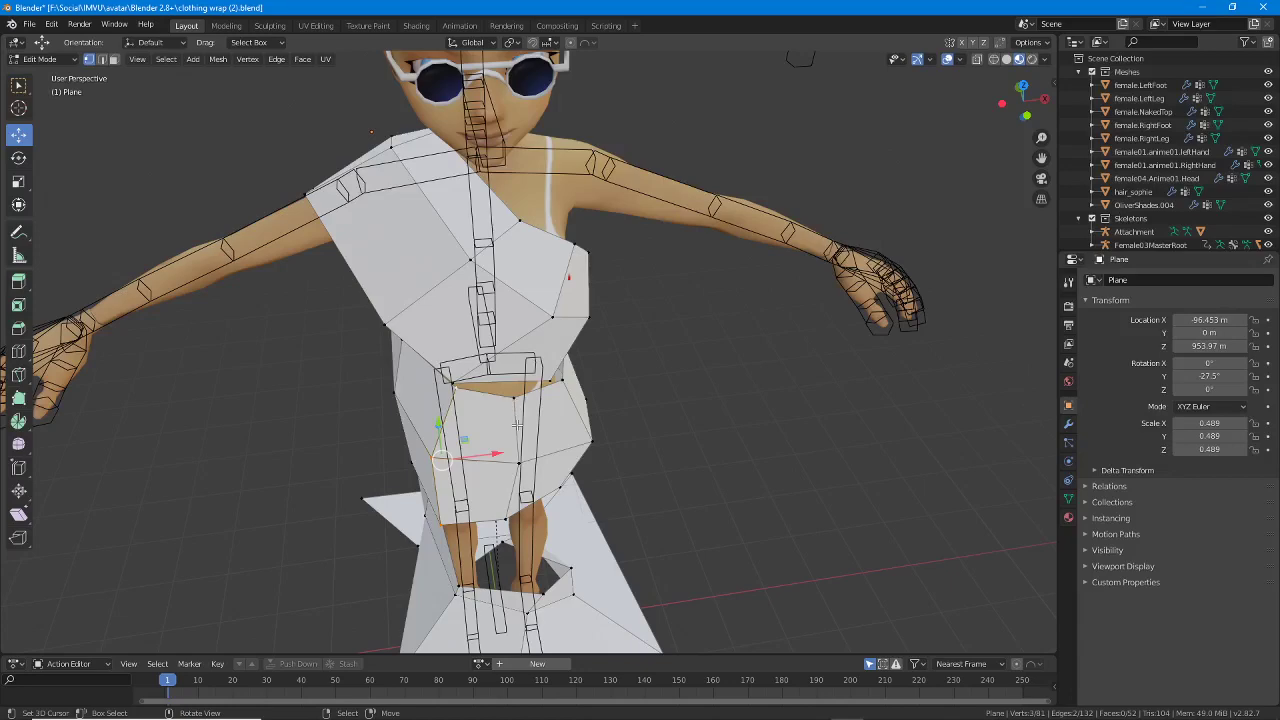
pyautogui.moveTo(512, 459); pyautogui.dragTo(560, 445, button='middle')
pyautogui.scroll(2, 540, 445)
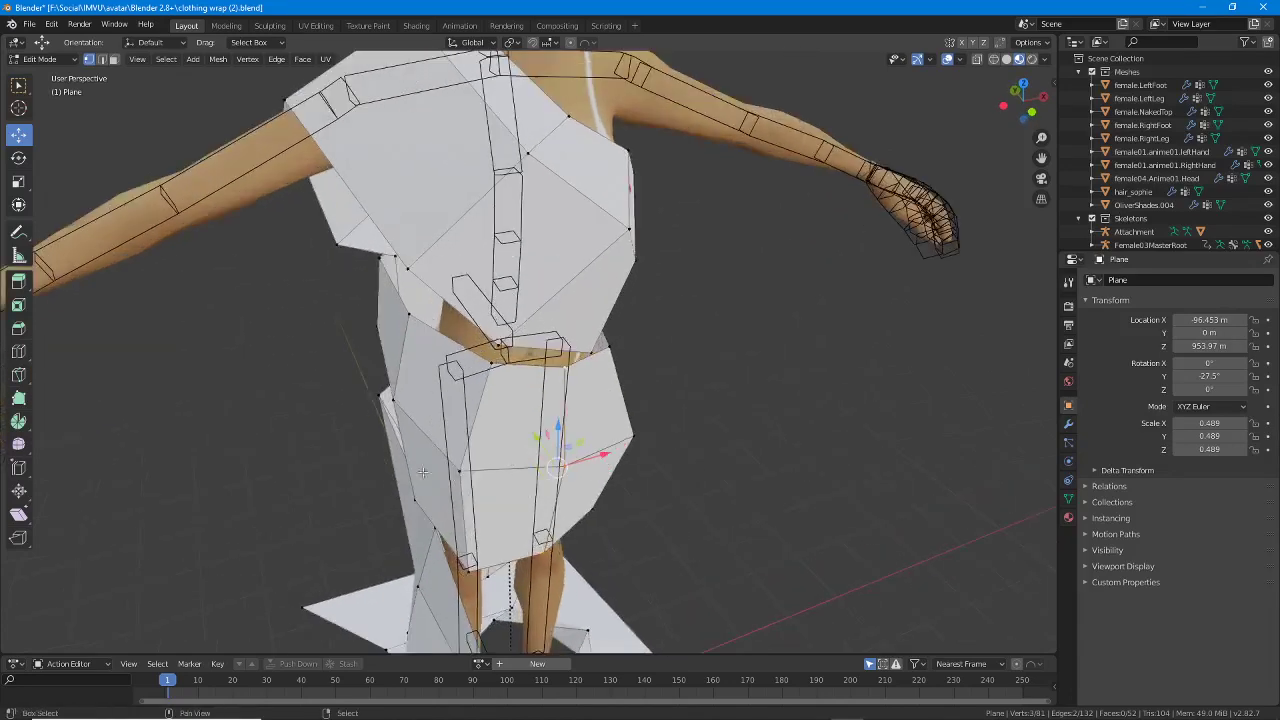
pyautogui.moveTo(470, 440); pyautogui.dragTo(487, 402, button='middle')
pyautogui.keyDown('alt'); pyautogui.rightClick(498, 382); pyautogui.keyUp('alt')
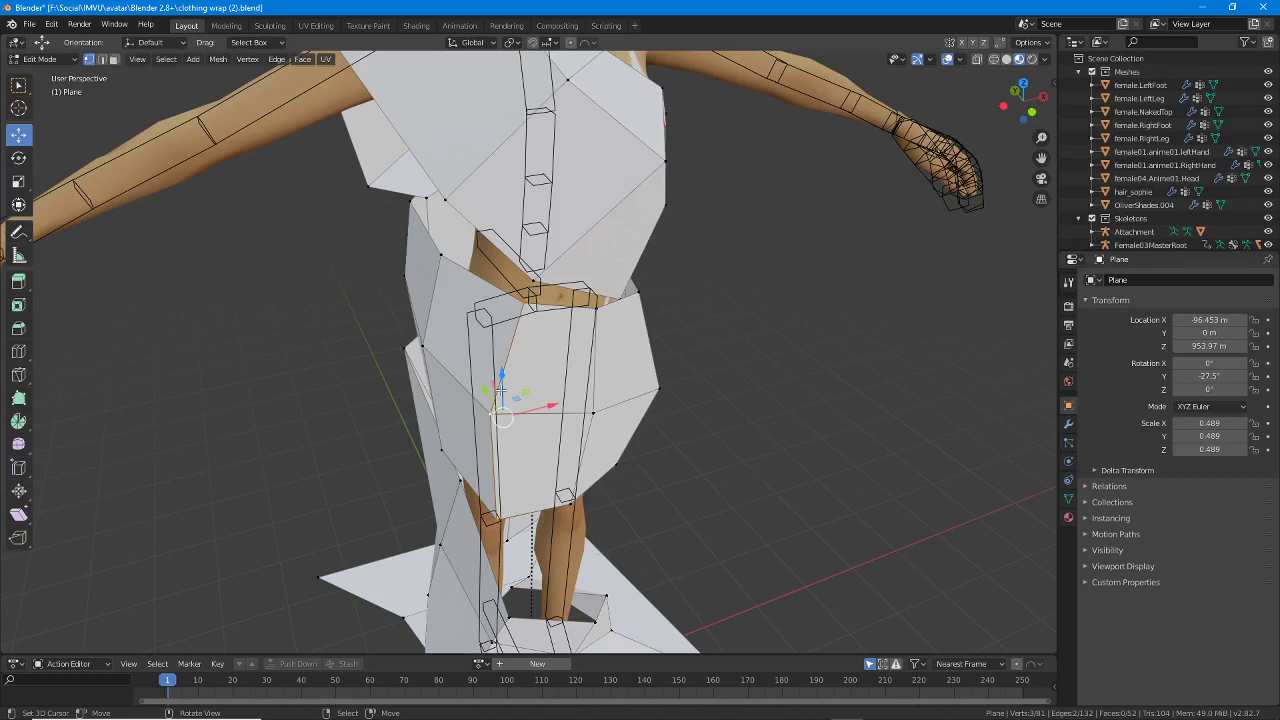
pyautogui.press('alt')
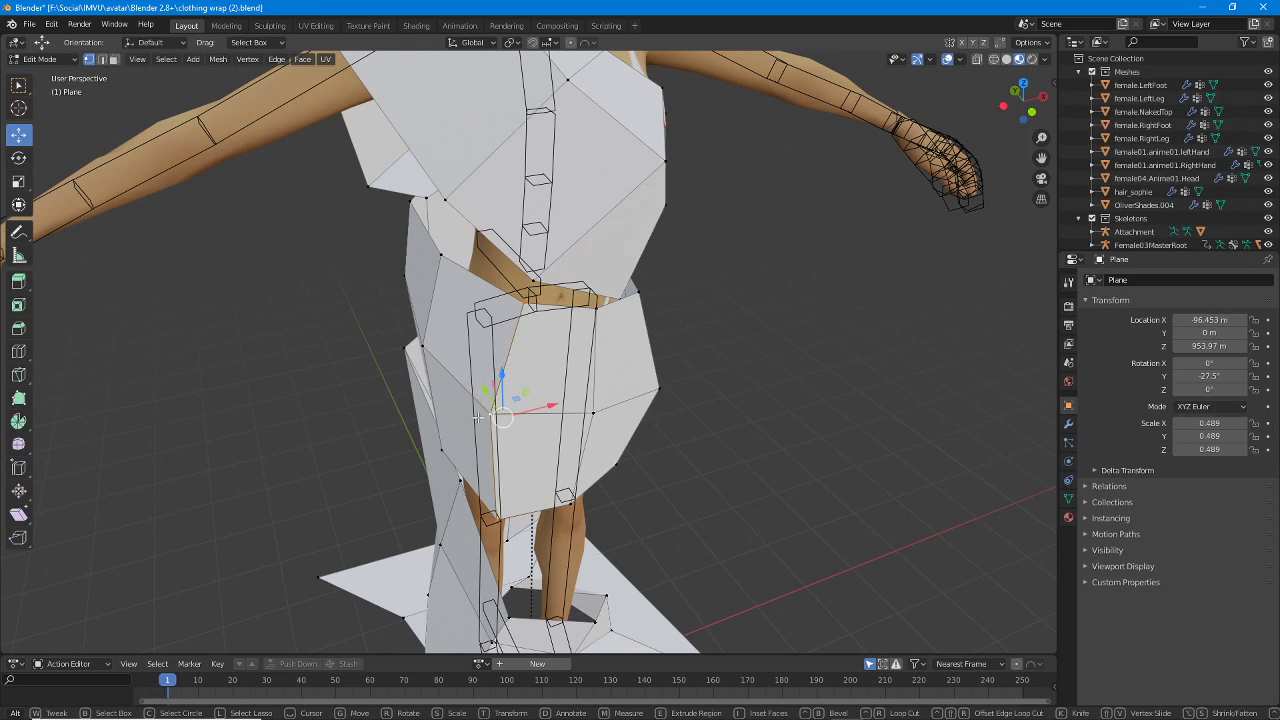
pyautogui.keyDown('alt'); pyautogui.click(504, 355); pyautogui.keyUp('alt')
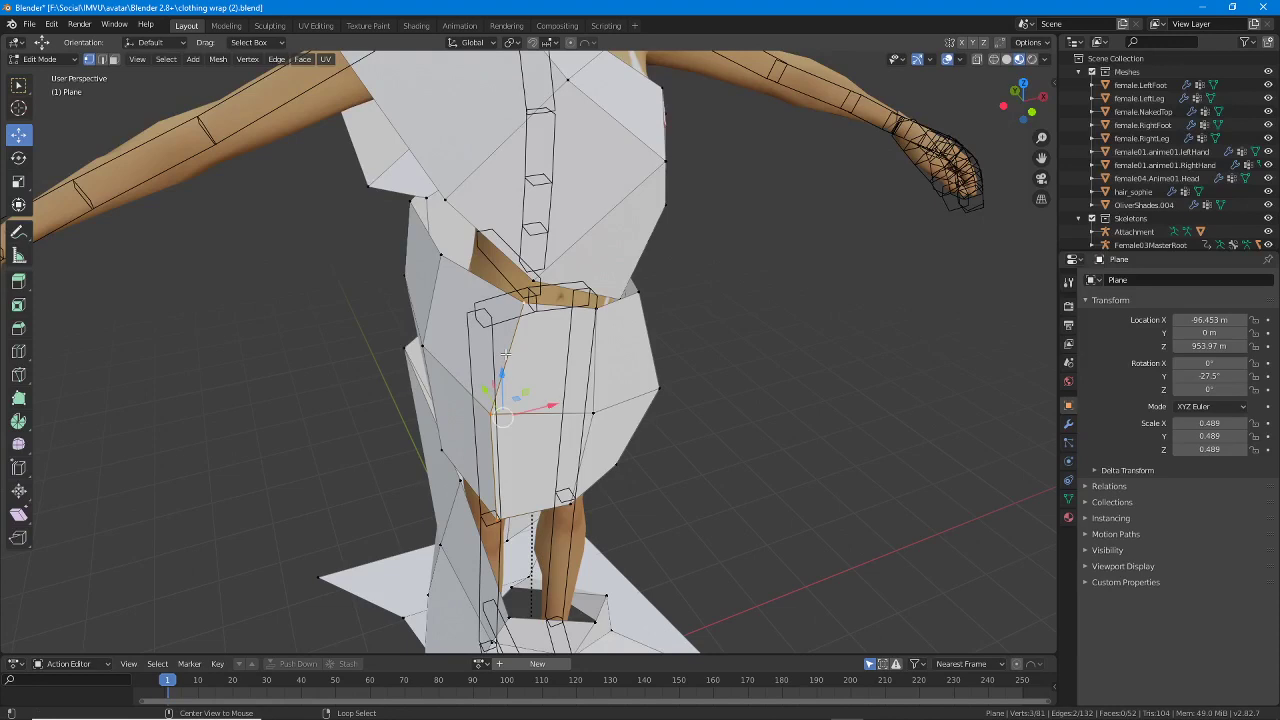
# Select the hip wrap's waist vertex and the vertex below it, and extend the selection to their vertical edge loop.
pyautogui.press('ctrl')
pyautogui.click(524, 308)
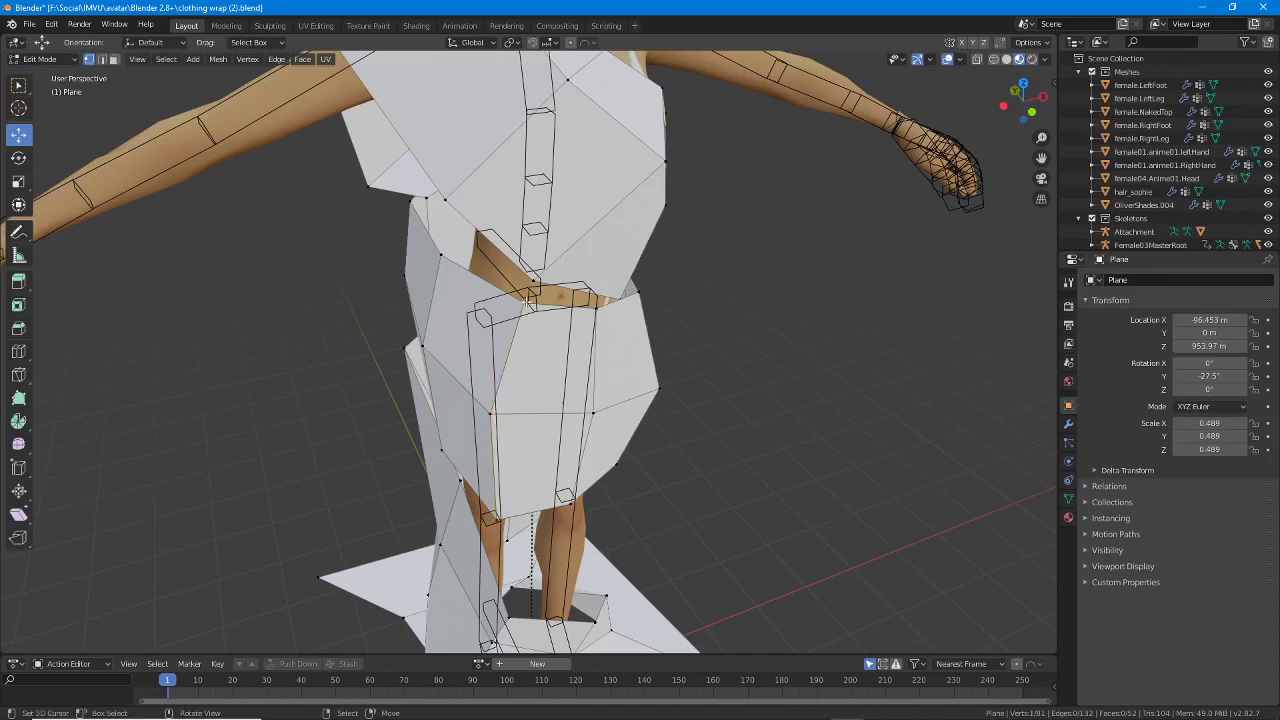
pyautogui.keyDown('shift'); pyautogui.click(492, 408); pyautogui.keyUp('shift')
pyautogui.keyDown('shift'); pyautogui.click(499, 388); pyautogui.keyUp('shift')
pyautogui.keyDown('shift'); pyautogui.click(492, 407); pyautogui.keyUp('shift')
pyautogui.click(218, 60)
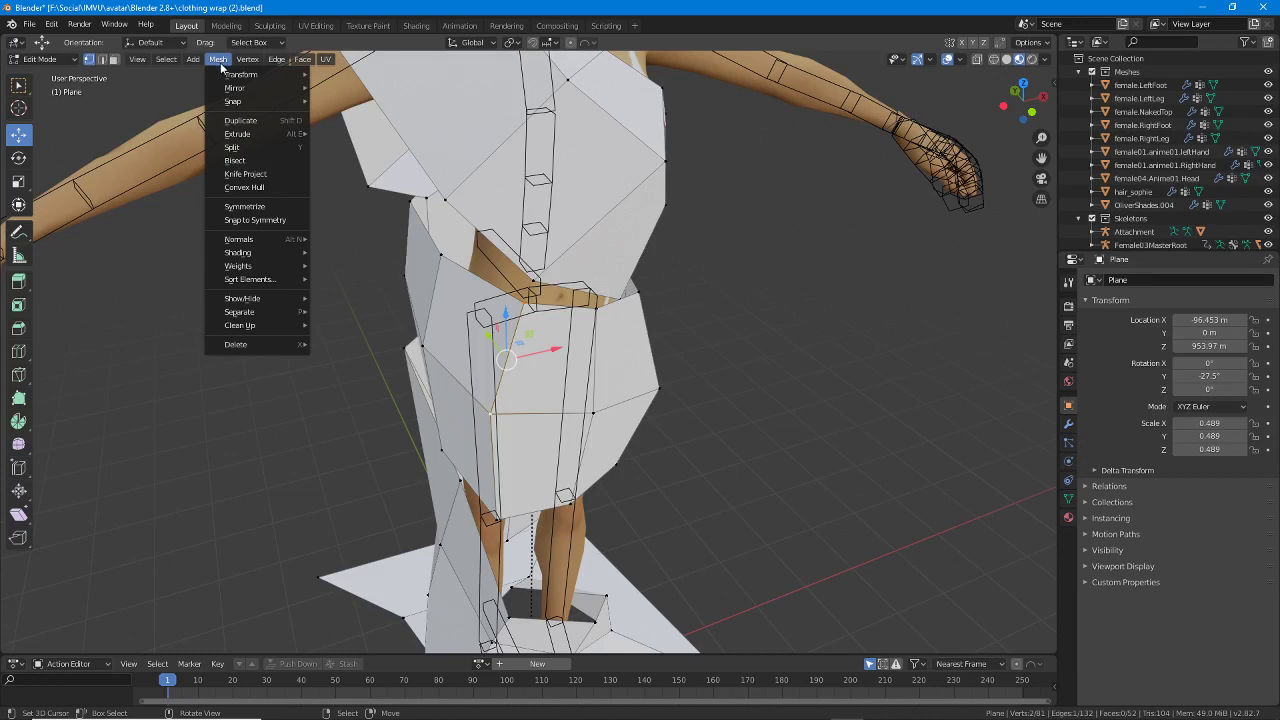
pyautogui.moveTo(165, 58)
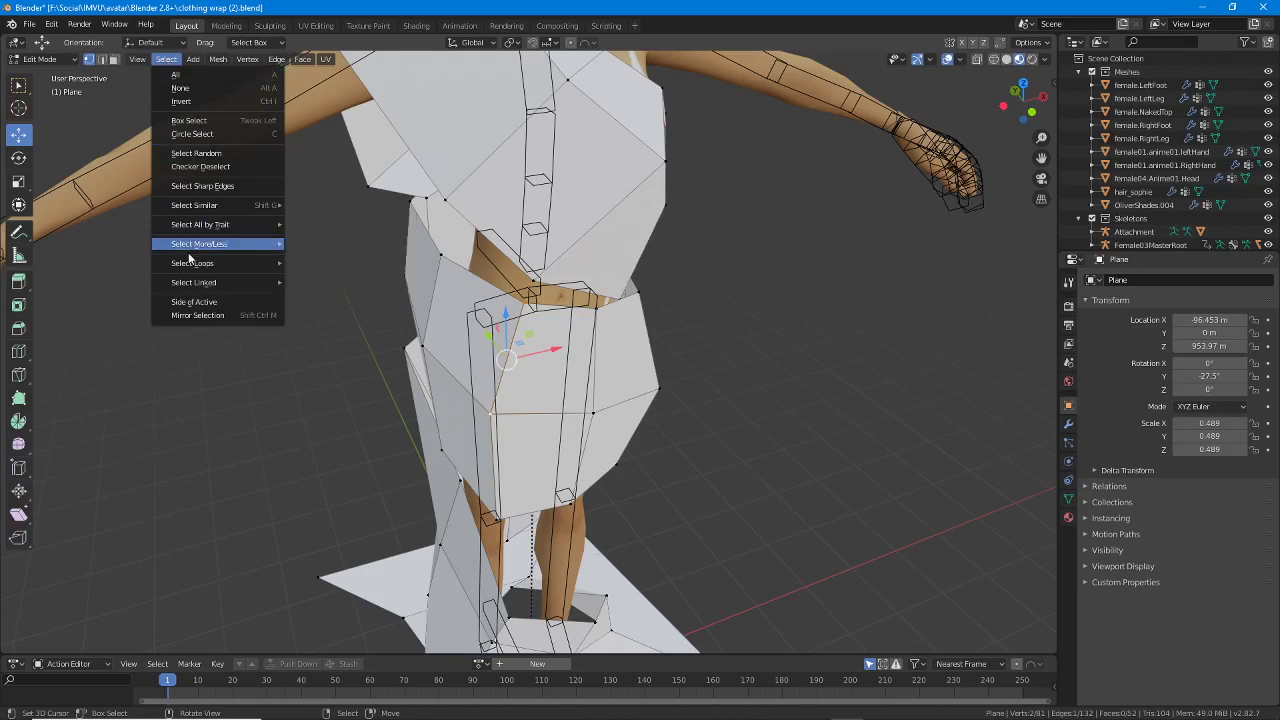
pyautogui.moveTo(200, 263)
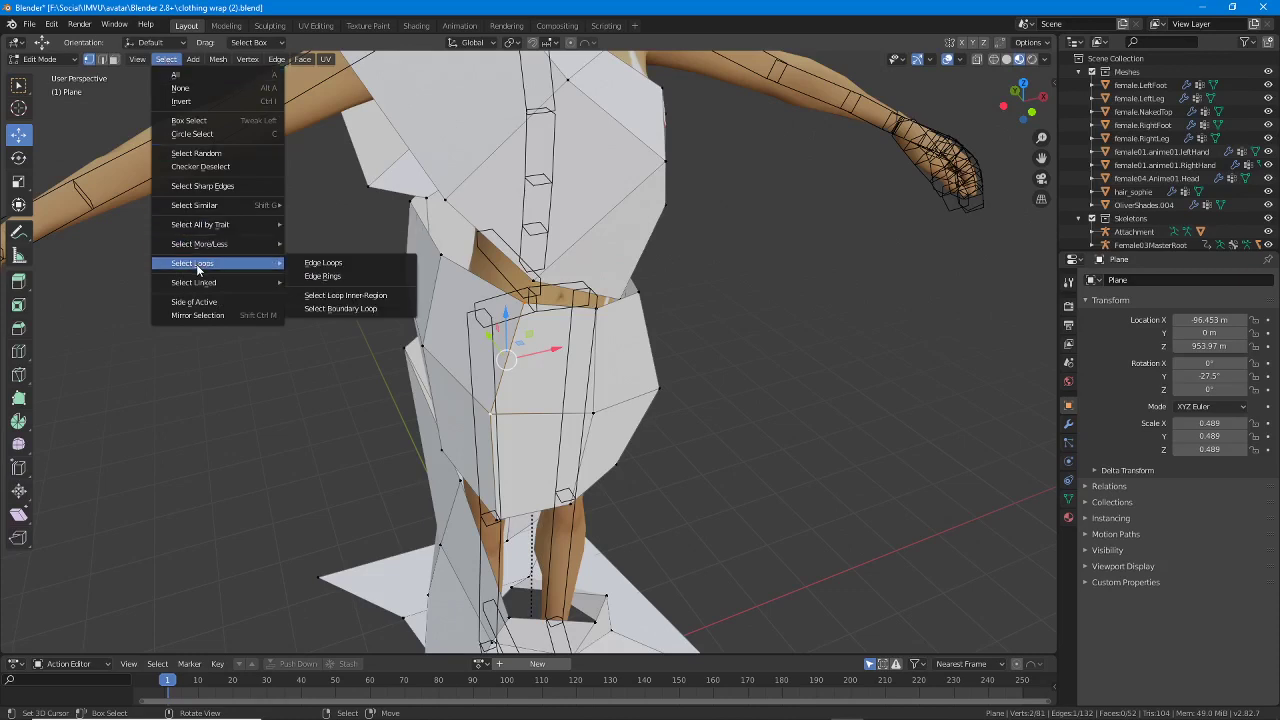
pyautogui.click(338, 266)
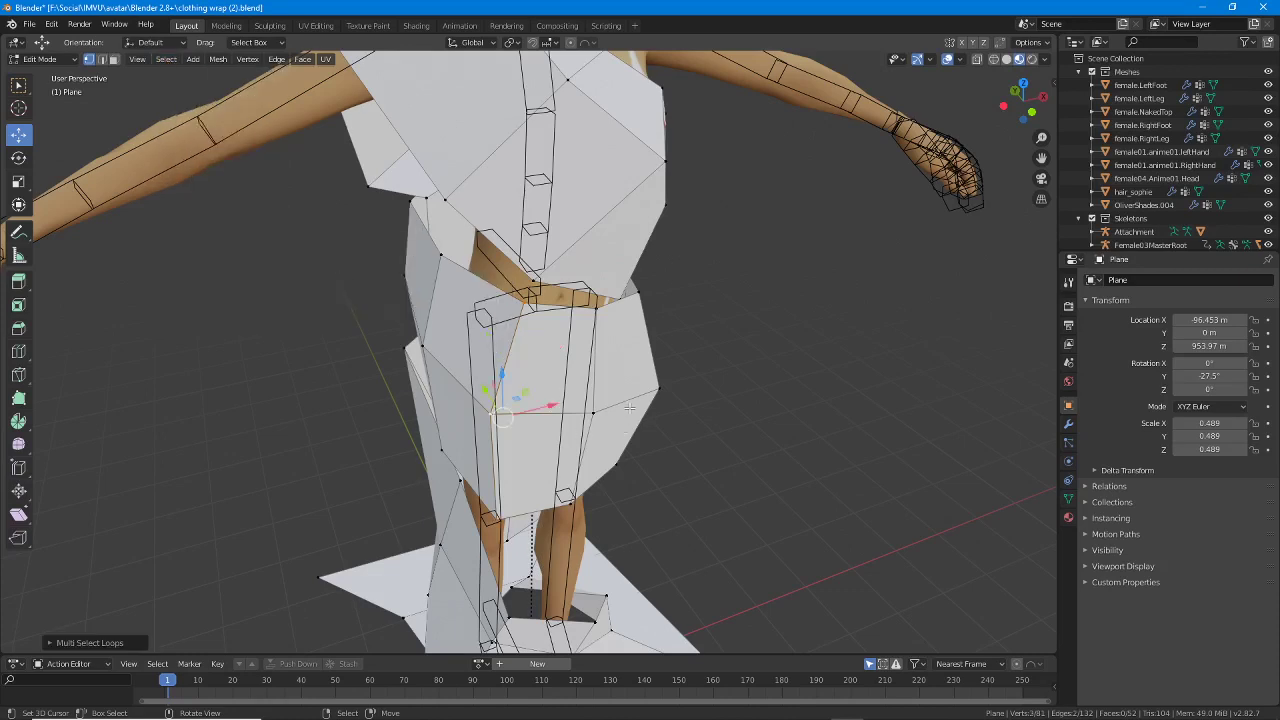
# In wireframe view, select only the hip wrap's waist vertex, try to extend it to an edge loop, and return to solid shading.
pyautogui.click(994, 59)
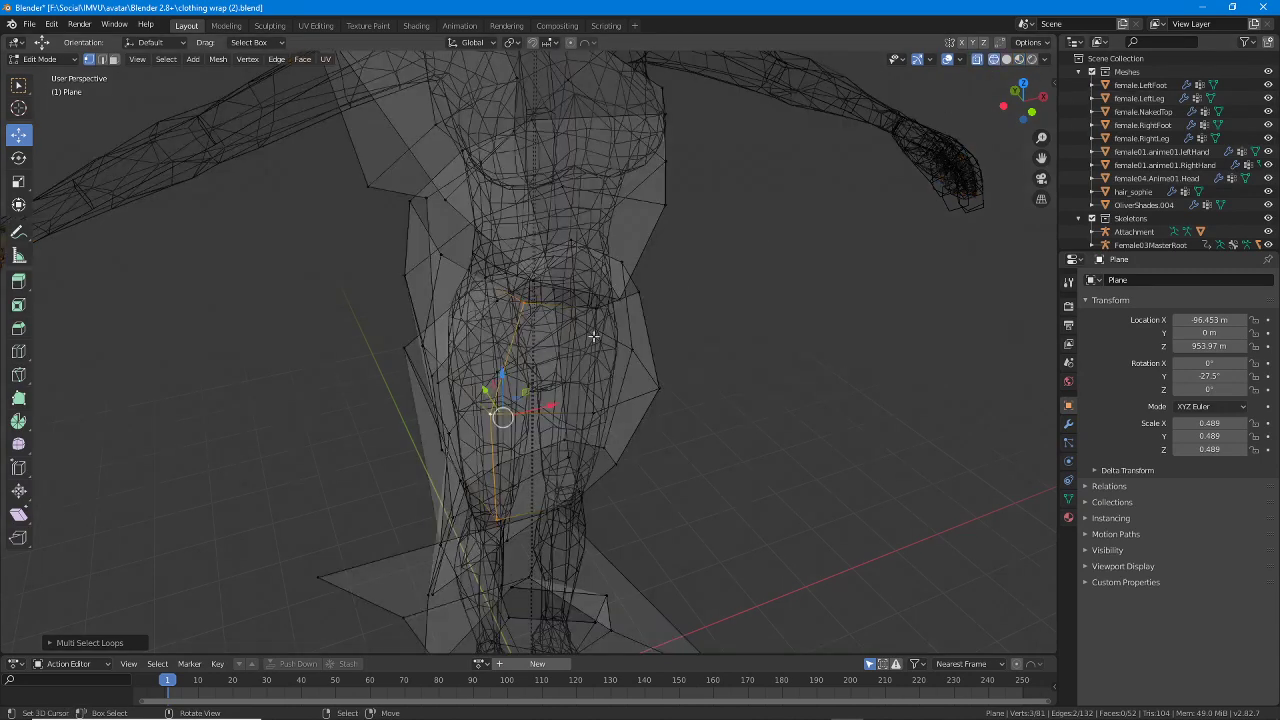
pyautogui.moveTo(517, 308); pyautogui.dragTo(526, 280, button='middle')
pyautogui.click(523, 267)
pyautogui.moveTo(485, 406); pyautogui.dragTo(483, 381, button='middle')
pyautogui.click(517, 241)
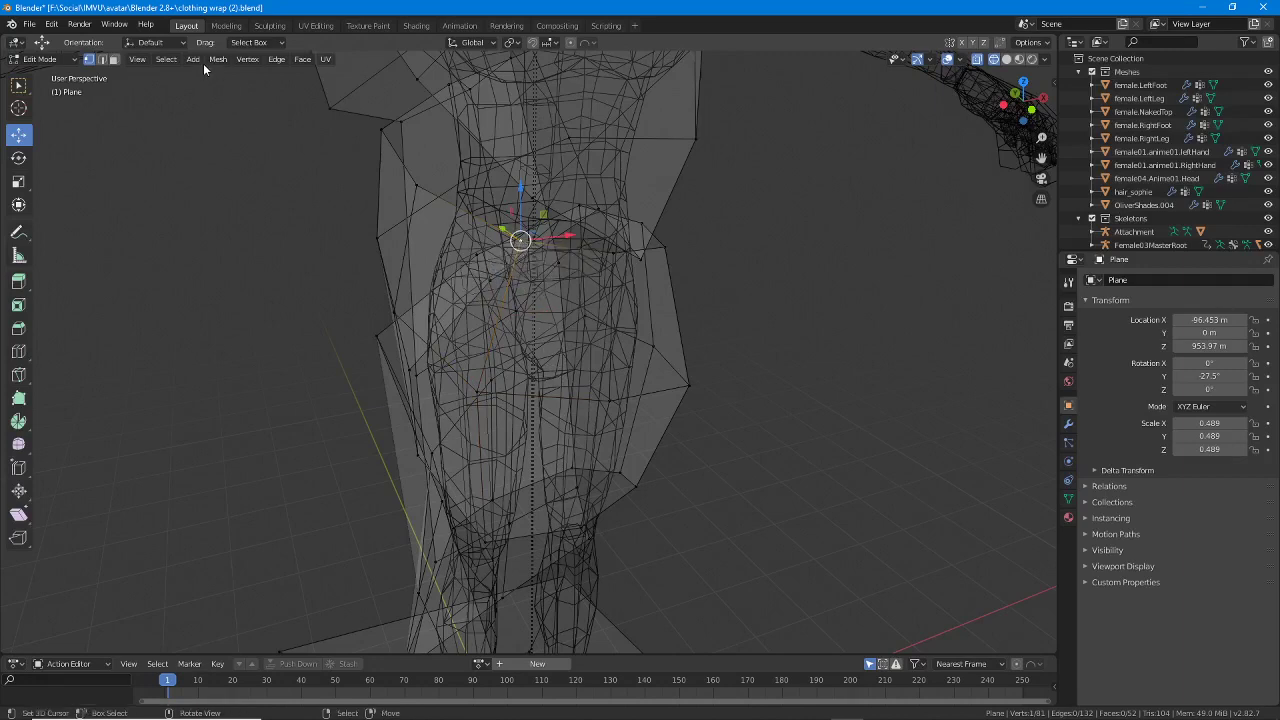
pyautogui.click(165, 58)
pyautogui.moveTo(193, 261)
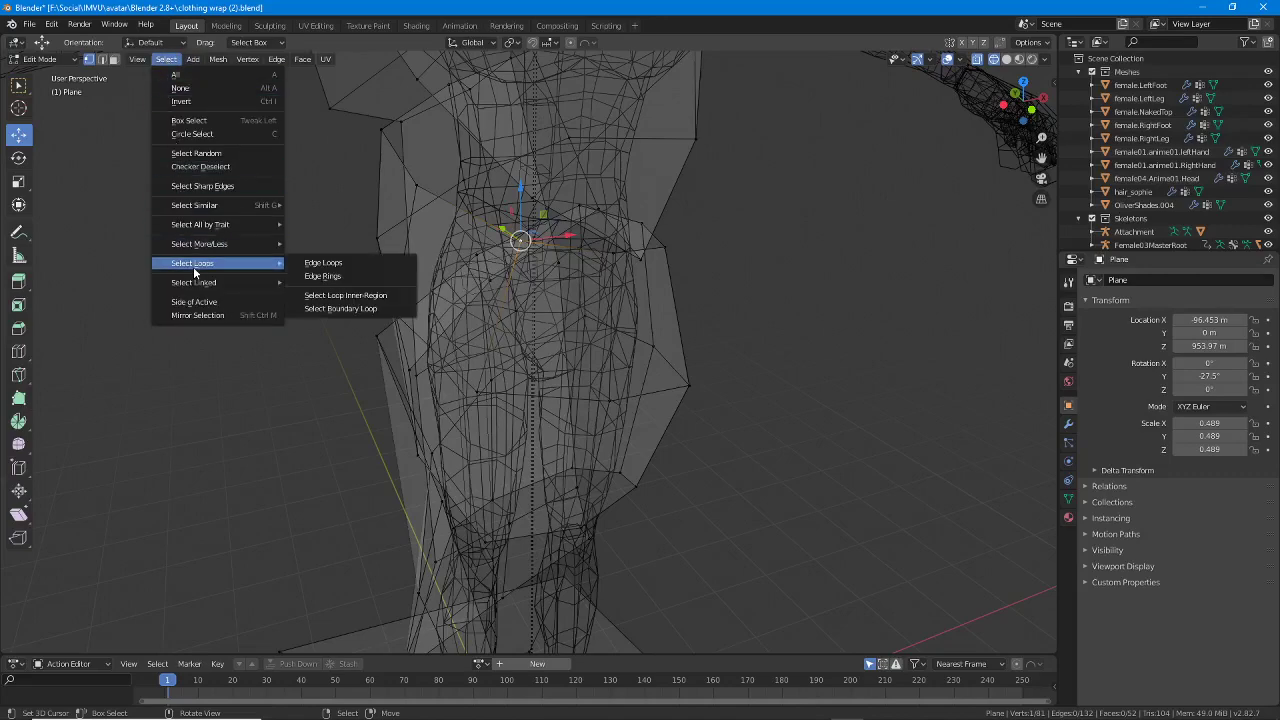
pyautogui.click(351, 261)
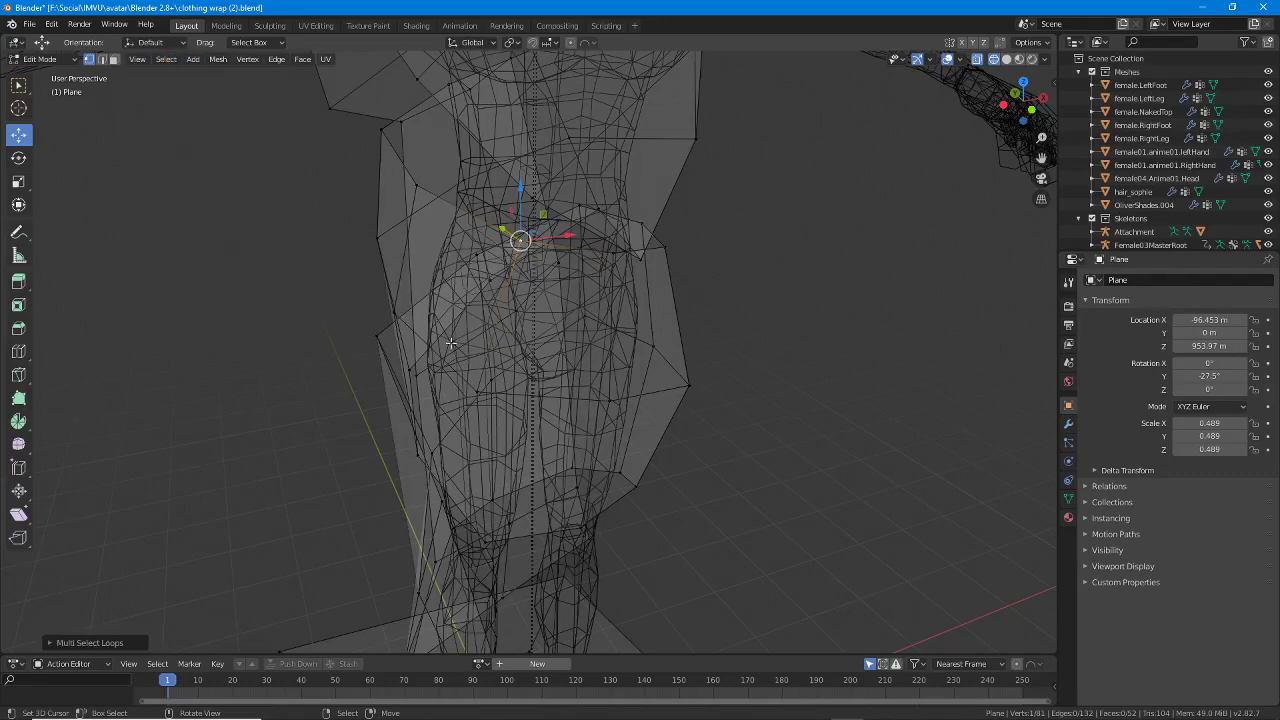
pyautogui.moveTo(564, 325)
pyautogui.mouseDown(button='middle')
pyautogui.moveTo(600, 327)
pyautogui.moveTo(545, 328)
pyautogui.mouseUp(button='middle')
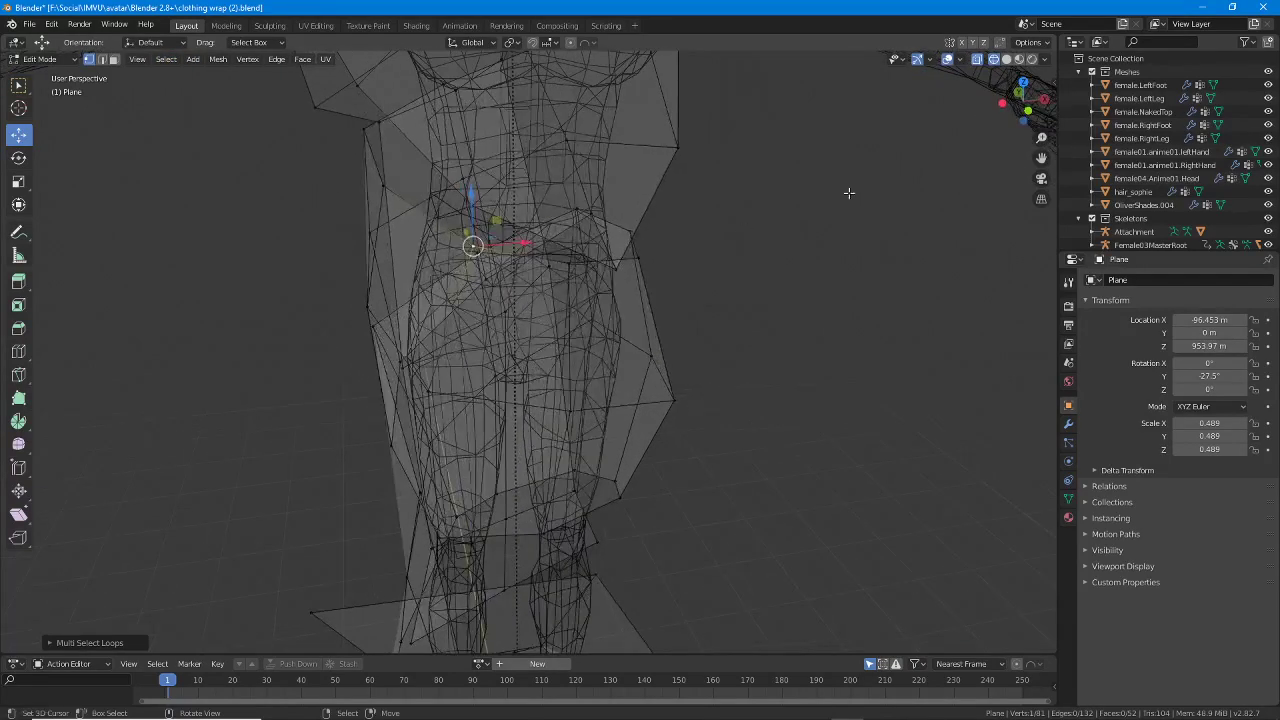
pyautogui.click(1006, 59)
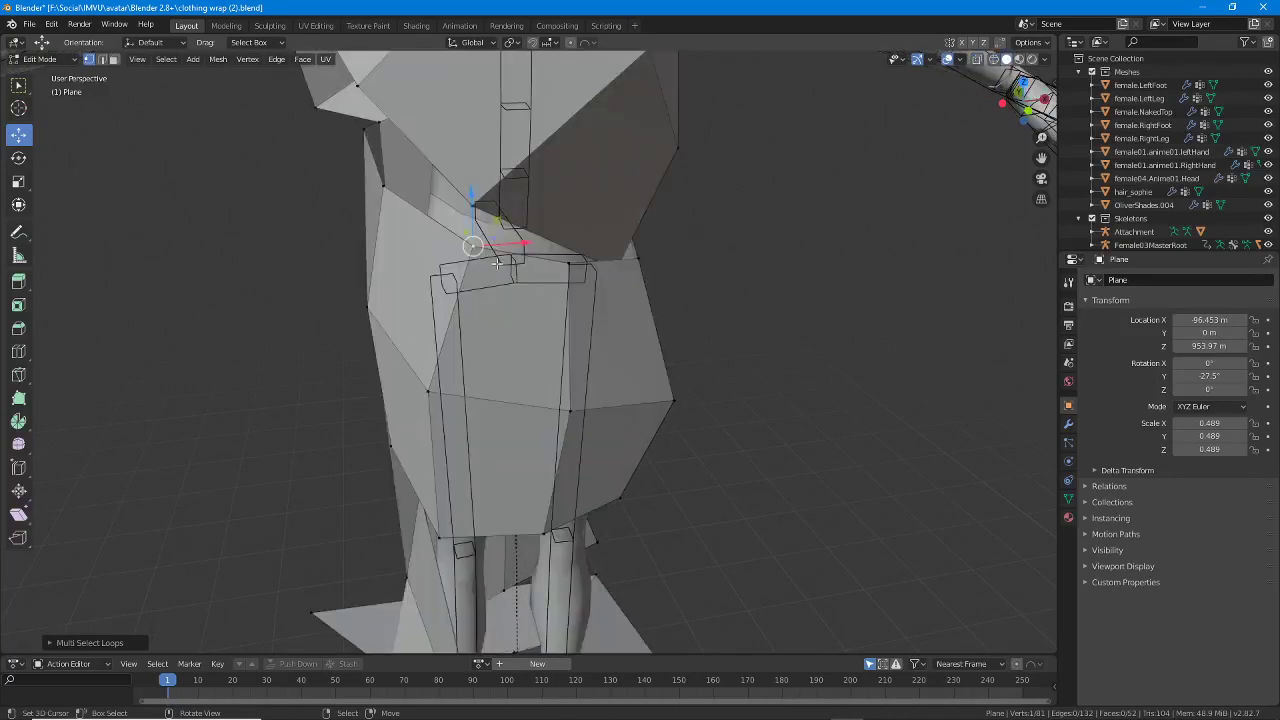
pyautogui.moveTo(382, 184)
pyautogui.mouseDown()
pyautogui.moveTo(526, 262)
pyautogui.moveTo(636, 262)
pyautogui.mouseUp()
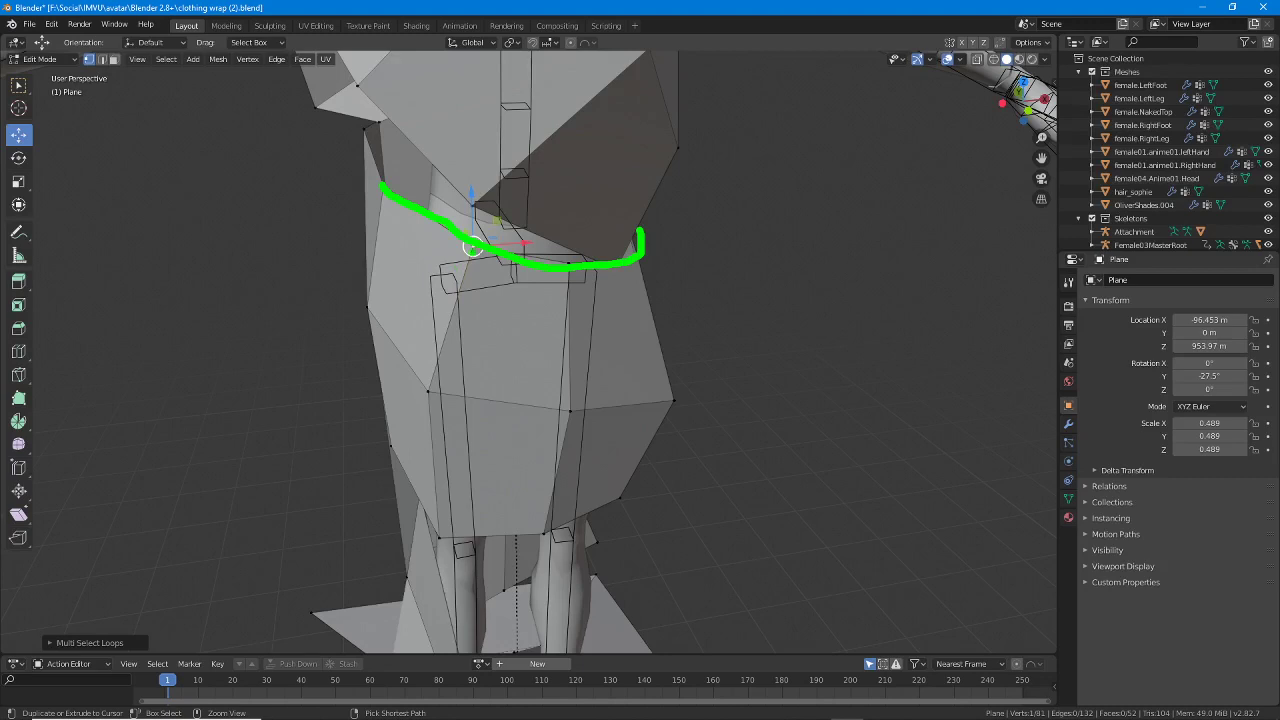
pyautogui.moveTo(458, 287); pyautogui.dragTo(428, 388)
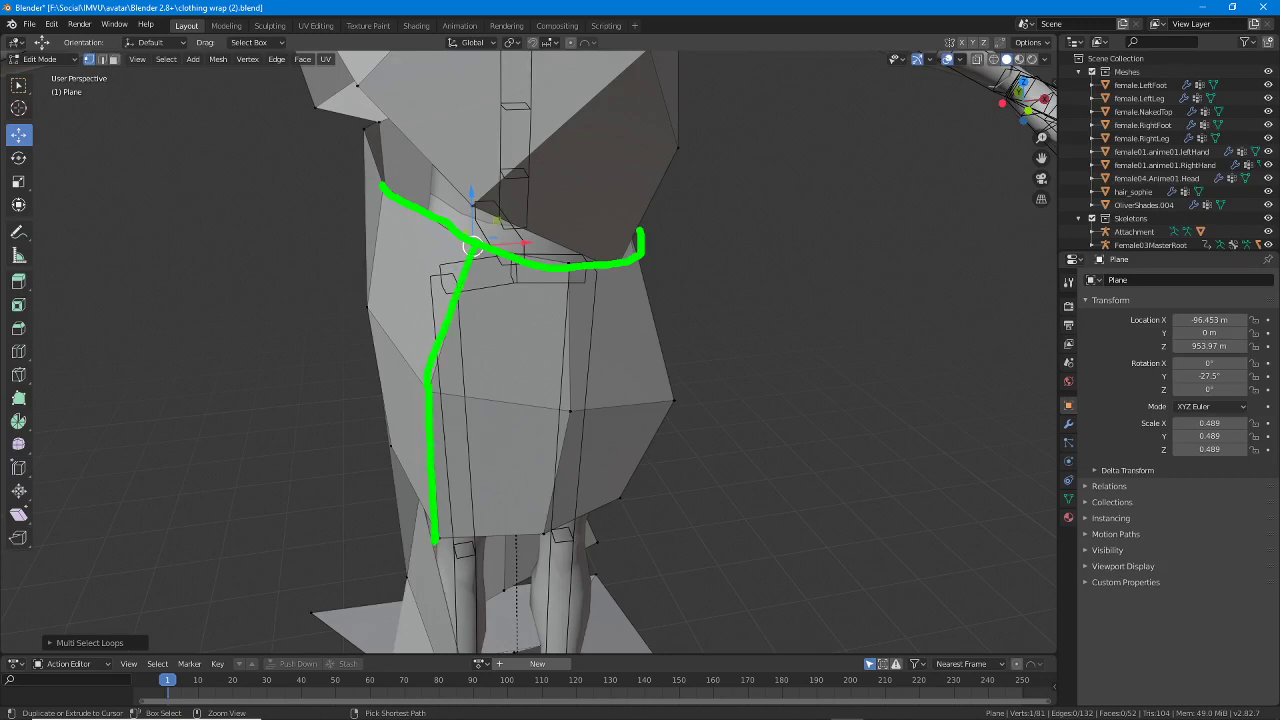
pyautogui.press('Escape')
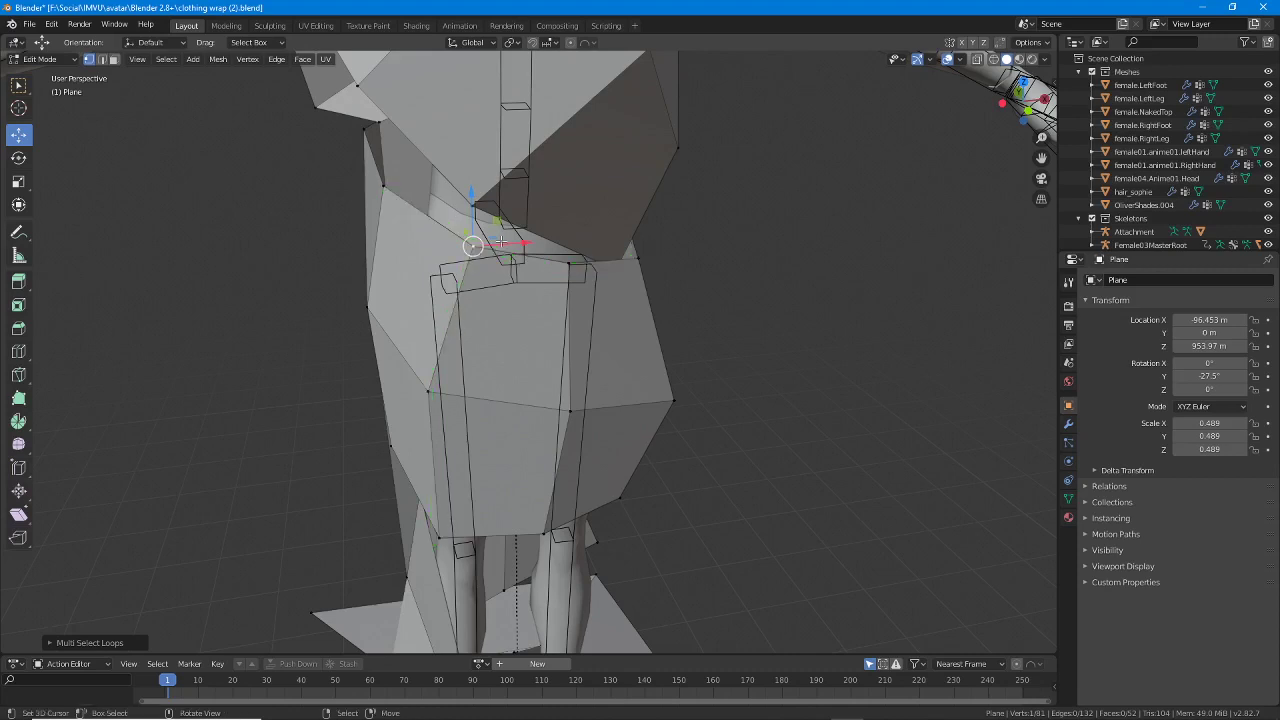
# Add the vertex below the waist vertex to the selection to pick their edge, and reselect only the waist vertex.
pyautogui.keyDown('shift'); pyautogui.click(432, 390); pyautogui.keyUp('shift')
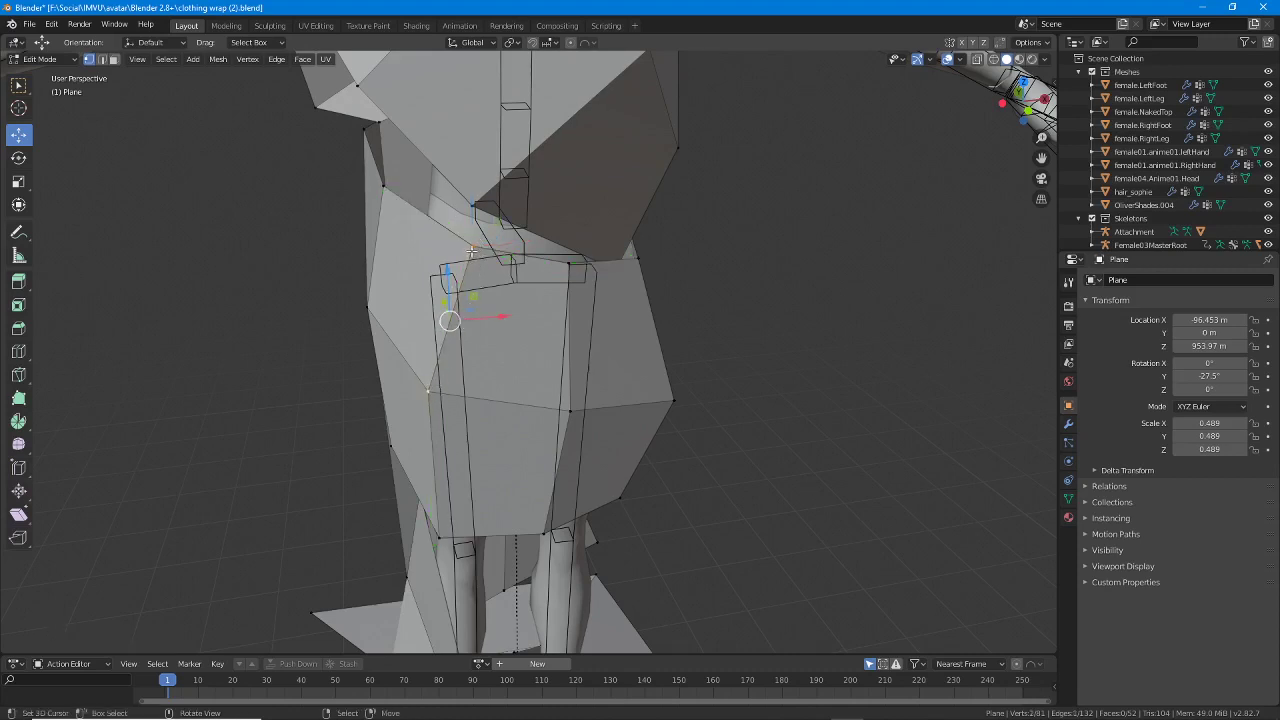
pyautogui.hotkey('ctrl', '2')
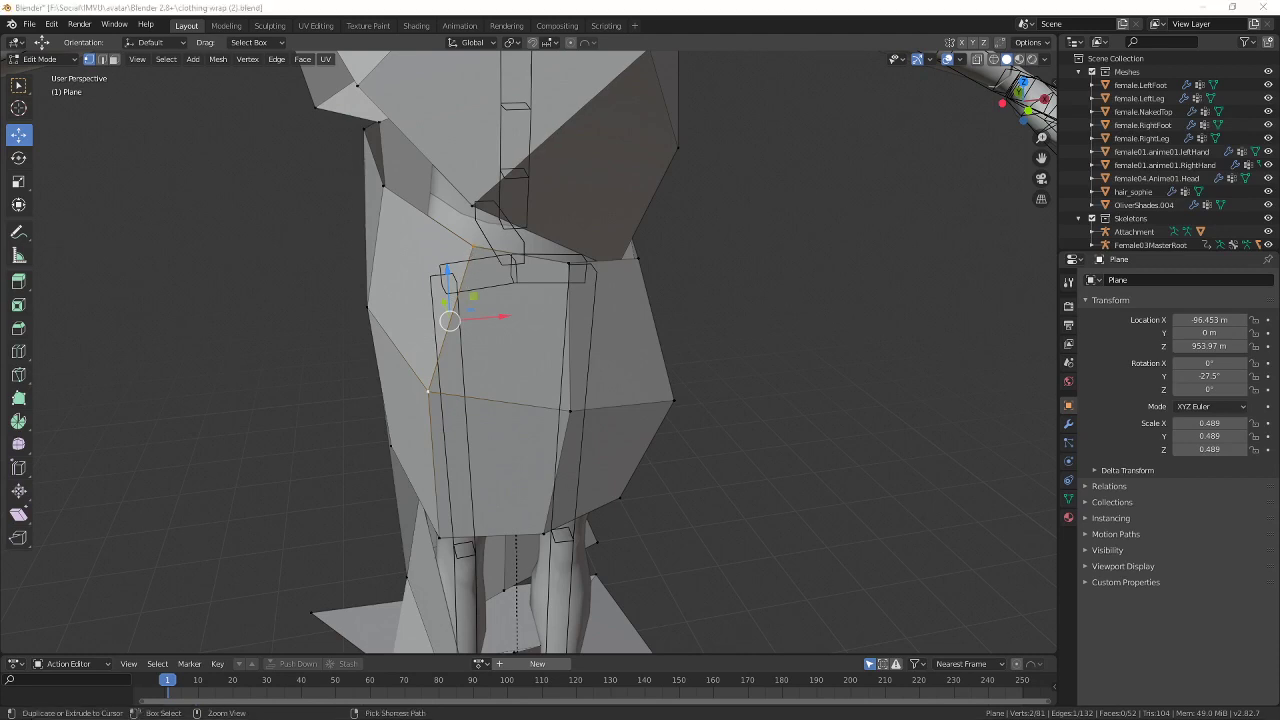
pyautogui.keyDown('ctrl'); pyautogui.moveTo(472, 245); pyautogui.dragTo(430, 384); pyautogui.keyUp('ctrl')
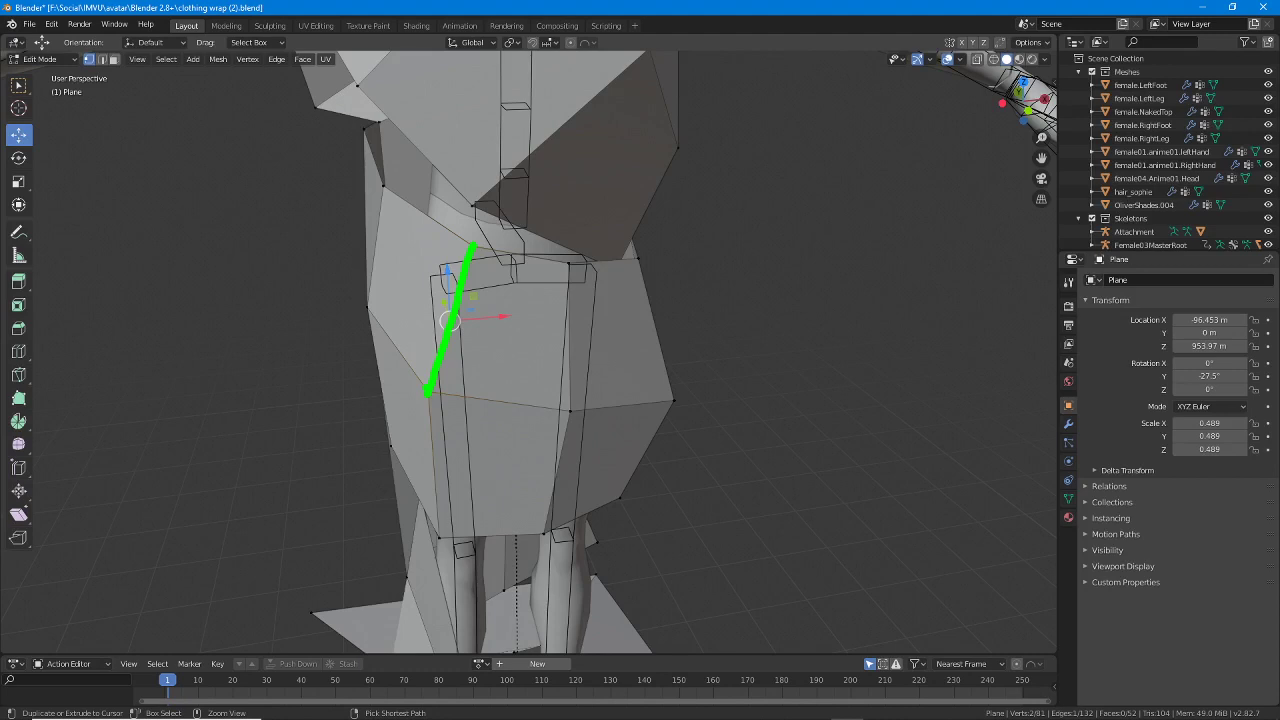
pyautogui.press('Escape')
pyautogui.hotkey('ctrl', '2')
pyautogui.keyDown('shift'); pyautogui.moveTo(474, 253); pyautogui.dragTo(449, 340); pyautogui.keyUp('shift')
pyautogui.keyDown('ctrl'); pyautogui.moveTo(433, 422); pyautogui.dragTo(435, 477); pyautogui.keyUp('ctrl')
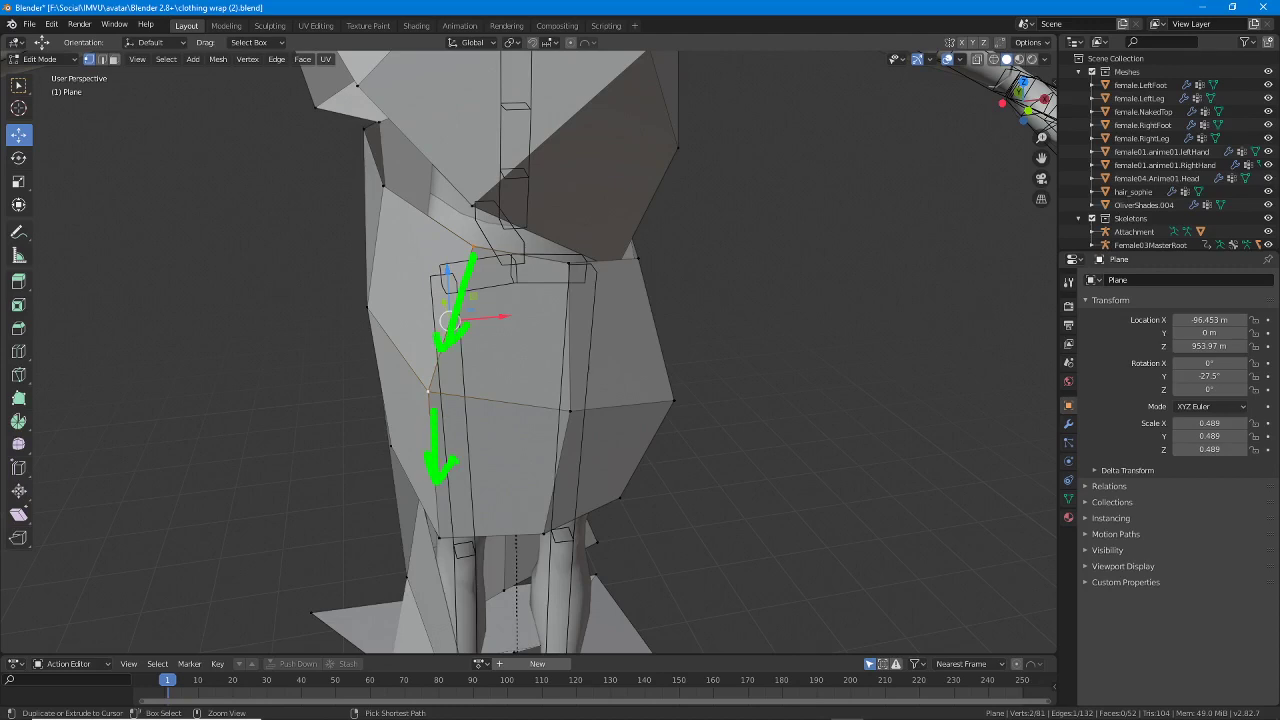
pyautogui.press('Escape')
pyautogui.rightClick(474, 247)
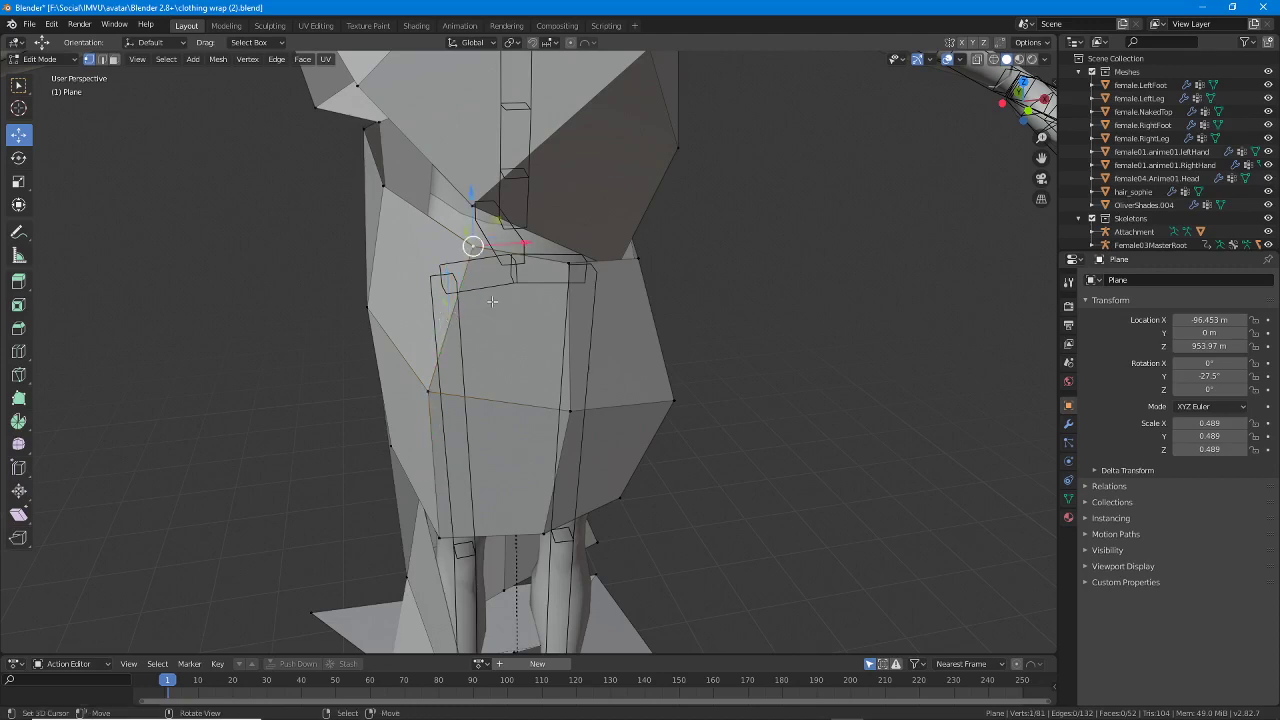
# Add the neighbouring waist vertex to the selection, extend it to edge loops, and switch to wireframe shading.
pyautogui.keyDown('shift'); pyautogui.rightClick(569, 264); pyautogui.keyUp('shift')
pyautogui.moveTo(597, 330); pyautogui.dragTo(542, 320, button='middle')
pyautogui.press('ctrl')
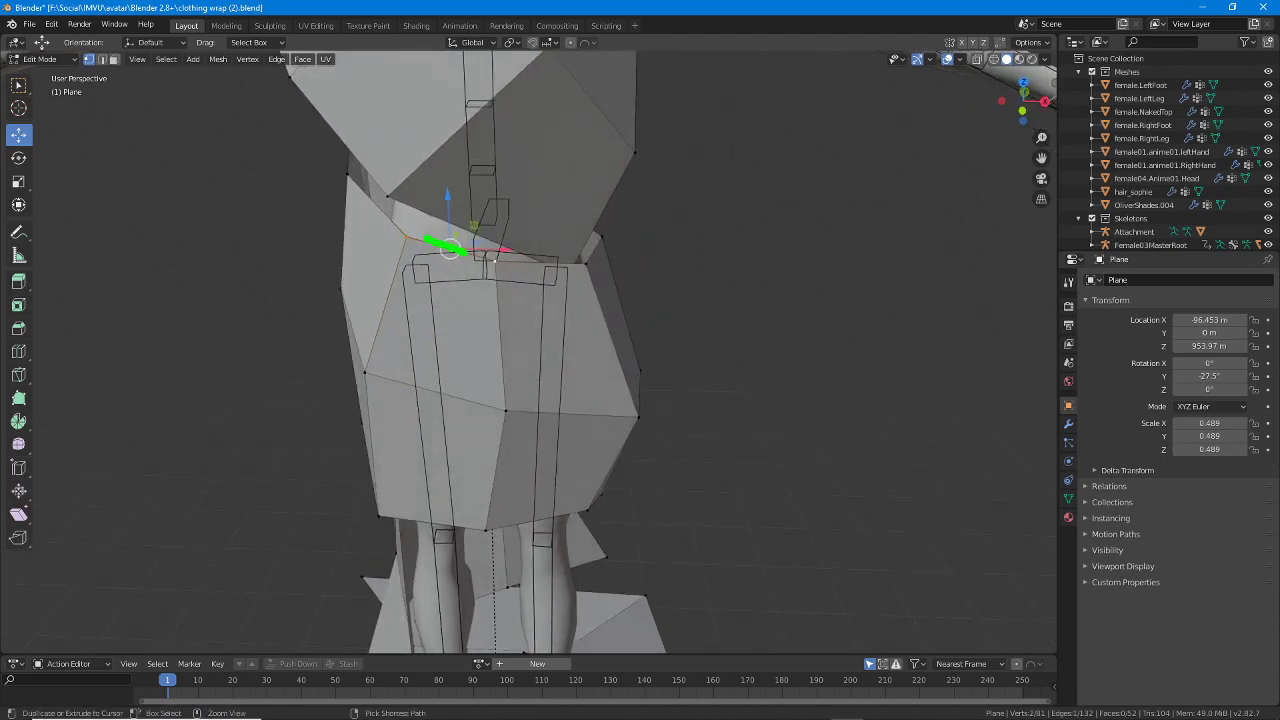
pyautogui.keyDown('ctrl'); pyautogui.moveTo(510, 258); pyautogui.dragTo(568, 259); pyautogui.keyUp('ctrl')
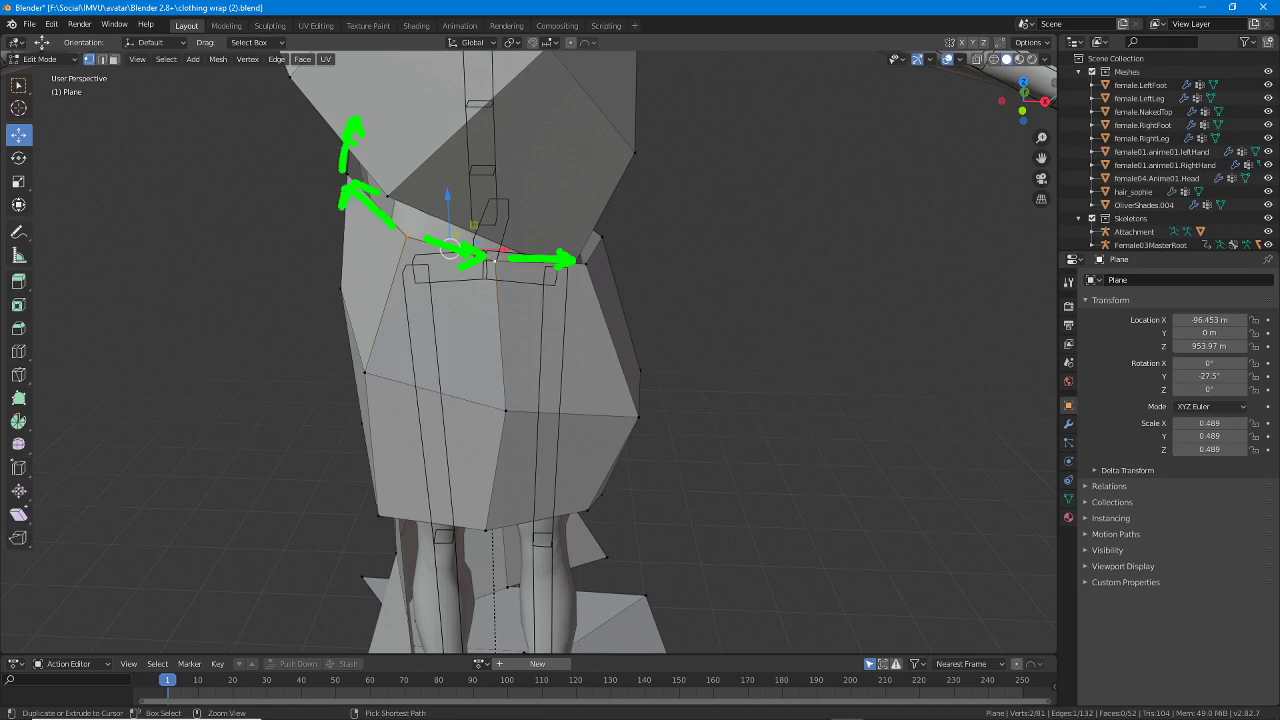
pyautogui.press('Escape')
pyautogui.click(218, 60)
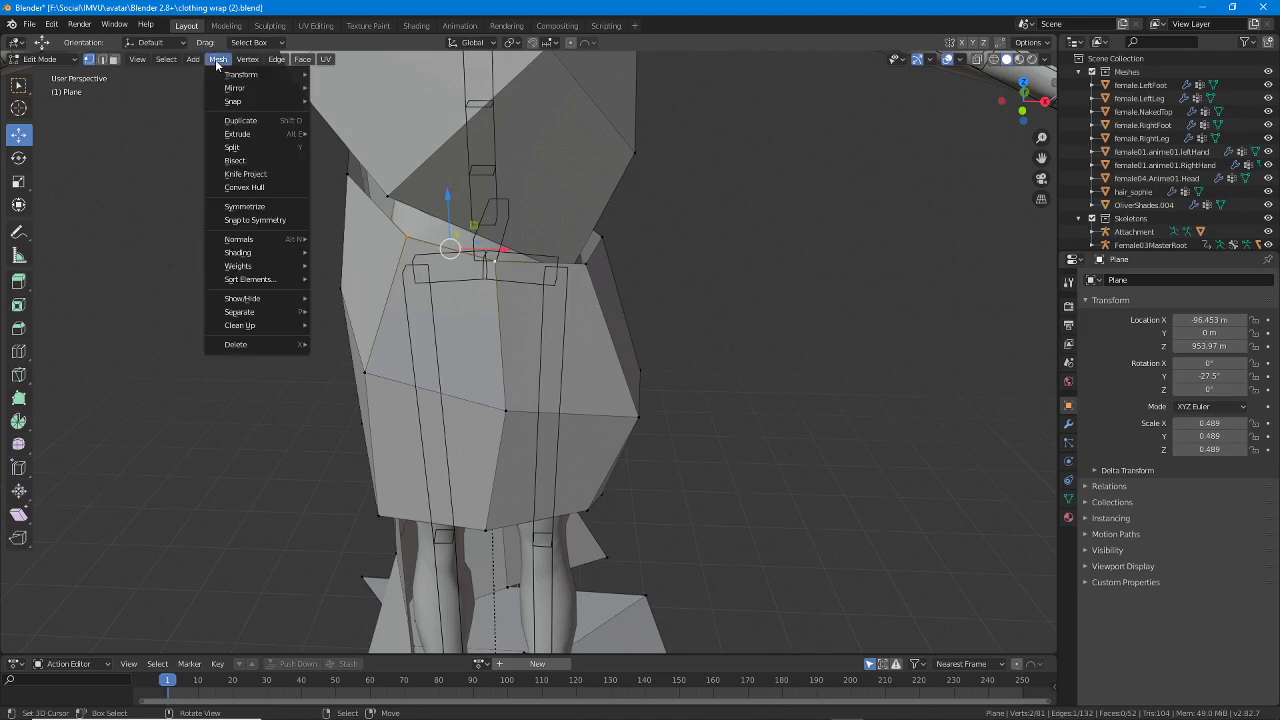
pyautogui.moveTo(197, 267)
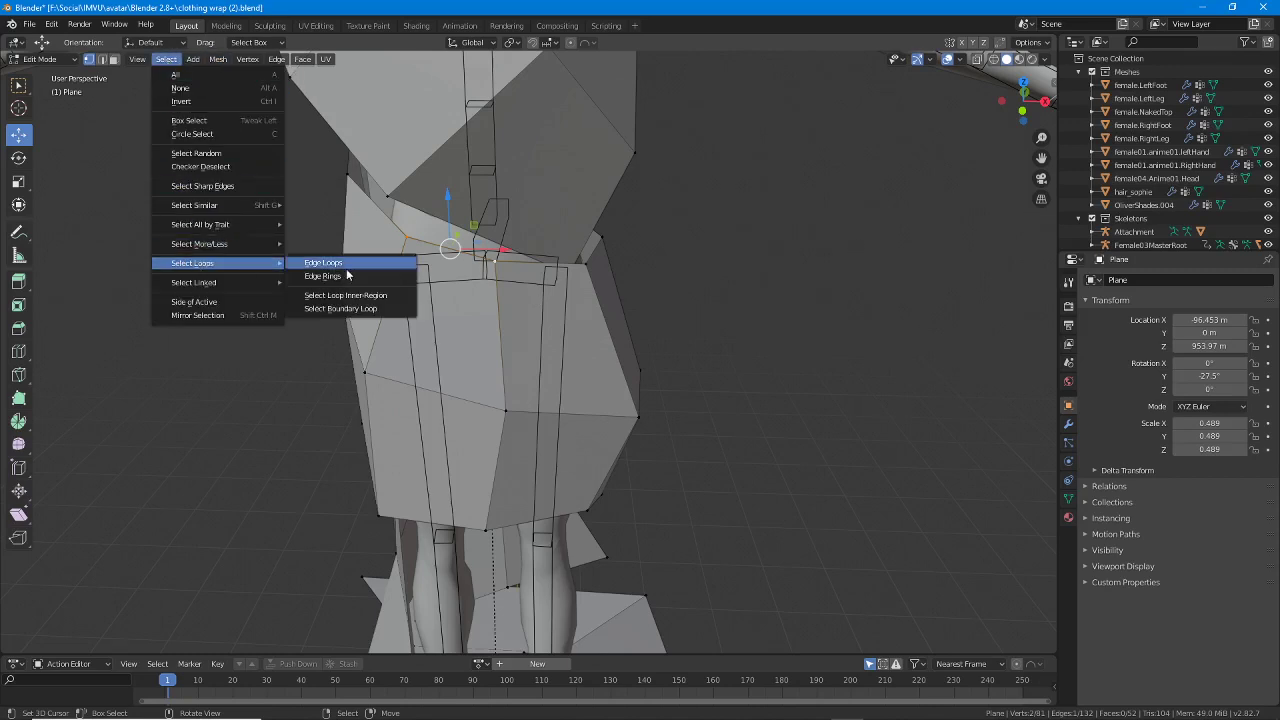
pyautogui.click(346, 265)
pyautogui.click(993, 59)
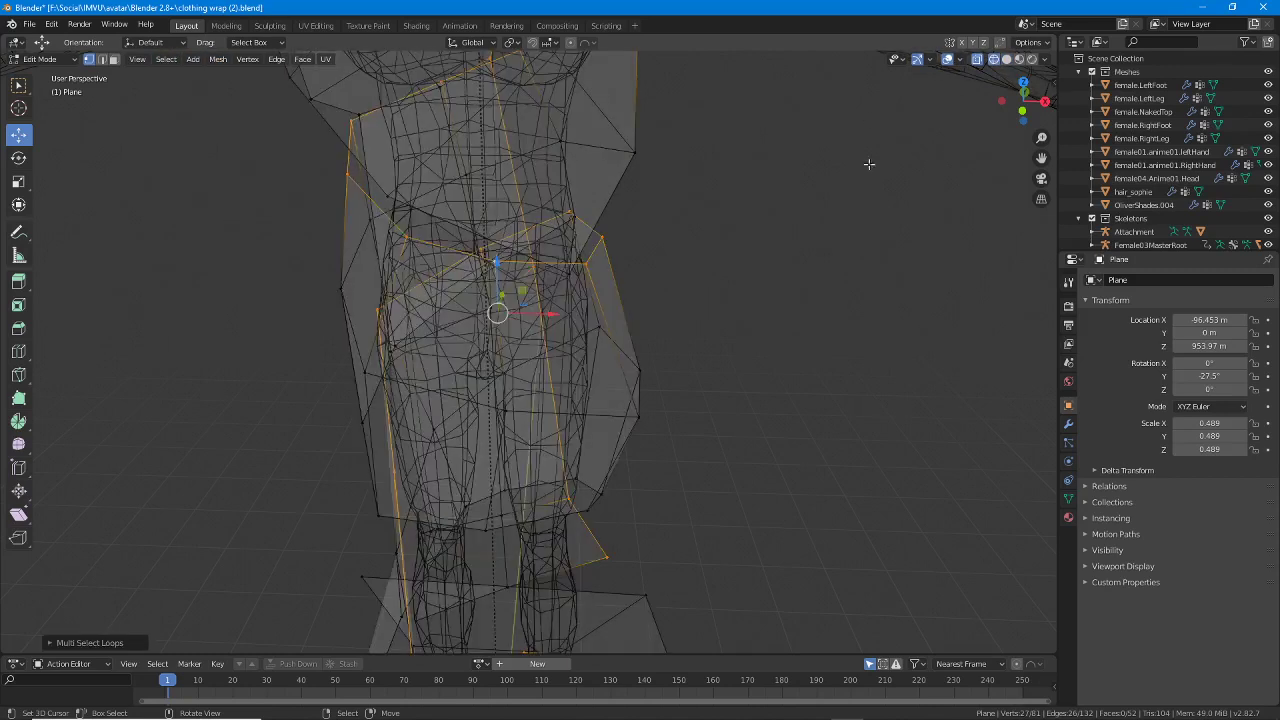
# Select a single waist vertex and the vertex below it in wireframe, and try extending the pair to an edge loop.
pyautogui.moveTo(579, 340); pyautogui.dragTo(475, 341, button='middle')
pyautogui.rightClick(464, 178)
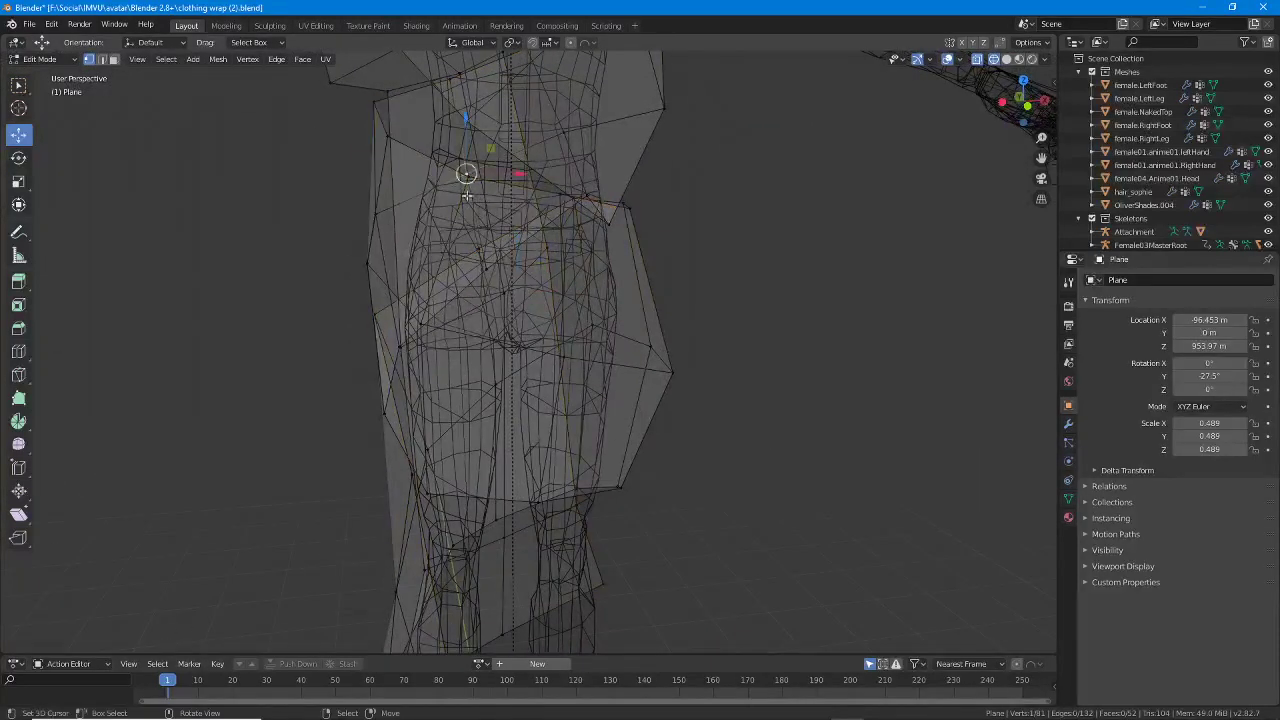
pyautogui.keyDown('shift'); pyautogui.rightClick(422, 316); pyautogui.keyUp('shift')
pyautogui.click(163, 60)
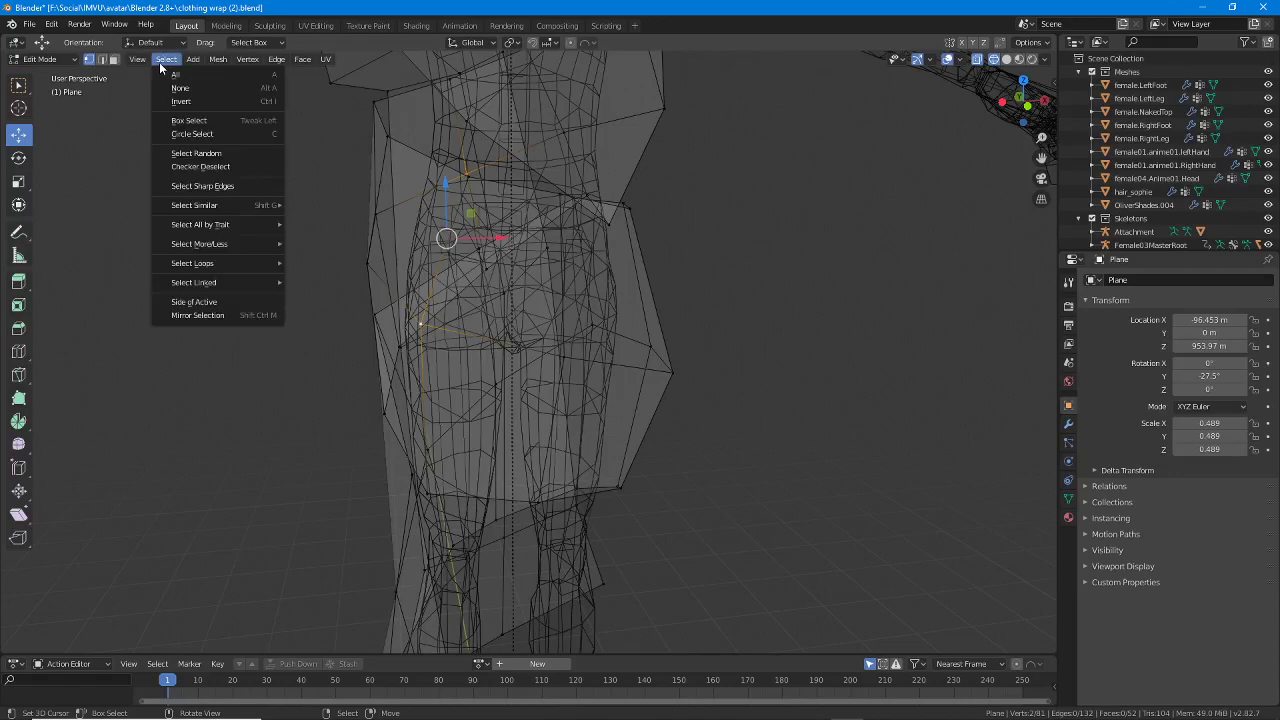
pyautogui.moveTo(253, 262)
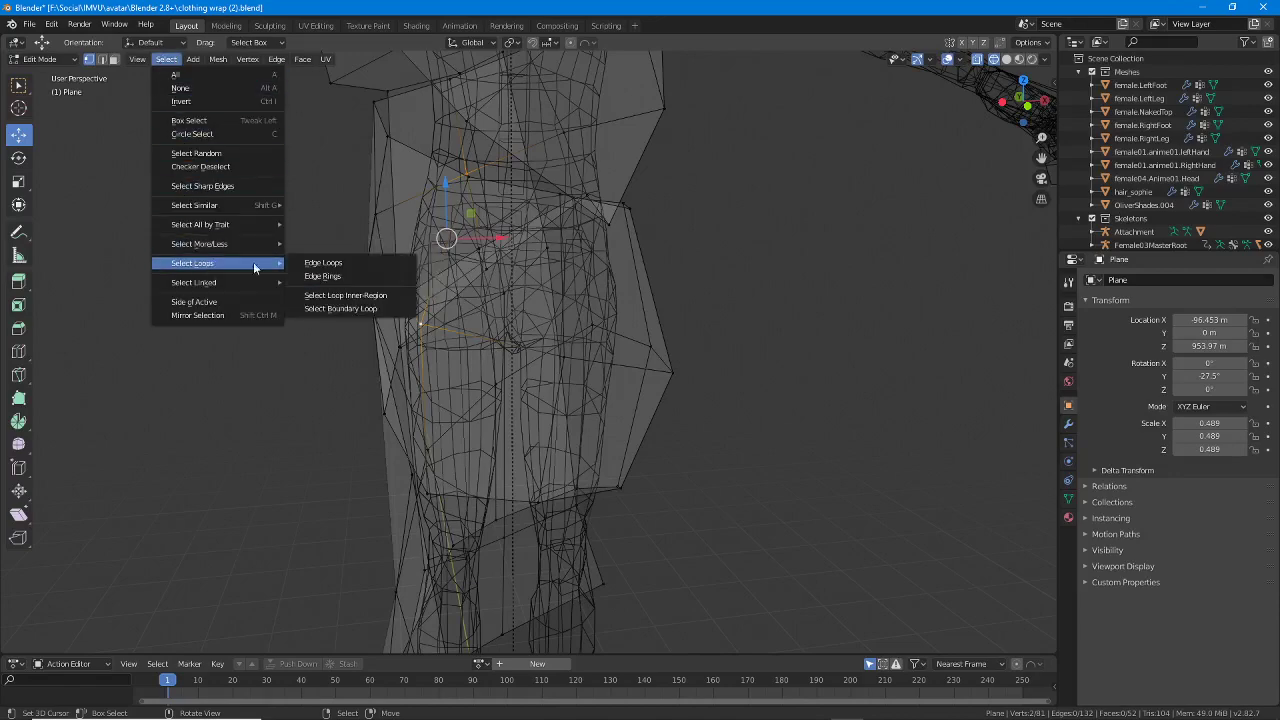
pyautogui.click(323, 262)
# Extend the selected waist and hip vertices to their vertical edge loop, and return to solid shading.
pyautogui.moveTo(458, 292); pyautogui.dragTo(468, 330, button='middle')
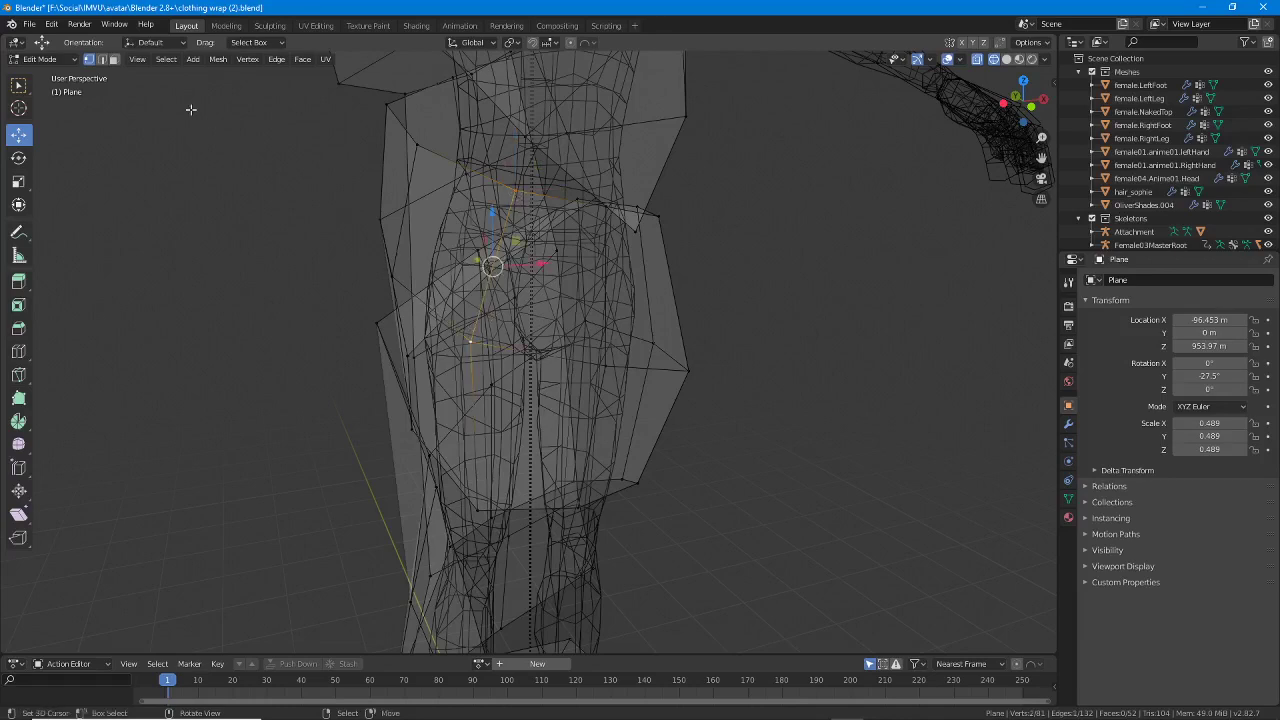
pyautogui.click(166, 59)
pyautogui.moveTo(191, 270)
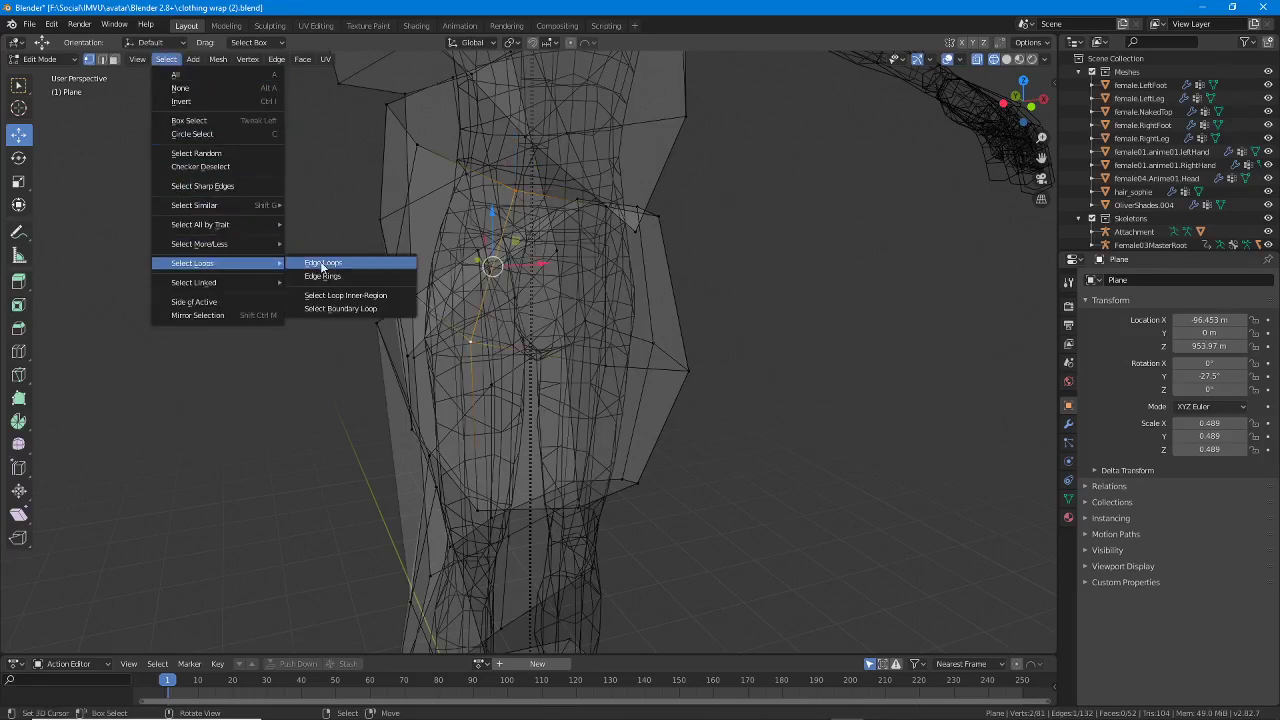
pyautogui.click(318, 264)
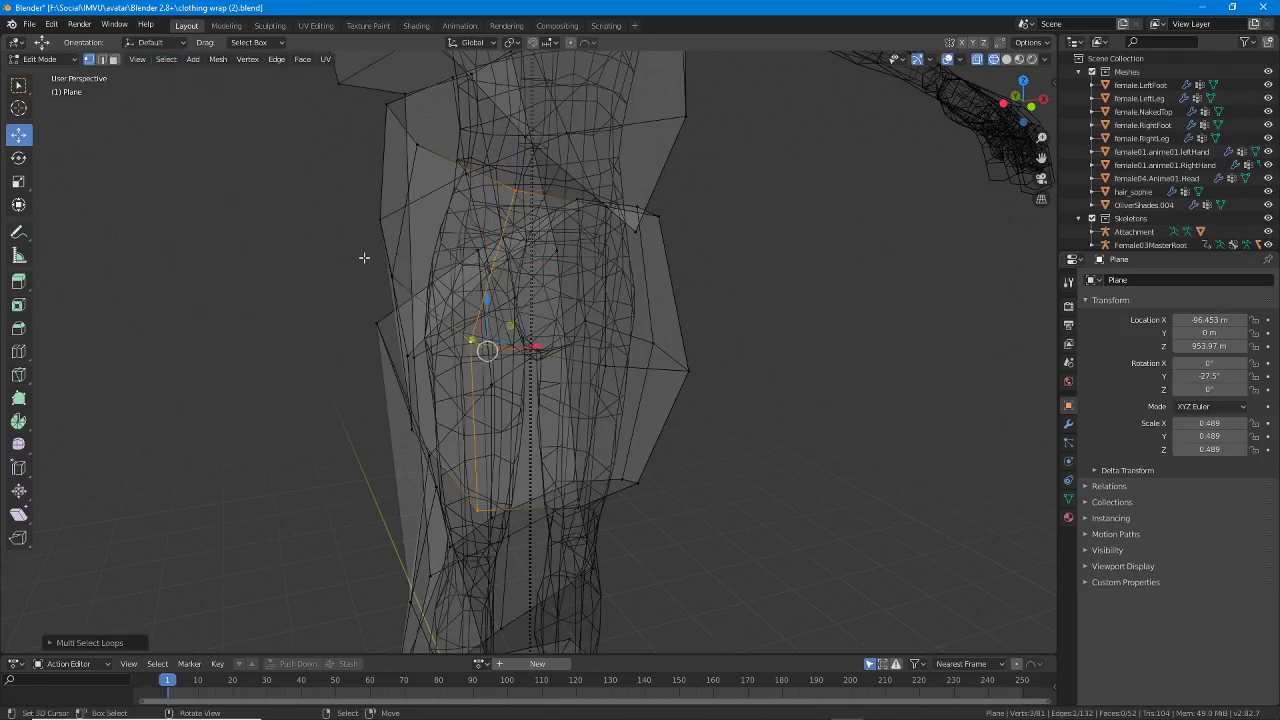
pyautogui.click(1006, 58)
pyautogui.moveTo(596, 359); pyautogui.dragTo(562, 351, button='middle')
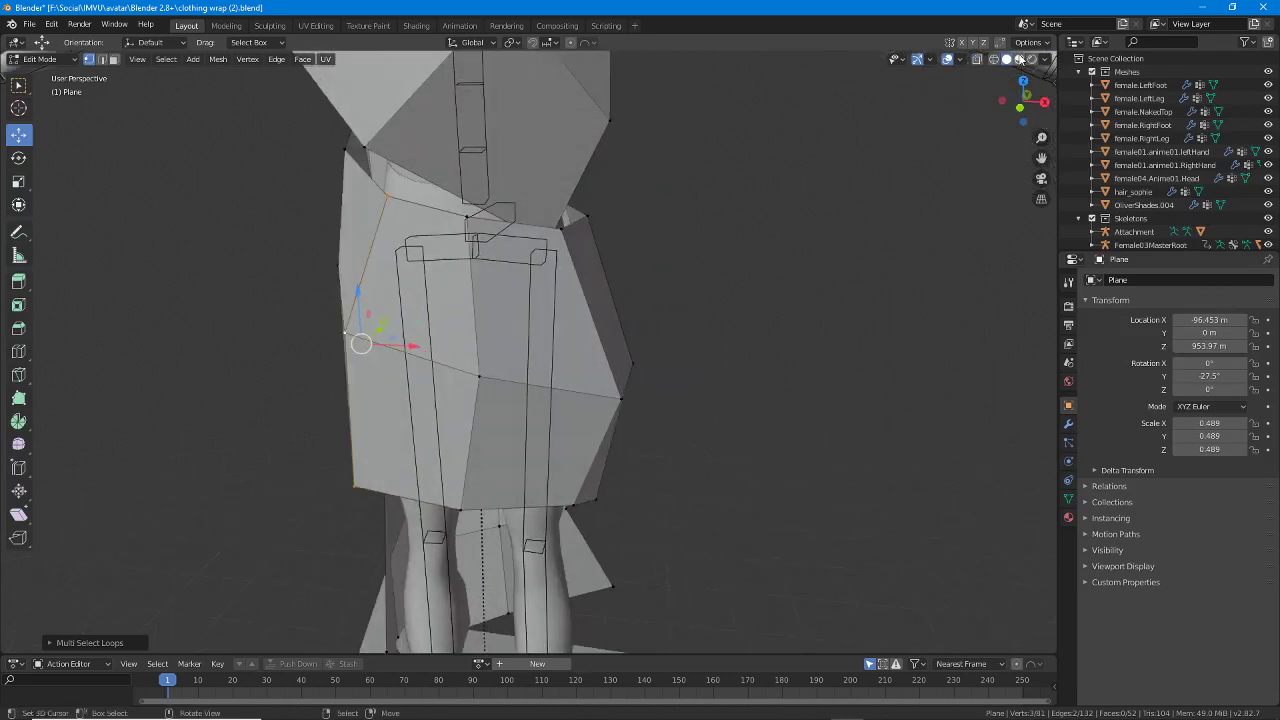
# Switch to material preview shading and rotate the selected vertical loop freely with the Transform tool.
pyautogui.click(1019, 58)
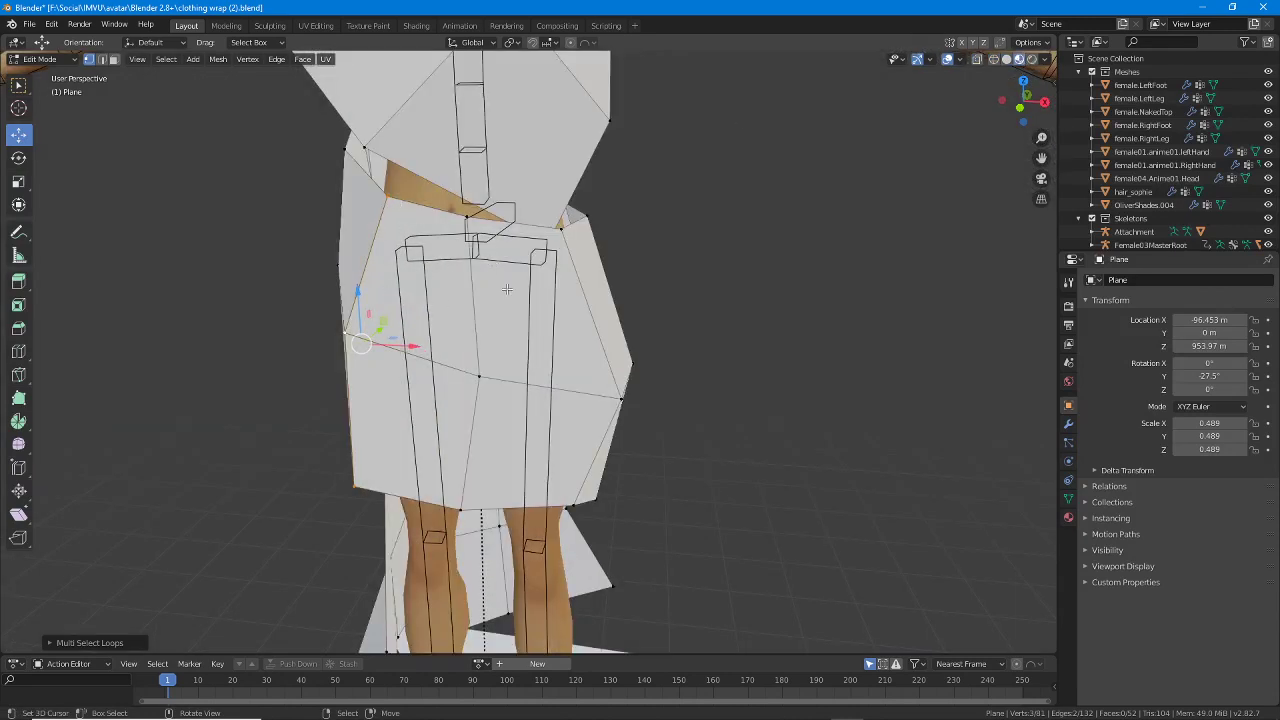
pyautogui.moveTo(482, 367); pyautogui.dragTo(248, 296, button='middle')
pyautogui.click(18, 204)
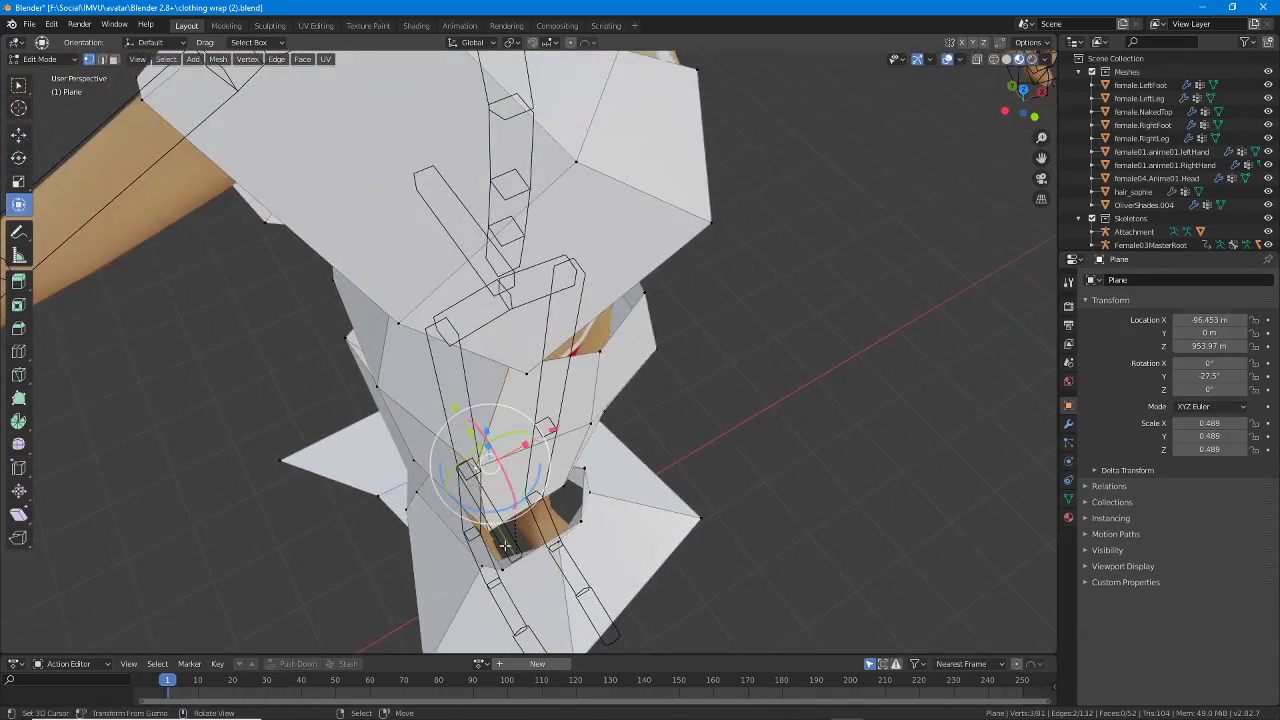
pyautogui.moveTo(486, 518); pyautogui.dragTo(449, 489)
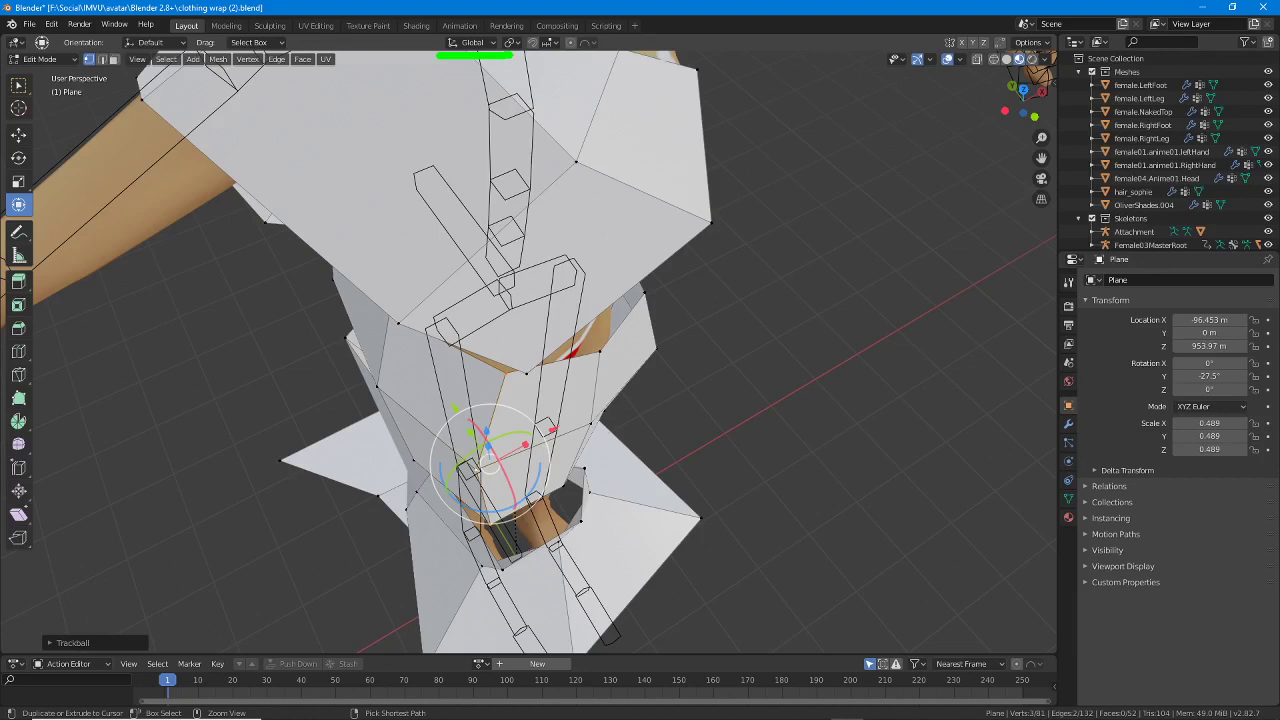
# Set the transform orientation to Local and examine the gizmo's axes on the hip wrap's selected loop.
pyautogui.click(472, 42)
pyautogui.click(436, 98)
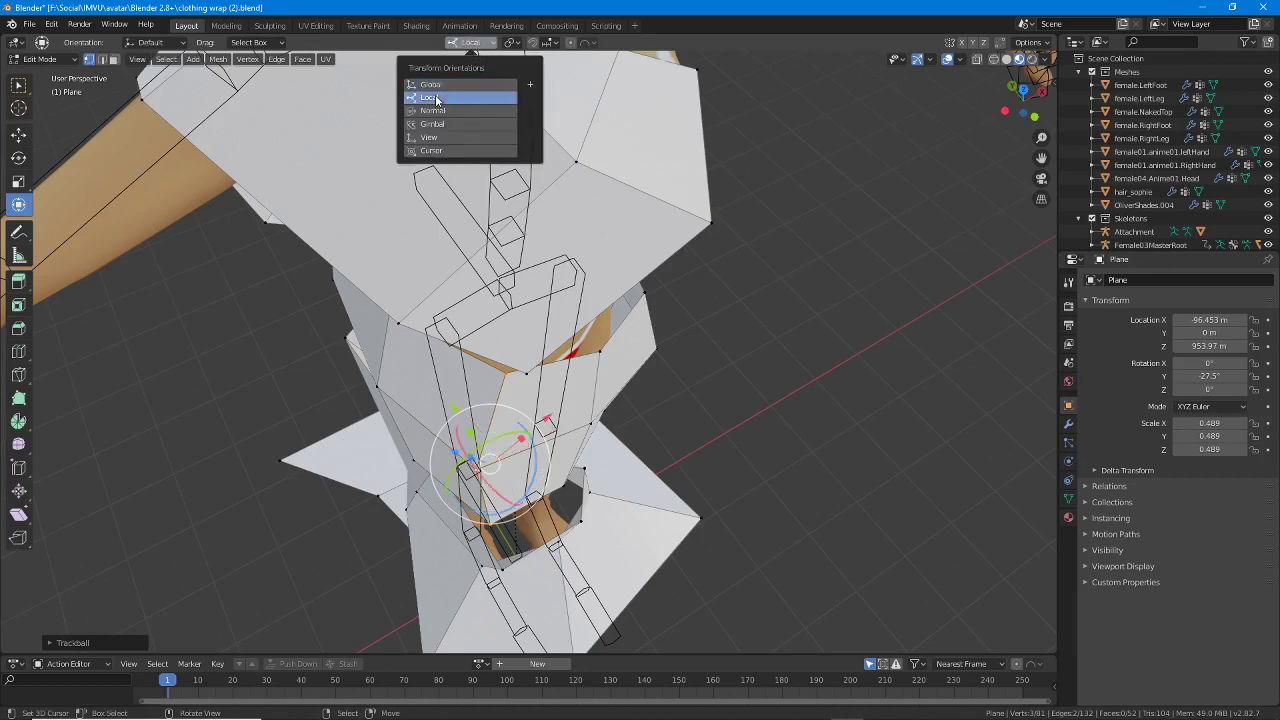
pyautogui.moveTo(520, 462); pyautogui.dragTo(497, 372, button='middle')
pyautogui.scroll(4, 471, 357)
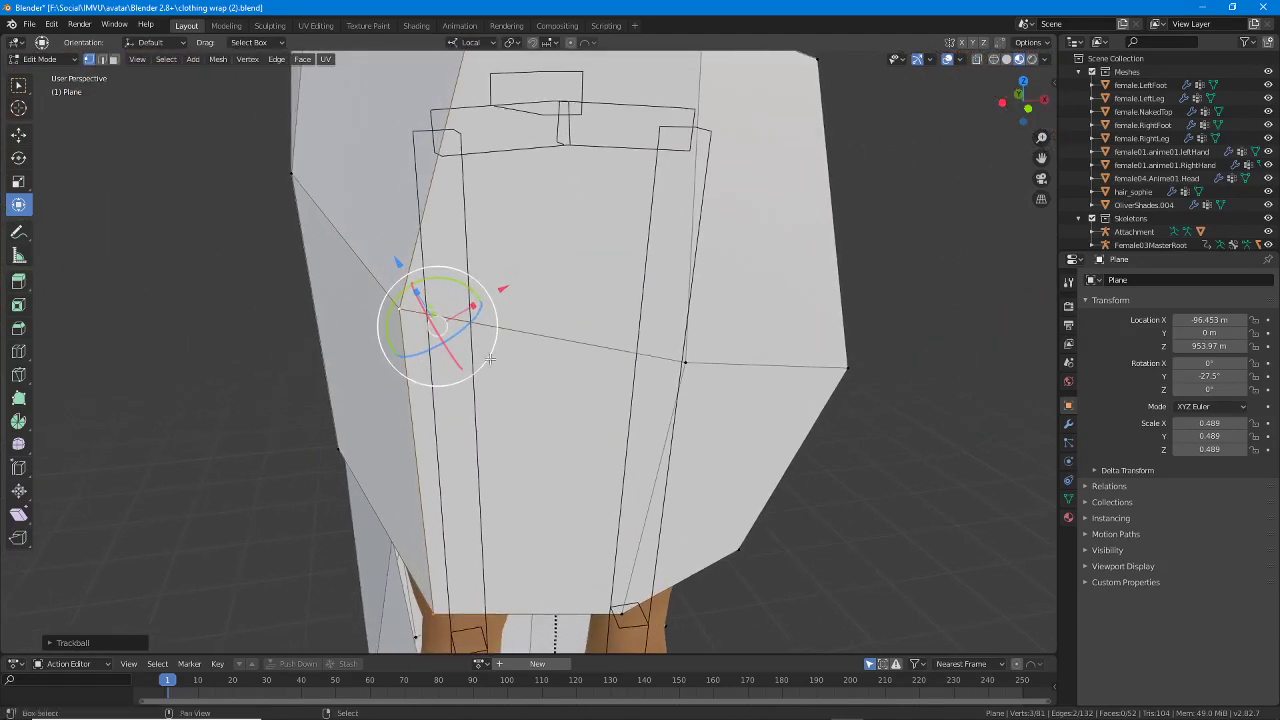
pyautogui.keyDown('shift'); pyautogui.moveTo(670, 240); pyautogui.dragTo(512, 188, button='middle'); pyautogui.keyUp('shift')
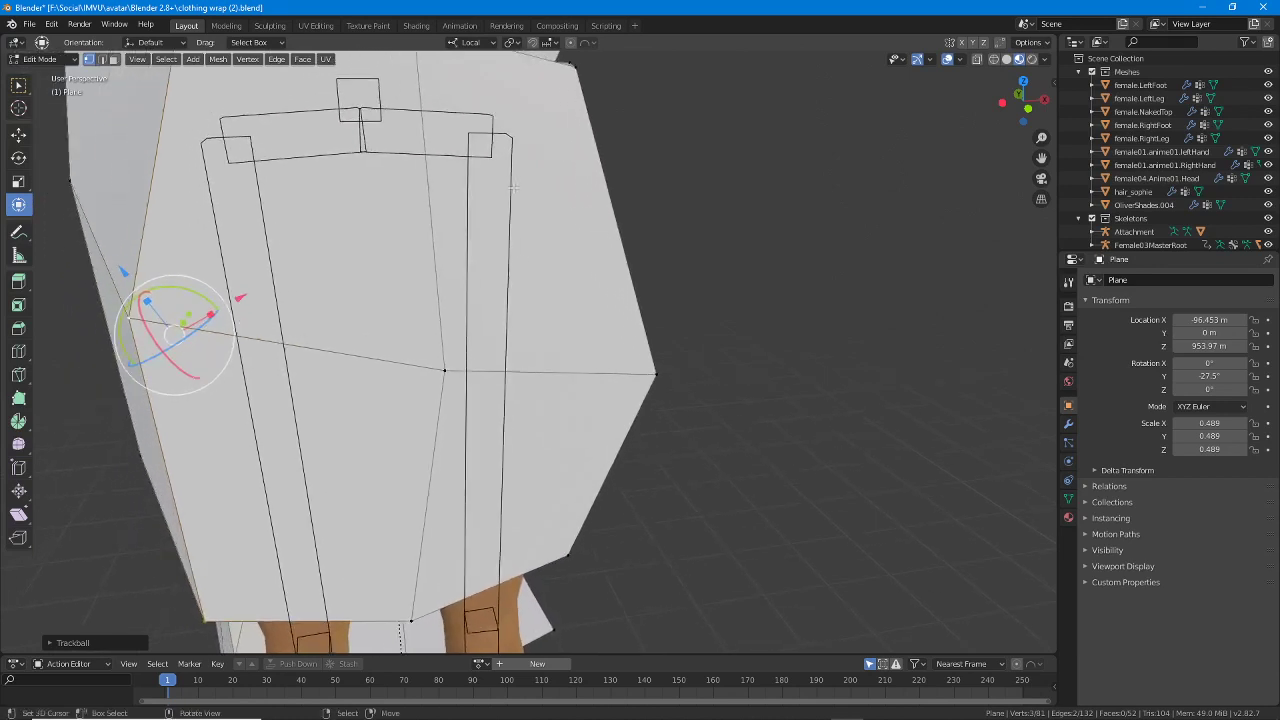
# Compare the gizmo in the Global, Local and Normal transform orientations, finishing with Local.
pyautogui.click(470, 42)
pyautogui.click(454, 87)
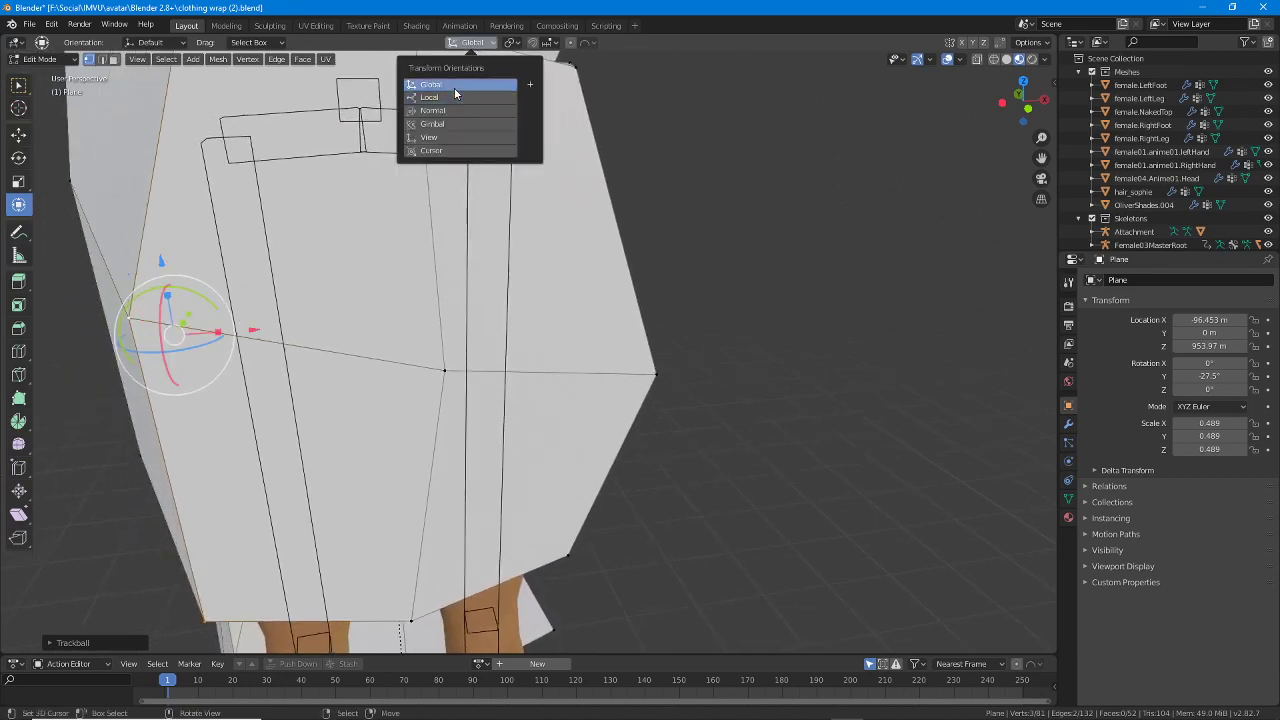
pyautogui.click(450, 96)
pyautogui.click(448, 110)
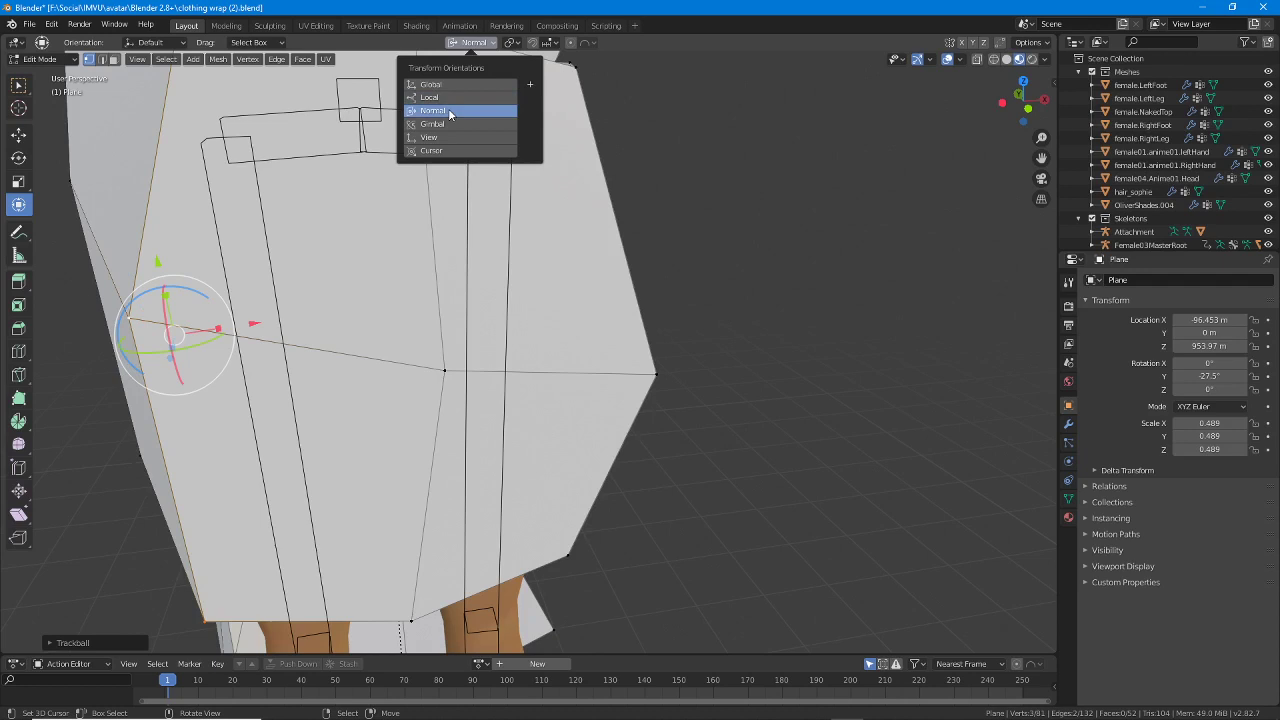
pyautogui.click(448, 98)
pyautogui.click(446, 85)
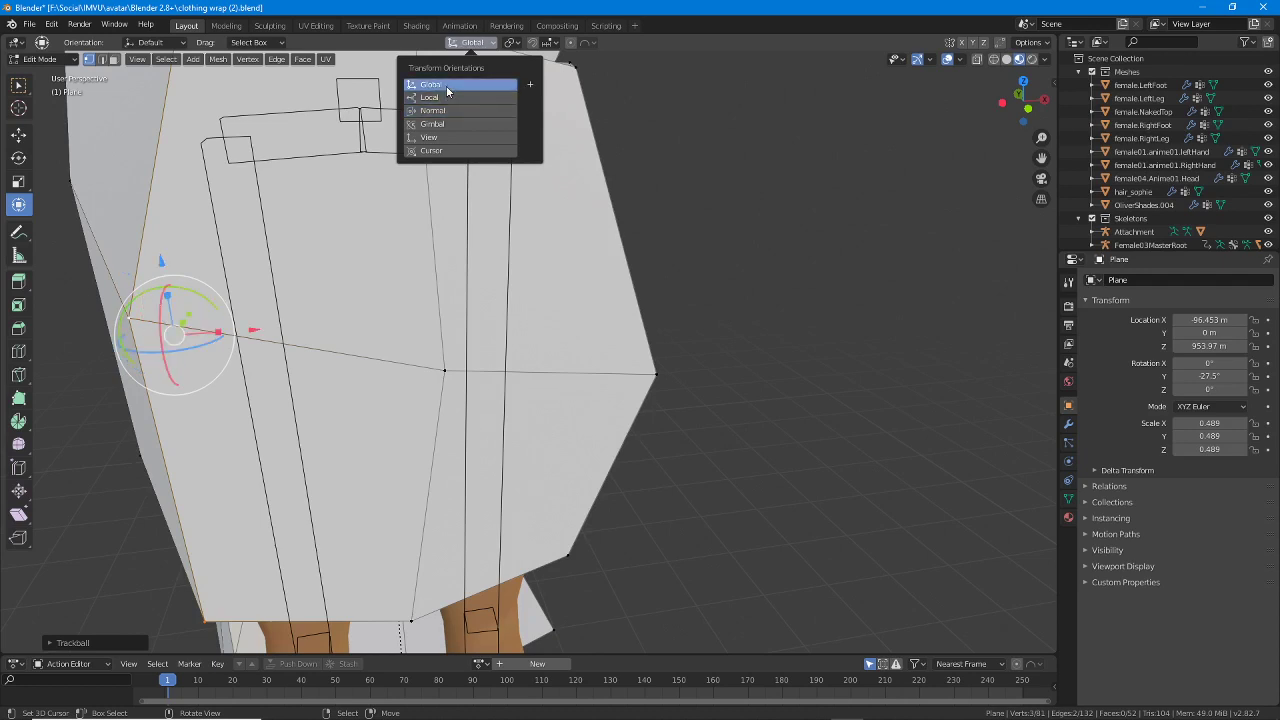
pyautogui.click(448, 97)
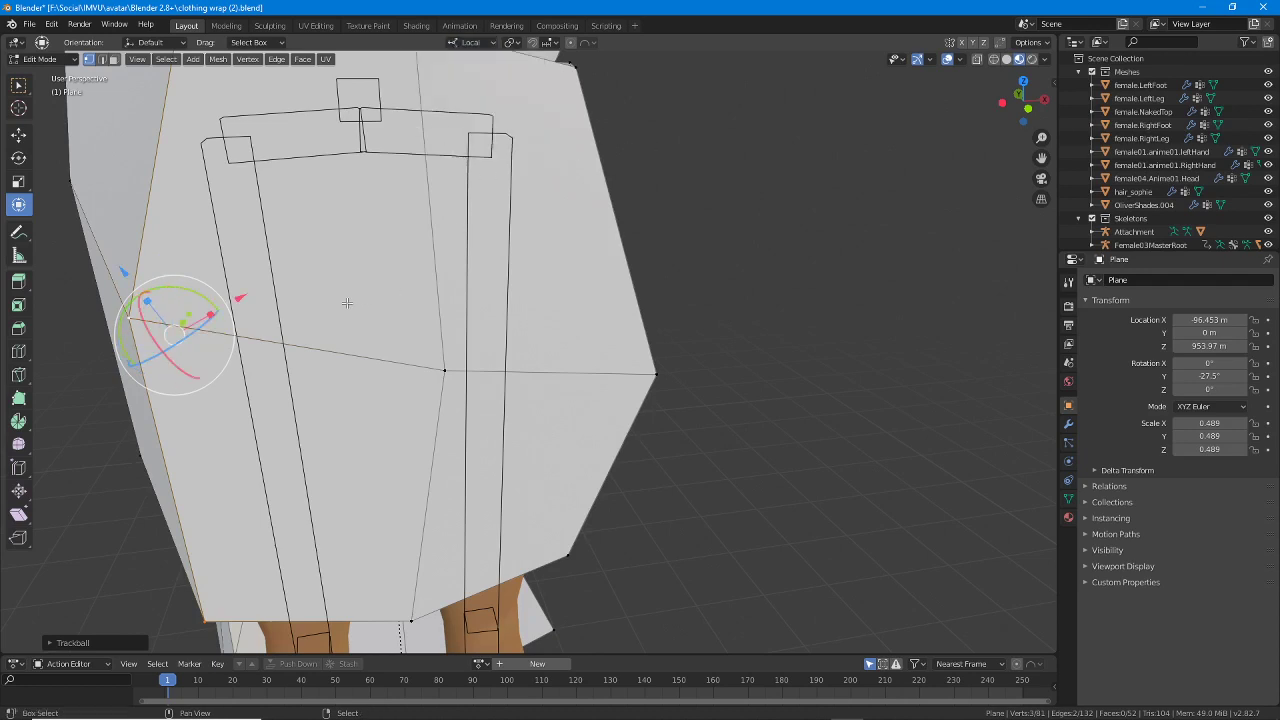
# Rotate the selected vertical loop around its local Z axis and fine-tune its tilt.
pyautogui.moveTo(346, 297); pyautogui.dragTo(438, 454, button='middle')
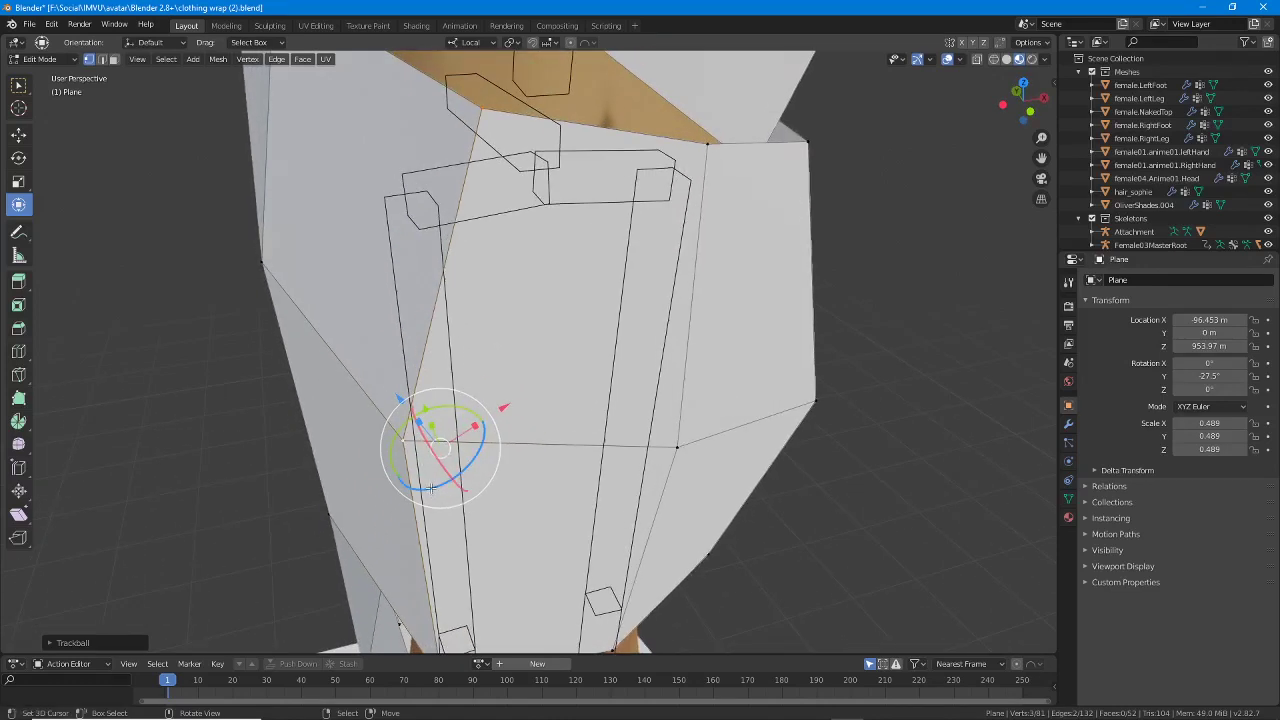
pyautogui.moveTo(442, 496); pyautogui.dragTo(432, 488)
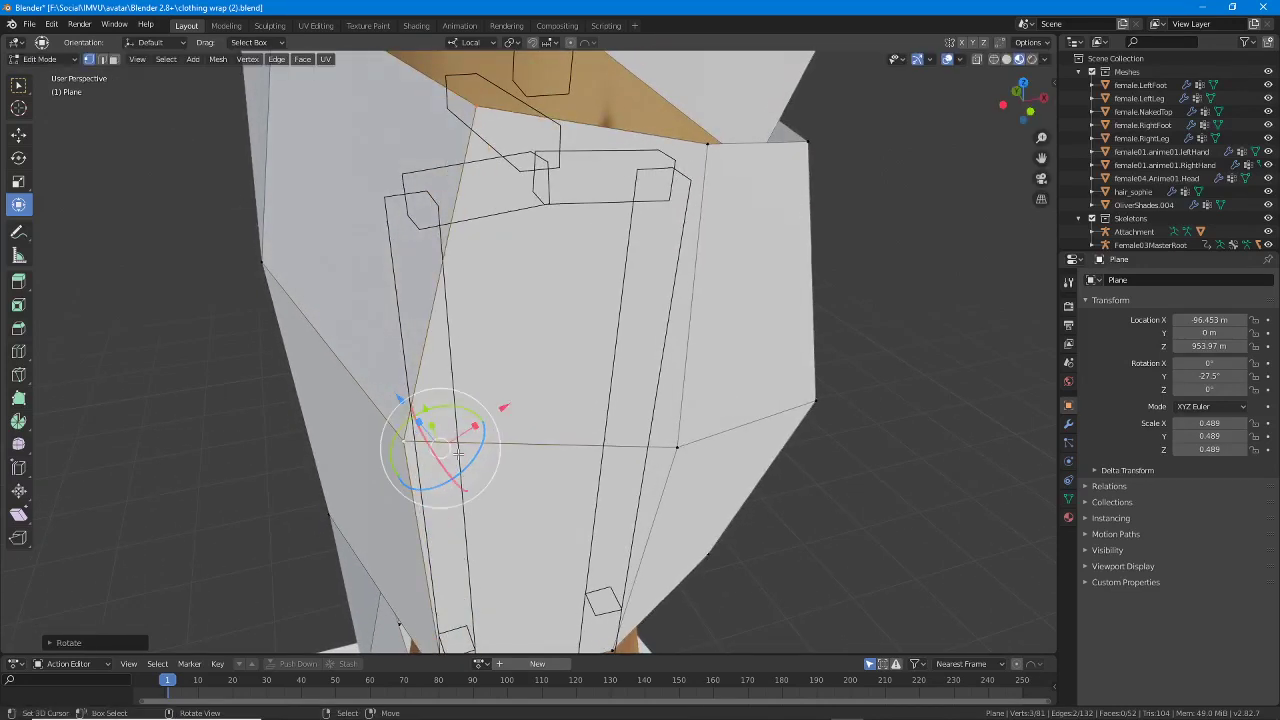
pyautogui.moveTo(466, 441); pyautogui.dragTo(457, 288, button='middle')
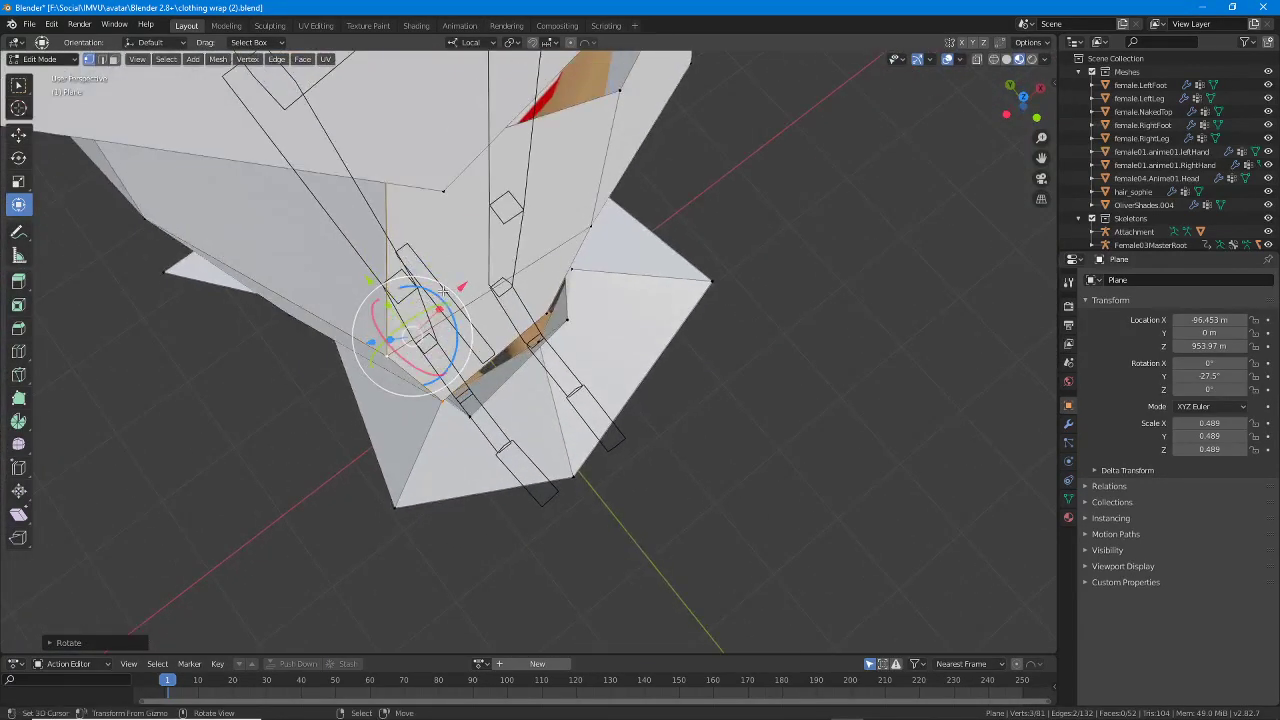
pyautogui.moveTo(460, 296); pyautogui.dragTo(474, 352)
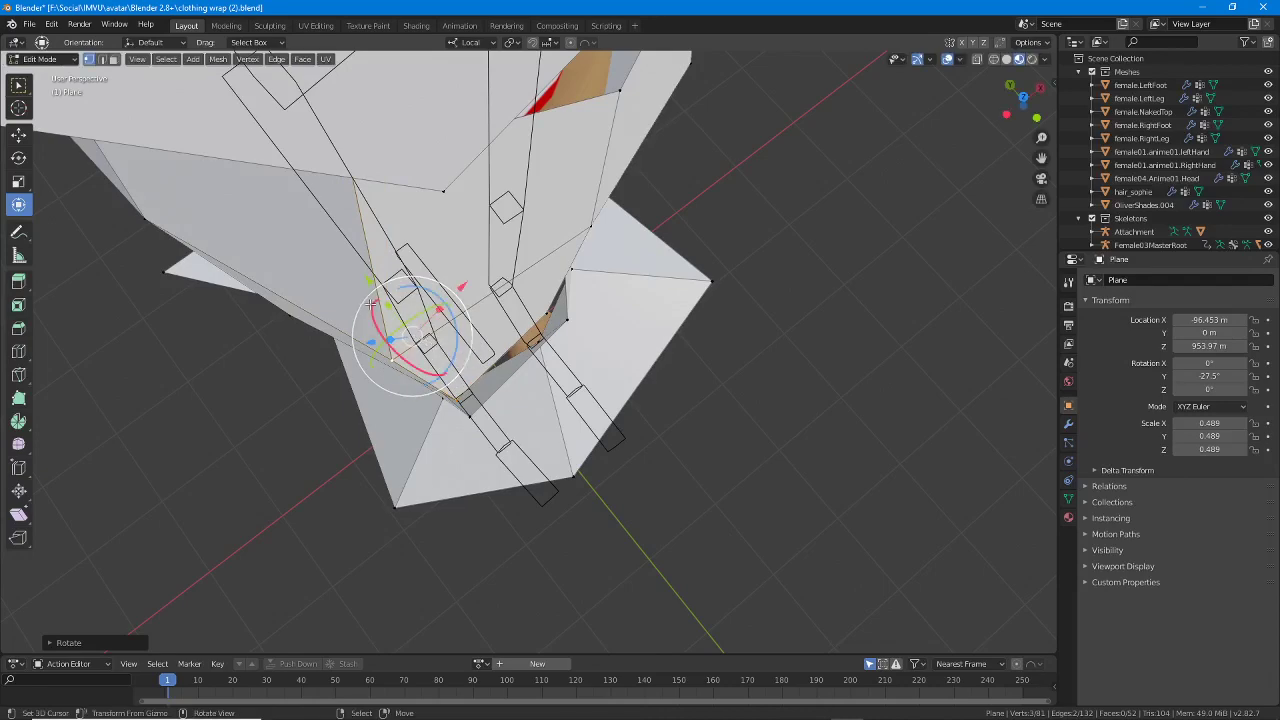
pyautogui.moveTo(388, 361); pyautogui.dragTo(396, 366)
# Refine the tilt of the selected front loop with further small rotations in the Local orientation.
pyautogui.moveTo(540, 350); pyautogui.dragTo(464, 358, button='middle')
pyautogui.moveTo(463, 363)
pyautogui.mouseDown()
pyautogui.moveTo(443, 363)
pyautogui.moveTo(455, 356)
pyautogui.mouseUp()
pyautogui.moveTo(456, 356); pyautogui.dragTo(488, 503, button='middle')
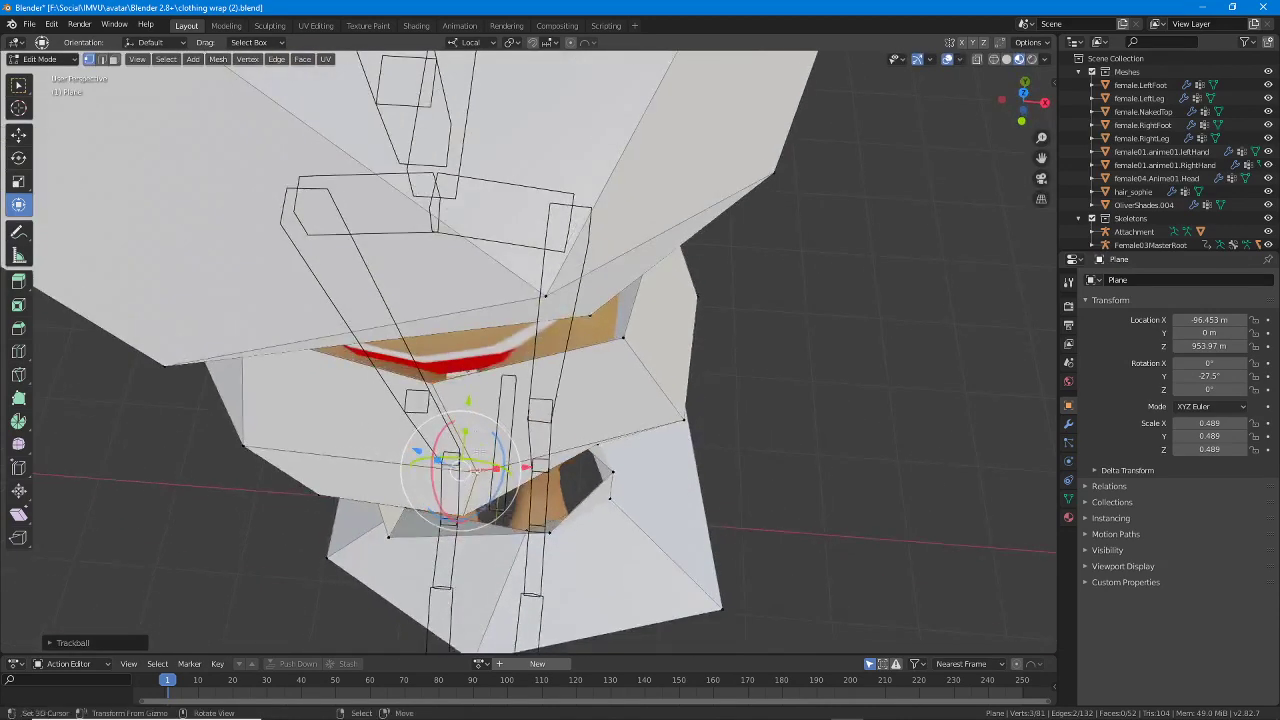
pyautogui.moveTo(490, 522); pyautogui.dragTo(476, 530)
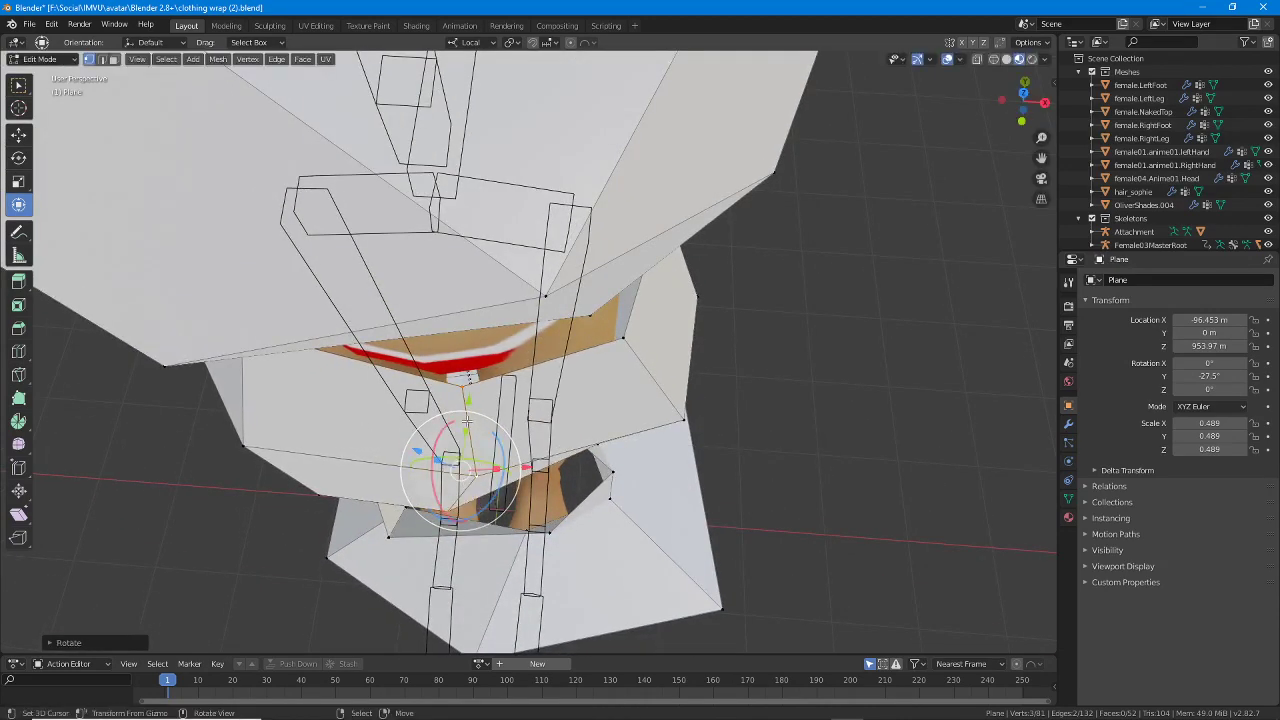
pyautogui.moveTo(469, 422)
pyautogui.mouseDown()
pyautogui.moveTo(458, 430)
pyautogui.moveTo(461, 419)
pyautogui.mouseUp()
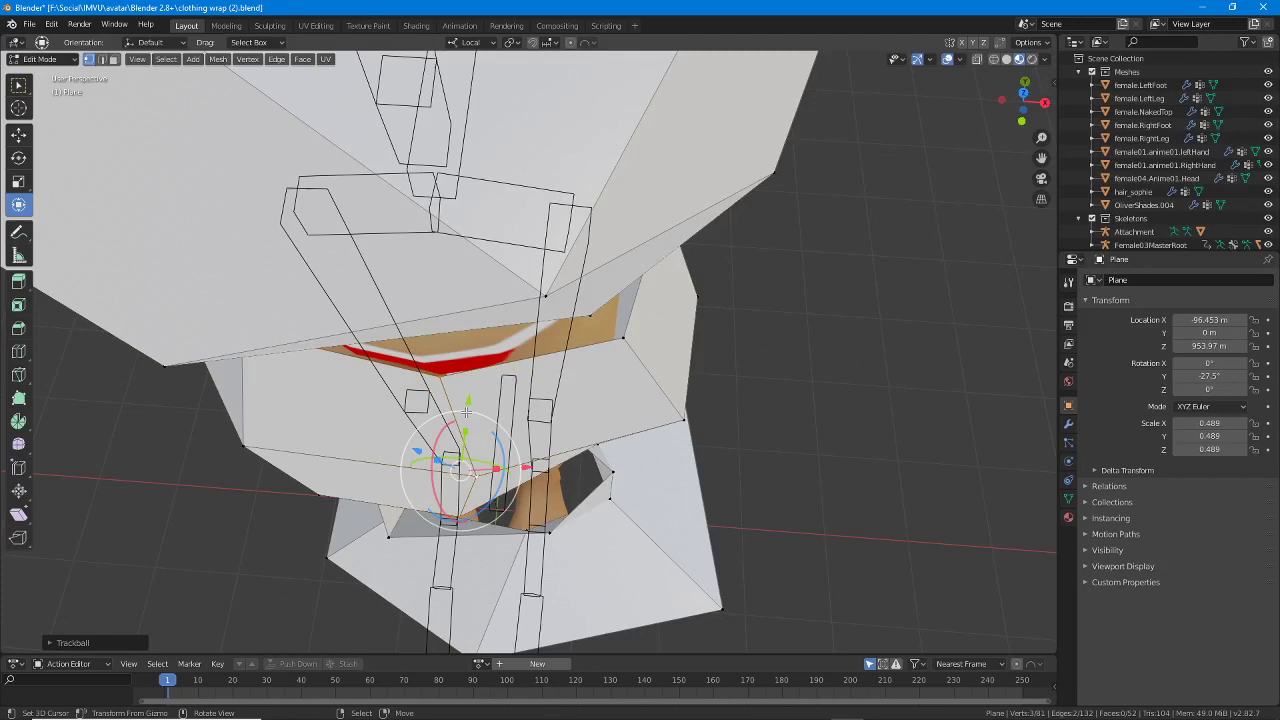
# Set the transform orientation to Global and rotate the selected front loop around the Z axis.
pyautogui.click(471, 42)
pyautogui.click(450, 84)
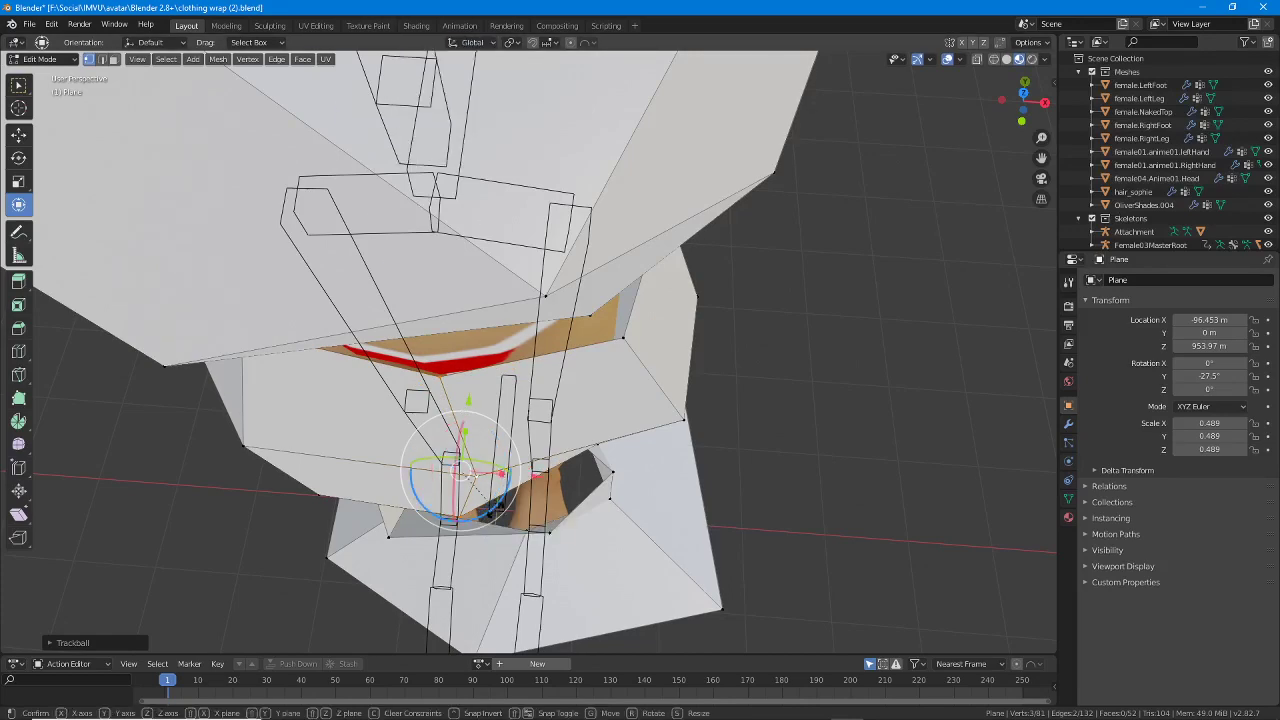
pyautogui.moveTo(496, 508); pyautogui.dragTo(426, 518)
pyautogui.moveTo(428, 516); pyautogui.dragTo(533, 401, button='middle')
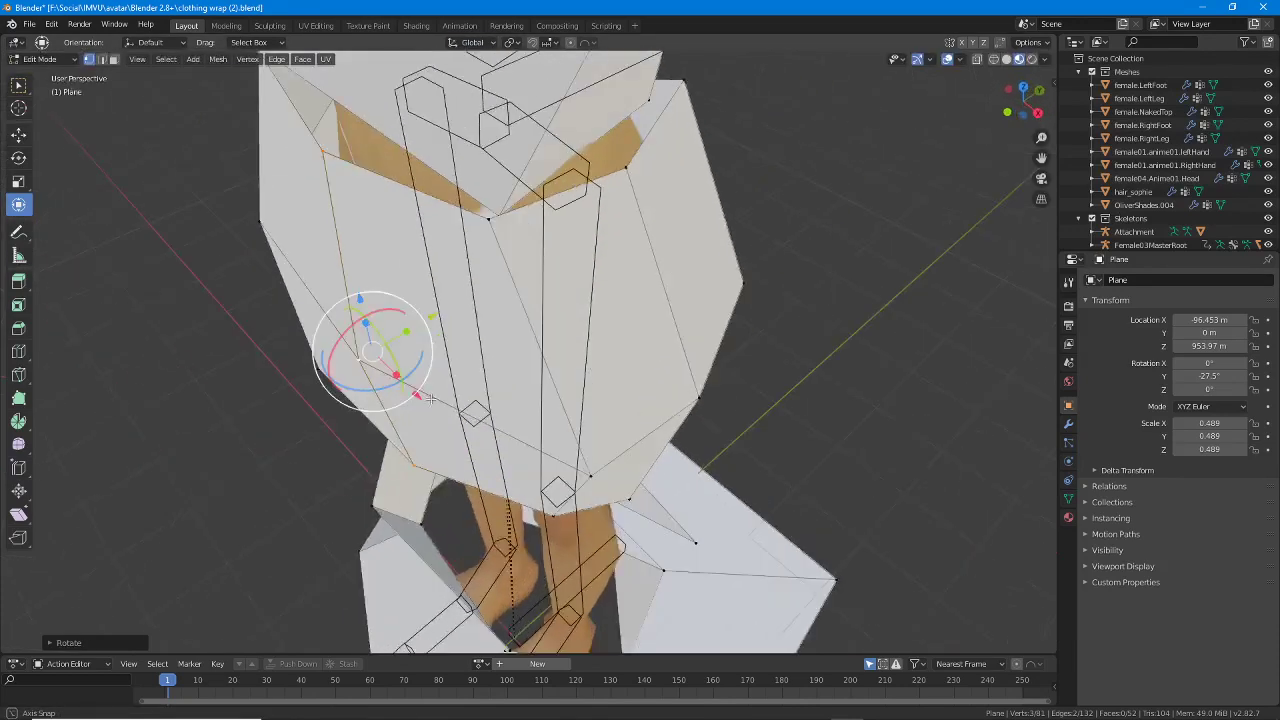
# Loop-select the adjacent vertical loop at the centre of the hip wrap, rotate it around the global Z axis, and move it.
pyautogui.keyDown('alt'); pyautogui.rightClick(555, 382); pyautogui.keyUp('alt')
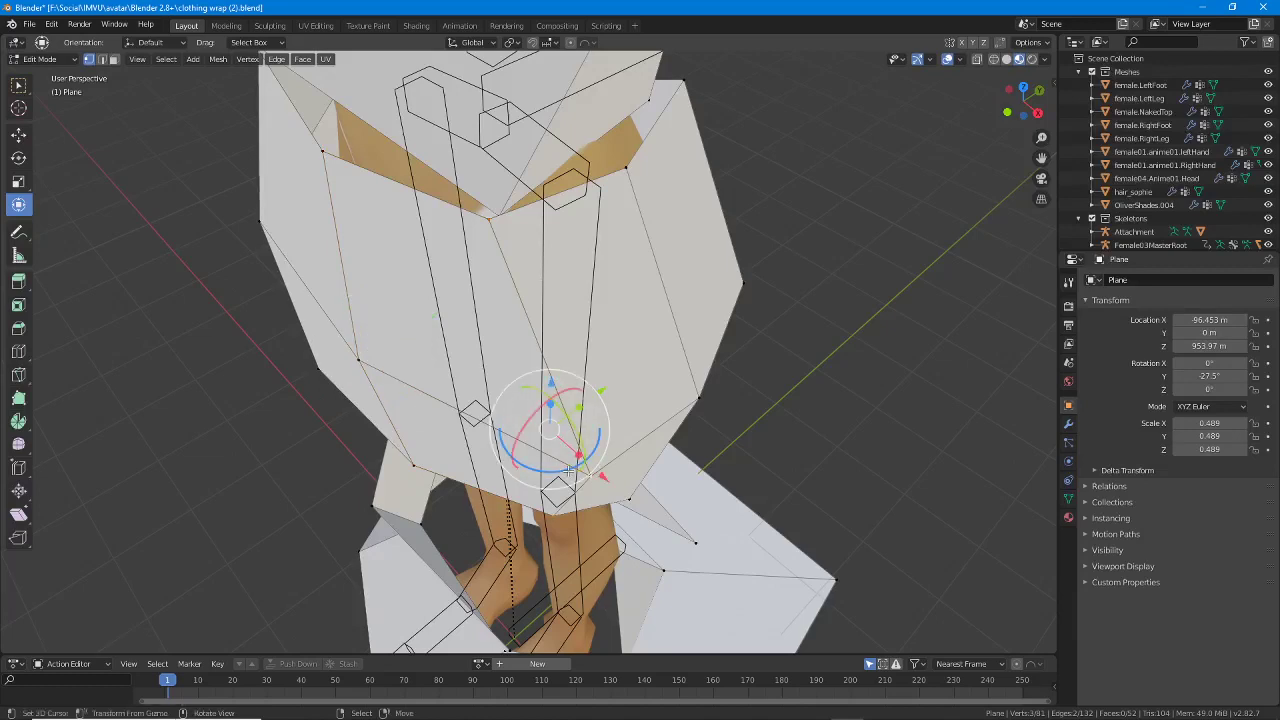
pyautogui.moveTo(565, 458); pyautogui.dragTo(540, 470)
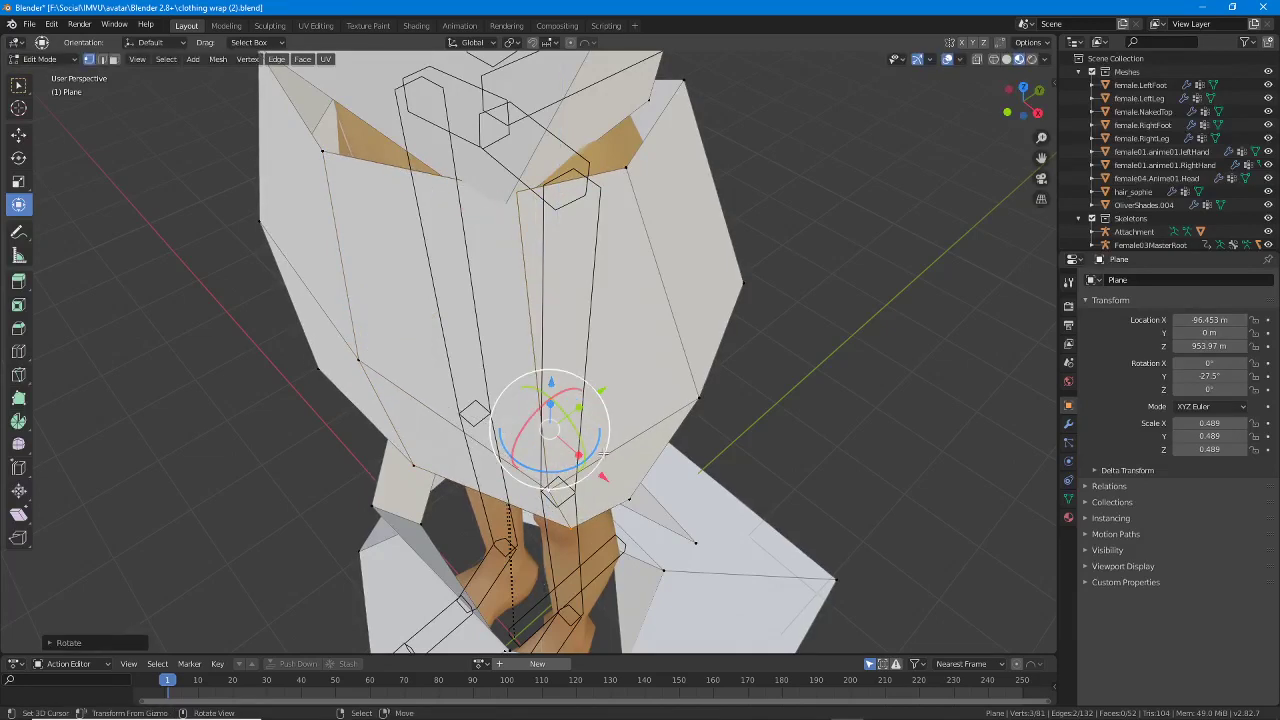
pyautogui.press('g')
pyautogui.click(600, 465)
# Loop-select the vertical edge loop on the back of the hip wrap.
pyautogui.moveTo(612, 385); pyautogui.dragTo(492, 372, button='middle')
pyautogui.keyDown('alt'); pyautogui.click(621, 391); pyautogui.keyUp('alt')
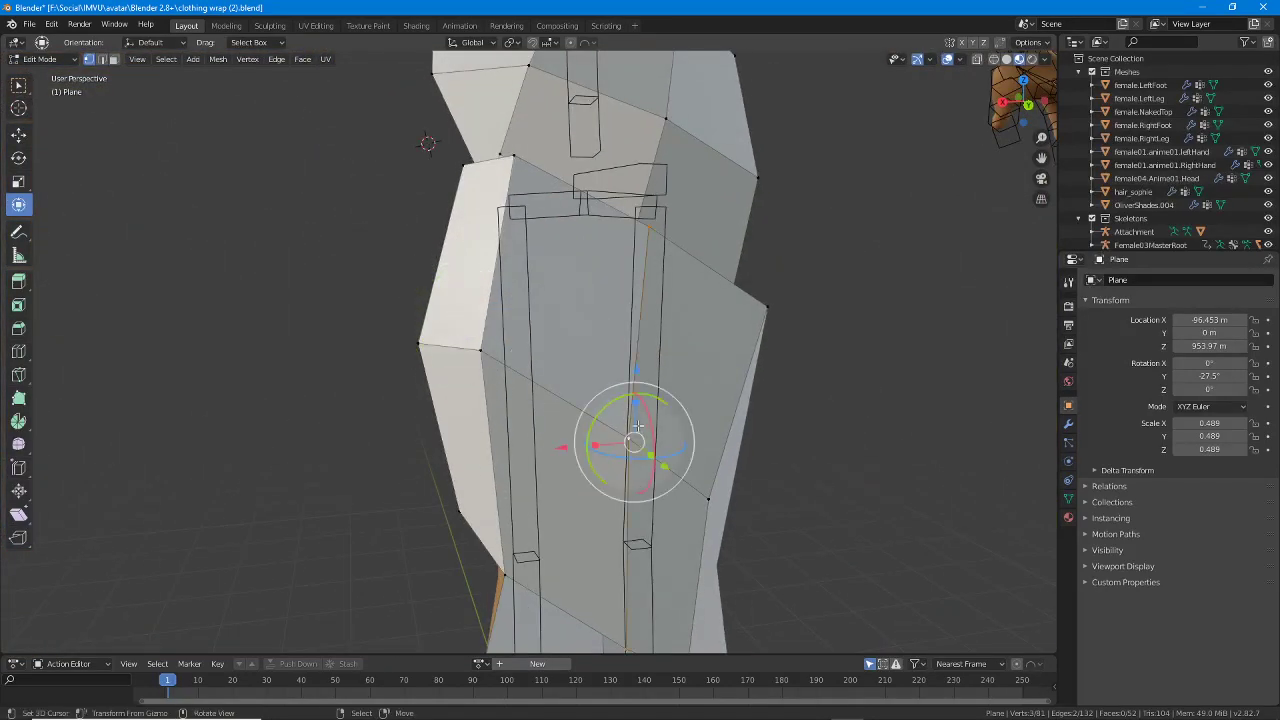
pyautogui.keyDown('shift'); pyautogui.moveTo(718, 382); pyautogui.dragTo(614, 292, button='middle'); pyautogui.keyUp('shift')
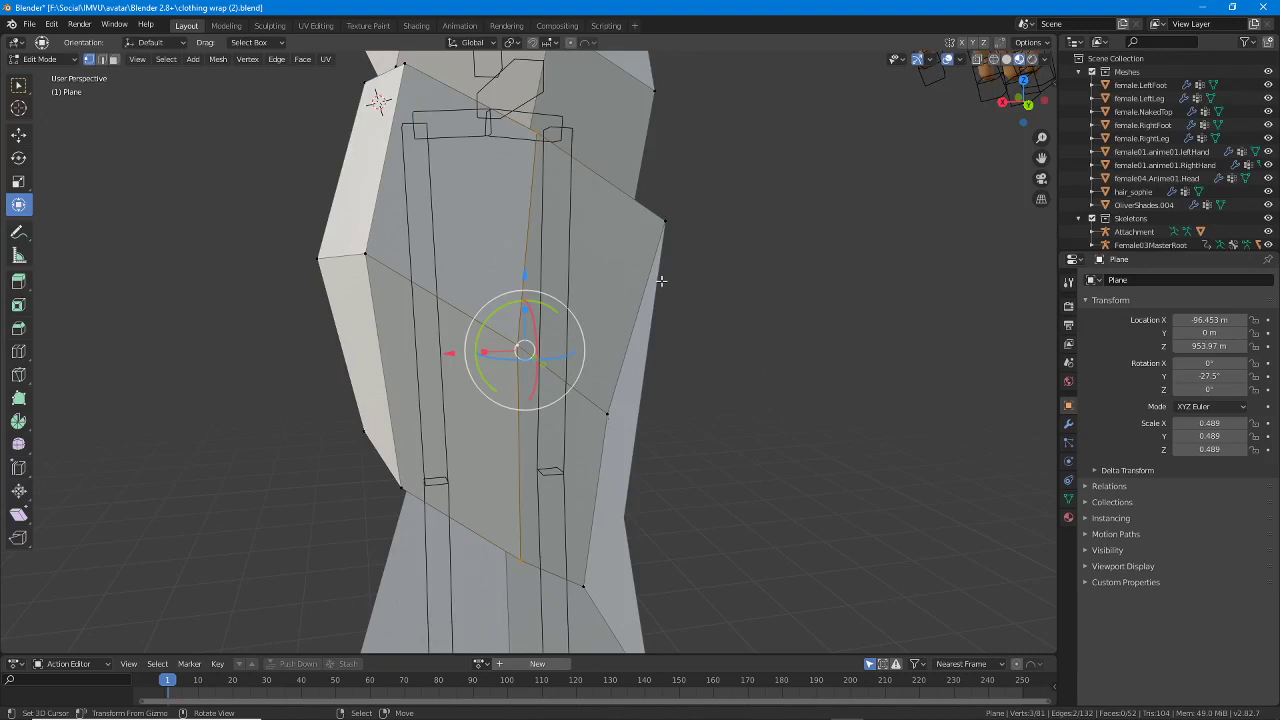
# Rotate the selected back loop of the hip wrap and its neighbouring vertical loop to slant them diagonally.
pyautogui.press('r')
pyautogui.click(590, 335)
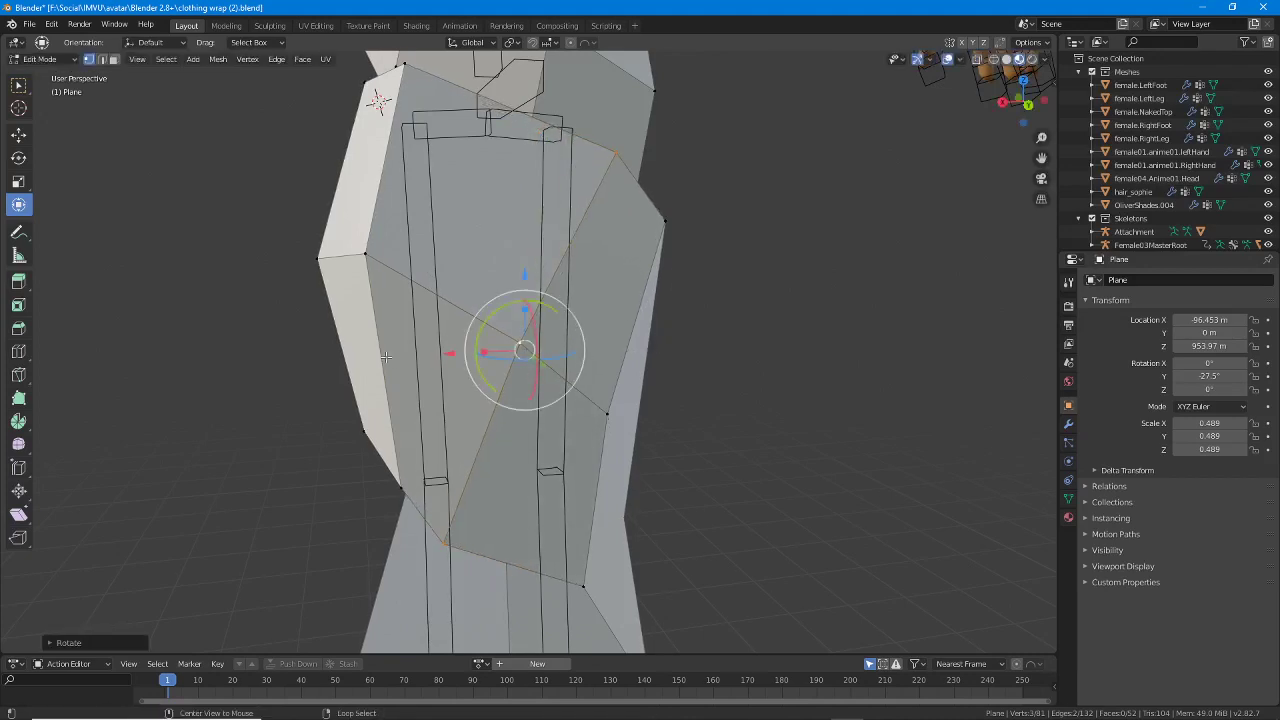
pyautogui.click(385, 357)
pyautogui.press('r')
pyautogui.click(572, 392)
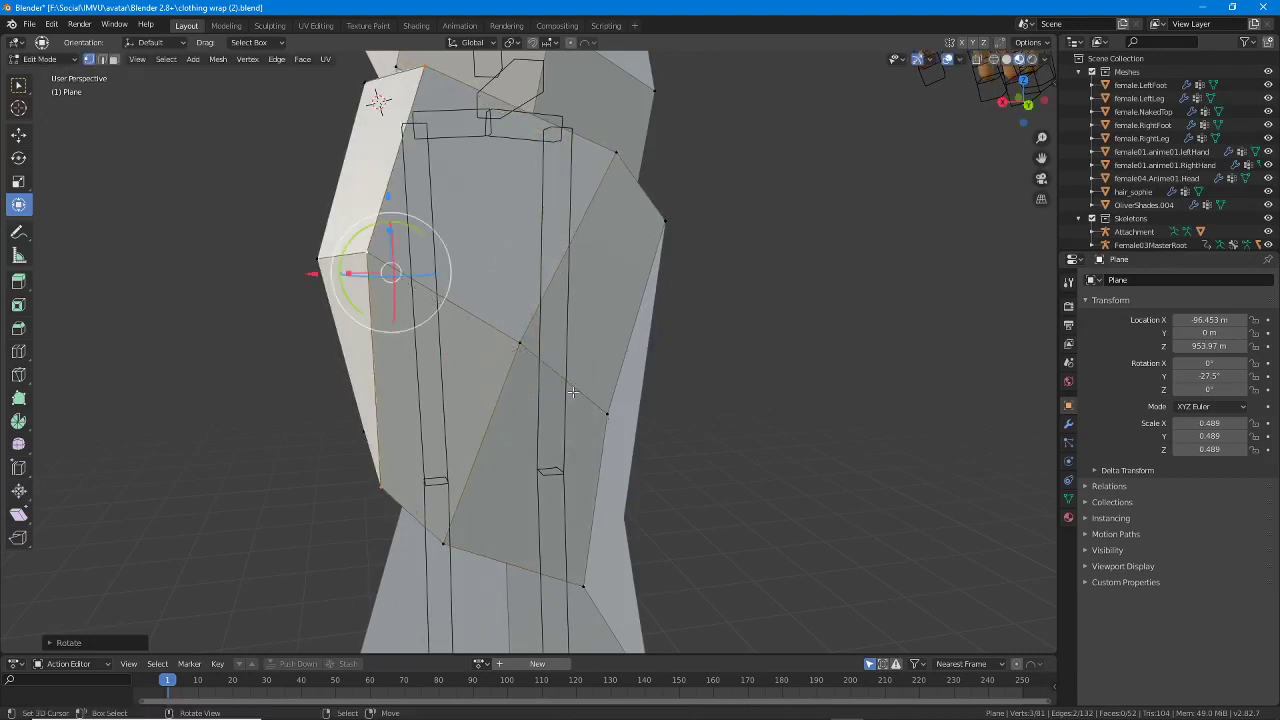
# Loop-select the vertical edge loop around the side of the hip wrap and move it down and towards the front.
pyautogui.moveTo(658, 340); pyautogui.dragTo(534, 342, button='middle')
pyautogui.keyDown('alt'); pyautogui.click(524, 342); pyautogui.keyUp('alt')
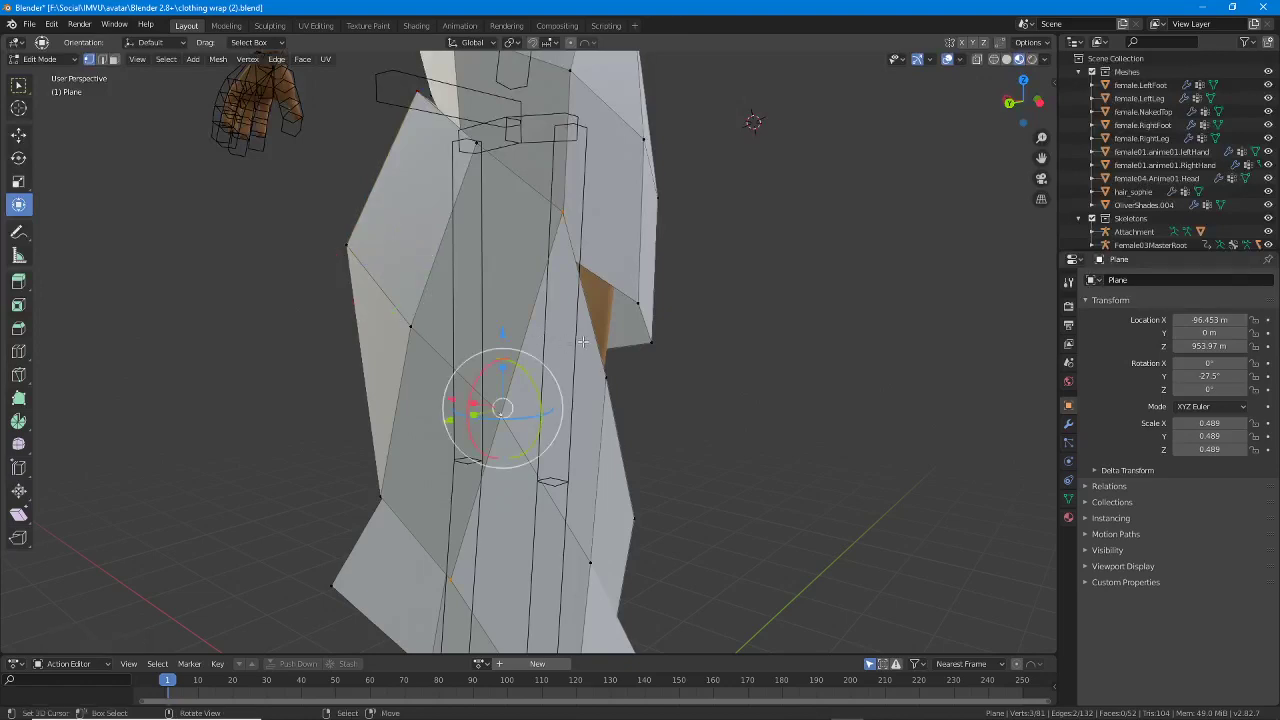
pyautogui.press('g')
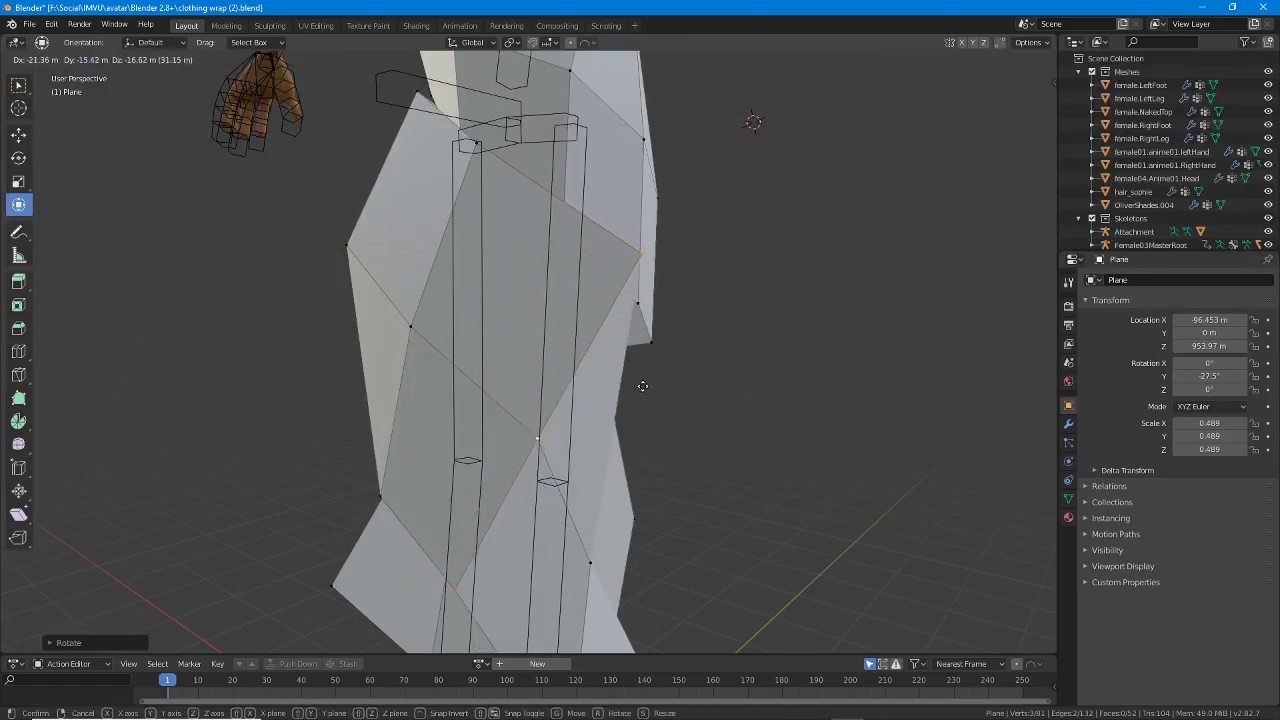
pyautogui.click(642, 386)
# Rotate the loop on the side of the leg wrap diagonally and move it to clear the leg.
pyautogui.moveTo(642, 386); pyautogui.dragTo(616, 293, button='middle')
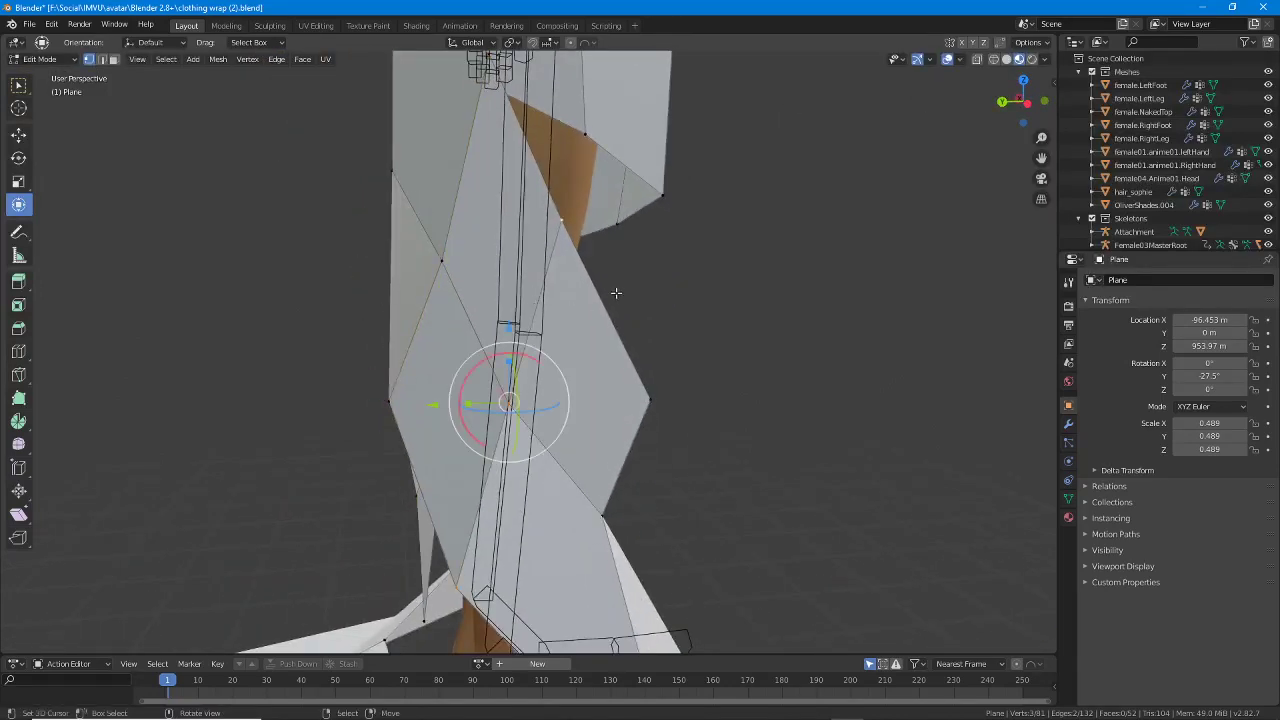
pyautogui.press('r')
pyautogui.click(643, 363)
pyautogui.moveTo(508, 382); pyautogui.dragTo(461, 377, button='middle')
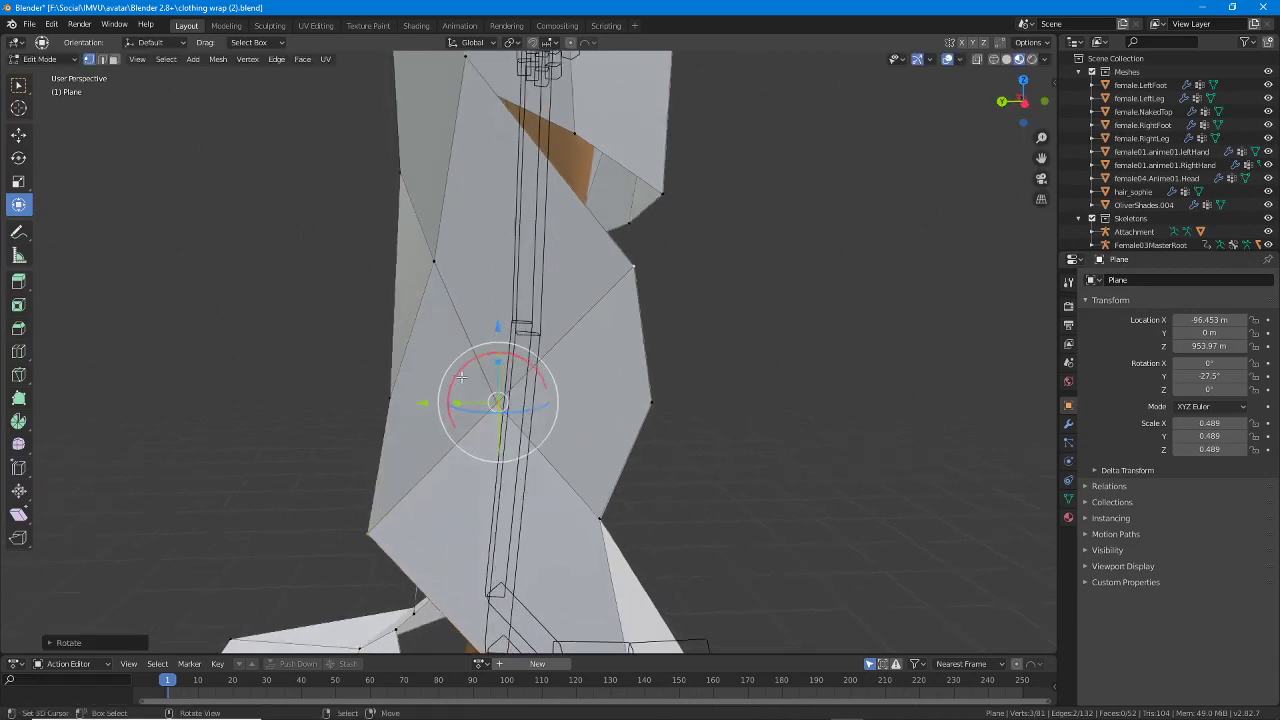
pyautogui.press('g')
pyautogui.click(514, 360)
pyautogui.moveTo(556, 358); pyautogui.dragTo(421, 357, button='middle')
pyautogui.click(403, 359)
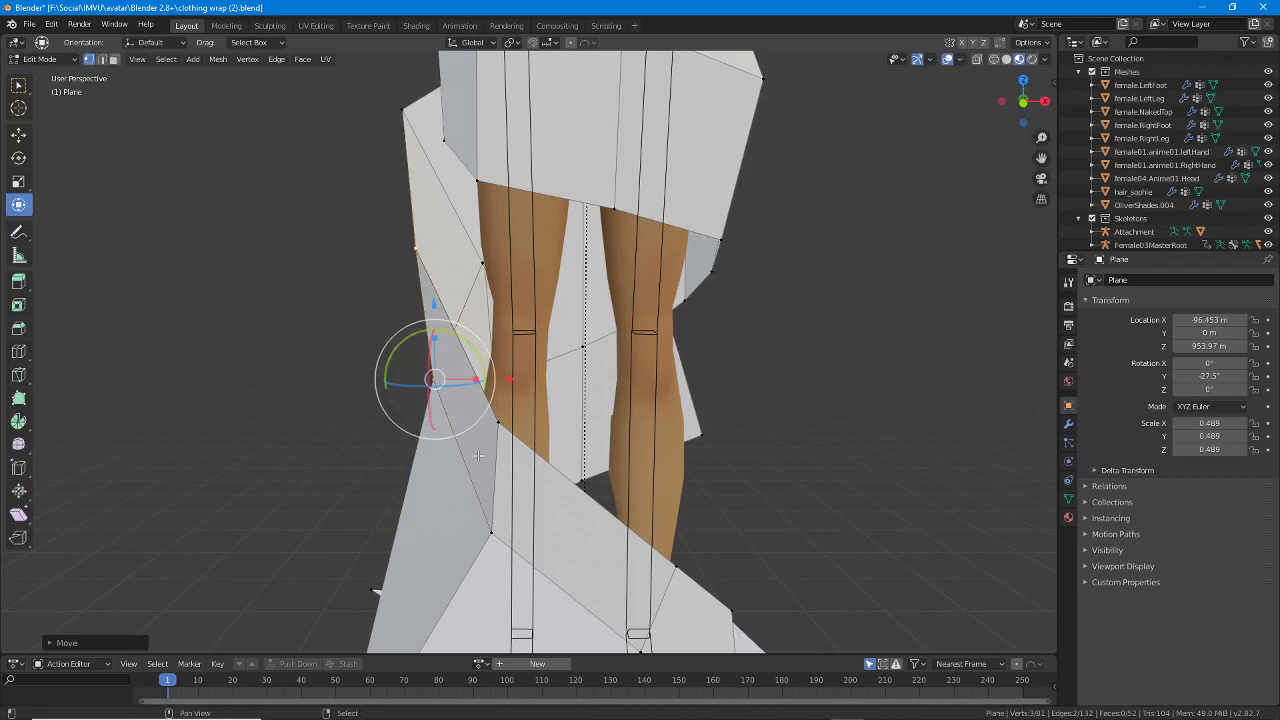
# Move single vertices along the upper edge of the hip wrap at the front waist slightly downward.
pyautogui.keyDown('shift'); pyautogui.moveTo(465, 466); pyautogui.dragTo(483, 270, button='middle'); pyautogui.keyUp('shift')
pyautogui.moveTo(496, 317); pyautogui.dragTo(849, 343, button='middle')
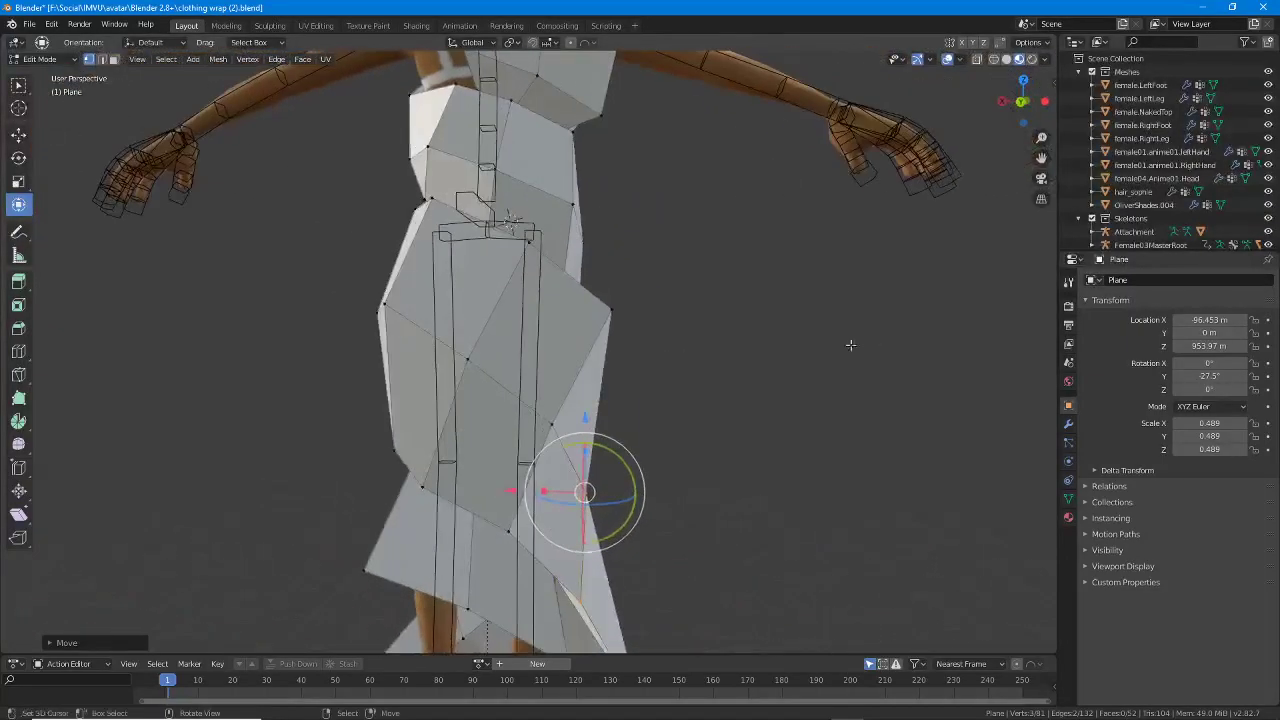
pyautogui.keyDown('shift'); pyautogui.moveTo(503, 277); pyautogui.dragTo(525, 408, button='middle'); pyautogui.keyUp('shift')
pyautogui.moveTo(433, 330); pyautogui.dragTo(758, 311, button='middle')
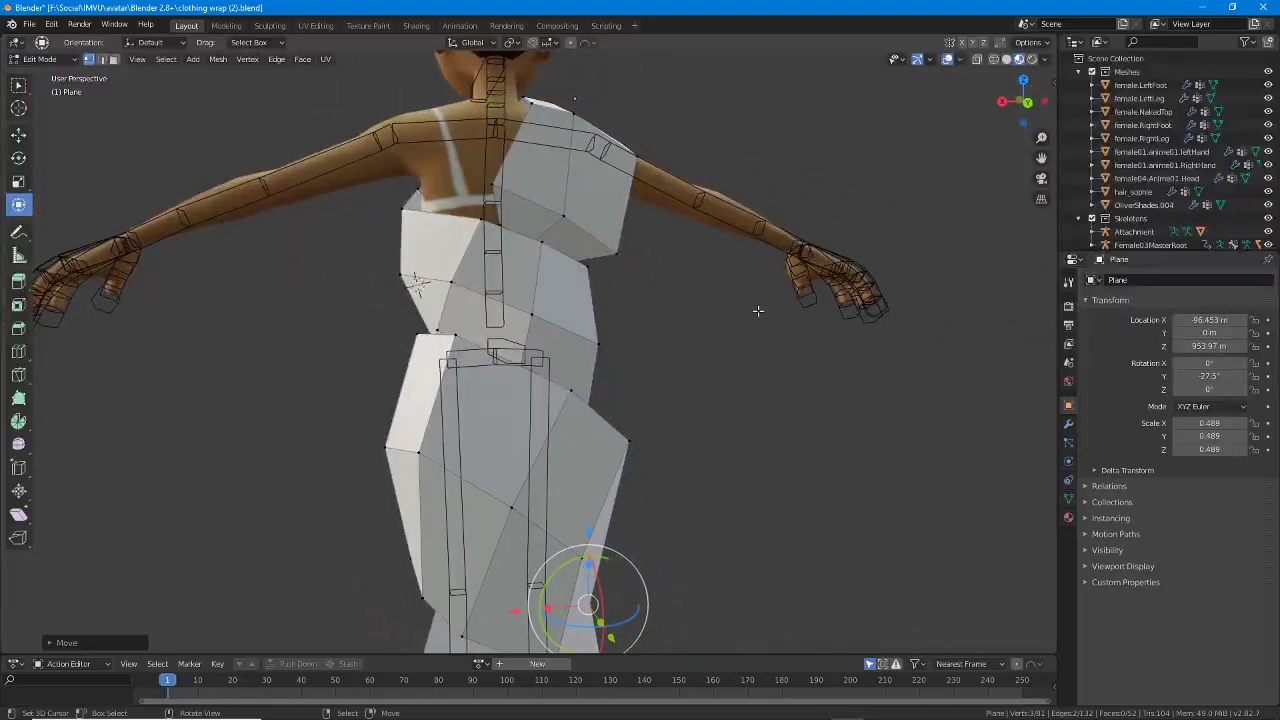
pyautogui.moveTo(529, 381); pyautogui.dragTo(623, 274, button='middle')
pyautogui.press('g')
pyautogui.press('Escape')
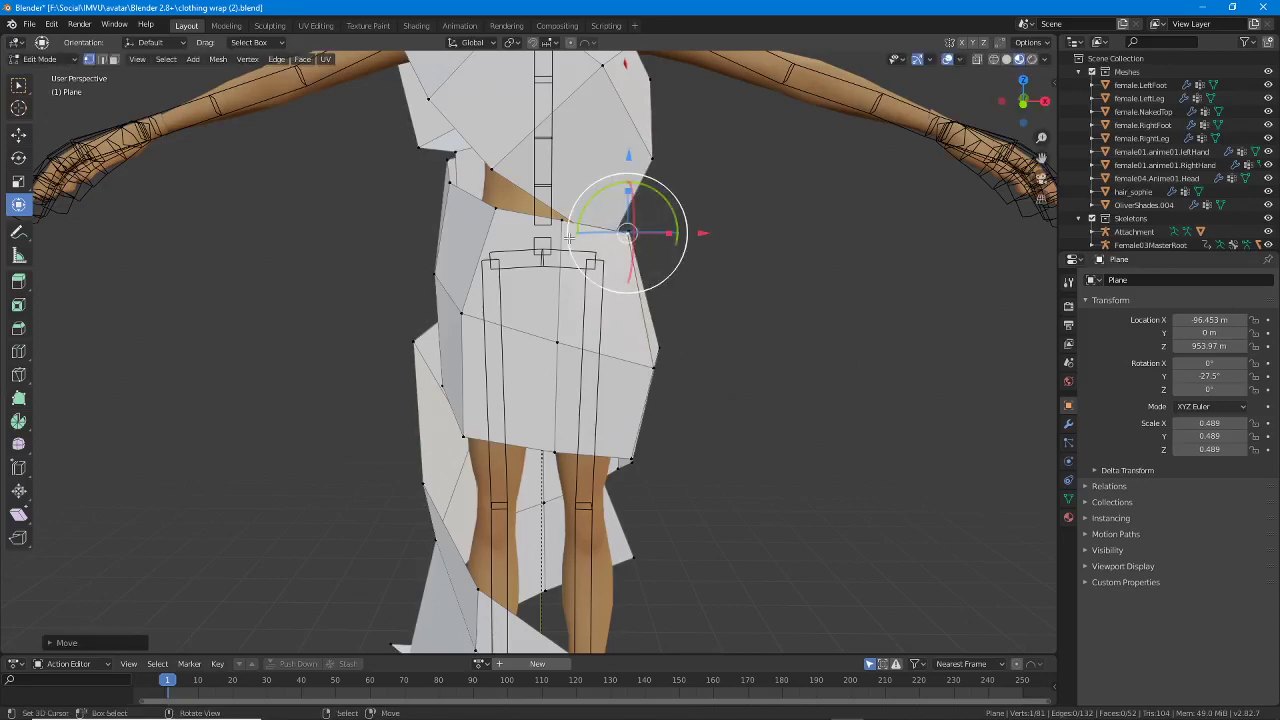
pyautogui.press('g')
pyautogui.click(583, 269)
pyautogui.click(627, 250)
pyautogui.press('g')
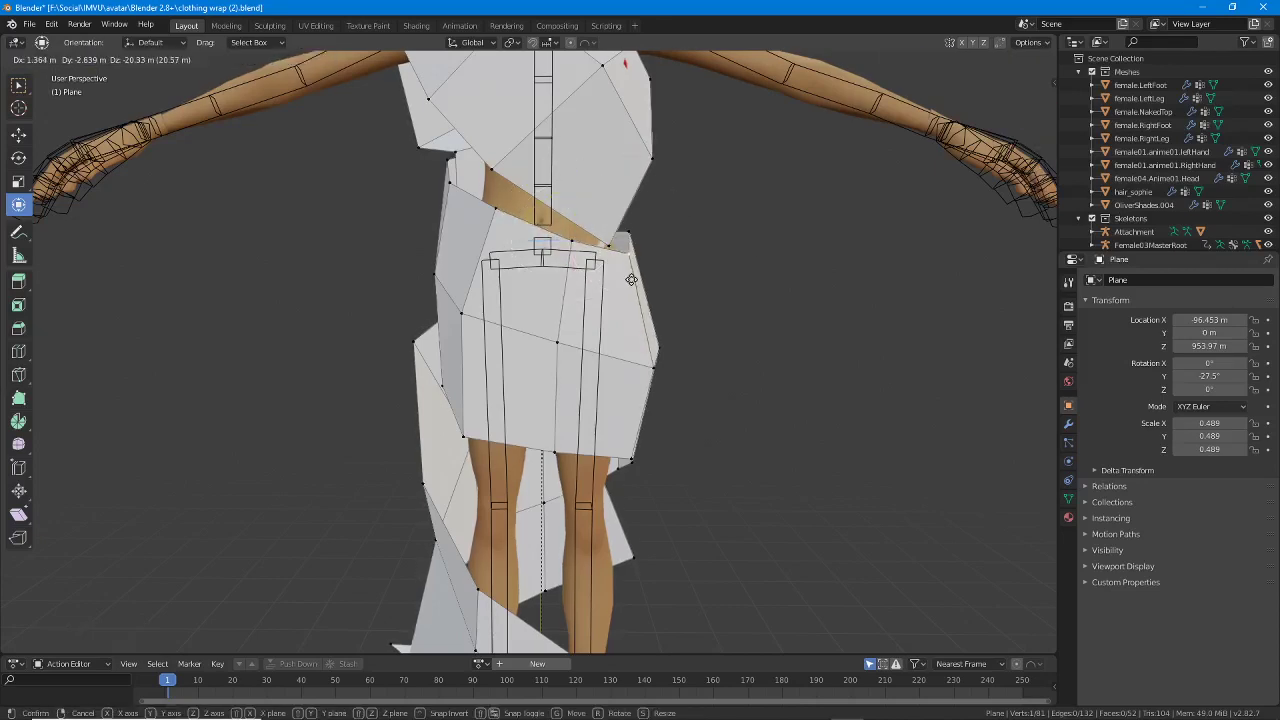
pyautogui.click(625, 263)
pyautogui.moveTo(660, 231); pyautogui.dragTo(597, 226, button='middle')
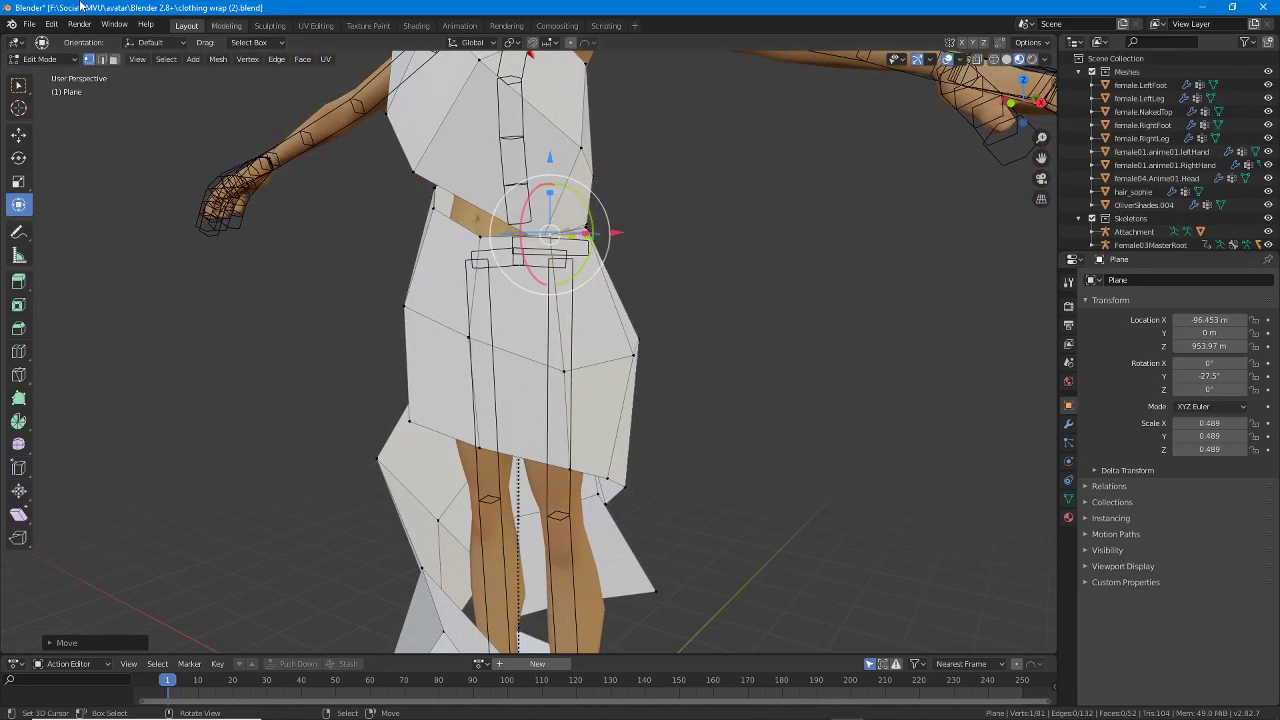
# Save the project as a new file named clothing wrap (3).blend.
pyautogui.click(33, 25)
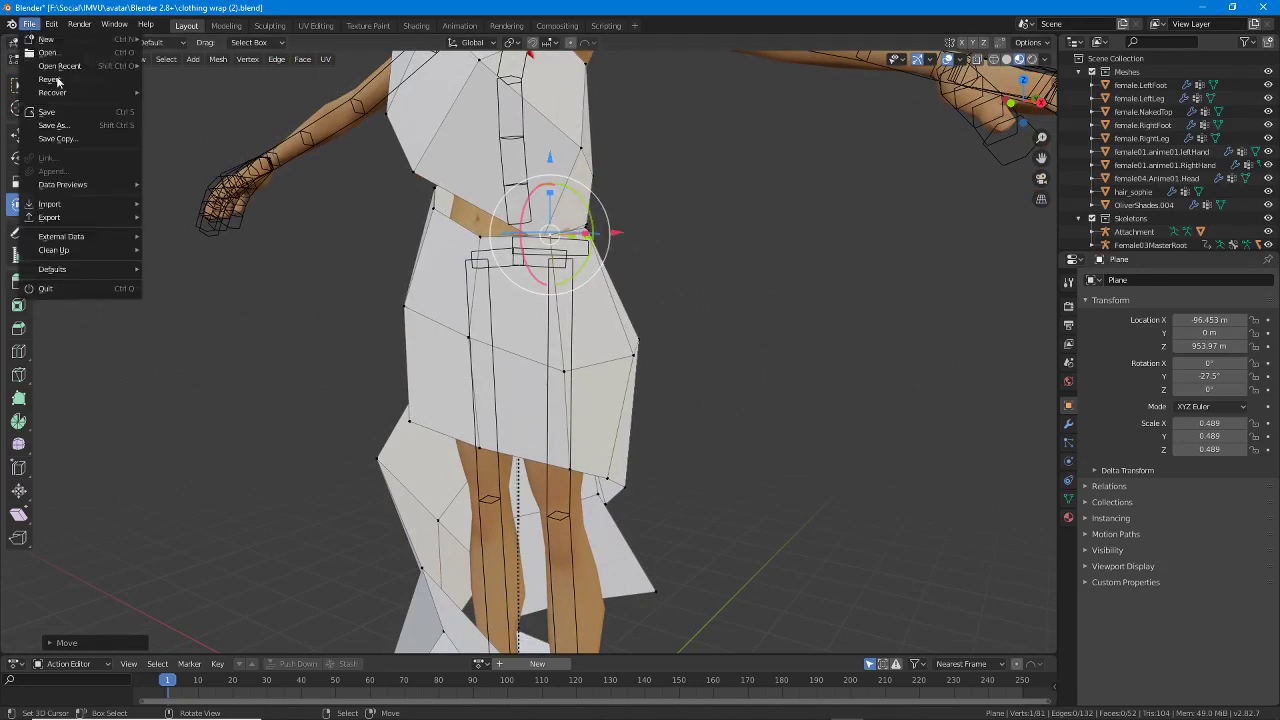
pyautogui.click(62, 130)
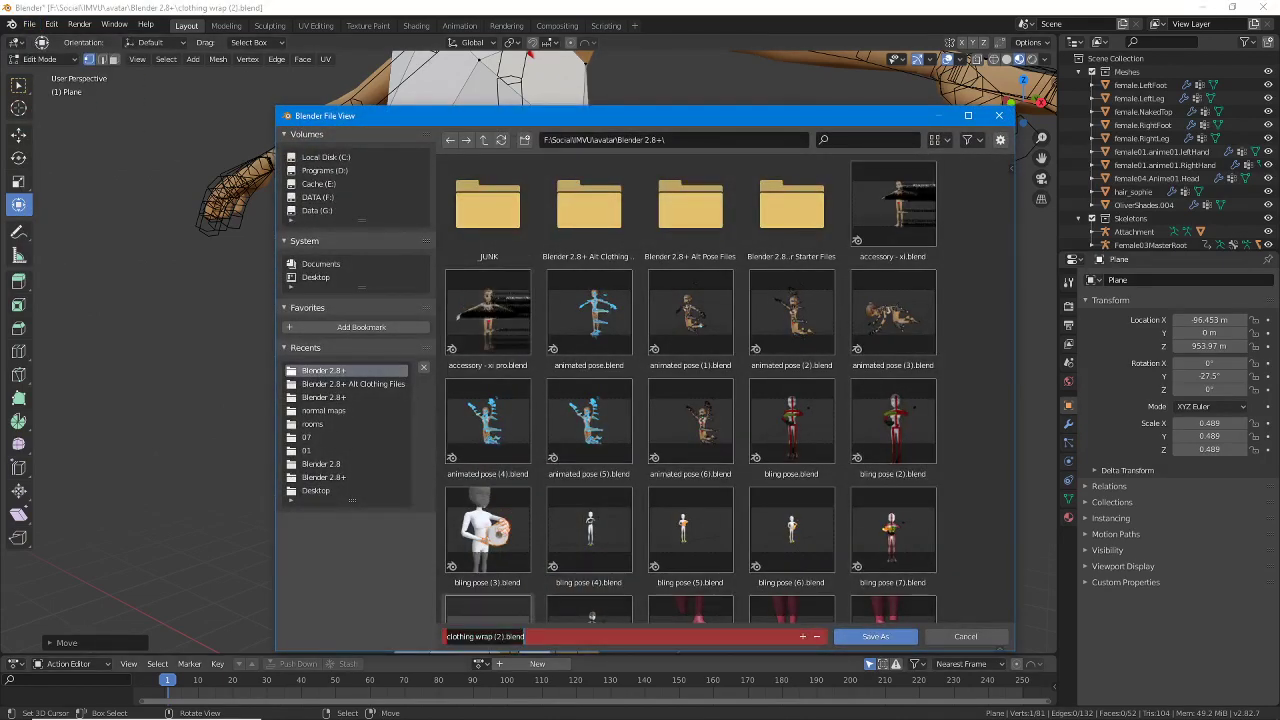
pyautogui.click(501, 637)
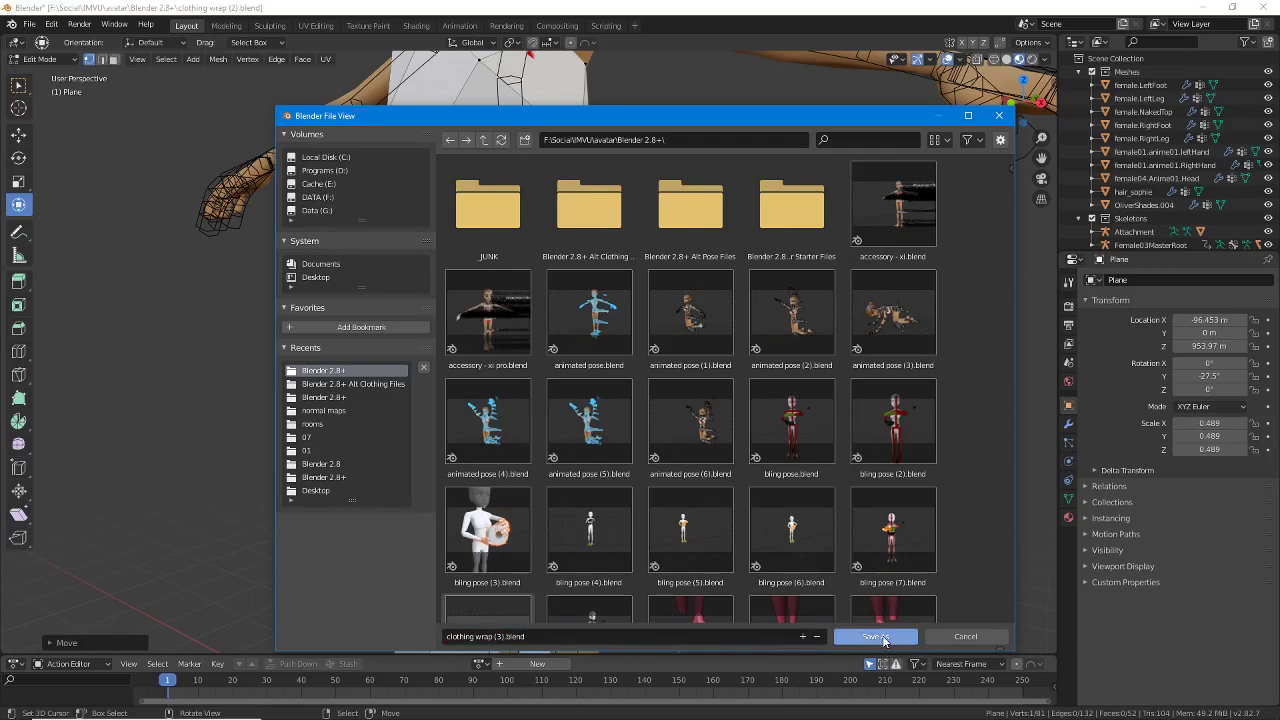
pyautogui.click(877, 637)
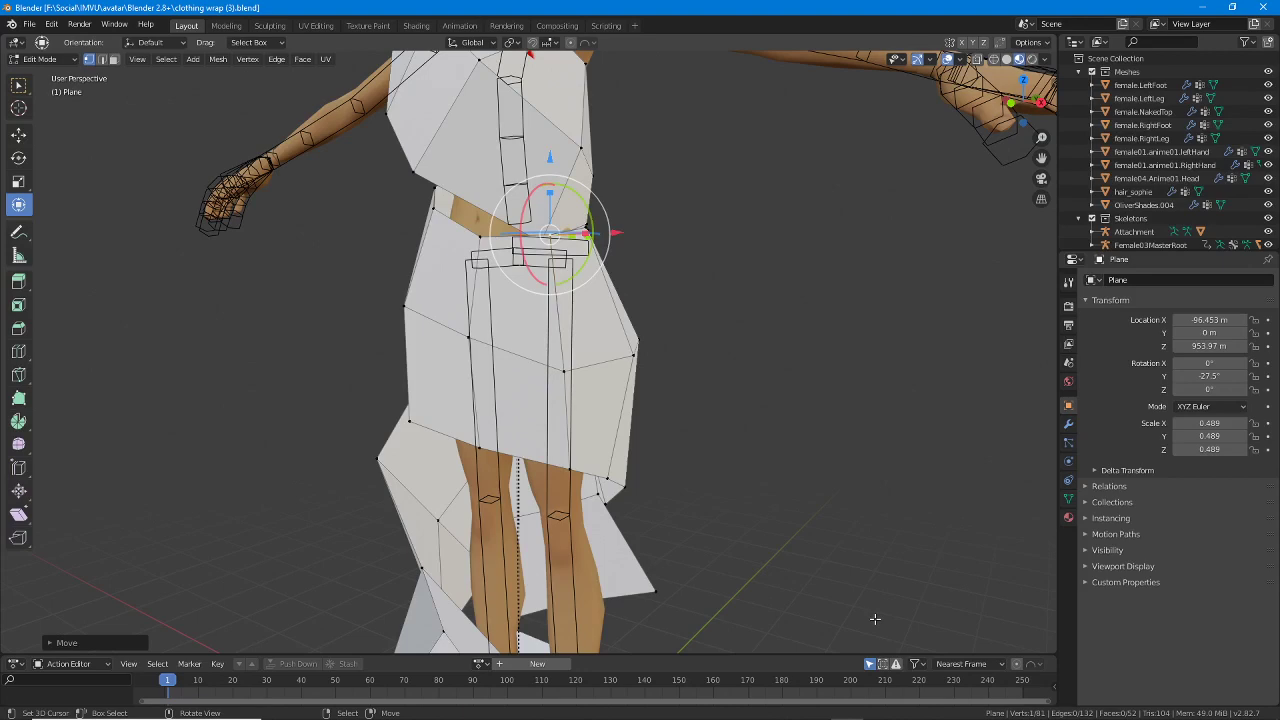
# Add a loop cut across the upper chest section of the wrap, between the shoulder and the bust.
pyautogui.moveTo(590, 360); pyautogui.dragTo(354, 394, button='middle')
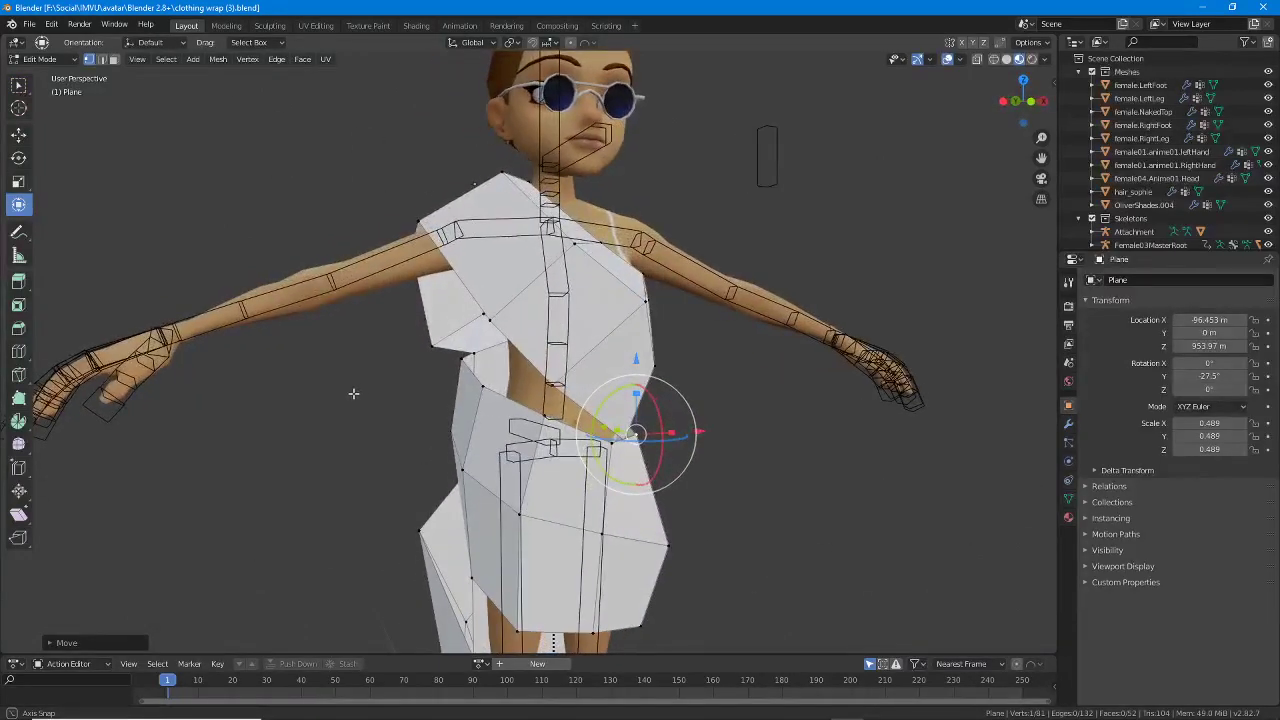
pyautogui.keyDown('shift'); pyautogui.moveTo(485, 314); pyautogui.dragTo(512, 378, button='middle'); pyautogui.keyUp('shift')
pyautogui.scroll(1, 542, 355)
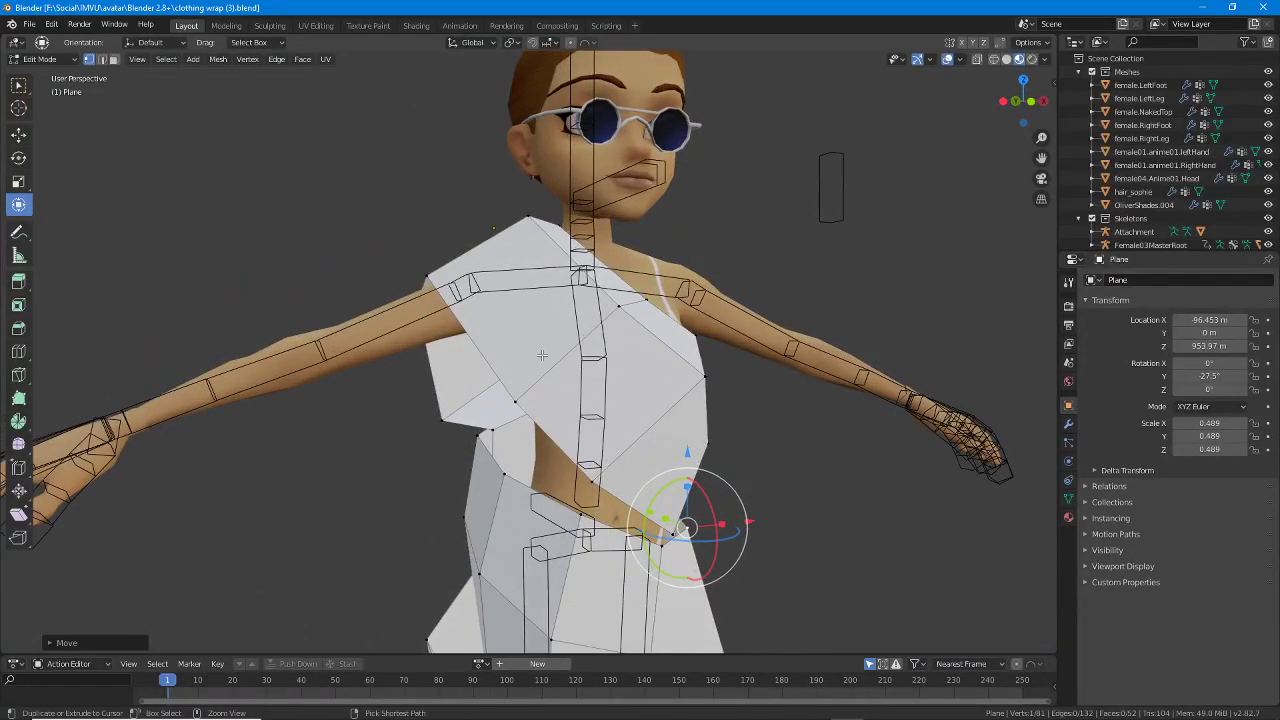
pyautogui.hotkey('ctrl', 'r')
pyautogui.click(485, 343)
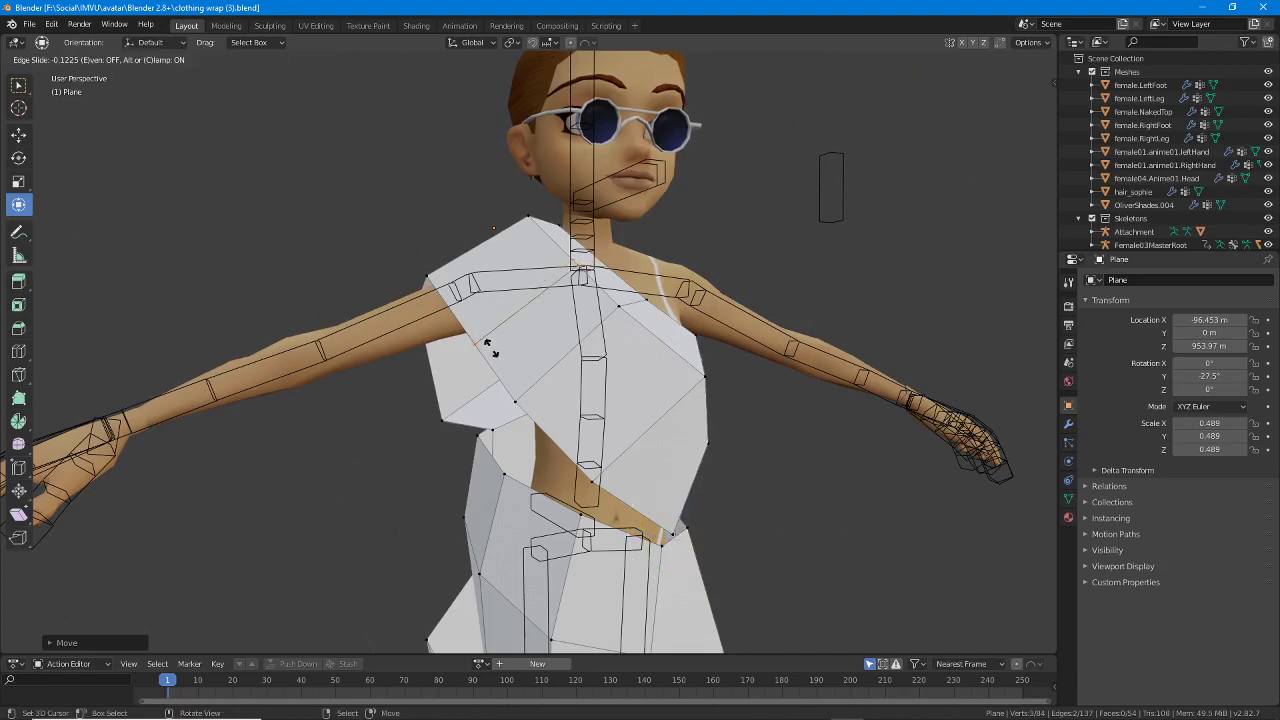
pyautogui.click(487, 343)
# Move the new chest loop forward, away from the body.
pyautogui.moveTo(487, 343); pyautogui.dragTo(645, 347, button='middle')
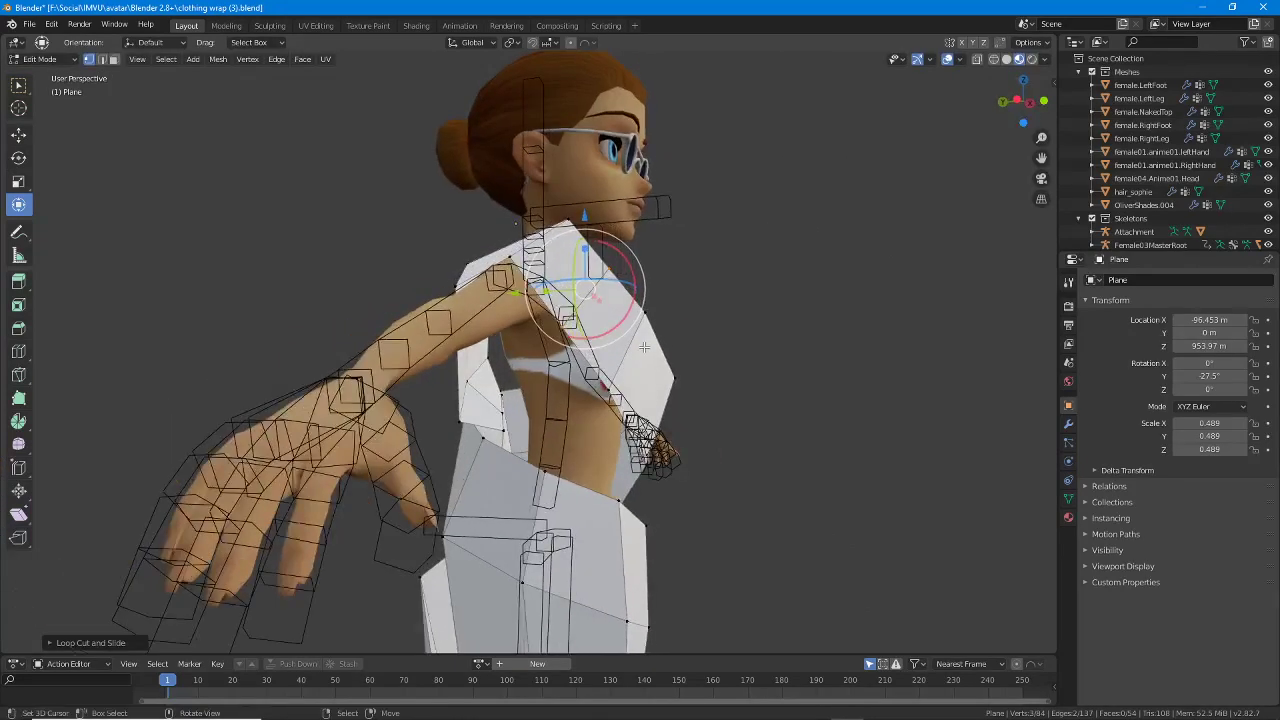
pyautogui.press('g')
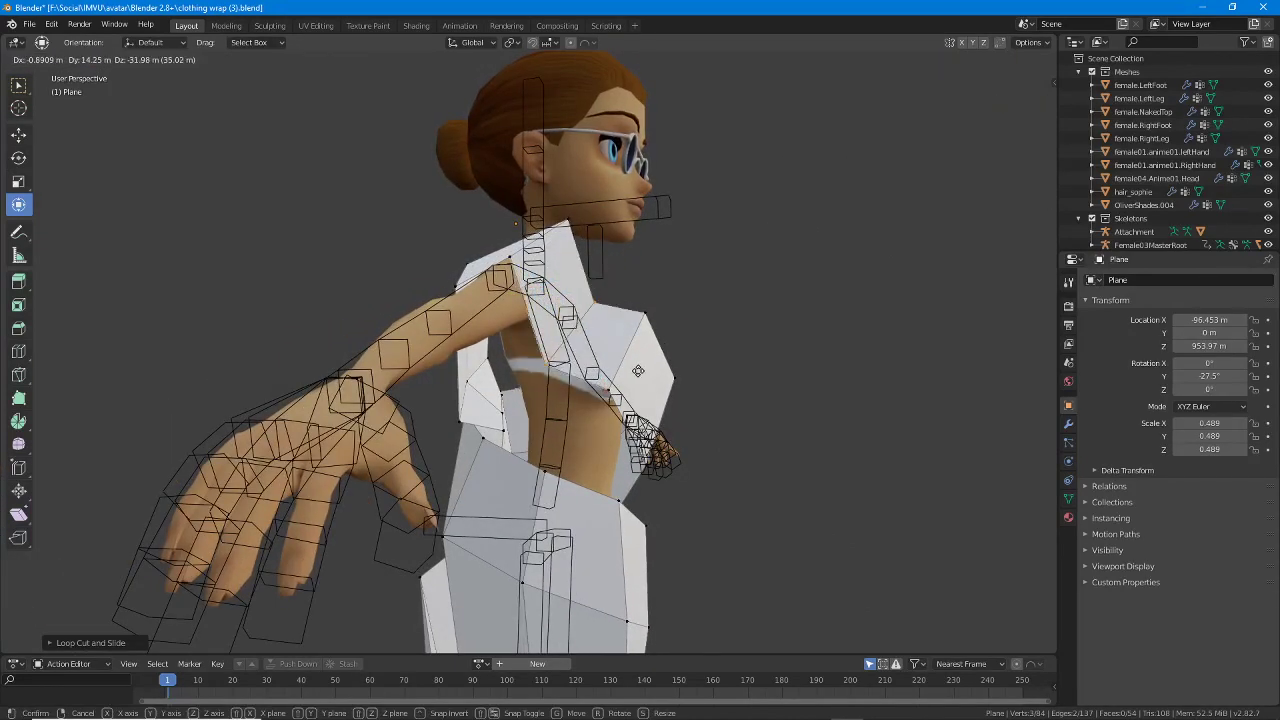
pyautogui.click(642, 362)
pyautogui.moveTo(642, 362); pyautogui.dragTo(690, 408, button='middle')
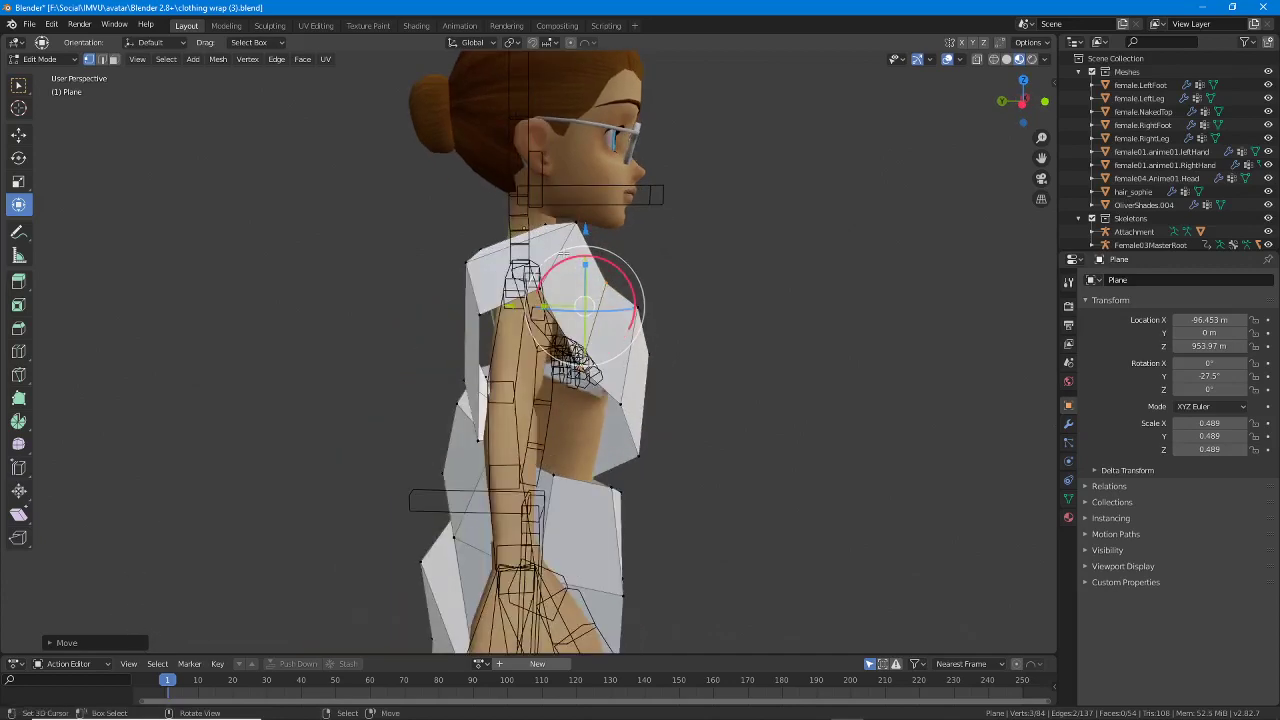
# Loop-select the edge loop over the shoulder, rotate it in side view and move it to fit the shoulder.
pyautogui.keyDown('alt'); pyautogui.rightClick(560, 248); pyautogui.keyUp('alt')
pyautogui.moveTo(672, 362); pyautogui.dragTo(524, 322, button='middle')
pyautogui.scroll(-2, 524, 322)
pyautogui.moveTo(520, 270); pyautogui.dragTo(540, 350, button='middle')
pyautogui.hotkey('ctrl', 'r')
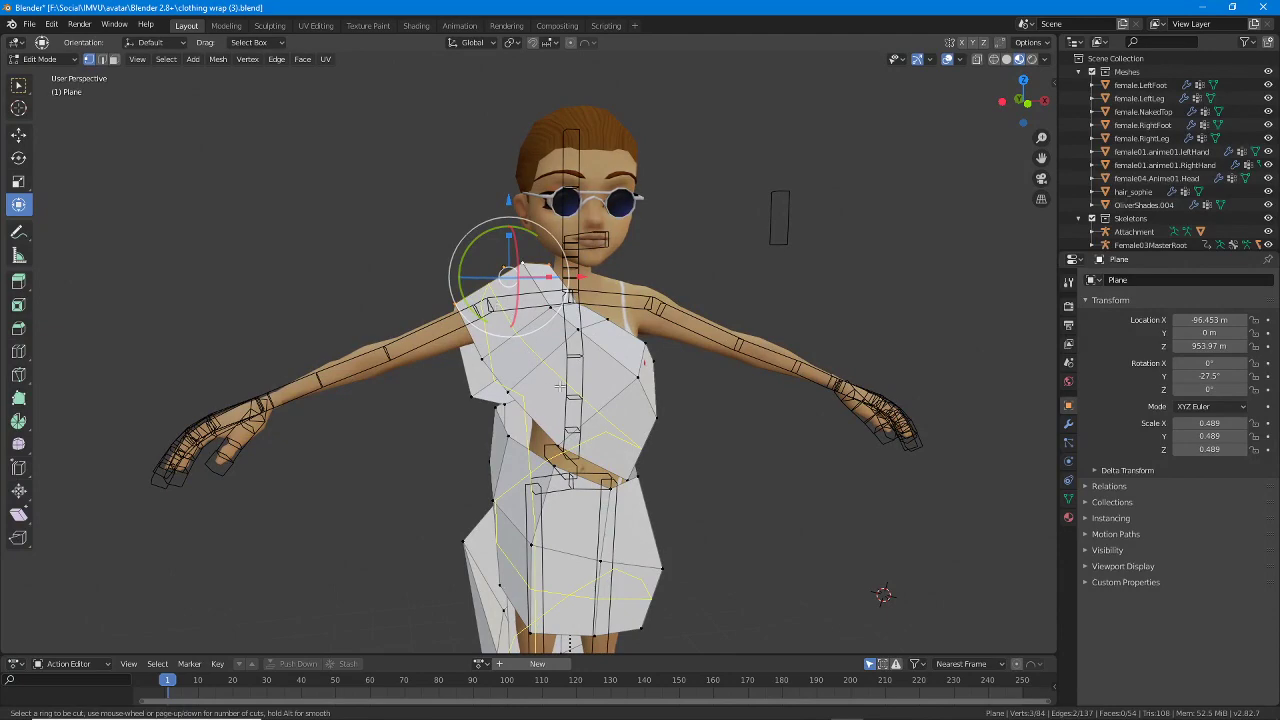
pyautogui.press('Escape')
pyautogui.moveTo(480, 357); pyautogui.dragTo(580, 261, button='middle')
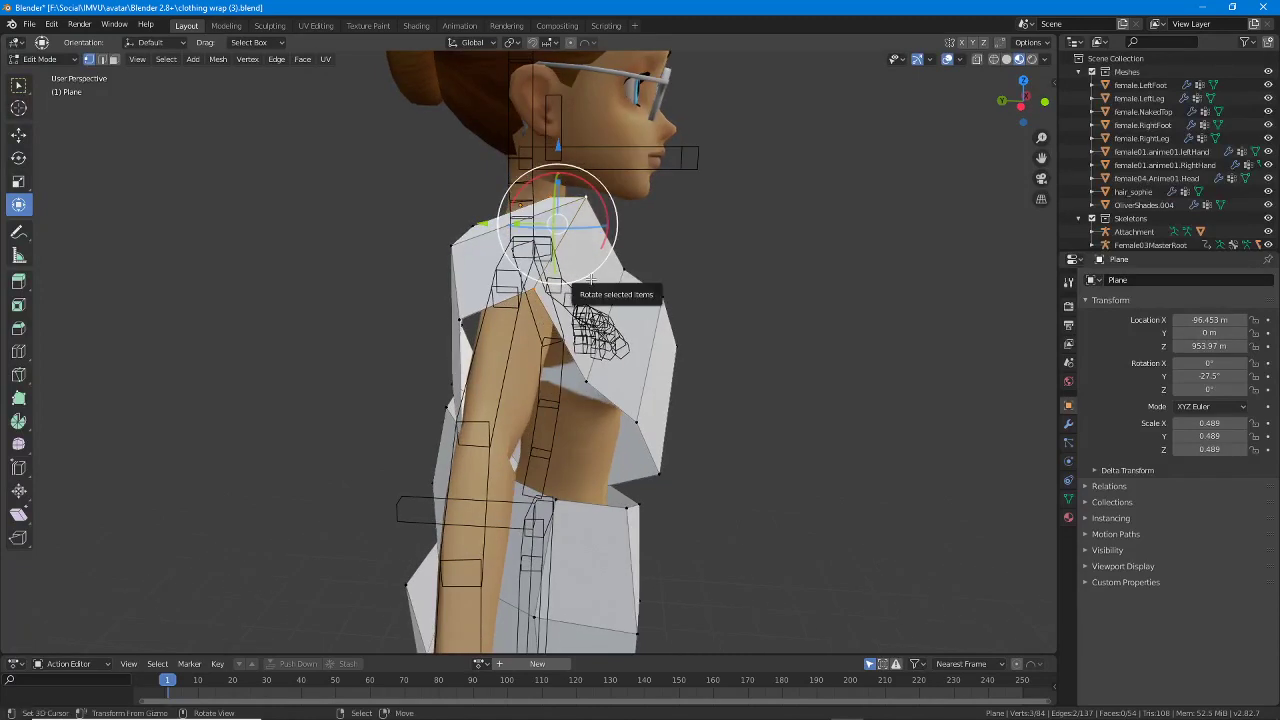
pyautogui.moveTo(591, 280); pyautogui.dragTo(638, 311)
pyautogui.click(650, 275)
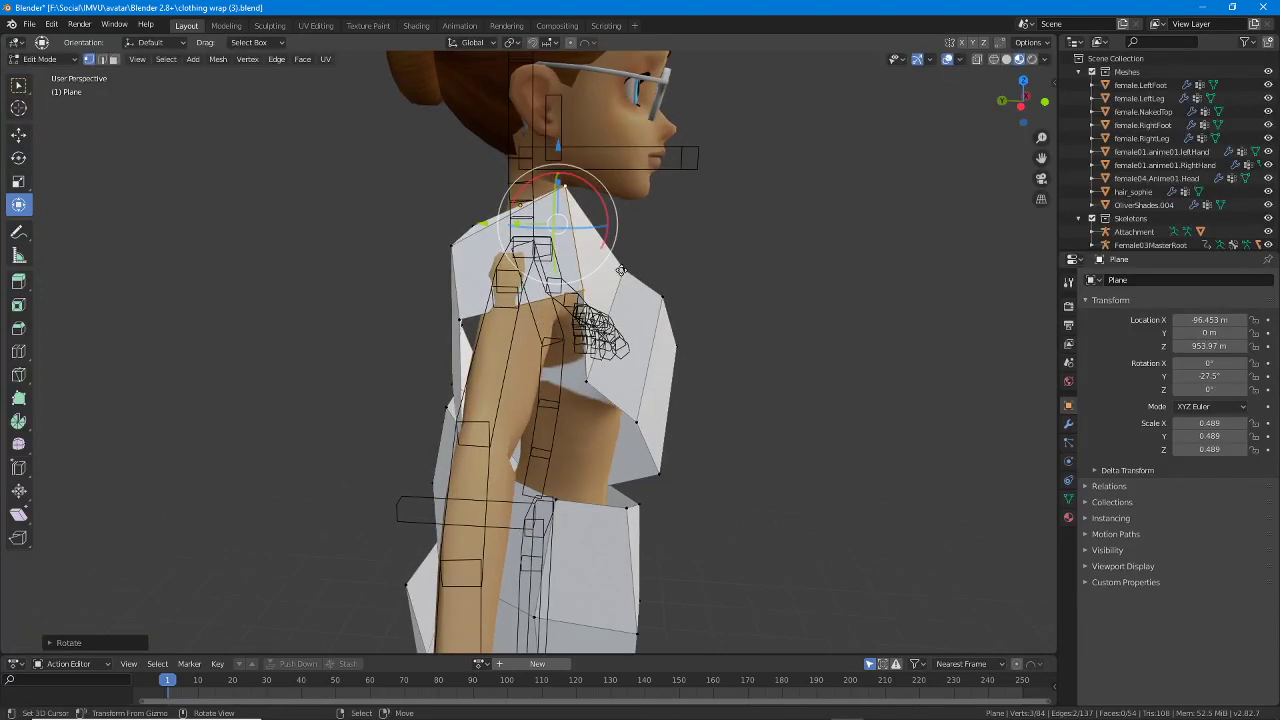
pyautogui.press('g')
pyautogui.click(590, 272)
# Reposition single vertices of the shoulder section so the wrap covers the top of the shoulder.
pyautogui.moveTo(592, 275); pyautogui.dragTo(1052, 244, button='middle')
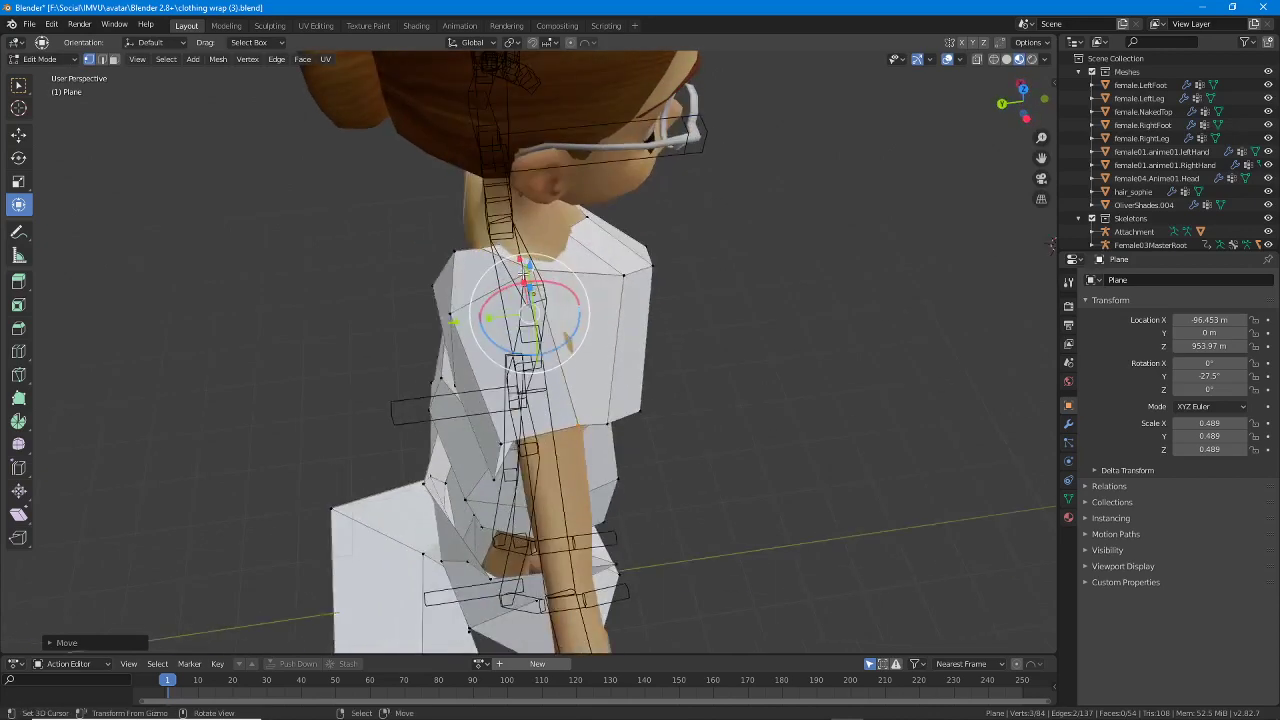
pyautogui.rightClick(486, 246)
pyautogui.moveTo(486, 246); pyautogui.dragTo(512, 281, button='middle')
pyautogui.press('g')
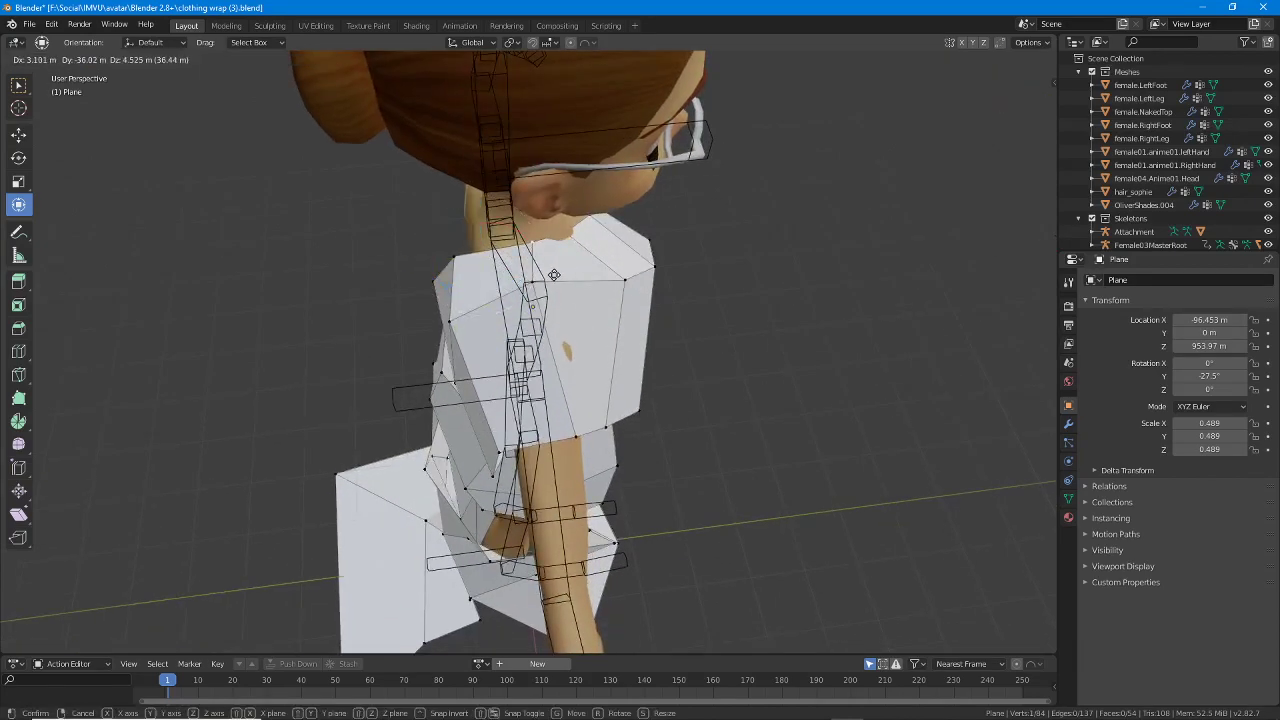
pyautogui.click(593, 268)
pyautogui.moveTo(593, 268); pyautogui.dragTo(372, 166, button='middle')
pyautogui.press('g')
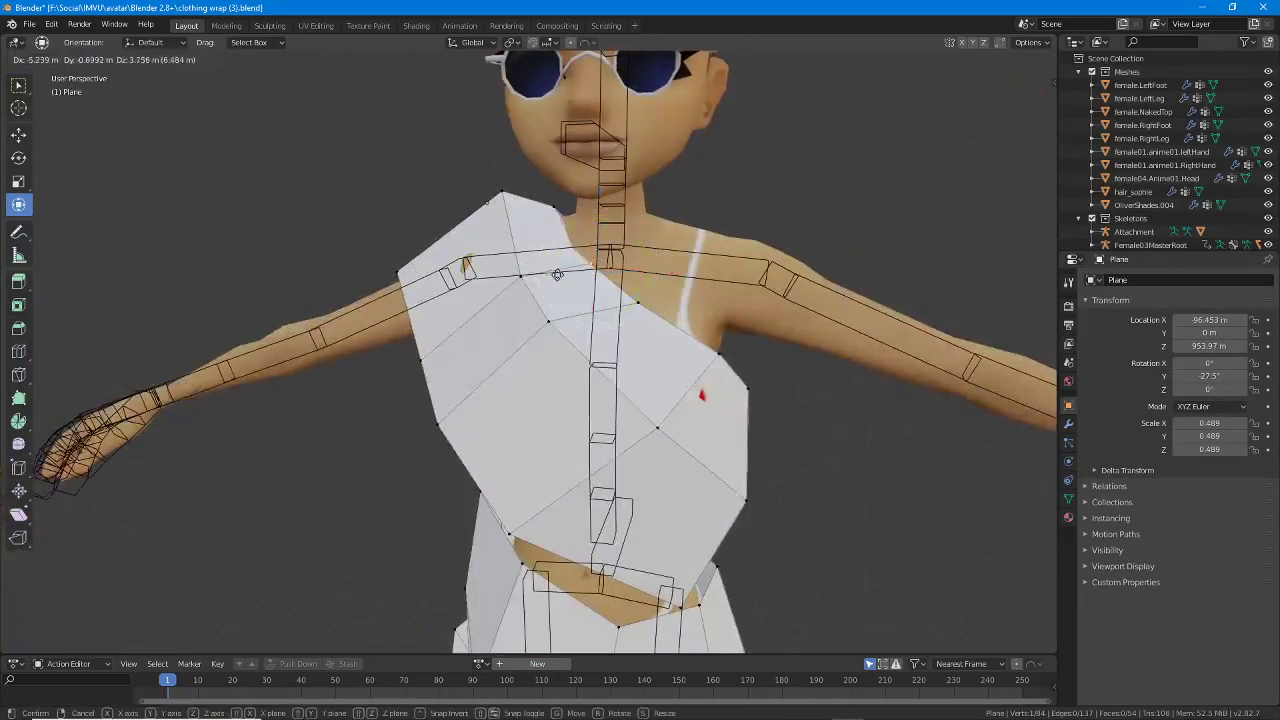
pyautogui.click(557, 275)
# Move the vertices along the neckline edge, from beside the neck down to the bust, to smooth its diagonal line.
pyautogui.moveTo(557, 275); pyautogui.dragTo(540, 210, button='middle')
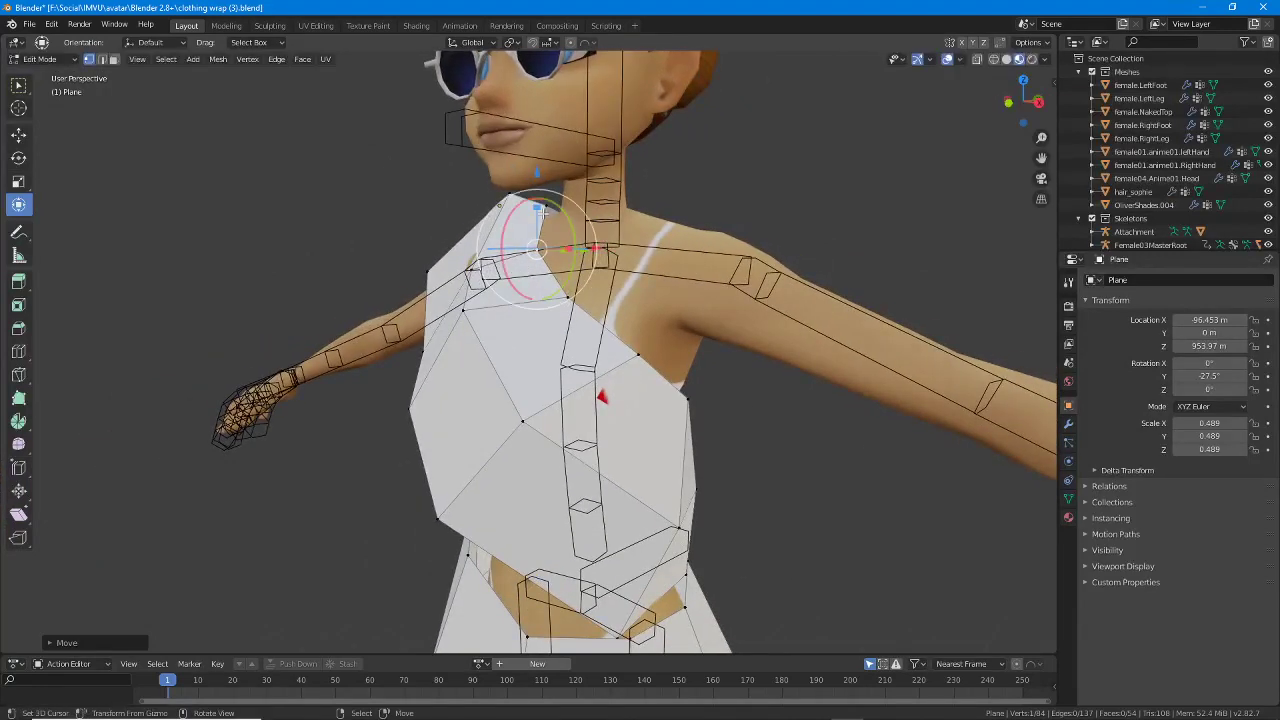
pyautogui.press('g')
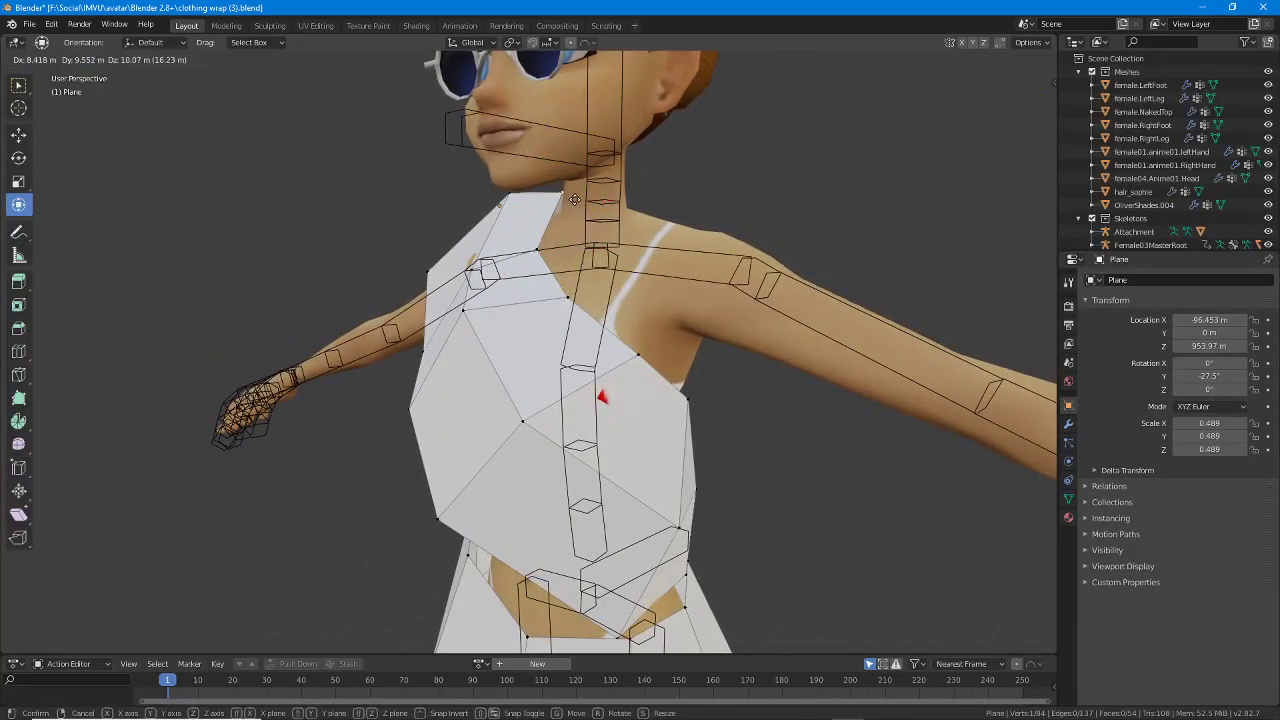
pyautogui.click(608, 255)
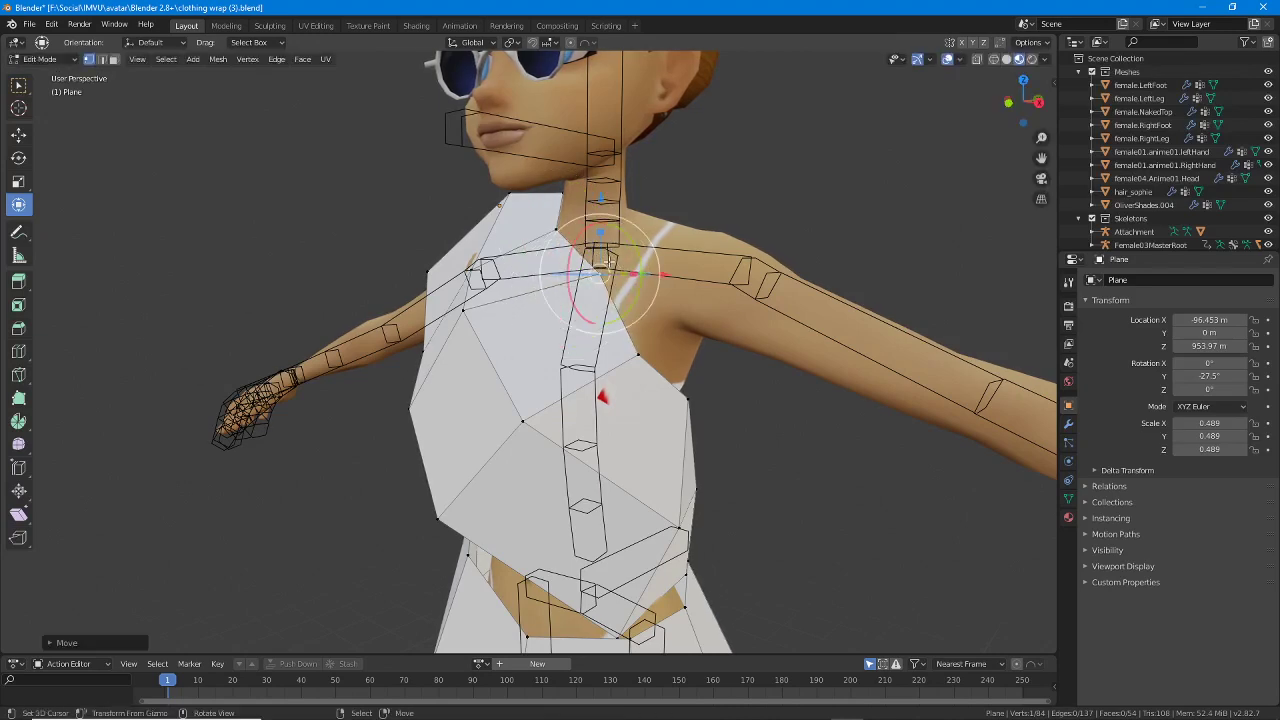
pyautogui.click(556, 229)
pyautogui.press('g')
pyautogui.click(562, 222)
pyautogui.click(636, 354)
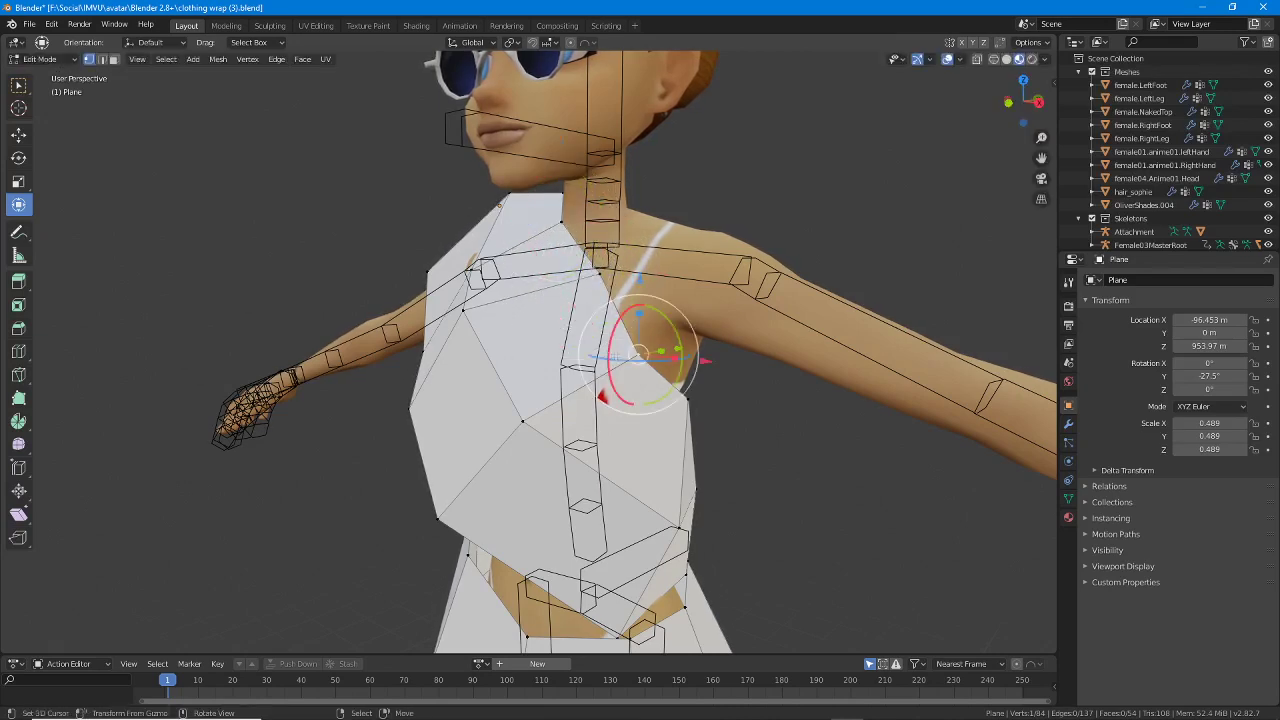
pyautogui.press('g')
pyautogui.click(631, 353)
# Move two vertices on the outer chest edge beneath the covered shoulder outward and down.
pyautogui.moveTo(385, 295); pyautogui.dragTo(406, 370, button='middle')
pyautogui.press('g')
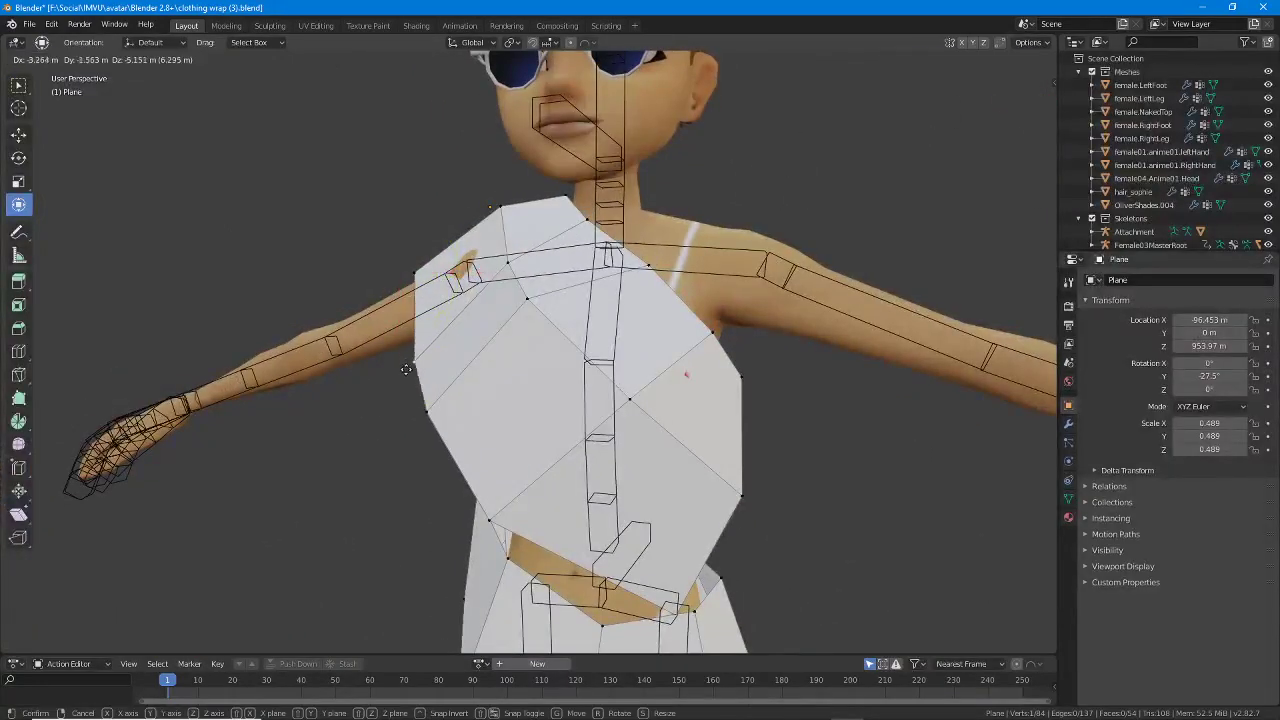
pyautogui.click(386, 376)
pyautogui.click(428, 411)
pyautogui.press('g')
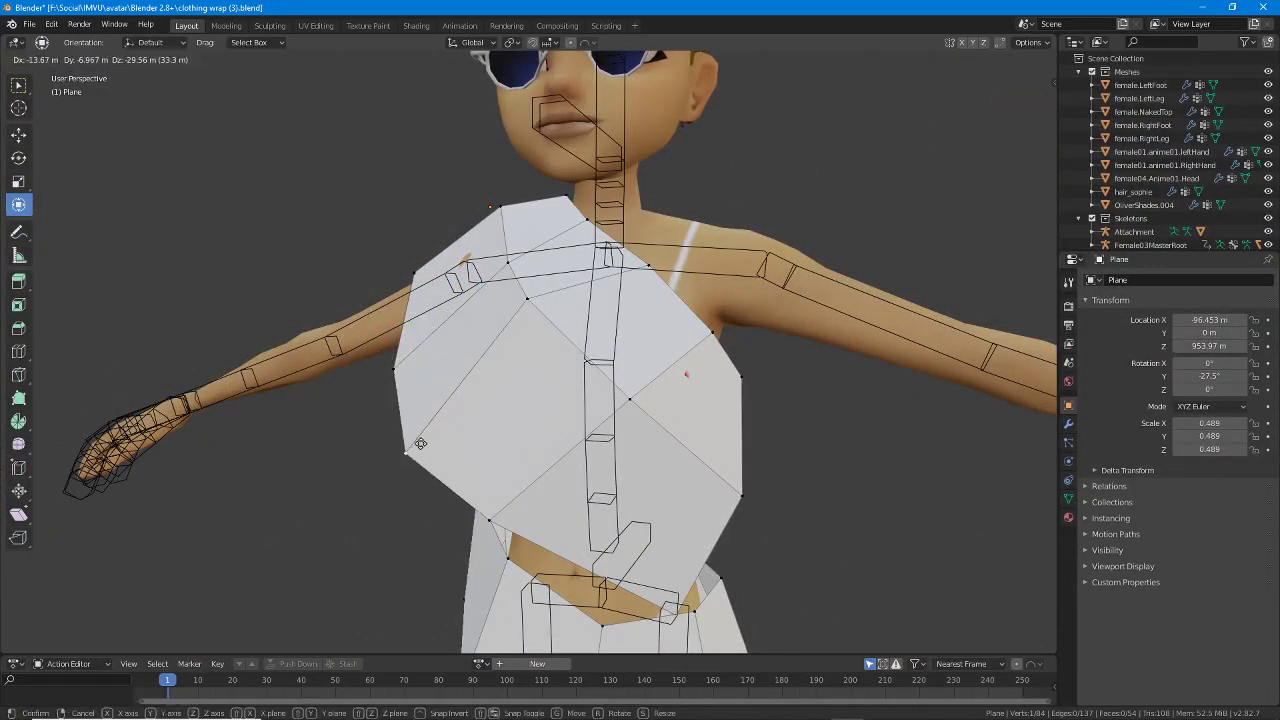
pyautogui.click(419, 443)
# Adjust further single vertices of the chest wrap around the shoulder and neckline.
pyautogui.moveTo(420, 445); pyautogui.dragTo(686, 362, button='middle')
pyautogui.moveTo(640, 262); pyautogui.dragTo(477, 324, button='middle')
pyautogui.press('g')
pyautogui.click(525, 349)
pyautogui.press('g')
pyautogui.click(653, 327)
pyautogui.press('g')
pyautogui.click(593, 254)
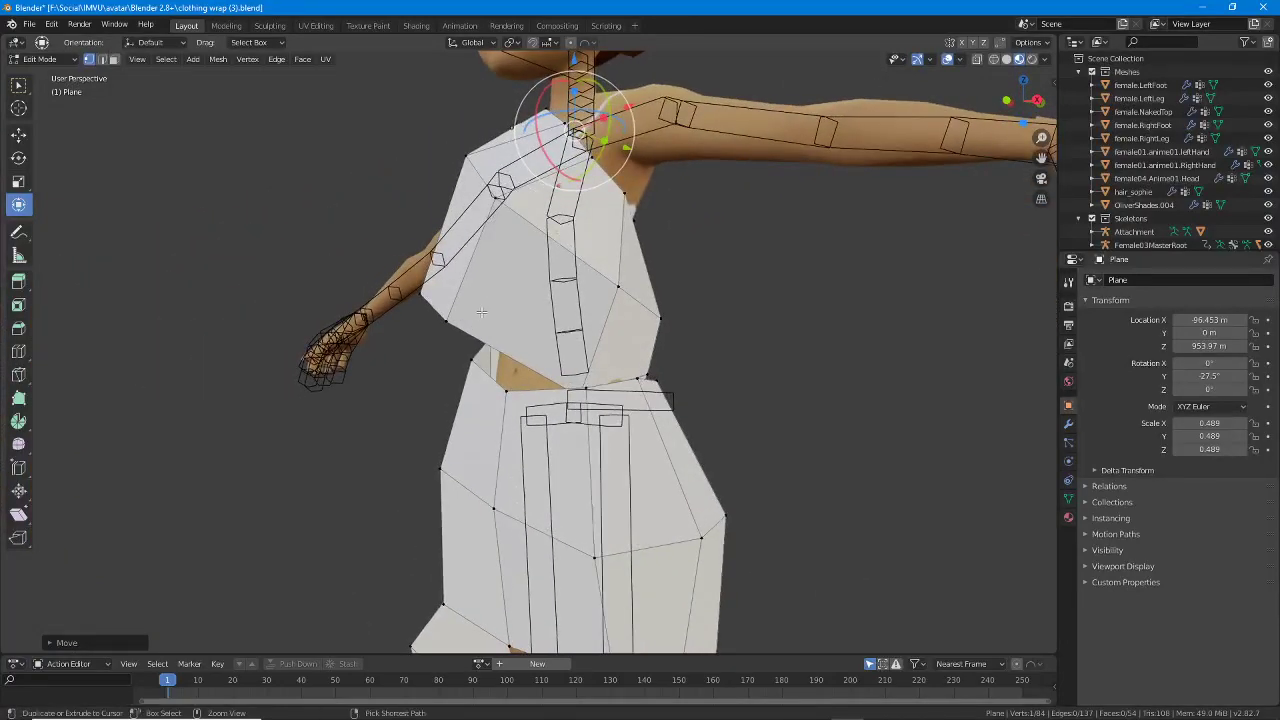
# Add an edge loop through the lower chest section and reposition its vertices around the front of the waist.
pyautogui.press('g')
pyautogui.press('g')
pyautogui.click(473, 320)
pyautogui.moveTo(473, 320); pyautogui.dragTo(548, 372, button='middle')
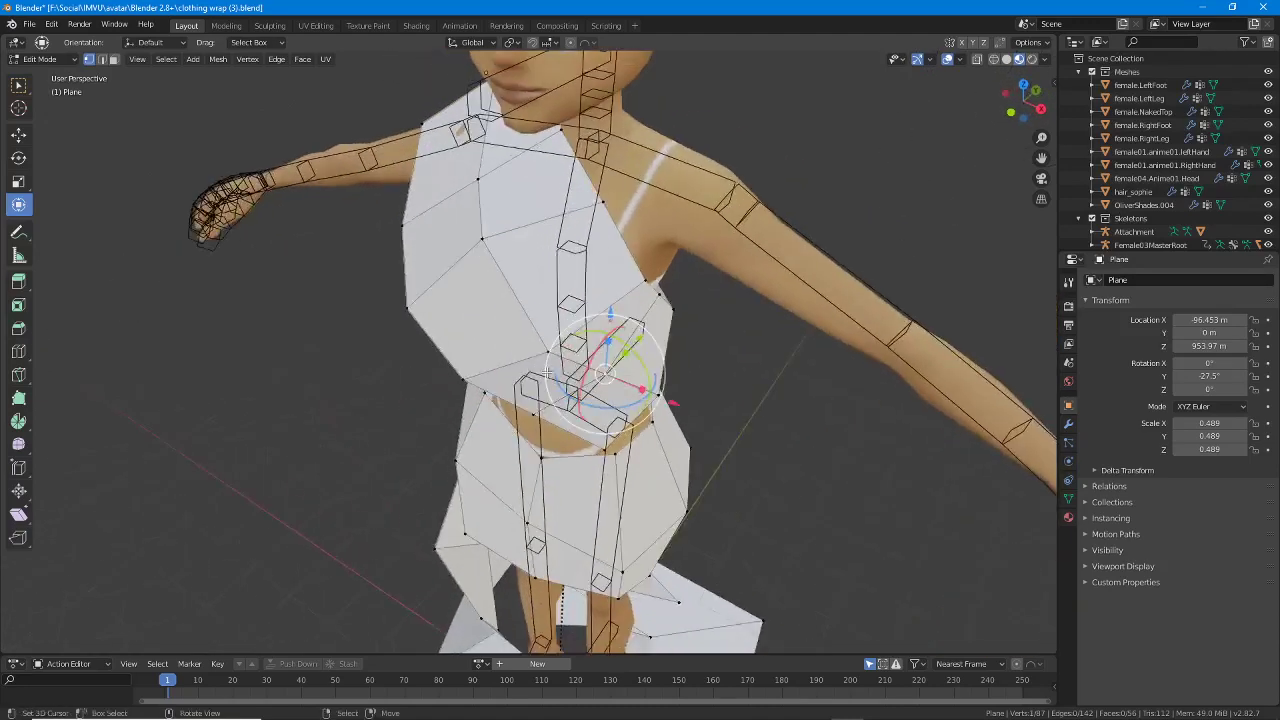
pyautogui.moveTo(539, 352); pyautogui.dragTo(592, 399, button='right')
pyautogui.moveTo(465, 381); pyautogui.dragTo(499, 409, button='right')
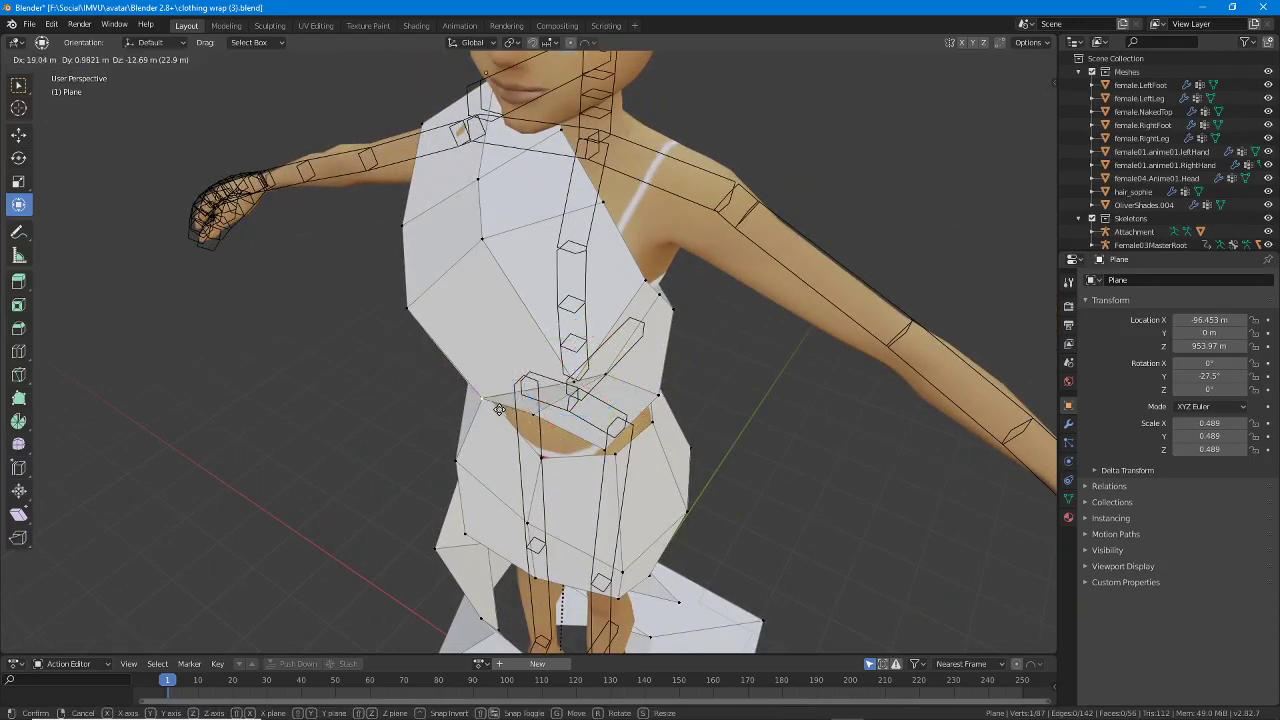
pyautogui.moveTo(487, 421); pyautogui.dragTo(485, 423)
# Move the vertices on the side of the bust beneath the avatar's left arm closer to the body.
pyautogui.moveTo(642, 283); pyautogui.dragTo(649, 293, button='right')
pyautogui.moveTo(673, 422); pyautogui.dragTo(539, 352, button='middle')
pyautogui.moveTo(545, 165); pyautogui.dragTo(521, 342, button='middle')
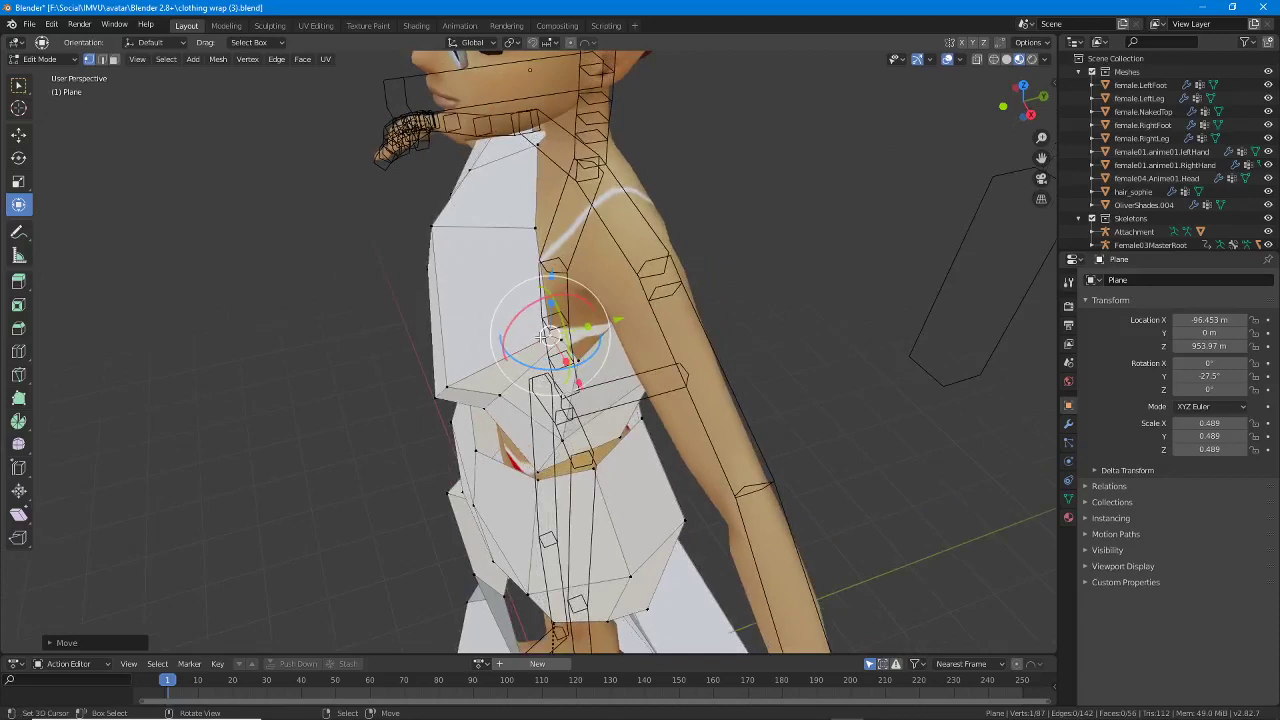
pyautogui.press('g')
pyautogui.moveTo(514, 298); pyautogui.dragTo(514, 298, button='right')
pyautogui.moveTo(563, 339); pyautogui.dragTo(556, 318, button='right')
# Reposition the vertices on the lower edge of the chest section above the front of the waist.
pyautogui.moveTo(500, 334); pyautogui.dragTo(710, 430, button='middle')
pyautogui.press('g')
pyautogui.click(547, 427)
pyautogui.scroll(2, 674, 446)
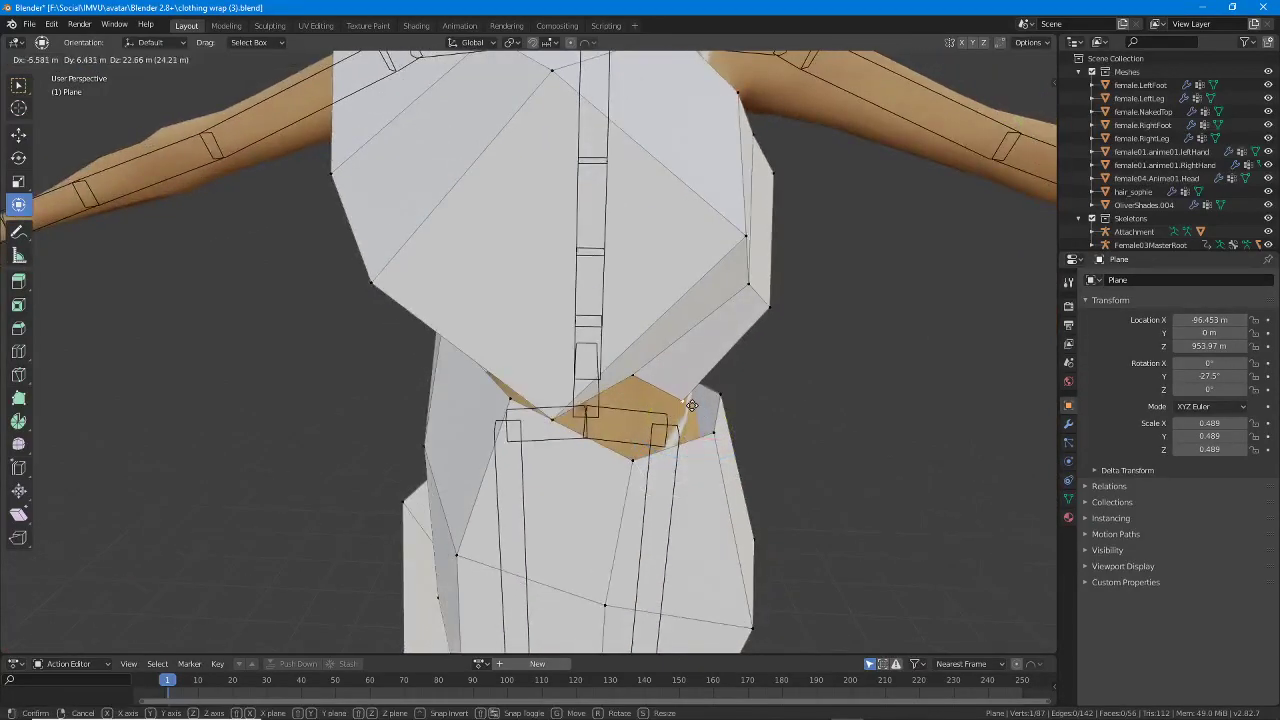
pyautogui.moveTo(765, 307); pyautogui.dragTo(557, 328, button='middle')
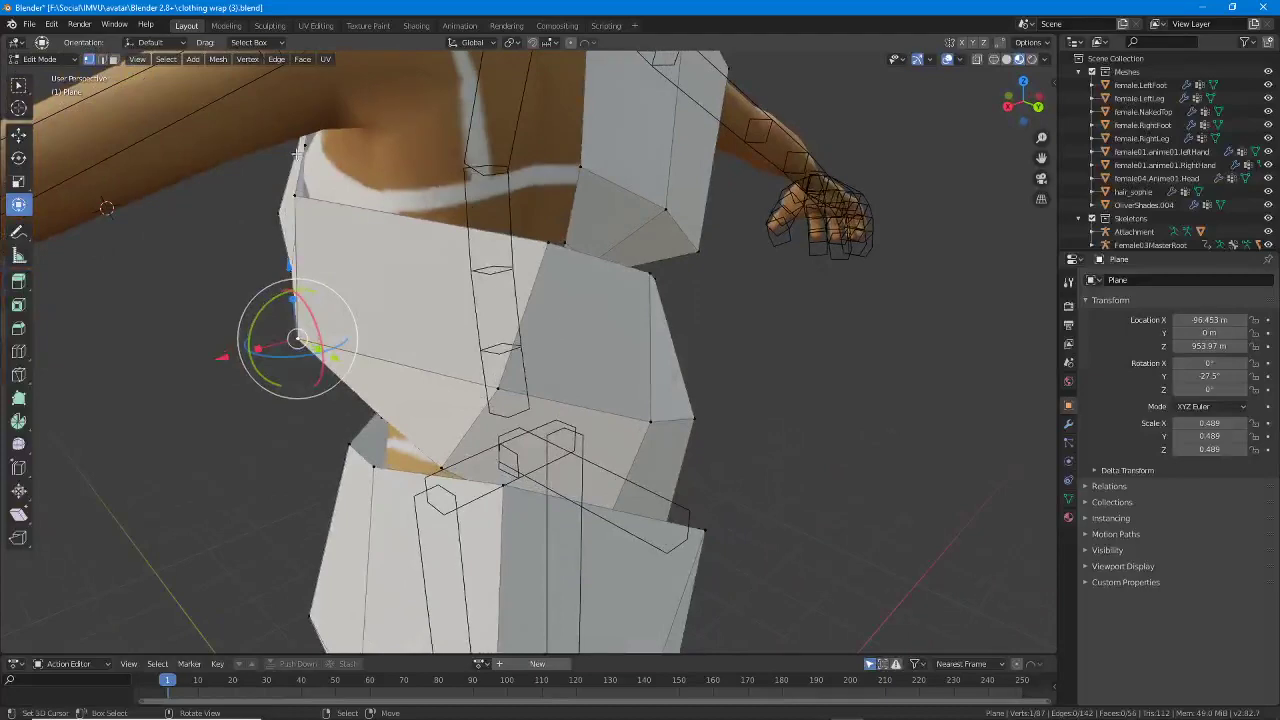
# Adjust the underarm edge vertex and the vertex beneath the bust on the avatar's left side.
pyautogui.moveTo(302, 149); pyautogui.dragTo(306, 141, button='right')
pyautogui.moveTo(306, 141); pyautogui.dragTo(420, 391, button='middle')
pyautogui.moveTo(420, 391); pyautogui.dragTo(432, 410, button='right')
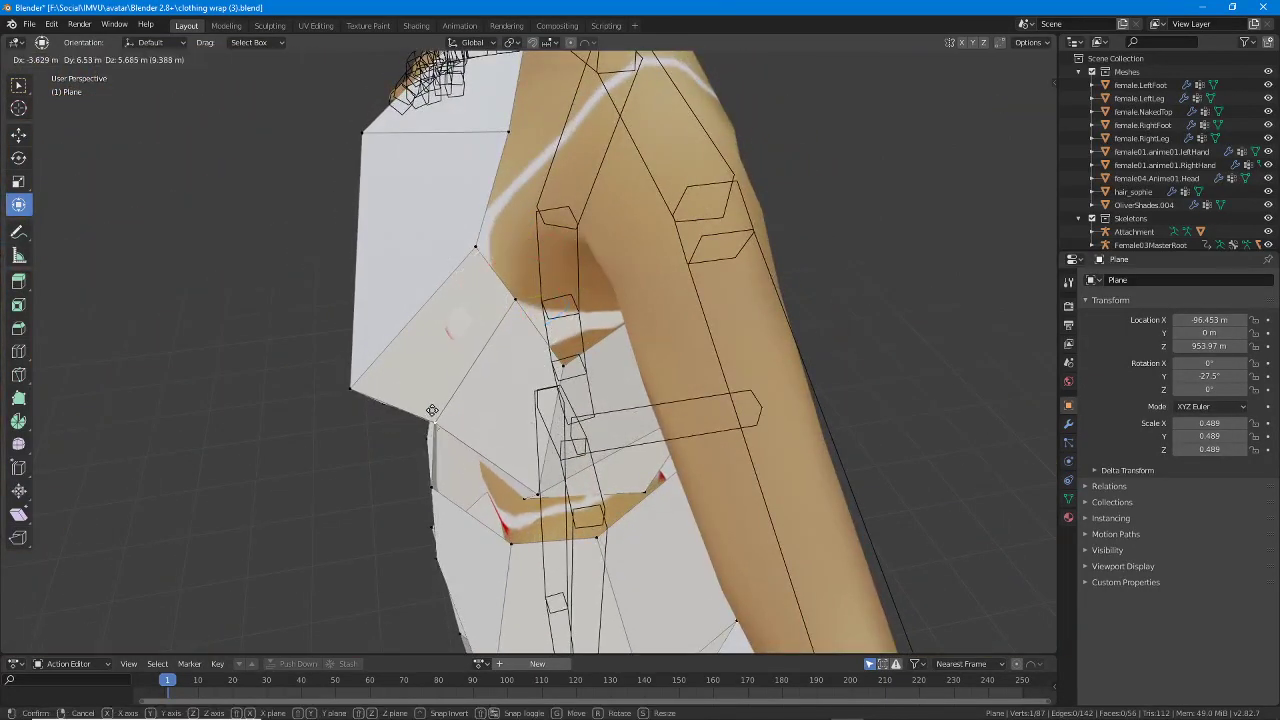
pyautogui.click(432, 410)
# Reposition the vertices at the lower front of the bust to refine its side profile.
pyautogui.moveTo(432, 410); pyautogui.dragTo(406, 472, button='middle')
pyautogui.press('g')
pyautogui.click(526, 428)
pyautogui.scroll(-2, 530, 428)
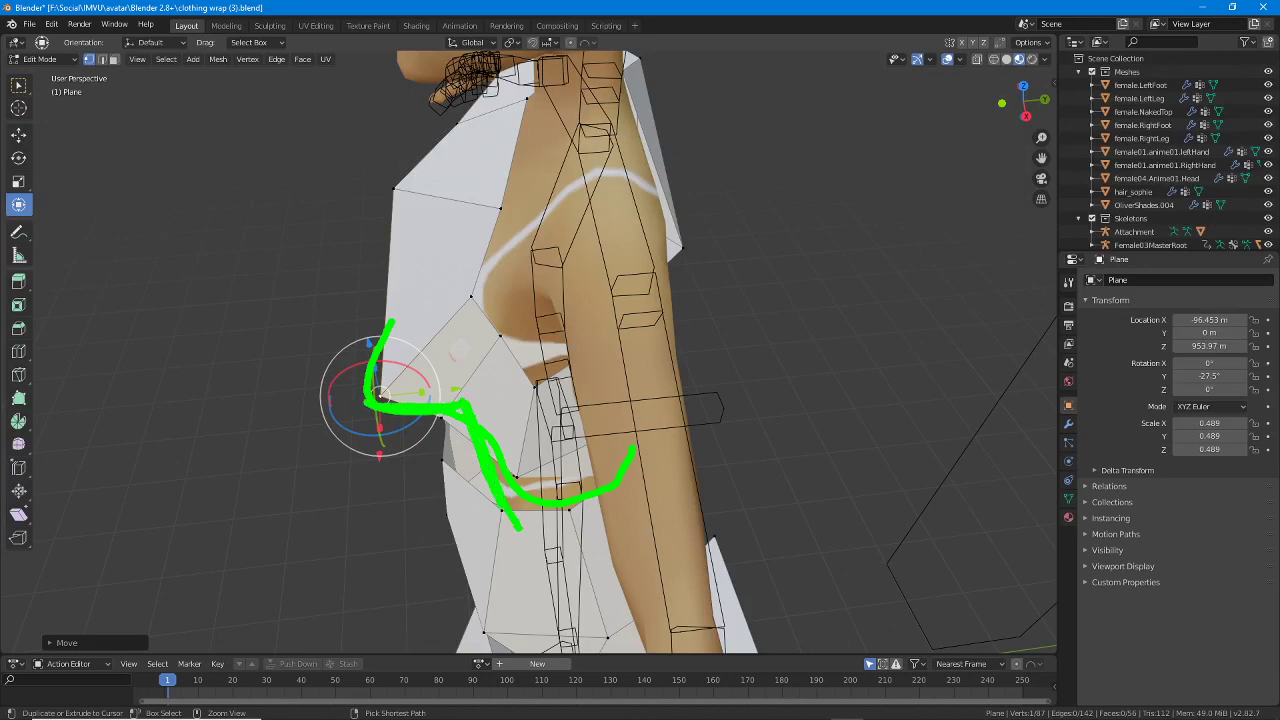
pyautogui.press('Escape')
# Move single vertices on the front of the chest section to round out the bust.
pyautogui.moveTo(398, 505)
pyautogui.mouseDown(button='middle')
pyautogui.moveTo(409, 463)
pyautogui.moveTo(471, 420)
pyautogui.mouseUp(button='middle')
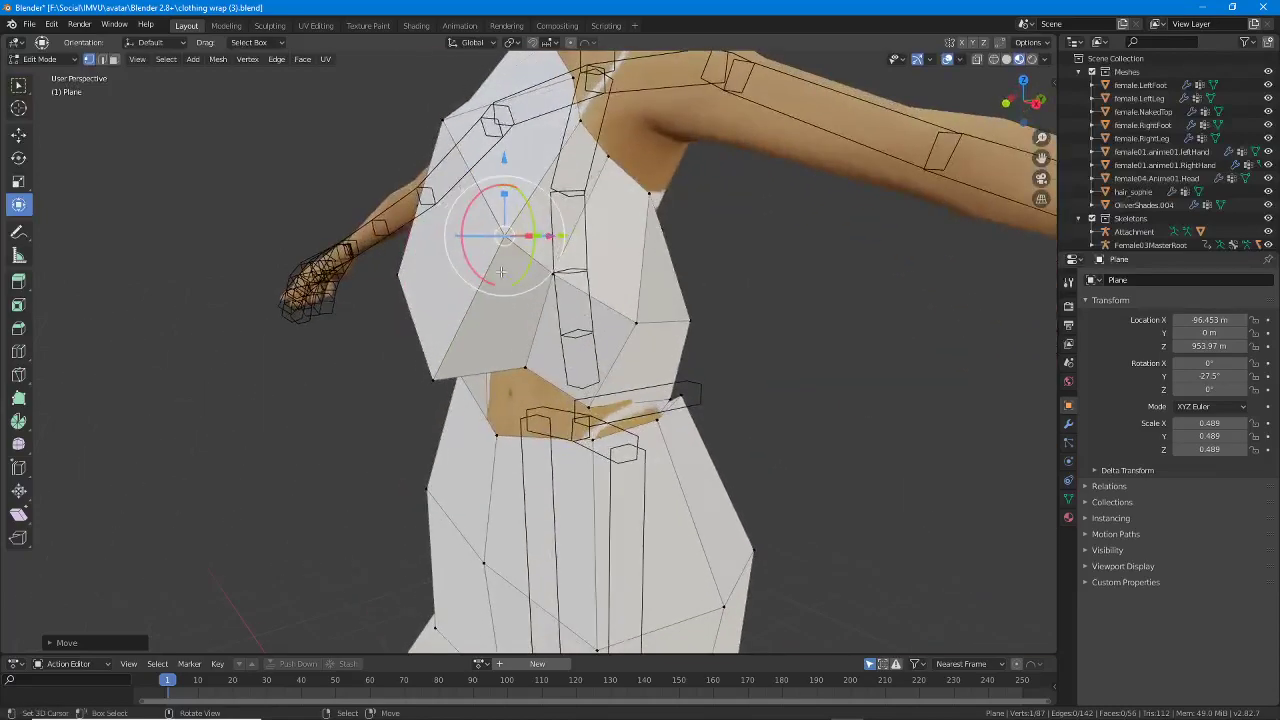
pyautogui.moveTo(501, 271); pyautogui.dragTo(557, 298, button='middle')
pyautogui.moveTo(581, 333); pyautogui.dragTo(505, 370, button='middle')
pyautogui.click(428, 352)
pyautogui.moveTo(428, 352); pyautogui.dragTo(500, 328, button='middle')
pyautogui.press('g')
pyautogui.click(357, 366)
# Move the vertices along the upper edge of the back band, from beneath the arm toward the spine.
pyautogui.moveTo(387, 283); pyautogui.dragTo(560, 342, button='middle')
pyautogui.press('g')
pyautogui.click(597, 343)
pyautogui.press('g')
pyautogui.click(386, 249)
pyautogui.press('g')
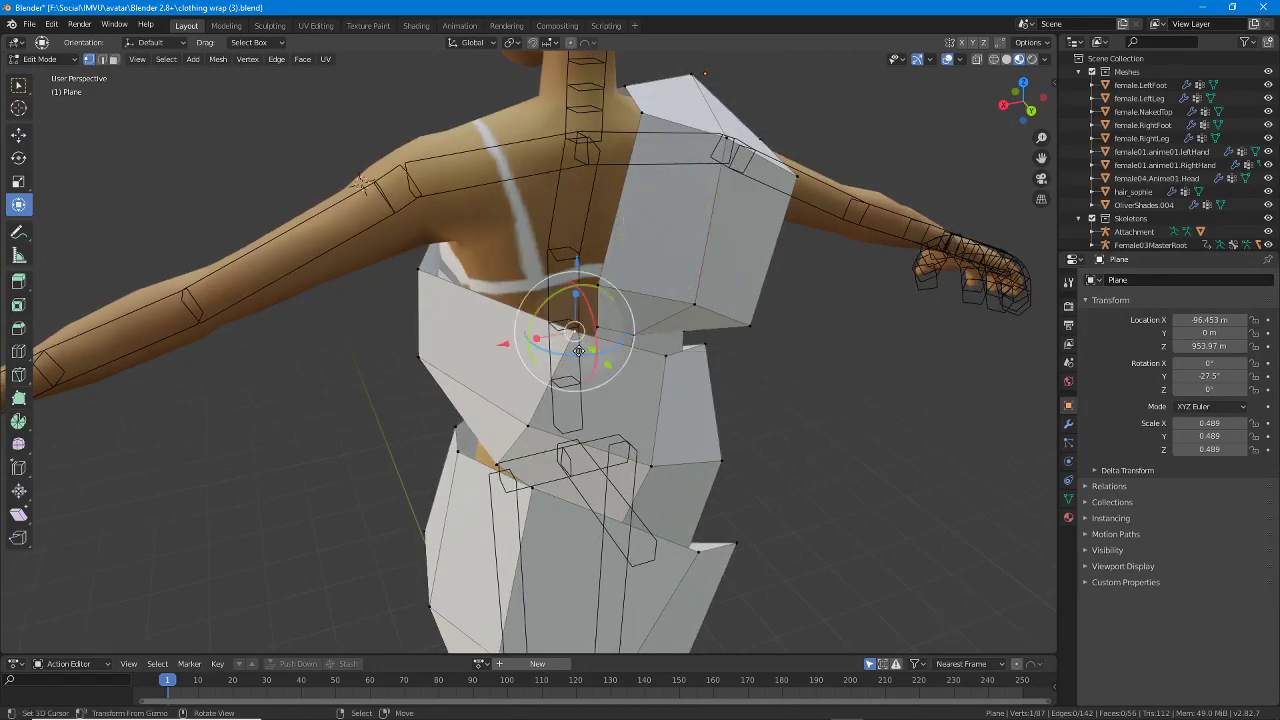
pyautogui.moveTo(579, 351); pyautogui.dragTo(488, 320)
# Reposition the middle vertices of the back band to follow the avatar's left side and lower back.
pyautogui.rightClick(528, 426)
pyautogui.moveTo(530, 427); pyautogui.dragTo(568, 438, button='middle')
pyautogui.moveTo(568, 438); pyautogui.dragTo(537, 417)
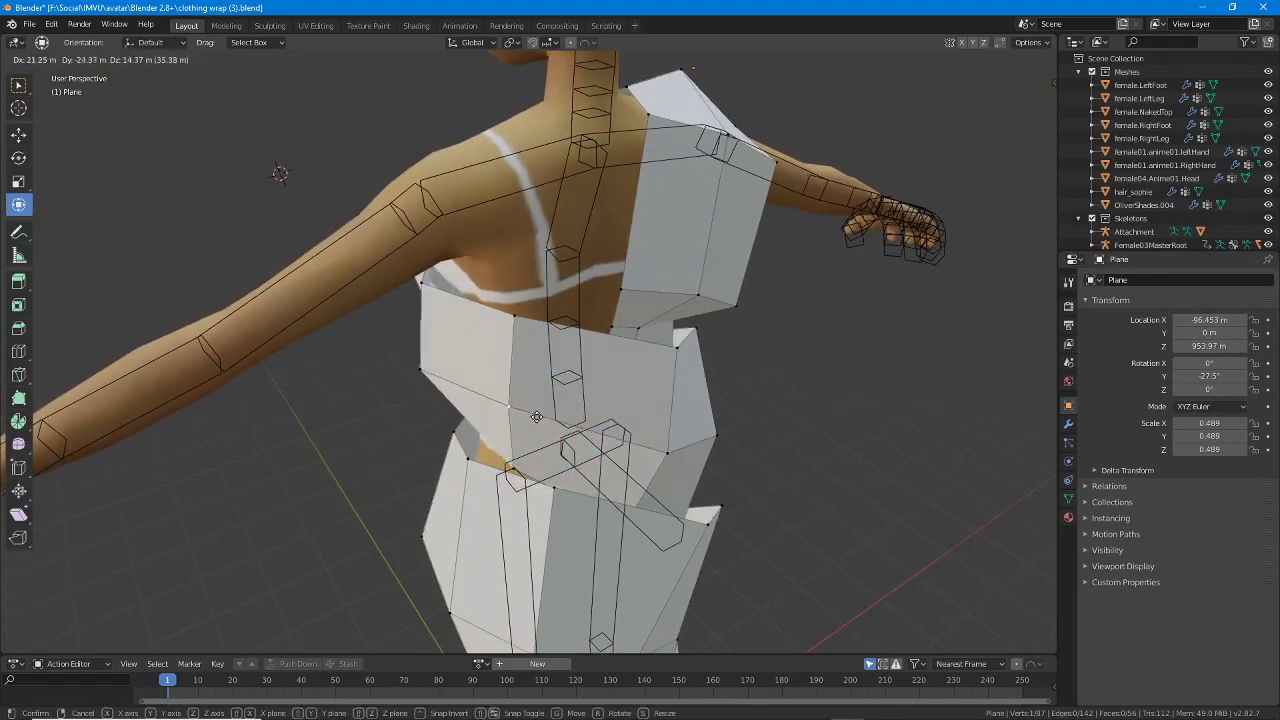
pyautogui.click(521, 412)
pyautogui.moveTo(560, 410); pyautogui.dragTo(639, 402, button='middle')
pyautogui.press('g')
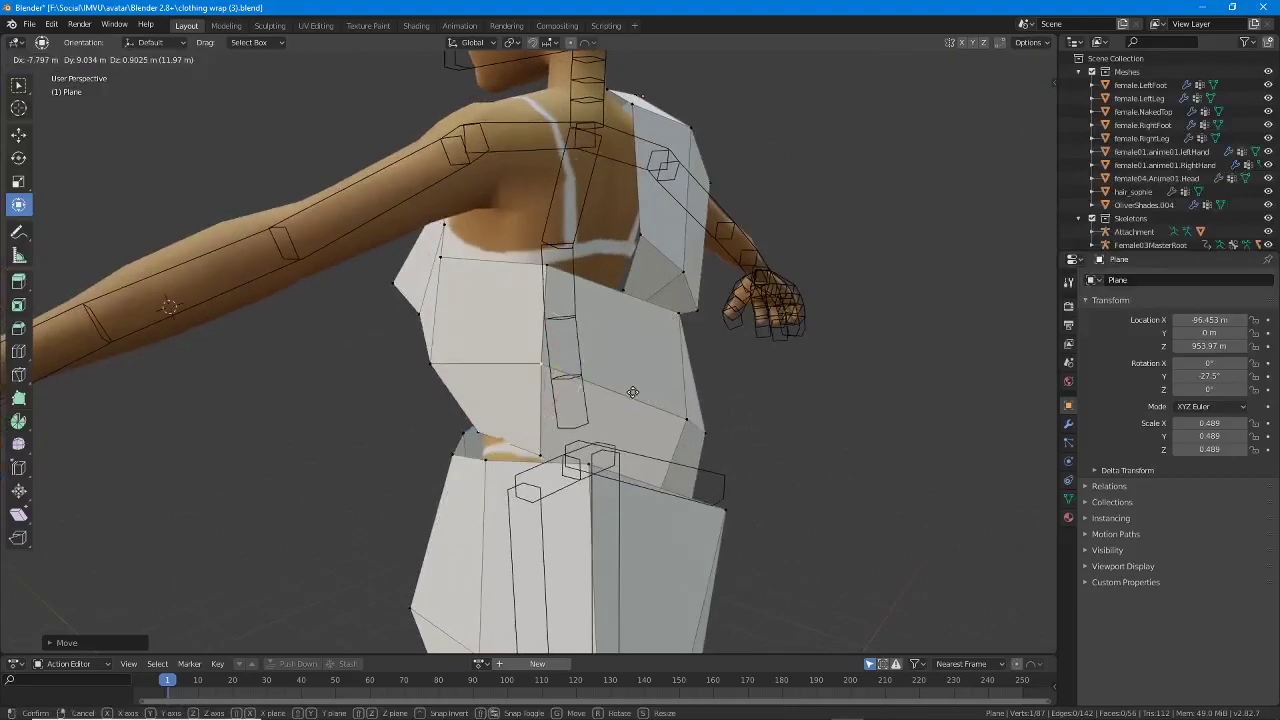
pyautogui.moveTo(632, 392); pyautogui.dragTo(540, 400)
# Cut a new edge loop into the back band and adjust a vertex near its lower edge.
pyautogui.moveTo(540, 400); pyautogui.dragTo(547, 408, button='middle')
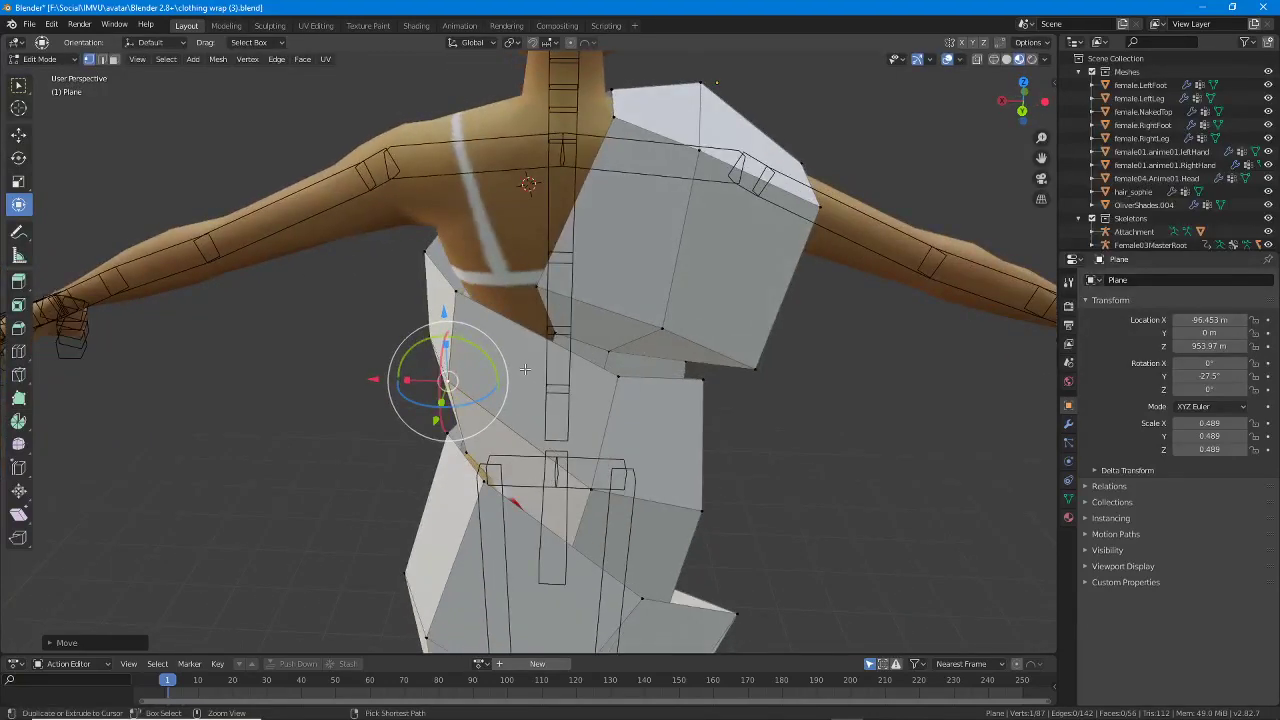
pyautogui.moveTo(540, 365); pyautogui.dragTo(570, 440, button='middle')
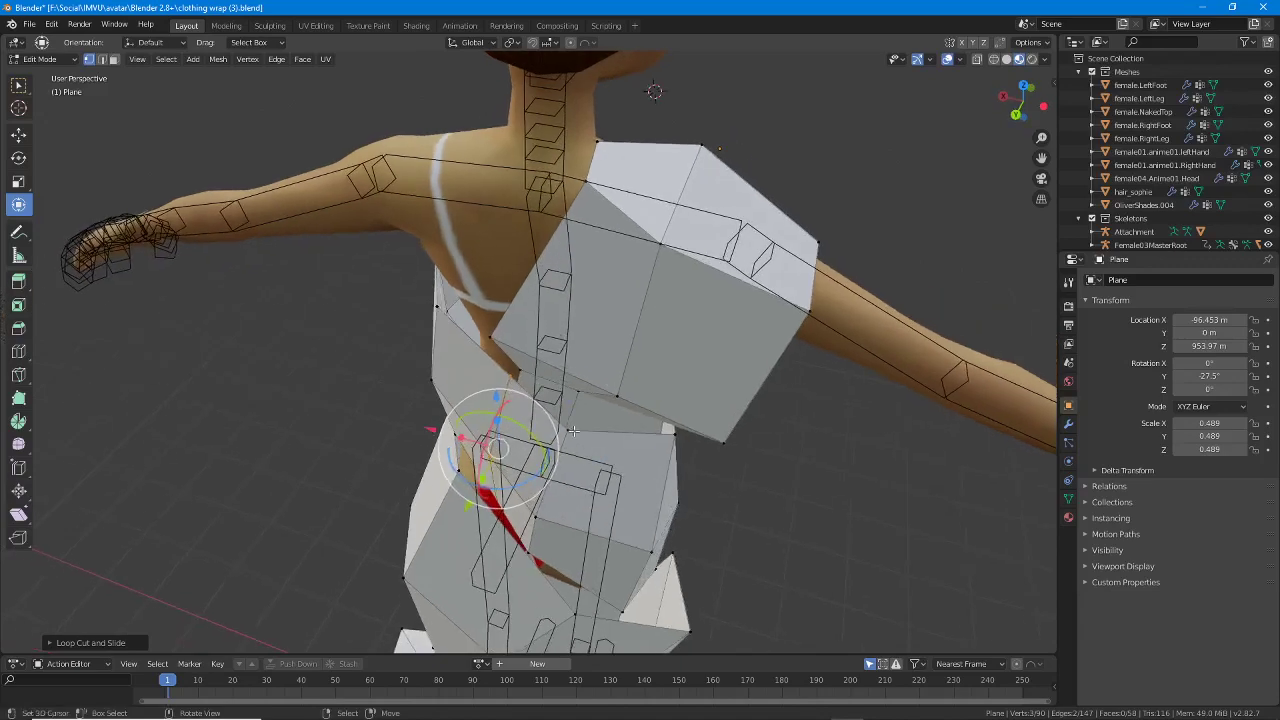
pyautogui.moveTo(503, 451); pyautogui.dragTo(517, 409, button='right')
pyautogui.moveTo(527, 436); pyautogui.dragTo(521, 545)
# Select the new edge loop on the back band and move it toward the avatar's left side.
pyautogui.moveTo(465, 445); pyautogui.dragTo(631, 459, button='middle')
pyautogui.moveTo(101, 115); pyautogui.dragTo(135, 158, button='middle')
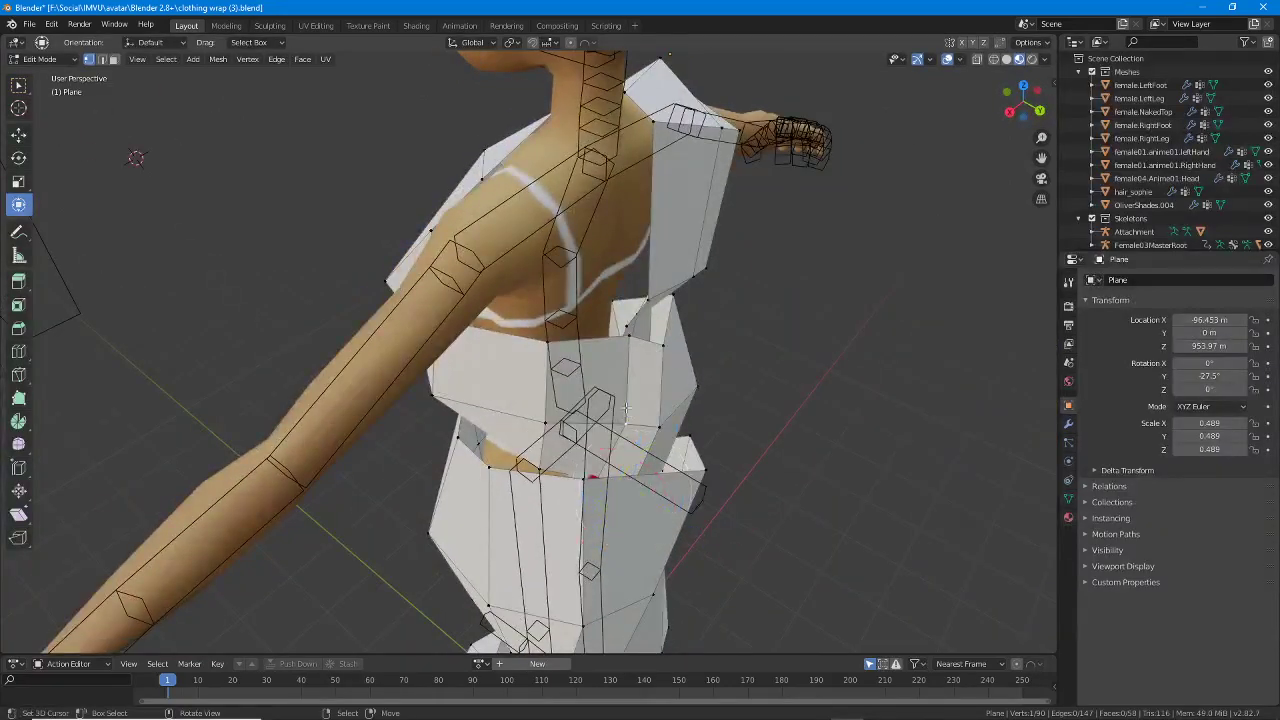
pyautogui.keyDown('alt'); pyautogui.rightClick(629, 371); pyautogui.keyUp('alt')
pyautogui.moveTo(629, 371); pyautogui.dragTo(616, 414, button='middle')
pyautogui.press('g')
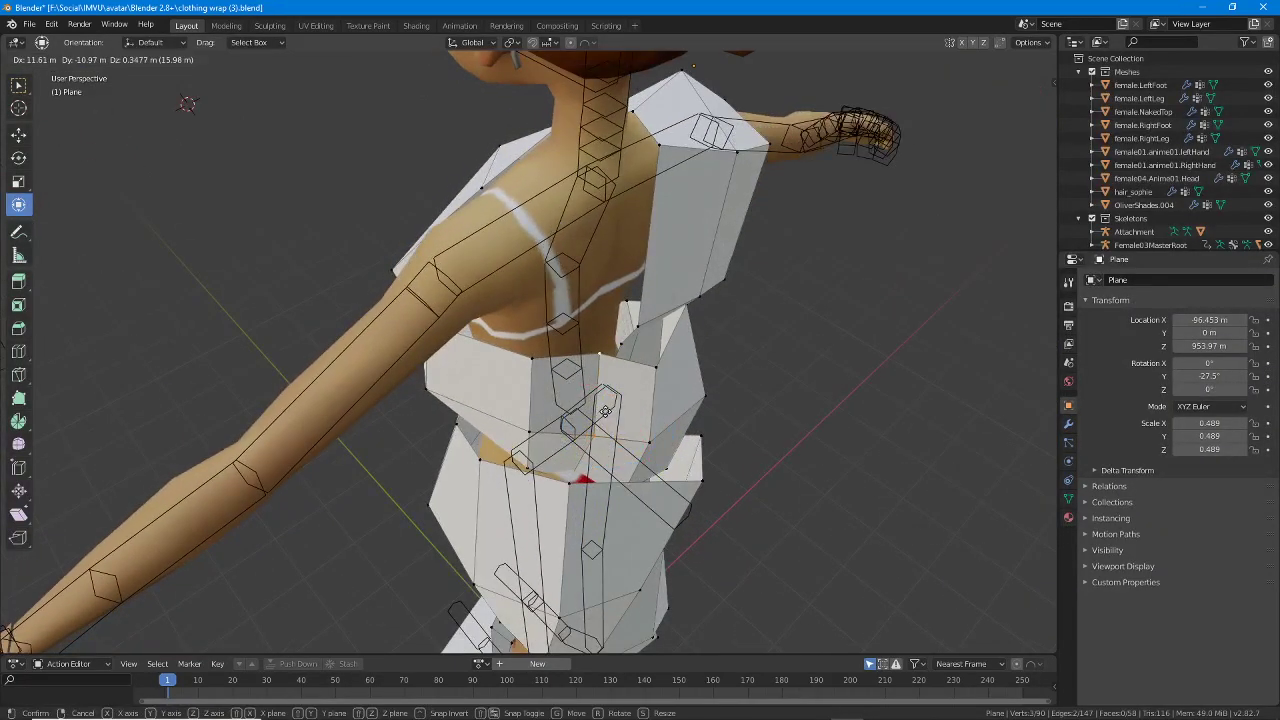
pyautogui.click(605, 411)
# Move single vertices of the back band inward to shape the hollow of the lower back.
pyautogui.moveTo(627, 328); pyautogui.dragTo(674, 352, button='middle')
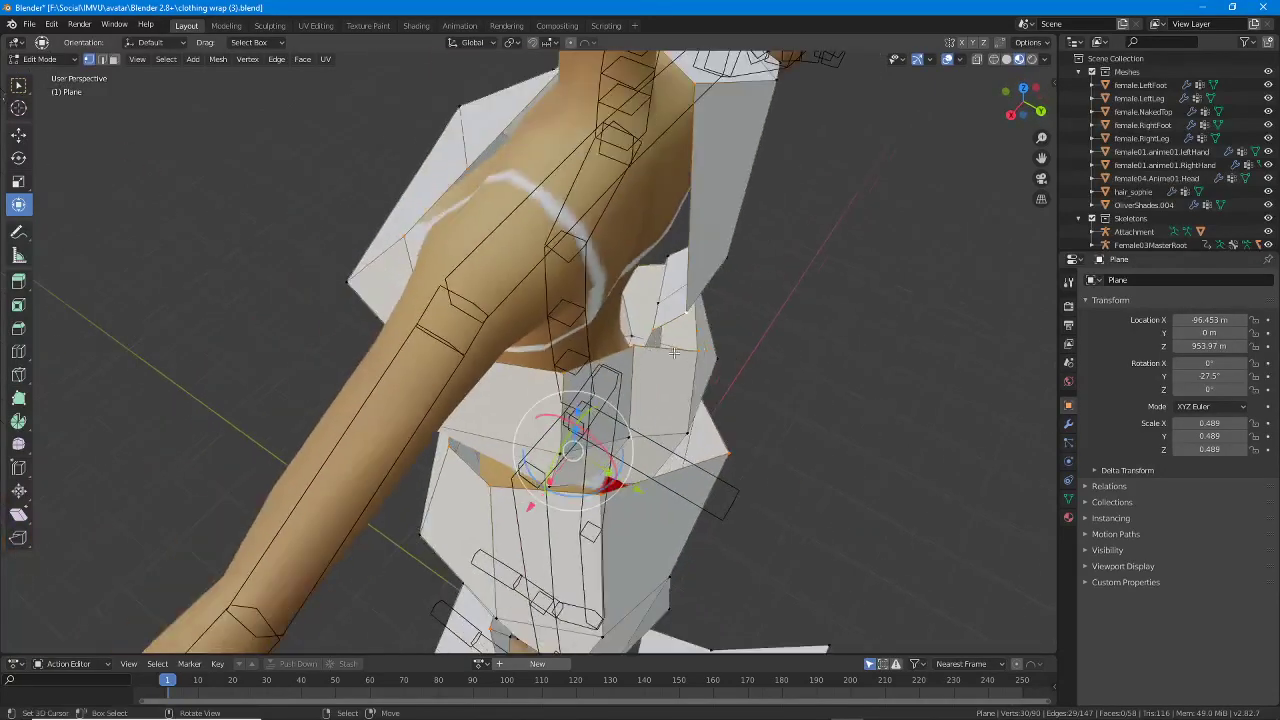
pyautogui.moveTo(700, 395); pyautogui.dragTo(711, 420, button='middle')
pyautogui.press('g')
pyautogui.click(683, 406)
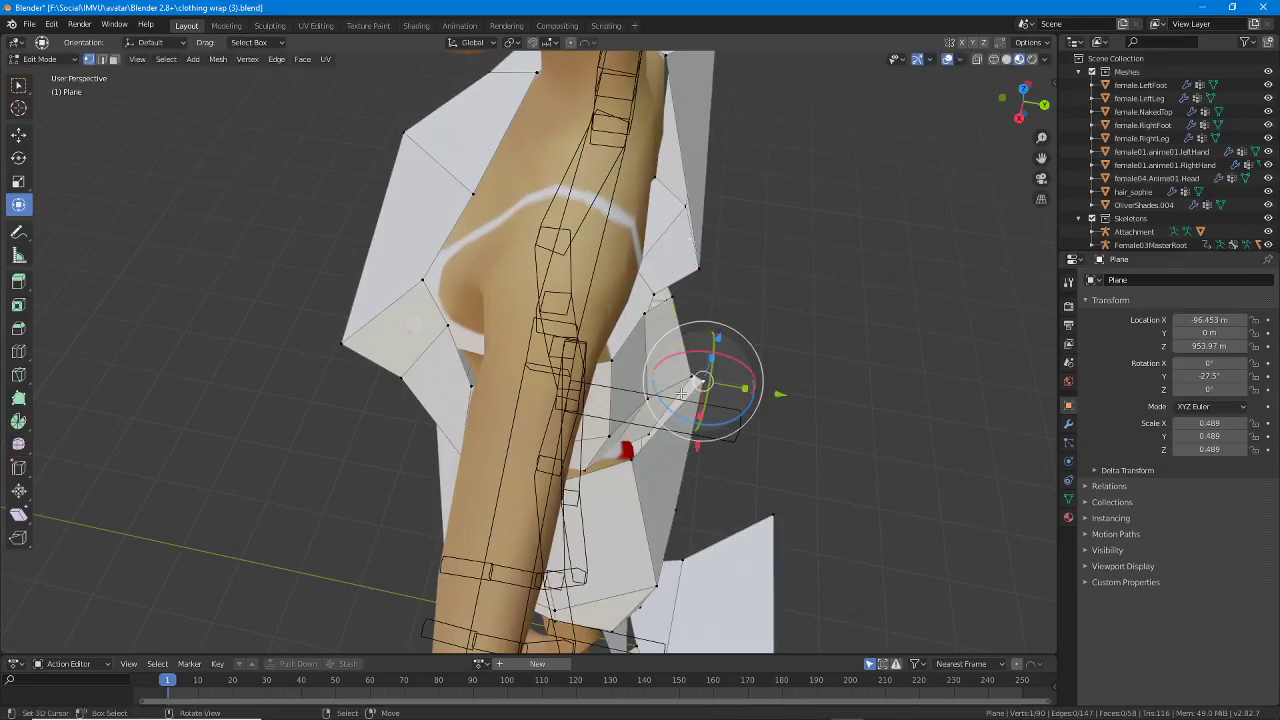
pyautogui.press('g')
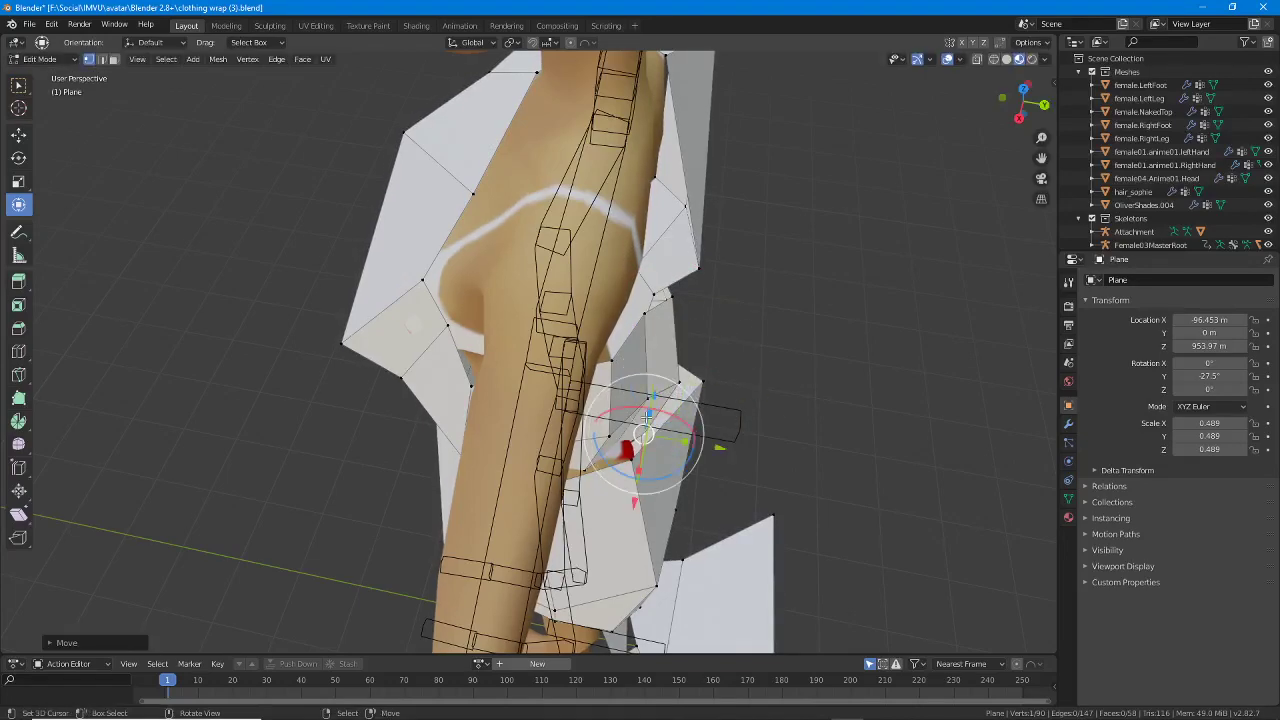
pyautogui.click(636, 390)
pyautogui.moveTo(636, 390); pyautogui.dragTo(449, 421, button='middle')
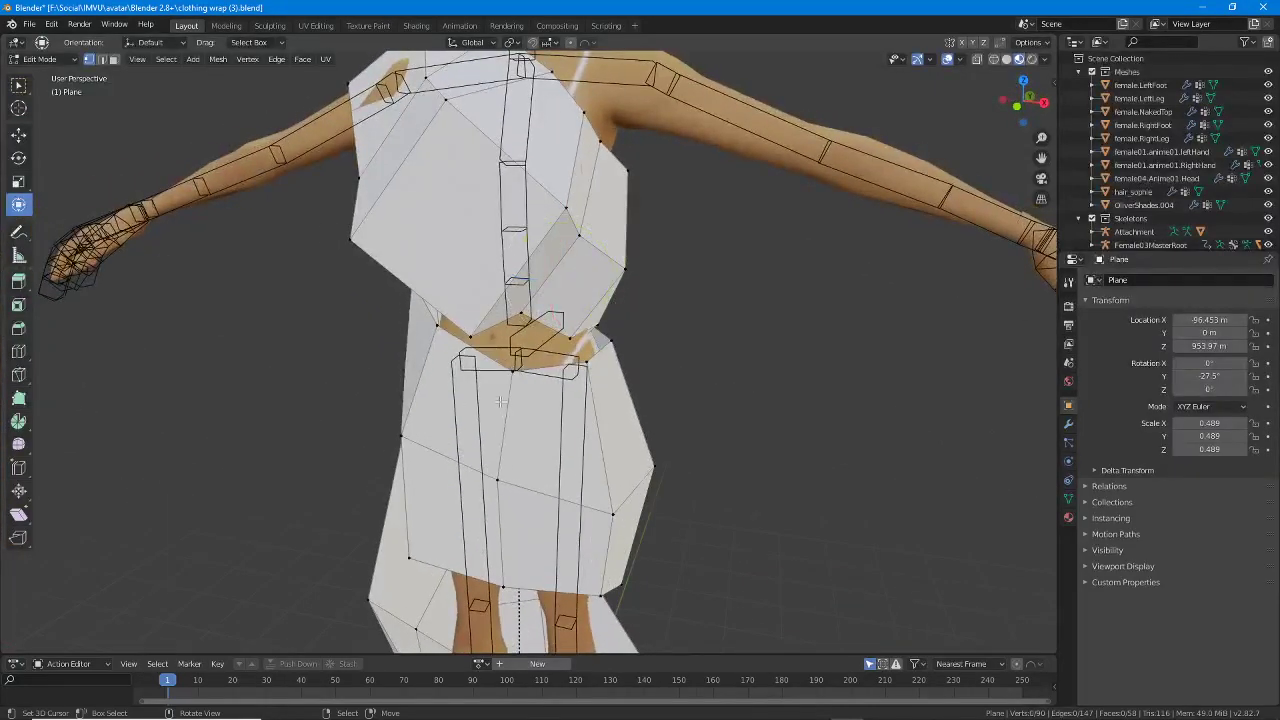
# Reposition the vertices on the hip section's upper edge, from the front waist to the avatar's left side.
pyautogui.press('g')
pyautogui.click(543, 360)
pyautogui.moveTo(590, 370); pyautogui.dragTo(485, 388, button='middle')
pyautogui.press('g')
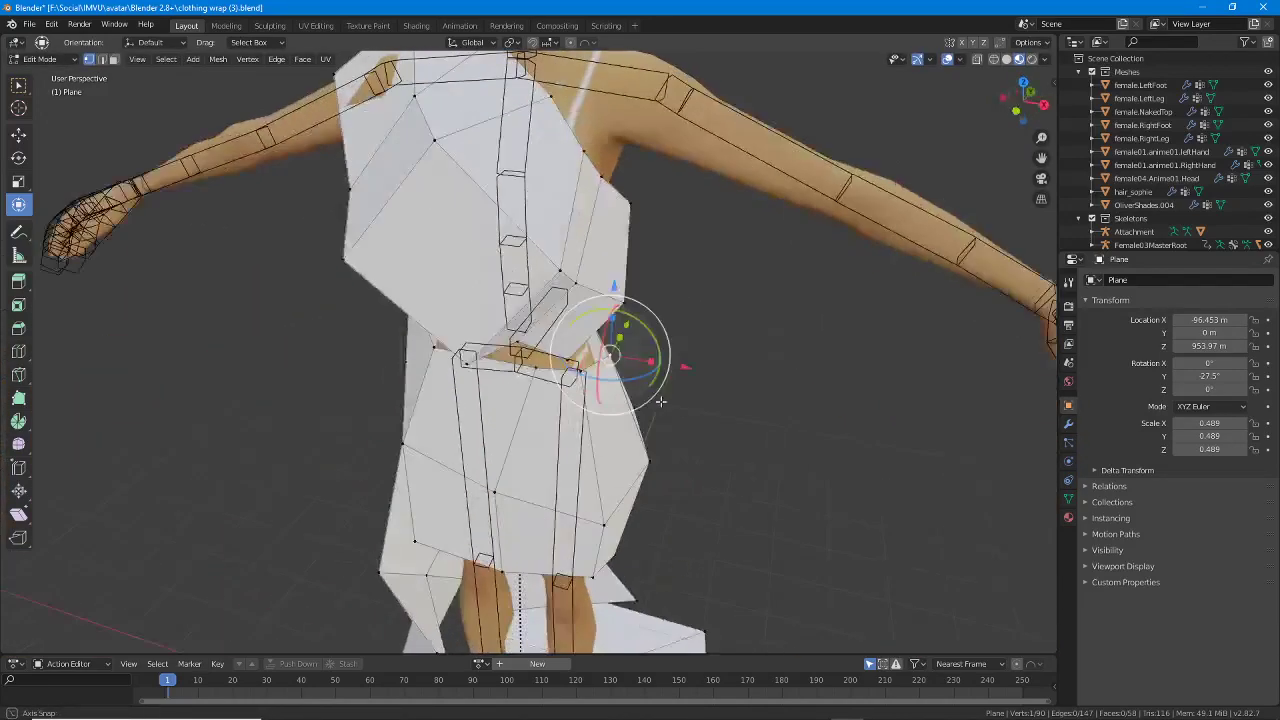
pyautogui.click(644, 388)
pyautogui.moveTo(647, 388); pyautogui.dragTo(673, 363, button='middle')
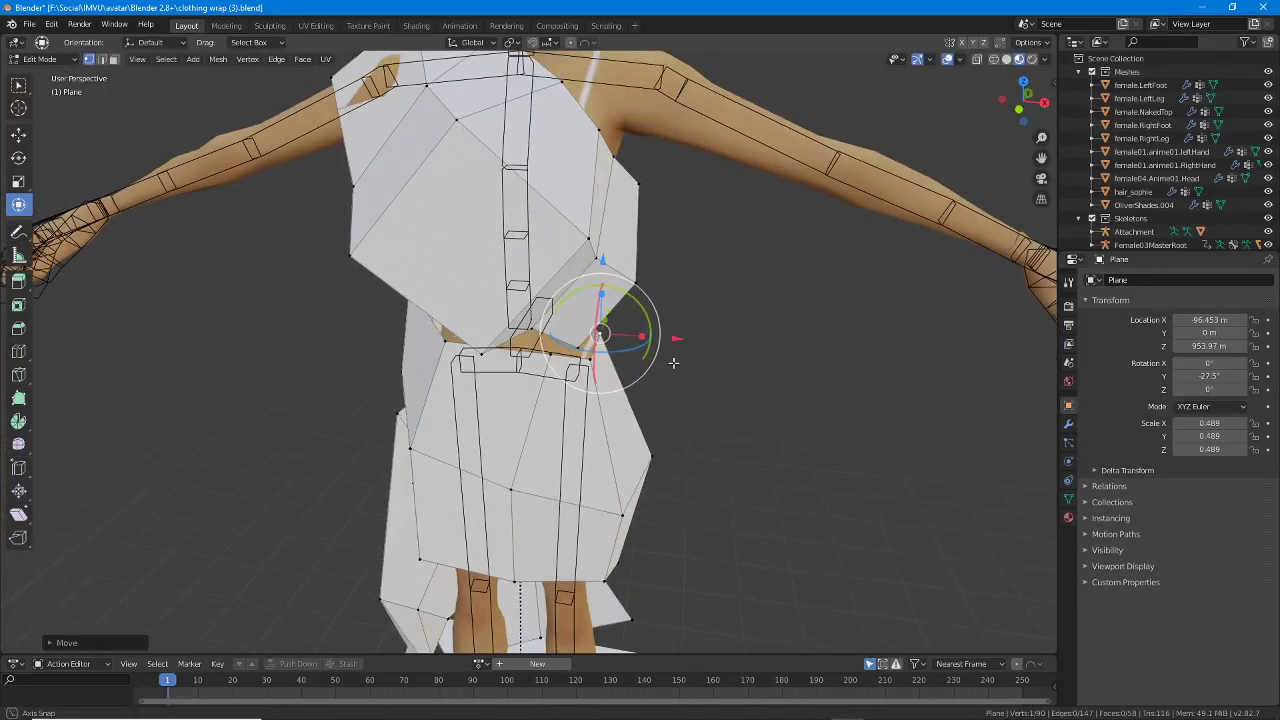
pyautogui.press('g')
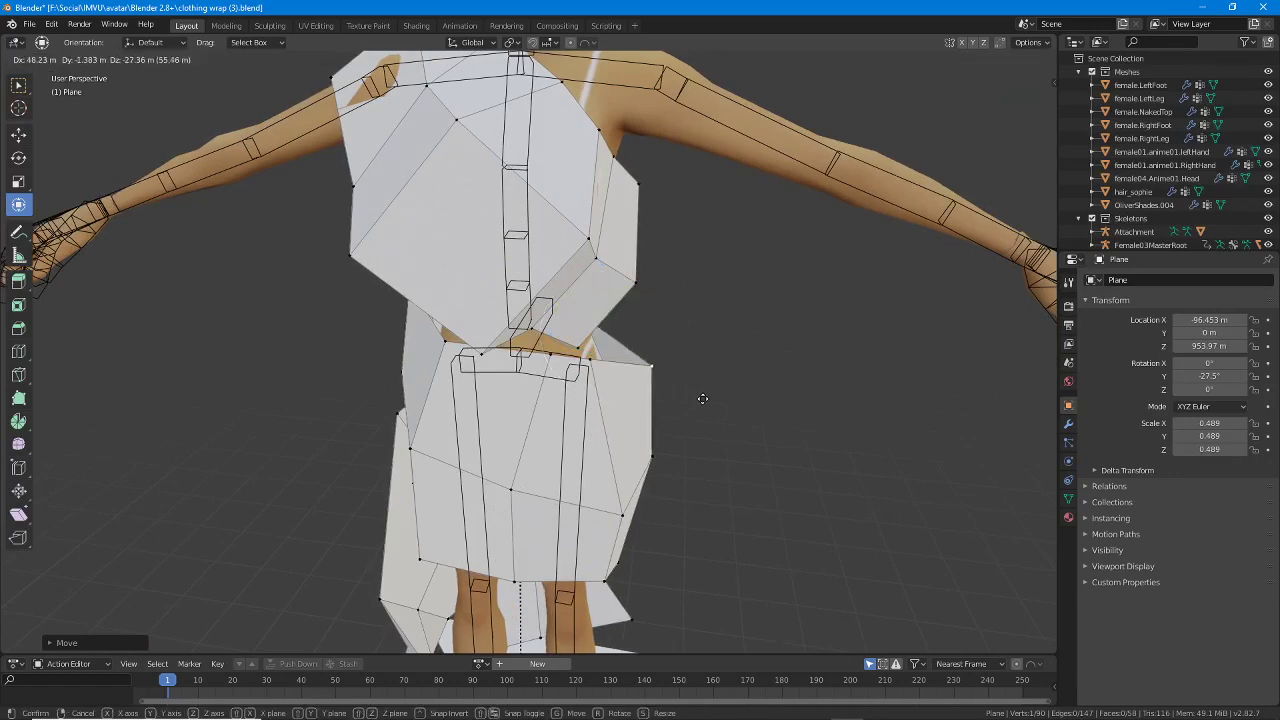
pyautogui.click(703, 399)
pyautogui.moveTo(703, 399); pyautogui.dragTo(700, 391, button='middle')
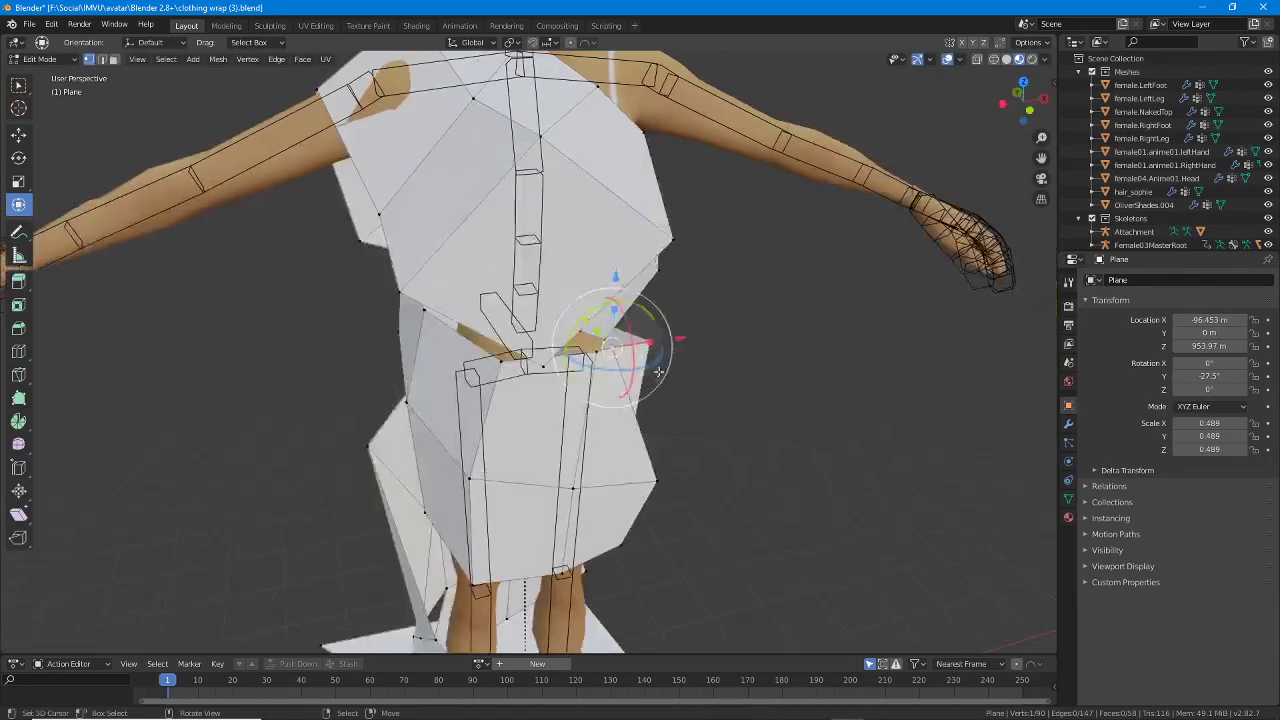
# Move the vertices on the front of the hip section to shape its upper edge and middle row.
pyautogui.press('g')
pyautogui.click(590, 360)
pyautogui.moveTo(590, 360); pyautogui.dragTo(683, 385, button='middle')
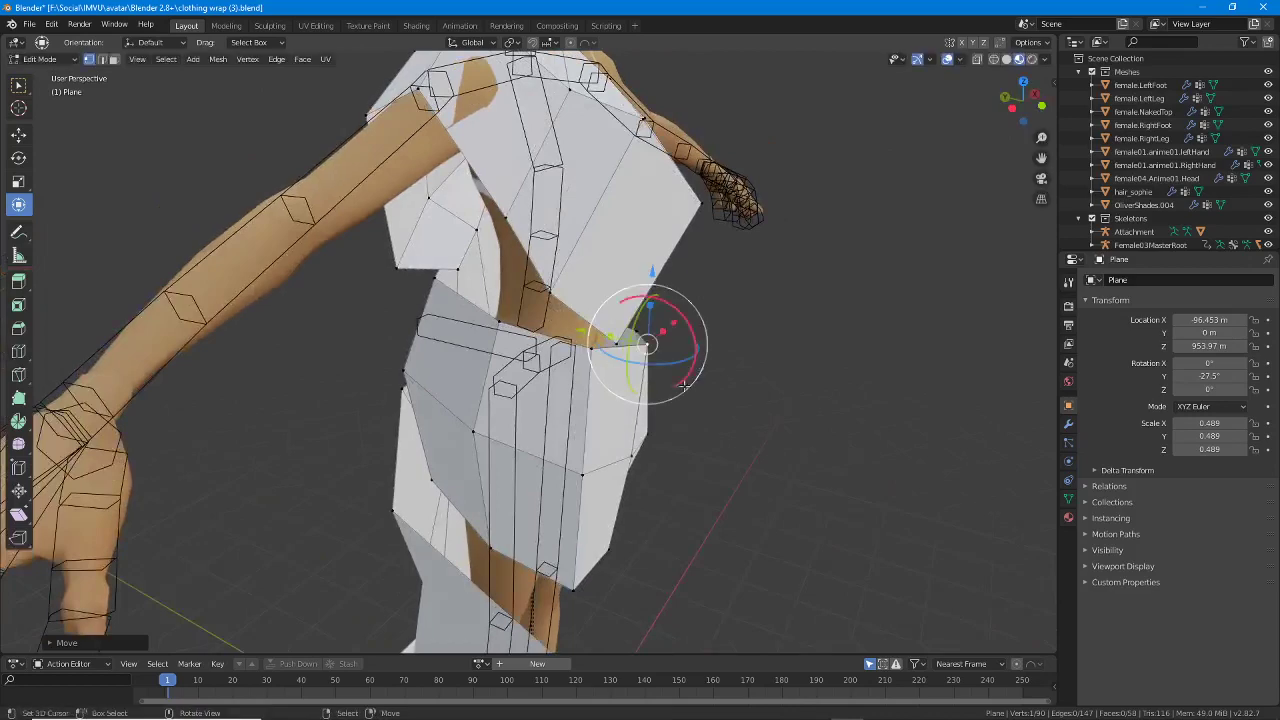
pyautogui.moveTo(632, 455); pyautogui.dragTo(615, 448)
pyautogui.moveTo(597, 476); pyautogui.dragTo(654, 454, button='middle')
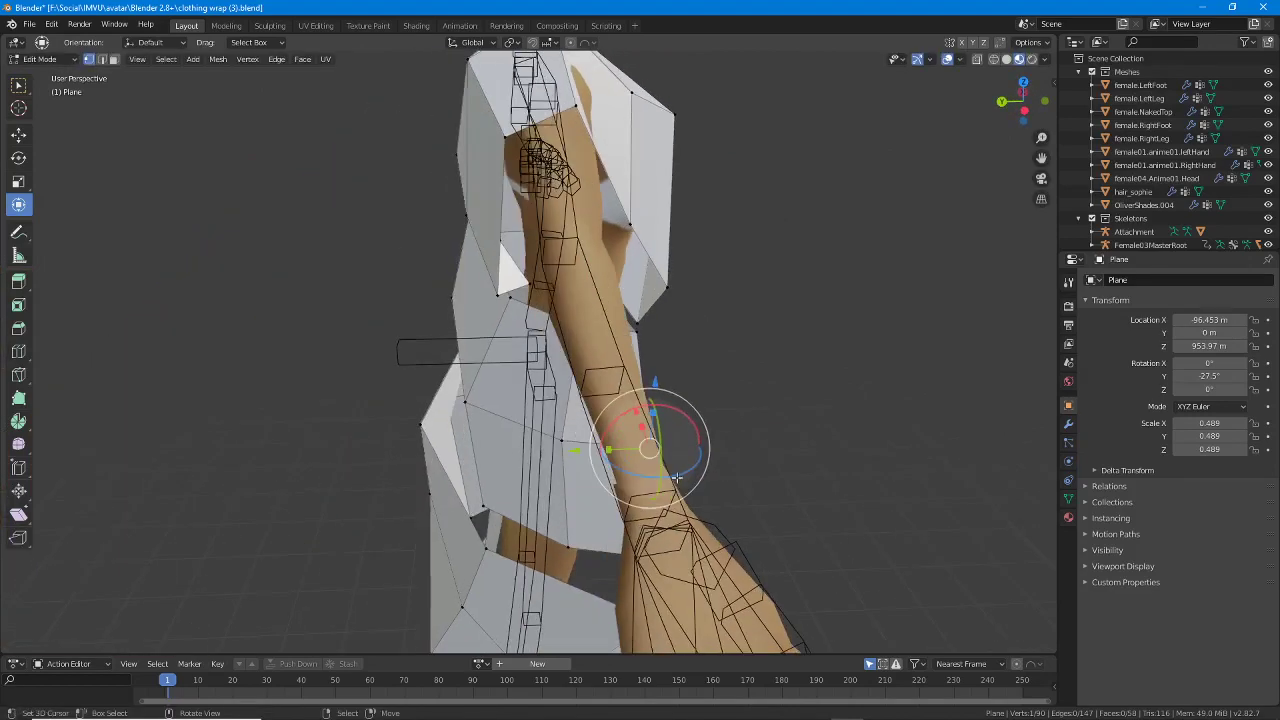
pyautogui.moveTo(654, 454); pyautogui.dragTo(624, 436)
pyautogui.moveTo(624, 436); pyautogui.dragTo(668, 442, button='middle')
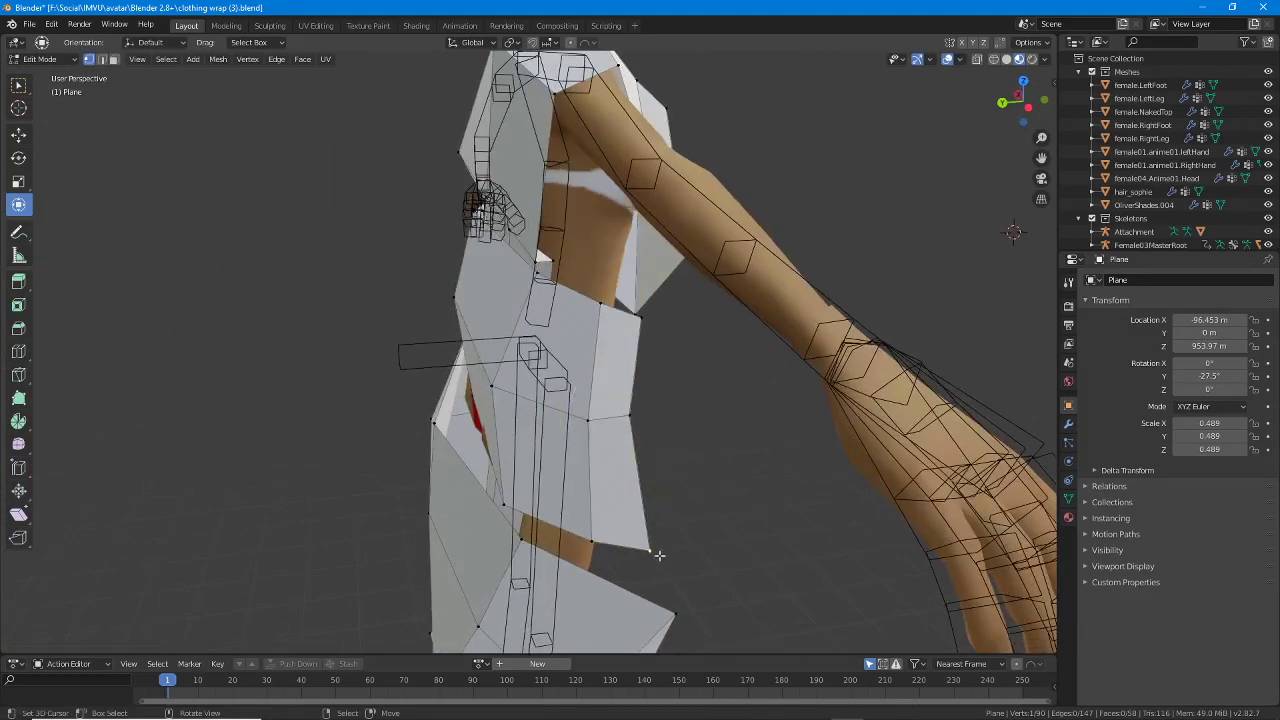
# Pull the vertices on the hip section's lower front edge in toward the thigh.
pyautogui.press('g')
pyautogui.click(600, 525)
pyautogui.moveTo(600, 525)
pyautogui.mouseDown(button='middle')
pyautogui.moveTo(596, 500)
pyautogui.moveTo(584, 528)
pyautogui.moveTo(640, 514)
pyautogui.moveTo(590, 505)
pyautogui.mouseUp(button='middle')
pyautogui.press('g')
pyautogui.click(611, 523)
# Move the upper front edge vertices of the hip section outward to open it at the waist.
pyautogui.press('g')
pyautogui.click(640, 345)
pyautogui.moveTo(640, 345); pyautogui.dragTo(655, 440, button='middle')
pyautogui.press('g')
pyautogui.click(672, 387)
# Move the middle-row vertex and the lower-edge vertex of the hip section inward at the avatar's left side.
pyautogui.press('g')
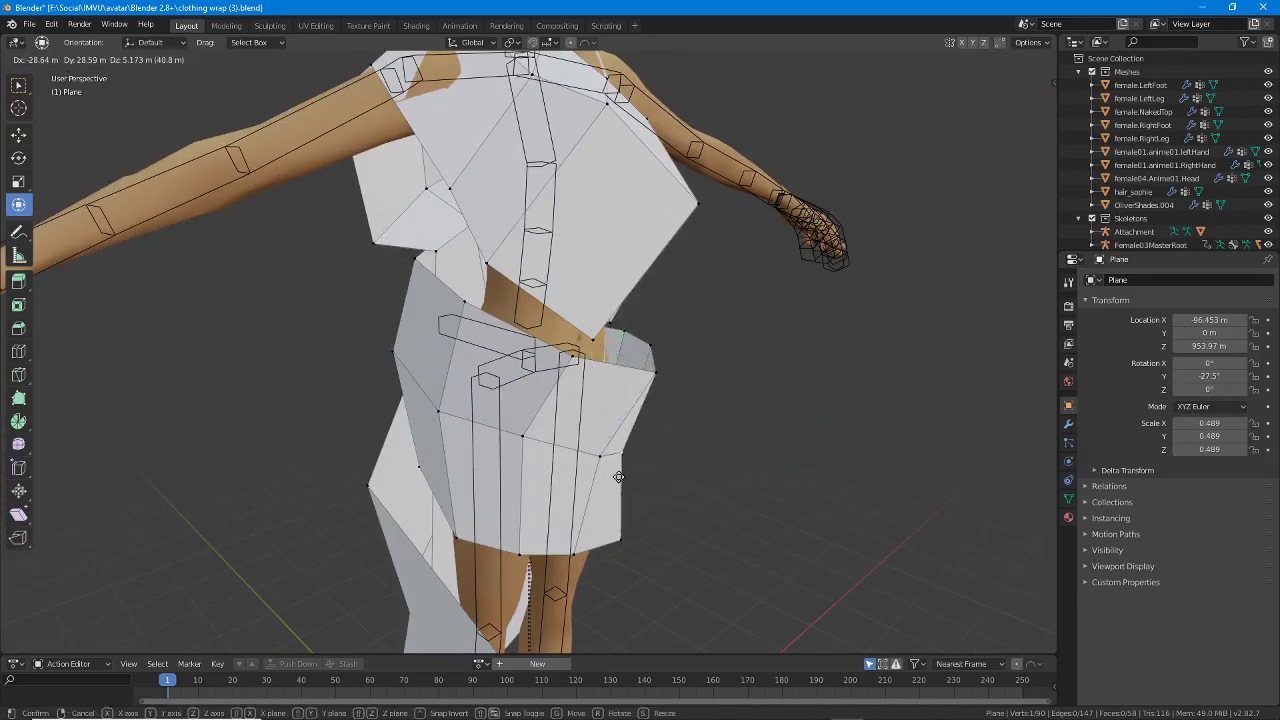
pyautogui.click(624, 535)
pyautogui.click(603, 535)
pyautogui.moveTo(603, 535); pyautogui.dragTo(466, 444, button='middle')
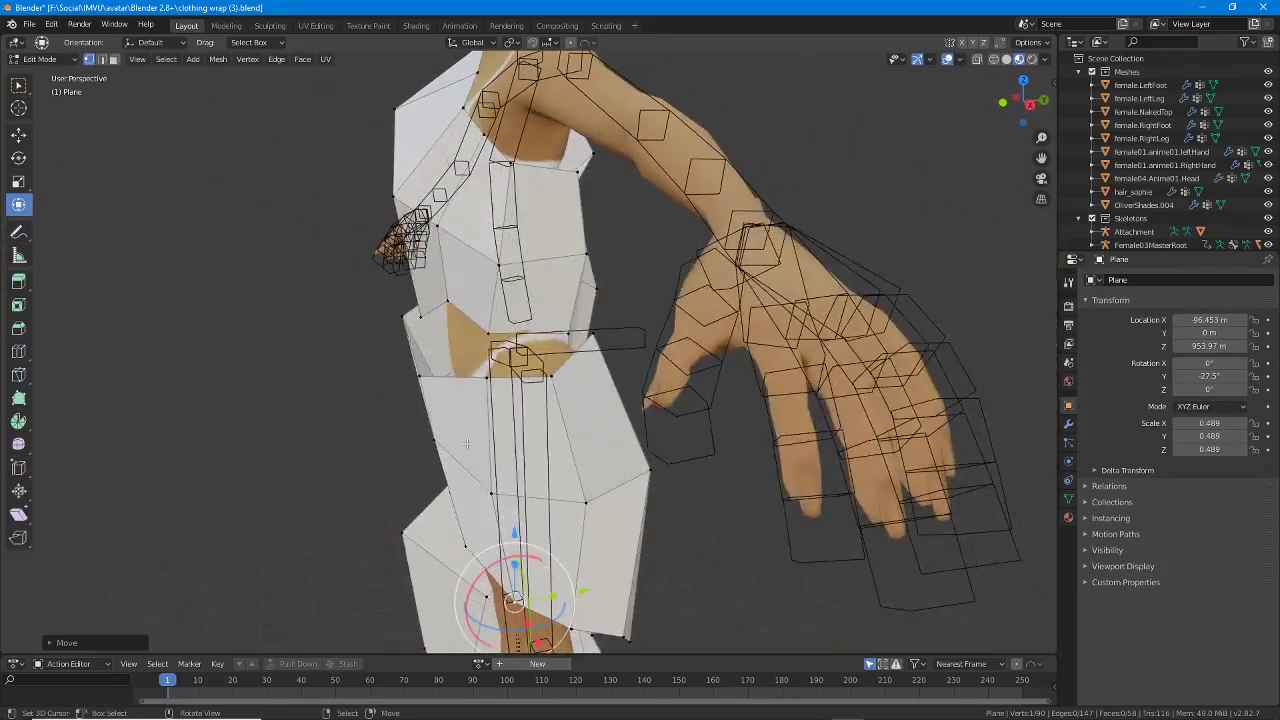
# Pull the outer hip vertex and the hem vertices below it inward, closer to the left thigh.
pyautogui.moveTo(521, 405); pyautogui.dragTo(674, 427, button='middle')
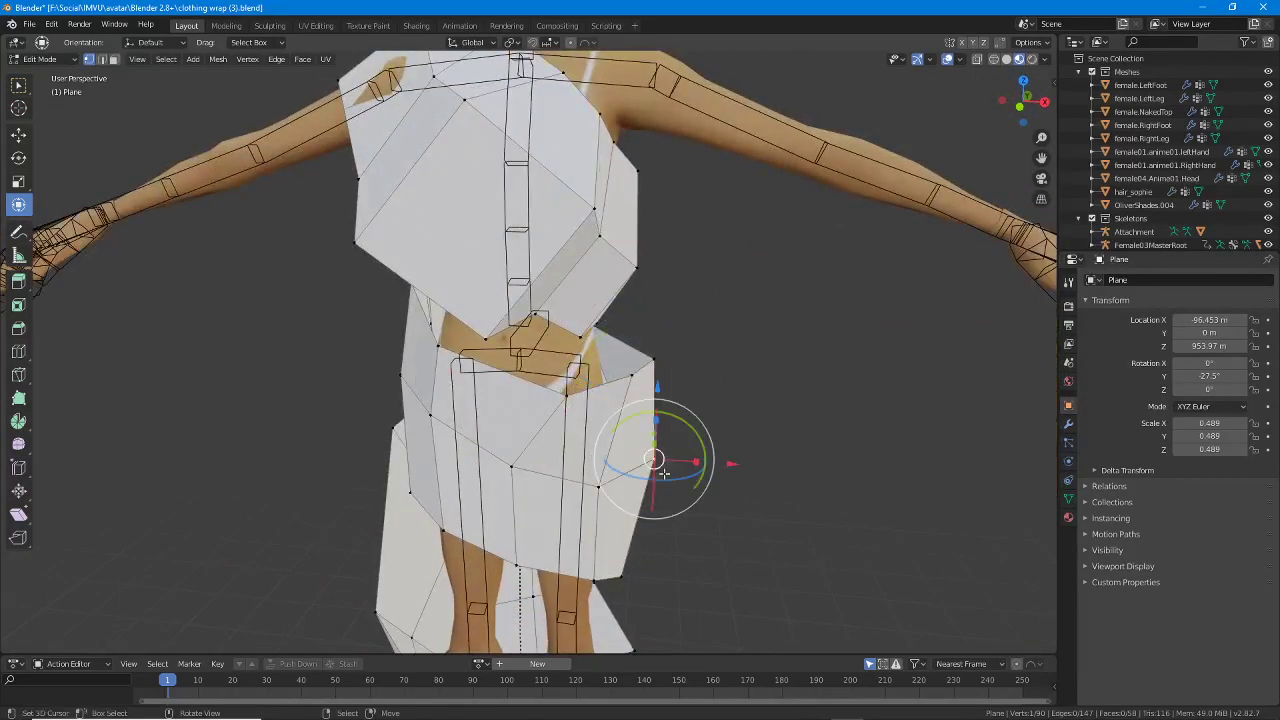
pyautogui.press('g')
pyautogui.press('x')
pyautogui.click(633, 540)
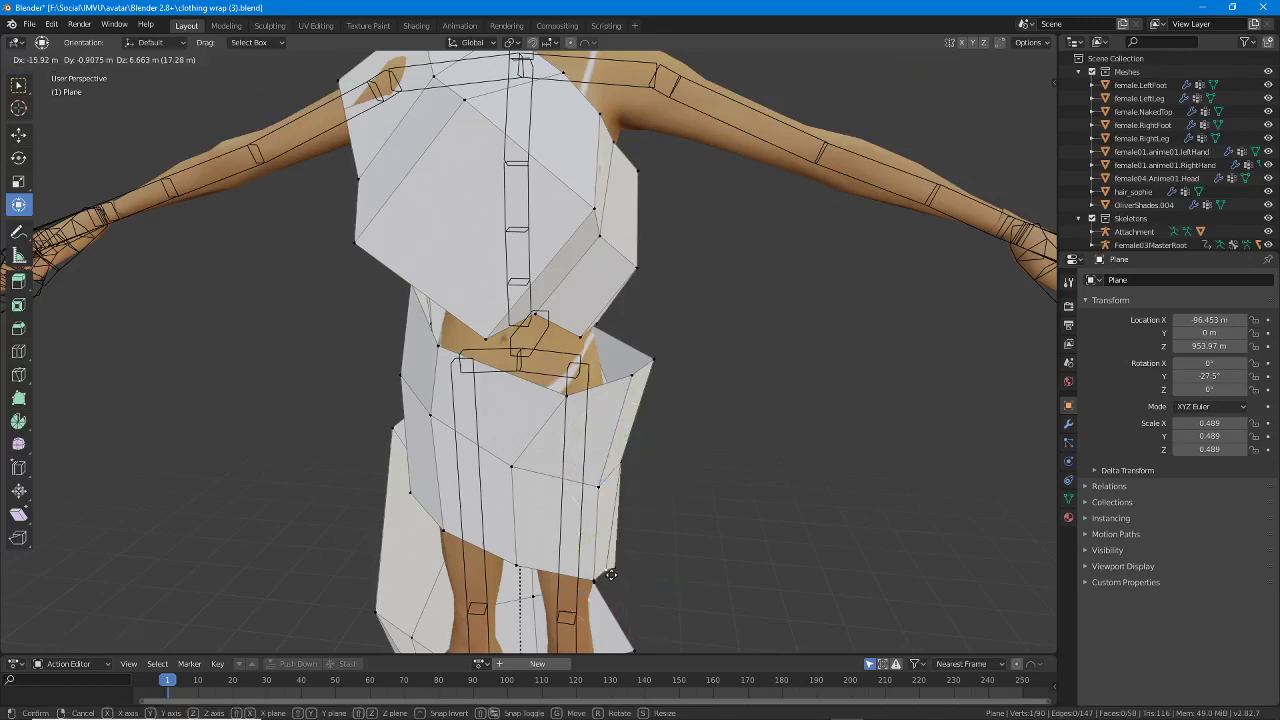
pyautogui.press('g')
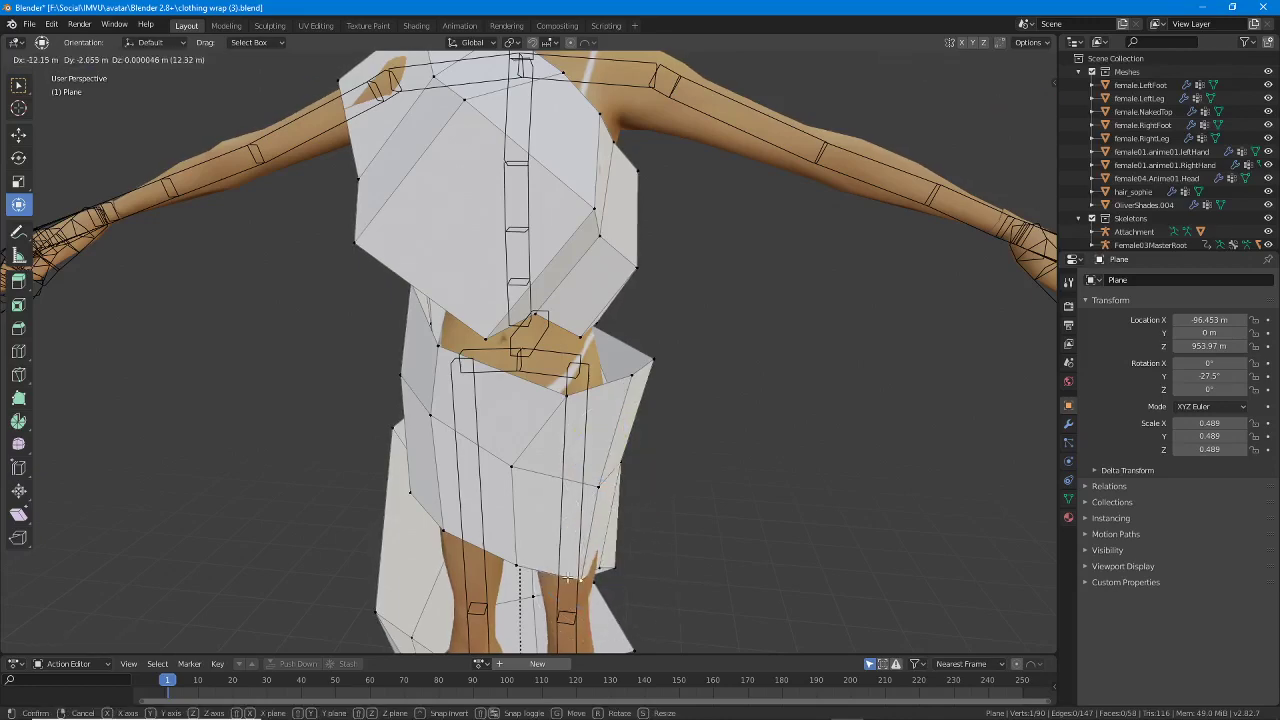
pyautogui.click(567, 578)
# Adjust the rear hem vertex and the middle-row vertices of the hip section behind the left thigh.
pyautogui.moveTo(567, 578); pyautogui.dragTo(454, 525, button='middle')
pyautogui.press('g')
pyautogui.click(477, 548)
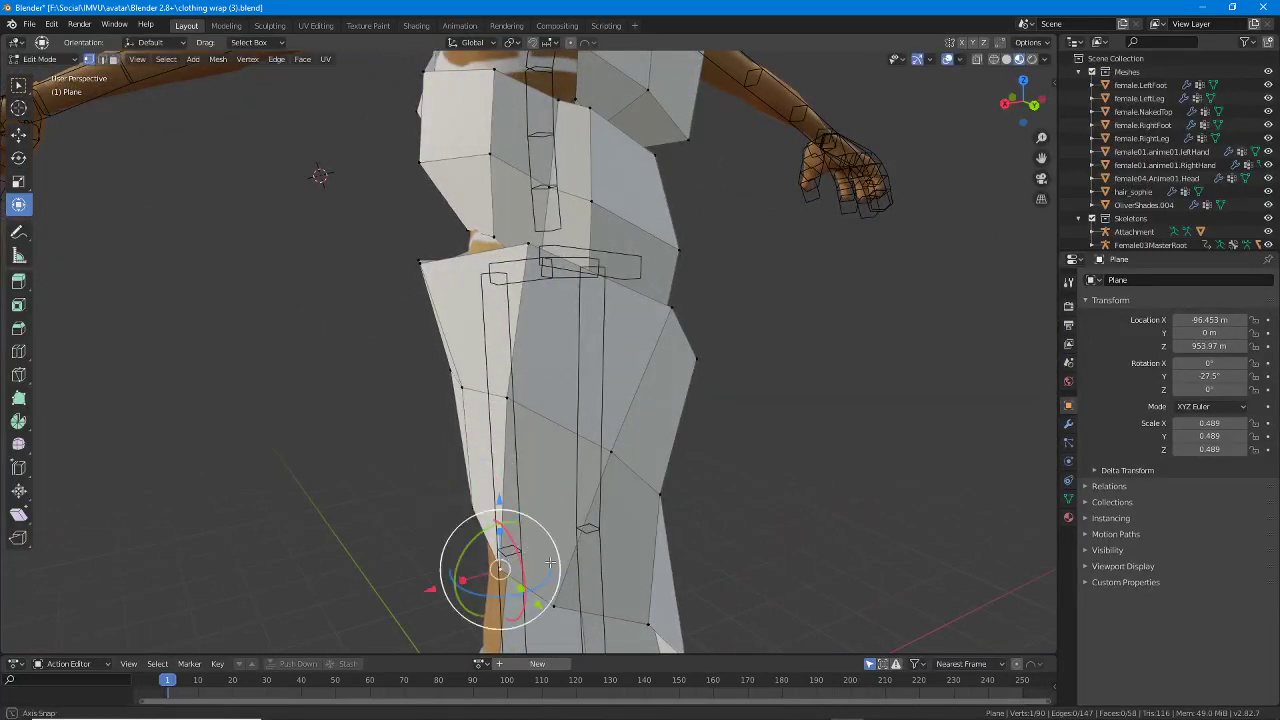
pyautogui.moveTo(550, 563); pyautogui.dragTo(531, 553, button='middle')
pyautogui.moveTo(460, 375); pyautogui.dragTo(437, 392, button='middle')
pyautogui.press('g')
pyautogui.click(500, 417)
# Pull the hip section's upper edge vertices outward at the left hip and tuck the vertex below them inward.
pyautogui.moveTo(500, 417); pyautogui.dragTo(601, 247, button='middle')
pyautogui.moveTo(588, 241); pyautogui.dragTo(662, 346)
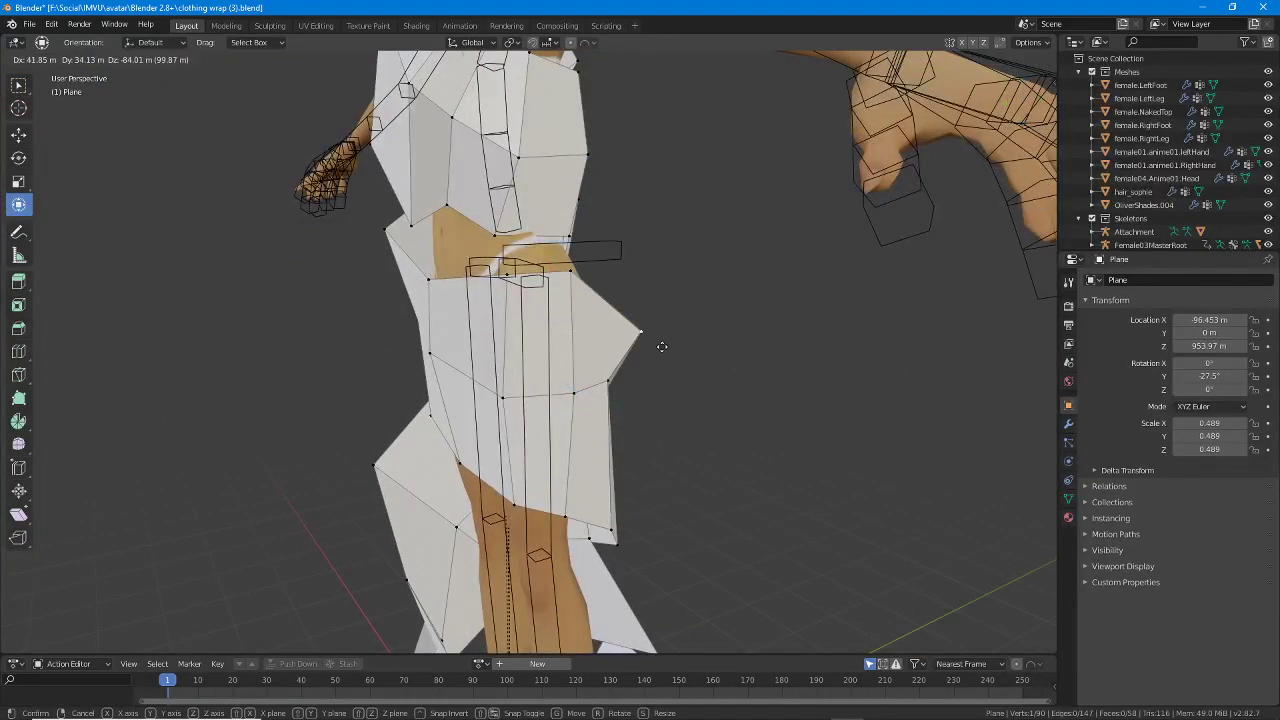
pyautogui.click(661, 338)
pyautogui.click(603, 385)
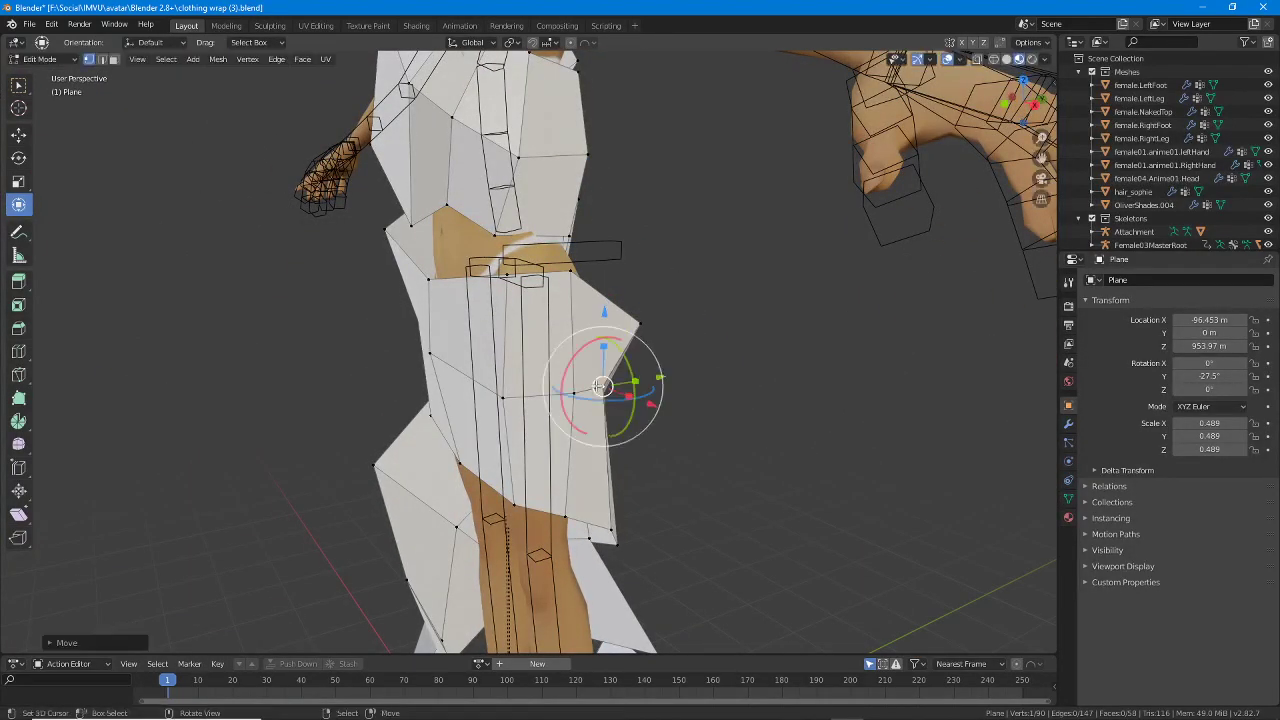
pyautogui.moveTo(571, 277); pyautogui.dragTo(657, 311, button='middle')
pyautogui.press('g')
pyautogui.click(664, 344)
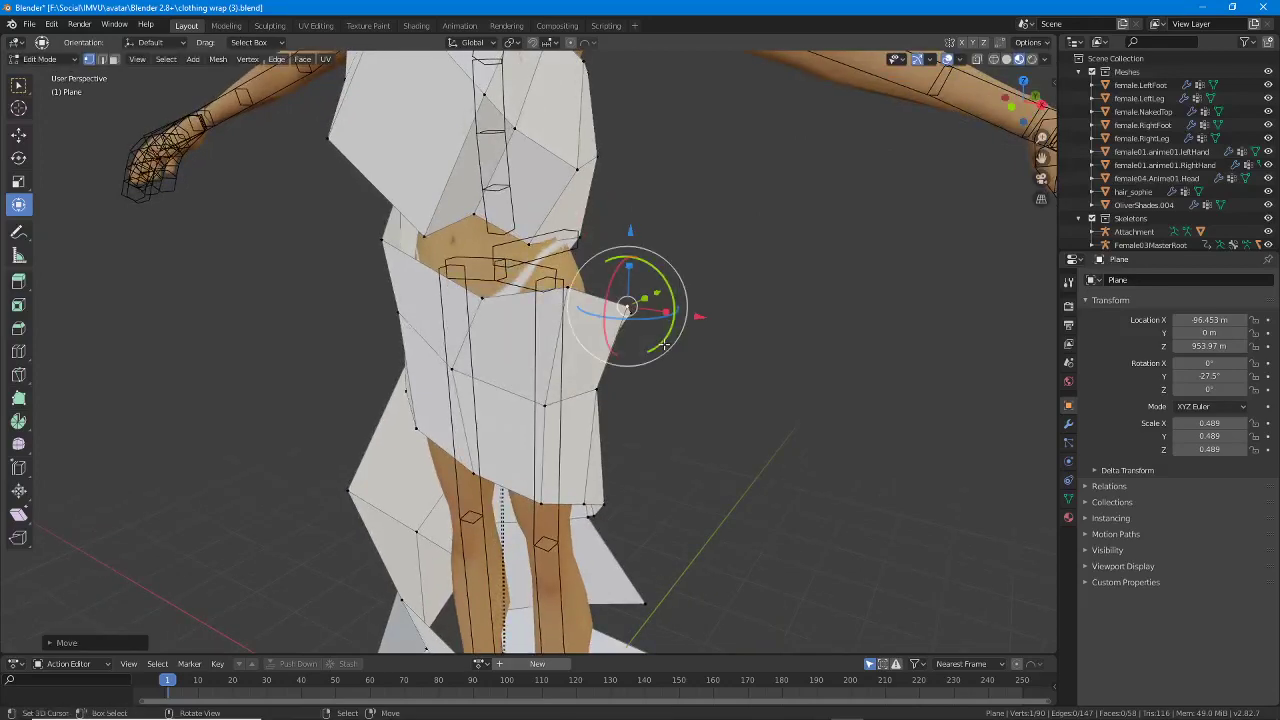
# Reposition the outermost upper-edge vertex of the hip section behind the avatar's left hip.
pyautogui.moveTo(575, 309); pyautogui.dragTo(459, 317, button='middle')
pyautogui.press('g')
pyautogui.click(669, 340)
pyautogui.press('g')
pyautogui.click(402, 365)
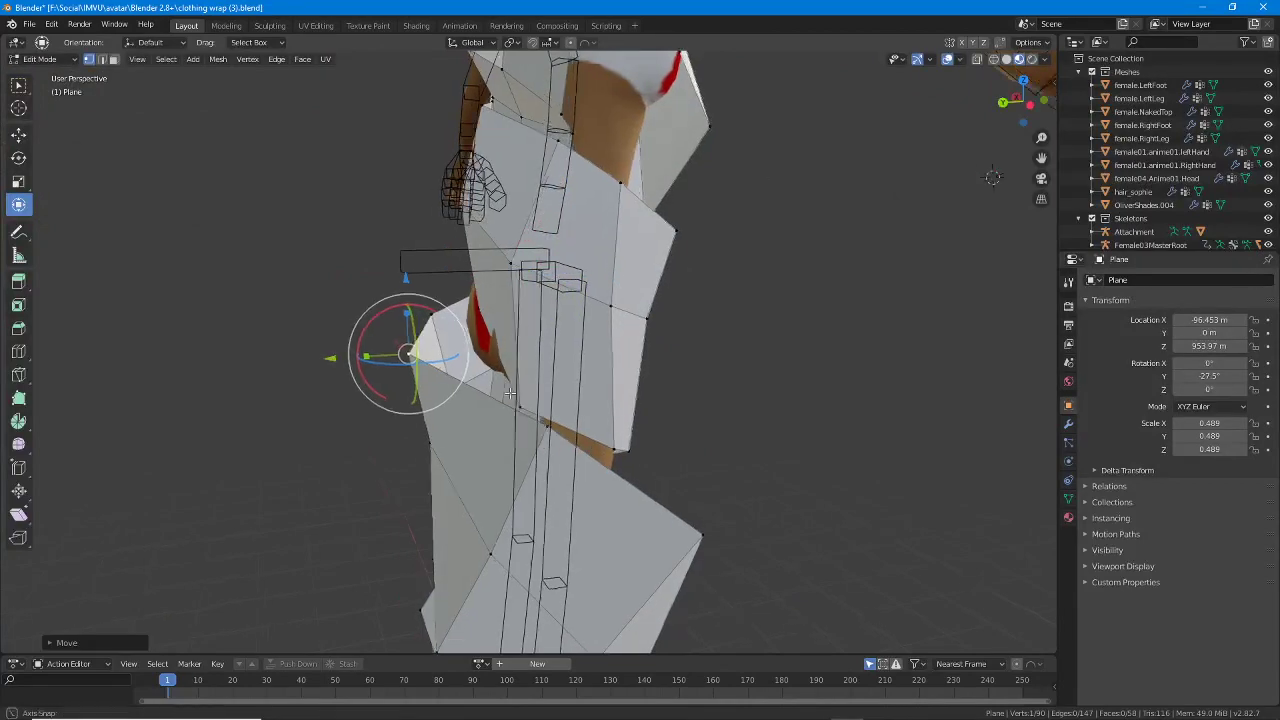
# Tuck the middle-row vertices of the hip section inward below the flared upper edge behind the left hip.
pyautogui.moveTo(402, 365); pyautogui.dragTo(437, 420, button='middle')
pyautogui.moveTo(513, 450); pyautogui.dragTo(629, 314, button='middle')
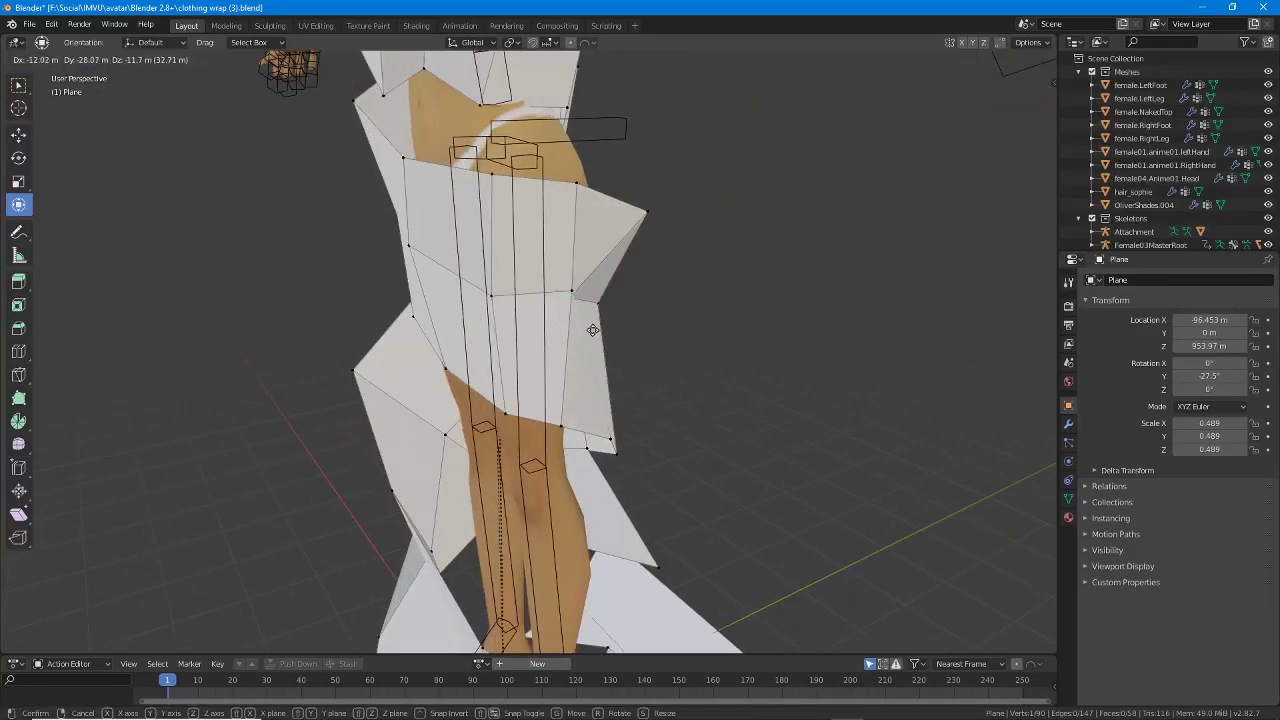
pyautogui.click(613, 331)
pyautogui.click(540, 324)
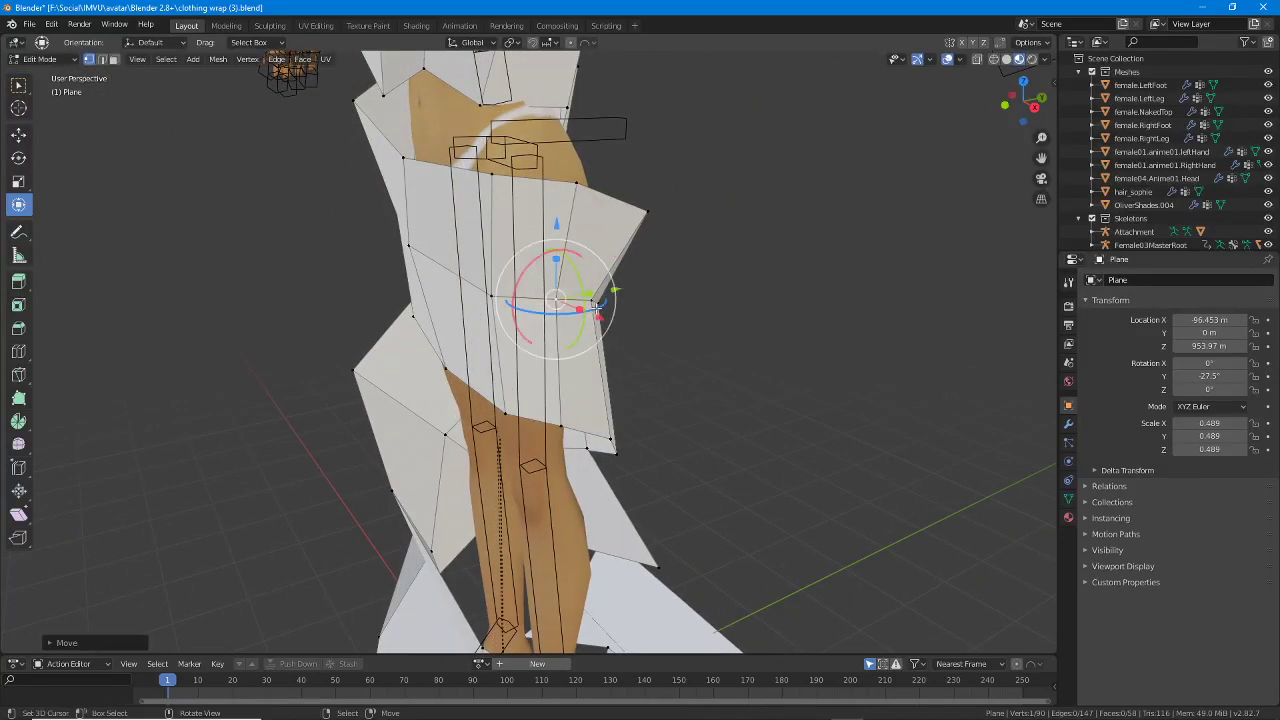
pyautogui.moveTo(540, 324); pyautogui.dragTo(621, 333, button='middle')
pyautogui.click(634, 352)
pyautogui.moveTo(617, 335); pyautogui.dragTo(628, 334)
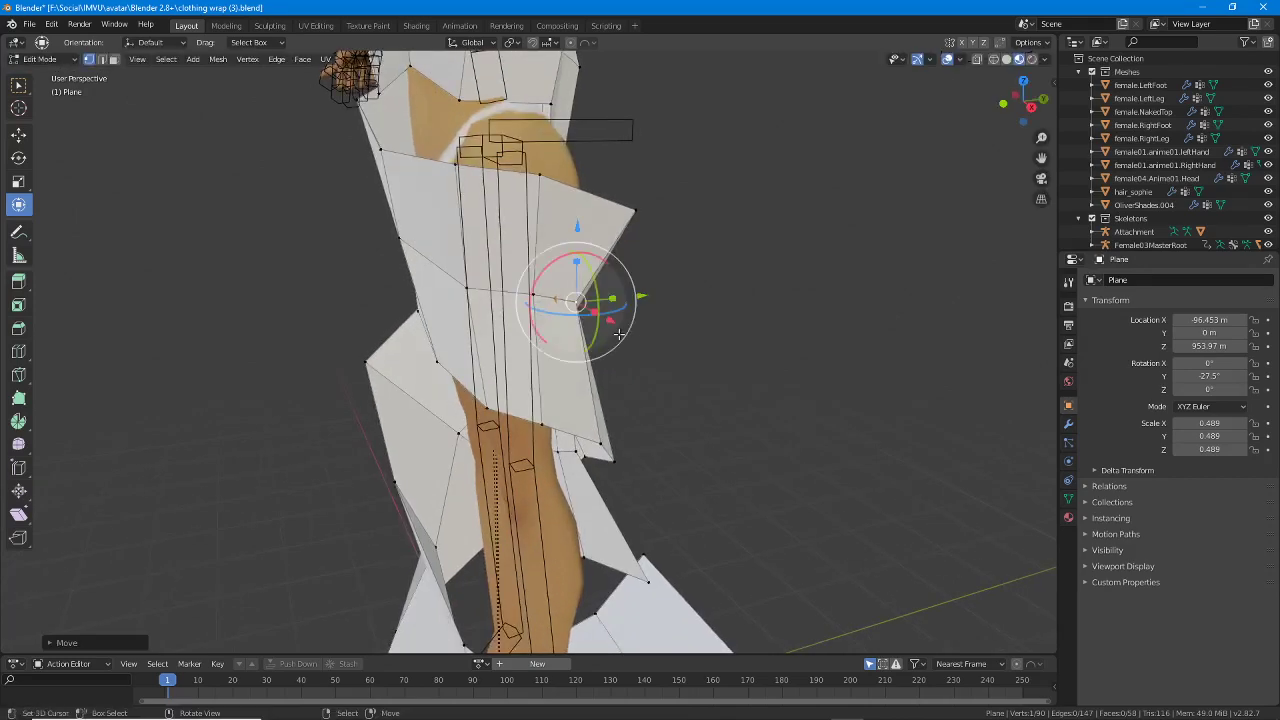
pyautogui.moveTo(628, 334); pyautogui.dragTo(440, 338, button='middle')
pyautogui.moveTo(440, 338); pyautogui.dragTo(407, 323)
pyautogui.click(407, 322)
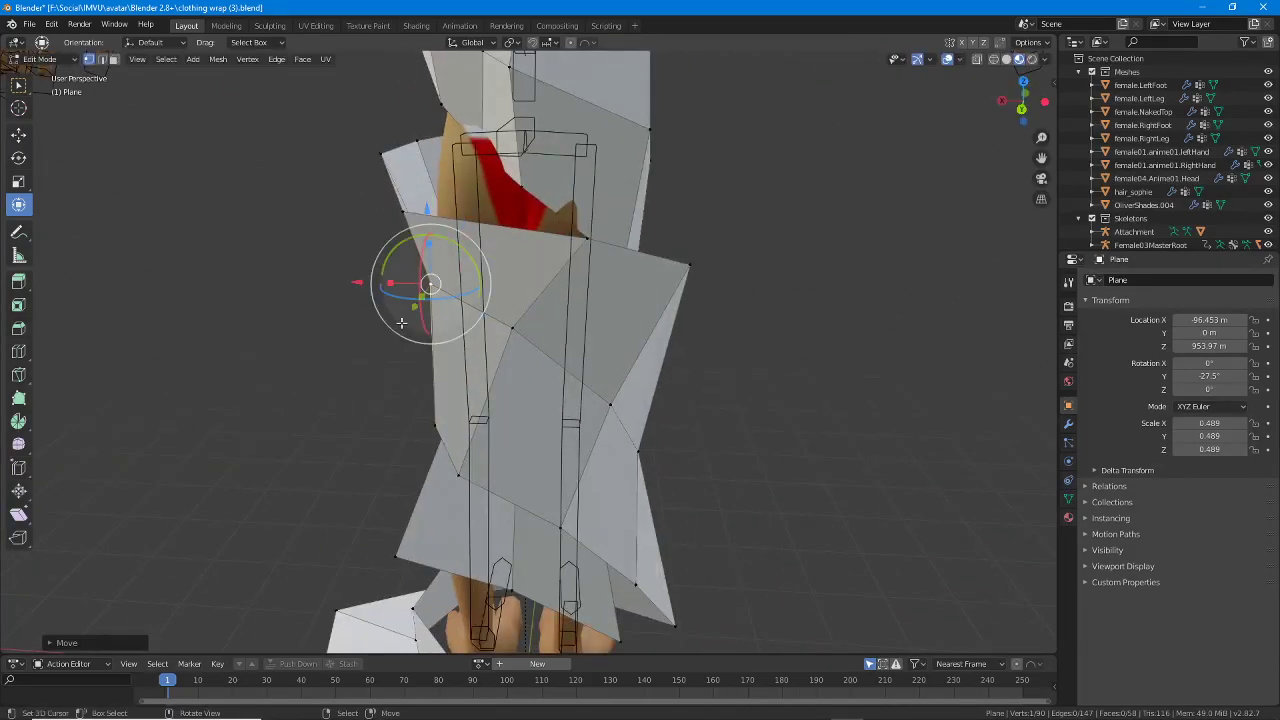
# Move the hip section's middle-row rear vertex inward behind the avatar's right thigh.
pyautogui.moveTo(407, 322); pyautogui.dragTo(428, 345, button='middle')
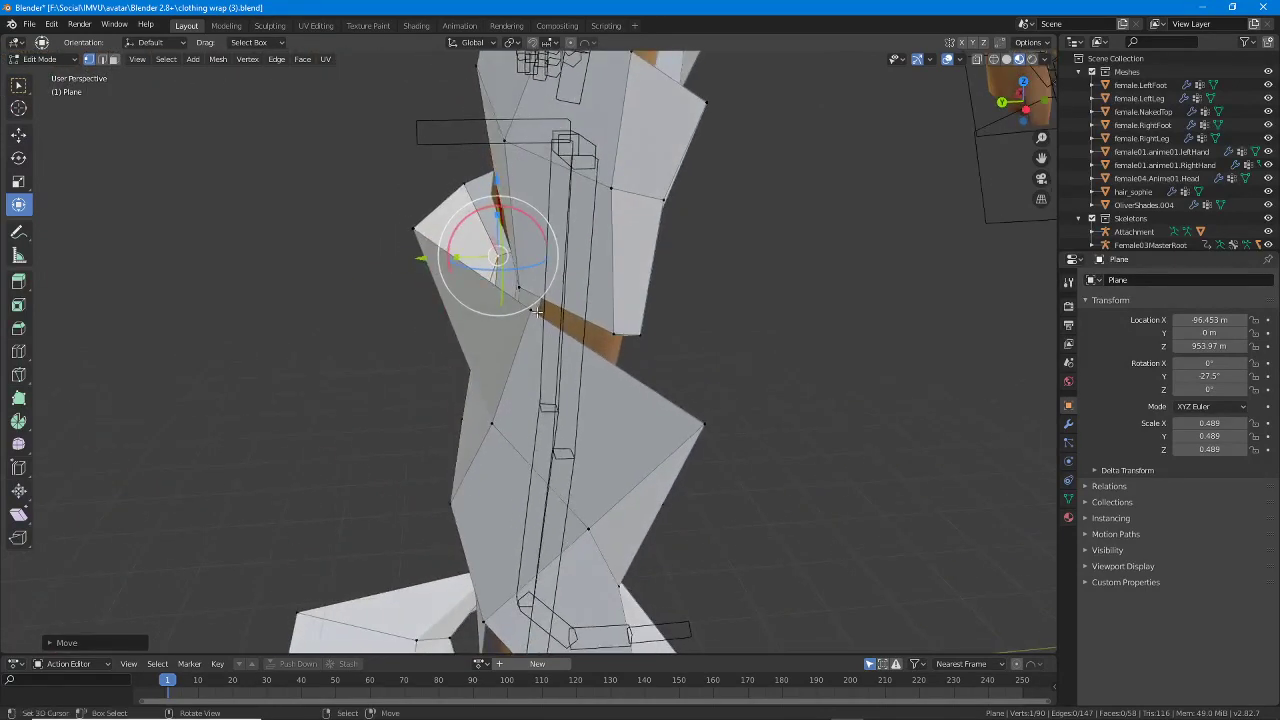
pyautogui.moveTo(537, 311); pyautogui.dragTo(662, 375, button='middle')
pyautogui.press('g')
pyautogui.click(620, 424)
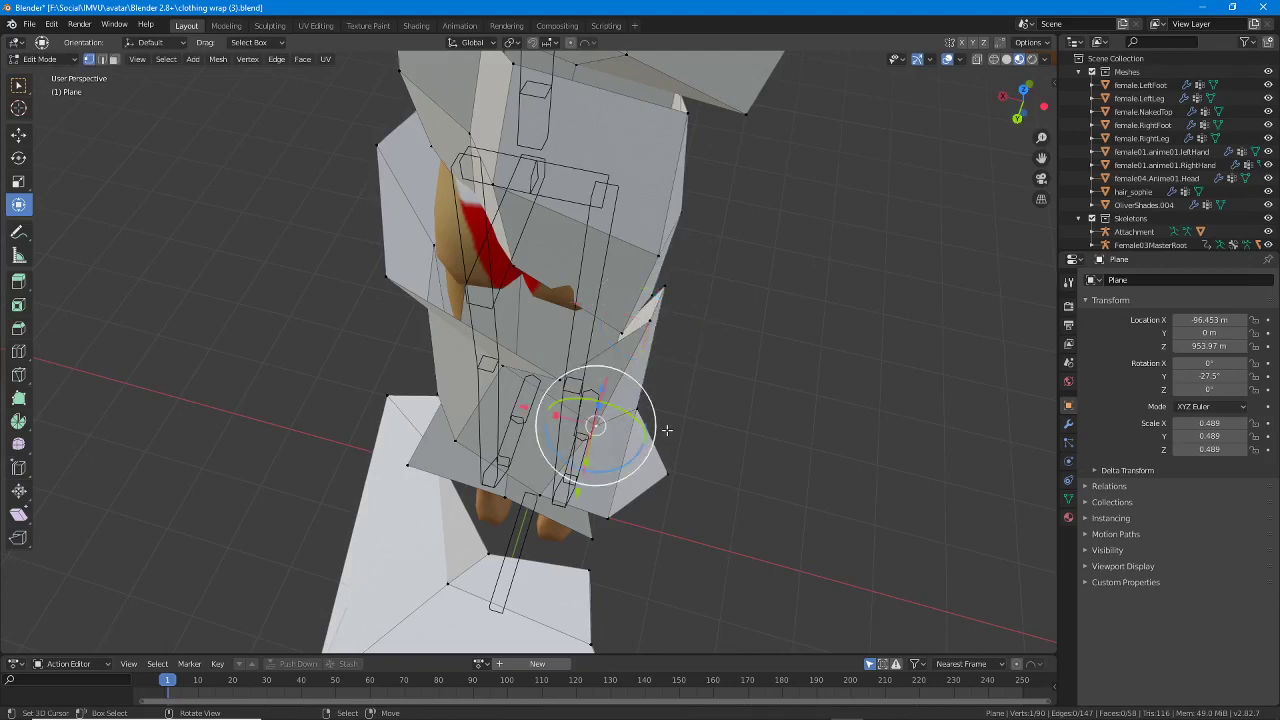
pyautogui.moveTo(667, 430); pyautogui.dragTo(458, 466, button='middle')
pyautogui.press('g')
pyautogui.click(456, 469)
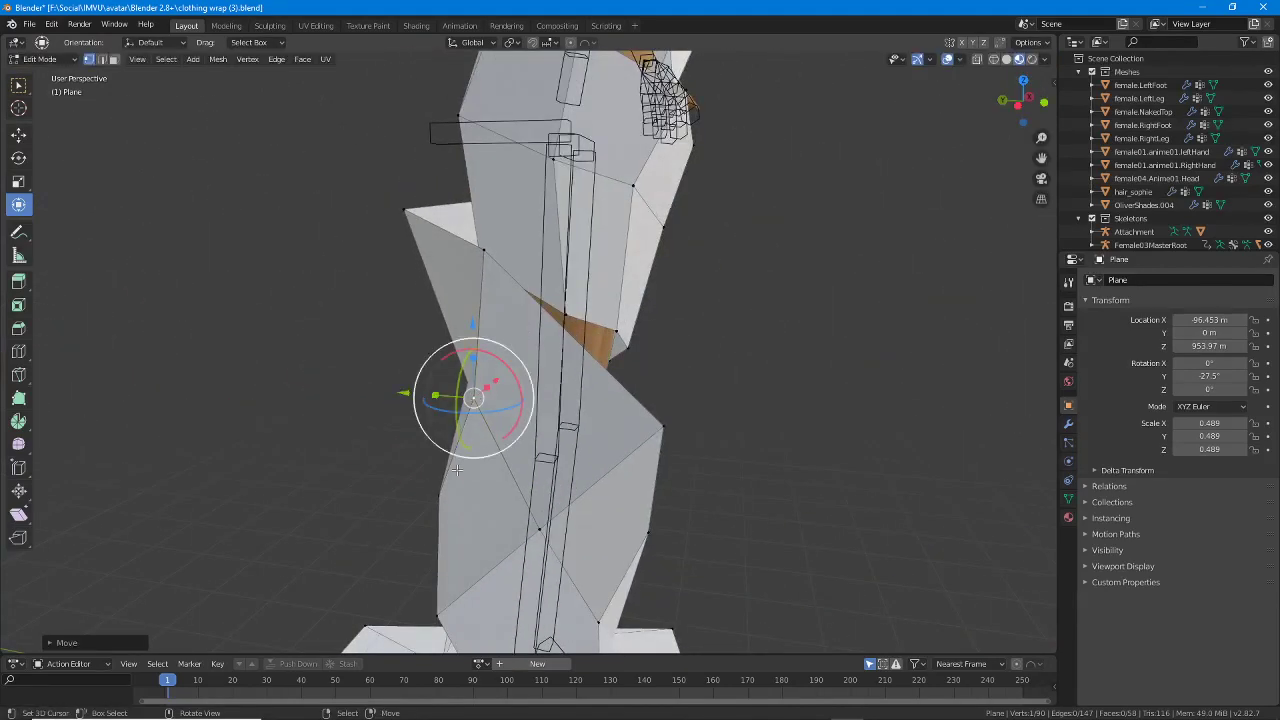
# Adjust the vertices below and beside that middle-row vertex to smooth the wrap around the back of the thighs.
pyautogui.press('g')
pyautogui.click(430, 540)
pyautogui.moveTo(430, 540); pyautogui.dragTo(657, 309, button='middle')
pyautogui.press('g')
pyautogui.click(631, 469)
pyautogui.press('g')
pyautogui.click(515, 361)
# Reposition the middle-row vertices of the wrap at the avatar's right hip, following the hip's side contour.
pyautogui.scroll(-2, 894, 373)
pyautogui.scroll(2, 657, 309)
pyautogui.moveTo(359, 160); pyautogui.dragTo(480, 249, button='middle')
pyautogui.moveTo(504, 259); pyautogui.dragTo(513, 260)
pyautogui.click(513, 263)
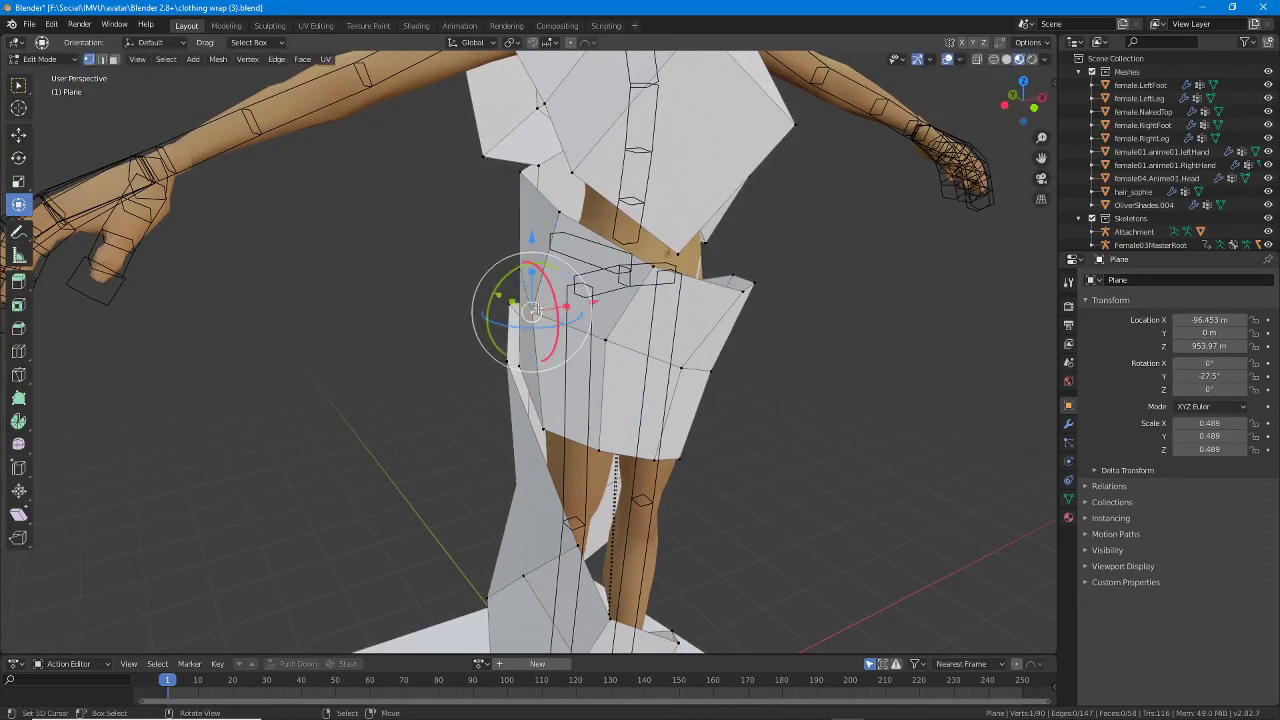
pyautogui.moveTo(590, 298); pyautogui.dragTo(666, 278, button='middle')
pyautogui.press('g')
pyautogui.click(548, 303)
pyautogui.keyDown('shift'); pyautogui.moveTo(598, 250); pyautogui.dragTo(543, 272, button='middle'); pyautogui.keyUp('shift')
pyautogui.moveTo(543, 267); pyautogui.dragTo(561, 290)
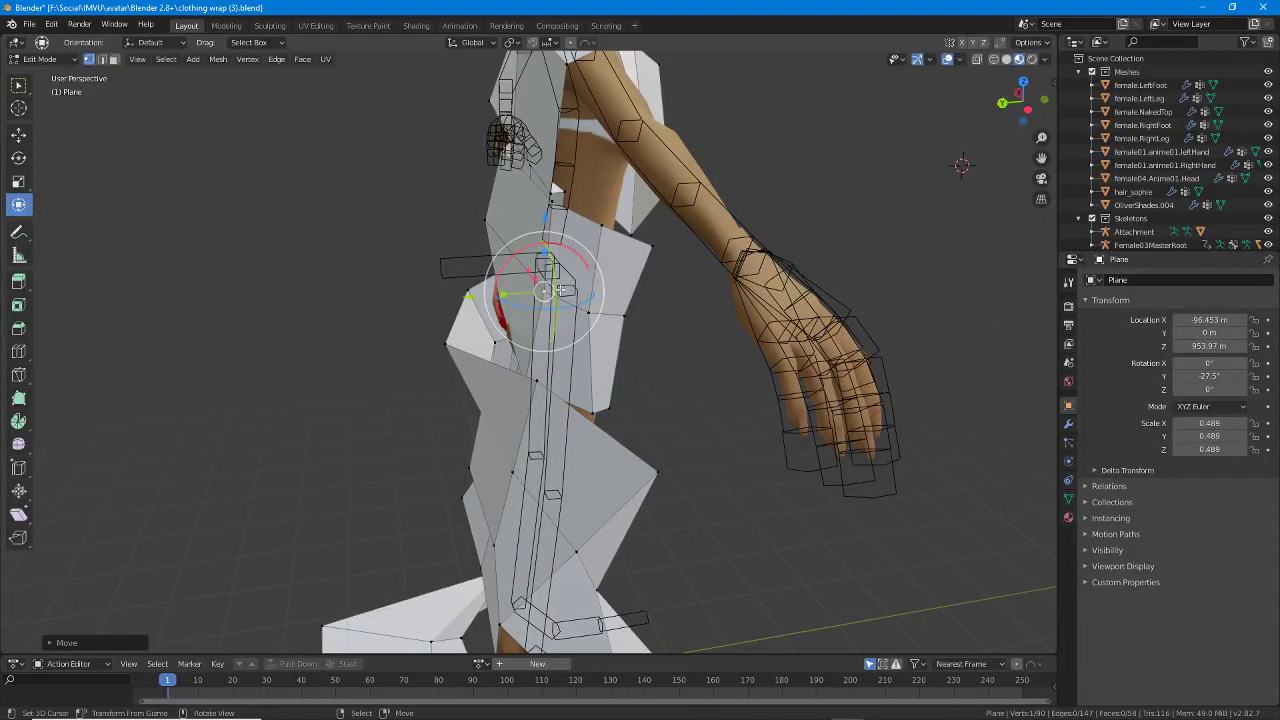
pyautogui.click(510, 246)
# Pull the waist section's vertex at the right rear hip backward, away from the body.
pyautogui.moveTo(510, 246); pyautogui.dragTo(500, 334, button='middle')
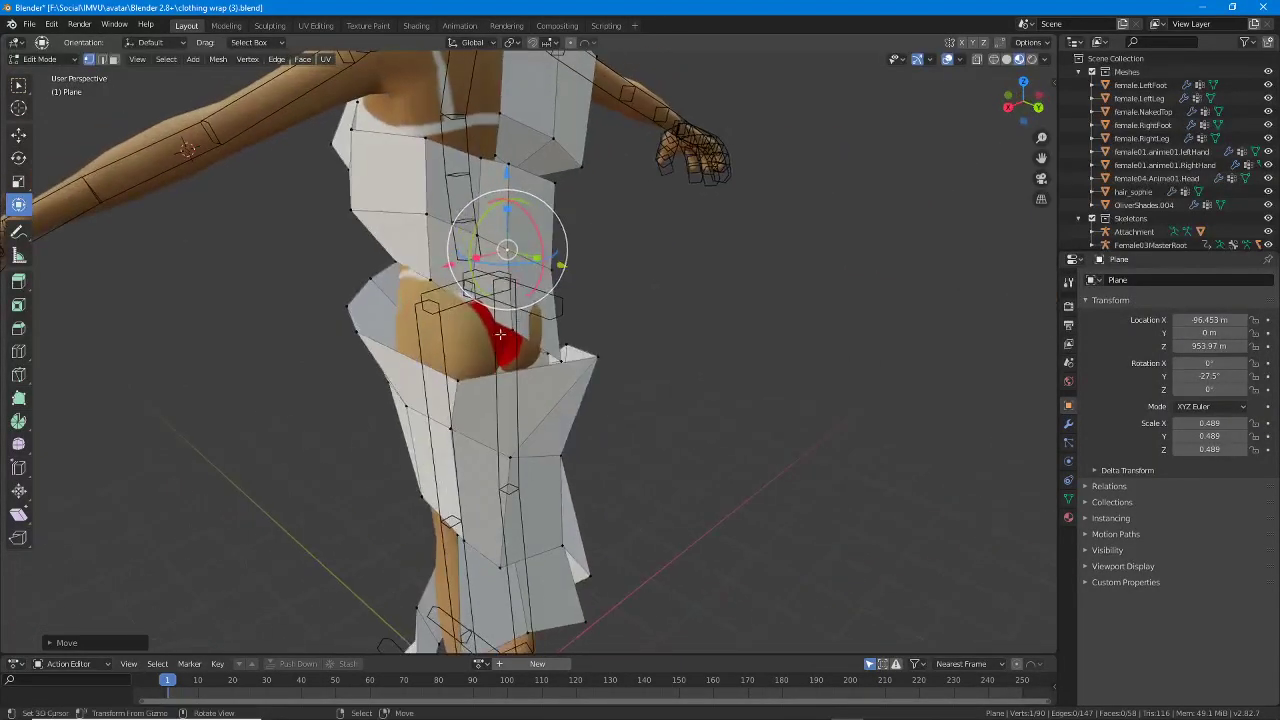
pyautogui.scroll(3, 500, 334)
pyautogui.moveTo(500, 334); pyautogui.dragTo(612, 330)
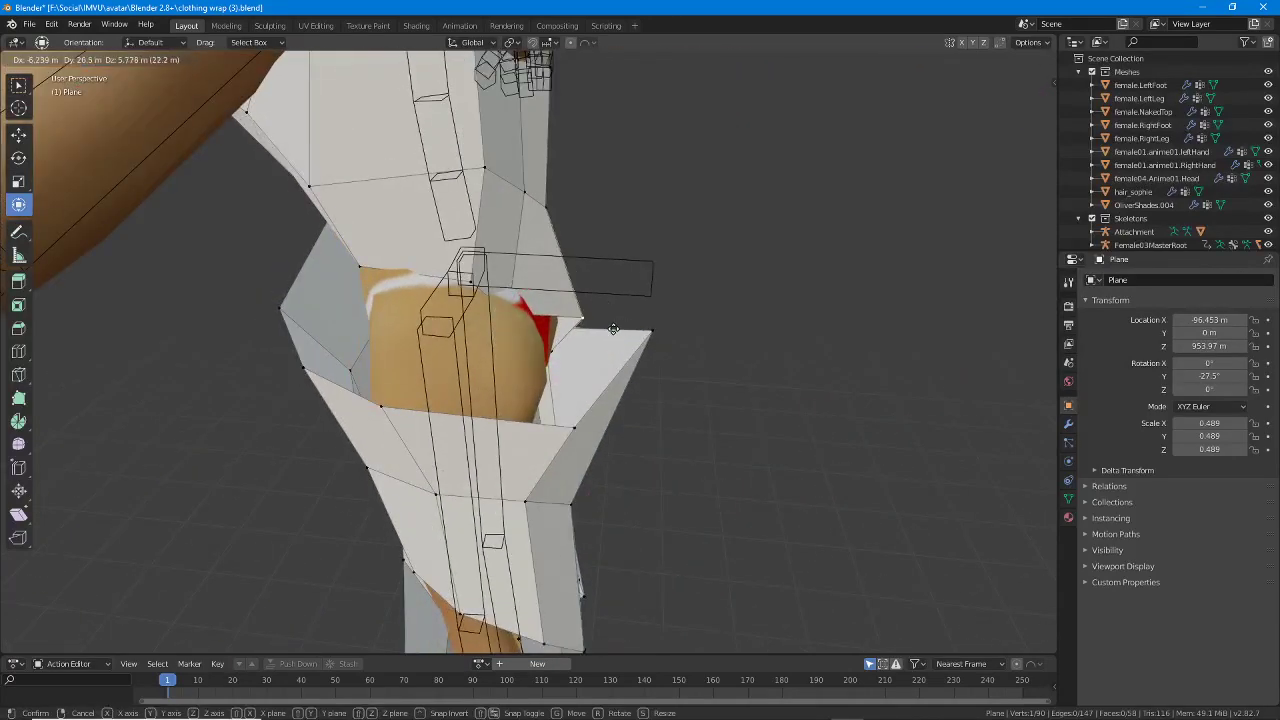
pyautogui.click(613, 329)
# Adjust the lower-edge vertices of the waist section across the back, over the buttocks.
pyautogui.moveTo(613, 329); pyautogui.dragTo(612, 262, button='middle')
pyautogui.press('g')
pyautogui.click(448, 289)
pyautogui.press('g')
pyautogui.click(485, 299)
# Reposition the middle-row vertices and the lower corner vertex of the waist section at the avatar's right rear hip.
pyautogui.press('g')
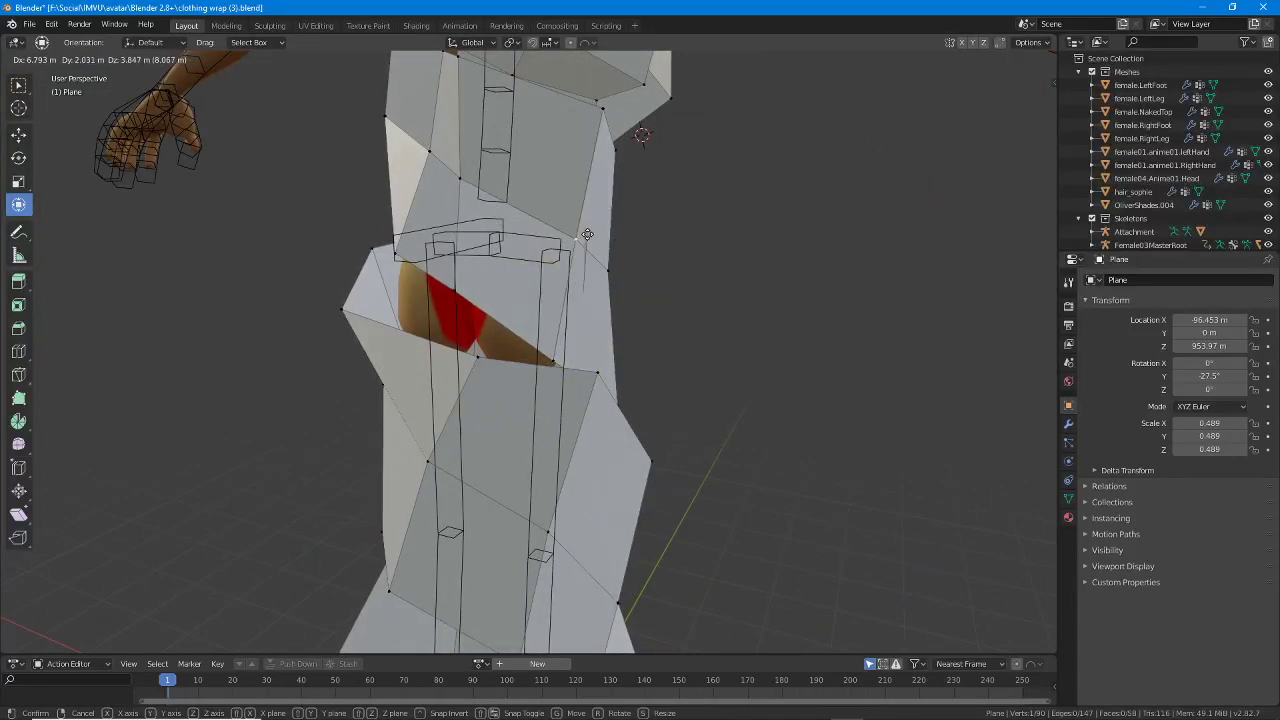
pyautogui.click(587, 234)
pyautogui.click(614, 272)
pyautogui.press('g')
pyautogui.click(634, 277)
pyautogui.moveTo(632, 280); pyautogui.dragTo(561, 372, button='middle')
pyautogui.click(580, 374)
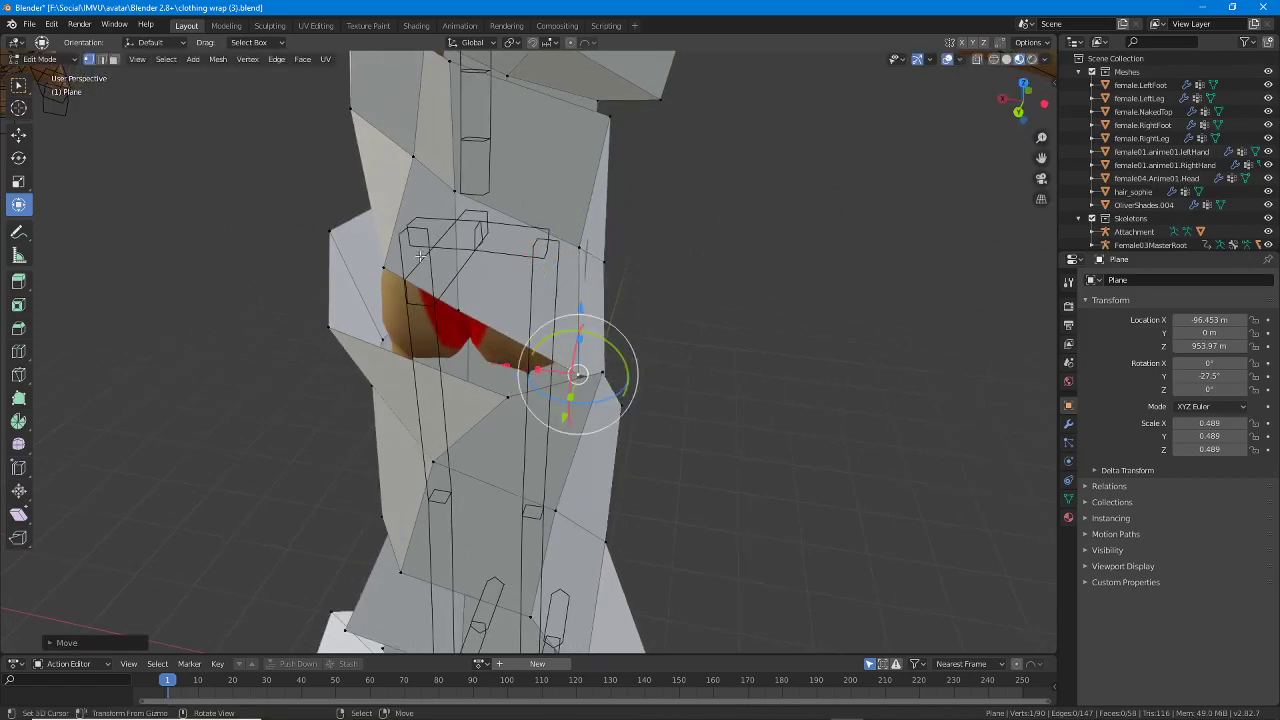
# Shift the waist section's middle-row and lower-edge vertices behind the right hip so they clear the body.
pyautogui.moveTo(420, 256); pyautogui.dragTo(581, 270, button='middle')
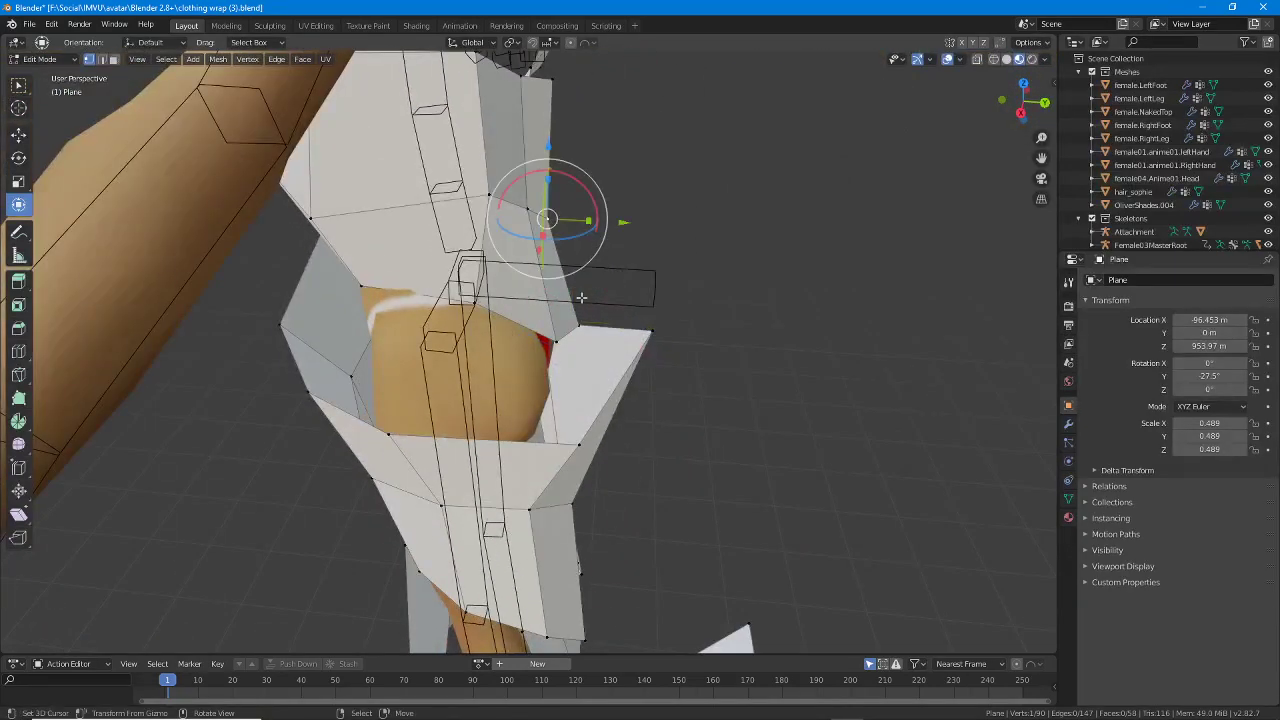
pyautogui.press('g')
pyautogui.click(594, 290)
pyautogui.moveTo(580, 320)
pyautogui.mouseDown(button='right')
pyautogui.moveTo(586, 311)
pyautogui.moveTo(586, 324)
pyautogui.mouseUp(button='right')
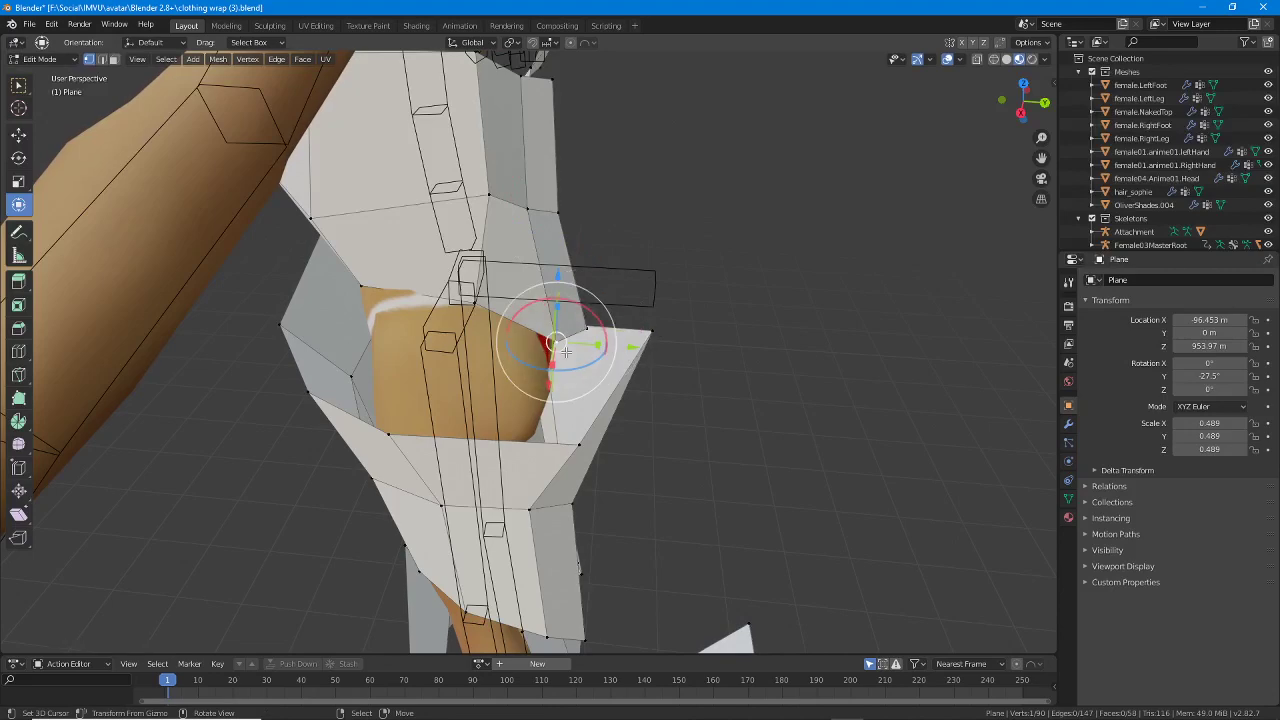
pyautogui.press('g')
pyautogui.click(551, 316)
pyautogui.moveTo(551, 316); pyautogui.dragTo(929, 249, button='middle')
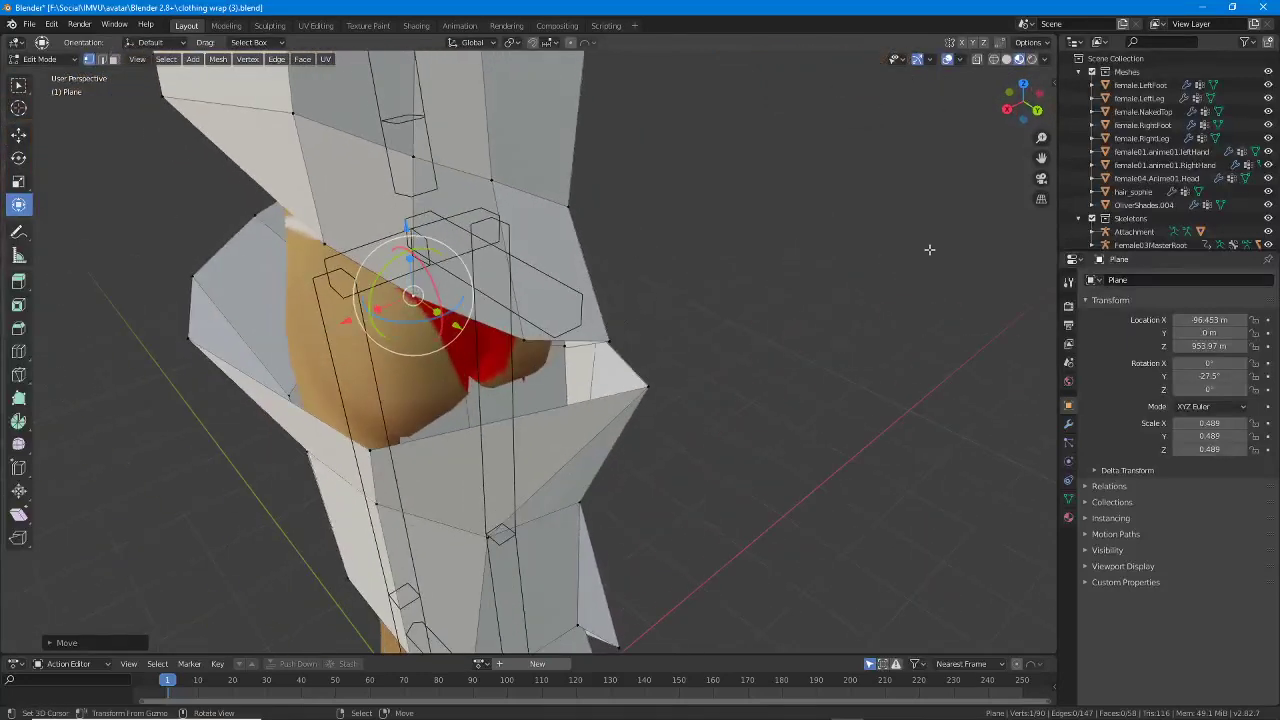
# Exclude the Meshes collection from the view layer to hide the avatar's body parts.
pyautogui.click(1092, 73)
pyautogui.click(1092, 74)
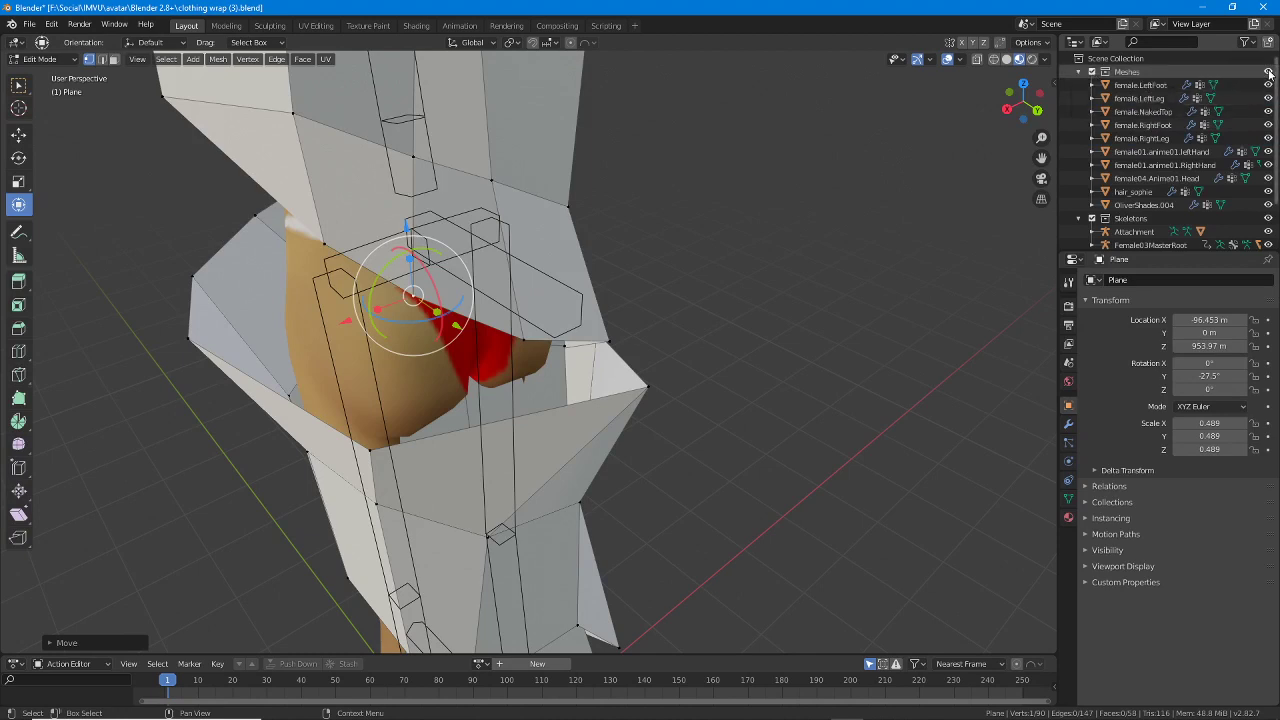
pyautogui.click(1091, 73)
pyautogui.scroll(-4, 935, 180)
pyautogui.moveTo(930, 184); pyautogui.dragTo(947, 144, button='middle')
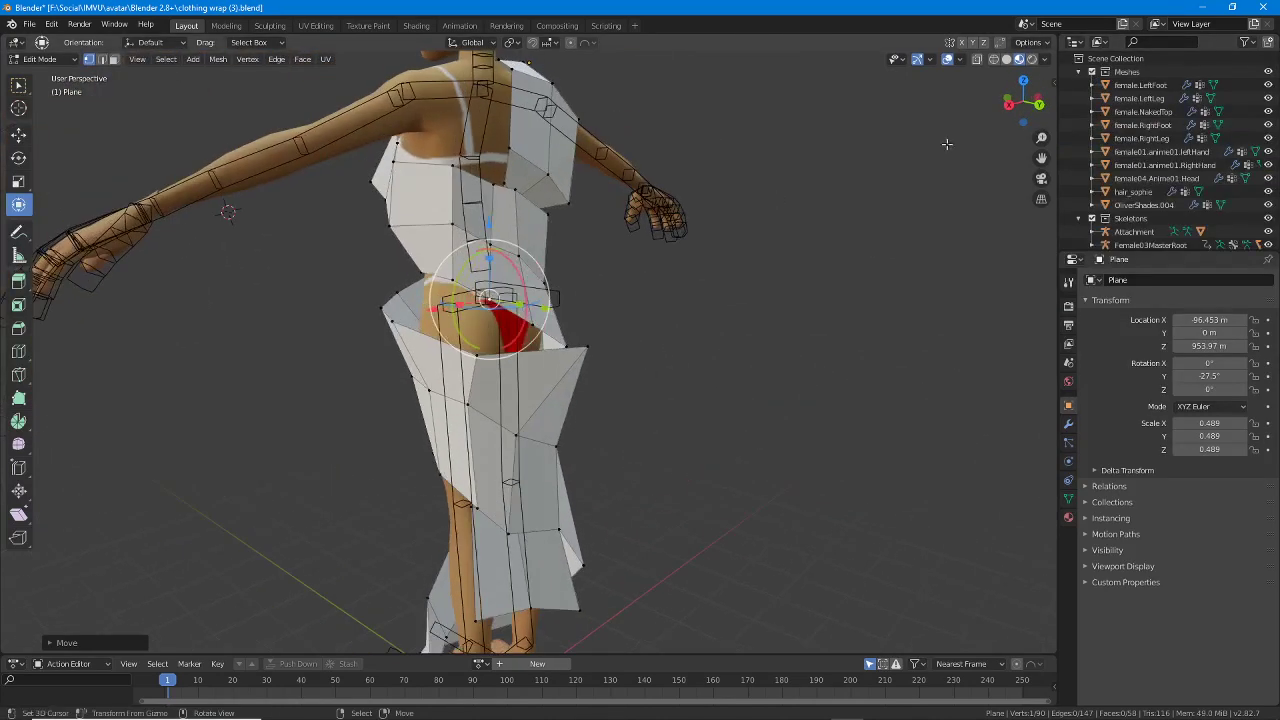
pyautogui.click(1092, 72)
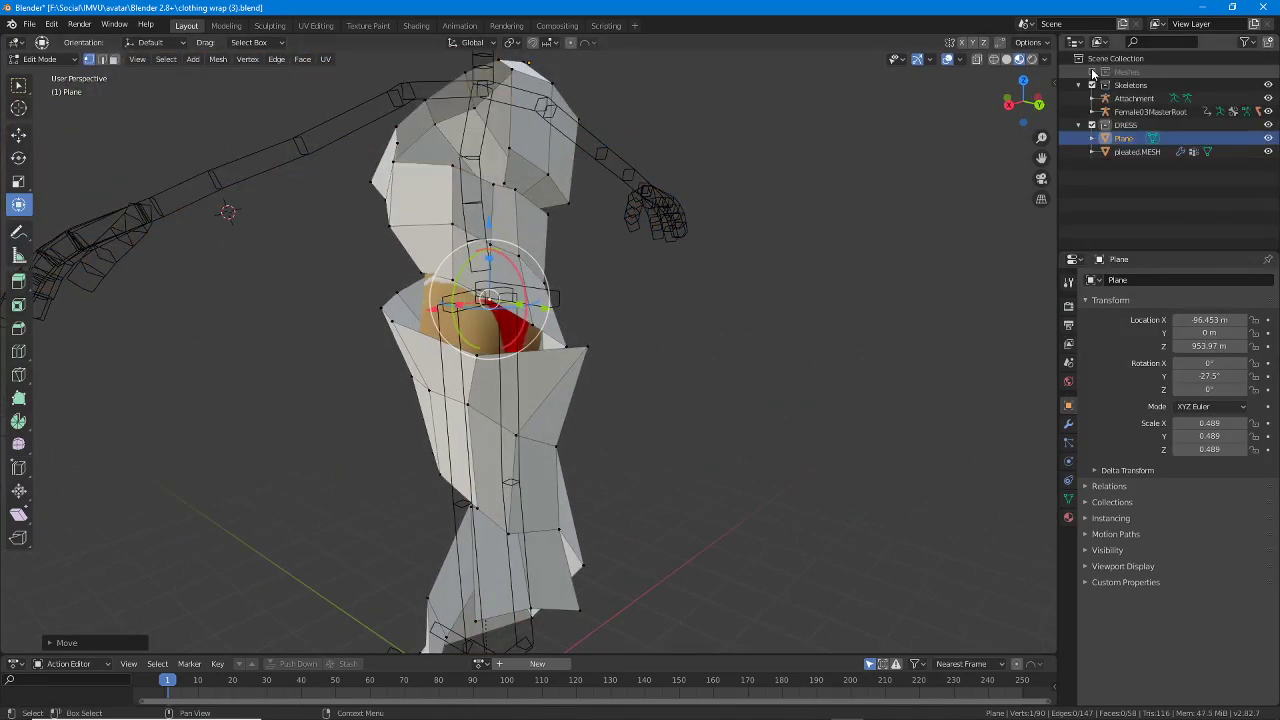
# Move the pleated.MESH object from the DRESS collection into the Meshes collection.
pyautogui.click(1122, 152)
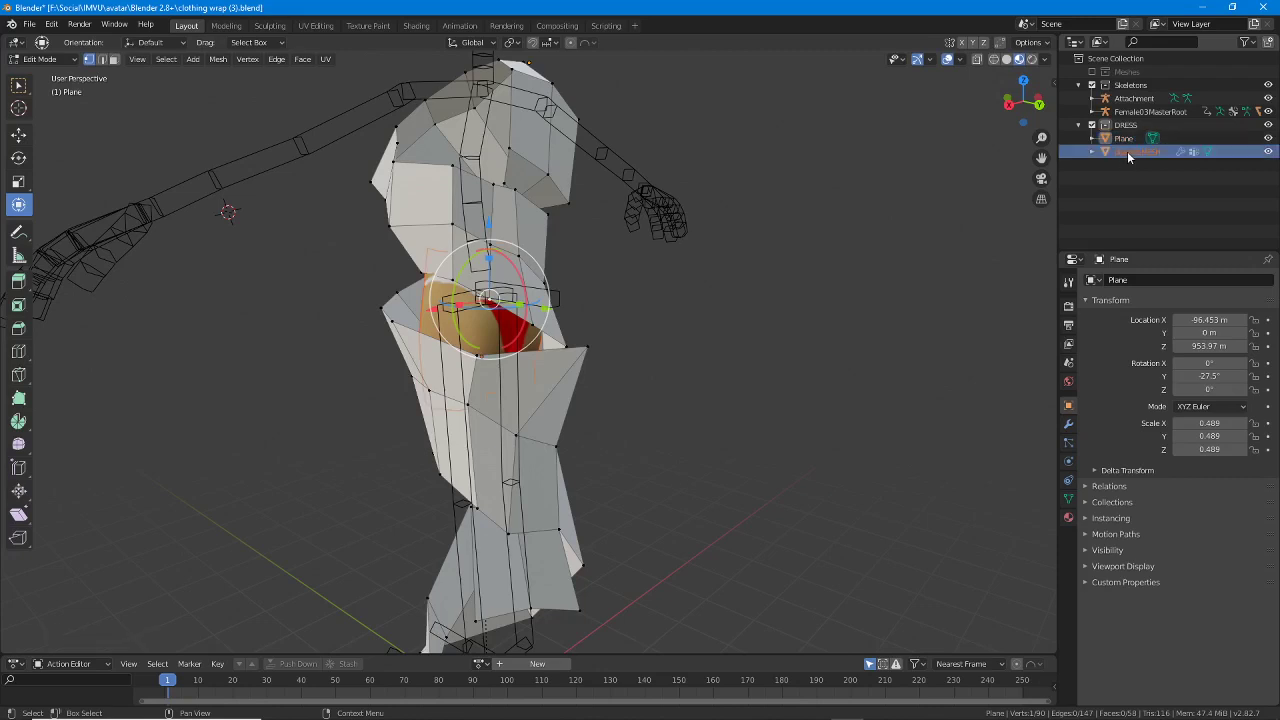
pyautogui.doubleClick(1127, 151)
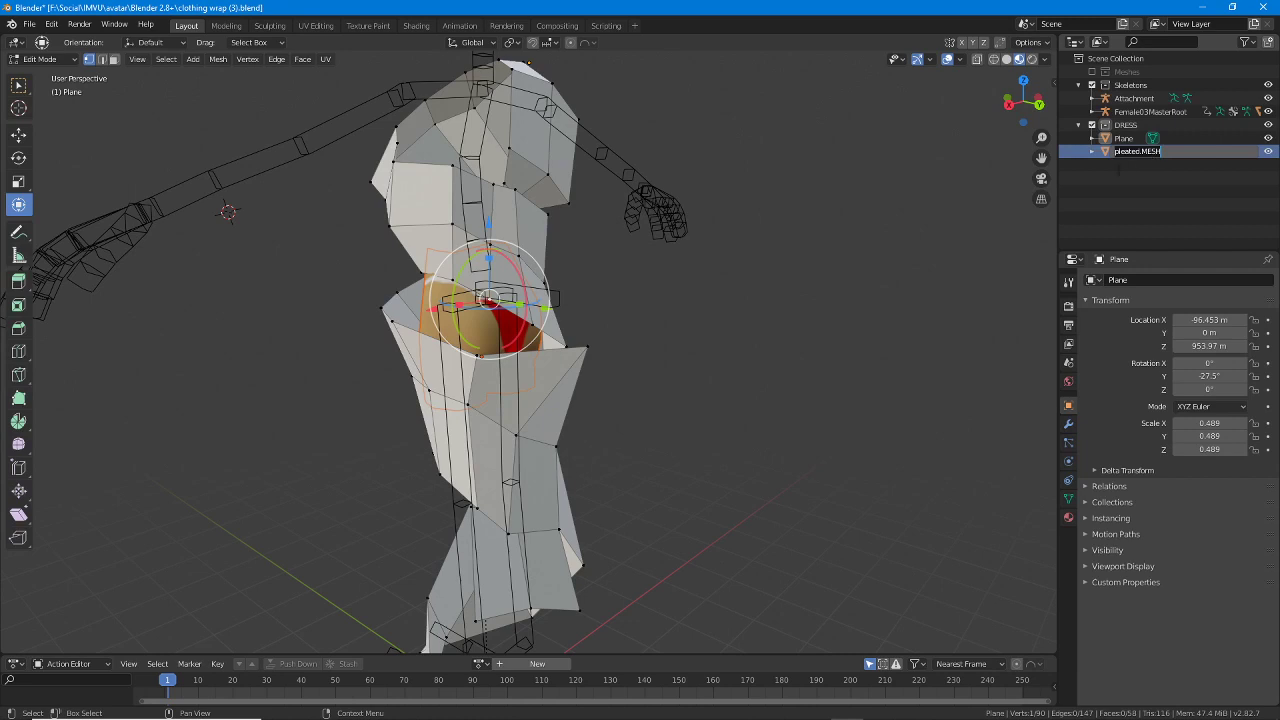
pyautogui.press('Return')
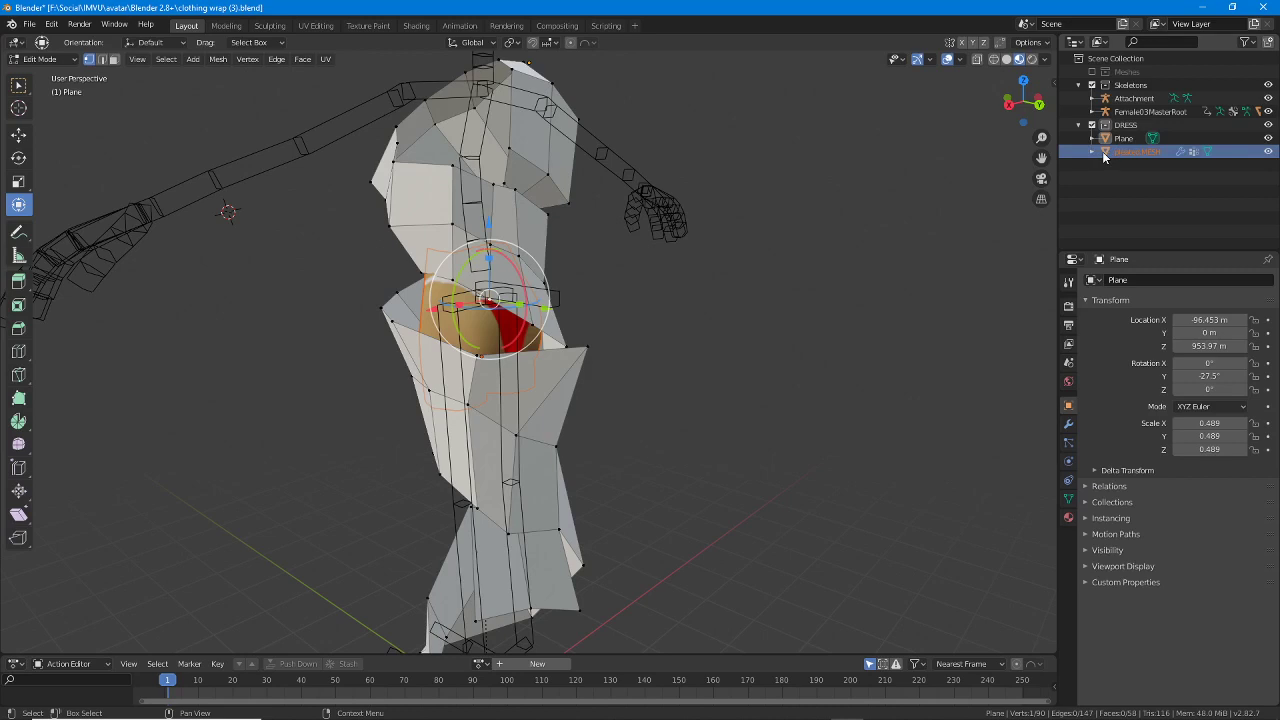
pyautogui.click(1092, 152)
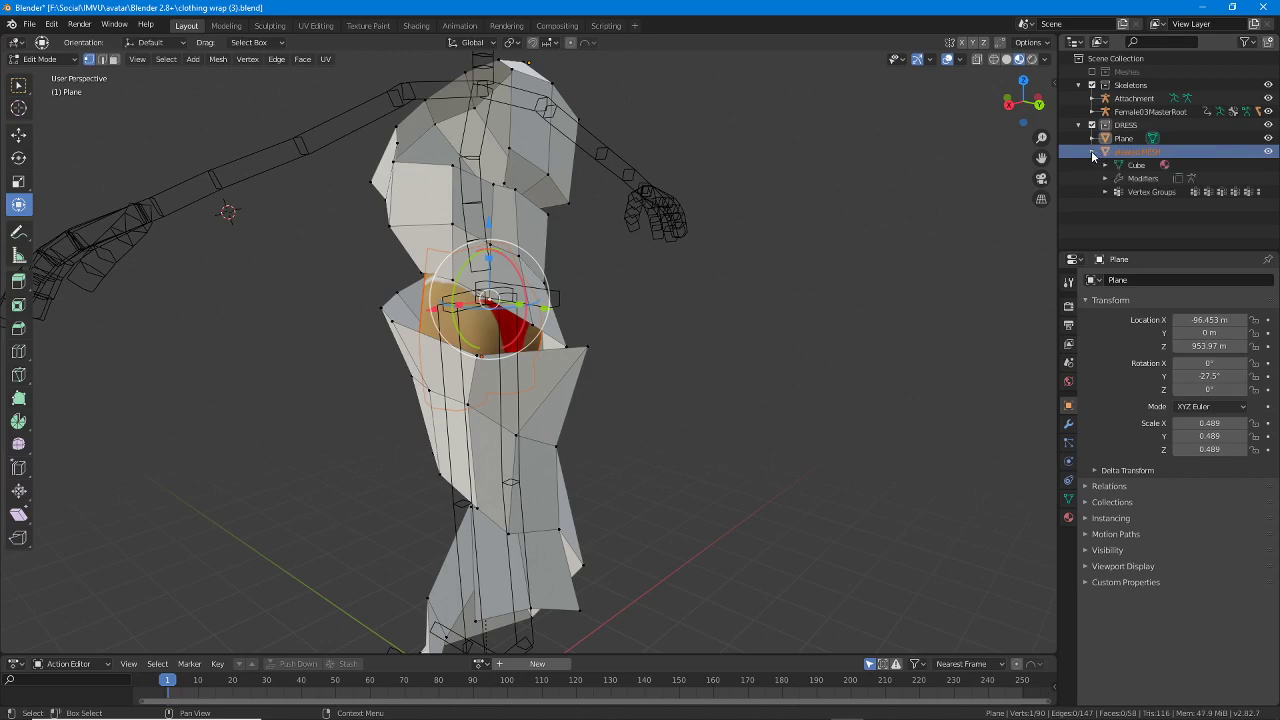
pyautogui.click(1093, 152)
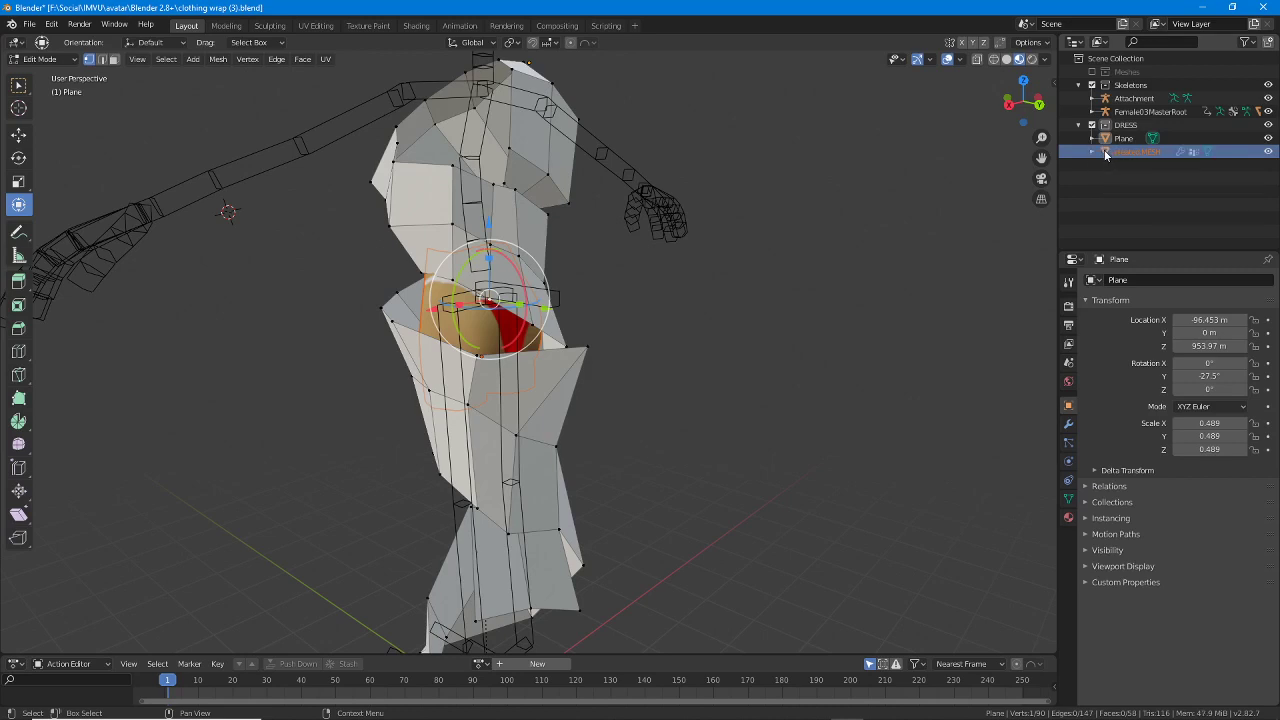
pyautogui.moveTo(1105, 154); pyautogui.dragTo(1106, 74)
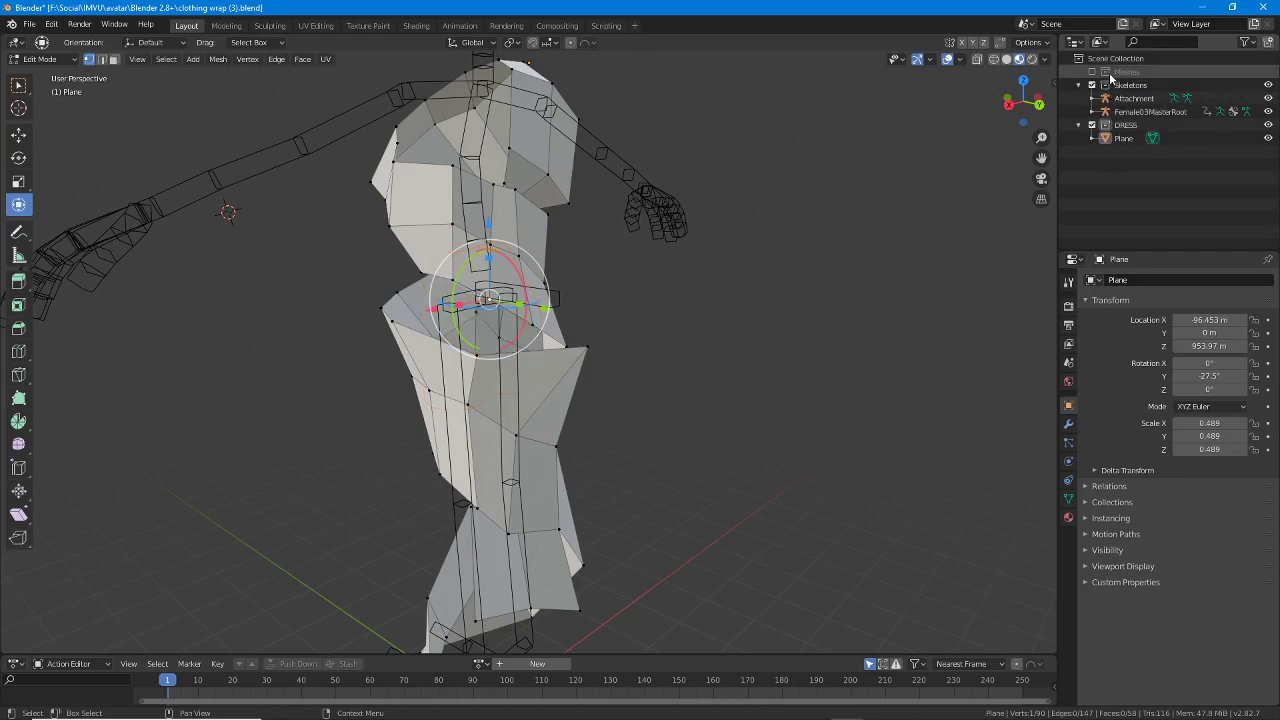
# Select and move the two connected lower edges of the waist section at the back, and include the Meshes collection again.
pyautogui.moveTo(549, 363); pyautogui.dragTo(651, 354, button='middle')
pyautogui.scroll(3, 651, 354)
pyautogui.moveTo(480, 360); pyautogui.dragTo(570, 474, button='middle')
pyautogui.keyDown('alt'); pyautogui.click(426, 431); pyautogui.keyUp('alt')
pyautogui.moveTo(563, 458); pyautogui.dragTo(576, 397)
pyautogui.moveTo(576, 397); pyautogui.dragTo(470, 300, button='middle')
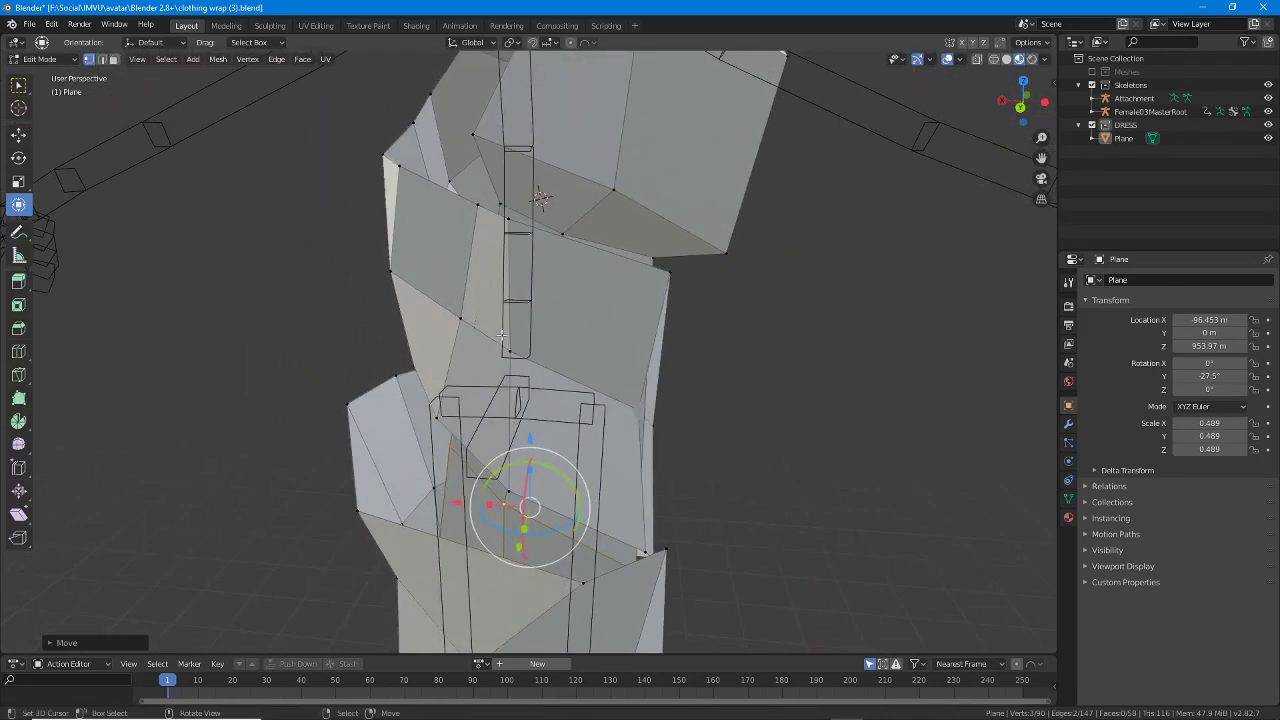
pyautogui.click(1092, 73)
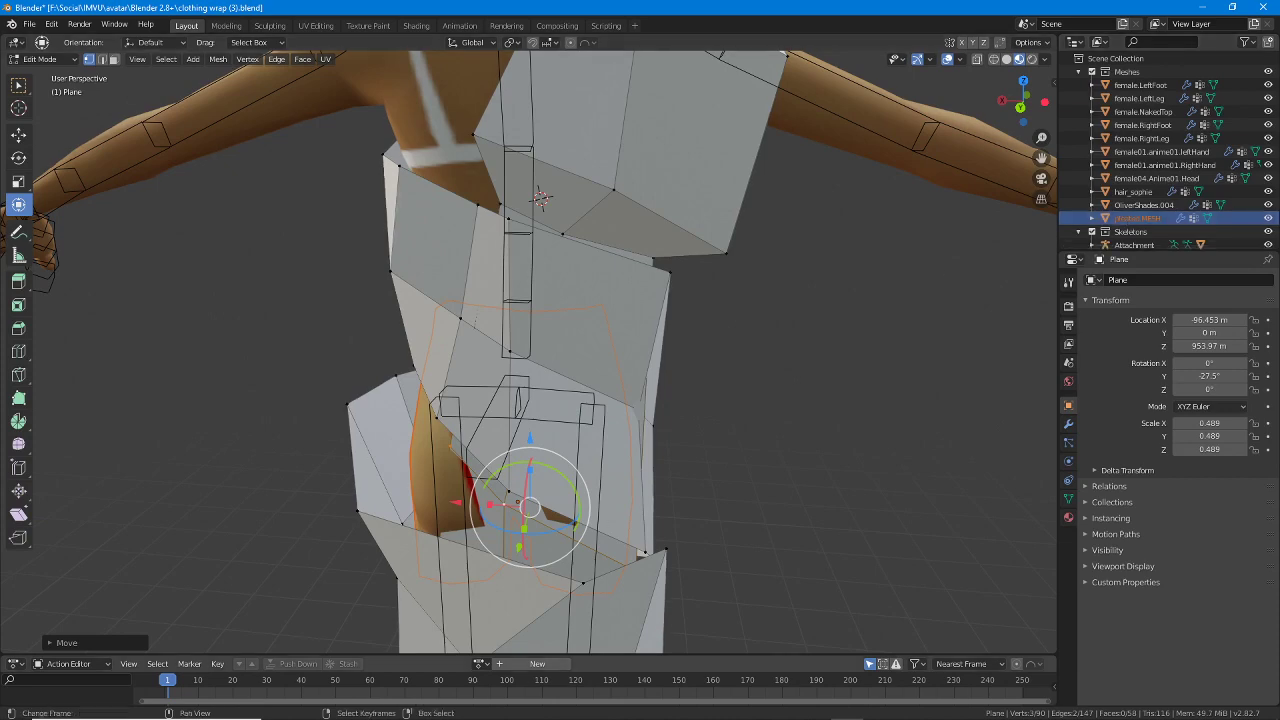
# Start a second Blender 2.82a instance from the desktop and open the recent file Female04 (clothing).blend.
pyautogui.click(1204, 7)
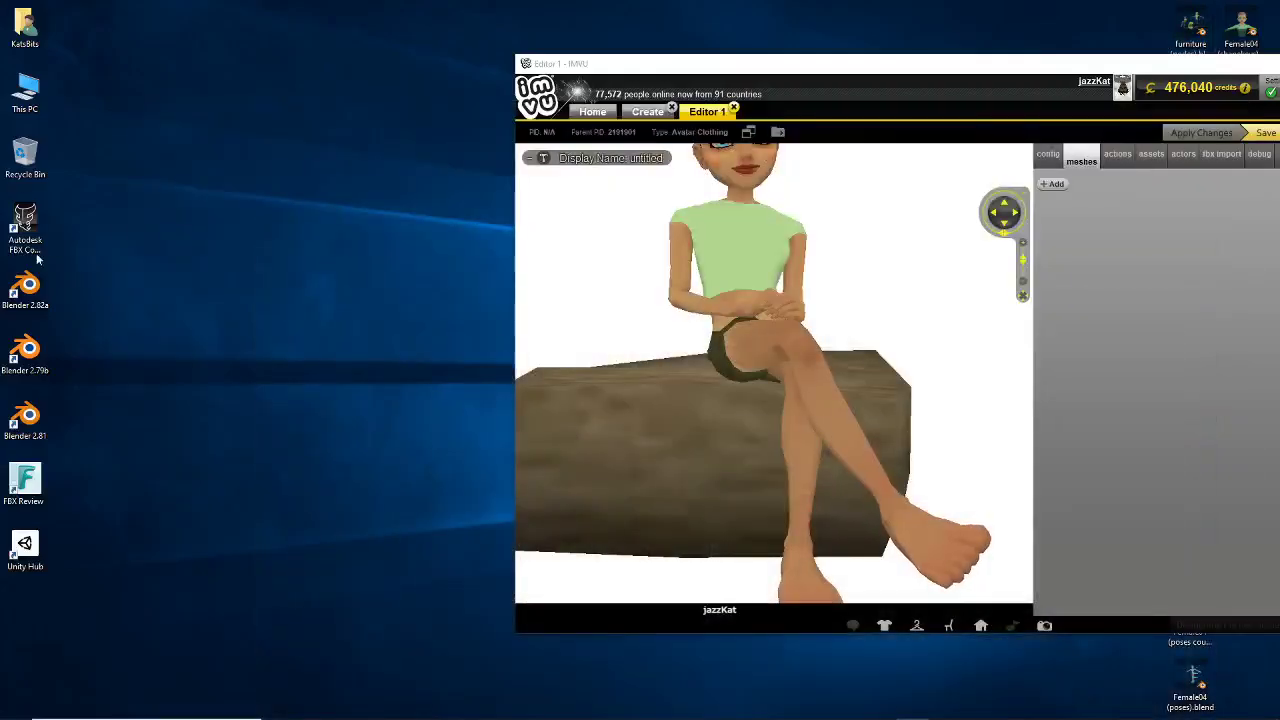
pyautogui.doubleClick(27, 285)
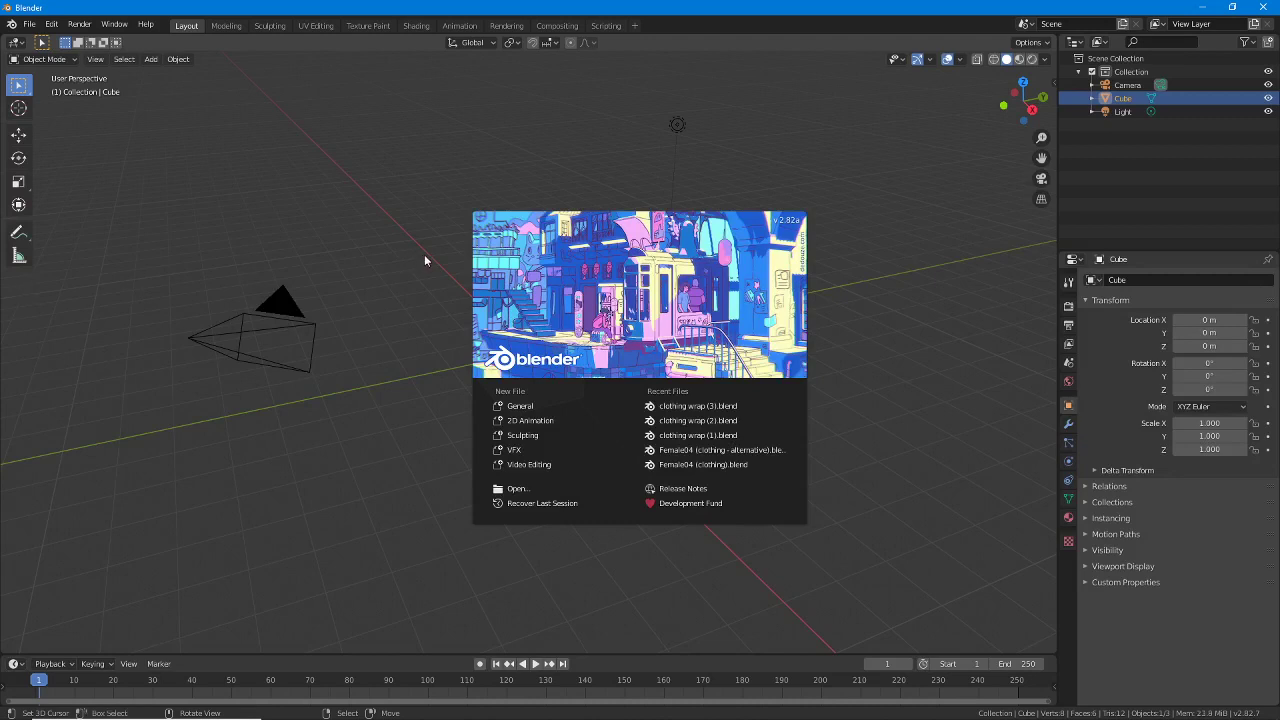
pyautogui.click(691, 466)
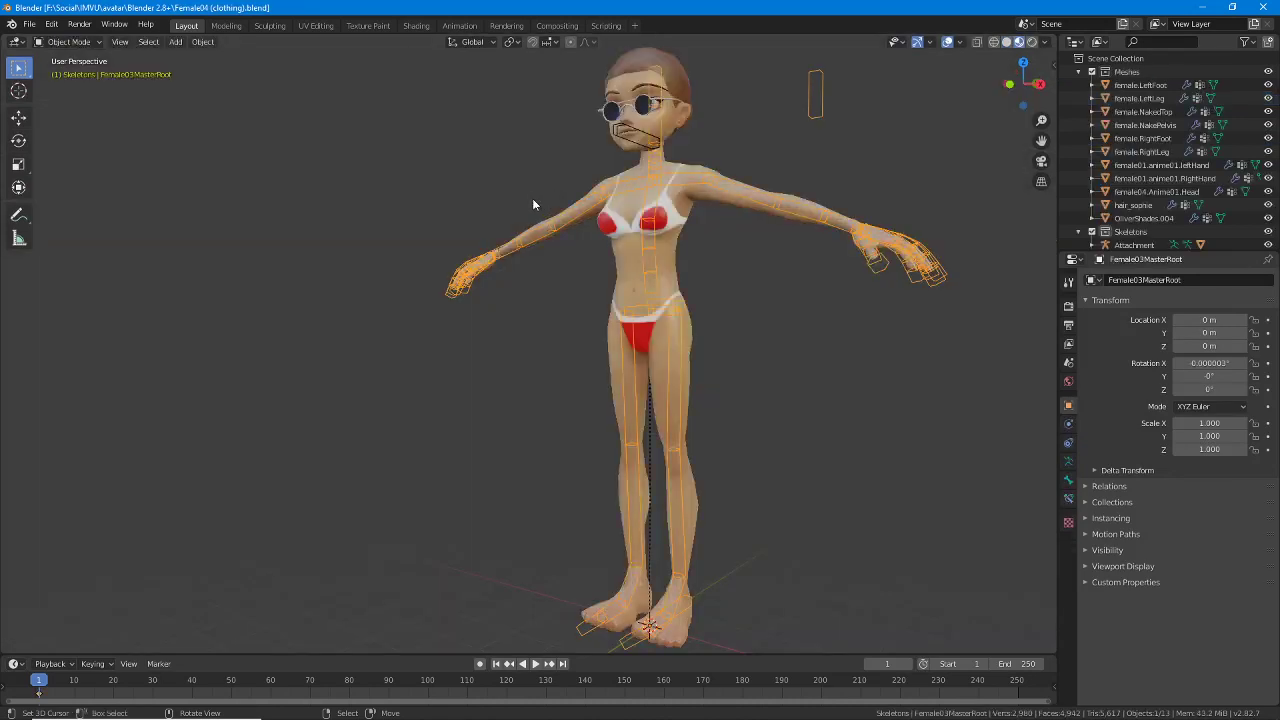
# Select the avatar's pelvis mesh and copy its object name, female.NakePelvis.
pyautogui.click(691, 326)
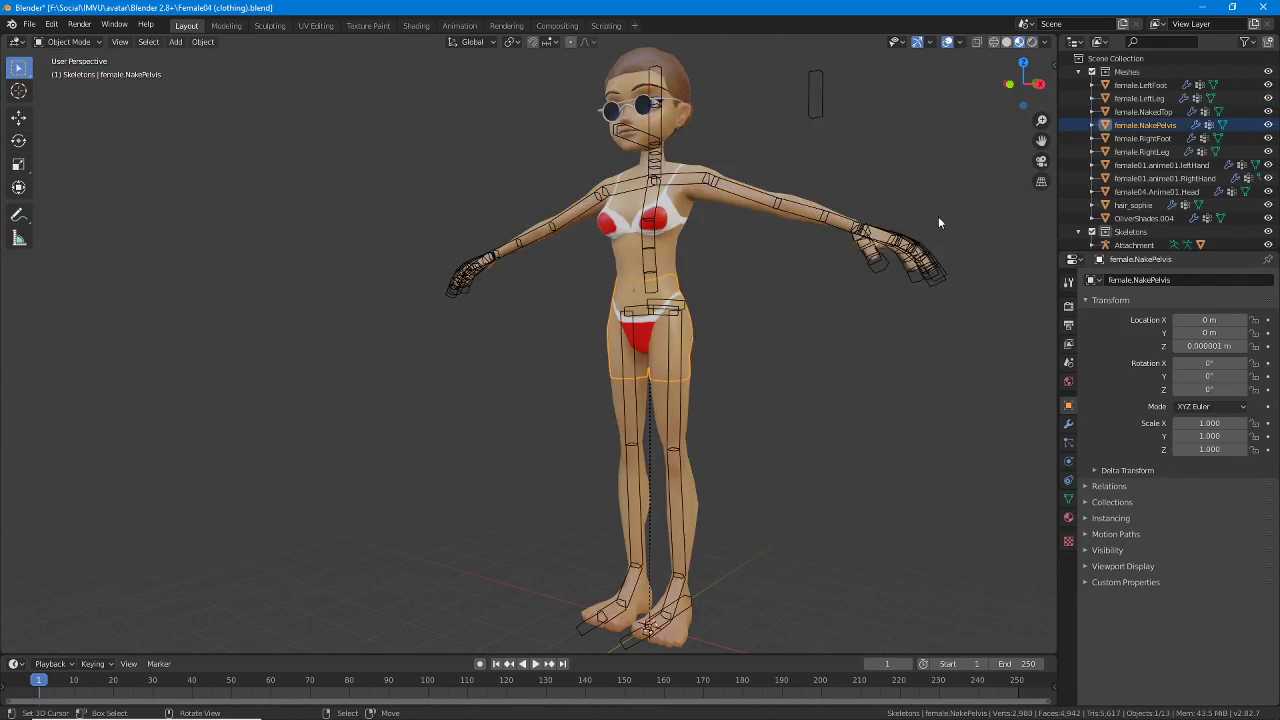
pyautogui.click(1141, 126)
pyautogui.doubleClick(1137, 125)
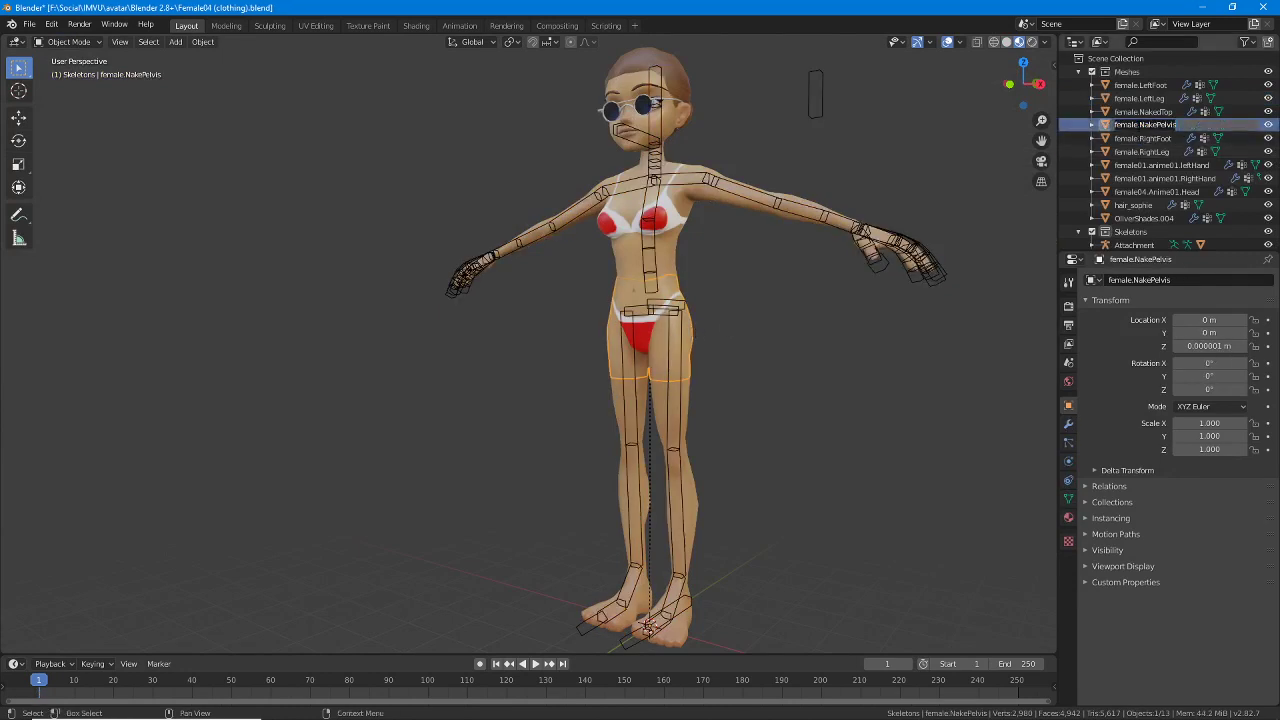
pyautogui.press('Return')
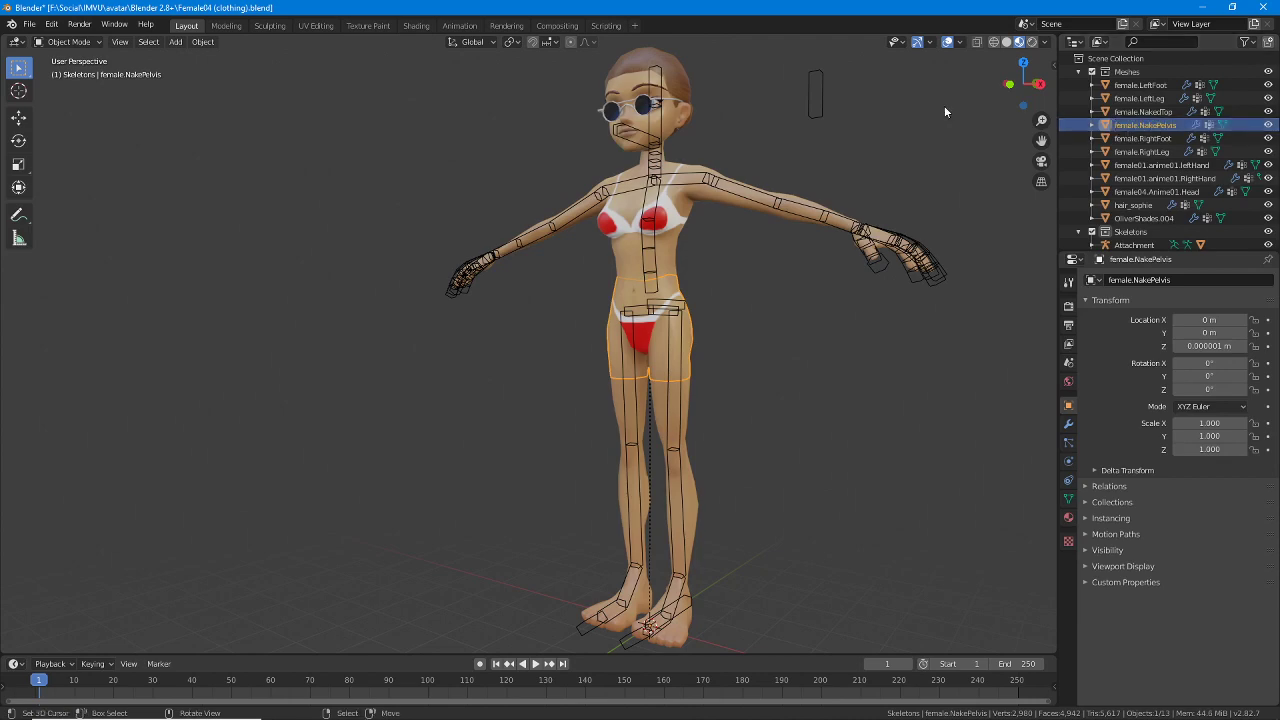
# Switch back to the clothing wrap (3).blend window and rename the pelvis mesh in the Meshes collection as female.NakePelvis.
pyautogui.moveTo(912, 710)
pyautogui.moveTo(851, 710)
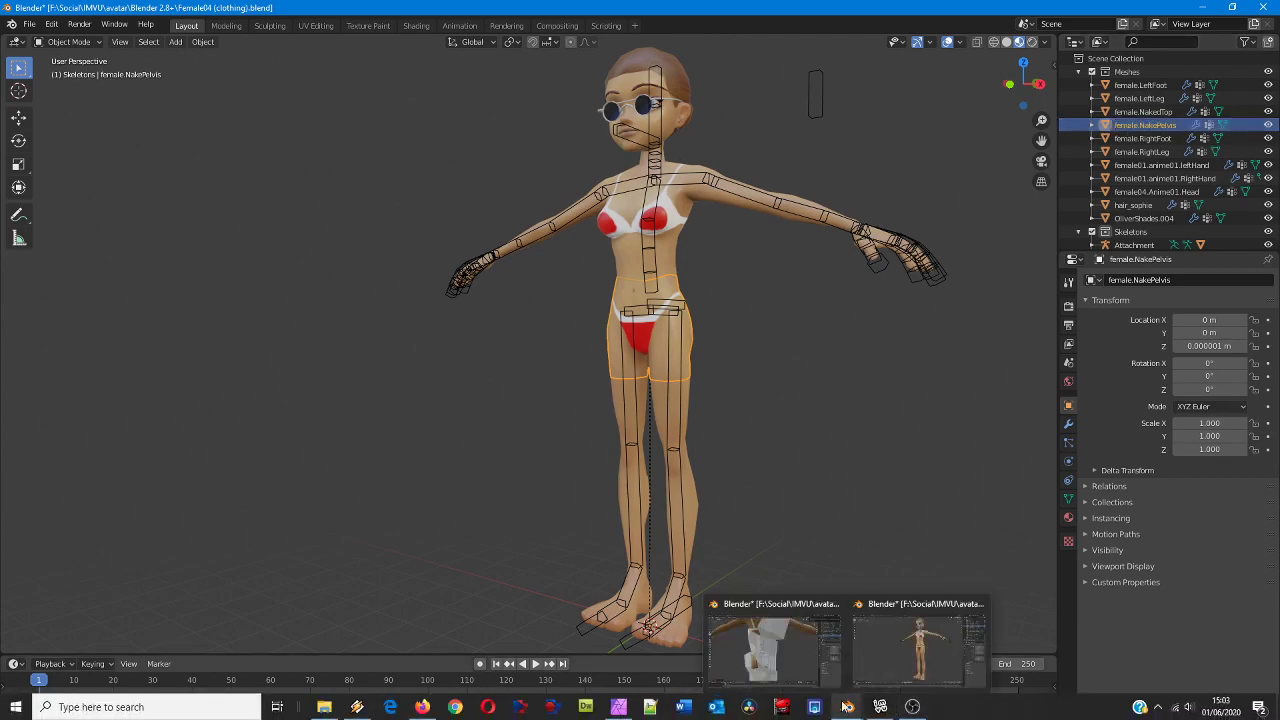
pyautogui.click(780, 660)
pyautogui.doubleClick(1130, 217)
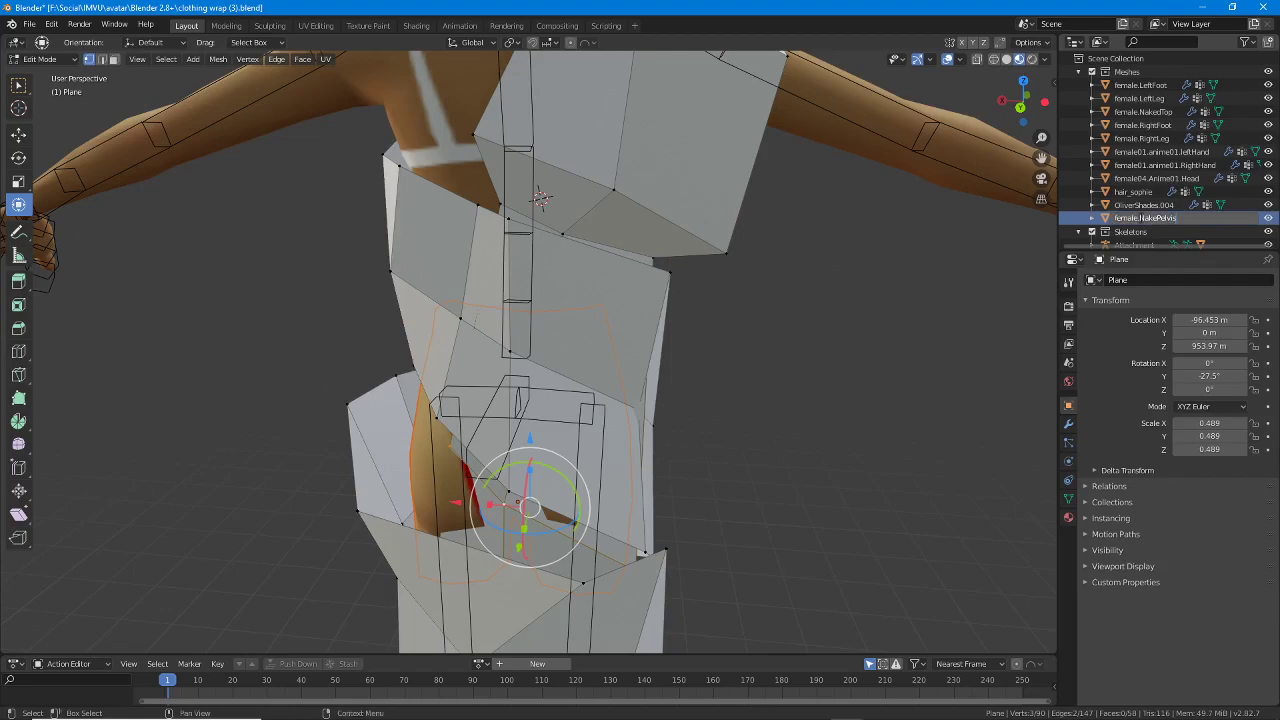
pyautogui.press('Return')
# Move the selected waist edges at the back outward along Y and reposition the neighbouring vertex beside the hip.
pyautogui.moveTo(582, 334); pyautogui.dragTo(400, 290, button='middle')
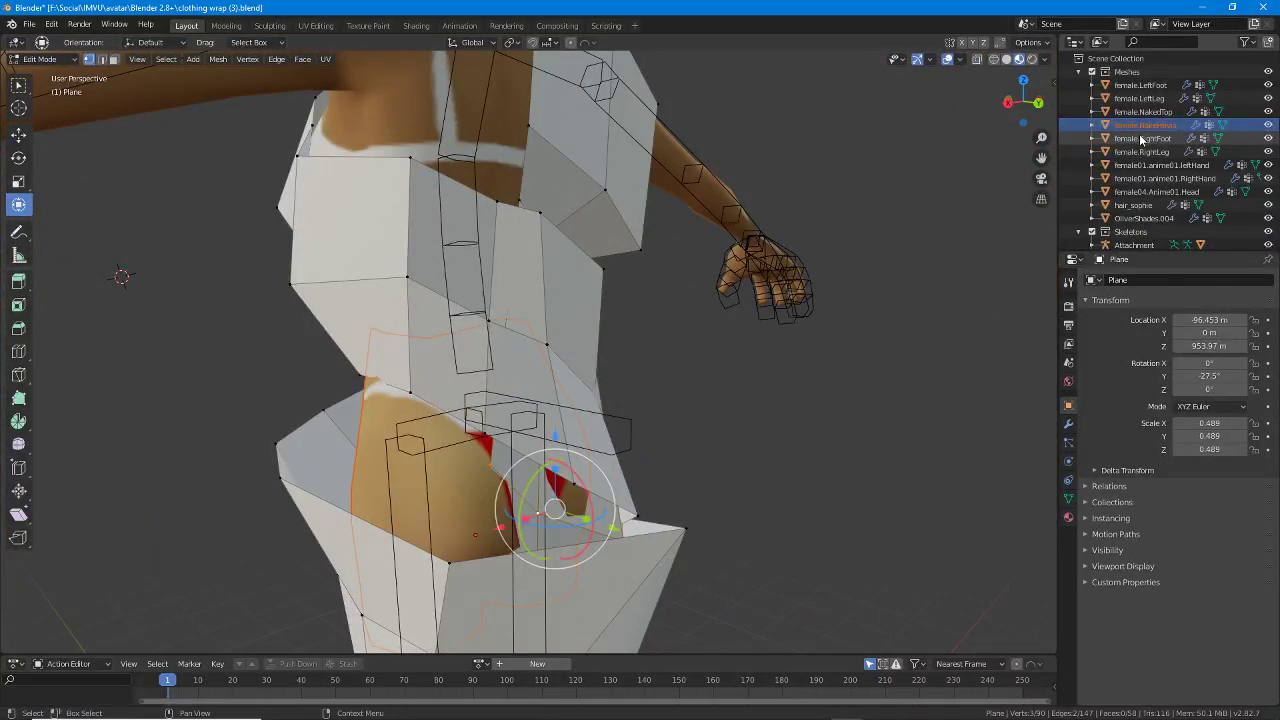
pyautogui.moveTo(684, 352); pyautogui.dragTo(687, 398, button='middle')
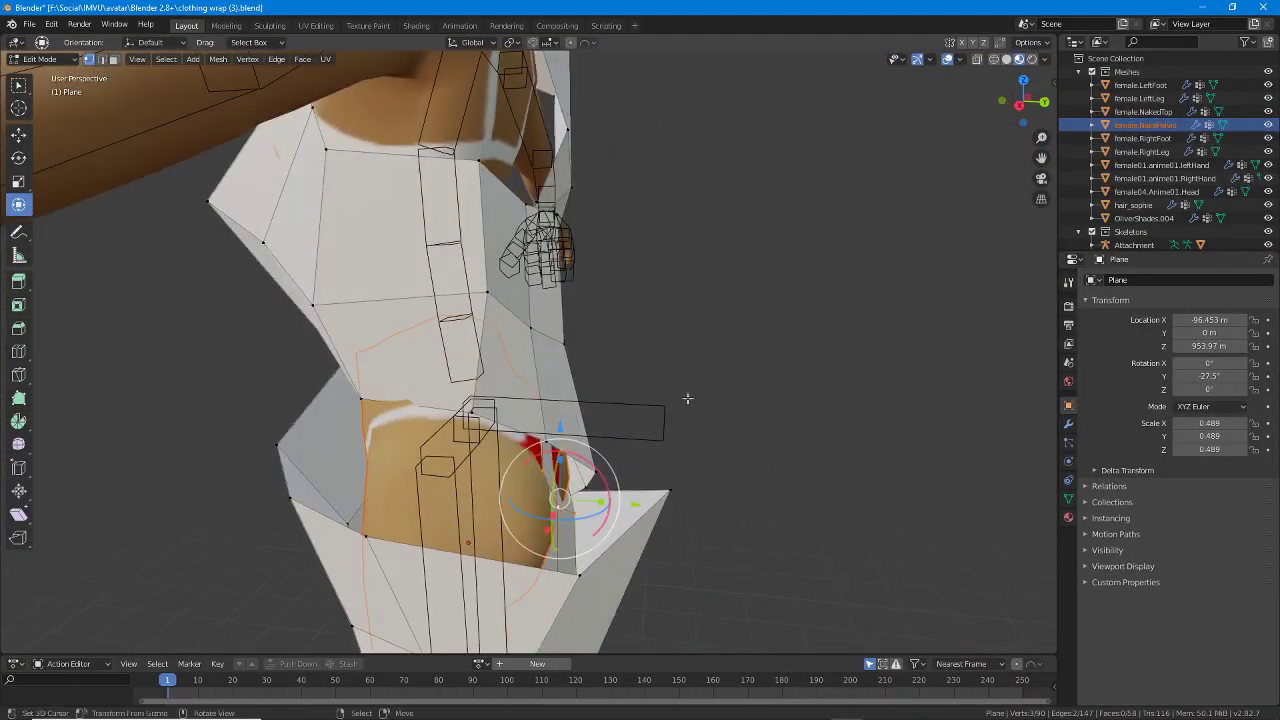
pyautogui.moveTo(632, 503); pyautogui.dragTo(654, 506)
pyautogui.moveTo(703, 498); pyautogui.dragTo(507, 485, button='middle')
pyautogui.rightClick(474, 471)
pyautogui.press('g')
pyautogui.click(510, 491)
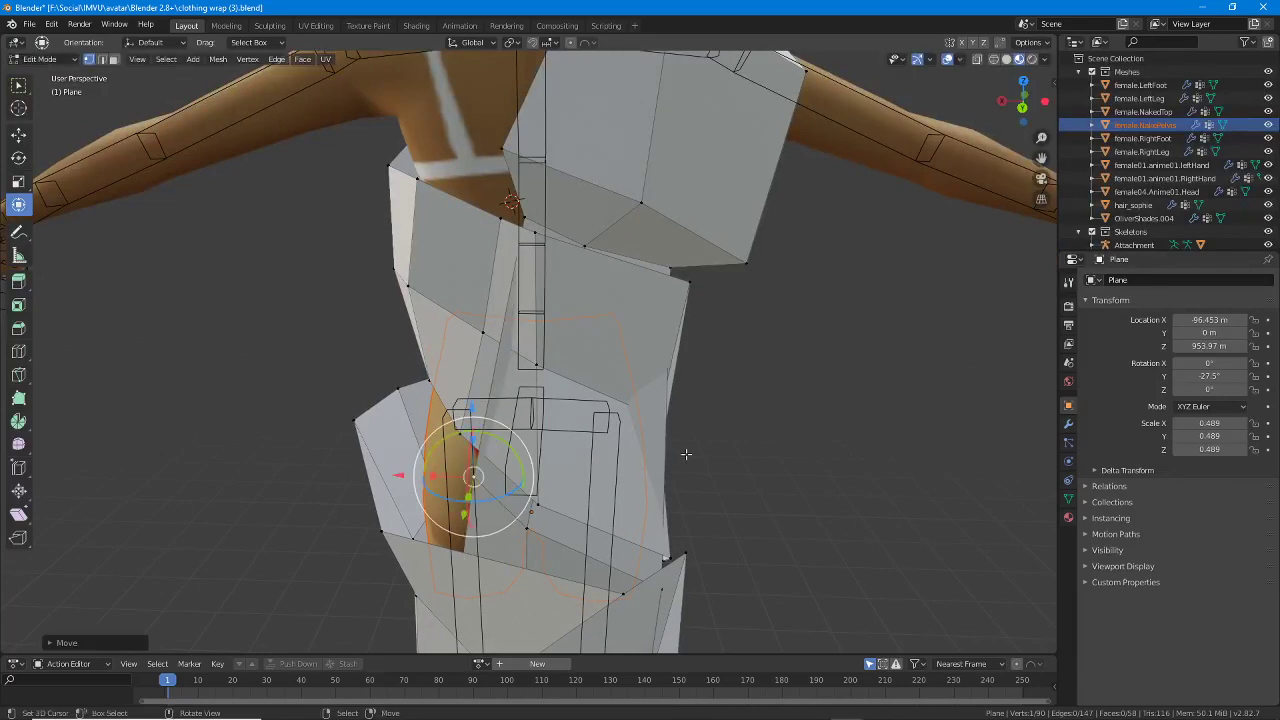
# Check the wrap in Object Mode and adjust the hip section of the mesh in Edit Mode.
pyautogui.moveTo(623, 406)
pyautogui.keyDown('shift'); pyautogui.mouseDown(button='middle')
pyautogui.moveTo(603, 333)
pyautogui.moveTo(620, 420)
pyautogui.moveTo(625, 404)
pyautogui.mouseUp(button='middle'); pyautogui.keyUp('shift')
pyautogui.keyDown('alt'); pyautogui.rightClick(579, 409); pyautogui.keyUp('alt')
pyautogui.press('Tab')
pyautogui.moveTo(535, 404); pyautogui.dragTo(861, 412, button='middle')
pyautogui.press('Tab')
pyautogui.press('g')
pyautogui.click(601, 396)
pyautogui.scroll(-3, 601, 397)
# Adjust the lower hem vertex of the leg section and pull its protruding corner vertex in toward the calf.
pyautogui.click(594, 506)
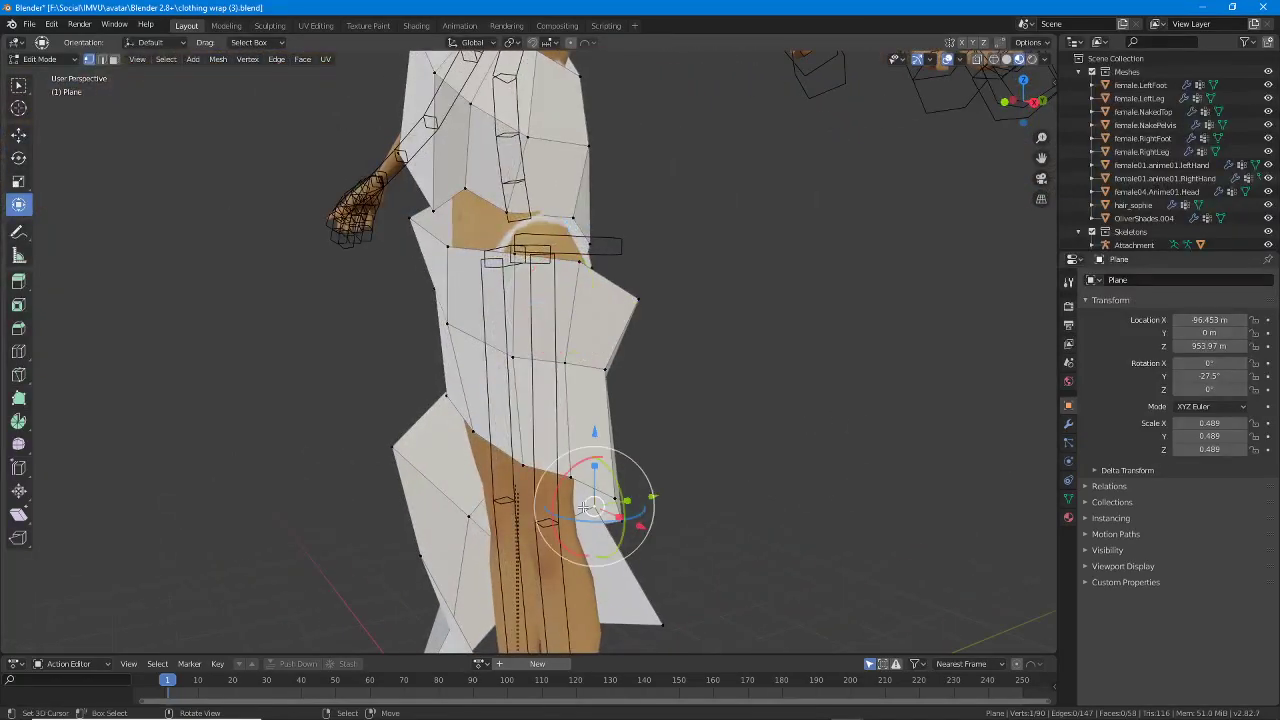
pyautogui.moveTo(592, 505); pyautogui.dragTo(398, 355, button='middle')
pyautogui.press('r')
pyautogui.click(536, 516)
pyautogui.click(345, 407)
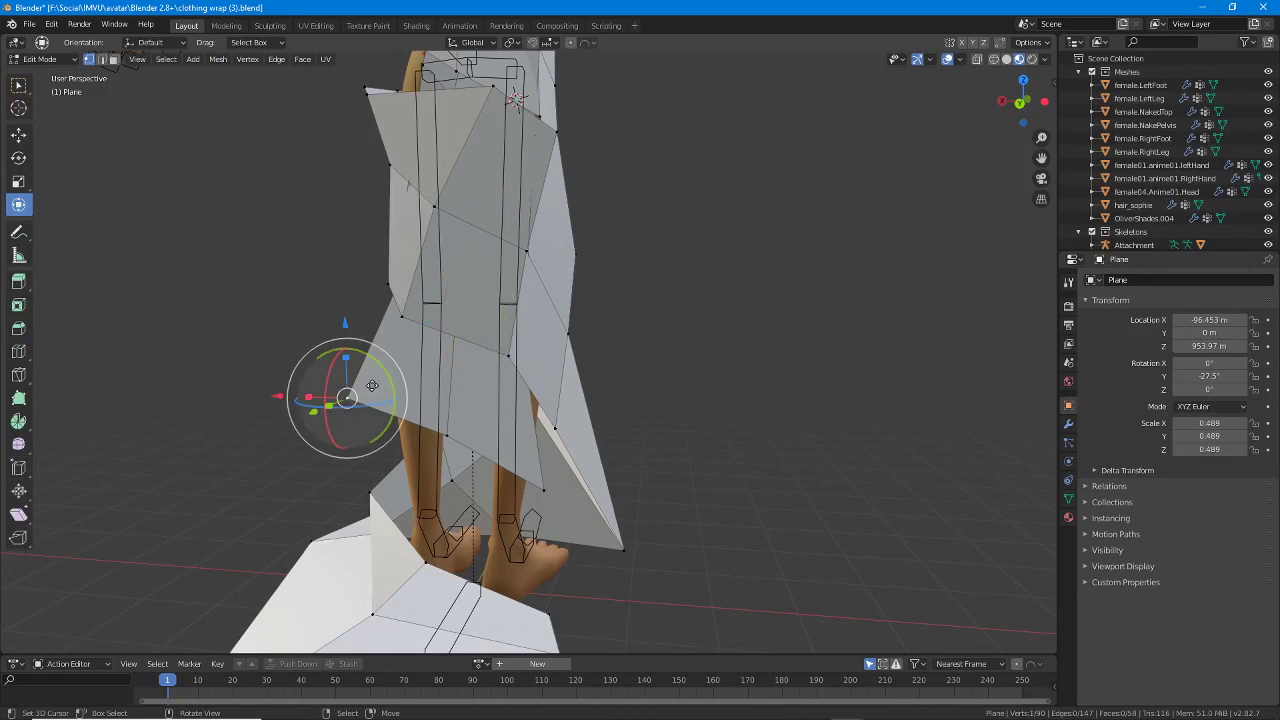
pyautogui.press('g')
pyautogui.click(407, 364)
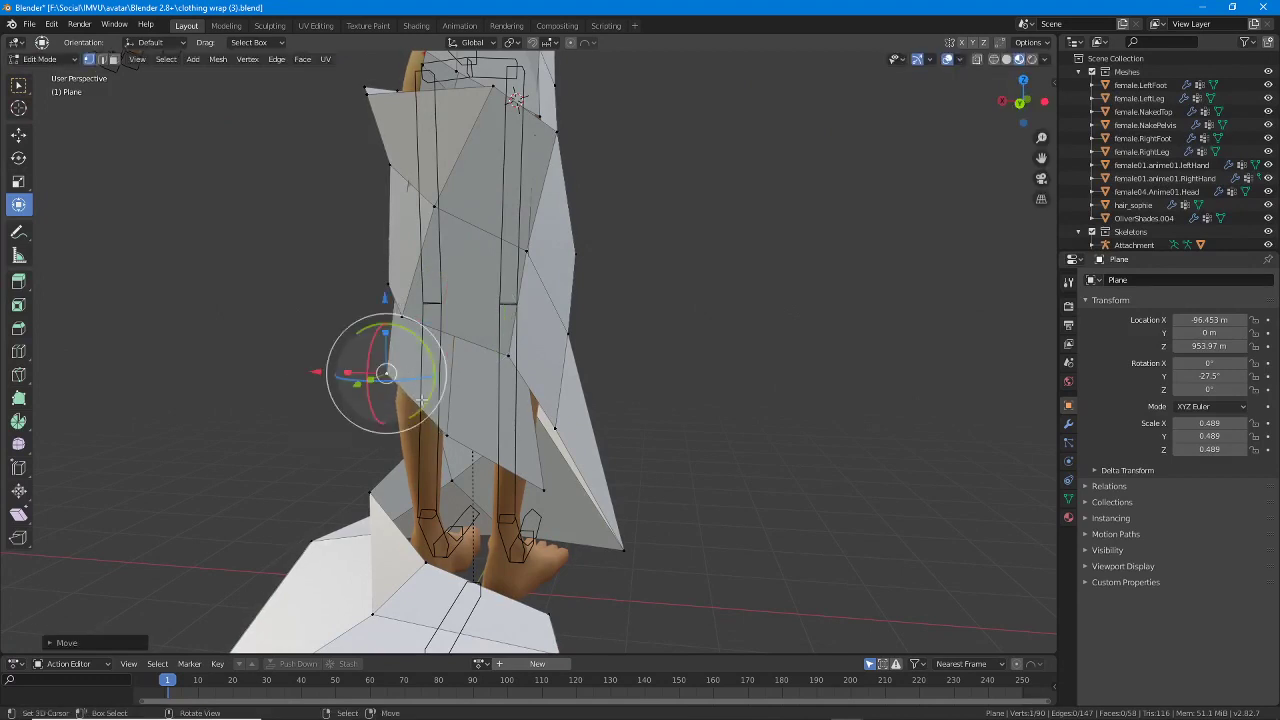
# Move the next two hem vertices behind the calves to even out the lower edge.
pyautogui.click(446, 434)
pyautogui.press('g')
pyautogui.click(446, 423)
pyautogui.click(527, 483)
pyautogui.press('g')
pyautogui.click(513, 498)
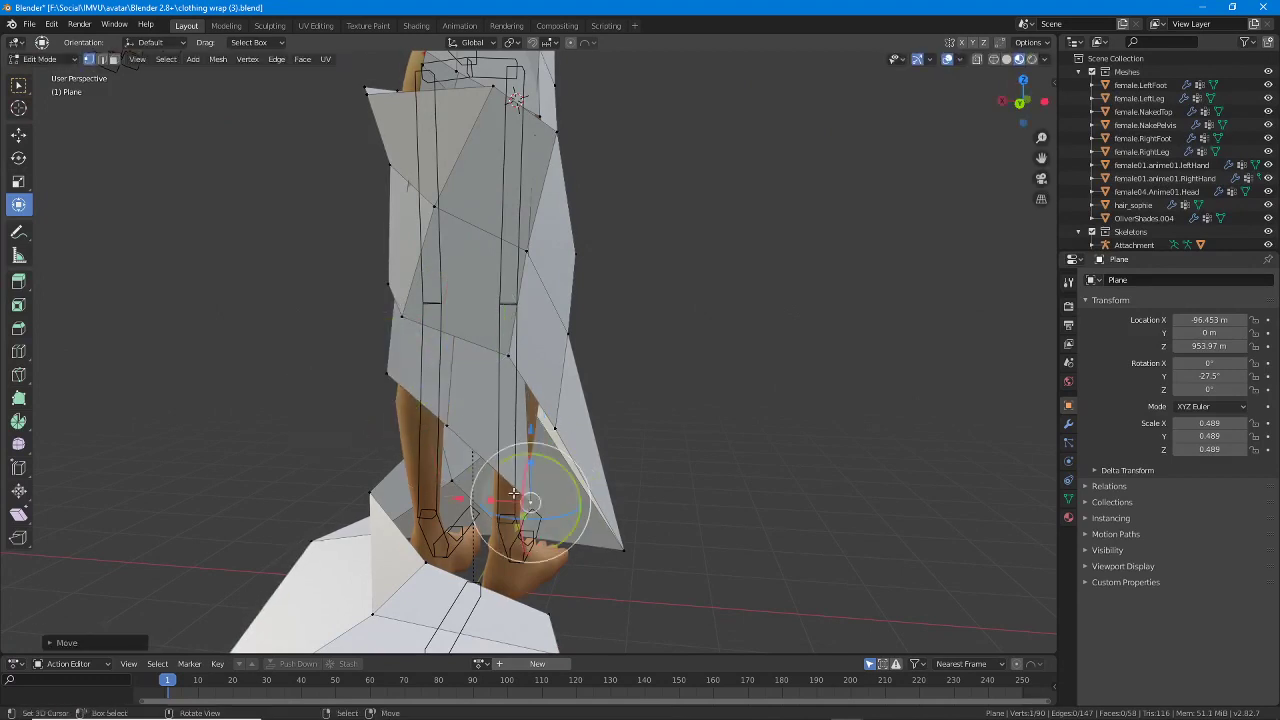
# Pull the wrap's lower vertex beside the foot forward and down over the toes.
pyautogui.moveTo(513, 498); pyautogui.dragTo(537, 390, button='middle')
pyautogui.moveTo(510, 253); pyautogui.dragTo(643, 439, button='middle')
pyautogui.moveTo(615, 505); pyautogui.dragTo(607, 628, button='middle')
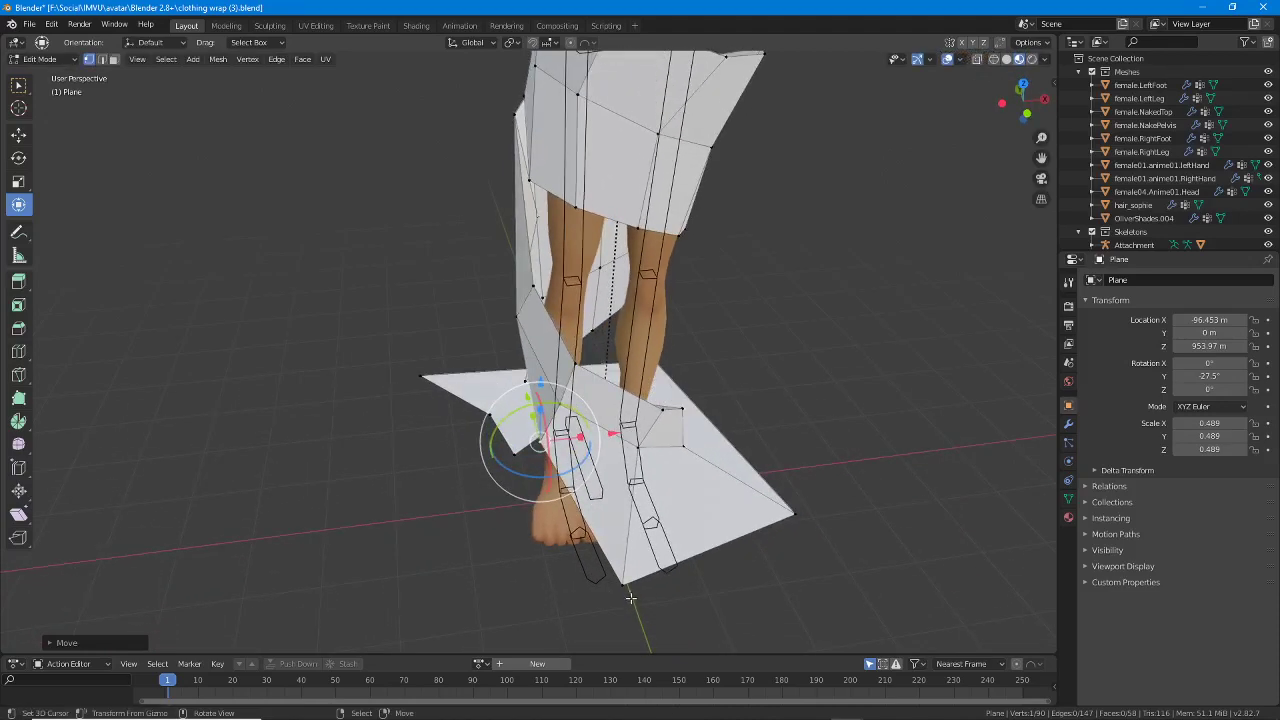
pyautogui.moveTo(541, 438); pyautogui.dragTo(600, 534)
pyautogui.moveTo(572, 526); pyautogui.dragTo(493, 330, button='middle')
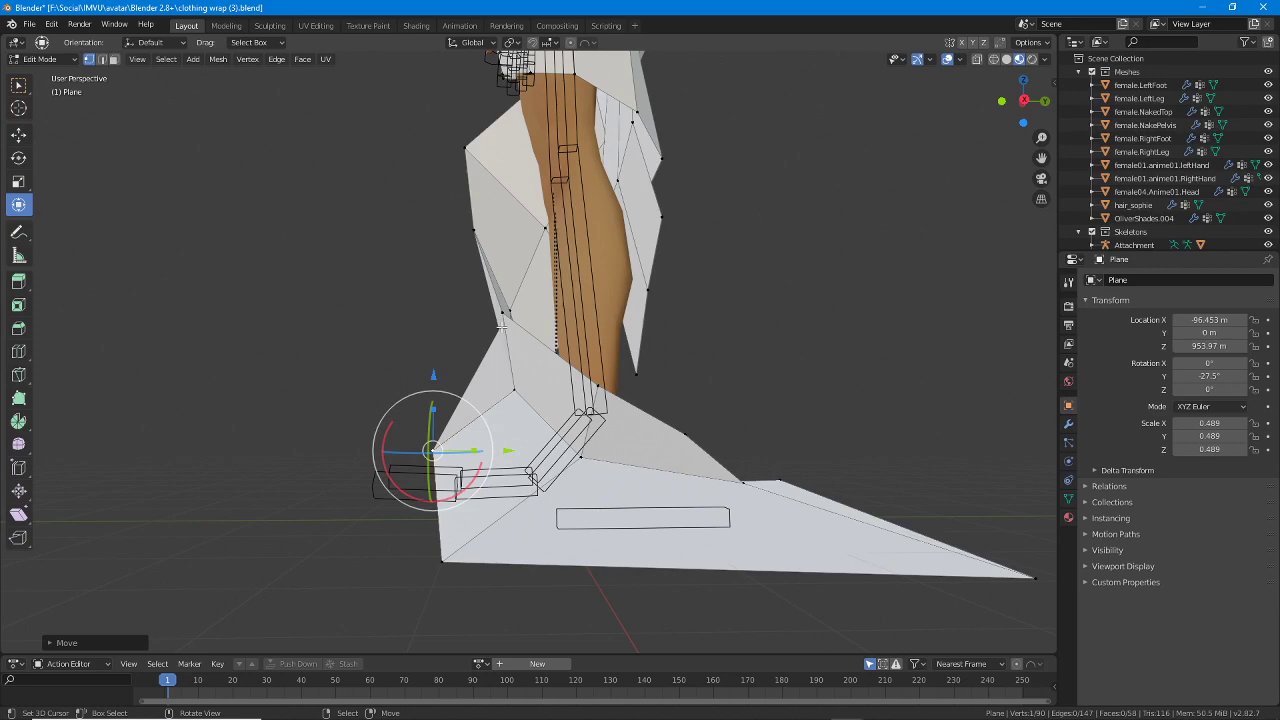
# Add an edge loop across the side face of the floor-level train and pull it outward.
pyautogui.moveTo(747, 400); pyautogui.dragTo(510, 484, button='middle')
pyautogui.hotkey('ctrl', 'r')
pyautogui.click(520, 461)
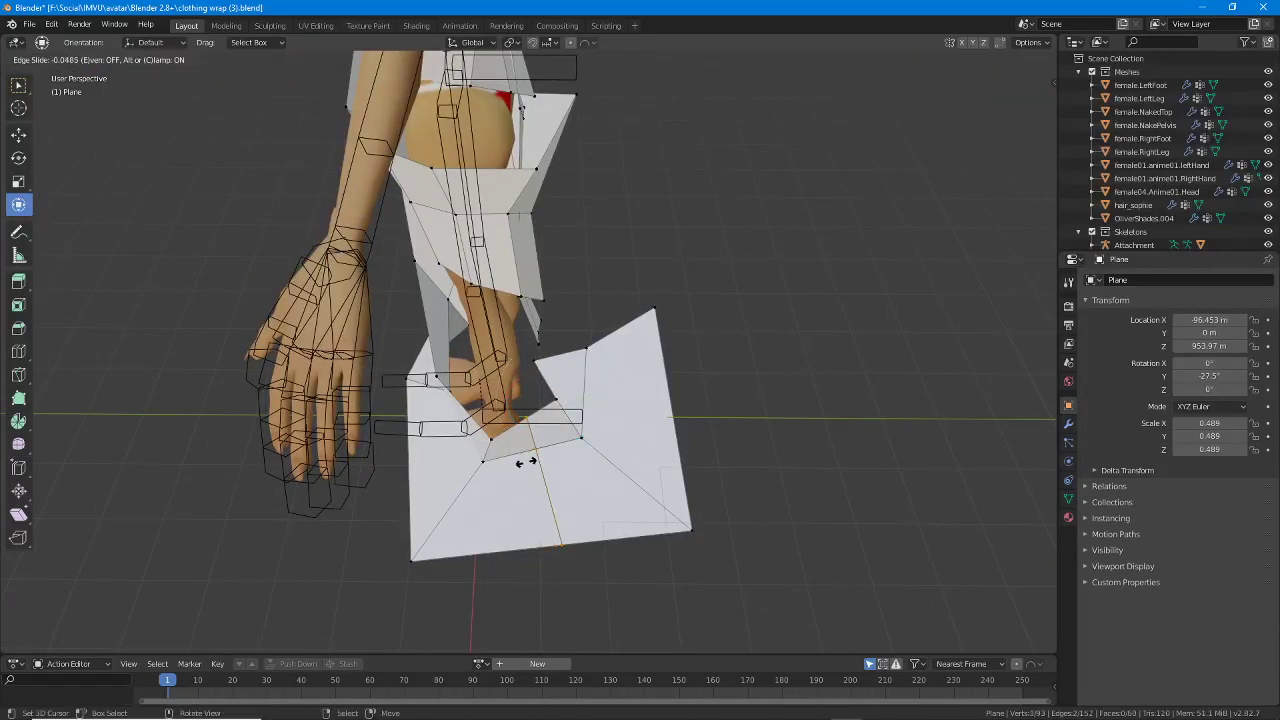
pyautogui.click(560, 530)
pyautogui.moveTo(560, 530); pyautogui.dragTo(594, 524, button='middle')
pyautogui.moveTo(573, 541); pyautogui.dragTo(581, 570)
# Add an edge loop across the front face of the train and move it outward along Y.
pyautogui.moveTo(530, 510); pyautogui.dragTo(563, 437, button='middle')
pyautogui.hotkey('ctrl', 'r')
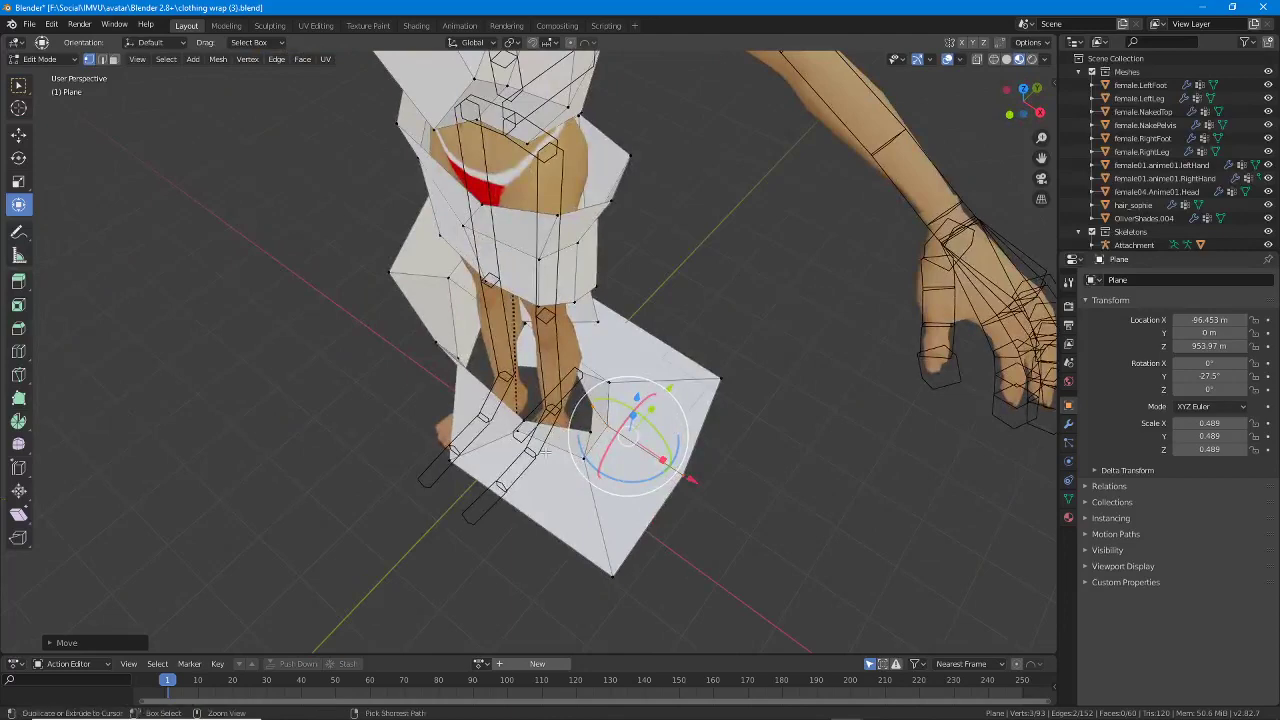
pyautogui.click(535, 452)
pyautogui.click(535, 452)
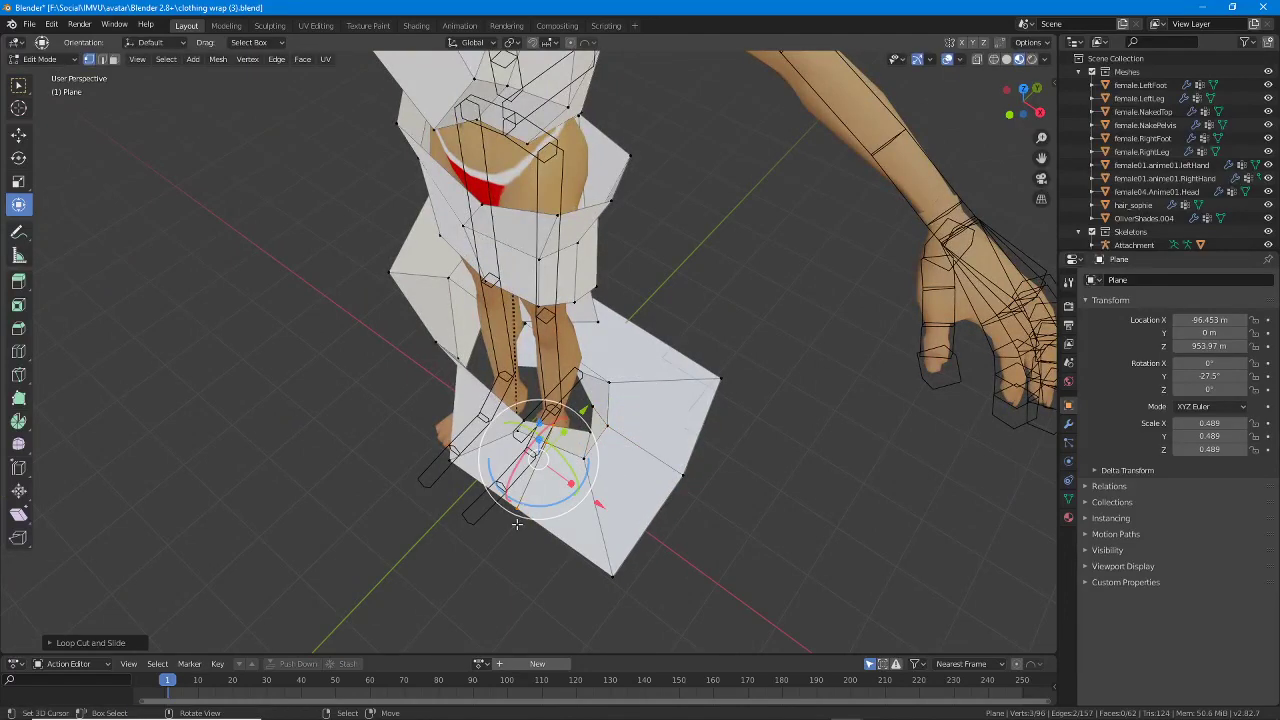
pyautogui.moveTo(585, 411); pyautogui.dragTo(596, 401)
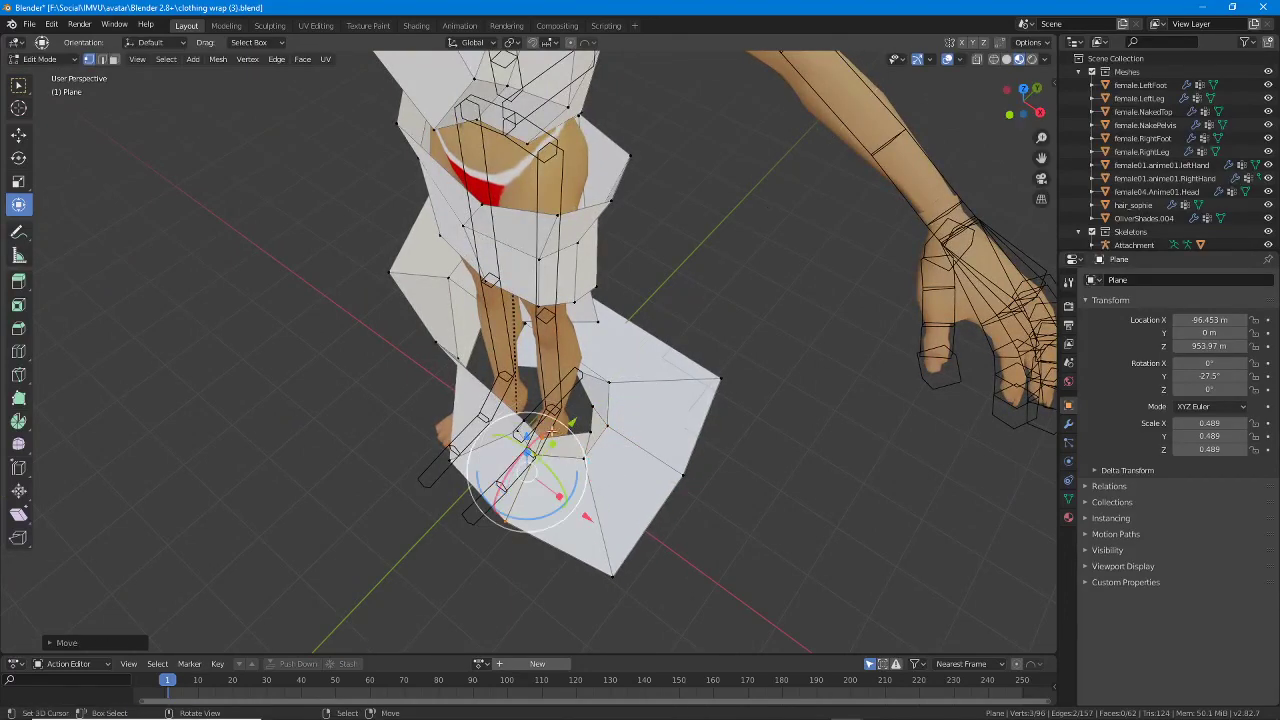
# Add an edge loop across the back face of the train, slide it into place and pull it outward along Y.
pyautogui.moveTo(780, 462); pyautogui.dragTo(877, 398, button='middle')
pyautogui.moveTo(550, 400); pyautogui.dragTo(523, 408, button='middle')
pyautogui.moveTo(604, 187); pyautogui.dragTo(577, 430, button='middle')
pyautogui.hotkey('ctrl', 'r')
pyautogui.click(582, 436)
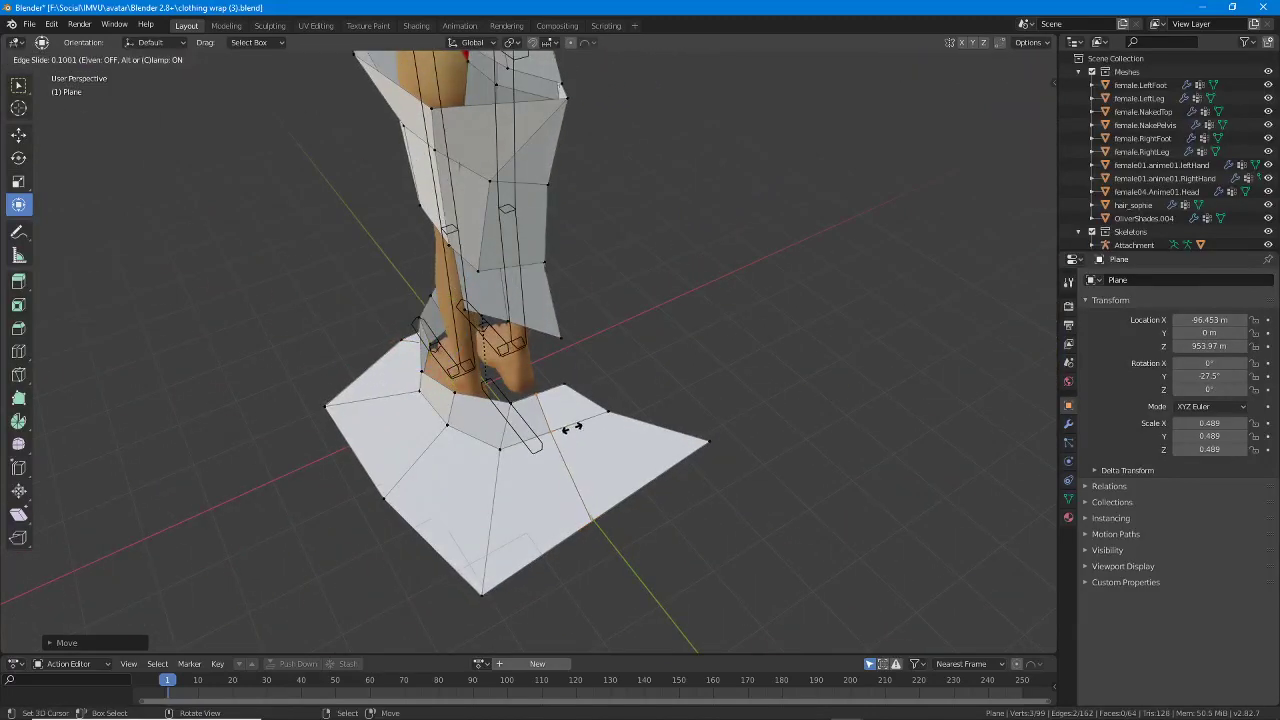
pyautogui.click(609, 484)
pyautogui.moveTo(582, 472); pyautogui.dragTo(582, 508, button='middle')
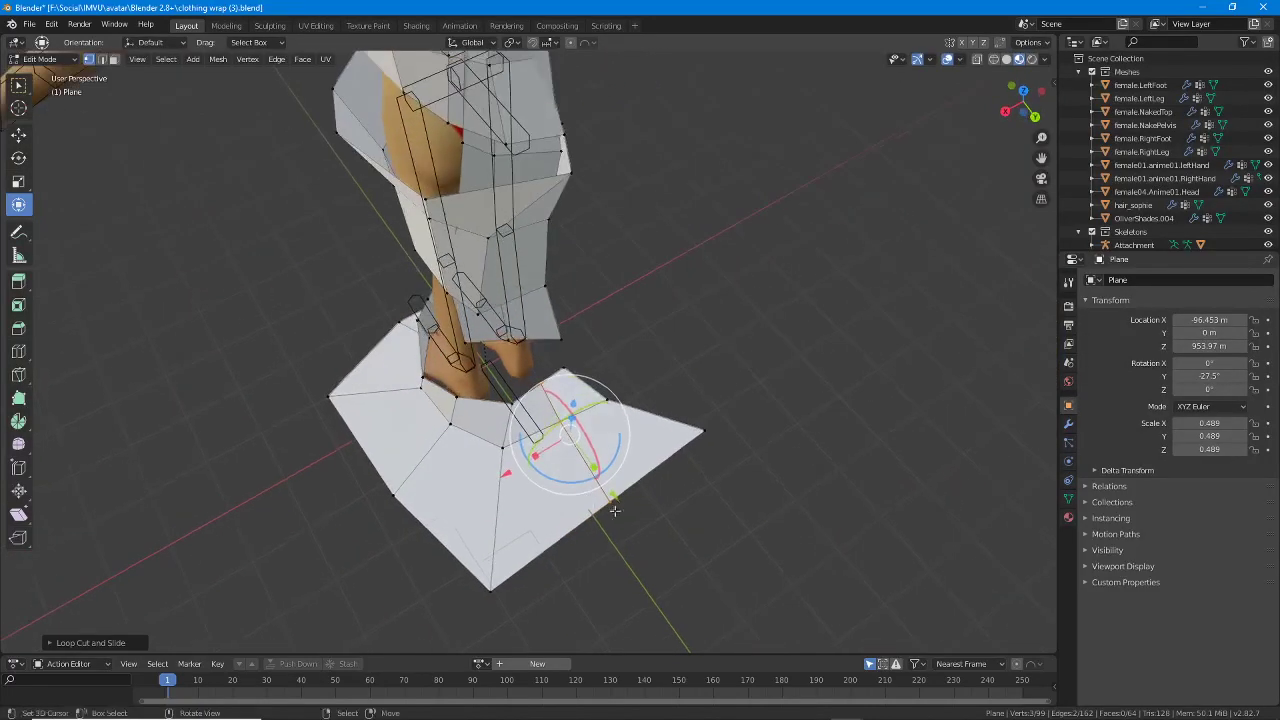
pyautogui.moveTo(614, 508); pyautogui.dragTo(632, 532)
# Move the train's middle side edge outward along X by about 18 m.
pyautogui.moveTo(527, 483); pyautogui.dragTo(499, 504, button='middle')
pyautogui.press('g')
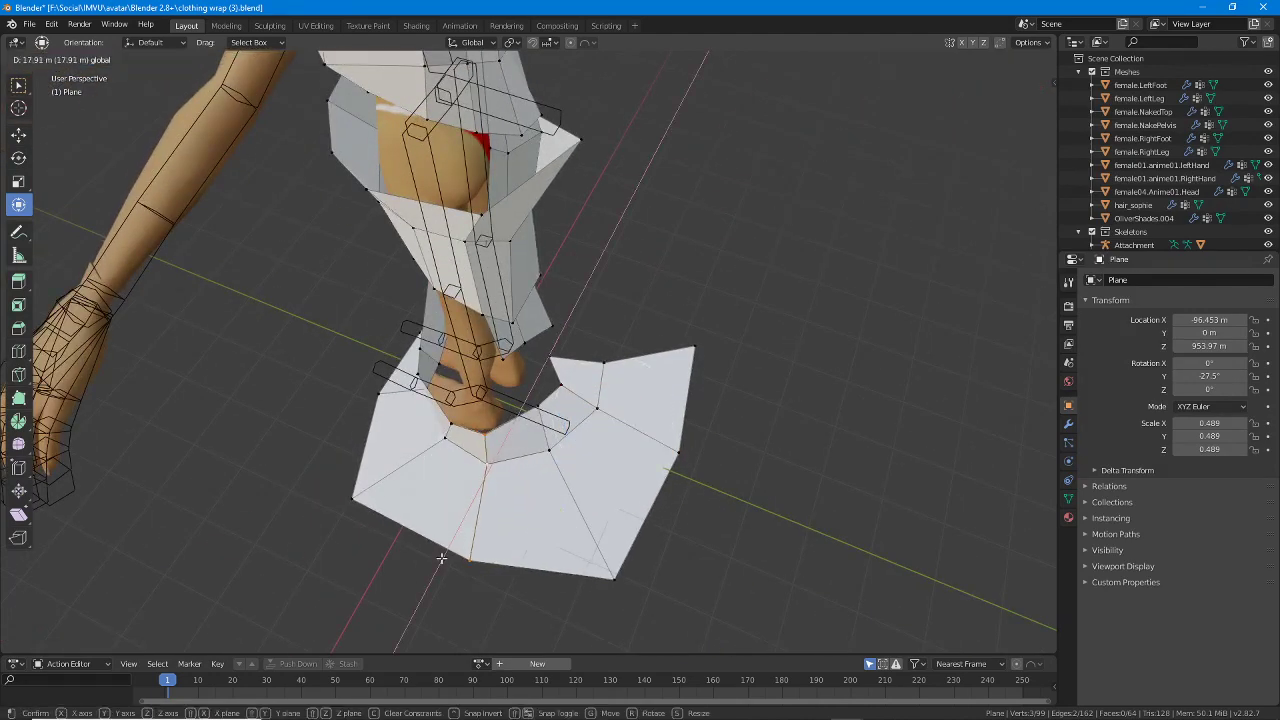
pyautogui.click(443, 556)
# Reposition the vertex at the back of the hip and move the neighbouring vertex backward along Y.
pyautogui.moveTo(443, 556); pyautogui.dragTo(667, 390, button='middle')
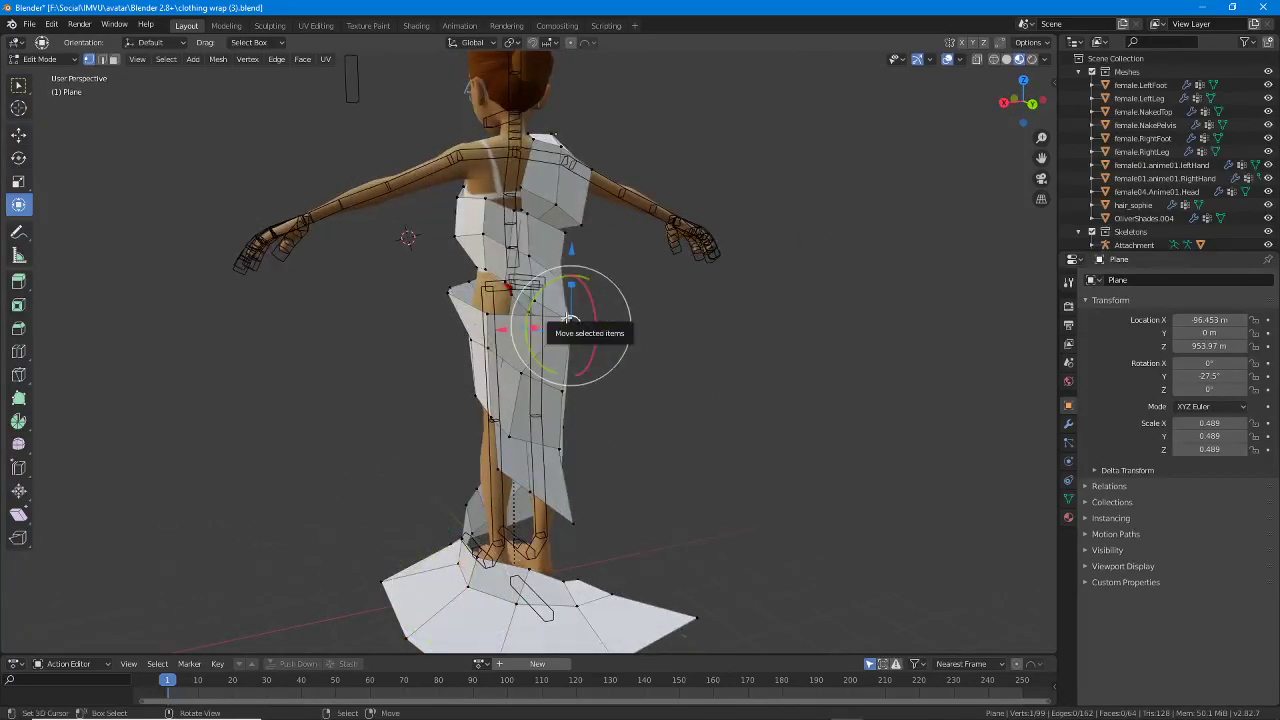
pyautogui.moveTo(567, 318); pyautogui.dragTo(428, 338, button='middle')
pyautogui.press('g')
pyautogui.click(560, 346)
pyautogui.rightClick(565, 338)
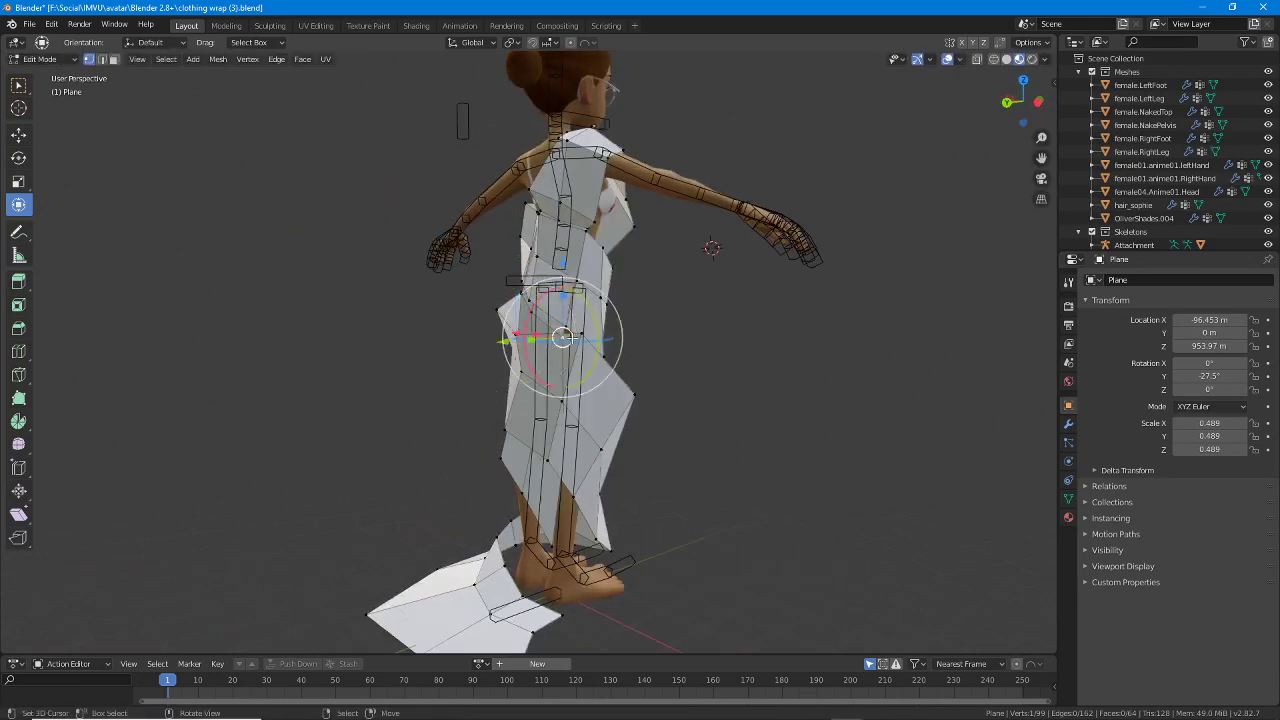
pyautogui.moveTo(581, 333); pyautogui.dragTo(528, 340, button='middle')
pyautogui.moveTo(528, 340); pyautogui.dragTo(522, 345)
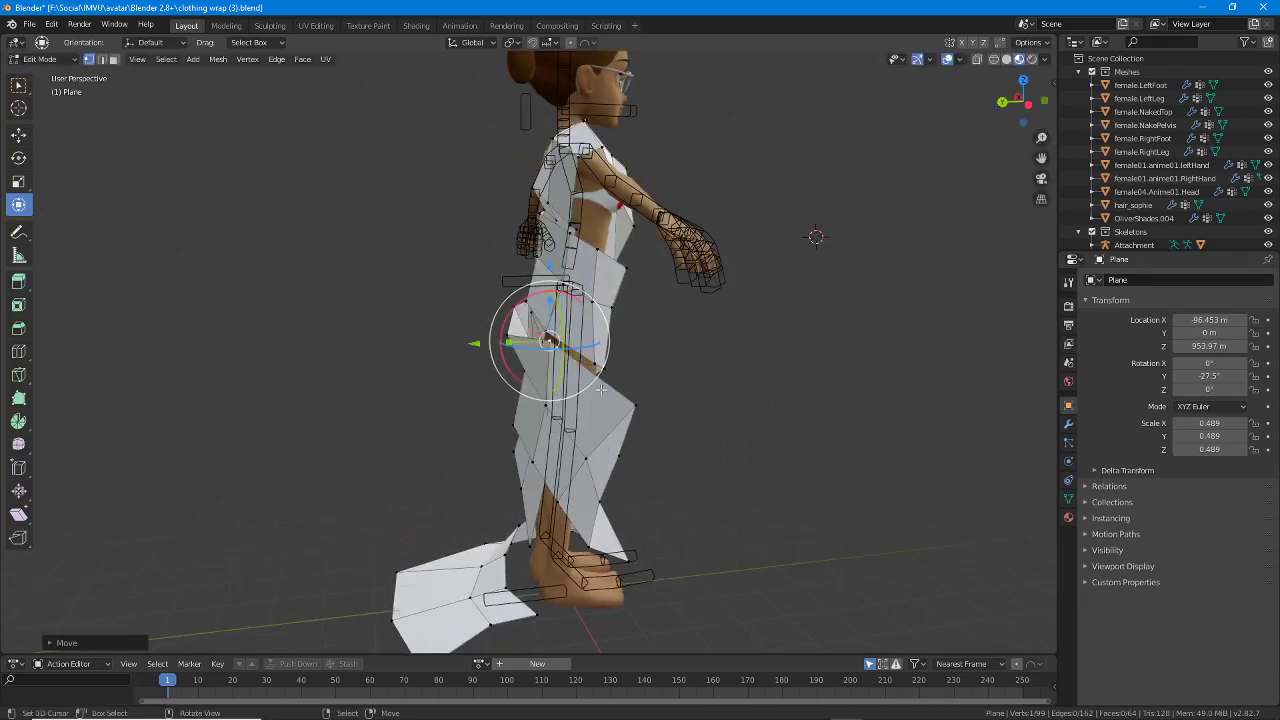
# Raise the upper-edge vertices of the skirt section at the side and back of the hips.
pyautogui.moveTo(480, 388); pyautogui.dragTo(798, 392, button='middle')
pyautogui.scroll(2, 594, 378)
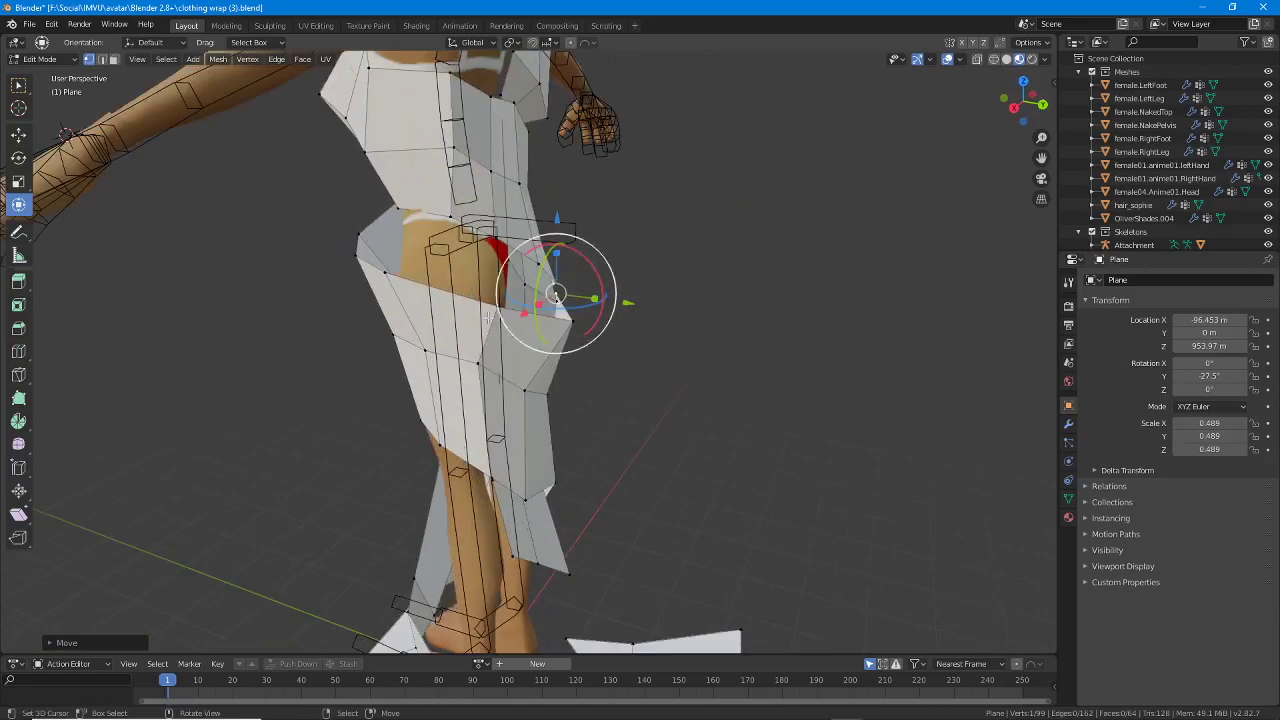
pyautogui.moveTo(488, 318); pyautogui.dragTo(492, 299, button='right')
pyautogui.moveTo(421, 278); pyautogui.dragTo(456, 275, button='right')
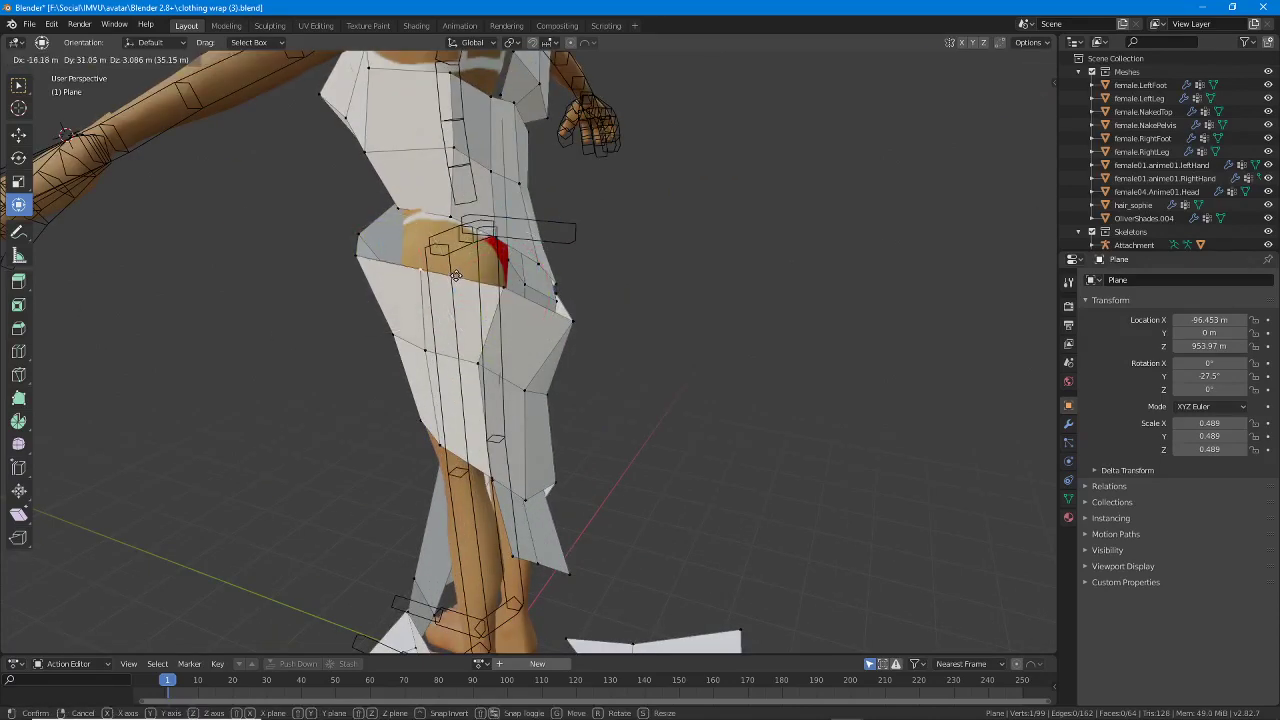
pyautogui.click(455, 275)
pyautogui.moveTo(455, 275)
pyautogui.mouseDown(button='middle')
pyautogui.moveTo(280, 263)
pyautogui.moveTo(443, 278)
pyautogui.mouseUp(button='middle')
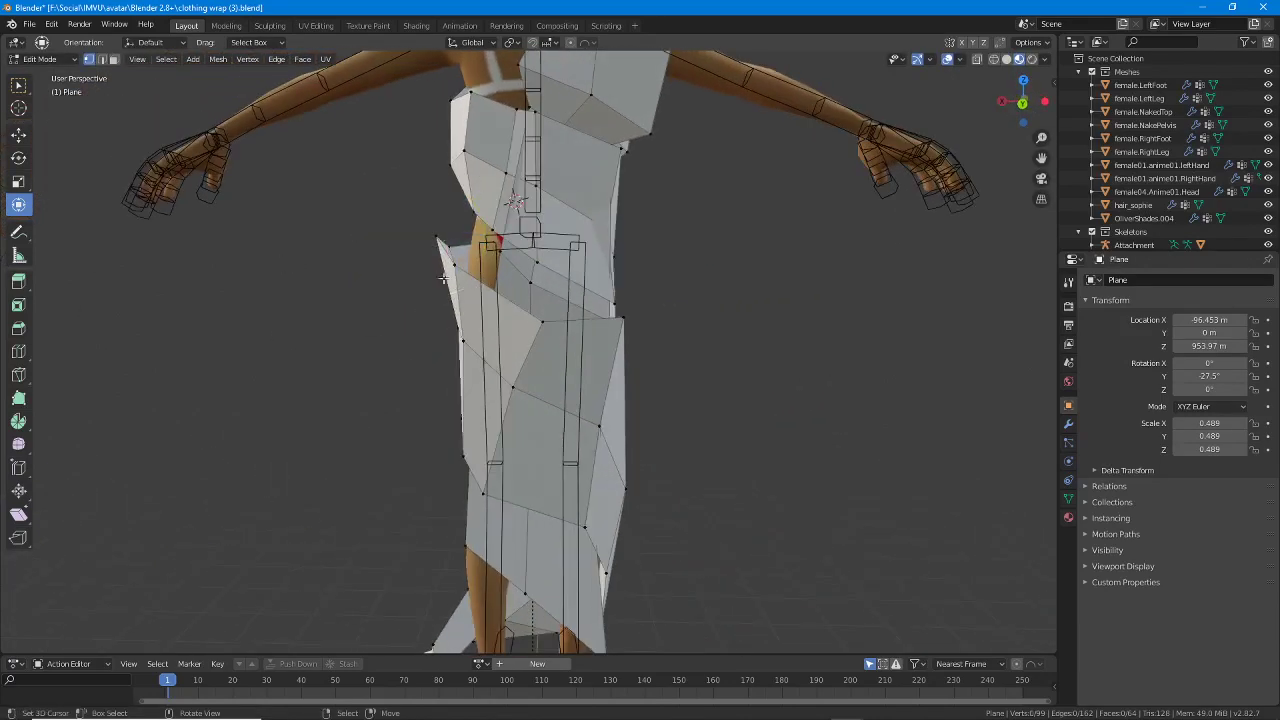
pyautogui.moveTo(450, 269); pyautogui.dragTo(450, 237, button='right')
pyautogui.moveTo(535, 328); pyautogui.dragTo(550, 275, button='right')
# Raise the skirt section's upper-edge vertices across the front of the hips toward the bodice.
pyautogui.moveTo(502, 395); pyautogui.dragTo(430, 276, button='middle')
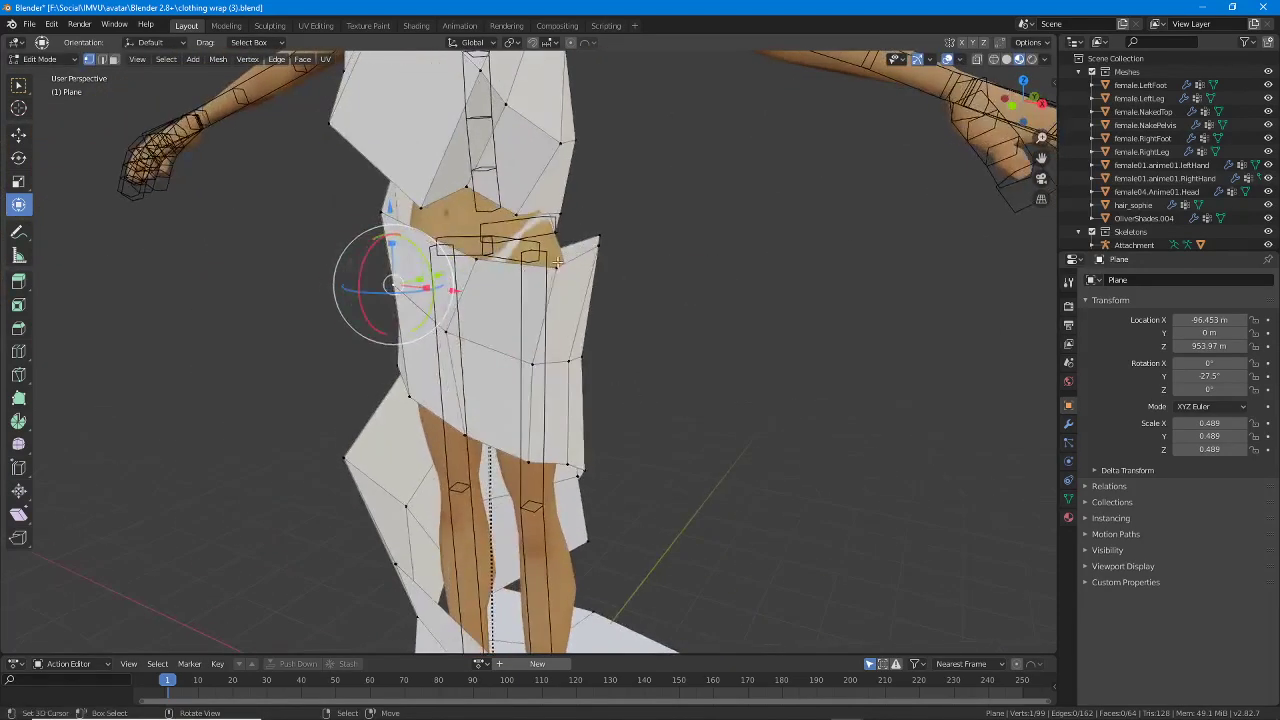
pyautogui.press('g')
pyautogui.moveTo(557, 267); pyautogui.dragTo(557, 265, button='right')
pyautogui.moveTo(480, 261); pyautogui.dragTo(476, 219, button='right')
pyautogui.moveTo(560, 246); pyautogui.dragTo(562, 224, button='right')
pyautogui.click(562, 224)
pyautogui.moveTo(562, 224); pyautogui.dragTo(665, 214, button='middle')
pyautogui.press('g')
pyautogui.click(560, 220)
# Reposition the front corner vertices of the skirt's upper edge and check the wrap's fit around the hips.
pyautogui.moveTo(493, 220); pyautogui.dragTo(397, 289, button='middle')
pyautogui.press('g')
pyautogui.click(360, 262)
pyautogui.press('g')
pyautogui.click(397, 289)
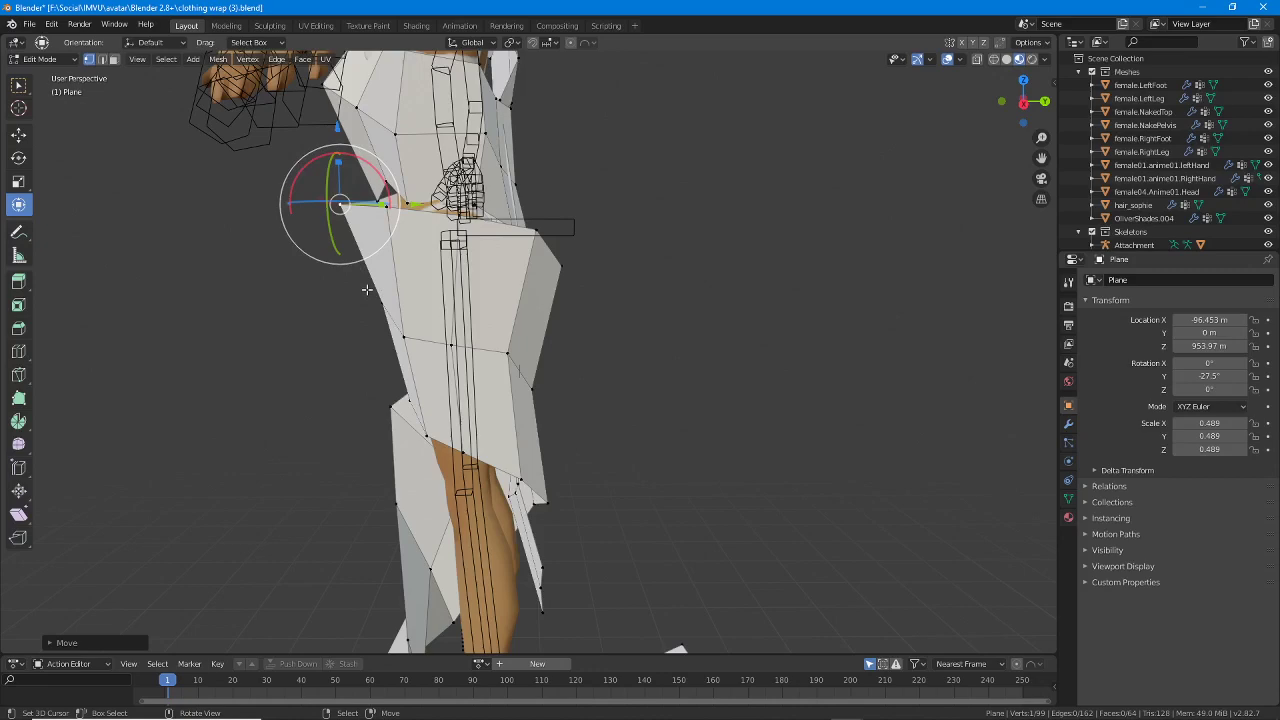
pyautogui.moveTo(616, 354); pyautogui.dragTo(453, 430, button='middle')
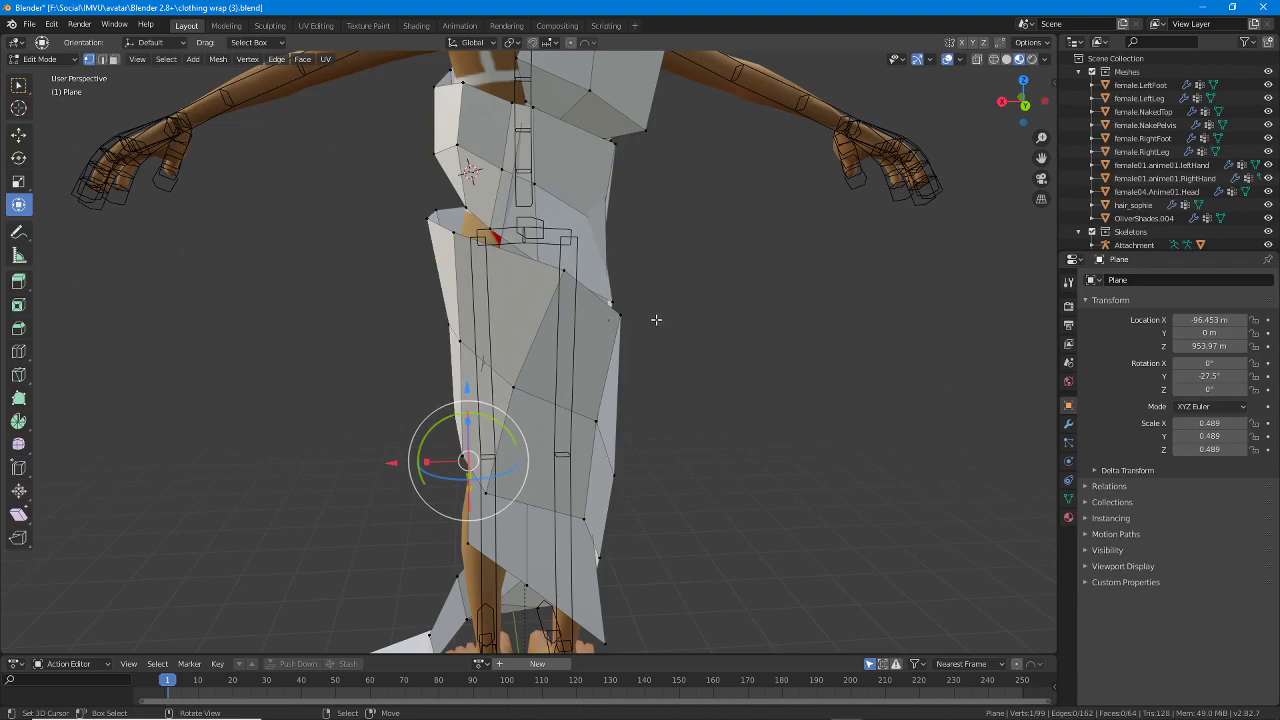
pyautogui.moveTo(655, 319); pyautogui.dragTo(405, 335, button='middle')
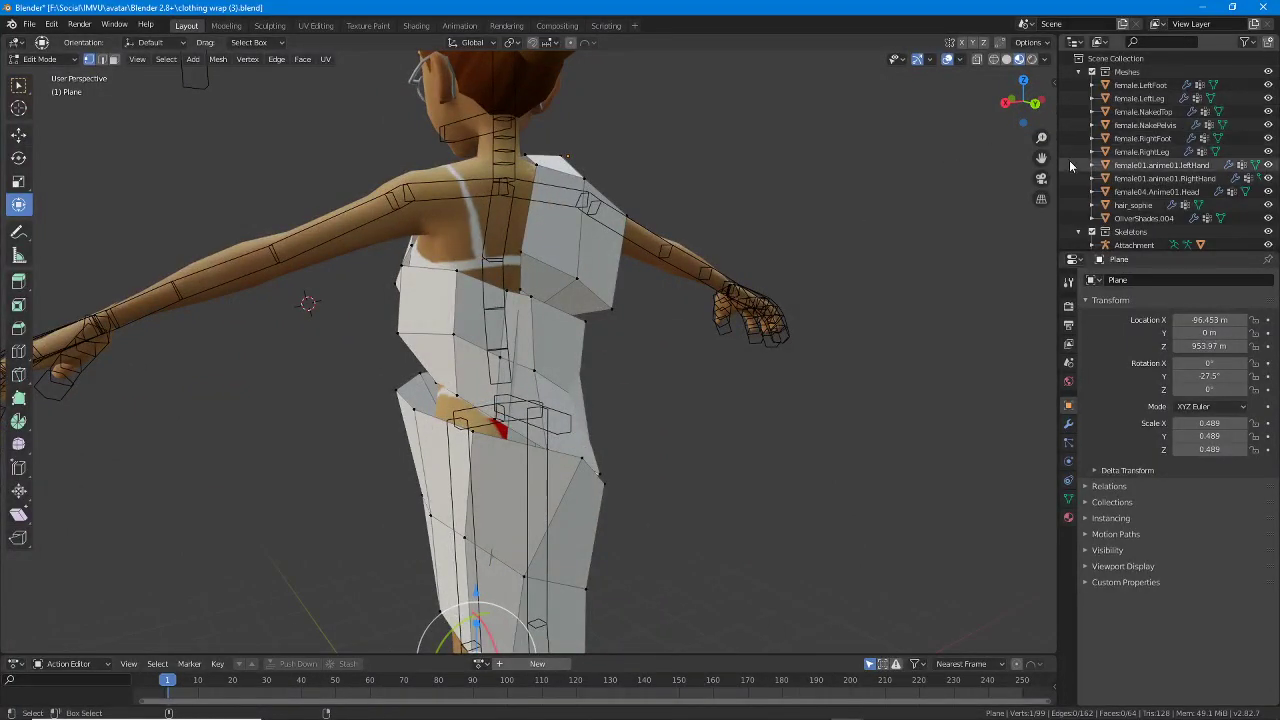
# Enlarge the outliner area to show all collections and select the Plane object in the DRESS collection.
pyautogui.moveTo(1069, 68); pyautogui.dragTo(1069, 219)
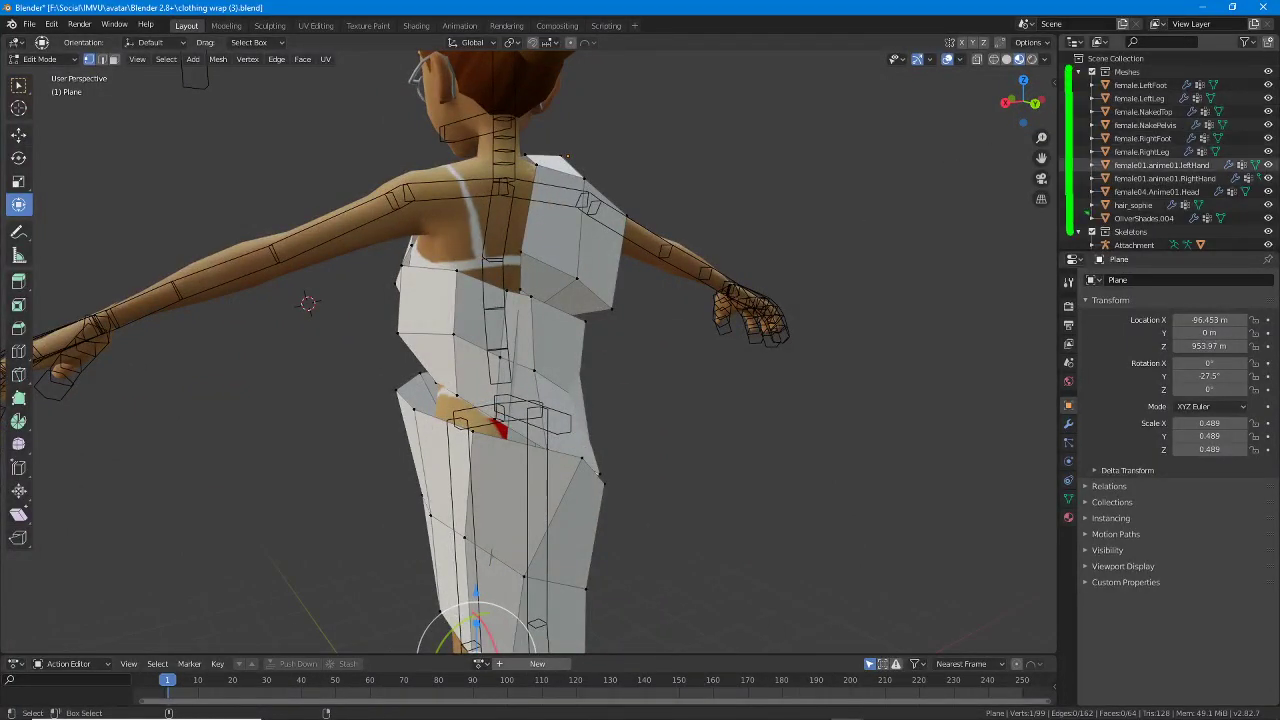
pyautogui.moveTo(949, 178)
pyautogui.mouseDown()
pyautogui.moveTo(1062, 165)
pyautogui.moveTo(1034, 190)
pyautogui.mouseUp()
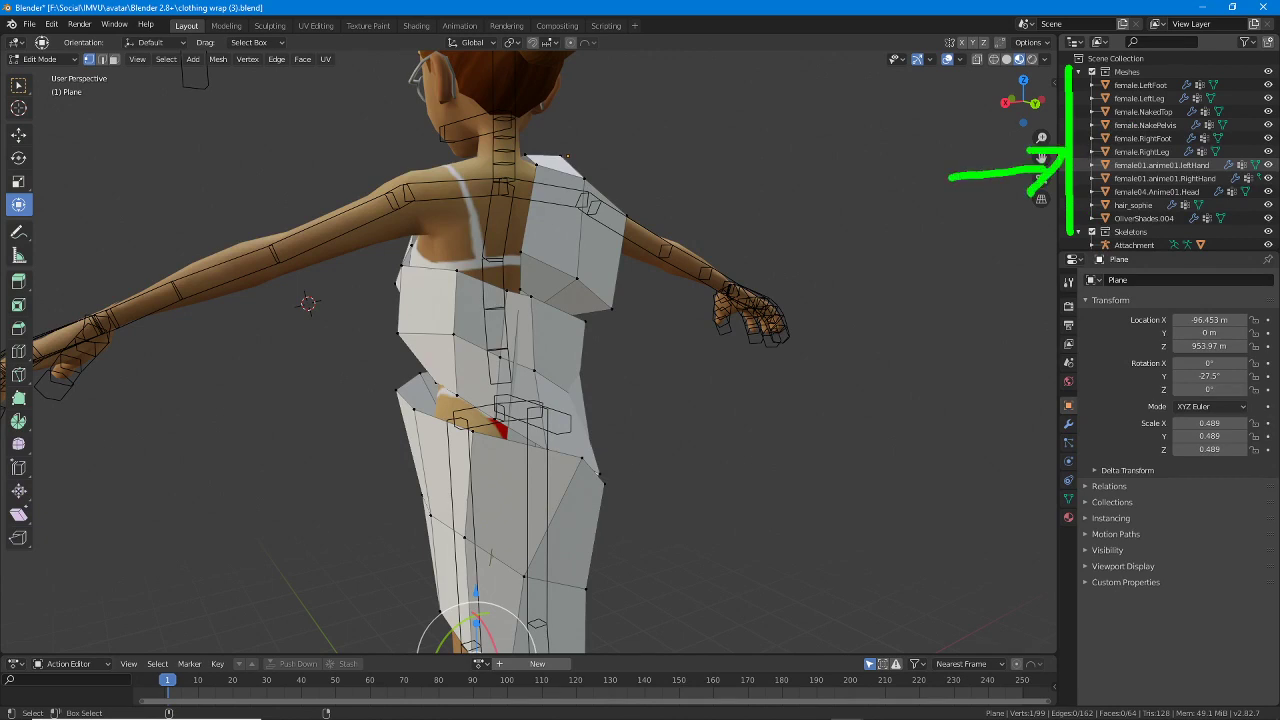
pyautogui.scroll(-2, 1168, 172)
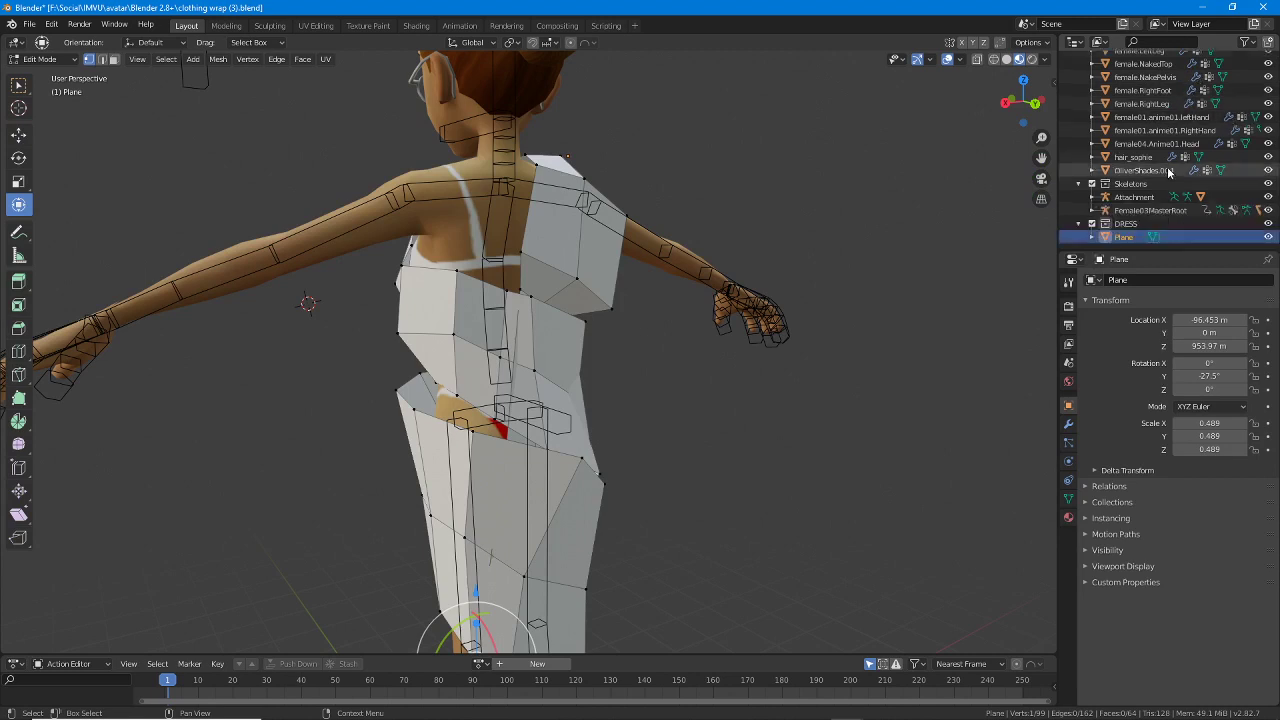
pyautogui.scroll(2, 1168, 172)
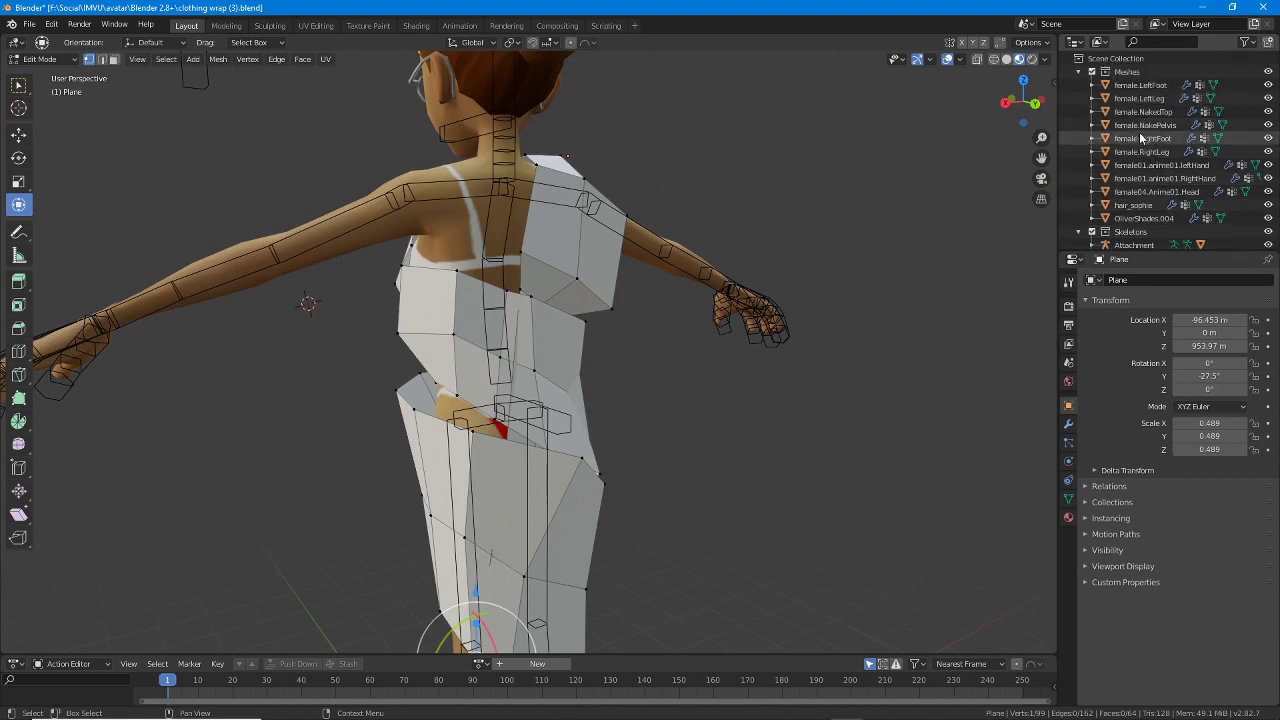
pyautogui.scroll(-2, 1143, 133)
pyautogui.scroll(2, 1143, 140)
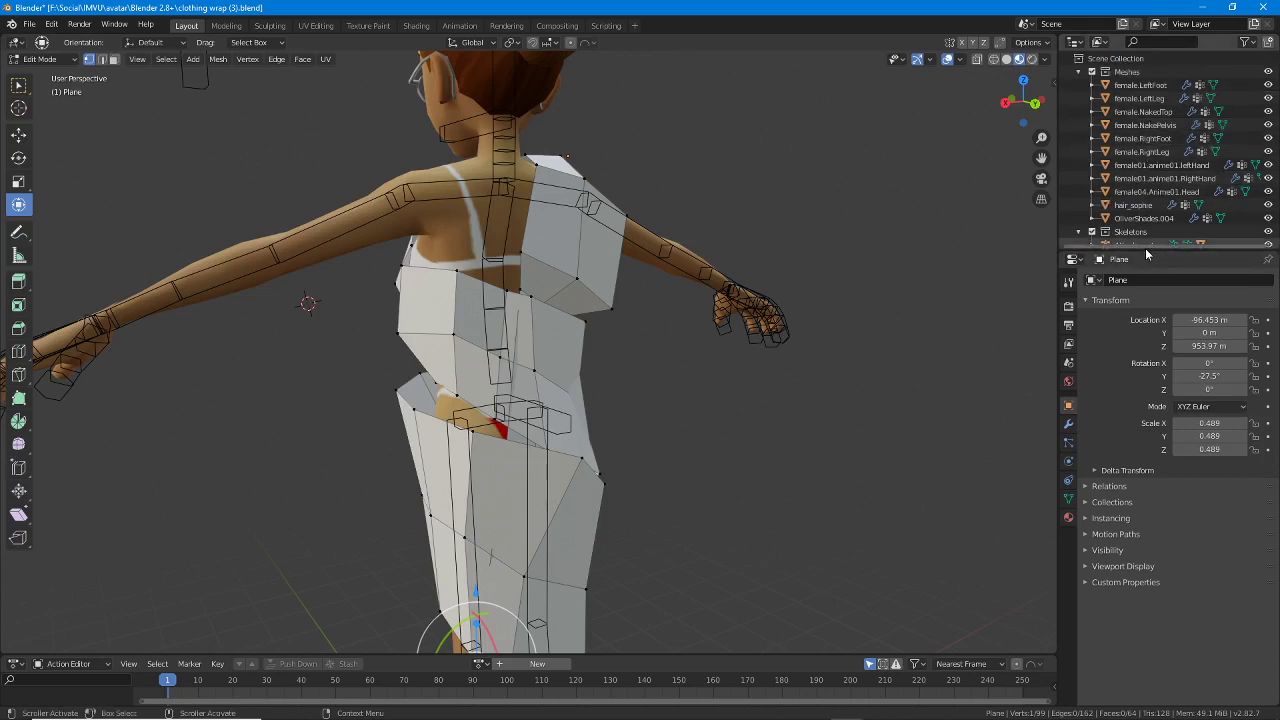
pyautogui.moveTo(1145, 250); pyautogui.dragTo(1142, 350)
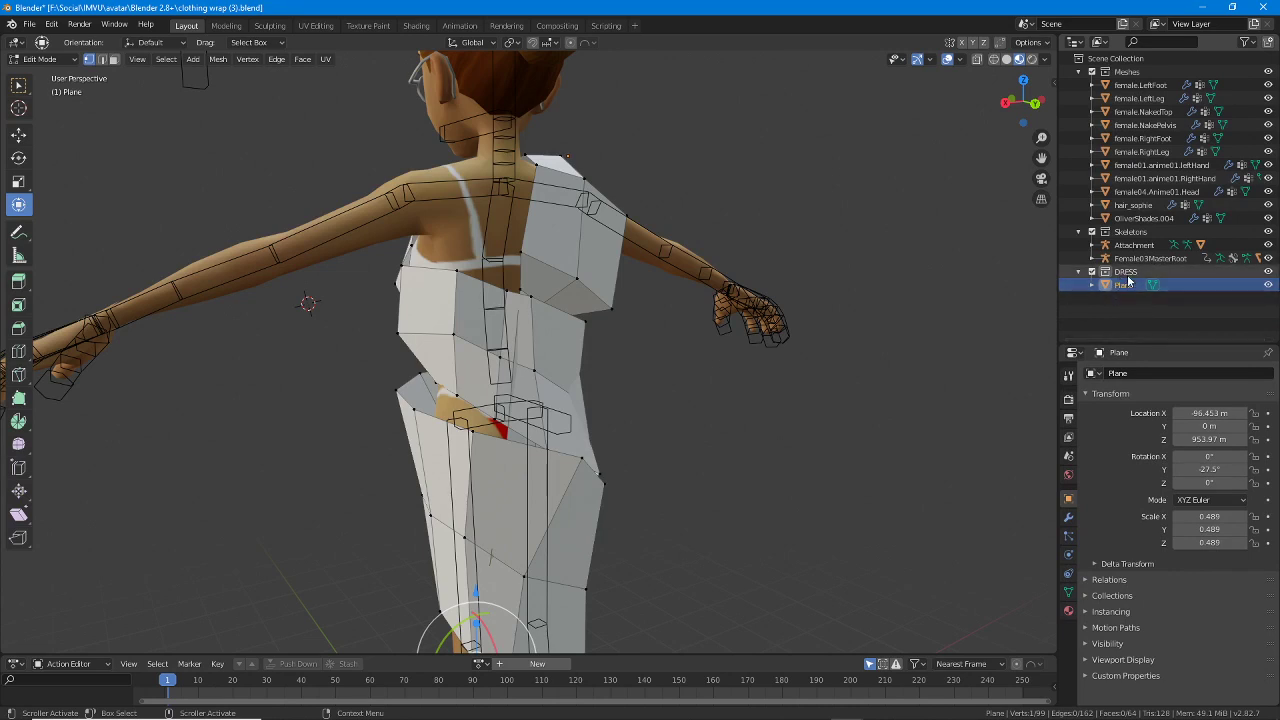
pyautogui.click(1127, 272)
pyautogui.click(1127, 286)
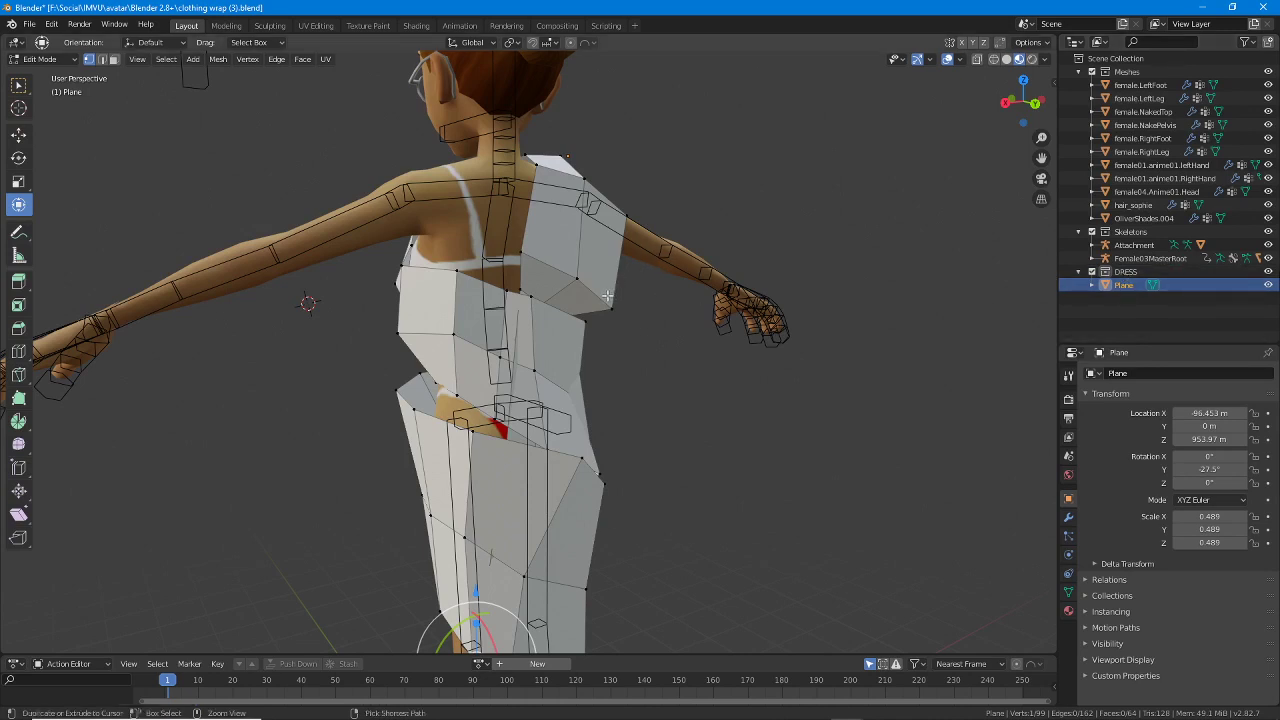
# Switch the Plane to Object Mode and select the DRESS collection followed by the Skeletons collection in the outliner.
pyautogui.hotkey('ctrl', 'Tab')
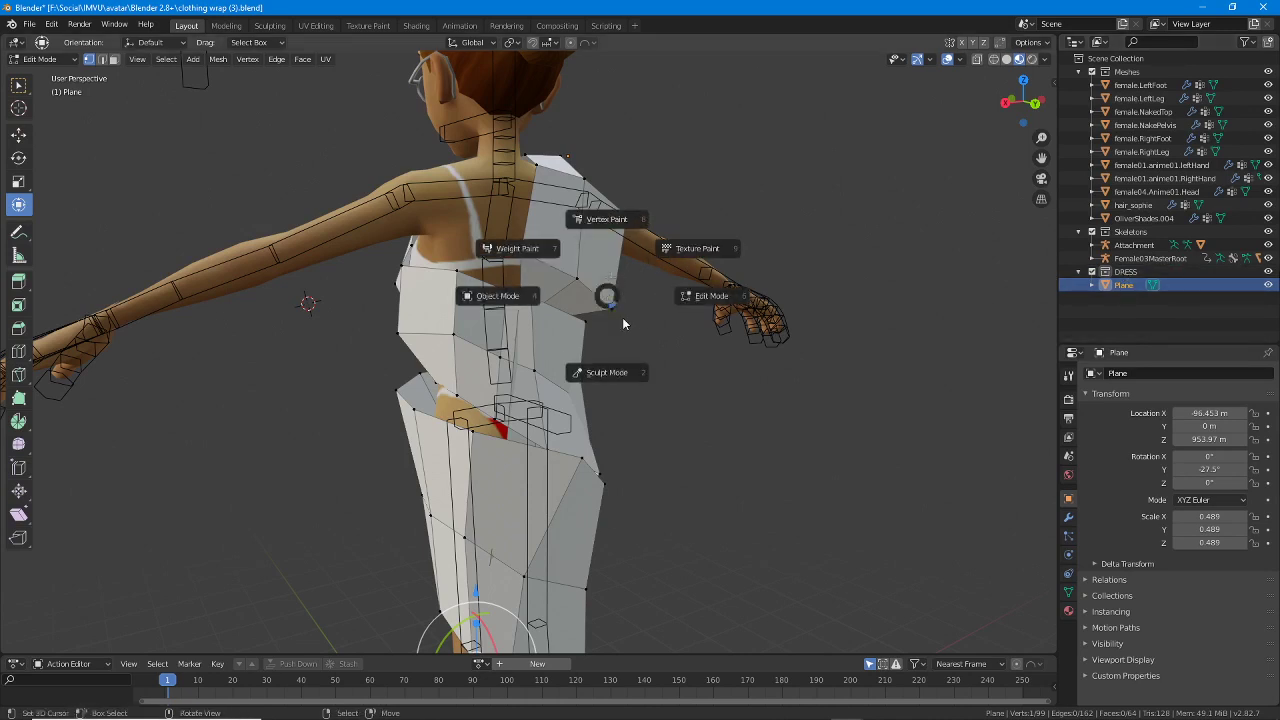
pyautogui.click(857, 222)
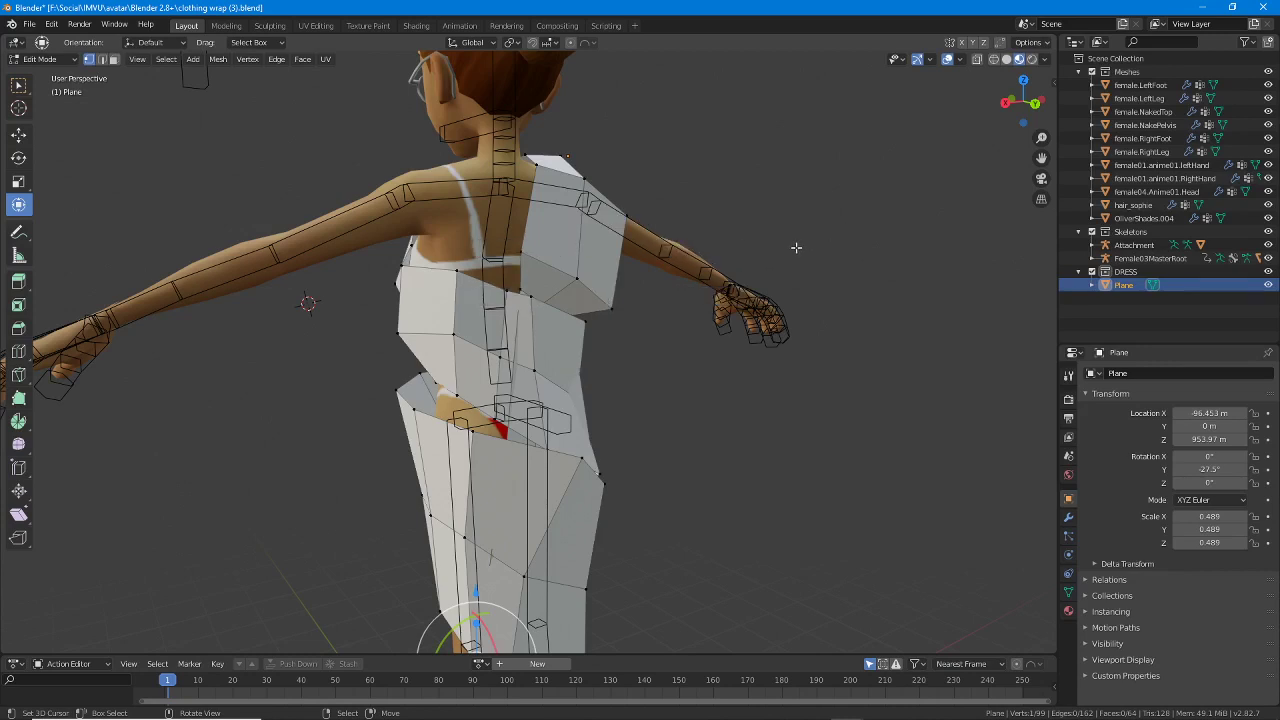
pyautogui.press('Tab')
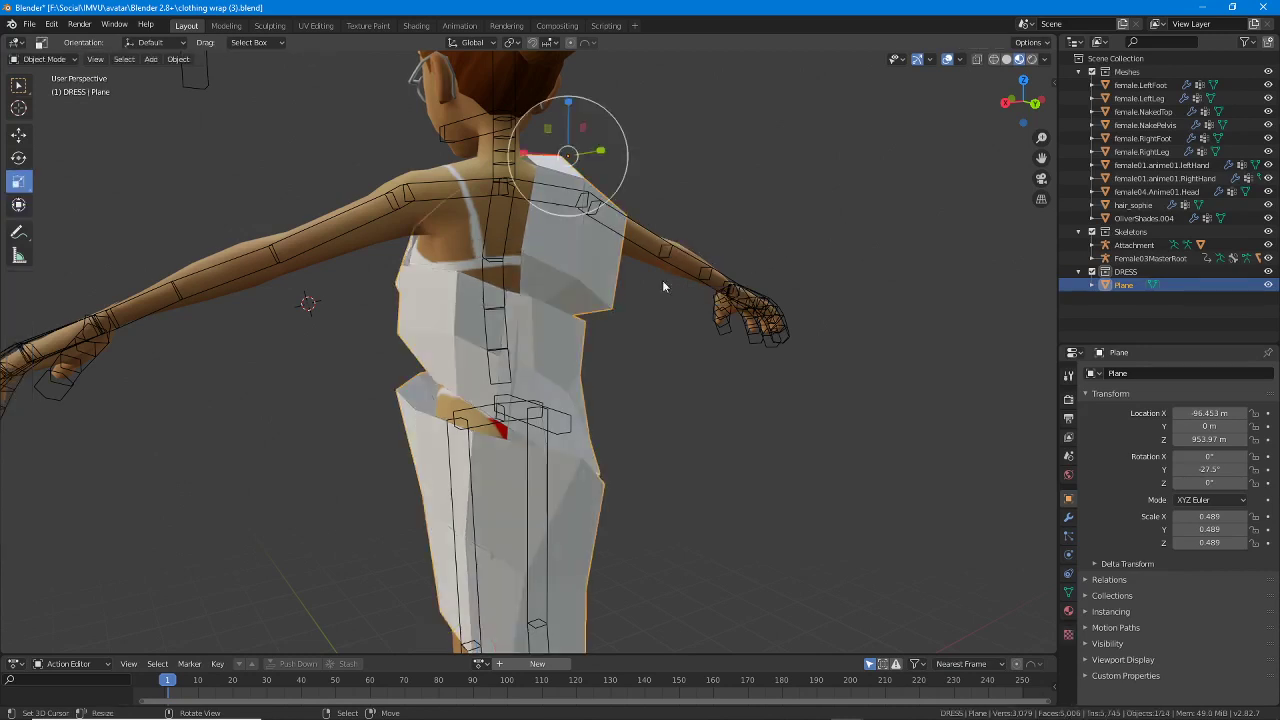
pyautogui.click(1124, 275)
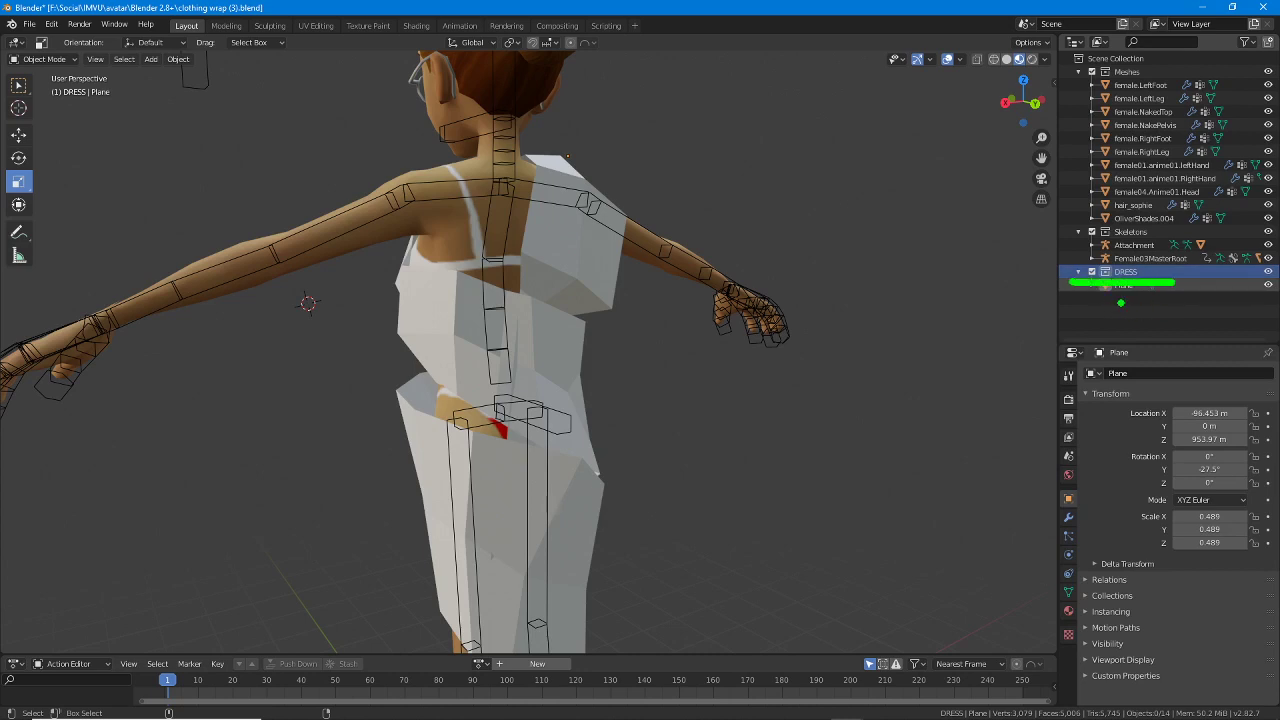
pyautogui.click(1127, 234)
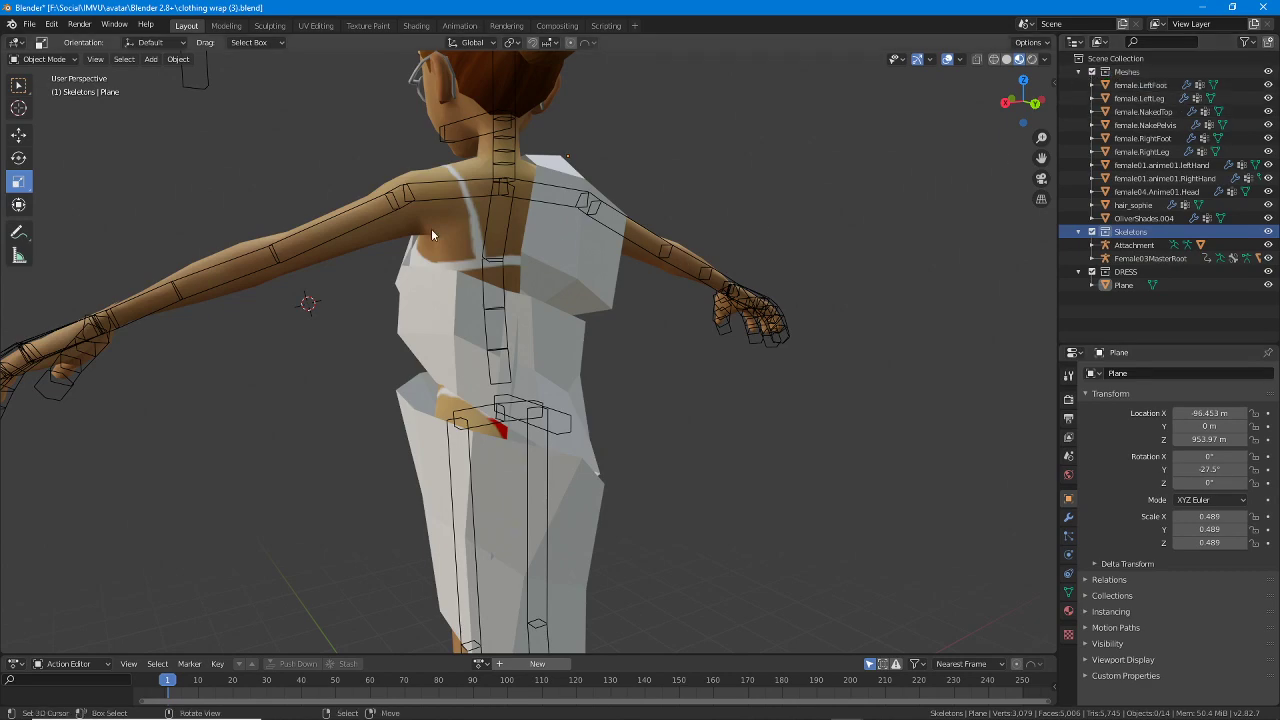
pyautogui.moveTo(431, 228); pyautogui.dragTo(896, 135, button='middle')
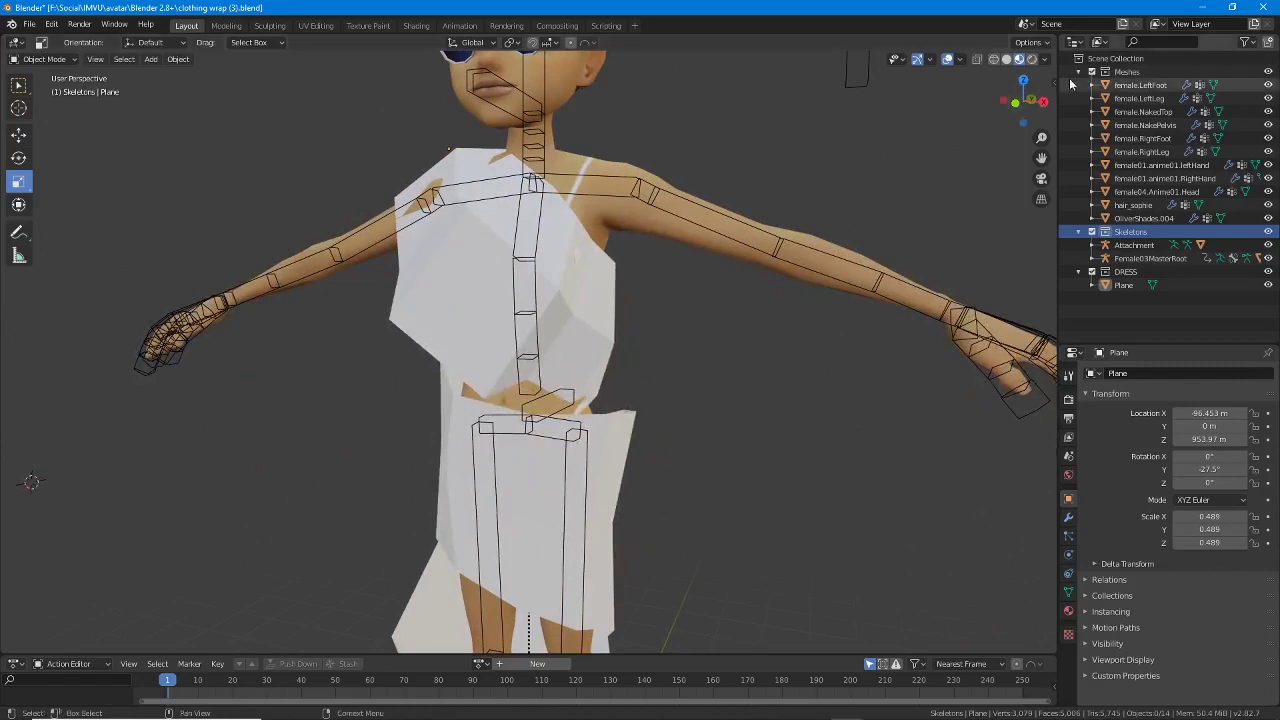
pyautogui.scroll(-2, 670, 186)
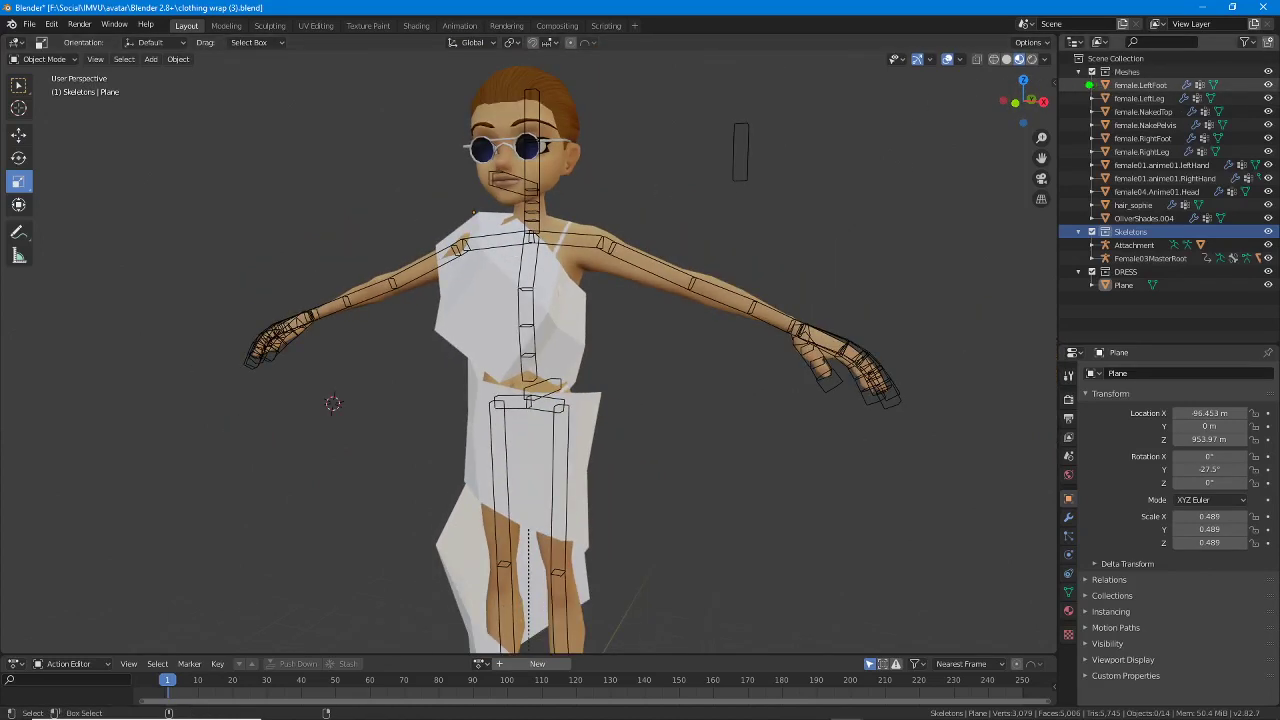
pyautogui.moveTo(1090, 89); pyautogui.dragTo(1091, 127)
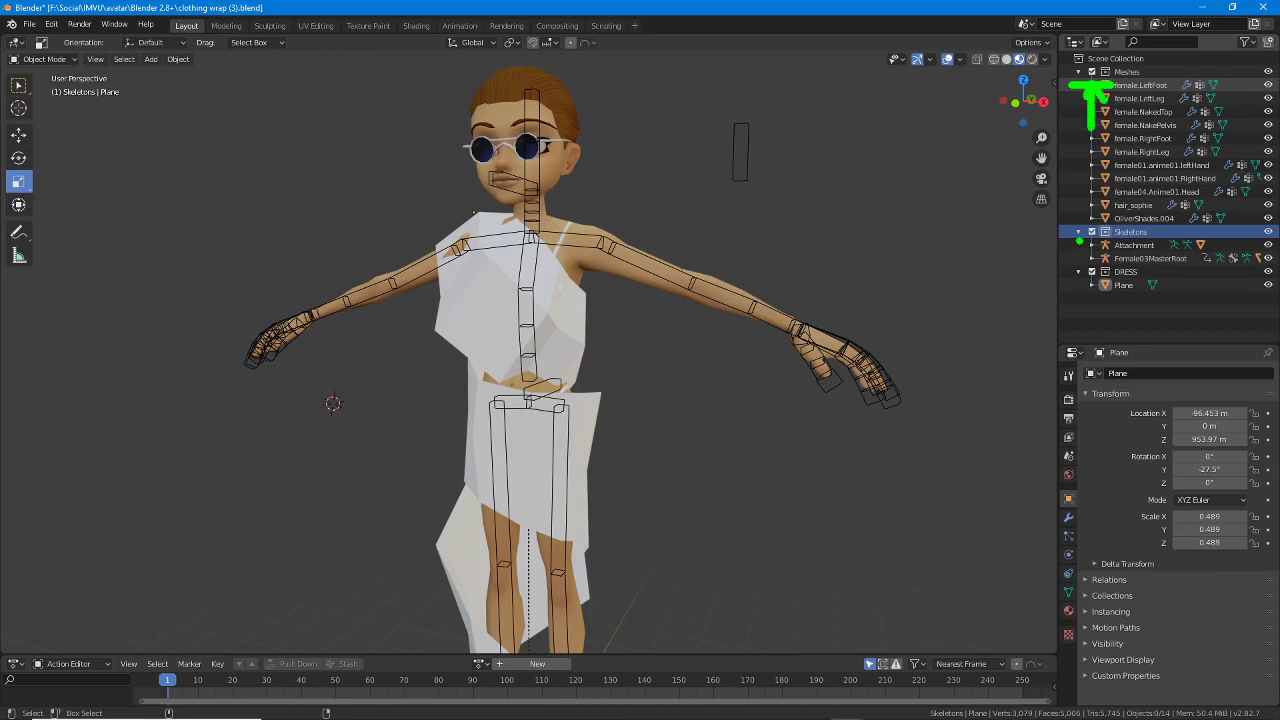
pyautogui.moveTo(1079, 241); pyautogui.dragTo(1157, 243)
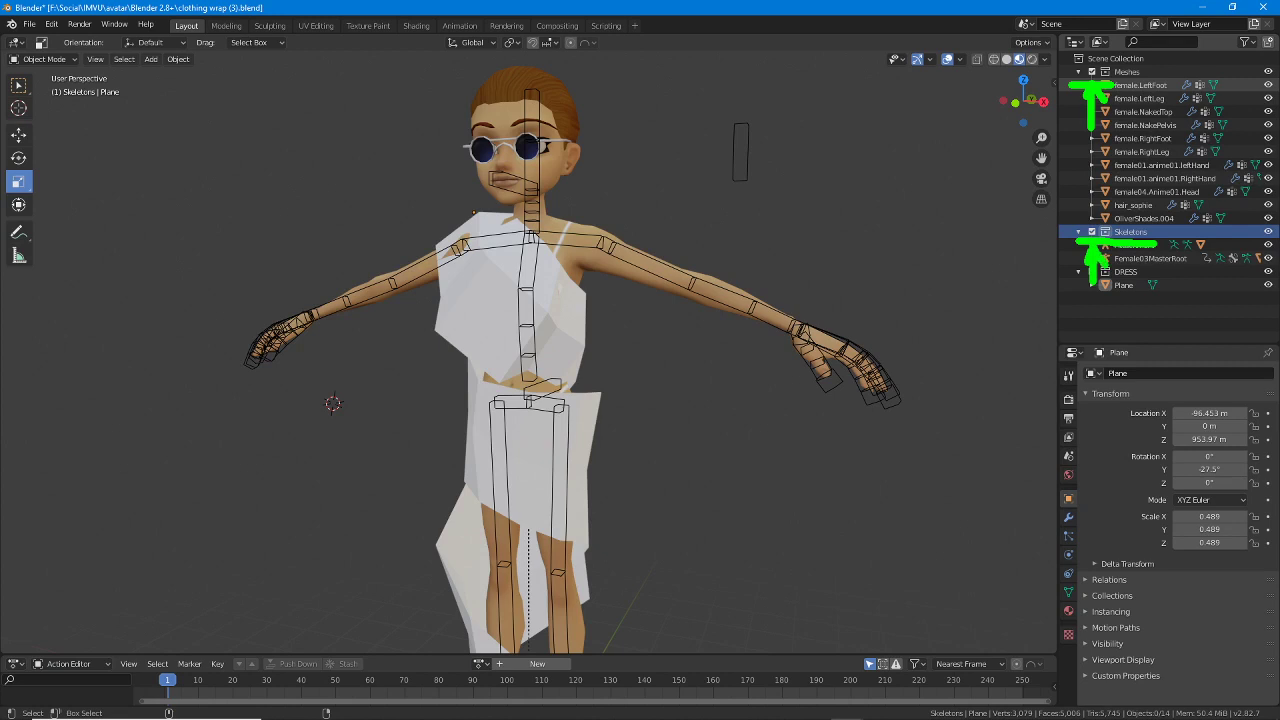
# Exclude and re-include the Meshes and Skeletons collections, and toggle the Meshes collection's viewport visibility off and on.
pyautogui.click(1092, 71)
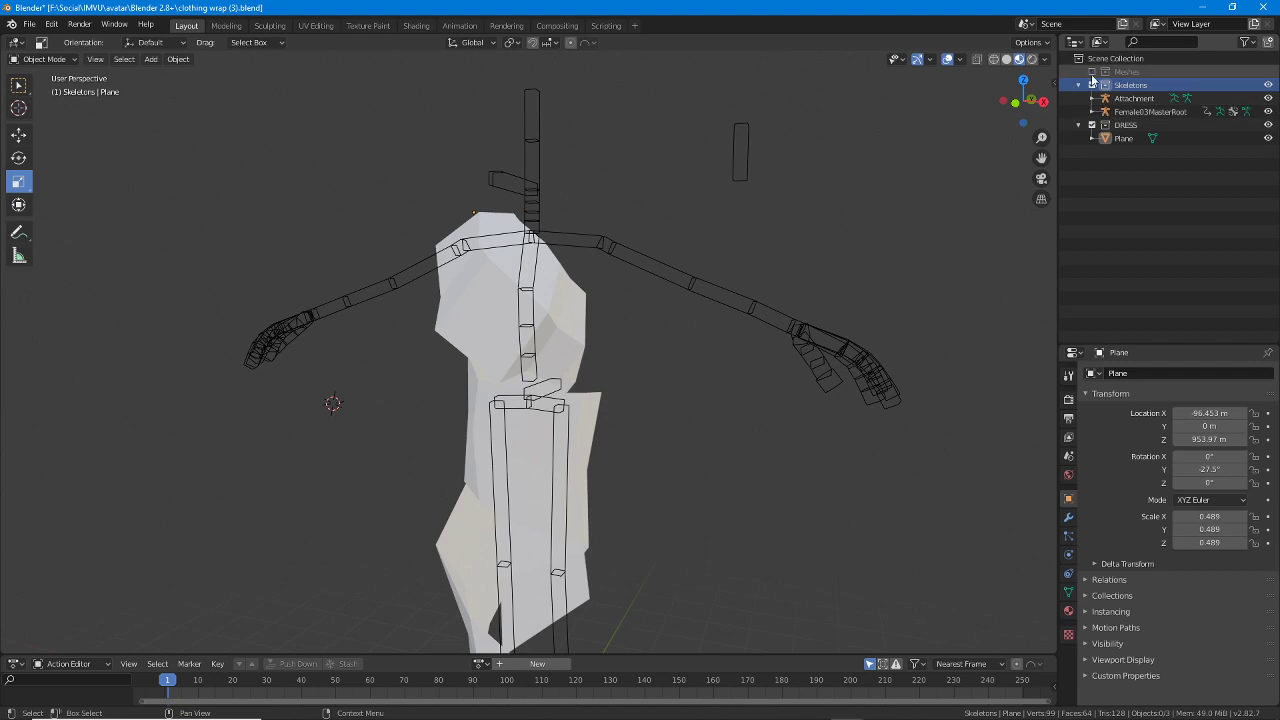
pyautogui.click(1092, 85)
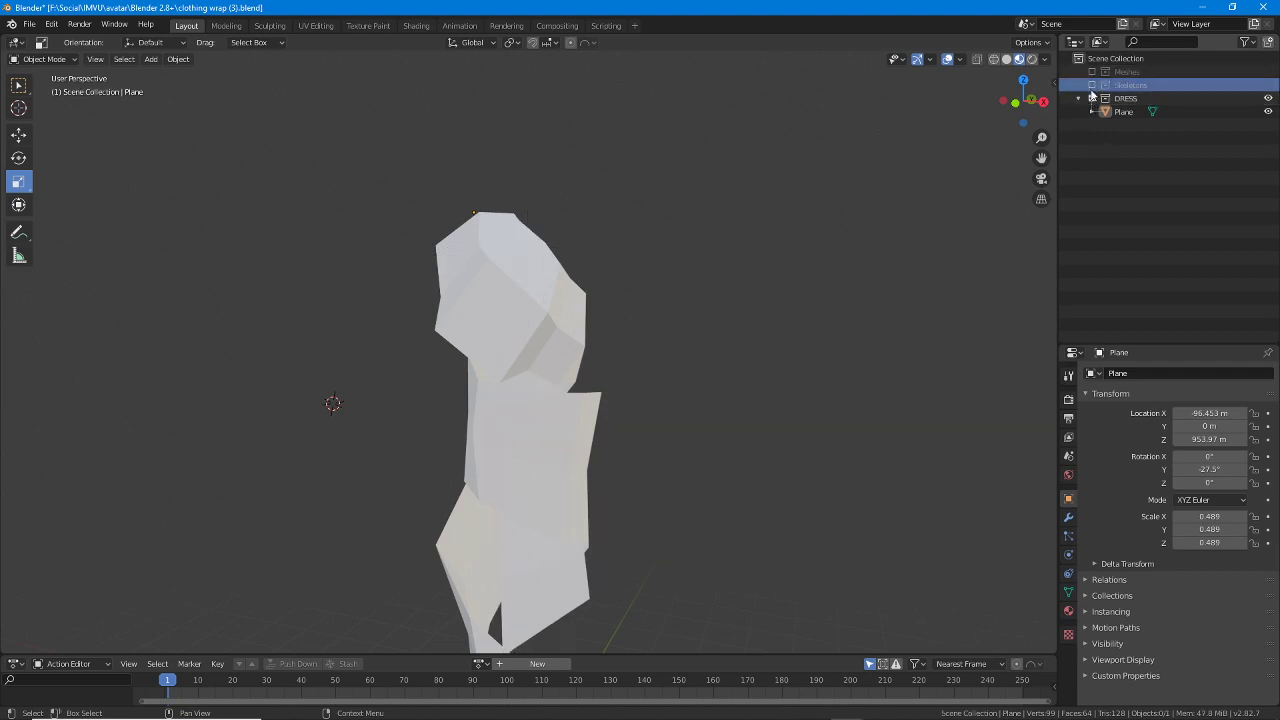
pyautogui.click(1092, 85)
pyautogui.click(1092, 71)
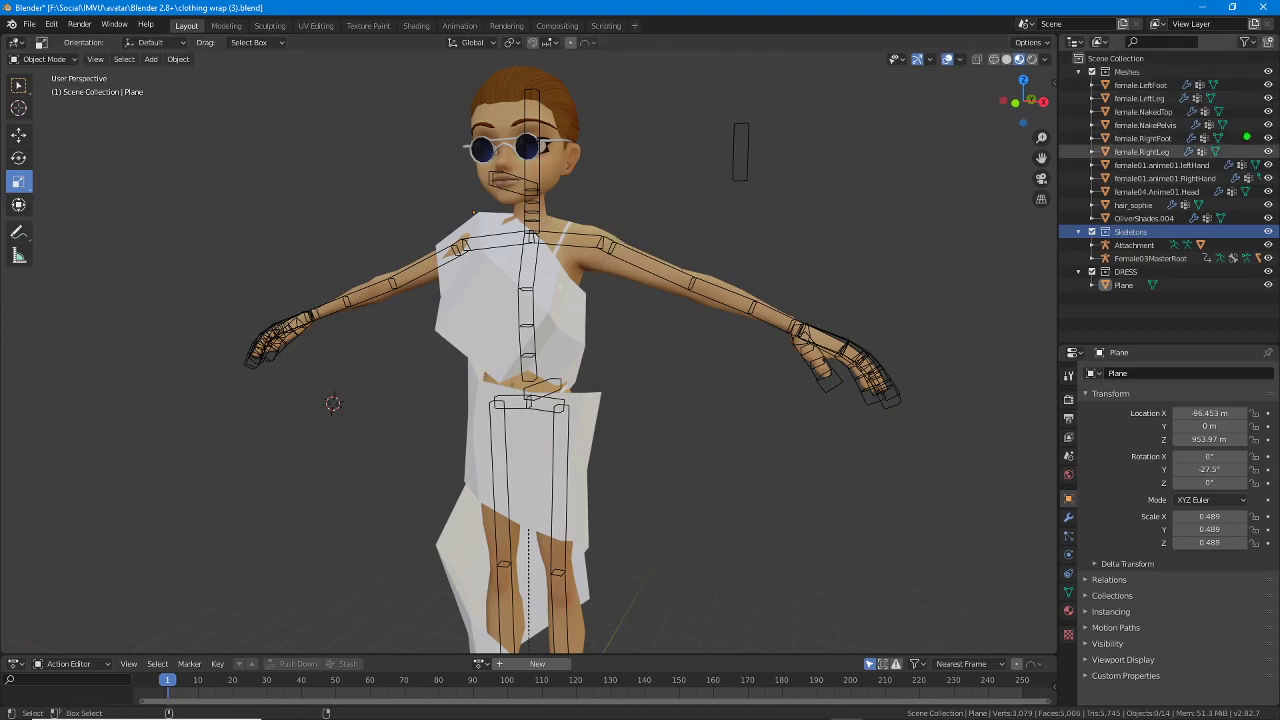
pyautogui.moveTo(1254, 71); pyautogui.dragTo(1250, 282)
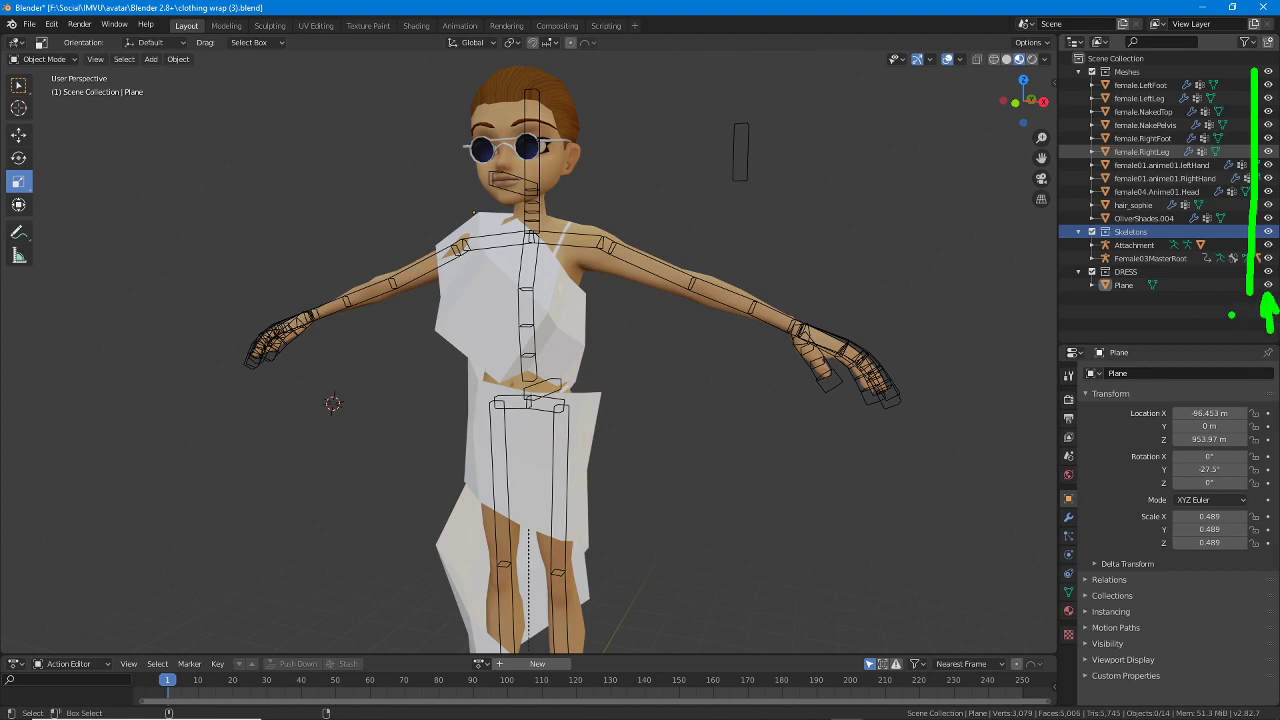
pyautogui.click(1268, 72)
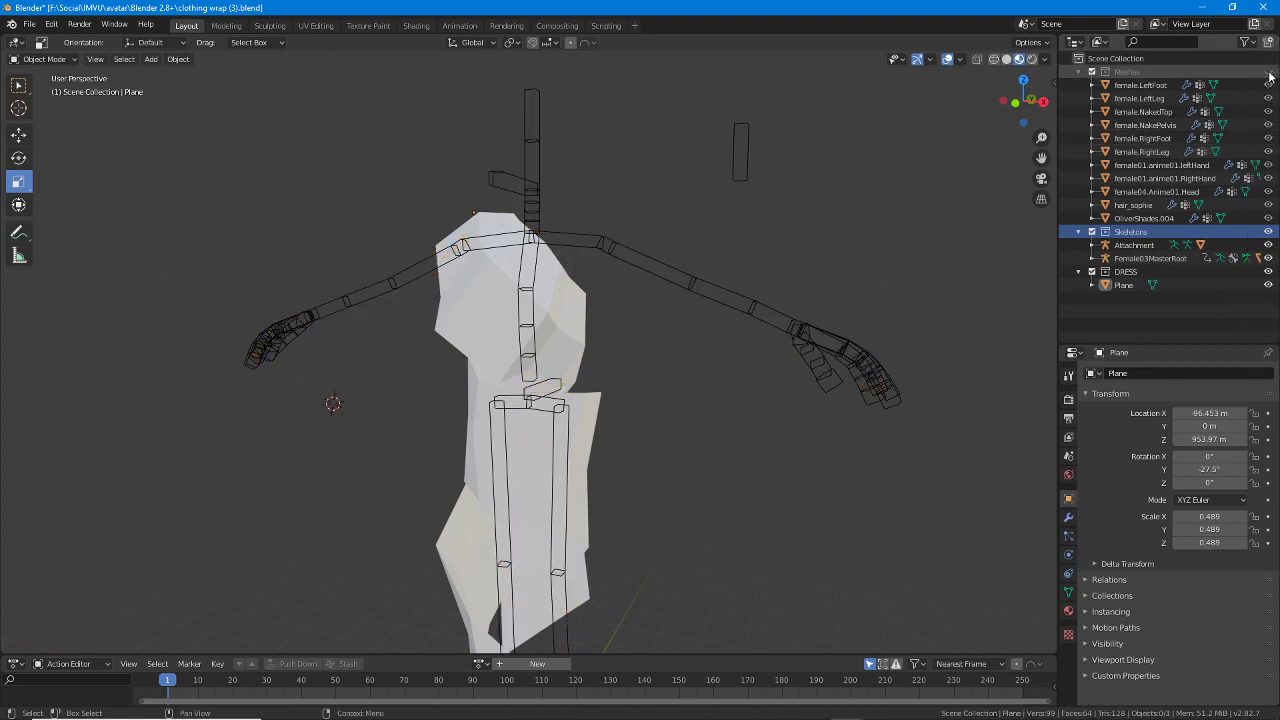
pyautogui.click(1268, 72)
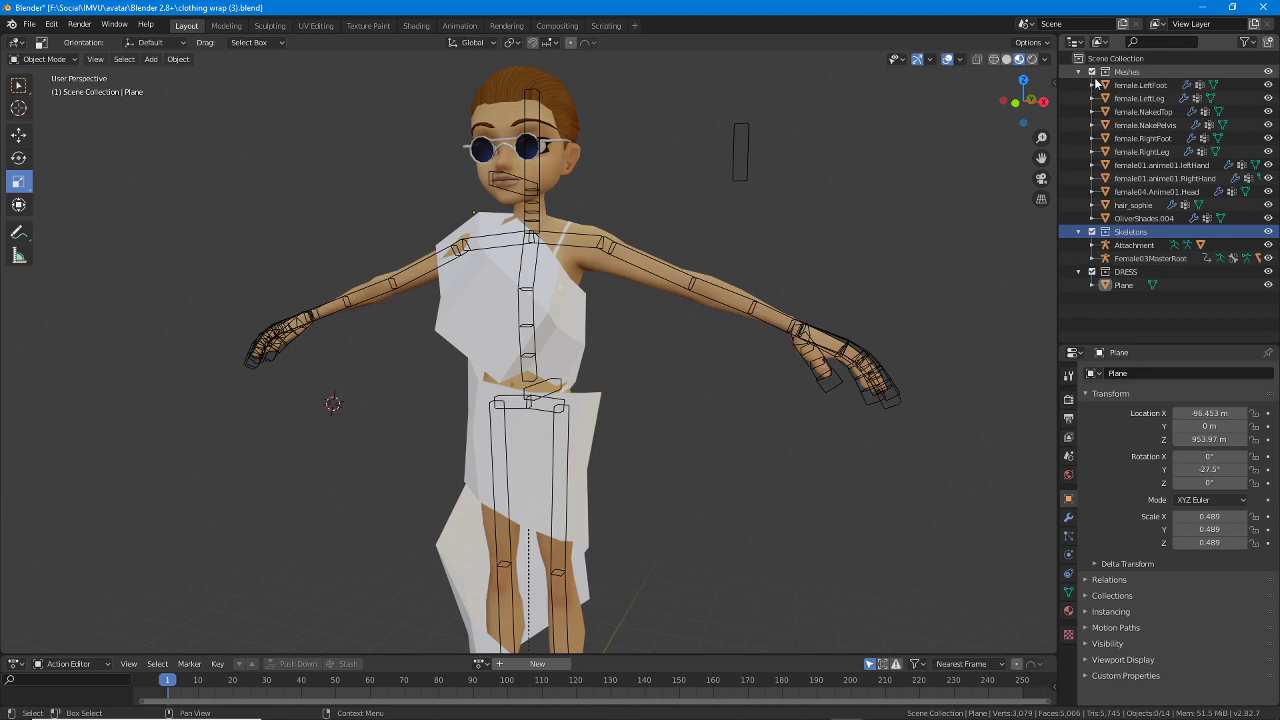
# Hide the avatar's body part meshes, head and hair_sophie one by one, plus the Skeletons collection, in the viewport.
pyautogui.click(1268, 85)
pyautogui.click(1268, 98)
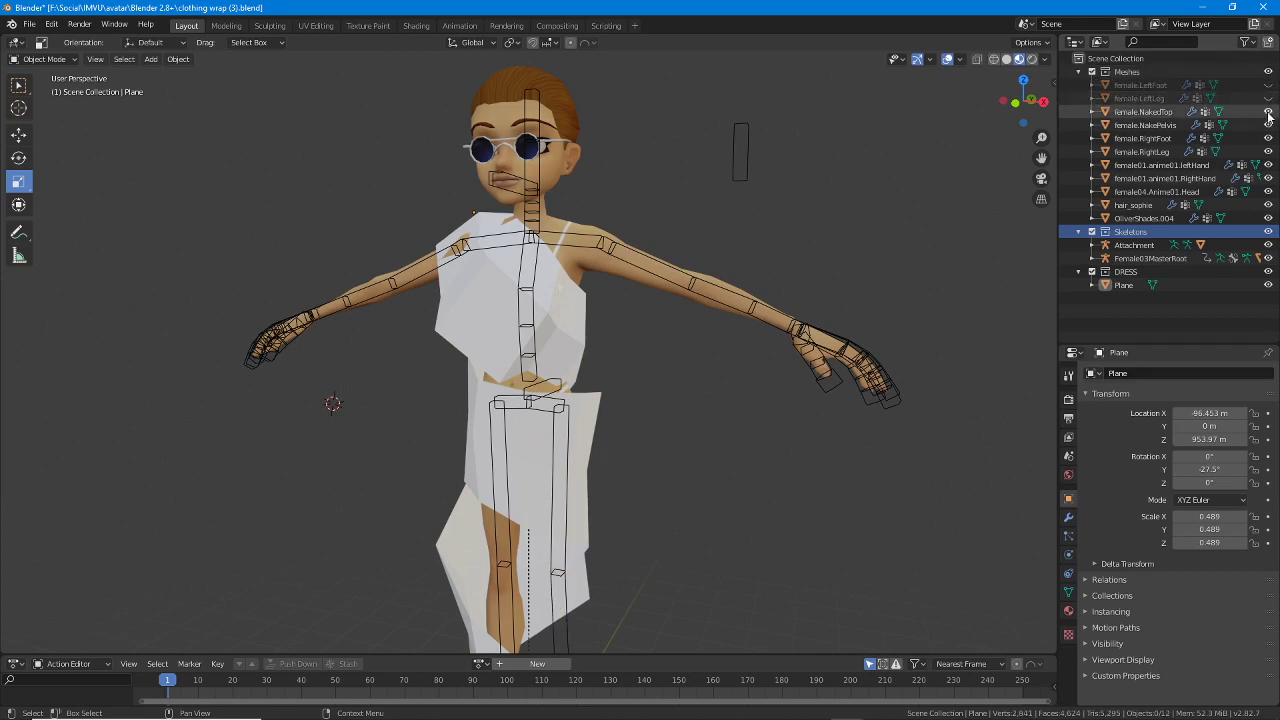
pyautogui.click(1268, 111)
pyautogui.click(1268, 125)
pyautogui.click(1268, 138)
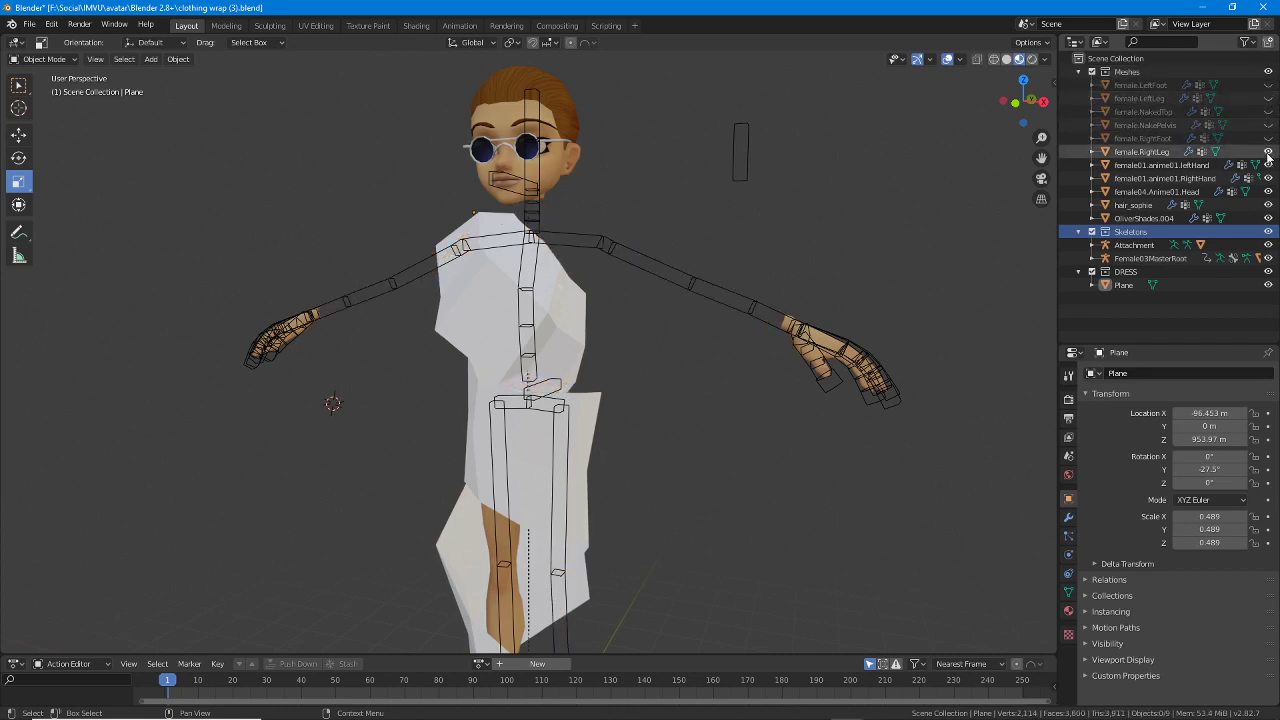
pyautogui.click(1268, 151)
pyautogui.click(1268, 164)
pyautogui.click(1268, 178)
pyautogui.click(1268, 191)
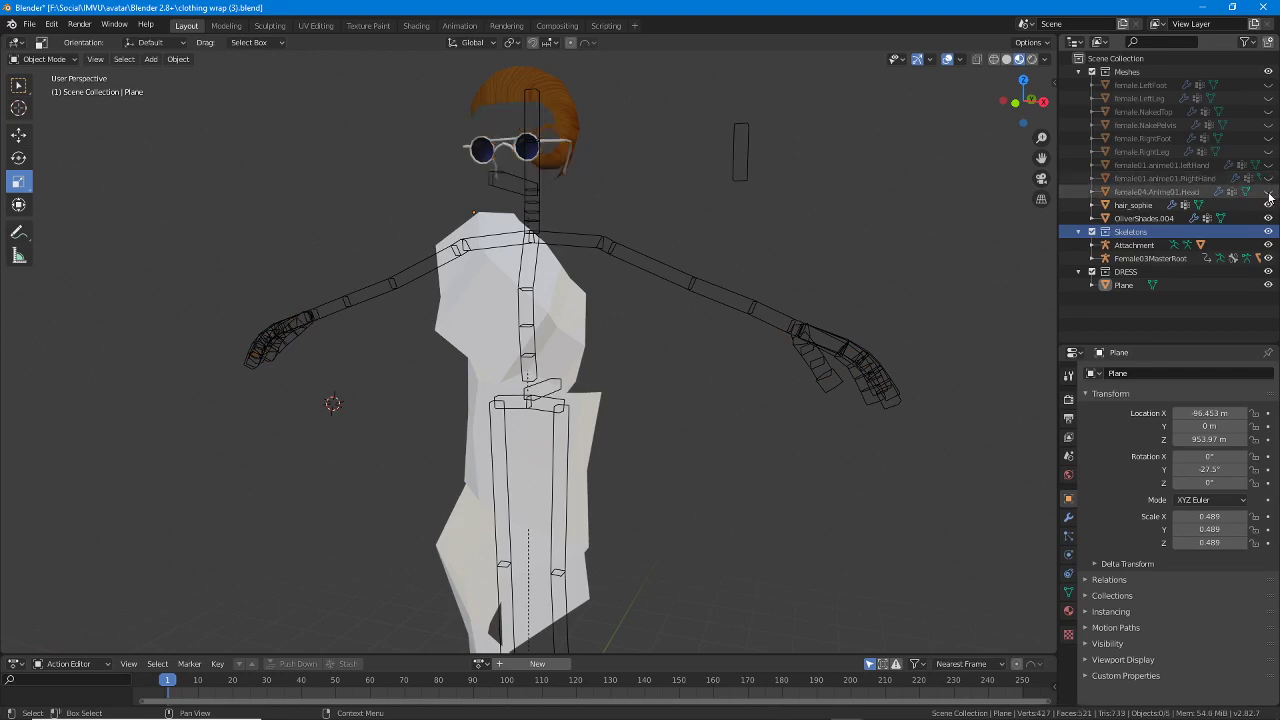
pyautogui.click(1268, 205)
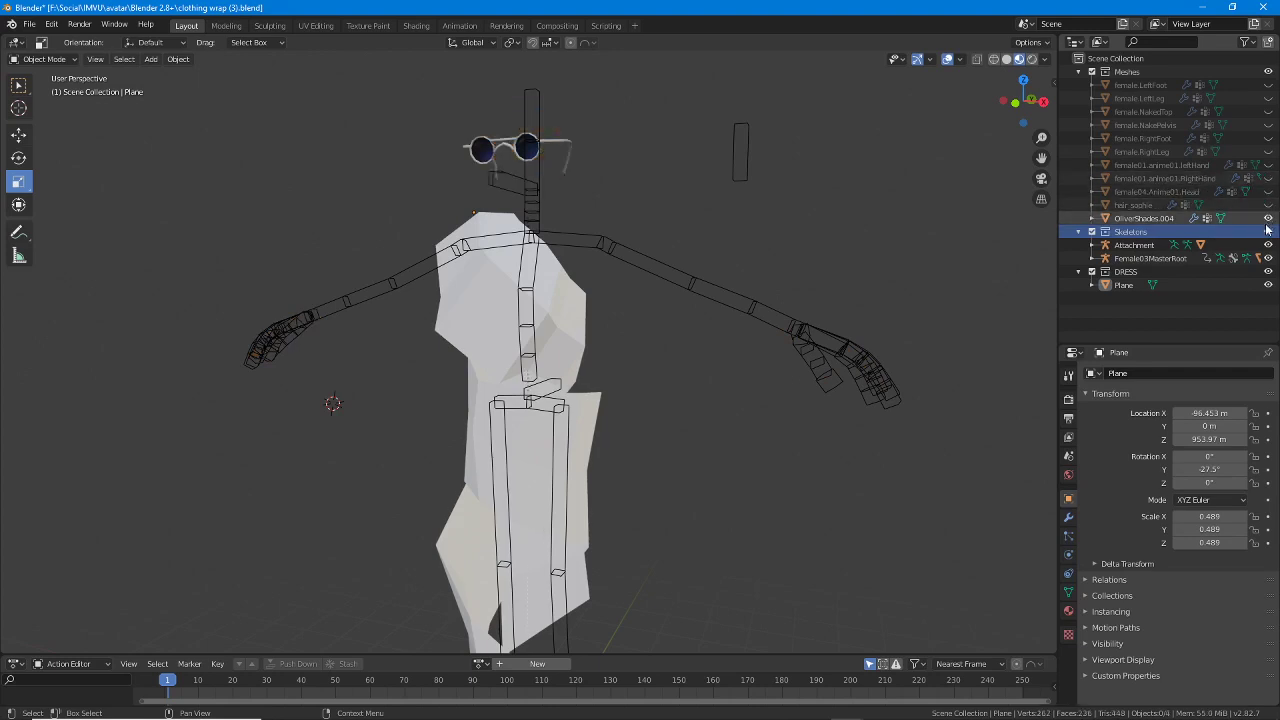
pyautogui.click(1268, 231)
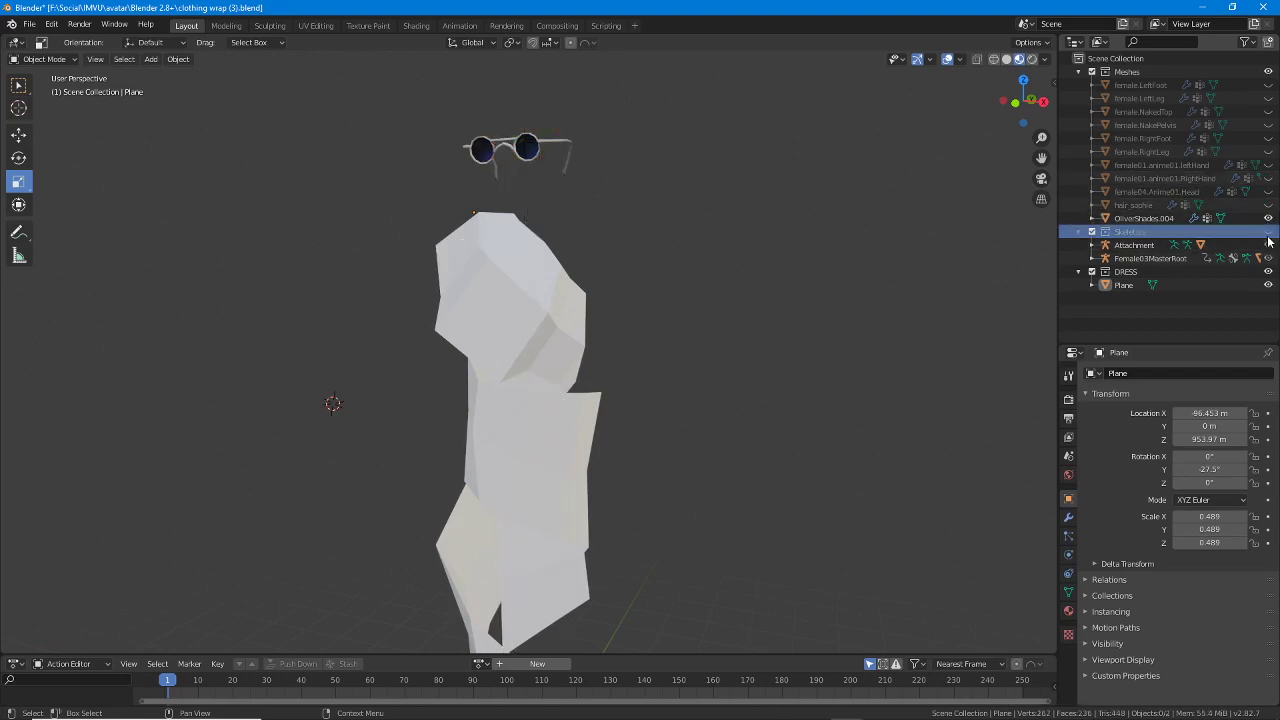
# Restore the viewport visibility of the Skeletons collection, hair, head and all body part meshes.
pyautogui.click(1268, 231)
pyautogui.click(1268, 205)
pyautogui.click(1268, 191)
pyautogui.click(1268, 178)
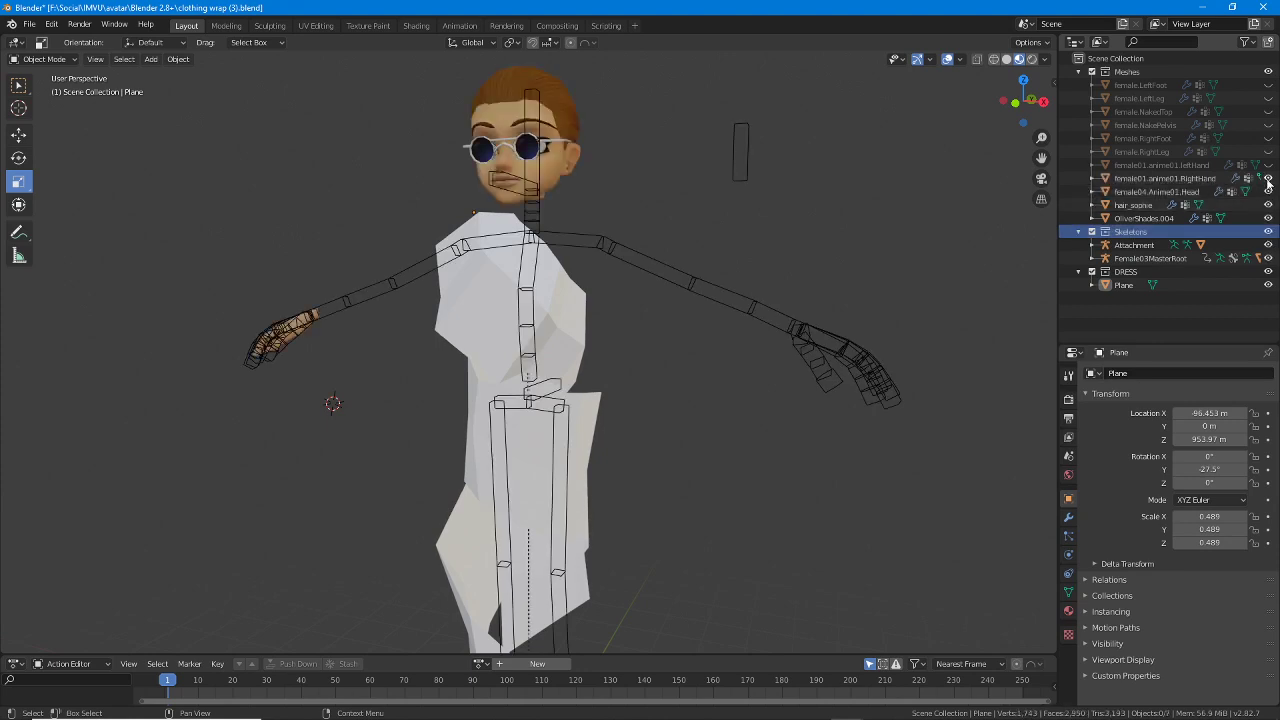
pyautogui.click(1268, 164)
pyautogui.click(1268, 151)
pyautogui.click(1268, 138)
pyautogui.click(1268, 125)
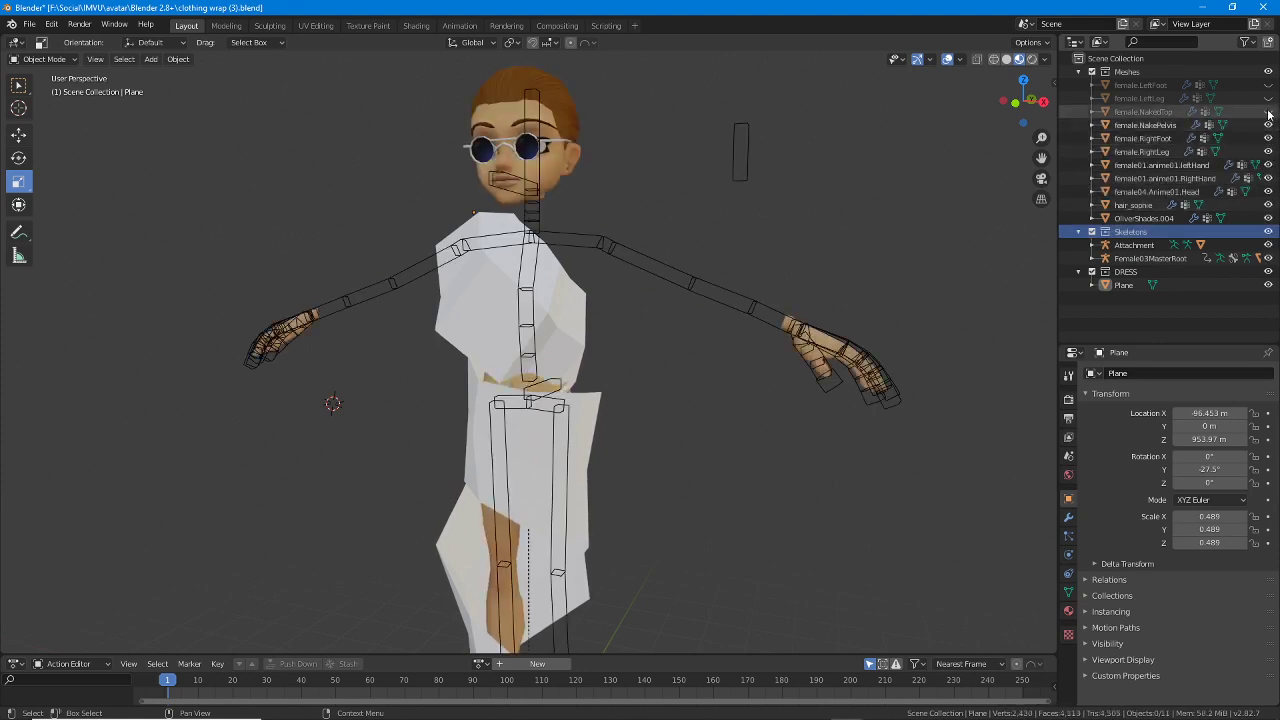
pyautogui.click(1268, 111)
pyautogui.click(1268, 98)
pyautogui.click(1268, 85)
pyautogui.moveTo(800, 280)
pyautogui.mouseDown(button='middle')
pyautogui.moveTo(728, 310)
pyautogui.moveTo(808, 277)
pyautogui.mouseUp(button='middle')
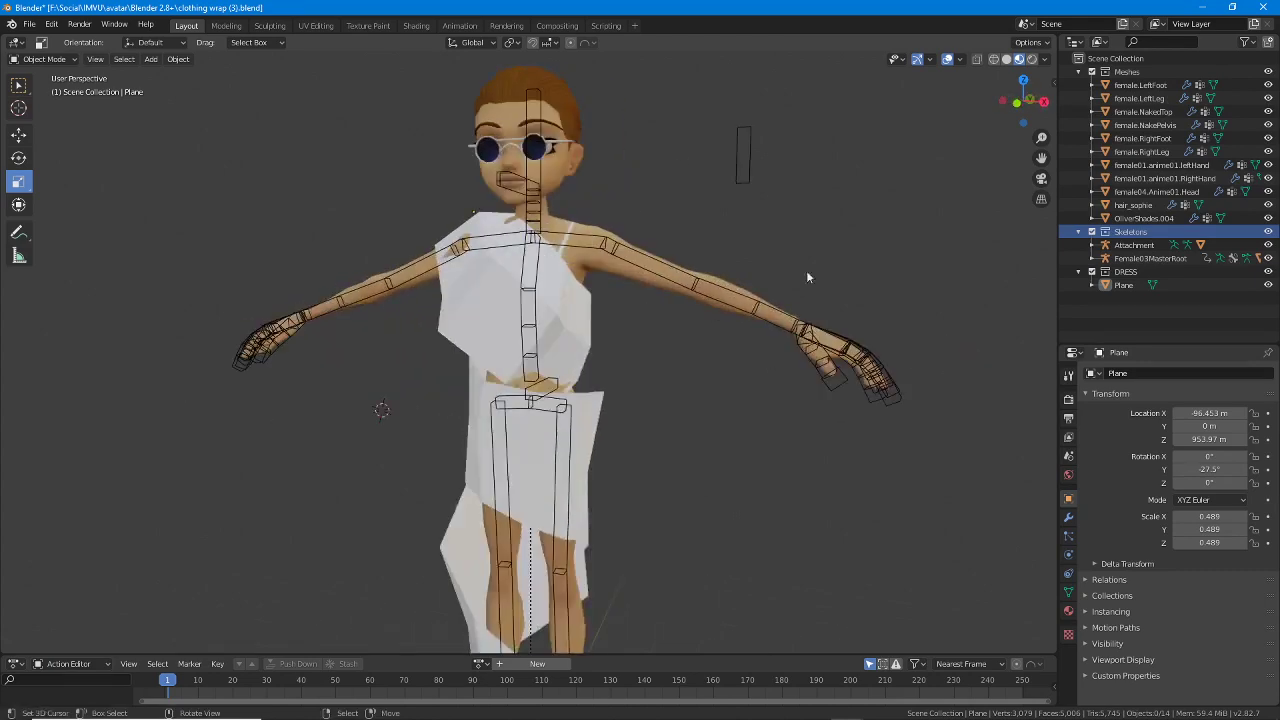
# Exclude the Meshes collection from the view layer and open the DRESS collection's Plane in Edit Mode.
pyautogui.click(1092, 72)
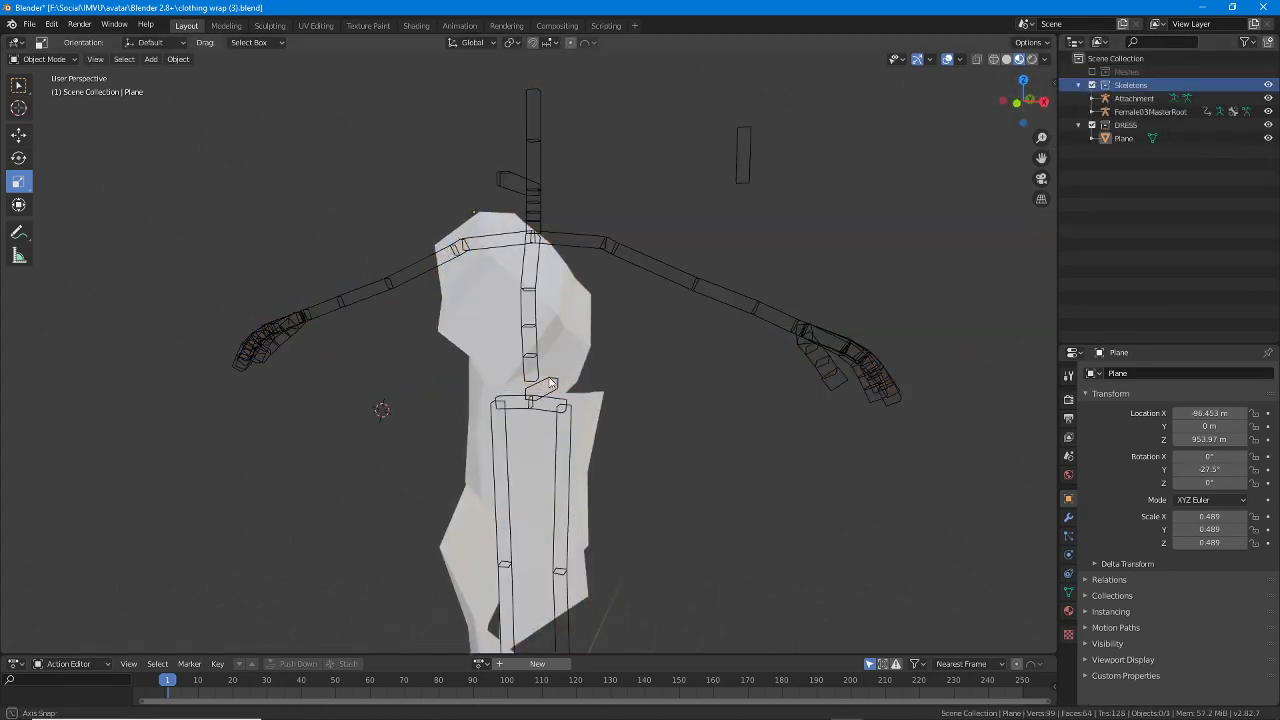
pyautogui.moveTo(548, 383); pyautogui.dragTo(610, 231, button='middle')
pyautogui.click(1123, 138)
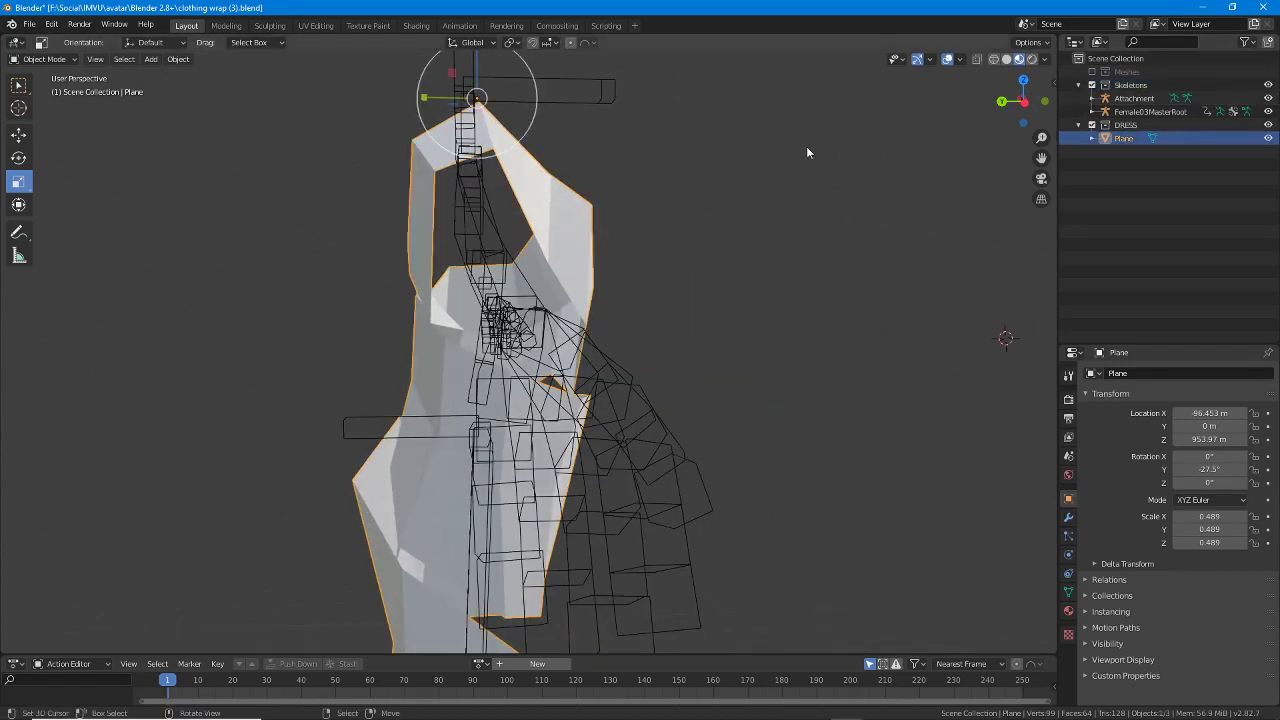
pyautogui.moveTo(482, 343); pyautogui.dragTo(545, 354, button='middle')
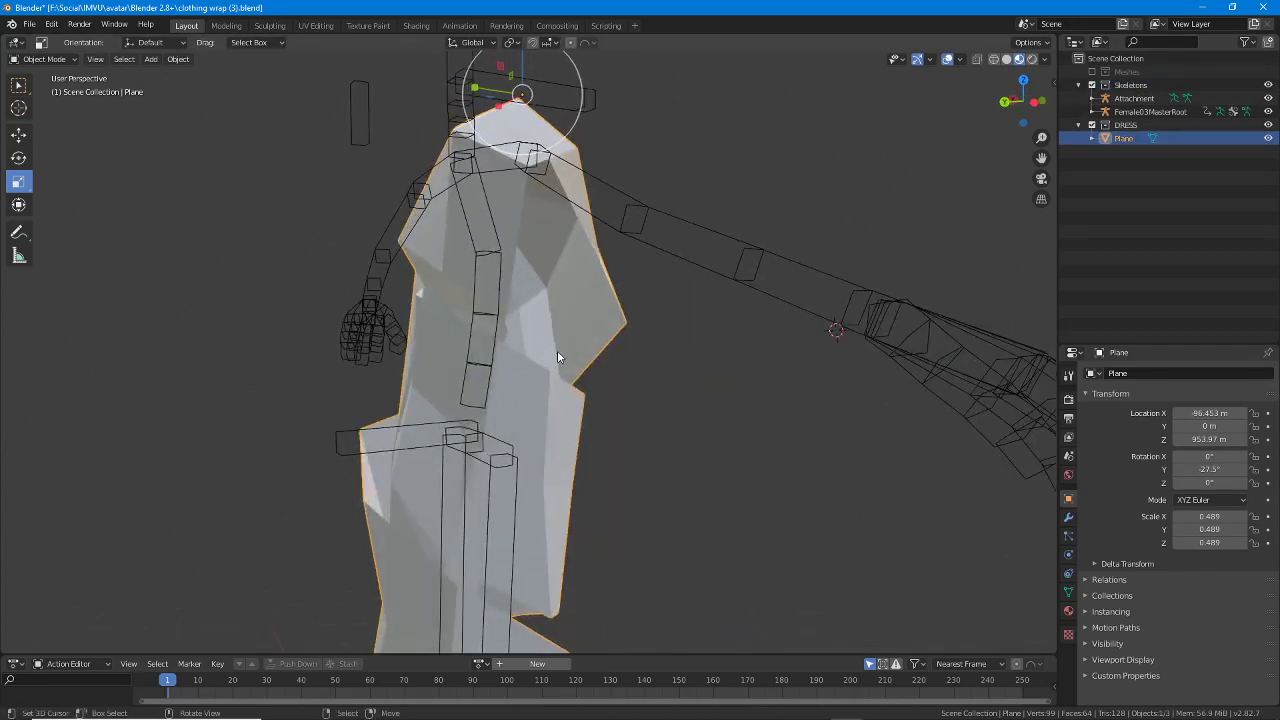
pyautogui.press('Tab')
pyautogui.press('Tab')
pyautogui.press('Tab')
# Add a loop cut across the wrap's faces at pelvis level.
pyautogui.moveTo(567, 389); pyautogui.dragTo(478, 495, button='middle')
pyautogui.scroll(4, 576, 490)
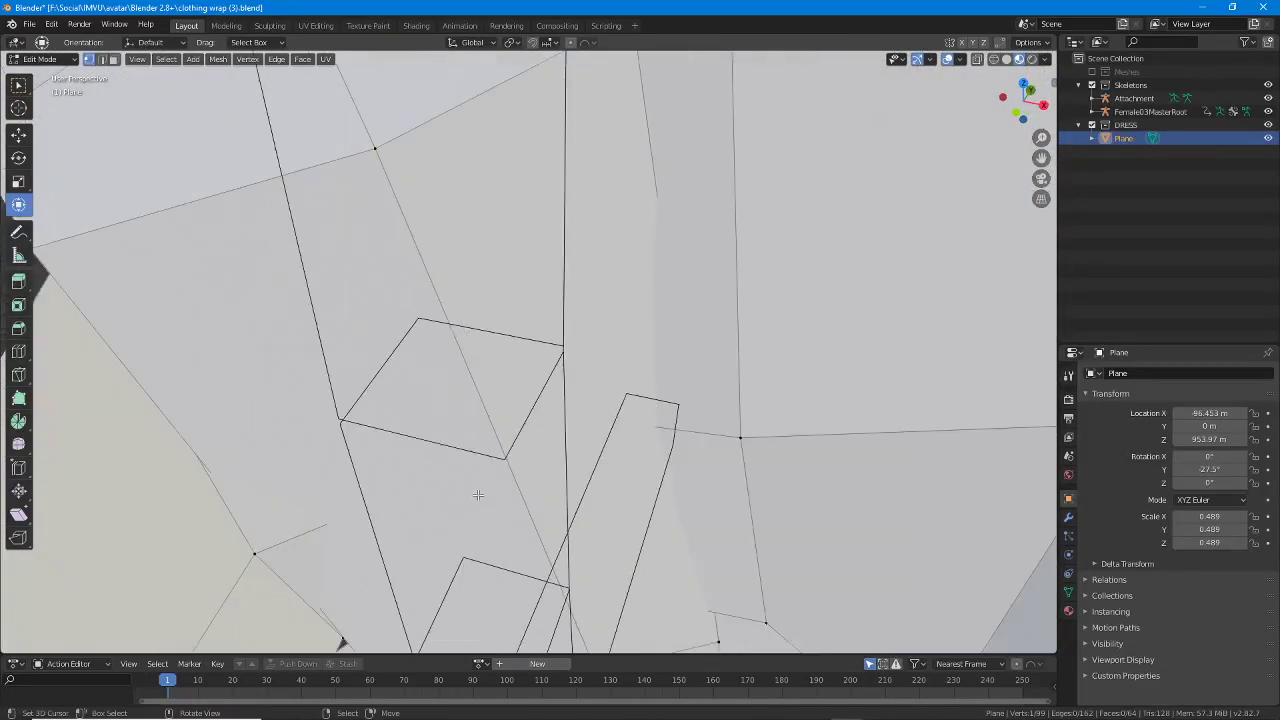
pyautogui.moveTo(259, 519); pyautogui.dragTo(157, 447, button='middle')
pyautogui.hotkey('ctrl', 'r')
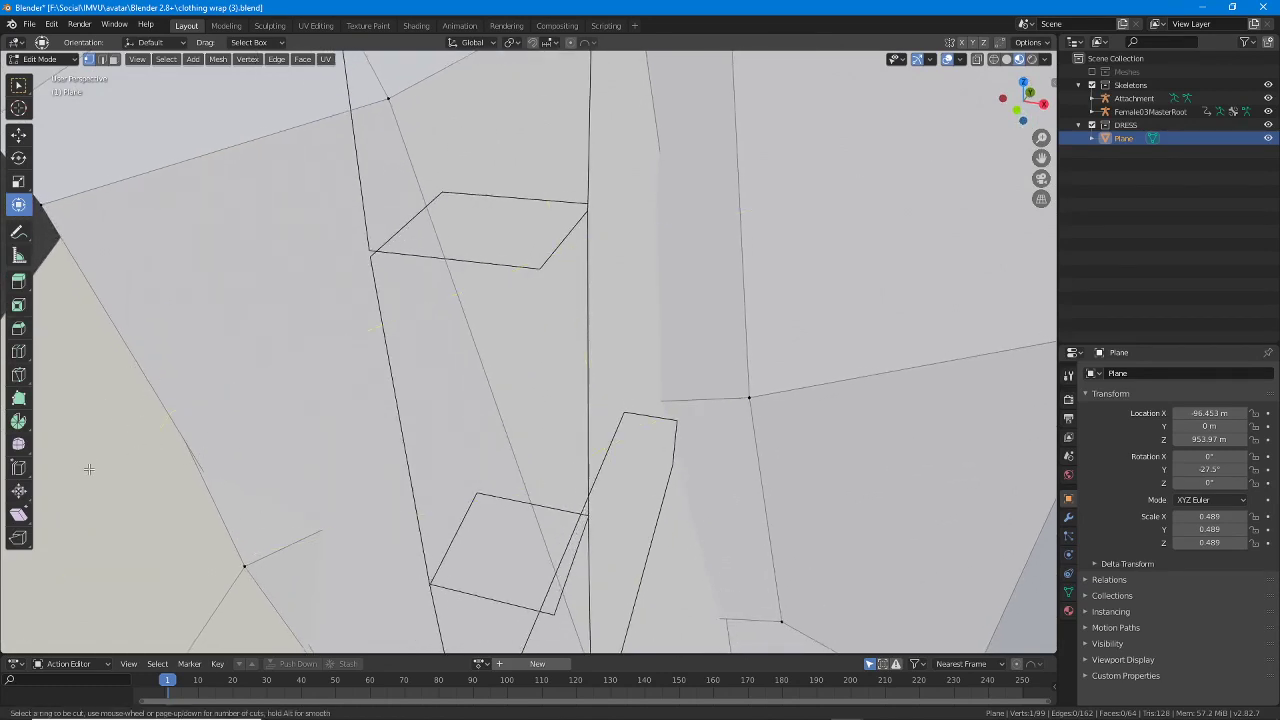
pyautogui.click(156, 364)
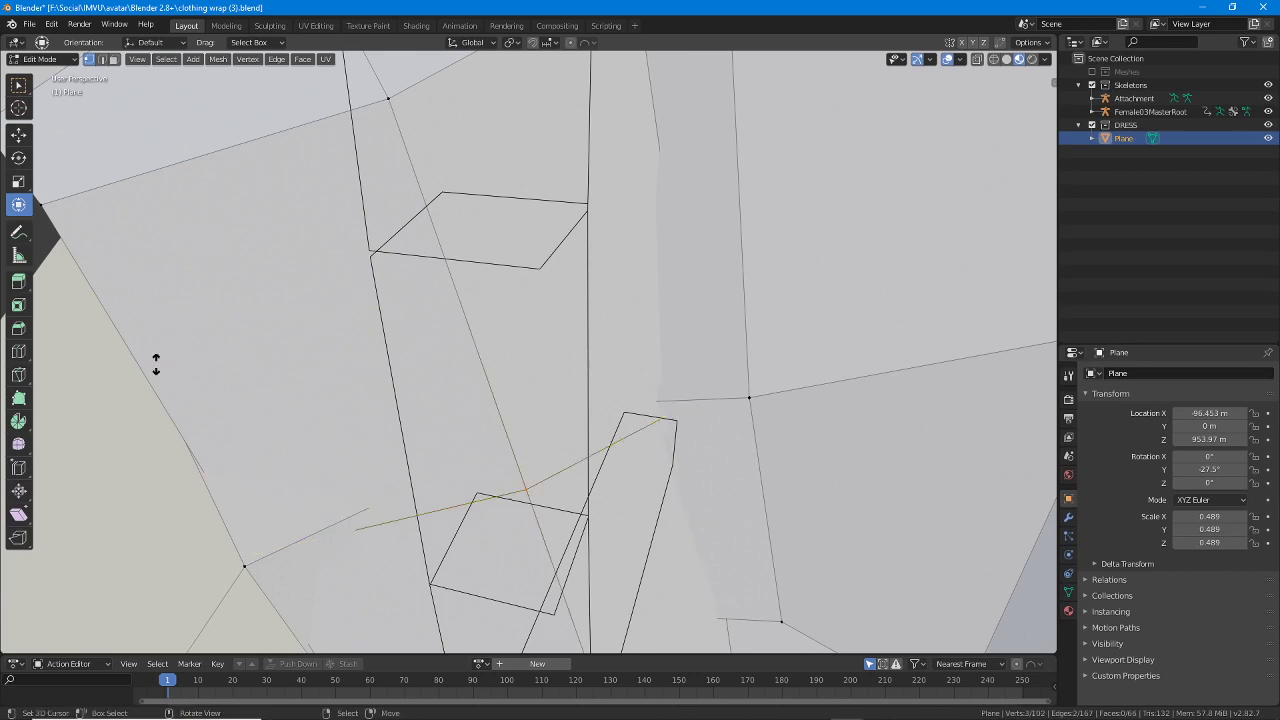
pyautogui.click(350, 443)
# Shift the new pelvis-level edge loop slightly along the Y axis and select a single vertex near the hip.
pyautogui.moveTo(350, 443); pyautogui.dragTo(613, 512, button='middle')
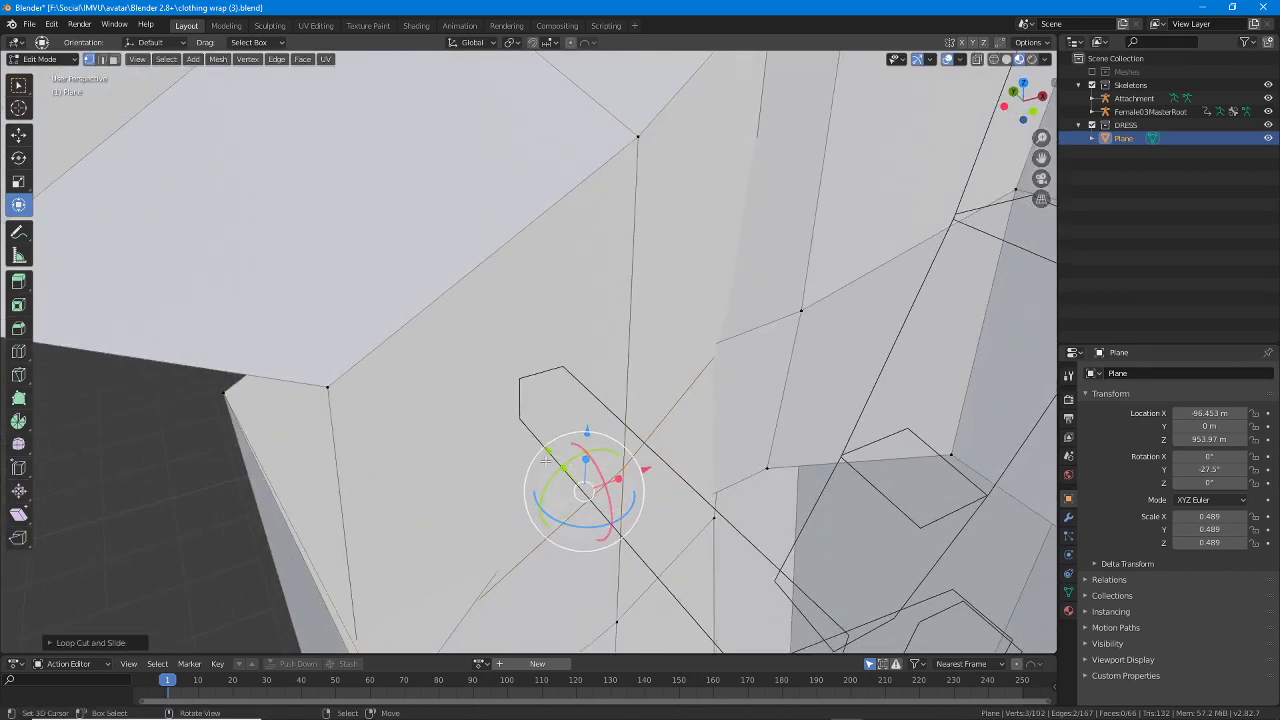
pyautogui.moveTo(546, 450); pyautogui.dragTo(583, 471)
pyautogui.scroll(-4, 583, 471)
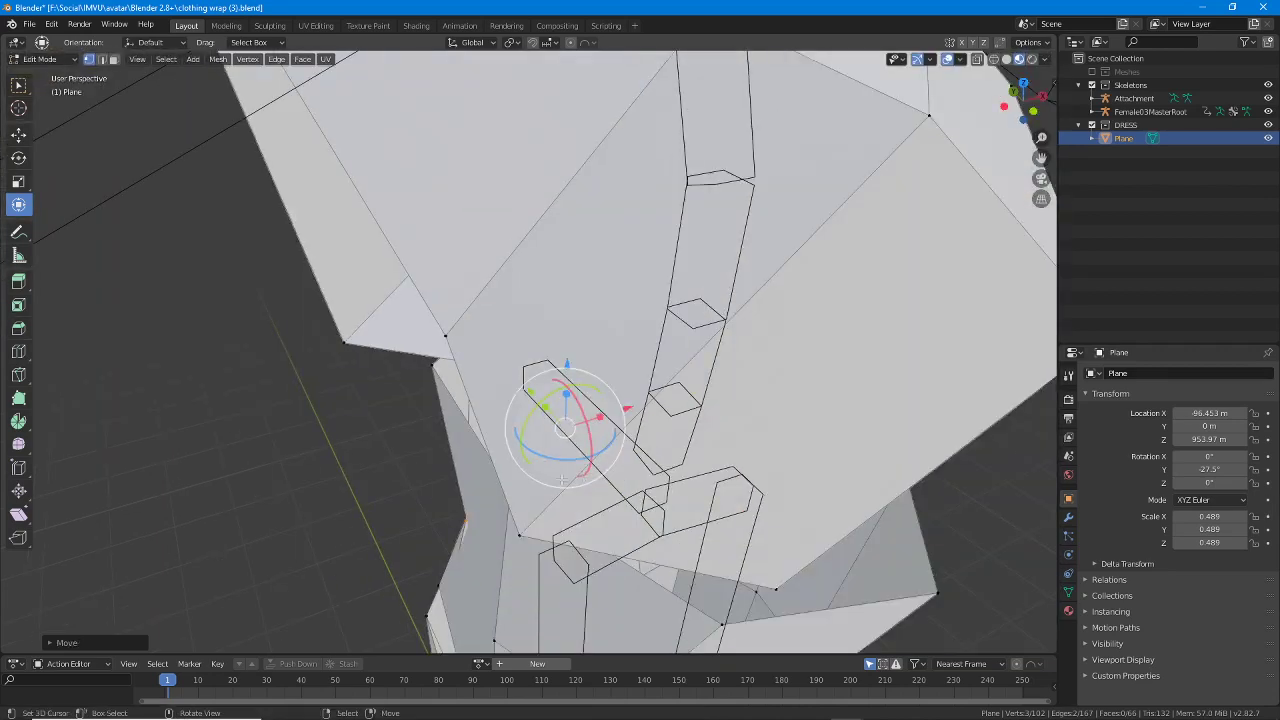
pyautogui.moveTo(508, 459); pyautogui.dragTo(588, 410, button='middle')
pyautogui.click(661, 438)
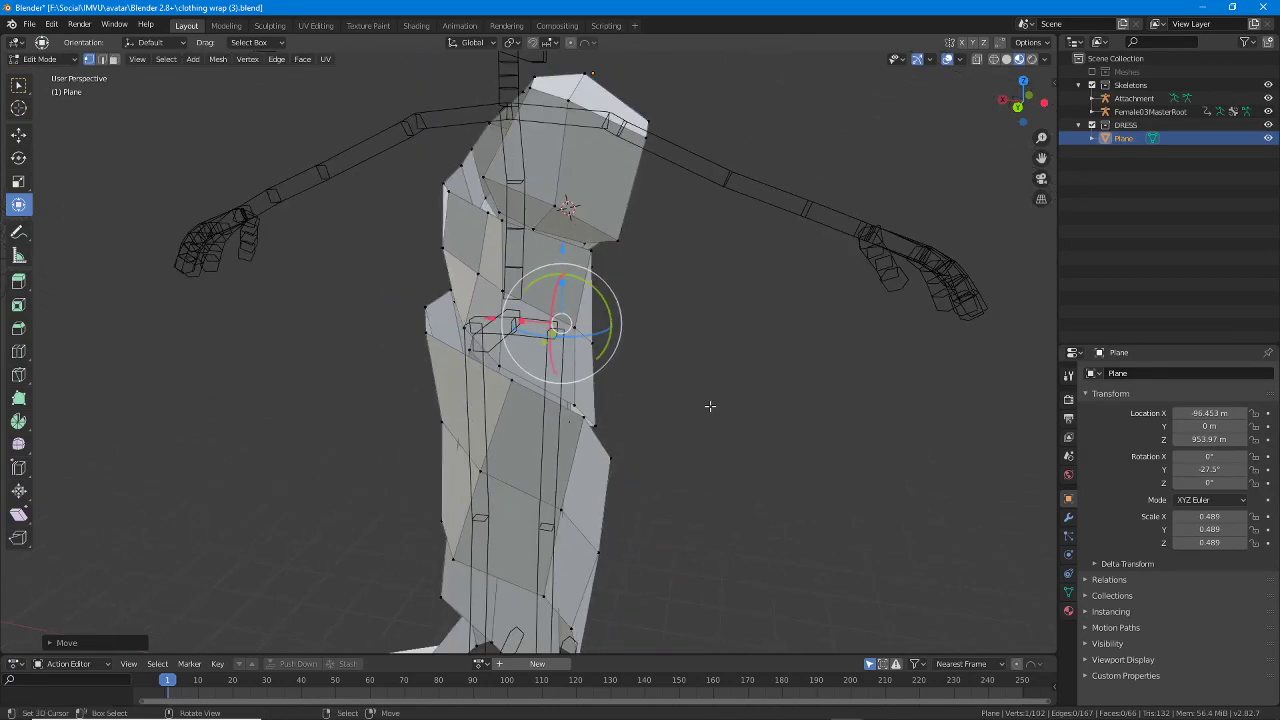
pyautogui.moveTo(710, 406); pyautogui.dragTo(750, 414, button='middle')
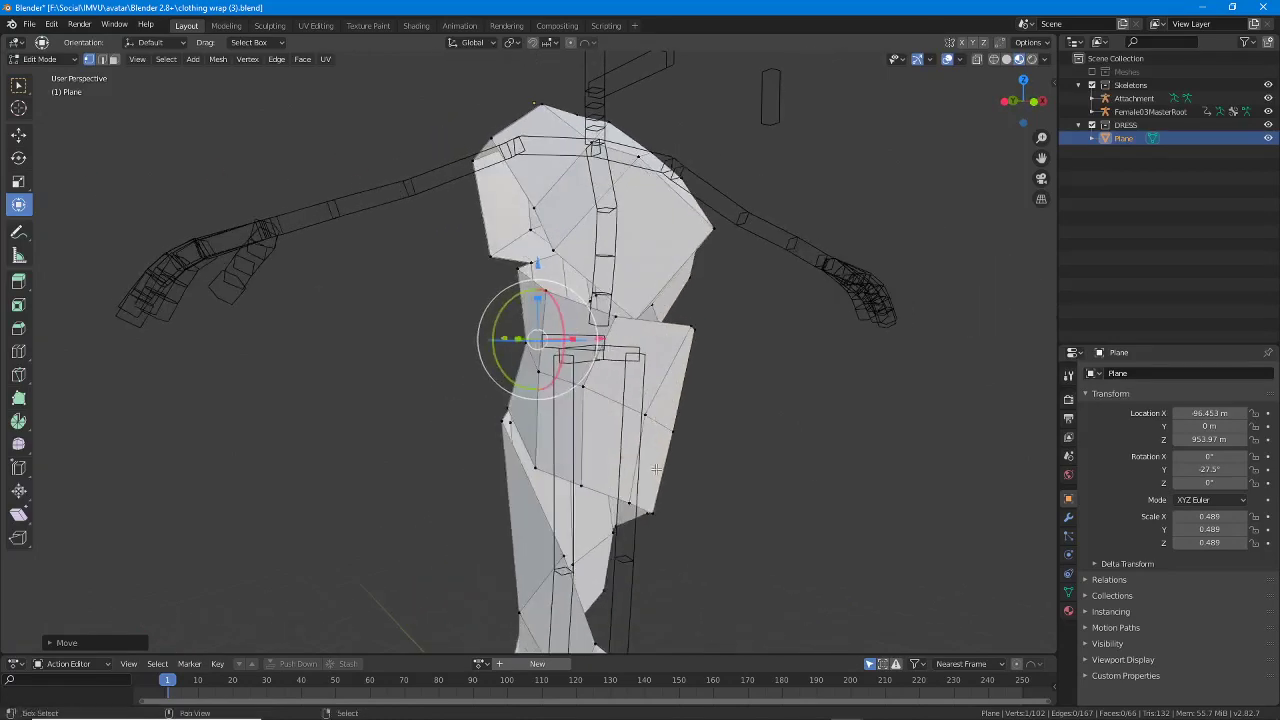
# Add a loop cut across the skirt's faces at thigh level, just above the knee joints.
pyautogui.keyDown('shift'); pyautogui.moveTo(688, 565); pyautogui.dragTo(386, 363, button='middle'); pyautogui.keyUp('shift')
pyautogui.scroll(6, 569, 446)
pyautogui.hotkey('ctrl', 'r')
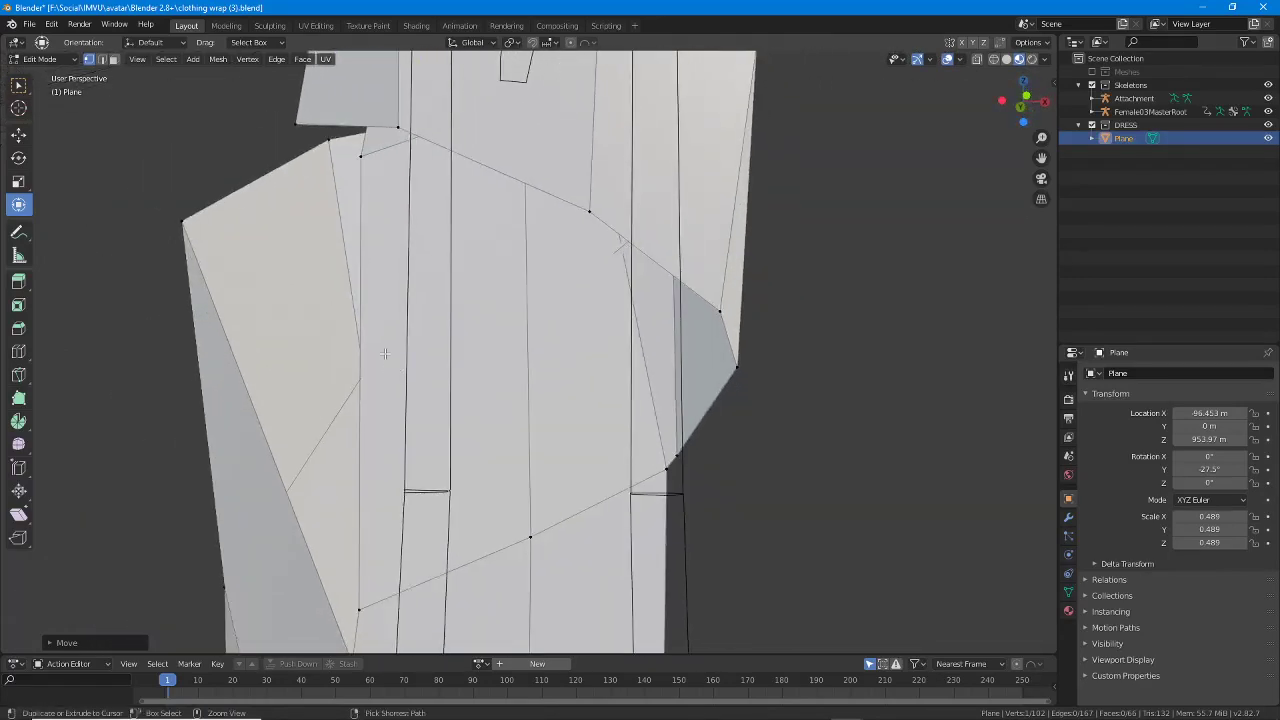
pyautogui.click(379, 347)
pyautogui.click(374, 364)
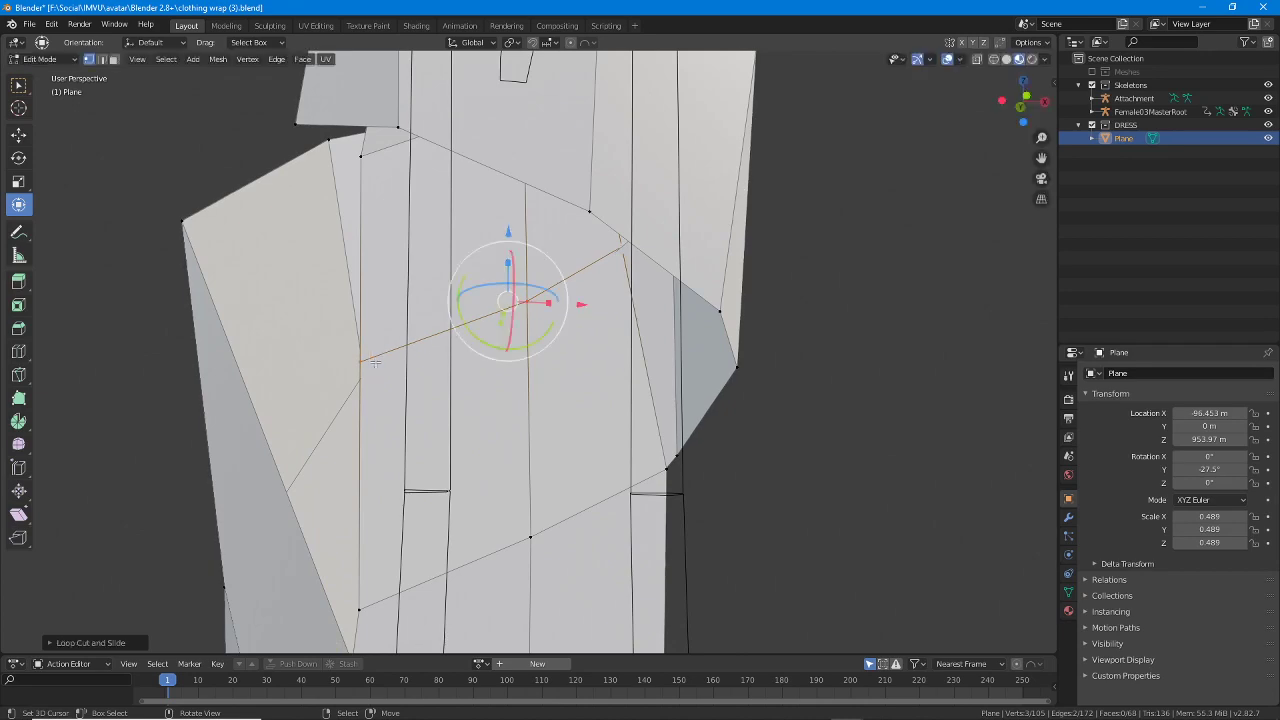
# Move the new thigh-level edge loop slightly to refit the skirt around the legs.
pyautogui.moveTo(374, 364); pyautogui.dragTo(607, 400, button='middle')
pyautogui.moveTo(492, 317); pyautogui.dragTo(504, 320)
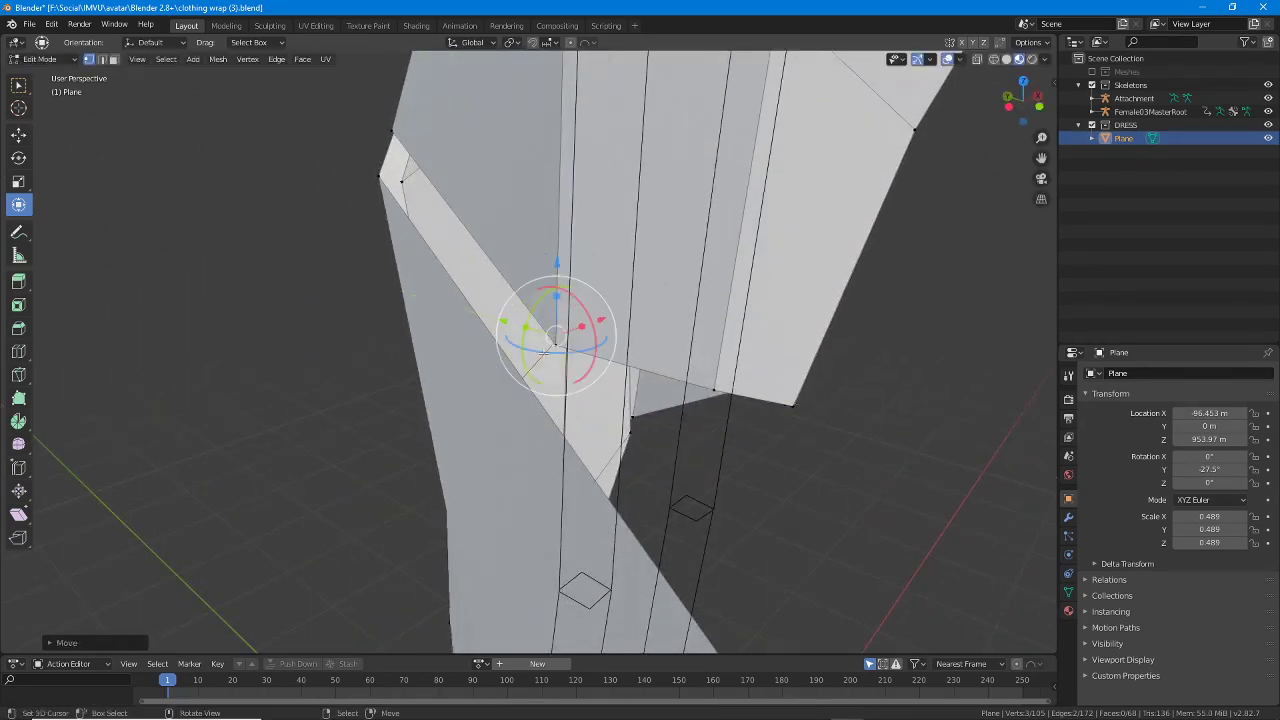
pyautogui.moveTo(606, 362); pyautogui.dragTo(537, 292, button='middle')
pyautogui.press('ctrl')
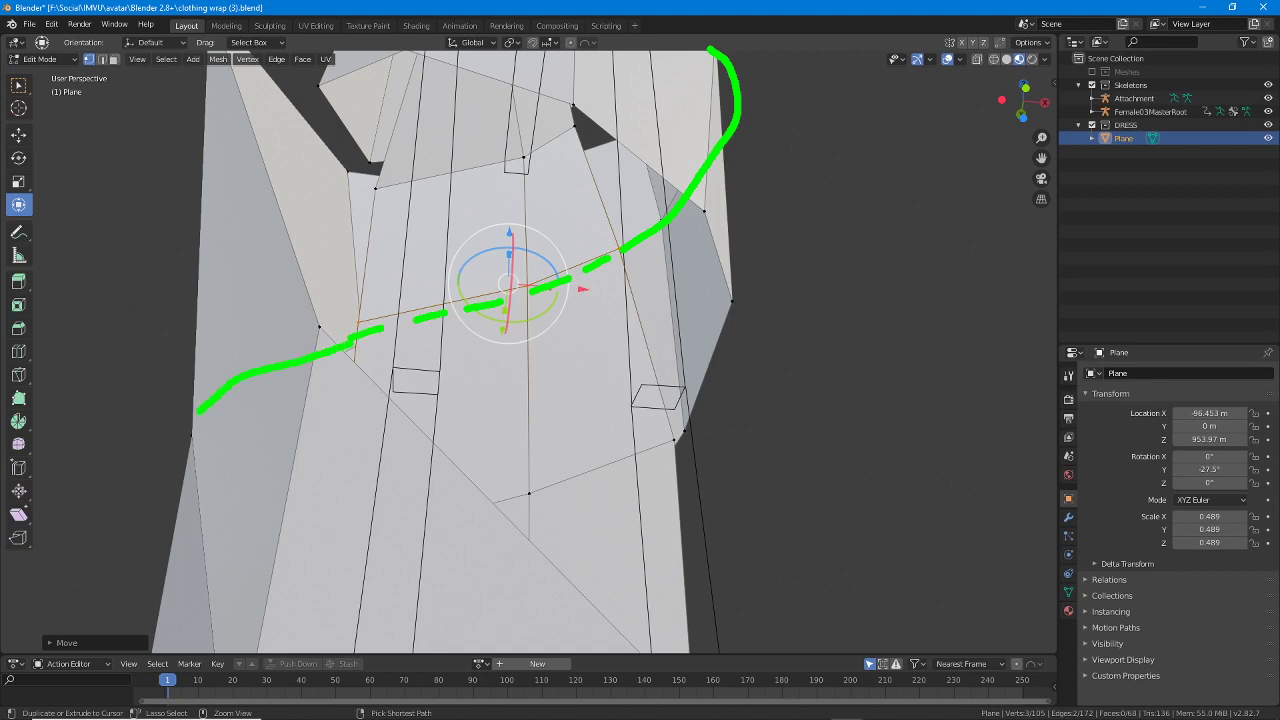
pyautogui.moveTo(195, 573)
pyautogui.mouseDown()
pyautogui.moveTo(246, 668)
pyautogui.moveTo(430, 708)
pyautogui.mouseUp()
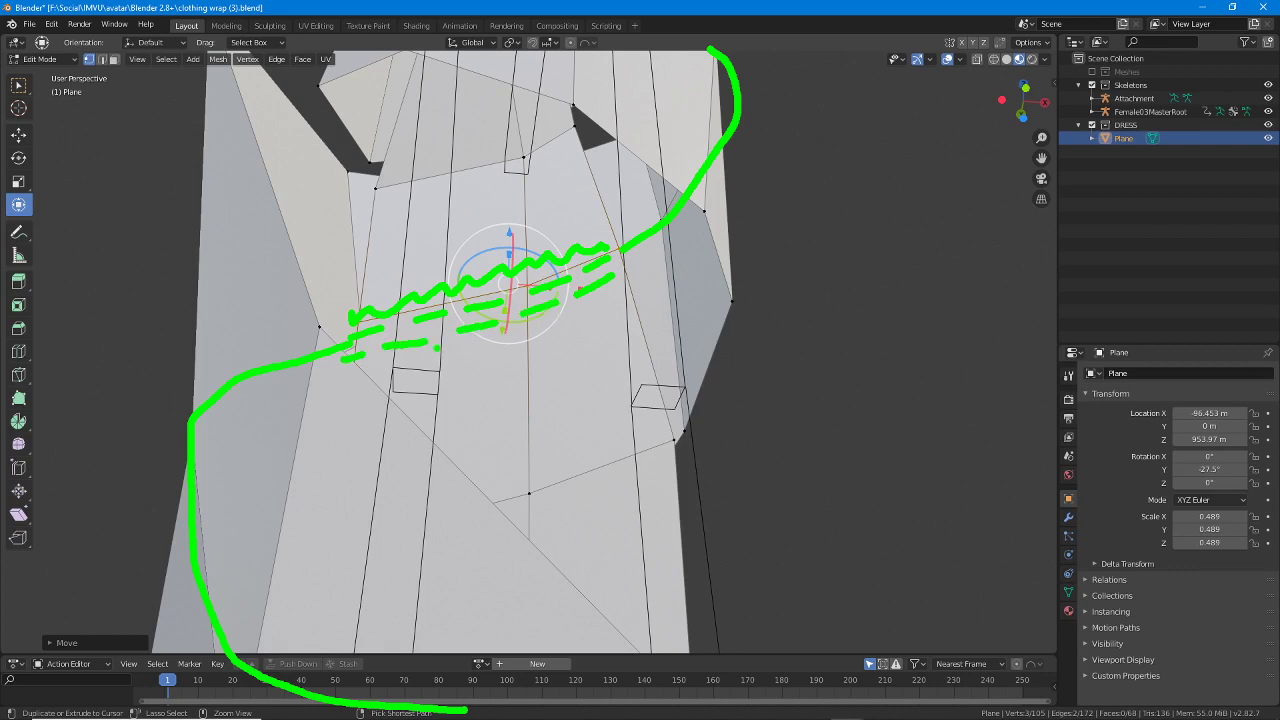
pyautogui.press('Escape')
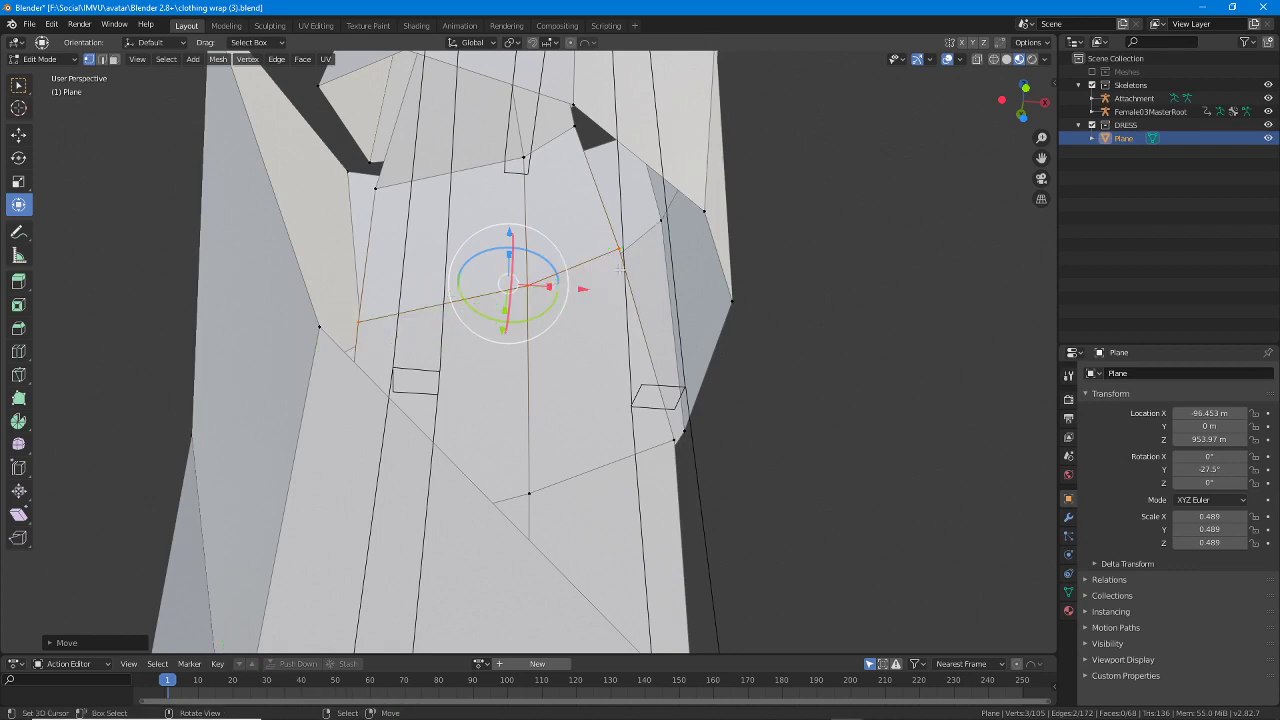
# Pull a single vertex of the thigh-level edge loop outward at the side of the leg.
pyautogui.moveTo(634, 354)
pyautogui.mouseDown(button='middle')
pyautogui.moveTo(642, 312)
pyautogui.moveTo(630, 302)
pyautogui.moveTo(651, 338)
pyautogui.moveTo(566, 357)
pyautogui.moveTo(598, 355)
pyautogui.moveTo(551, 354)
pyautogui.moveTo(550, 336)
pyautogui.mouseUp(button='middle')
pyautogui.moveTo(550, 336); pyautogui.dragTo(620, 341, button='right')
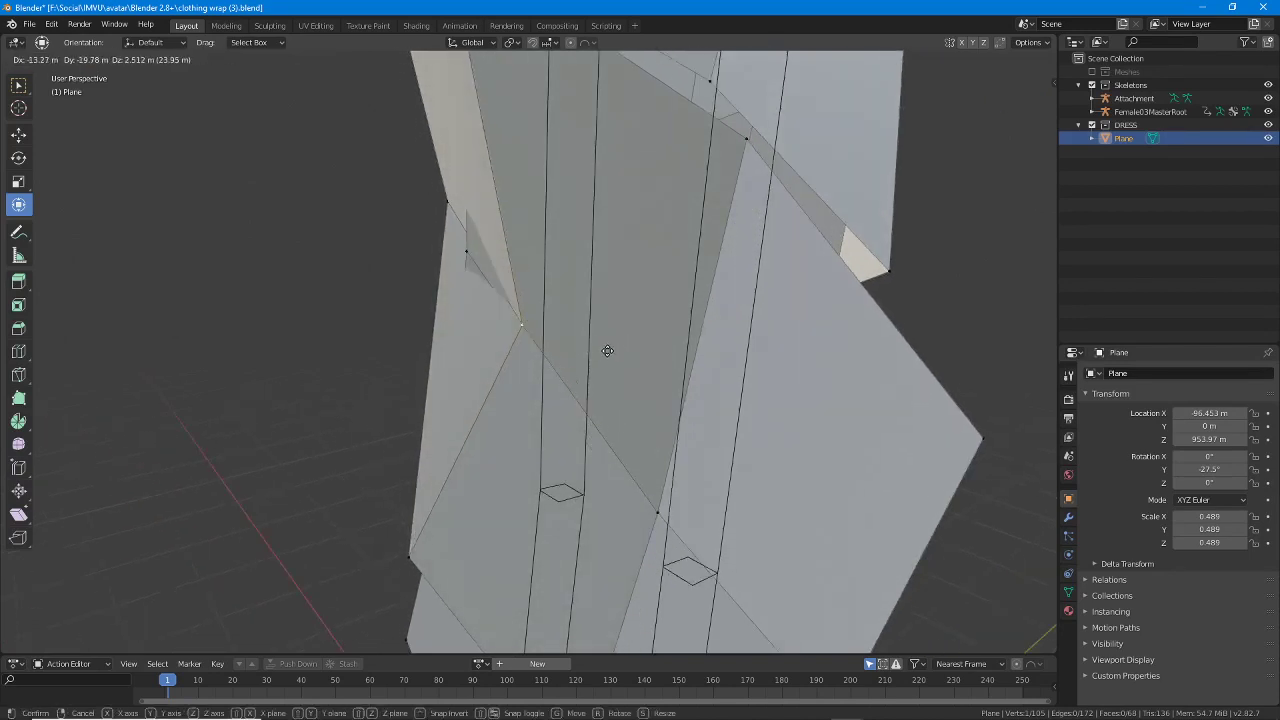
pyautogui.click(608, 357)
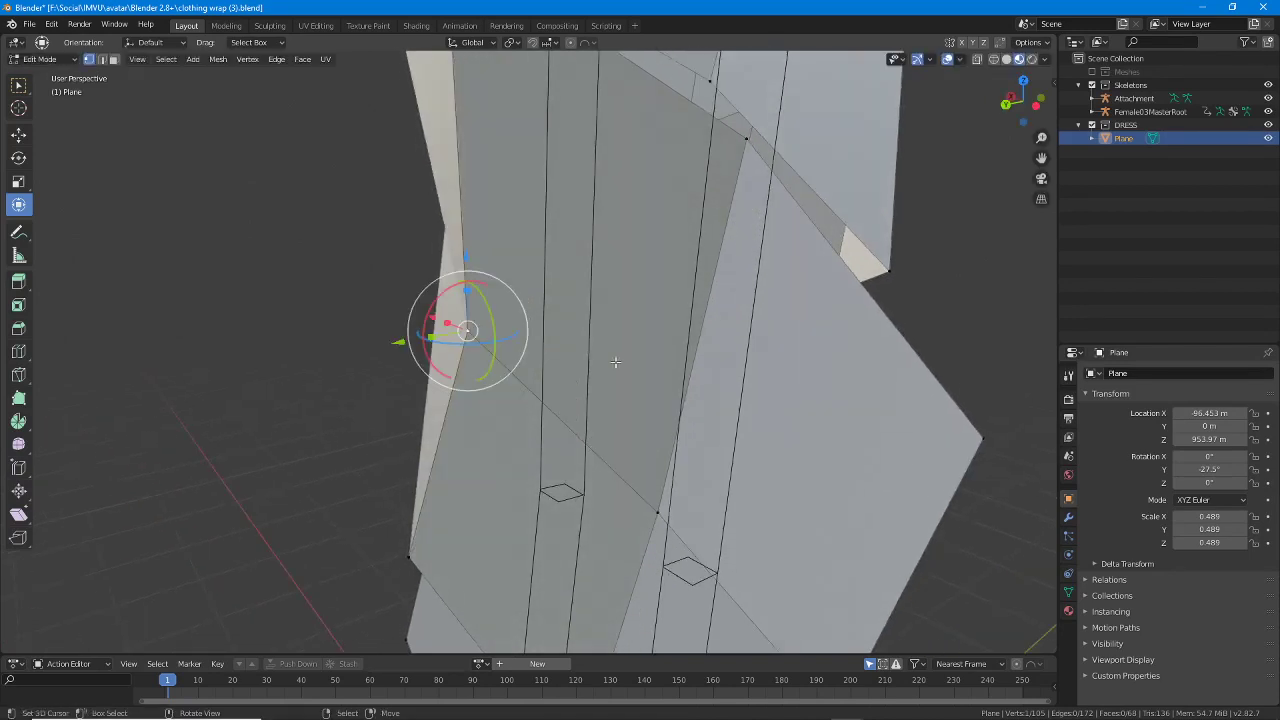
pyautogui.moveTo(608, 363); pyautogui.dragTo(532, 466, button='middle')
pyautogui.press('g')
pyautogui.click(478, 430)
# Reposition a vertex lower on the skirt, near the knee joints, to smooth the wrap's outline.
pyautogui.click(585, 496)
pyautogui.press('g')
pyautogui.click(571, 485)
pyautogui.press('g')
pyautogui.click(530, 471)
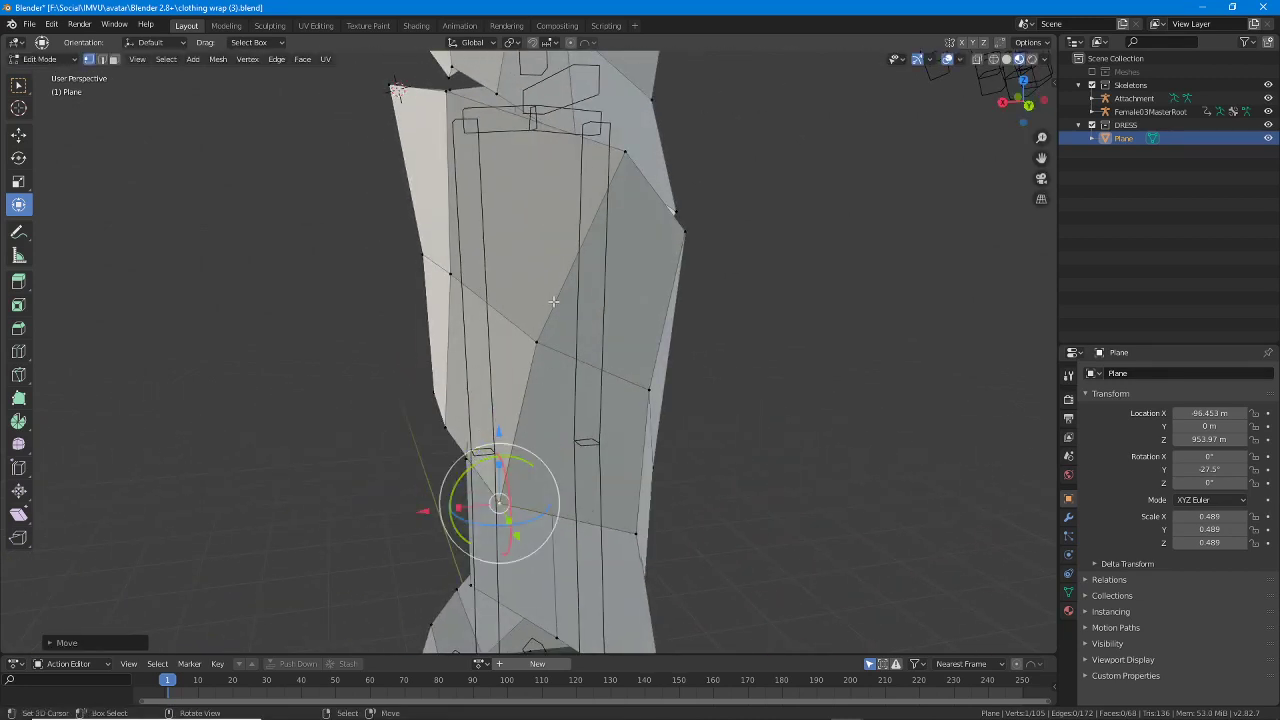
# Reposition a single vertex on the skirt's upper edge beside the hip.
pyautogui.scroll(-1, 560, 330)
pyautogui.rightClick(596, 193)
pyautogui.press('g')
pyautogui.click(586, 201)
pyautogui.moveTo(710, 335); pyautogui.dragTo(561, 368, button='middle')
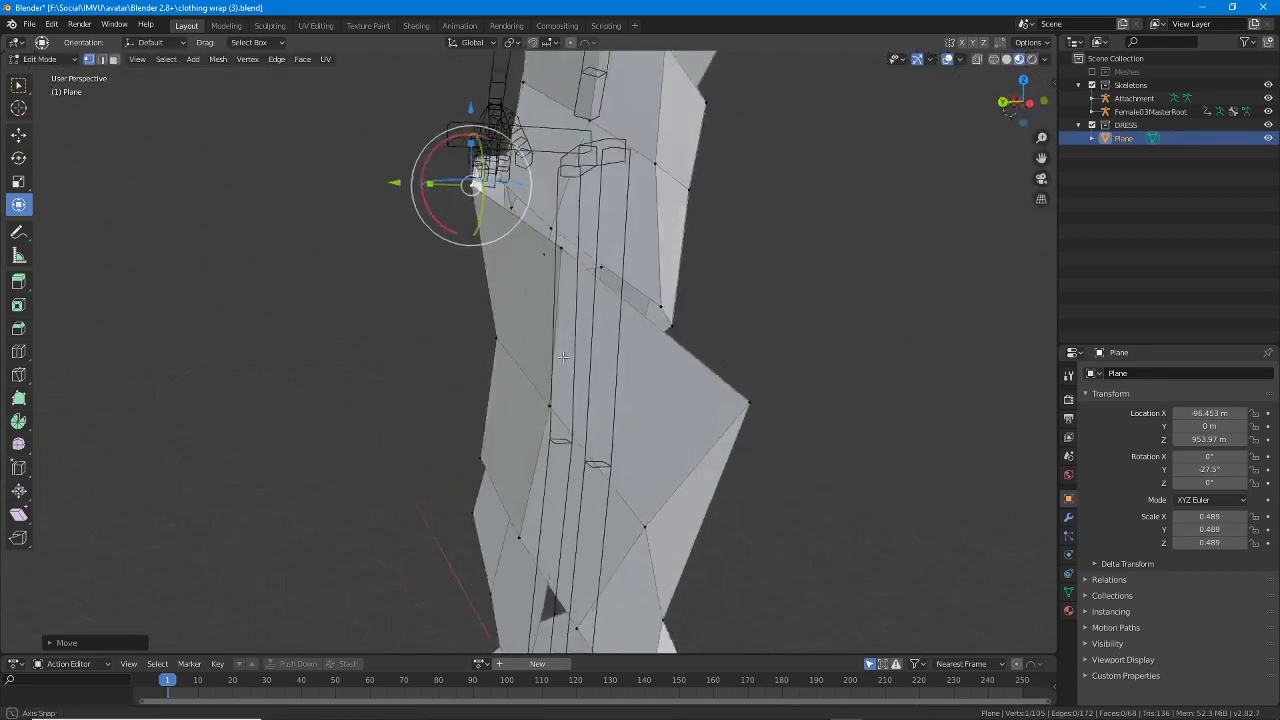
pyautogui.press('g')
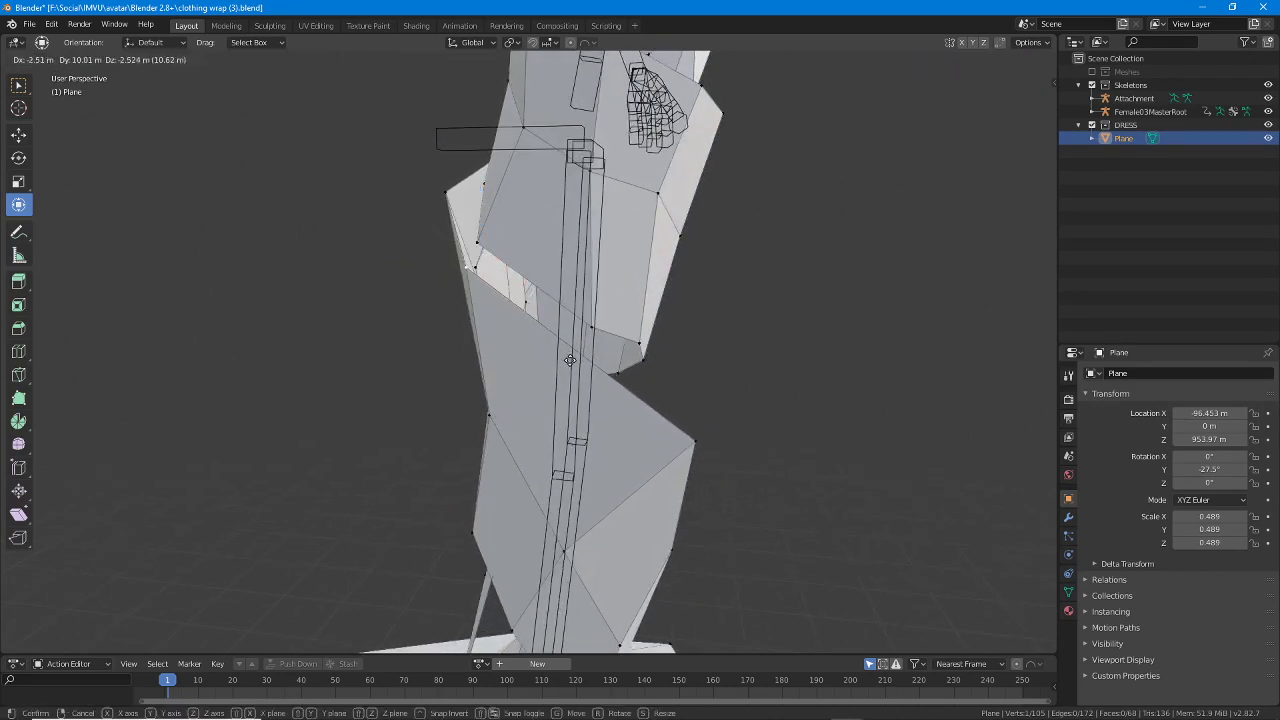
pyautogui.click(630, 425)
# Move the two connected edges near the hip along the Y axis.
pyautogui.moveTo(633, 426); pyautogui.dragTo(766, 374, button='middle')
pyautogui.press('g')
pyautogui.press('y')
pyautogui.click(714, 177)
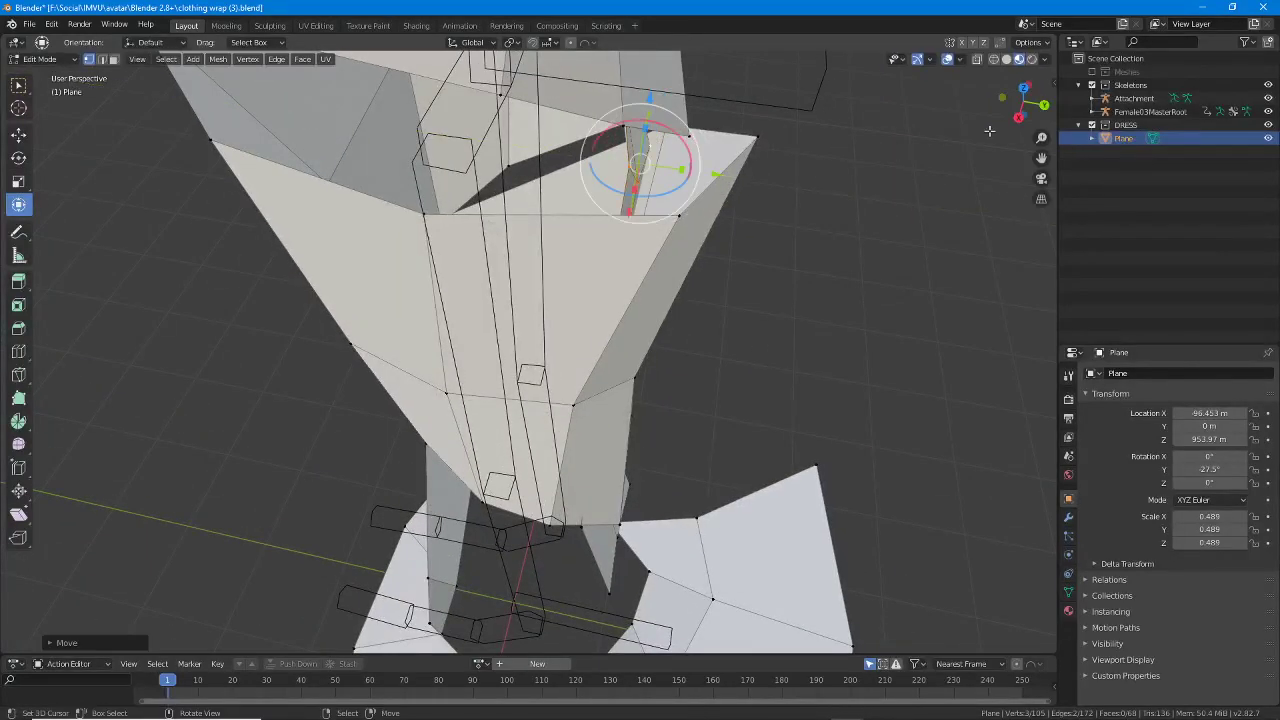
# Include the Meshes collection in the view layer again to check the wrap against the avatar's body.
pyautogui.click(1092, 71)
pyautogui.moveTo(640, 330); pyautogui.dragTo(502, 400, button='middle')
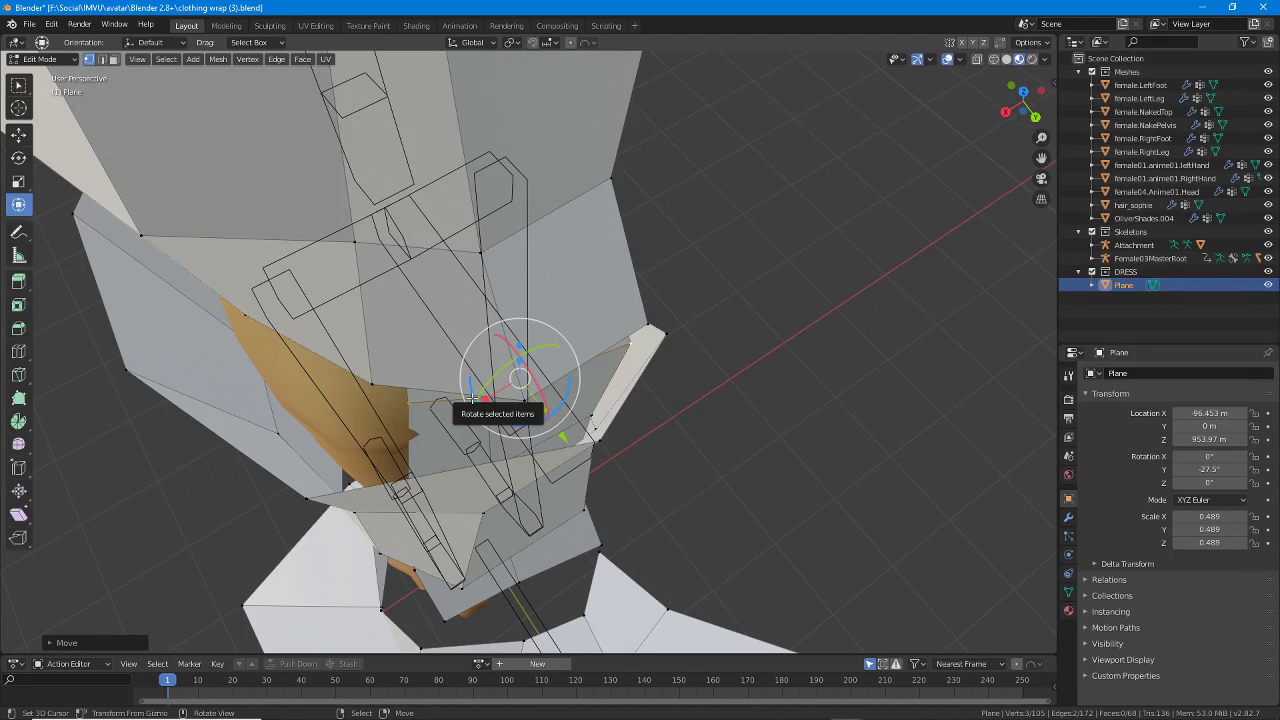
pyautogui.moveTo(472, 397); pyautogui.dragTo(528, 305, button='middle')
pyautogui.press('g')
pyautogui.press('Escape')
# Rotate the two selected hip edges and shift them to fit around the pelvis.
pyautogui.press('Tab')
pyautogui.moveTo(524, 302); pyautogui.dragTo(520, 277)
pyautogui.moveTo(520, 277); pyautogui.dragTo(446, 245, button='middle')
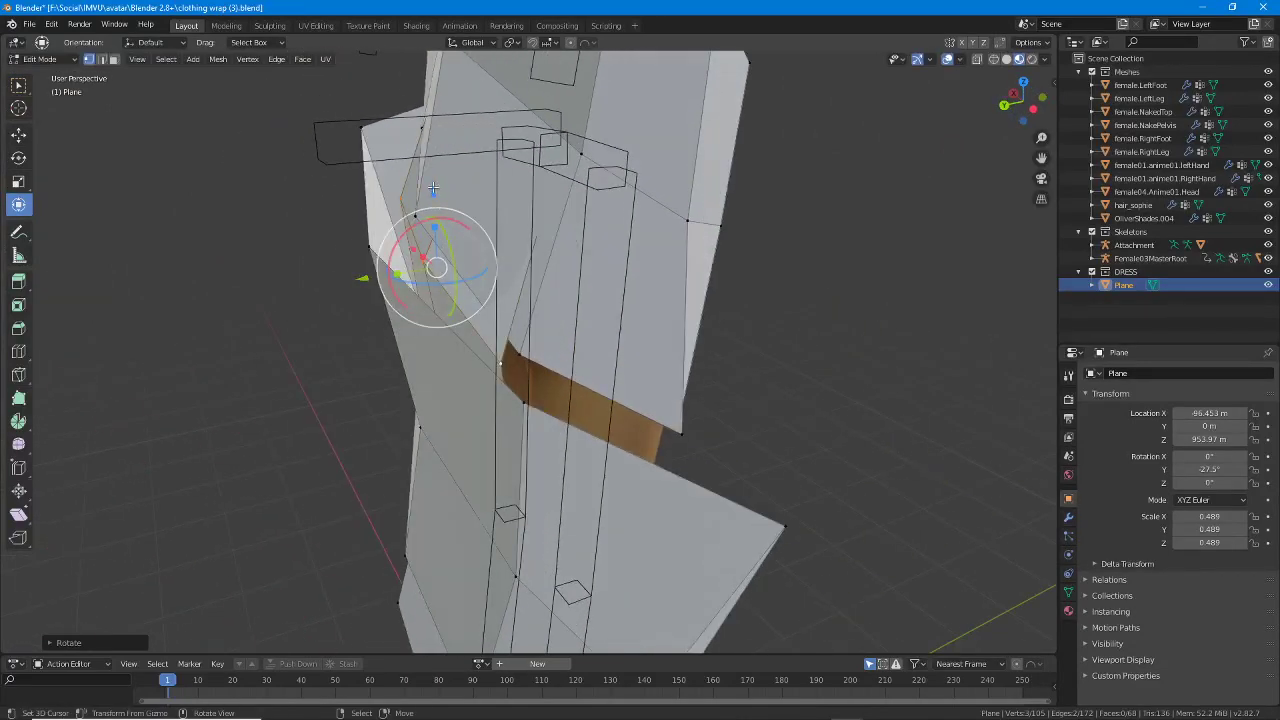
pyautogui.moveTo(434, 190); pyautogui.dragTo(424, 221)
# Hide the dress Plane in Object Mode and enable Wireframe display on the female.NakePelvis mesh.
pyautogui.moveTo(556, 352); pyautogui.dragTo(700, 330, button='middle')
pyautogui.click(1267, 287)
pyautogui.press('Tab')
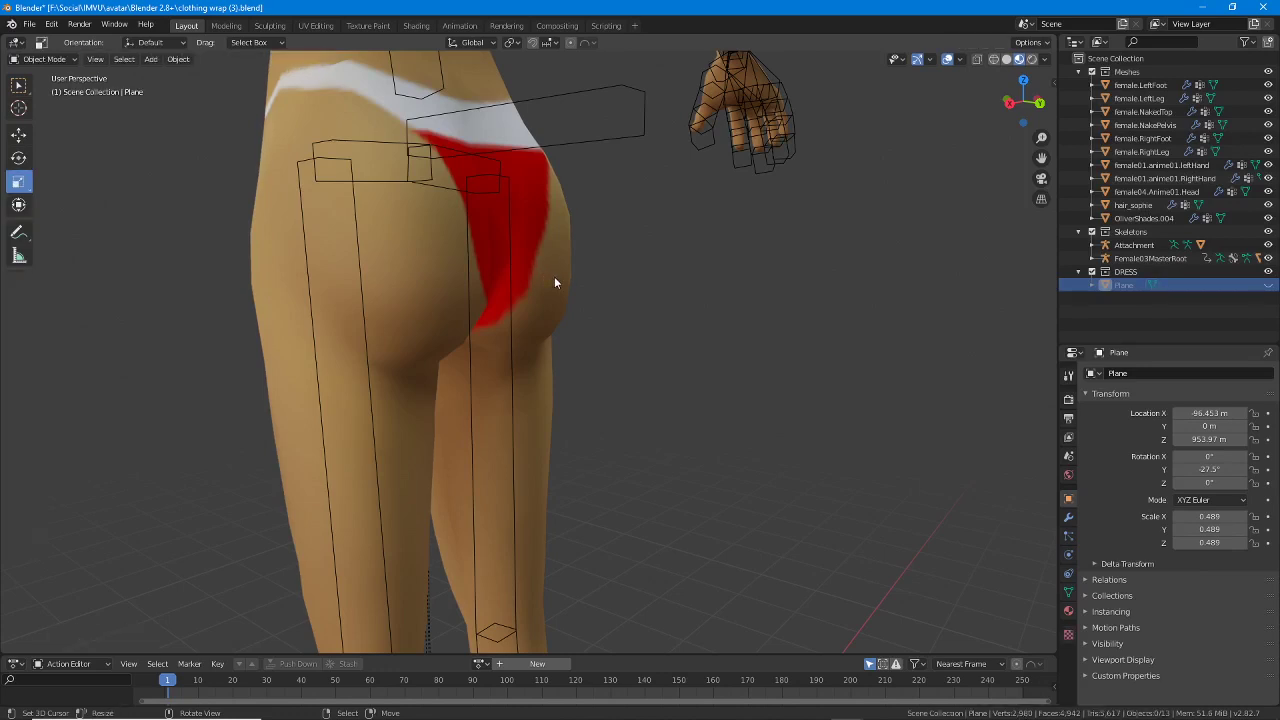
pyautogui.click(554, 276)
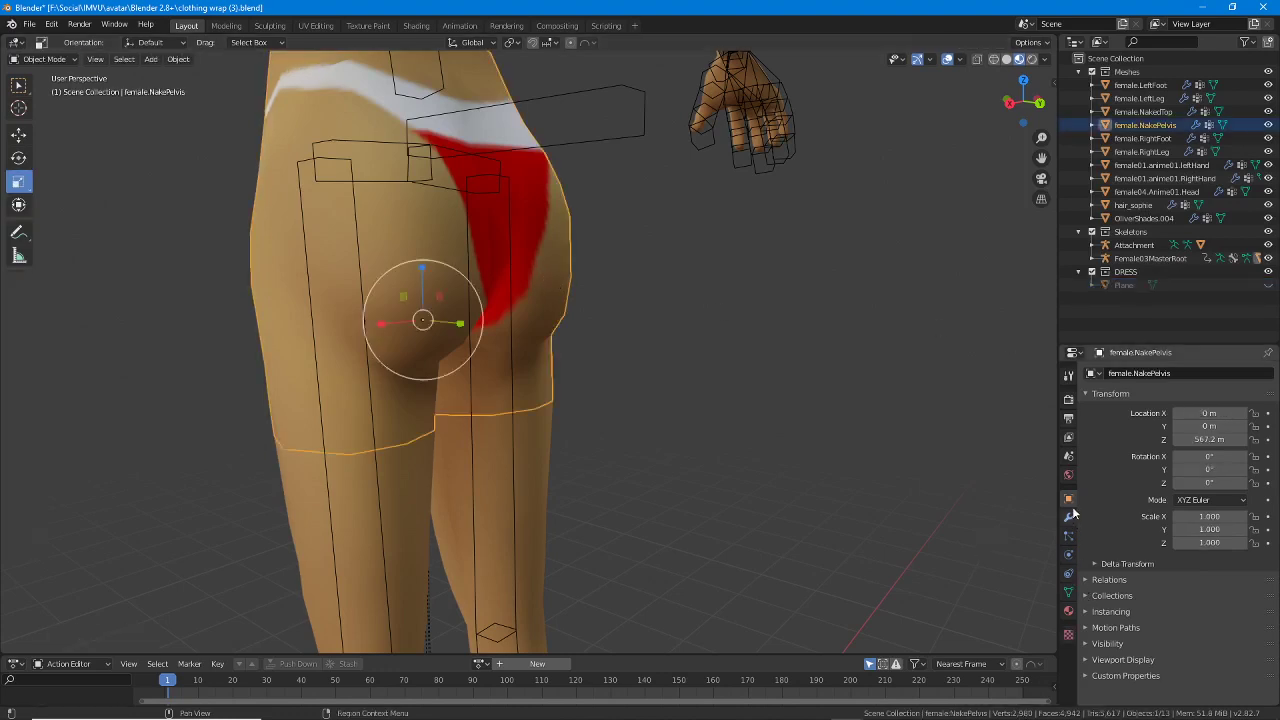
pyautogui.click(1084, 660)
pyautogui.scroll(-3, 1140, 662)
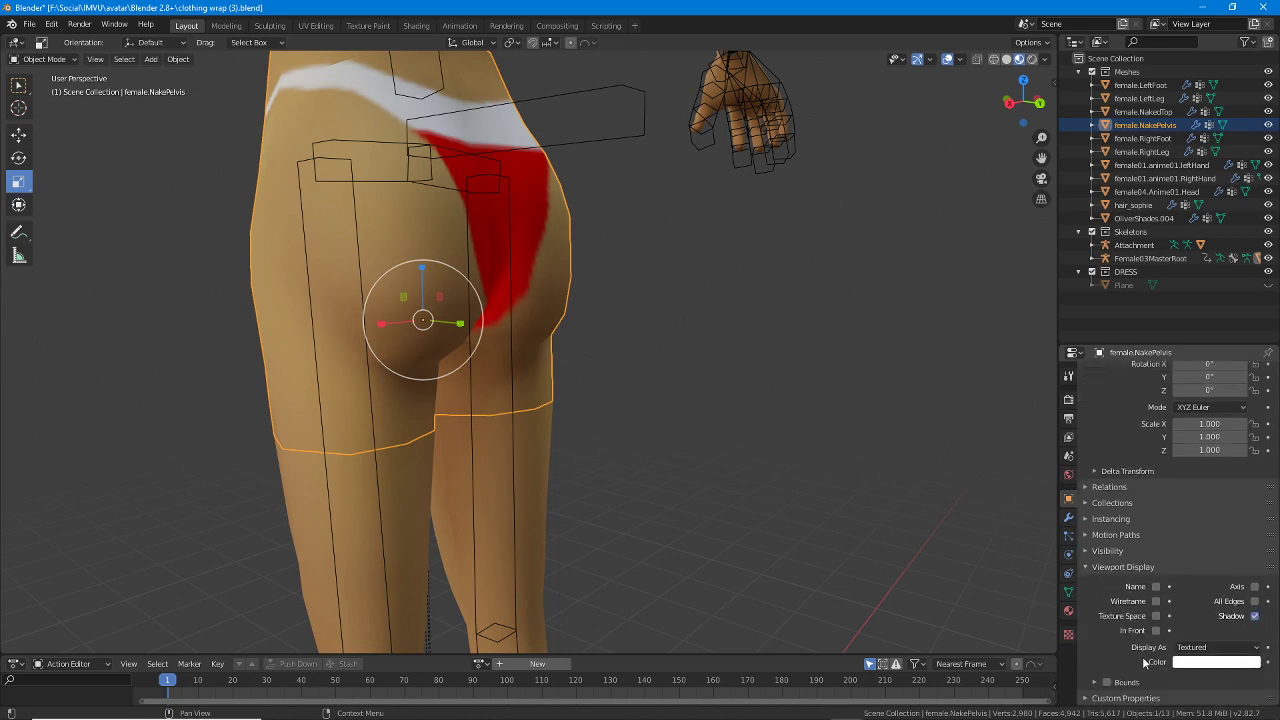
pyautogui.click(1156, 601)
# Switch the viewport to Solid shading and deselect everything to examine the pelvis topology from behind.
pyautogui.moveTo(843, 510); pyautogui.dragTo(448, 380, button='middle')
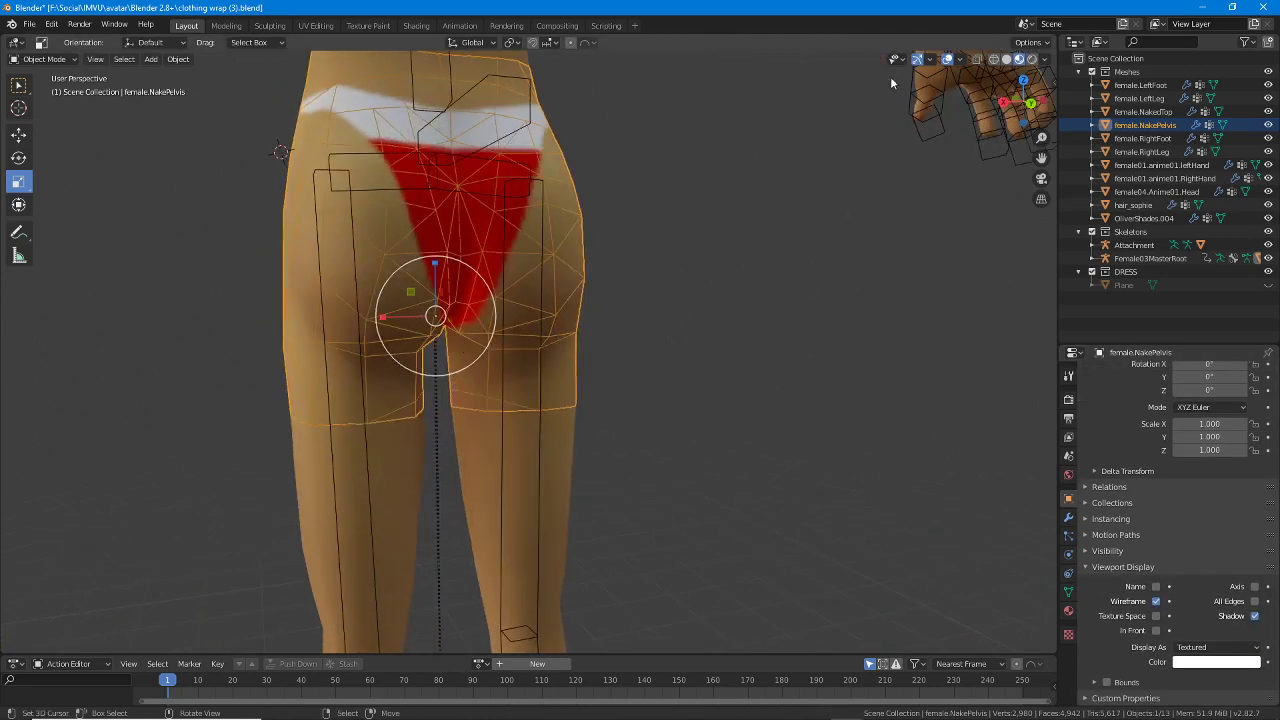
pyautogui.click(1005, 60)
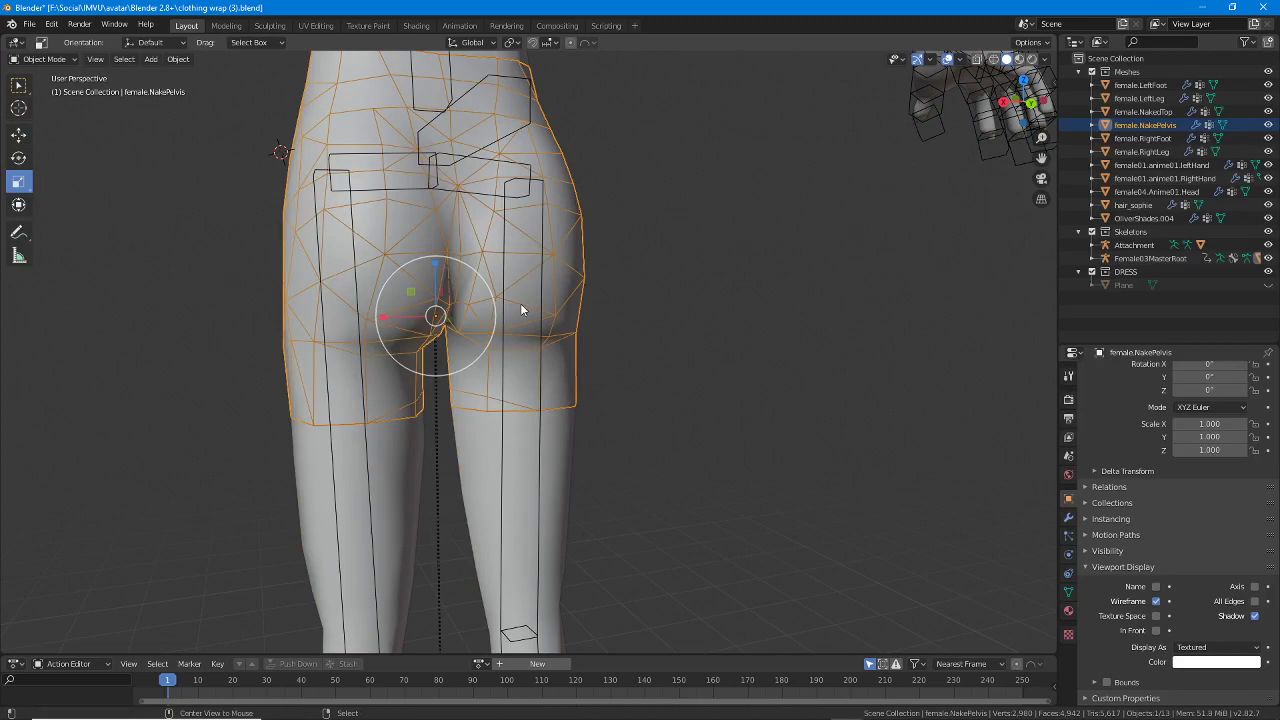
pyautogui.hotkey('alt', 'a')
pyautogui.moveTo(523, 390); pyautogui.dragTo(474, 342, button='middle')
pyautogui.scroll(3, 505, 352)
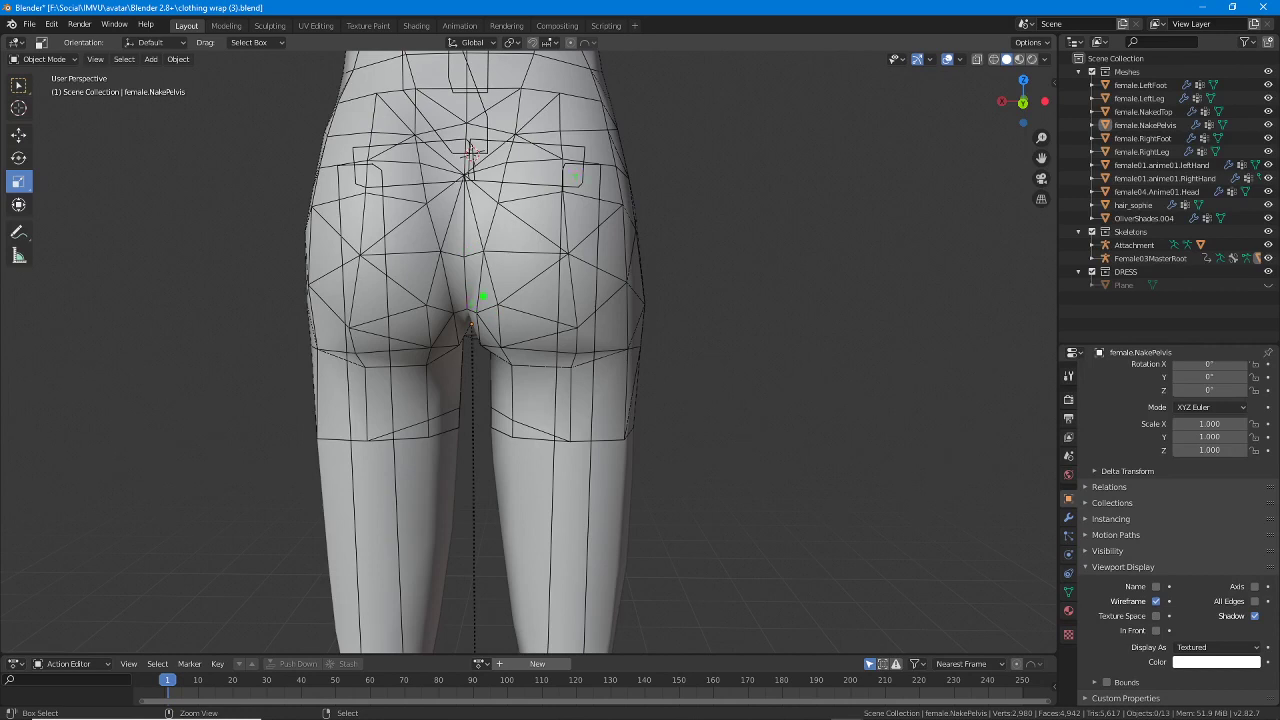
pyautogui.moveTo(480, 241)
pyautogui.mouseDown()
pyautogui.moveTo(580, 314)
pyautogui.moveTo(462, 232)
pyautogui.mouseUp()
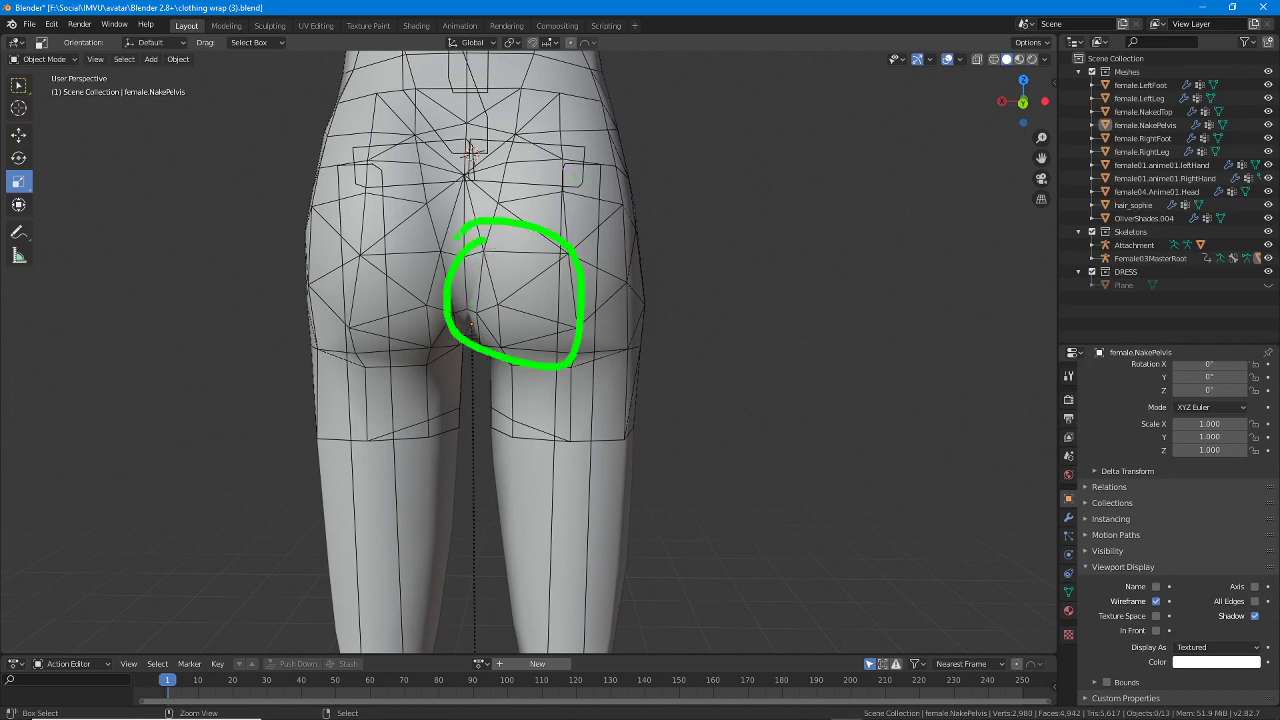
pyautogui.moveTo(366, 231)
pyautogui.mouseDown()
pyautogui.moveTo(326, 268)
pyautogui.moveTo(490, 346)
pyautogui.mouseUp()
pyautogui.moveTo(460, 246); pyautogui.dragTo(324, 230)
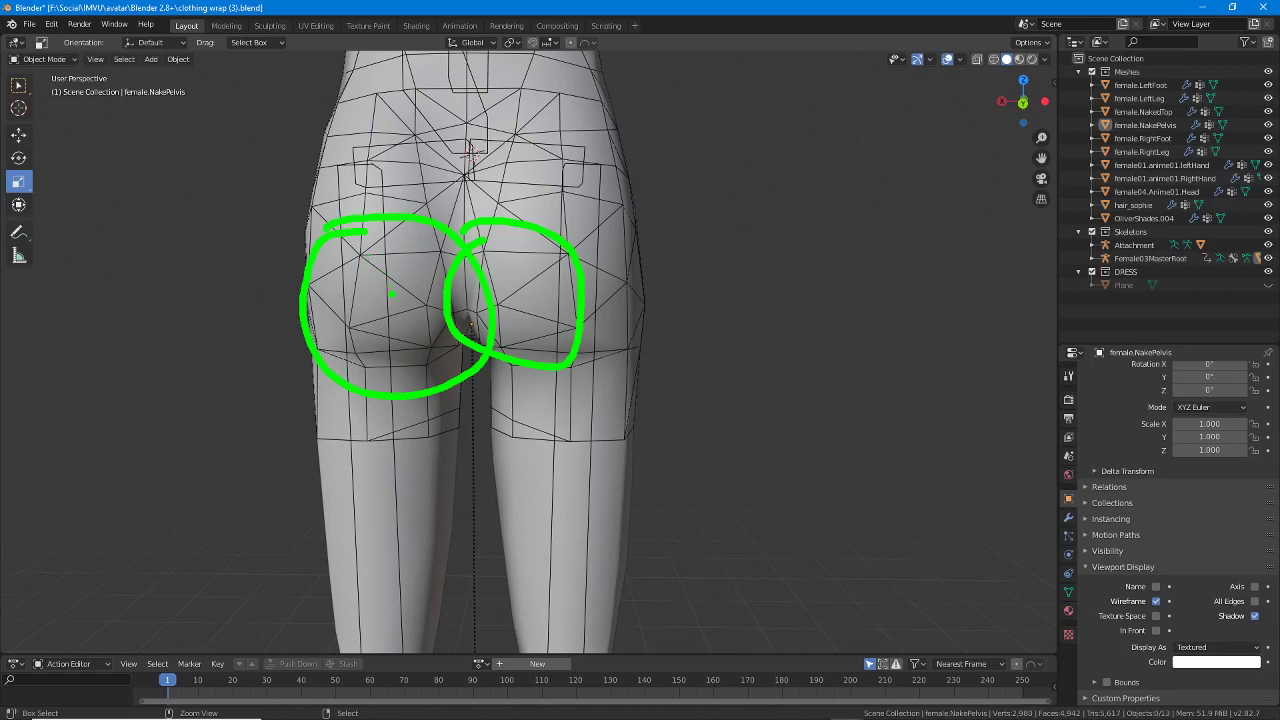
pyautogui.press('Escape')
# Select the female.NakedTop mesh, unhide the dress Plane and return the viewport to Material Preview shading.
pyautogui.moveTo(711, 457)
pyautogui.mouseDown(button='middle')
pyautogui.moveTo(562, 455)
pyautogui.moveTo(656, 191)
pyautogui.moveTo(548, 322)
pyautogui.mouseUp(button='middle')
pyautogui.click(457, 177)
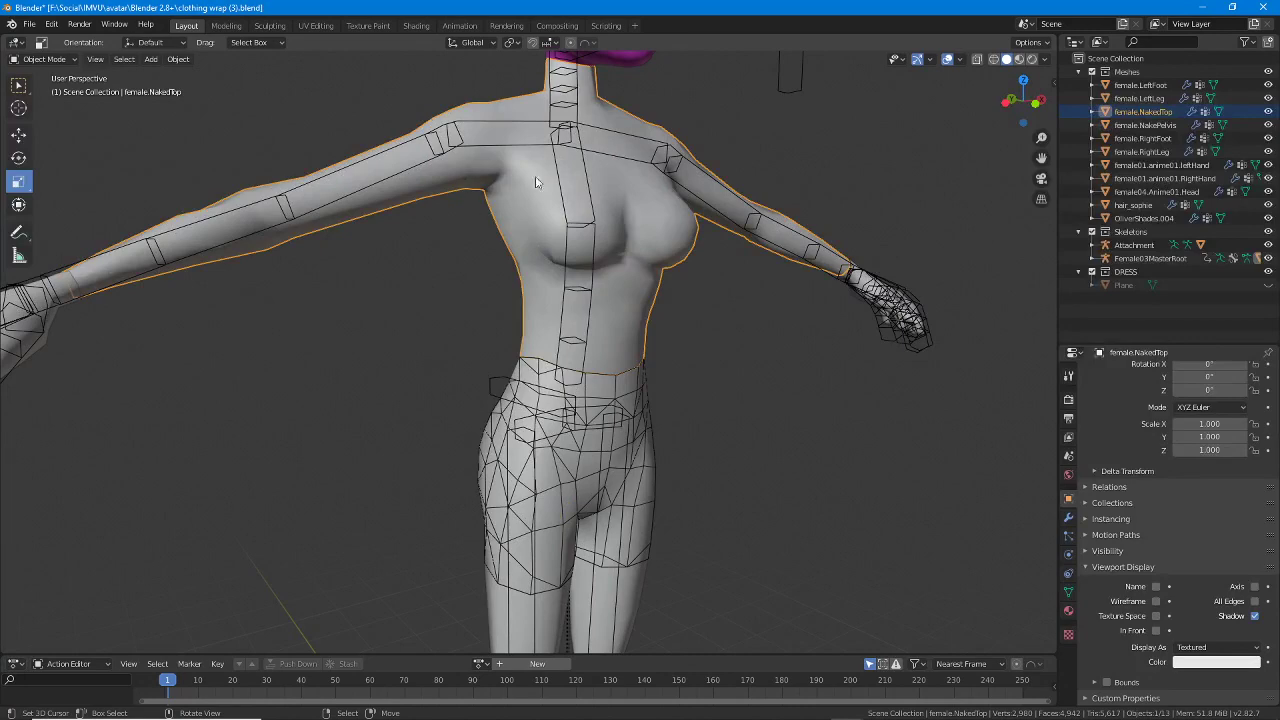
pyautogui.click(1268, 285)
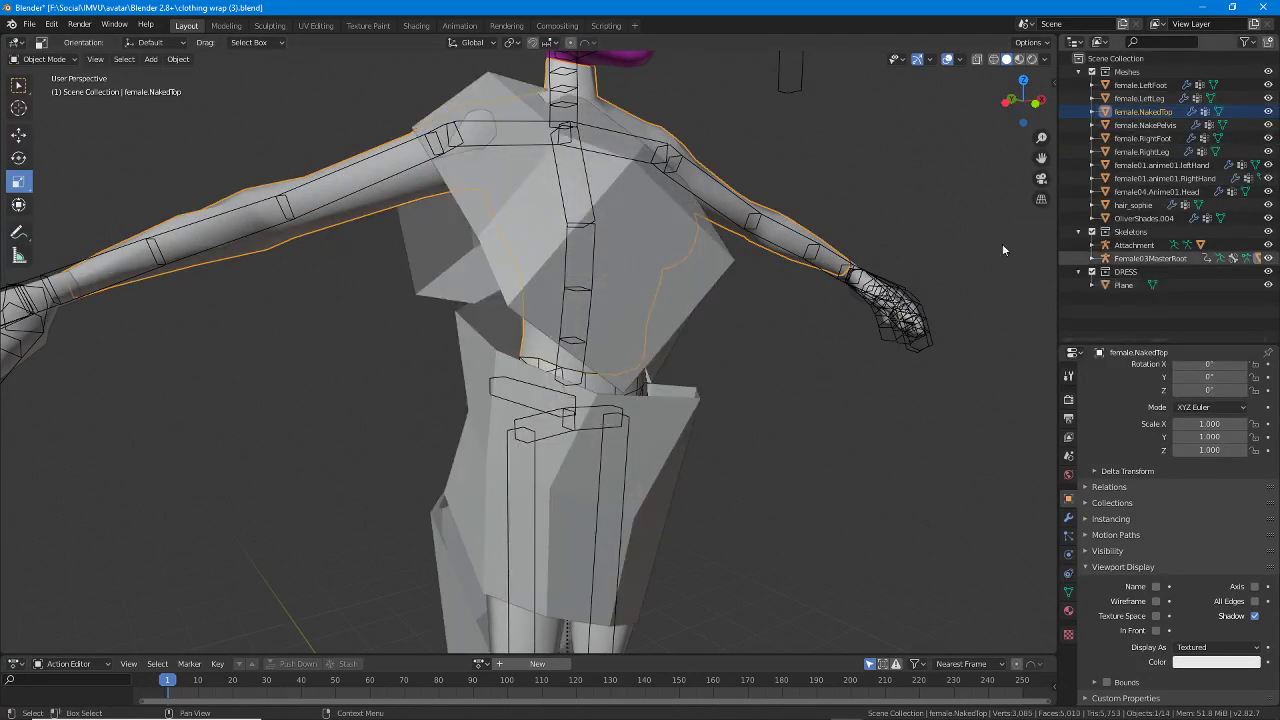
pyautogui.moveTo(1002, 243)
pyautogui.mouseDown(button='middle')
pyautogui.moveTo(700, 200)
pyautogui.moveTo(511, 216)
pyautogui.moveTo(520, 200)
pyautogui.moveTo(461, 200)
pyautogui.mouseUp(button='middle')
pyautogui.click(1019, 59)
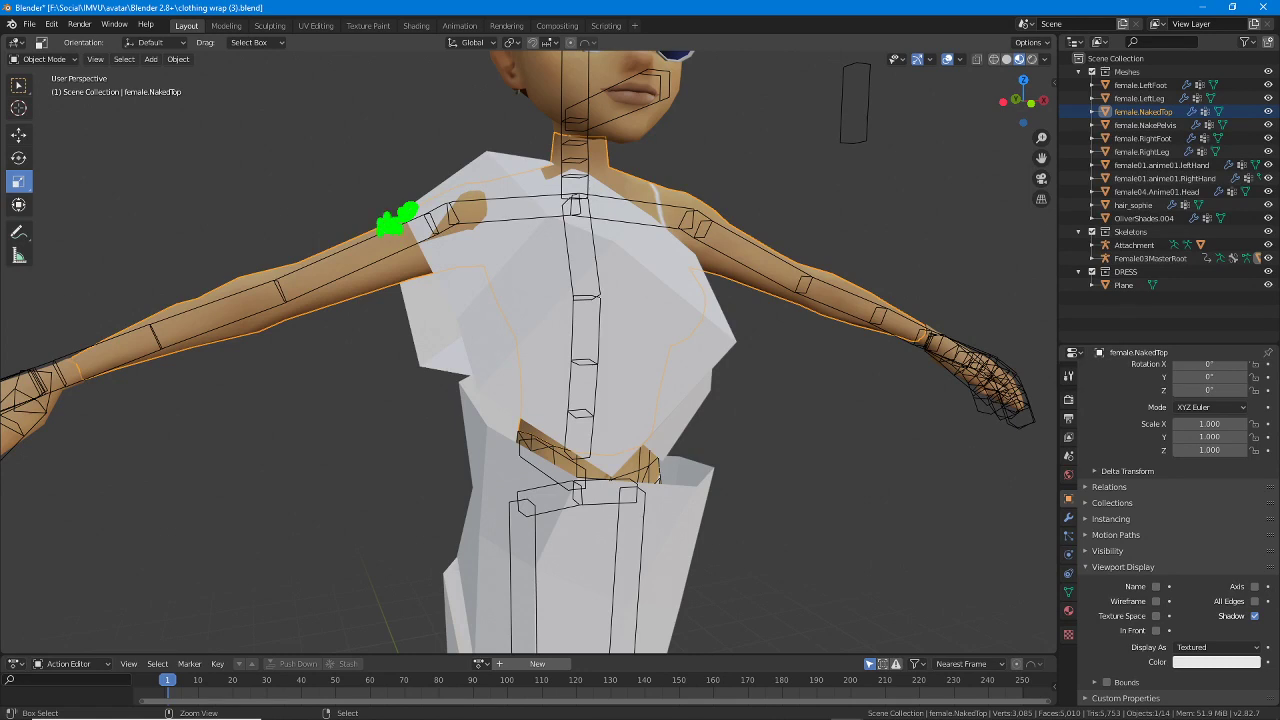
pyautogui.moveTo(435, 227); pyautogui.dragTo(428, 500)
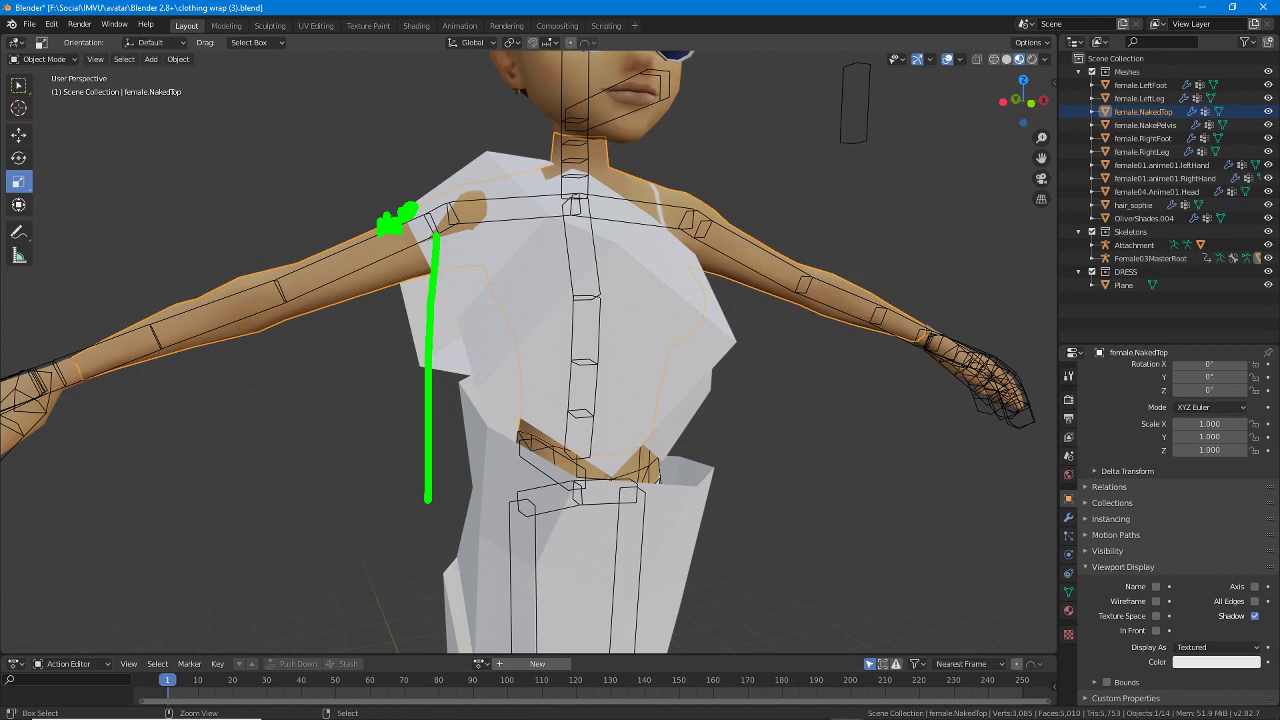
pyautogui.moveTo(397, 299); pyautogui.dragTo(392, 314)
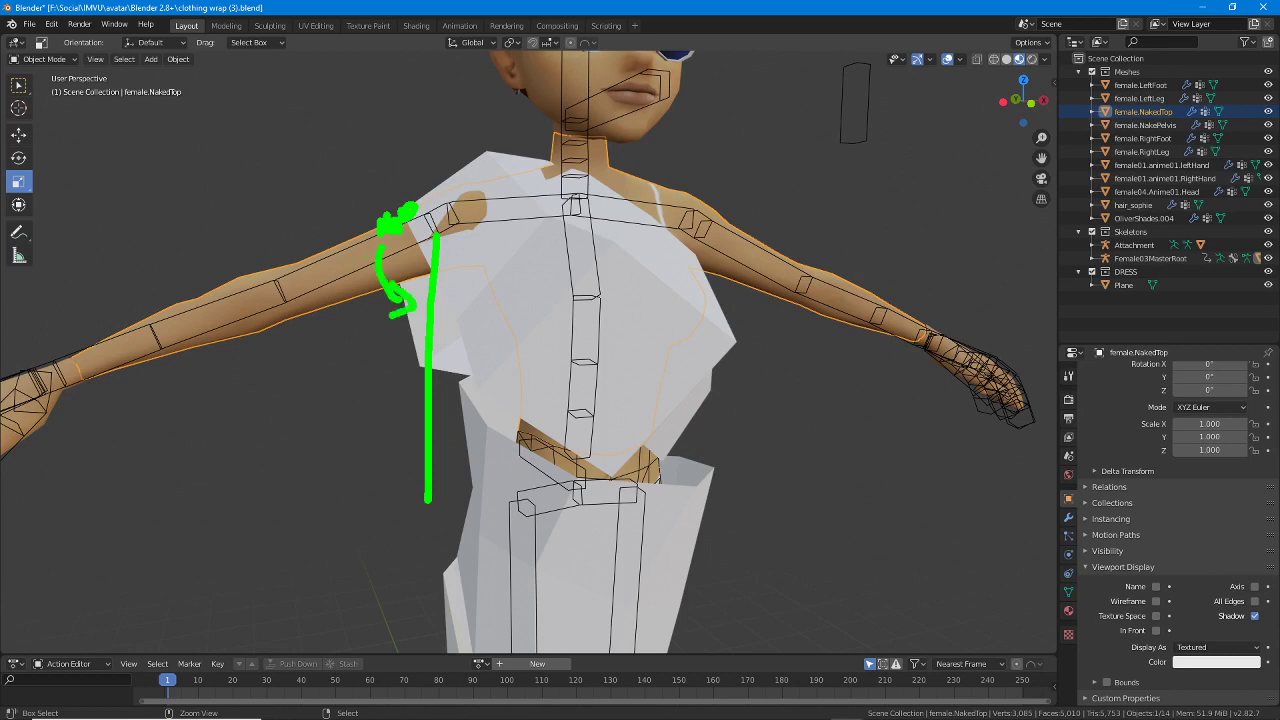
pyautogui.press('Escape')
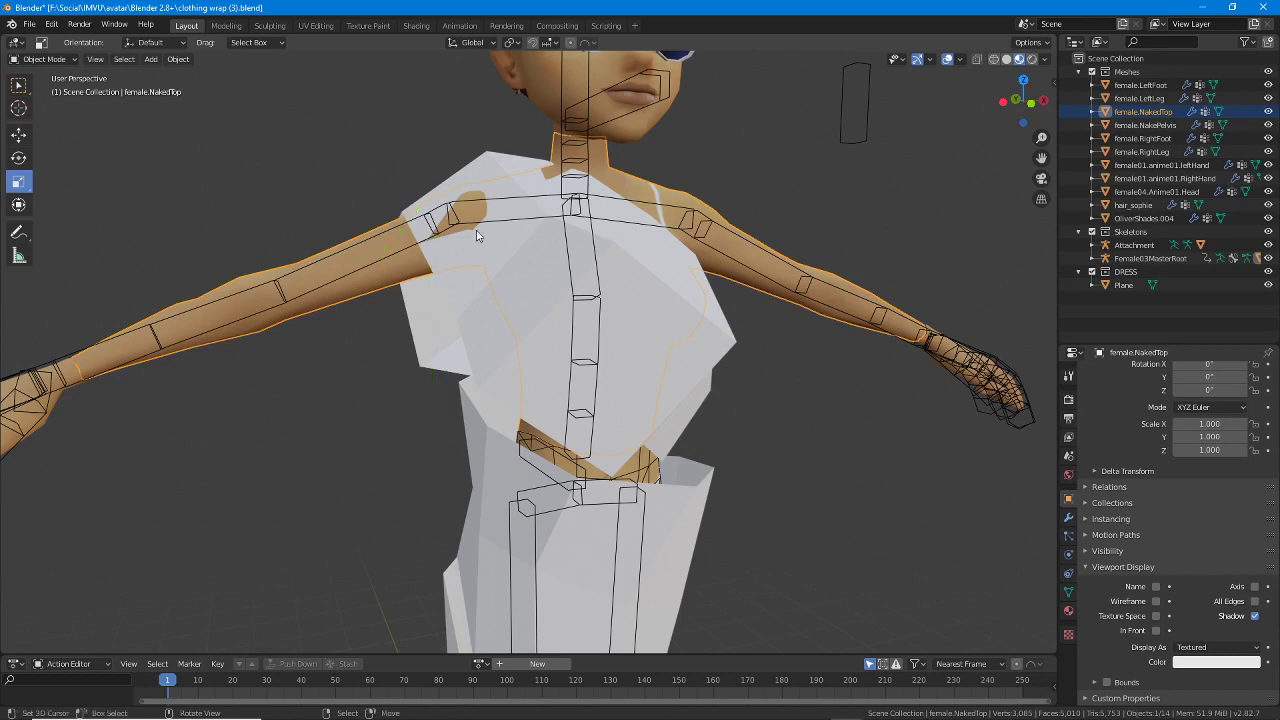
# Hide the dress Plane again to inspect the back of the pelvis mesh.
pyautogui.scroll(-2, 477, 236)
pyautogui.keyDown('shift'); pyautogui.moveTo(450, 399); pyautogui.dragTo(422, 306, button='middle'); pyautogui.keyUp('shift')
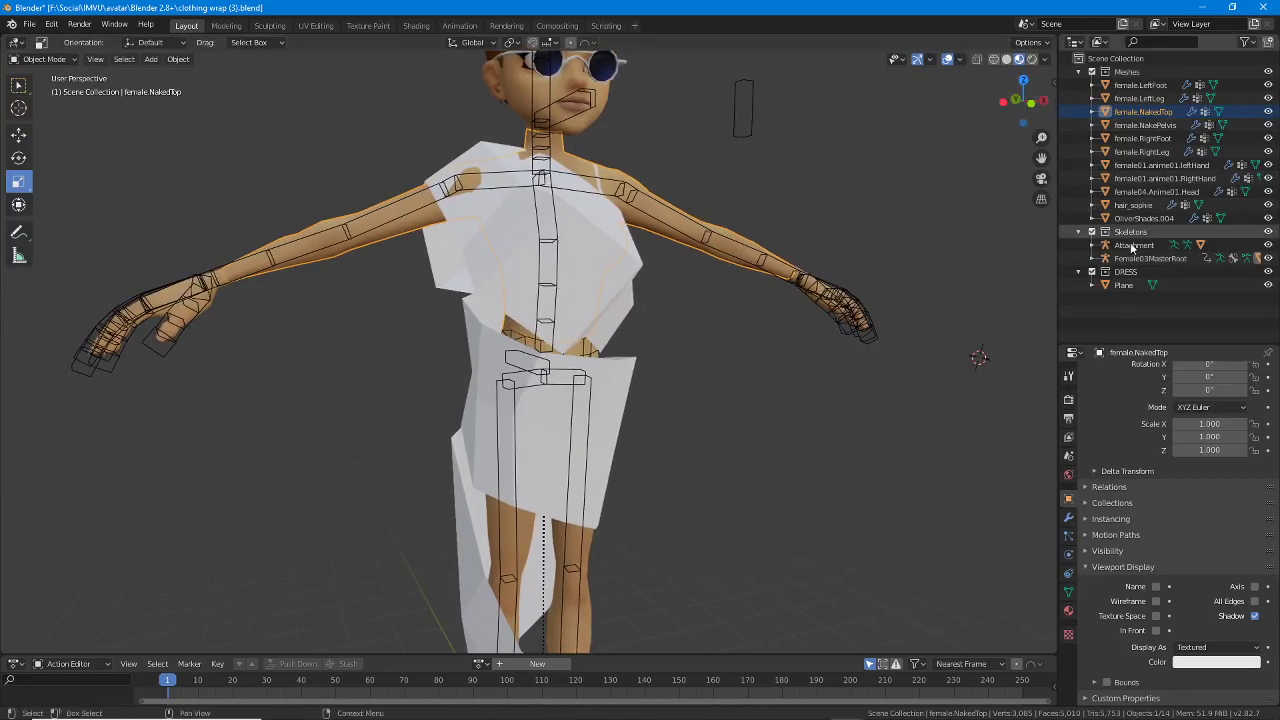
pyautogui.click(1268, 285)
pyautogui.moveTo(470, 353); pyautogui.dragTo(534, 211, button='middle')
pyautogui.scroll(3, 497, 268)
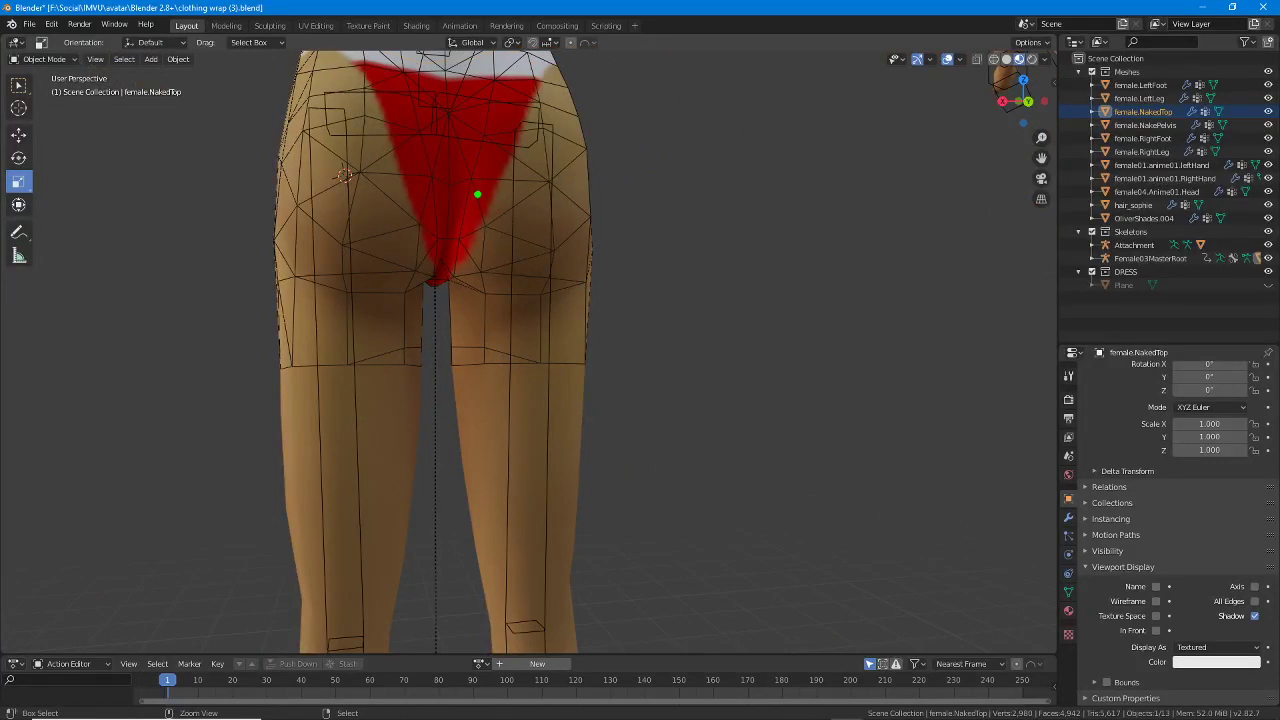
pyautogui.moveTo(468, 171)
pyautogui.mouseDown()
pyautogui.moveTo(458, 265)
pyautogui.moveTo(562, 276)
pyautogui.moveTo(440, 168)
pyautogui.mouseUp()
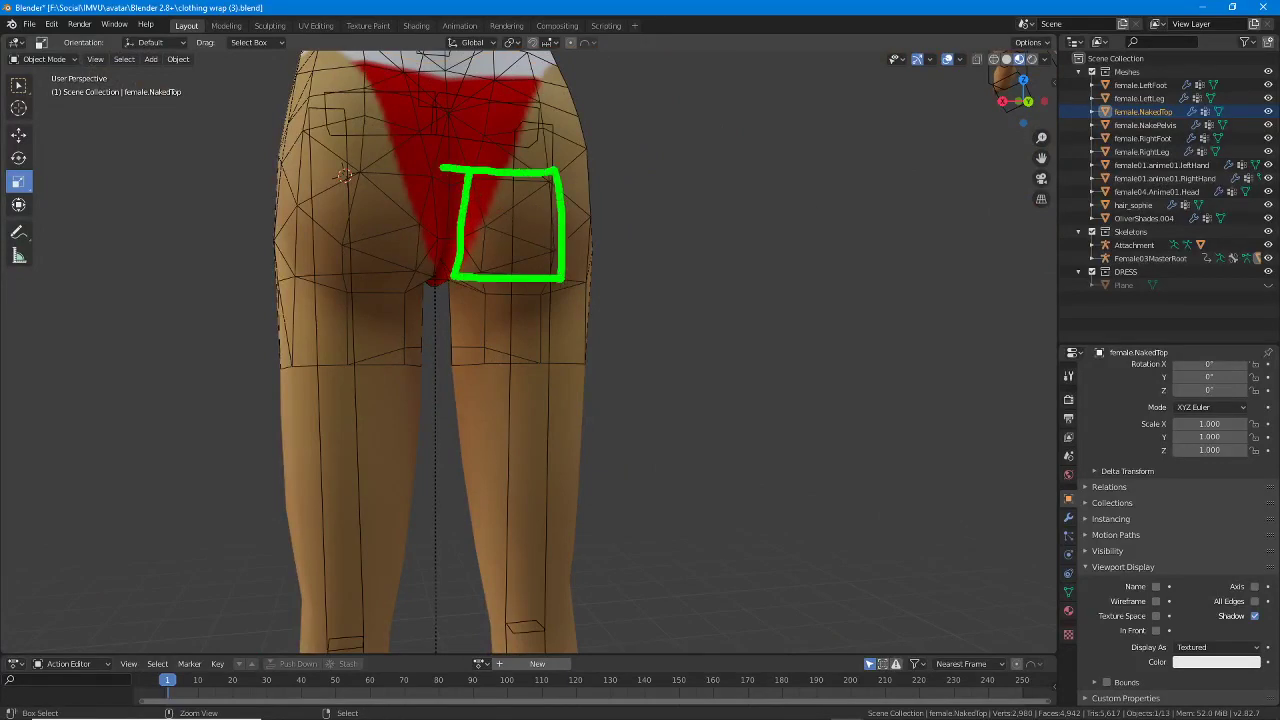
pyautogui.moveTo(344, 176)
pyautogui.mouseDown()
pyautogui.moveTo(338, 192)
pyautogui.moveTo(432, 281)
pyautogui.moveTo(458, 174)
pyautogui.mouseUp()
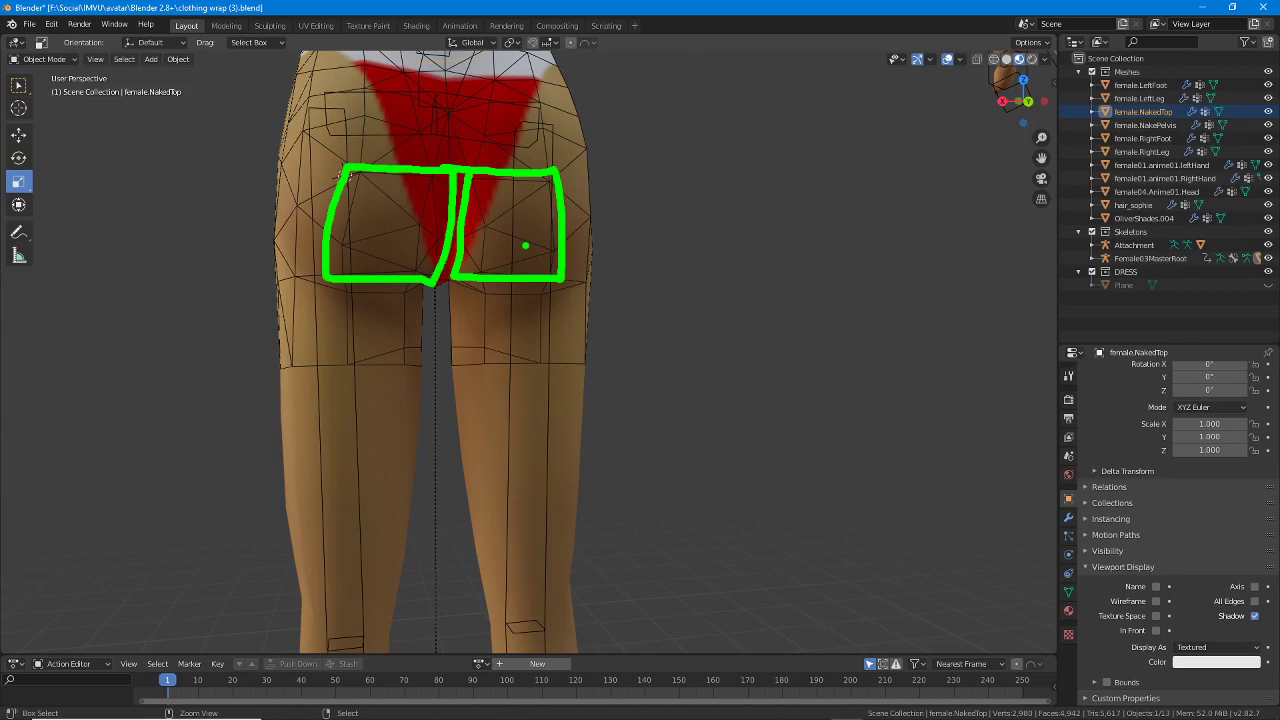
# Select the female.NakePelvis mesh and examine its wireframe profile from the side.
pyautogui.moveTo(590, 260)
pyautogui.mouseDown(button='middle')
pyautogui.moveTo(483, 266)
pyautogui.moveTo(432, 235)
pyautogui.moveTo(512, 279)
pyautogui.moveTo(605, 270)
pyautogui.mouseUp(button='middle')
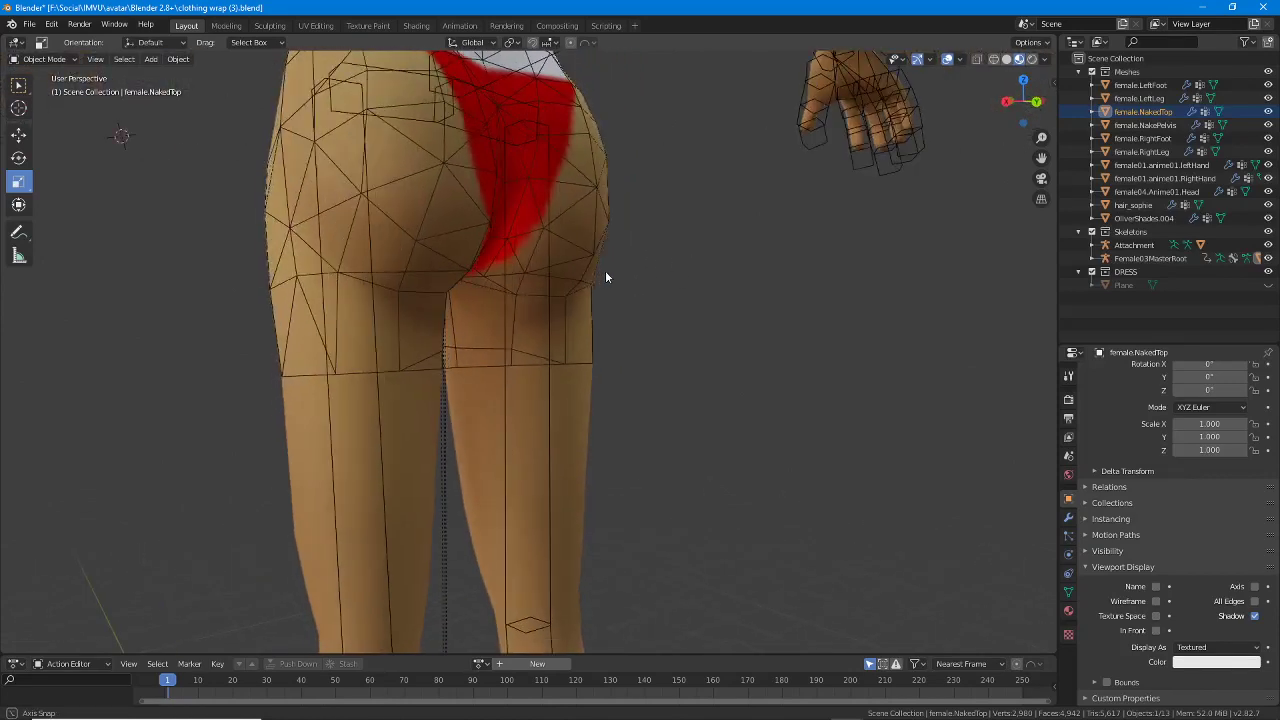
pyautogui.scroll(2, 600, 250)
pyautogui.moveTo(595, 227); pyautogui.dragTo(389, 213, button='middle')
pyautogui.click(622, 200)
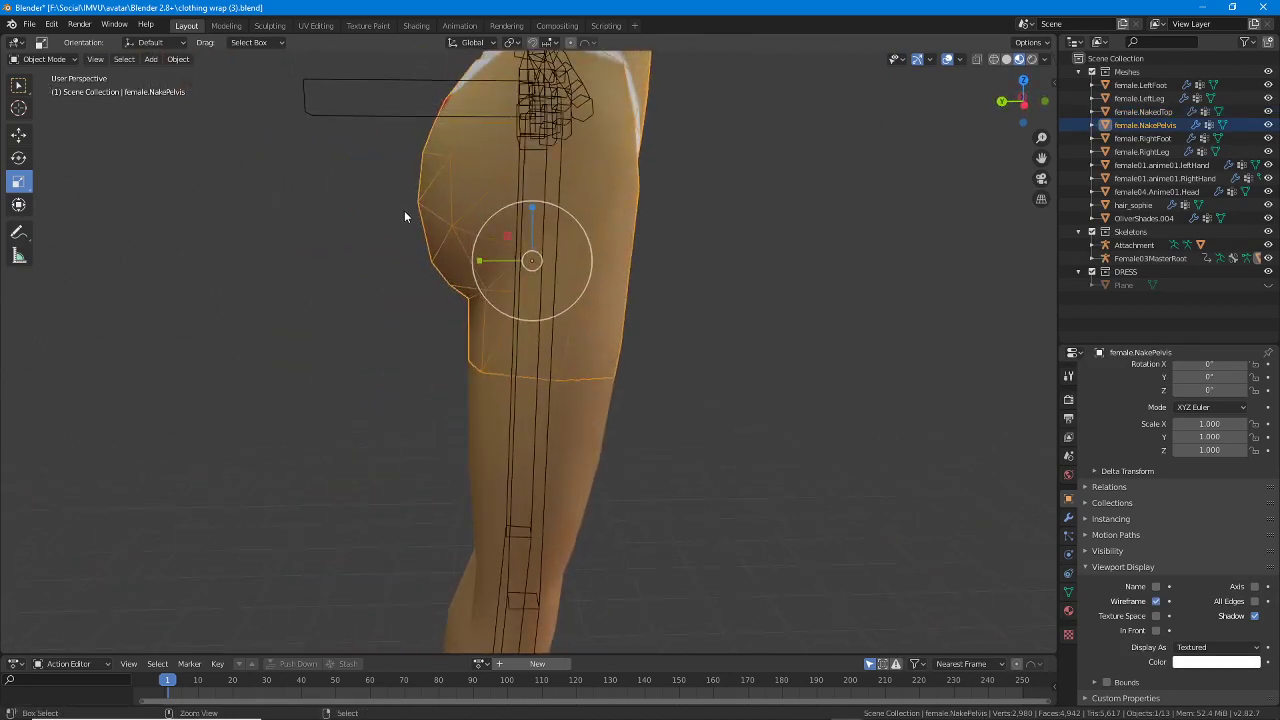
pyautogui.moveTo(402, 253)
pyautogui.mouseDown()
pyautogui.moveTo(435, 162)
pyautogui.moveTo(456, 258)
pyautogui.moveTo(510, 259)
pyautogui.mouseUp()
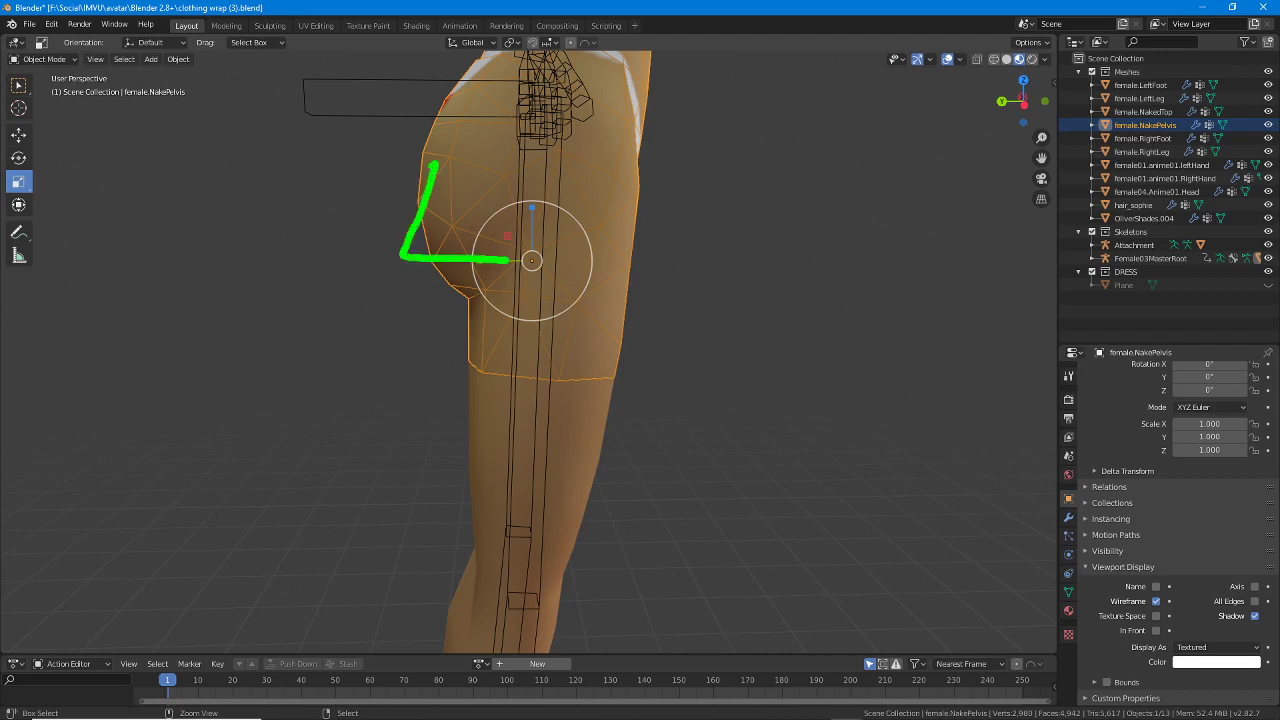
pyautogui.moveTo(430, 176)
pyautogui.mouseDown()
pyautogui.moveTo(401, 262)
pyautogui.moveTo(516, 262)
pyautogui.mouseUp()
pyautogui.moveTo(396, 204); pyautogui.dragTo(446, 302)
pyautogui.moveTo(388, 182); pyautogui.dragTo(450, 308)
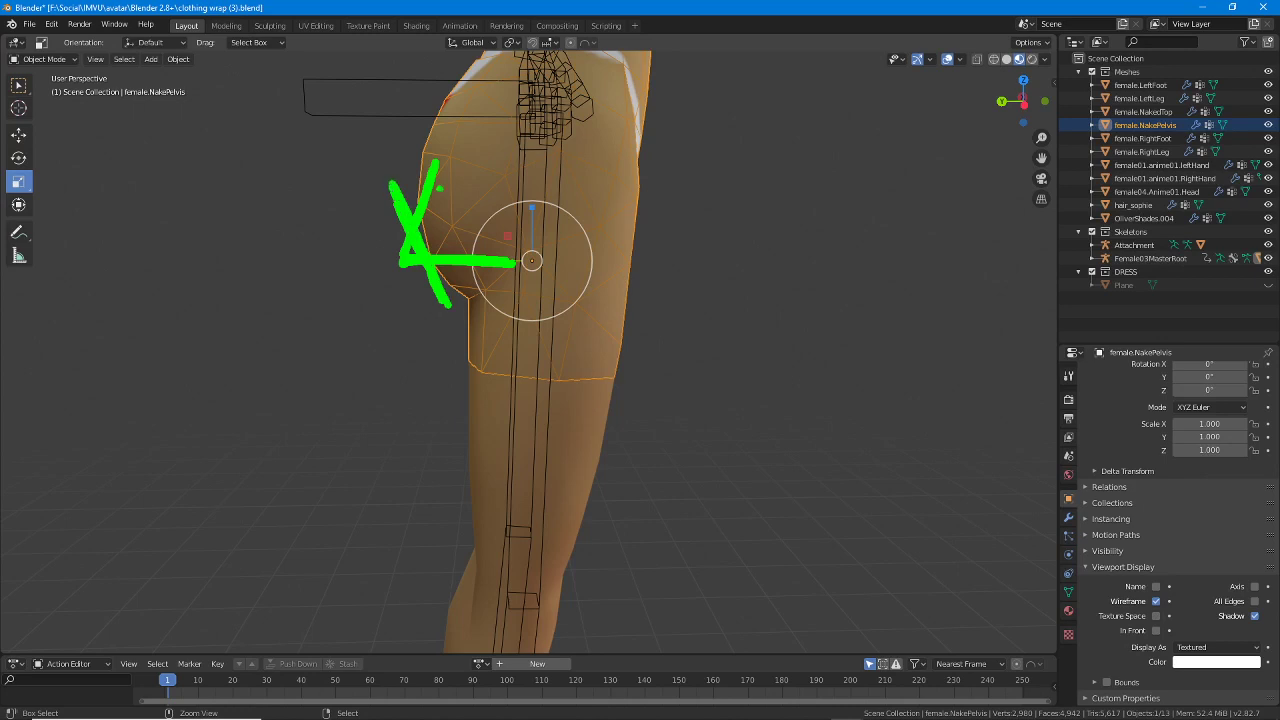
pyautogui.moveTo(420, 160)
pyautogui.mouseDown()
pyautogui.moveTo(385, 278)
pyautogui.moveTo(490, 282)
pyautogui.moveTo(380, 280)
pyautogui.moveTo(425, 146)
pyautogui.mouseUp()
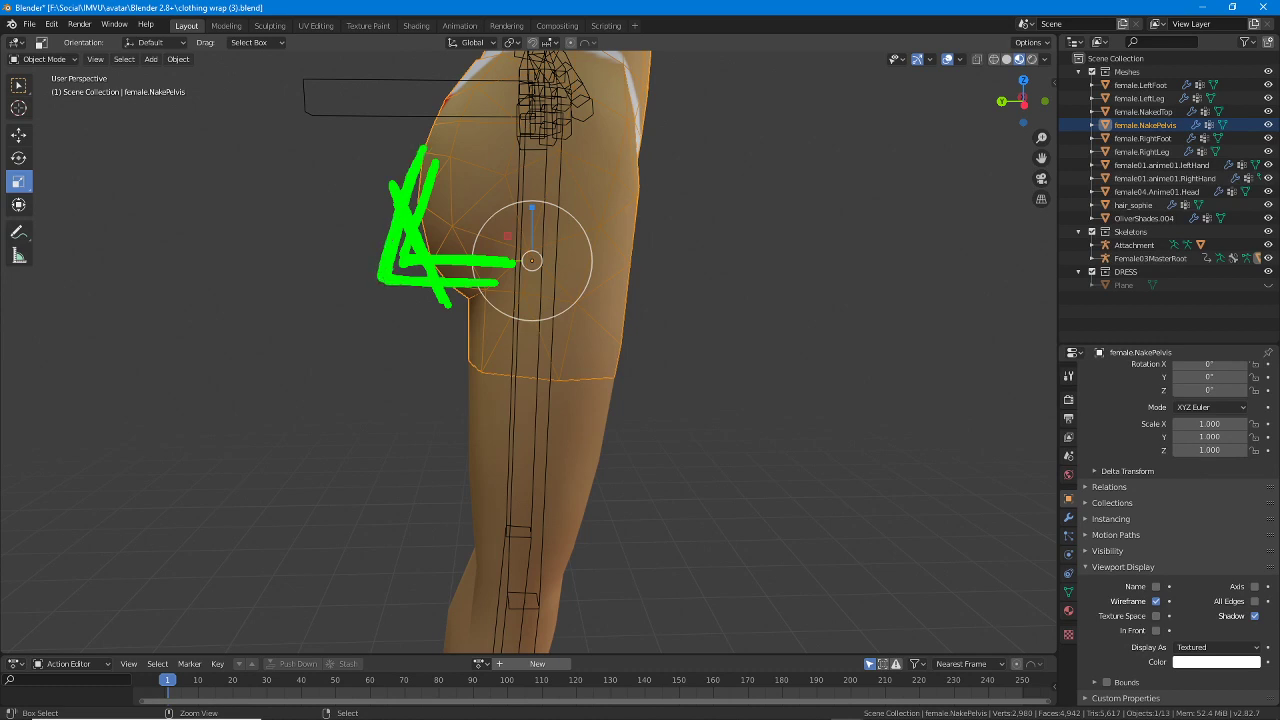
pyautogui.press('Escape')
pyautogui.scroll(-1, 616, 238)
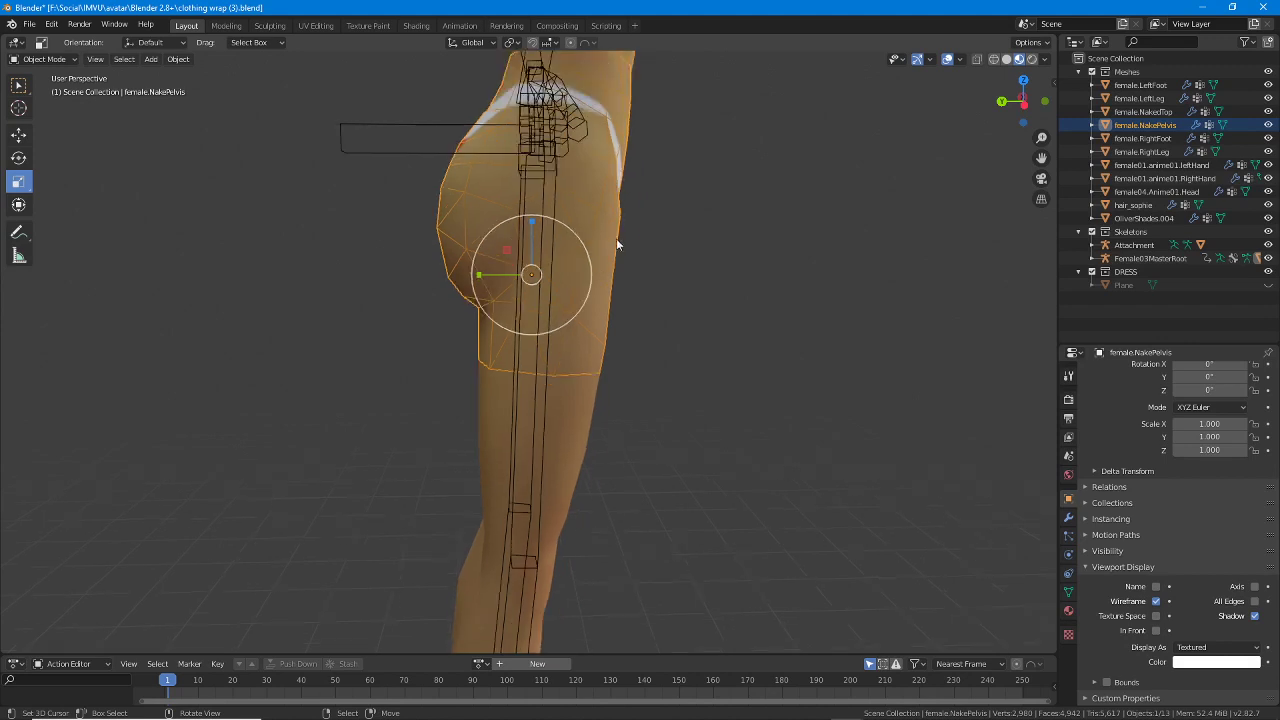
pyautogui.click(481, 664)
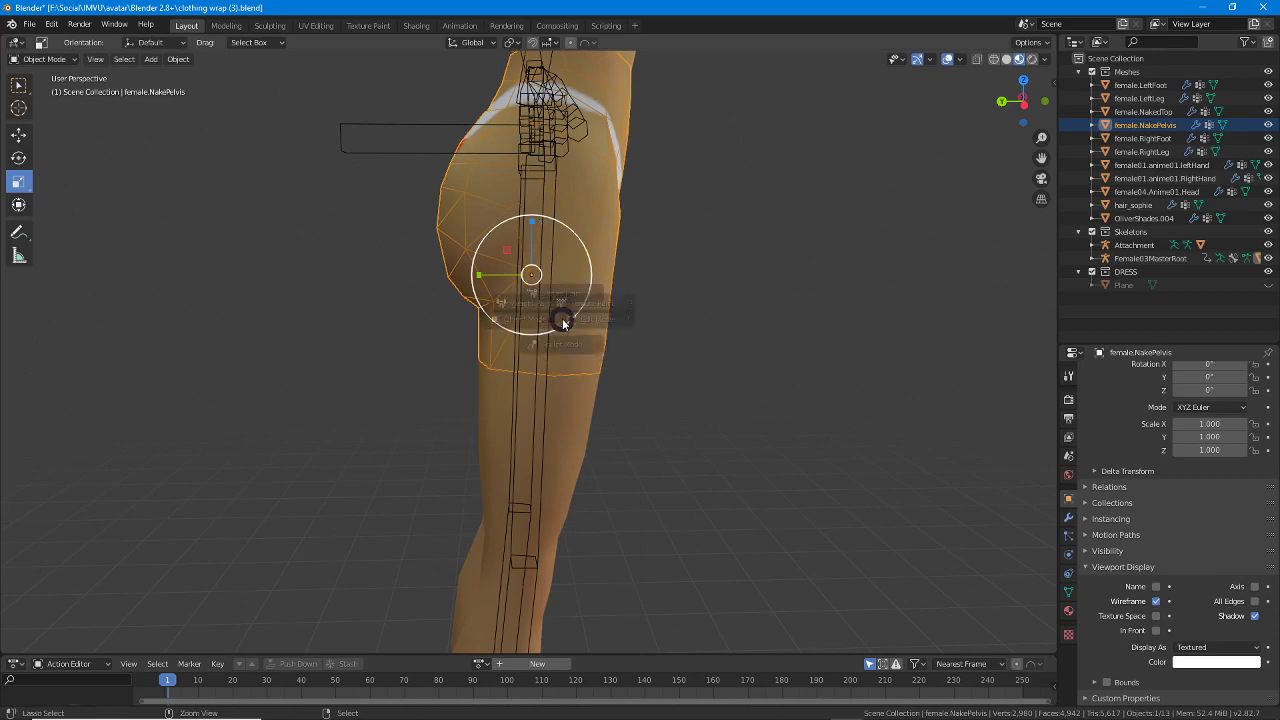
pyautogui.hotkey('ctrl', 'Tab')
pyautogui.press('Escape')
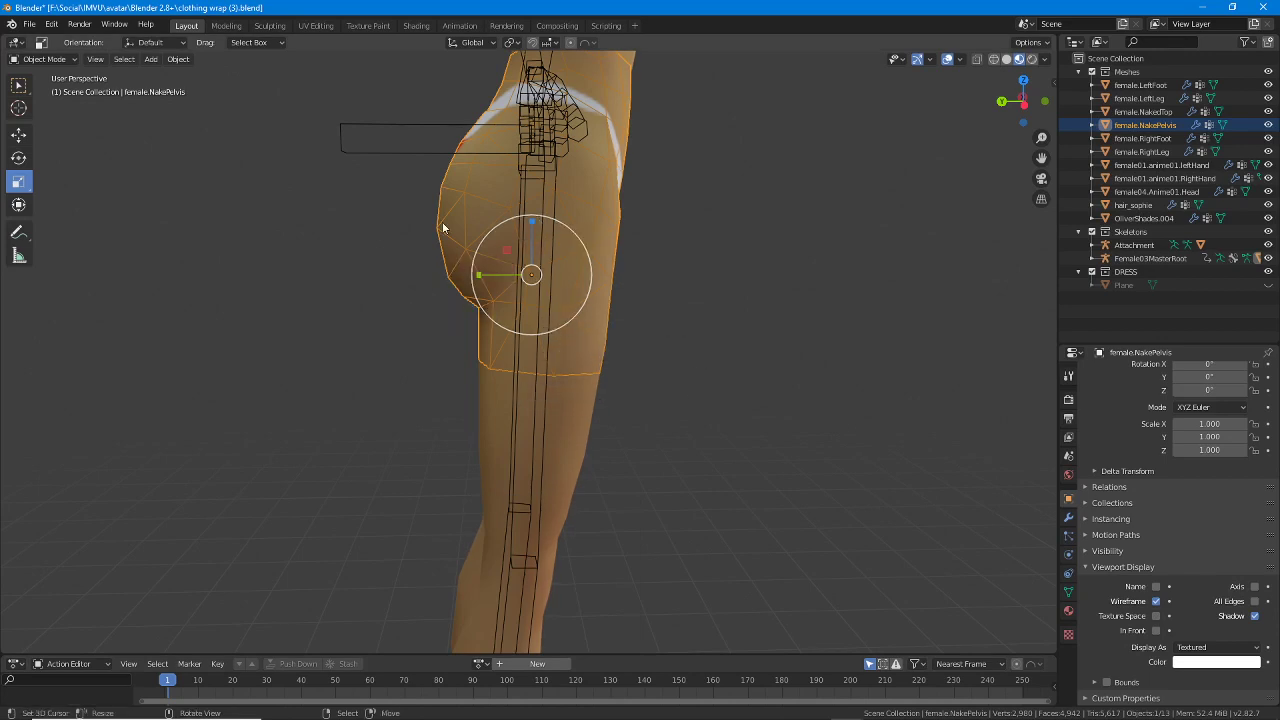
# Select the Female03MasterRoot armature and apply the Sit 3.POSE action to examine how the pelvis mesh deforms when seated.
pyautogui.click(389, 125)
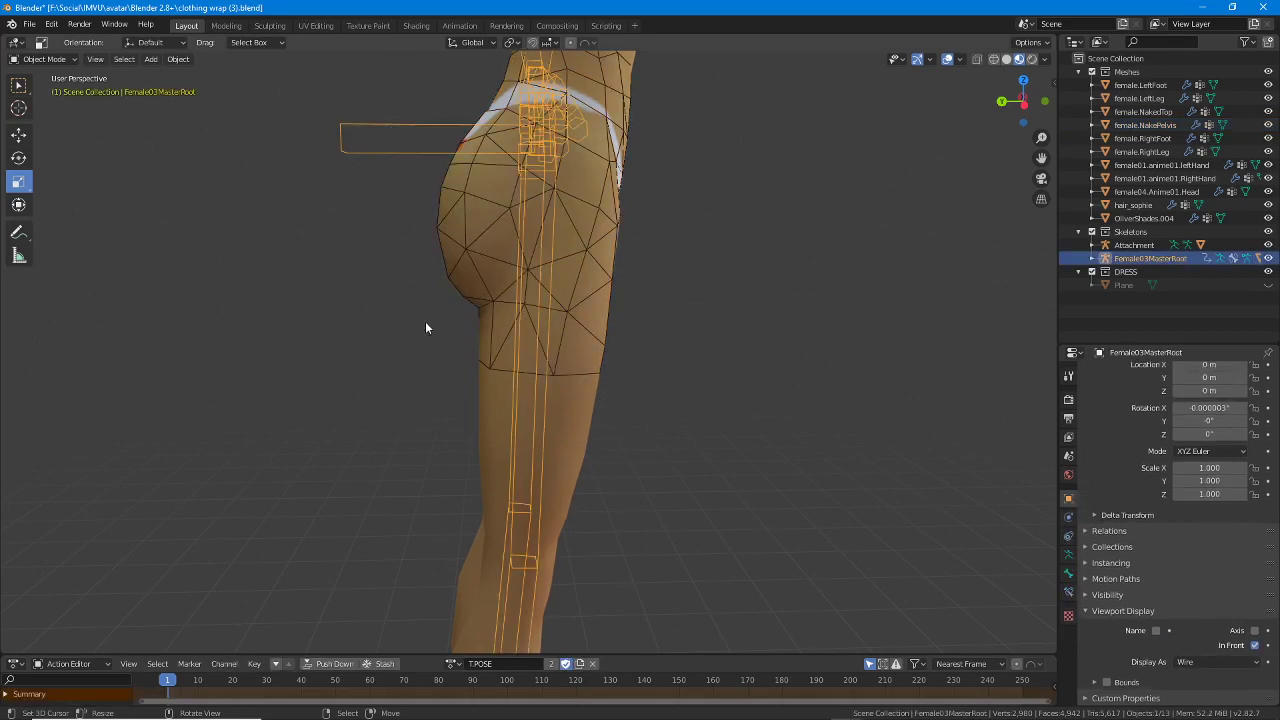
pyautogui.click(453, 663)
pyautogui.click(469, 556)
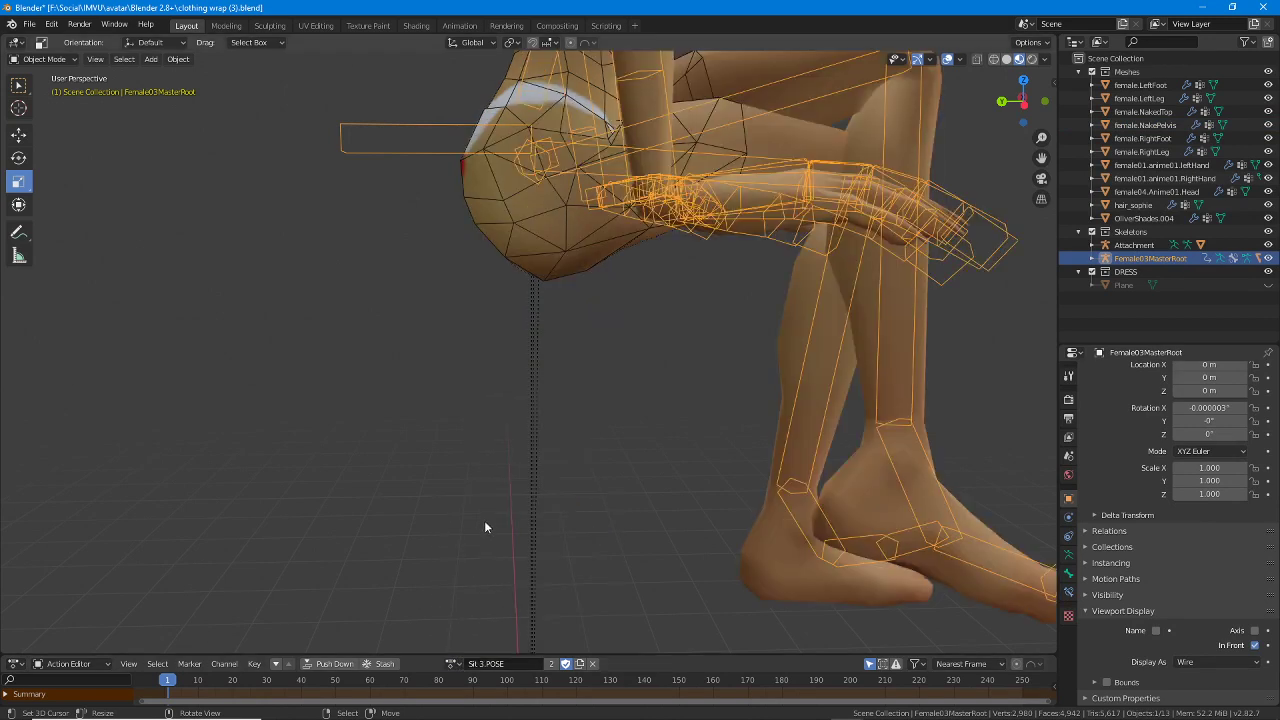
pyautogui.keyDown('shift'); pyautogui.moveTo(588, 294); pyautogui.dragTo(579, 313, button='middle'); pyautogui.keyUp('shift')
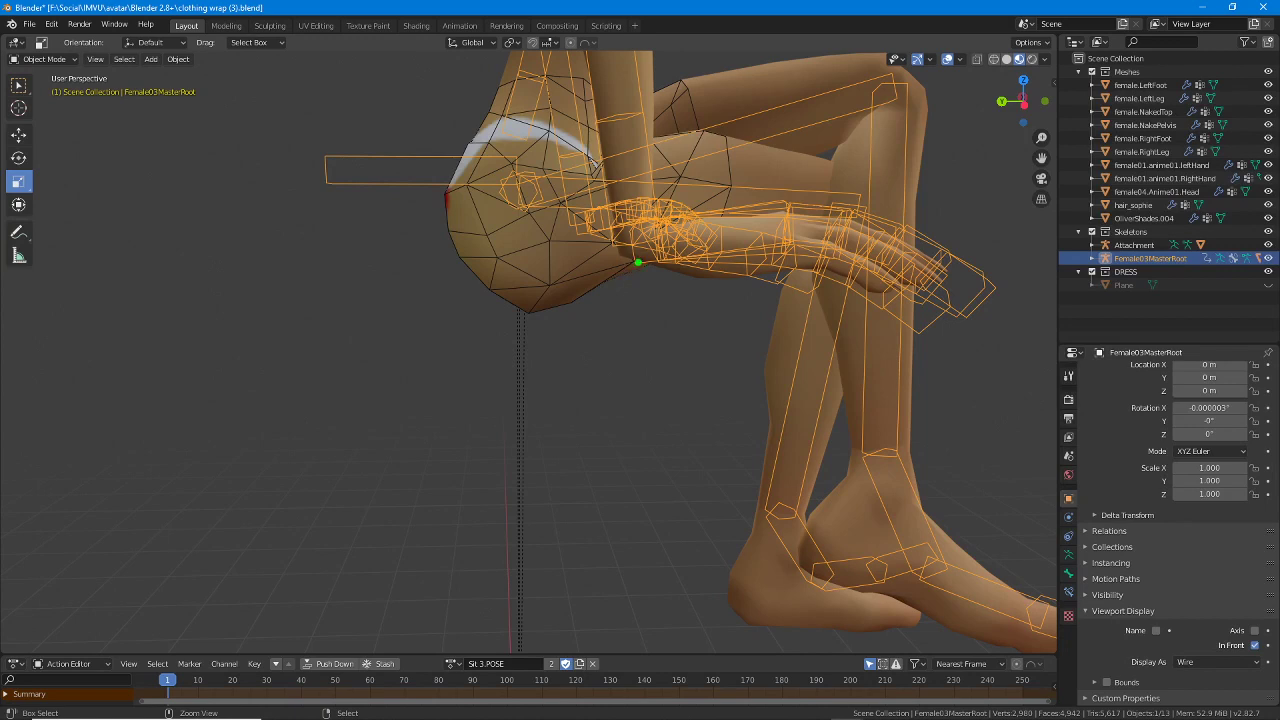
pyautogui.moveTo(640, 260)
pyautogui.mouseDown()
pyautogui.moveTo(572, 318)
pyautogui.moveTo(514, 322)
pyautogui.moveTo(440, 250)
pyautogui.mouseUp()
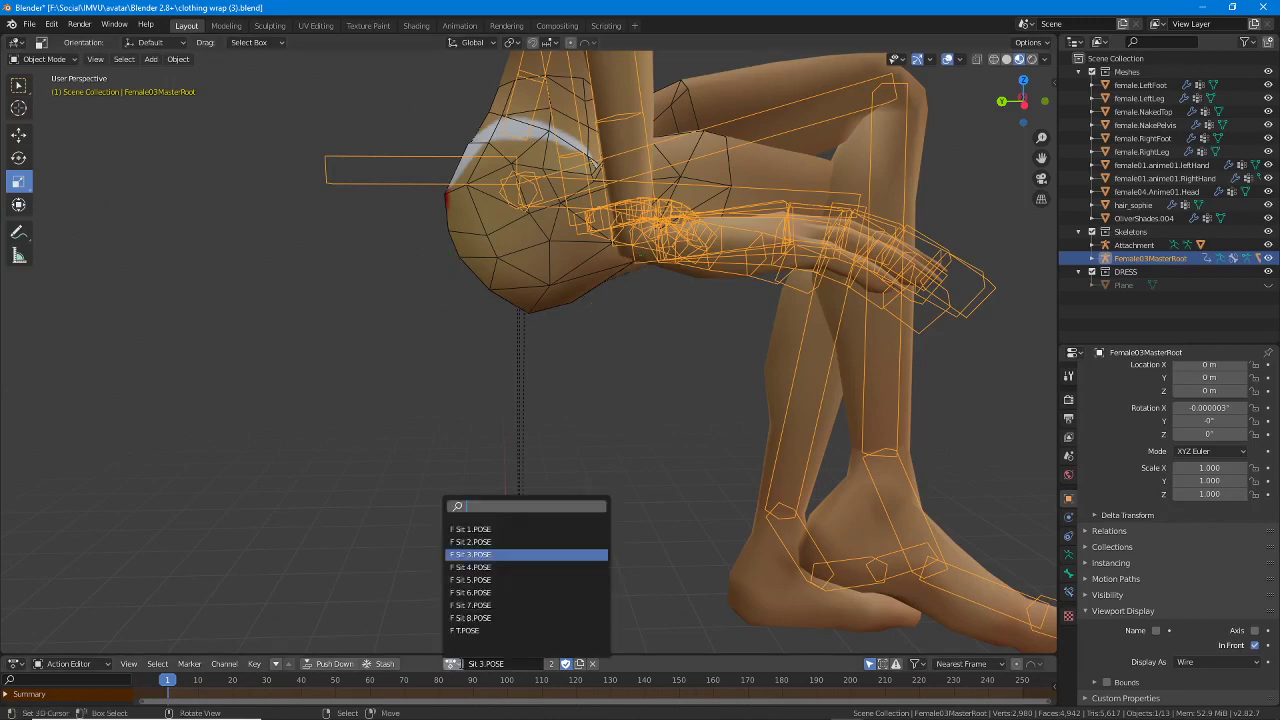
# Switch the armature through the Sit 4, Sit 1, Sit 2 and Sit 8 pose actions to compare the pelvis deformation.
pyautogui.click(455, 663)
pyautogui.click(467, 566)
pyautogui.click(457, 663)
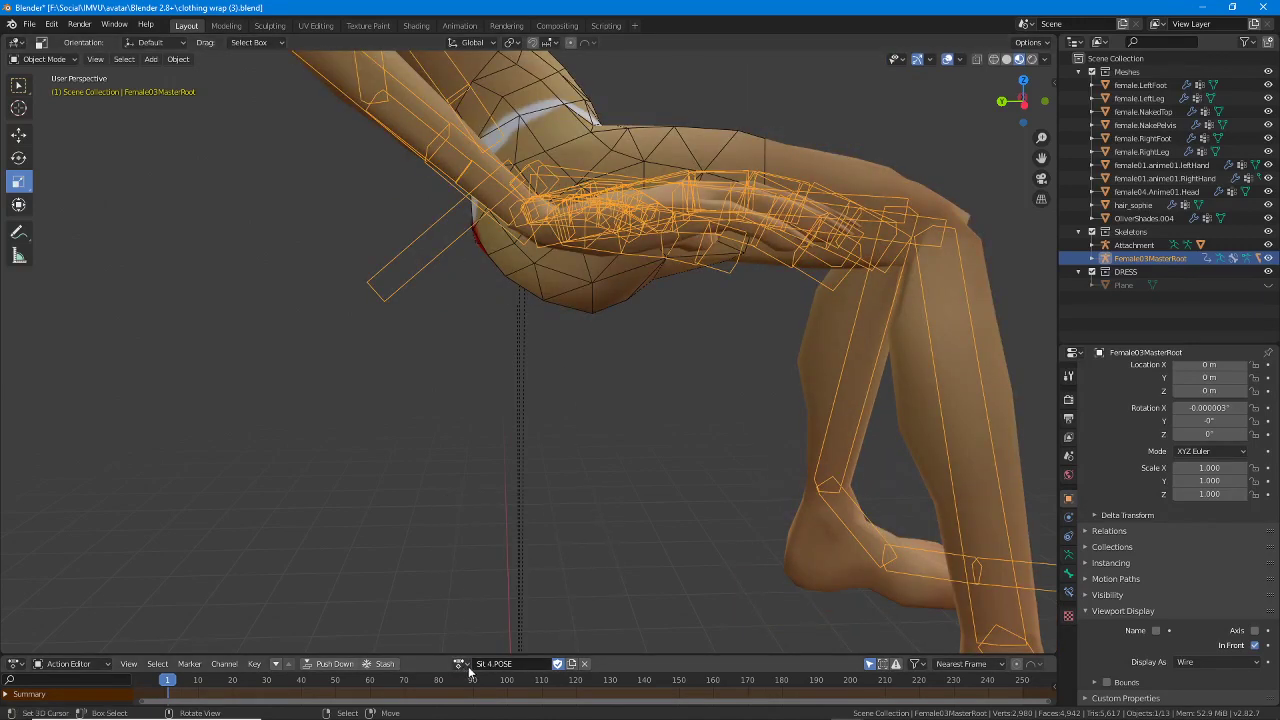
pyautogui.click(482, 529)
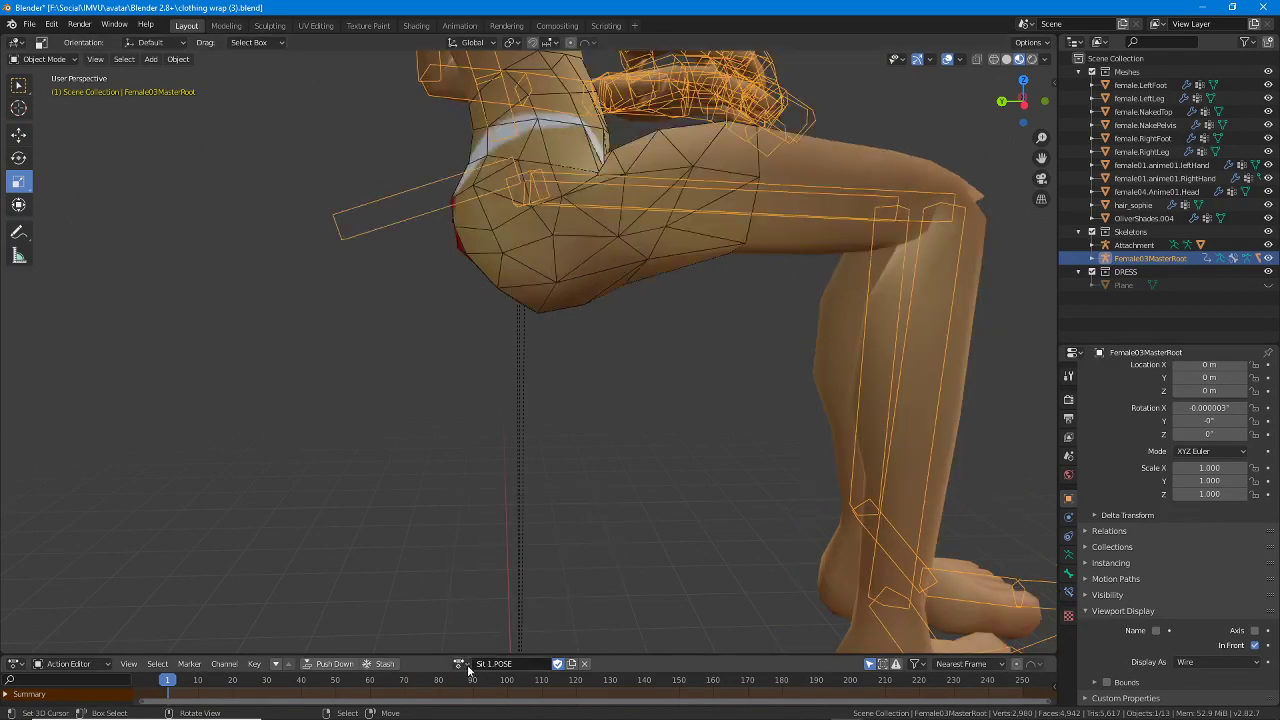
pyautogui.click(460, 663)
pyautogui.click(484, 543)
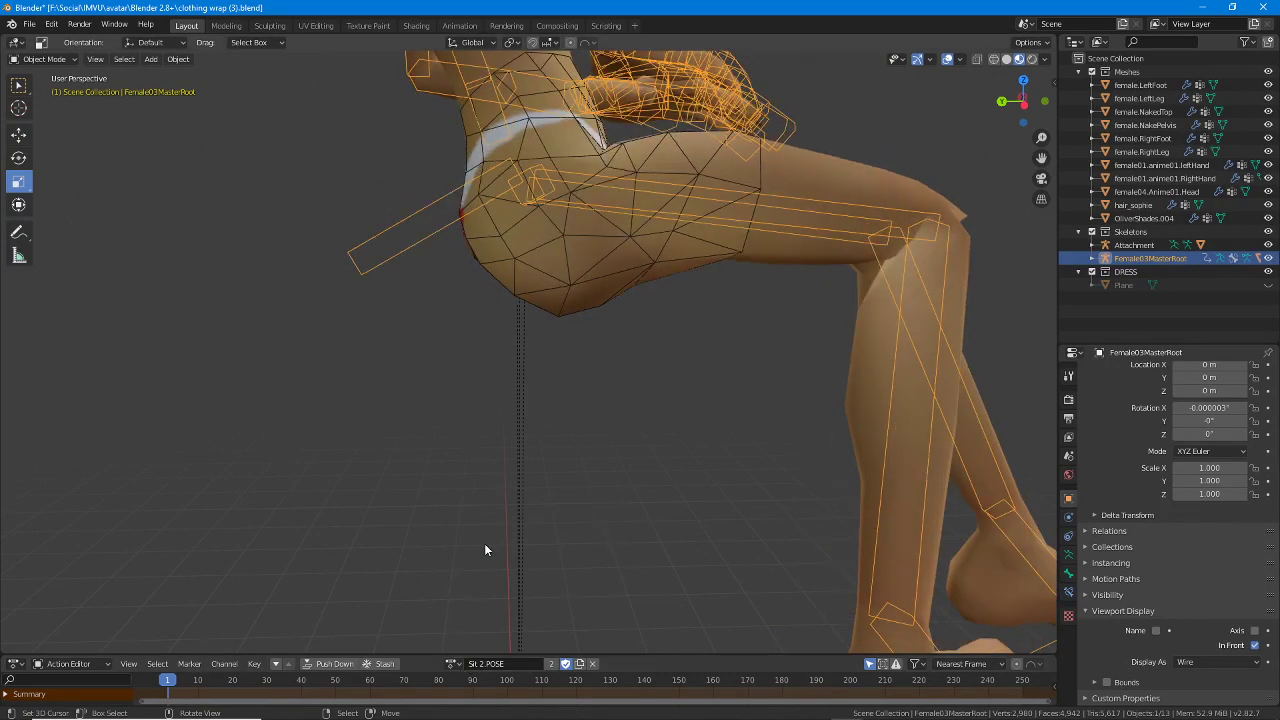
pyautogui.click(455, 663)
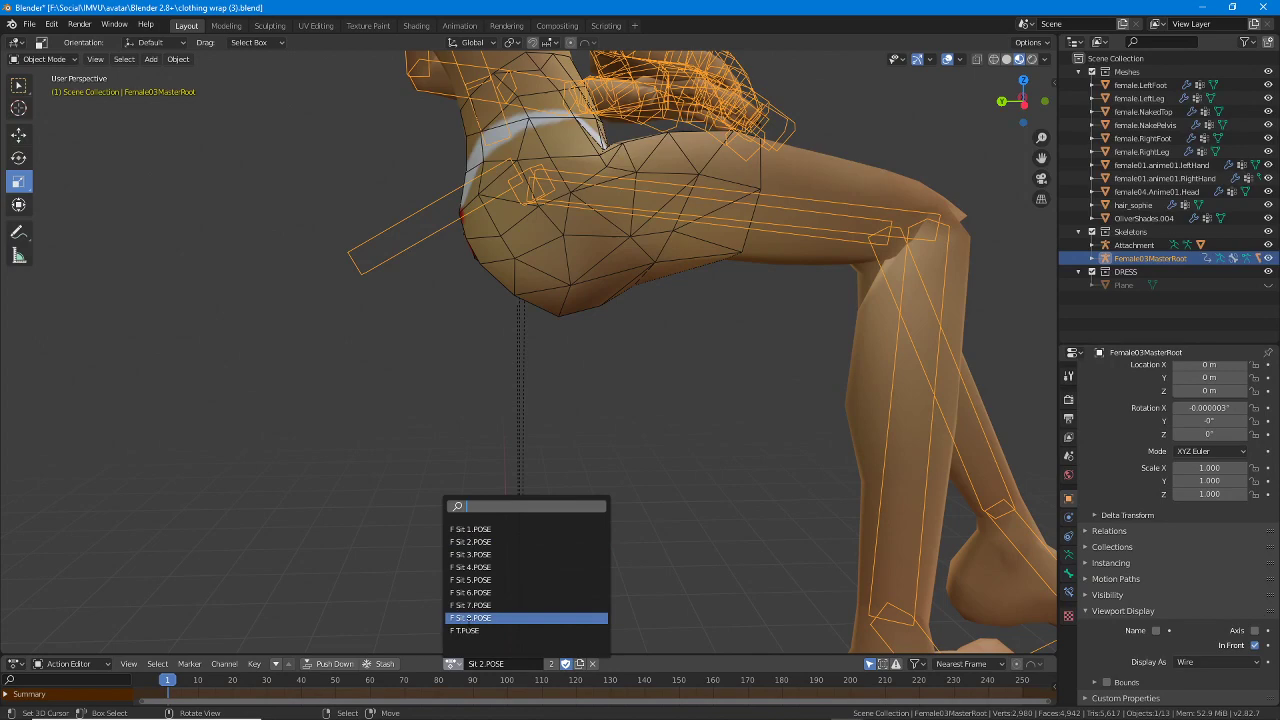
pyautogui.click(468, 618)
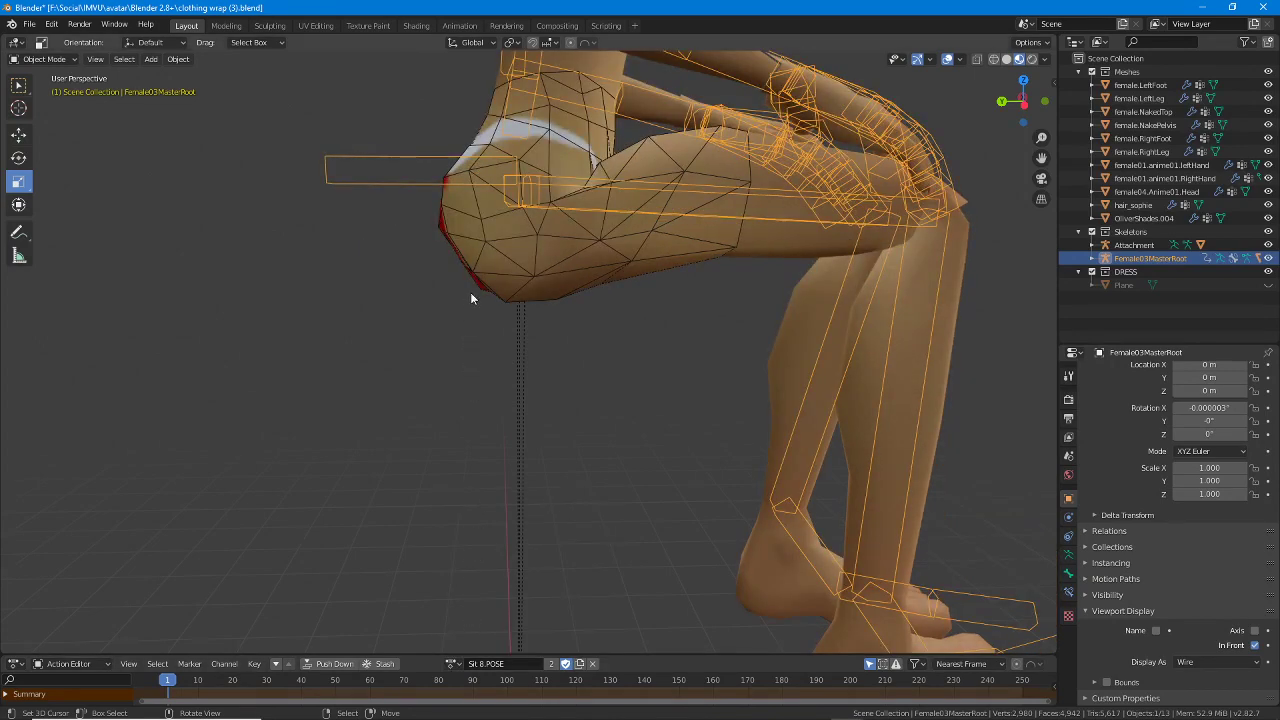
# Examine the seated pelvis and thigh silhouette from the opposite side, tracing the angular bends at the back and underside.
pyautogui.moveTo(471, 291); pyautogui.dragTo(620, 348, button='middle')
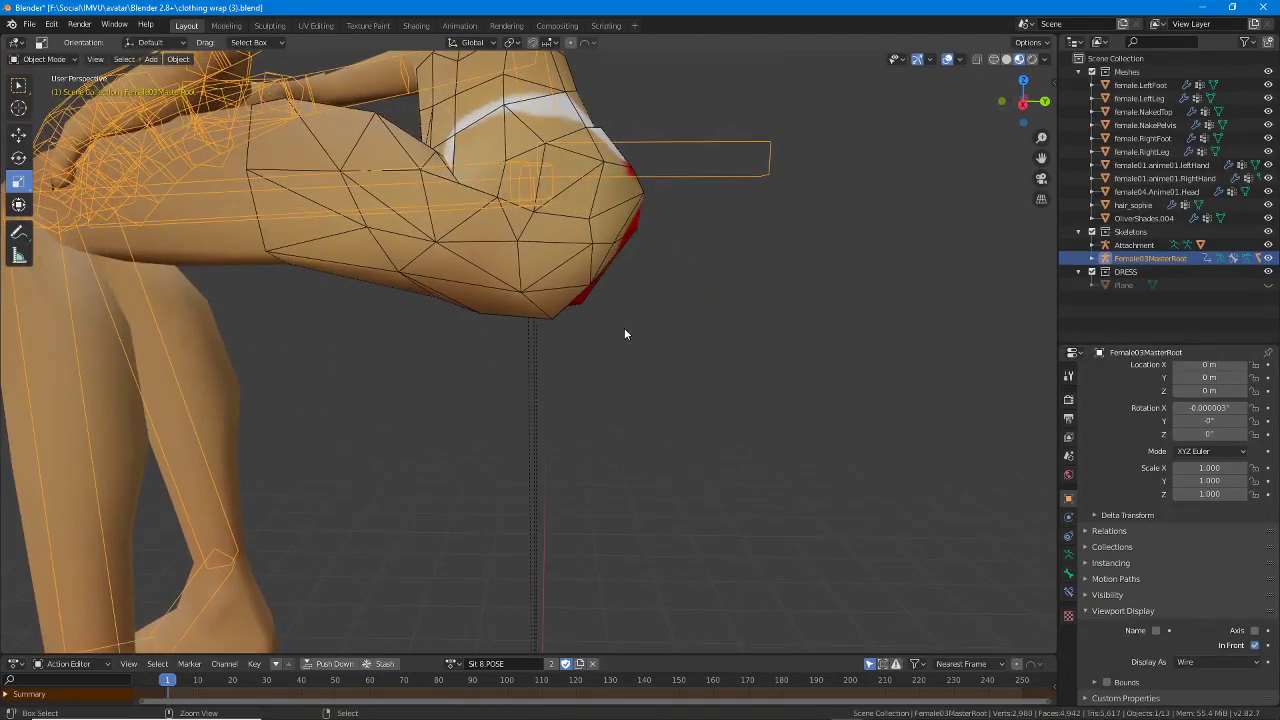
pyautogui.moveTo(622, 246)
pyautogui.mouseDown()
pyautogui.moveTo(636, 231)
pyautogui.moveTo(549, 316)
pyautogui.moveTo(383, 304)
pyautogui.mouseUp()
pyautogui.moveTo(598, 299)
pyautogui.mouseDown()
pyautogui.moveTo(556, 332)
pyautogui.moveTo(466, 336)
pyautogui.mouseUp()
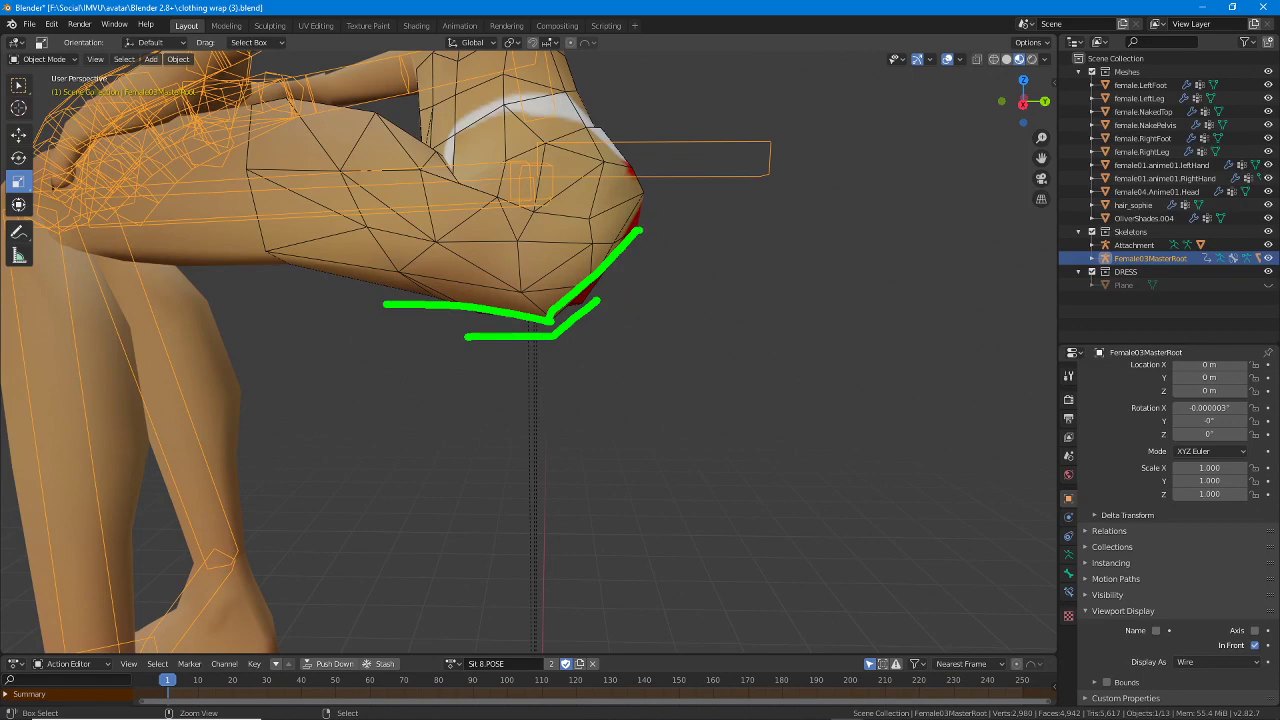
pyautogui.press('Escape')
pyautogui.moveTo(631, 343)
pyautogui.mouseDown(button='middle')
pyautogui.moveTo(604, 297)
pyautogui.moveTo(550, 306)
pyautogui.moveTo(622, 303)
pyautogui.mouseUp(button='middle')
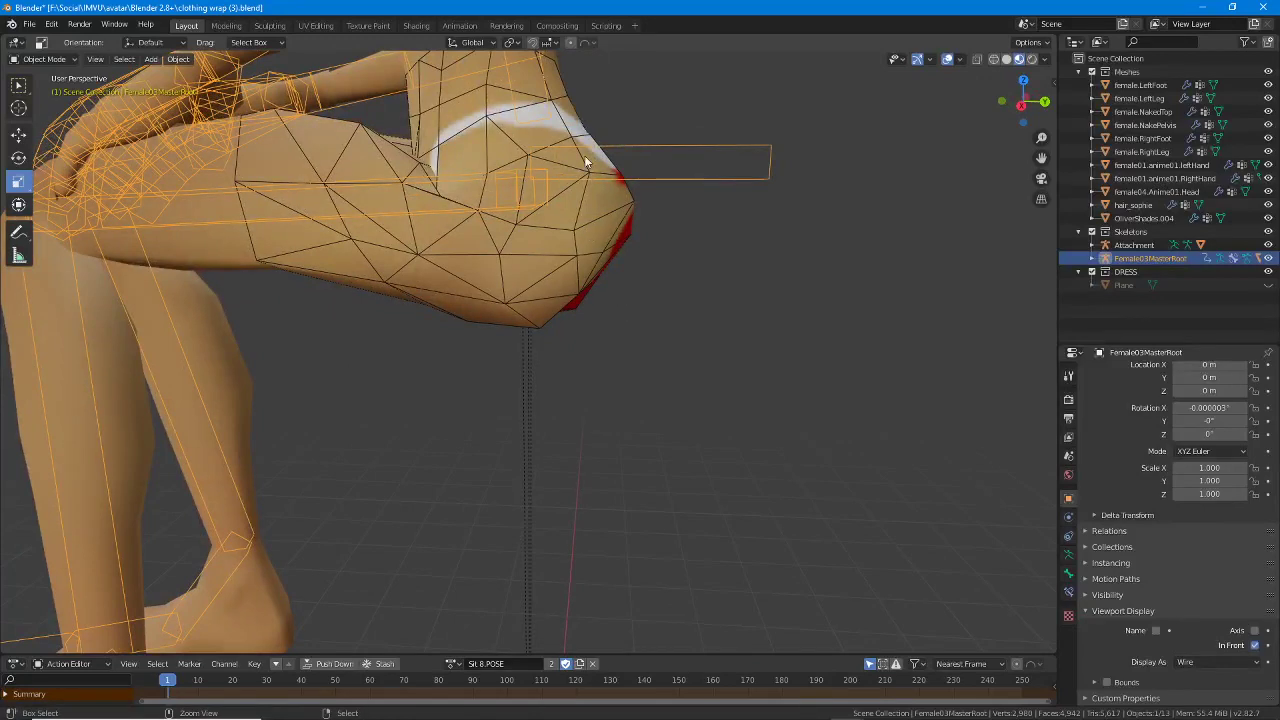
pyautogui.moveTo(604, 129)
pyautogui.mouseDown()
pyautogui.moveTo(661, 222)
pyautogui.moveTo(597, 322)
pyautogui.mouseUp()
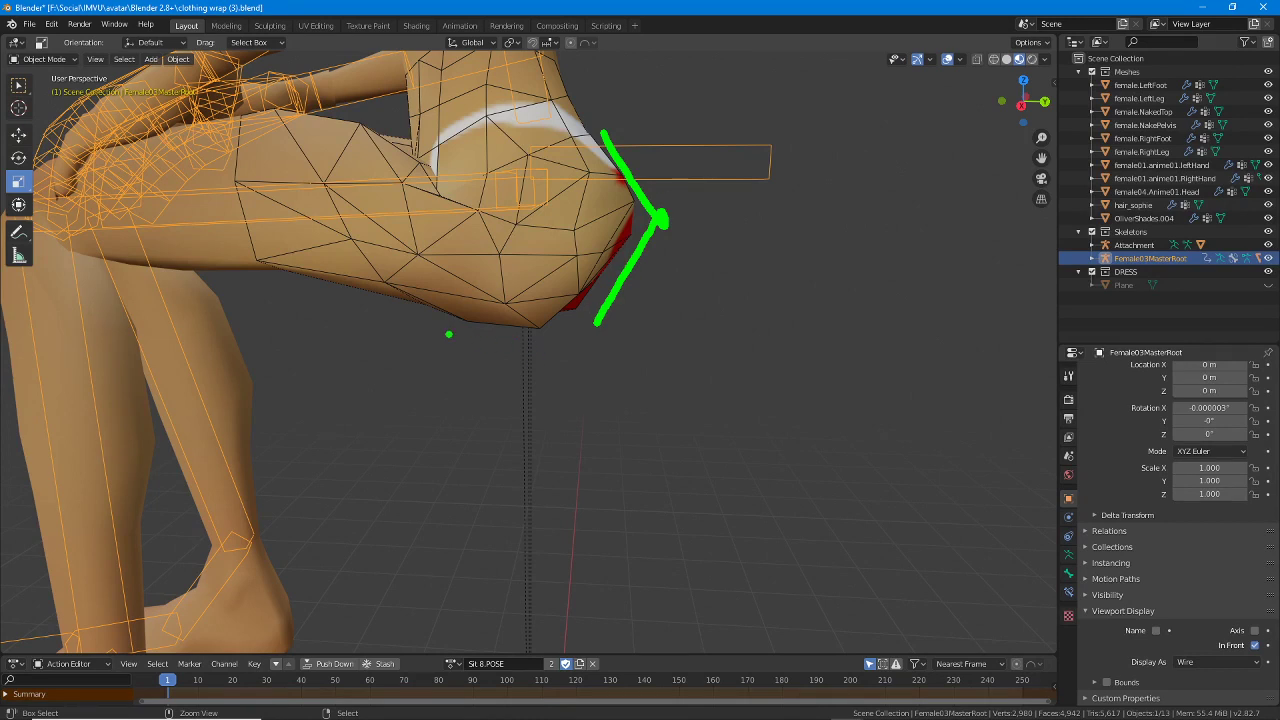
pyautogui.moveTo(449, 334)
pyautogui.mouseDown()
pyautogui.moveTo(582, 344)
pyautogui.moveTo(660, 215)
pyautogui.moveTo(630, 162)
pyautogui.moveTo(646, 250)
pyautogui.moveTo(587, 343)
pyautogui.moveTo(452, 333)
pyautogui.mouseUp()
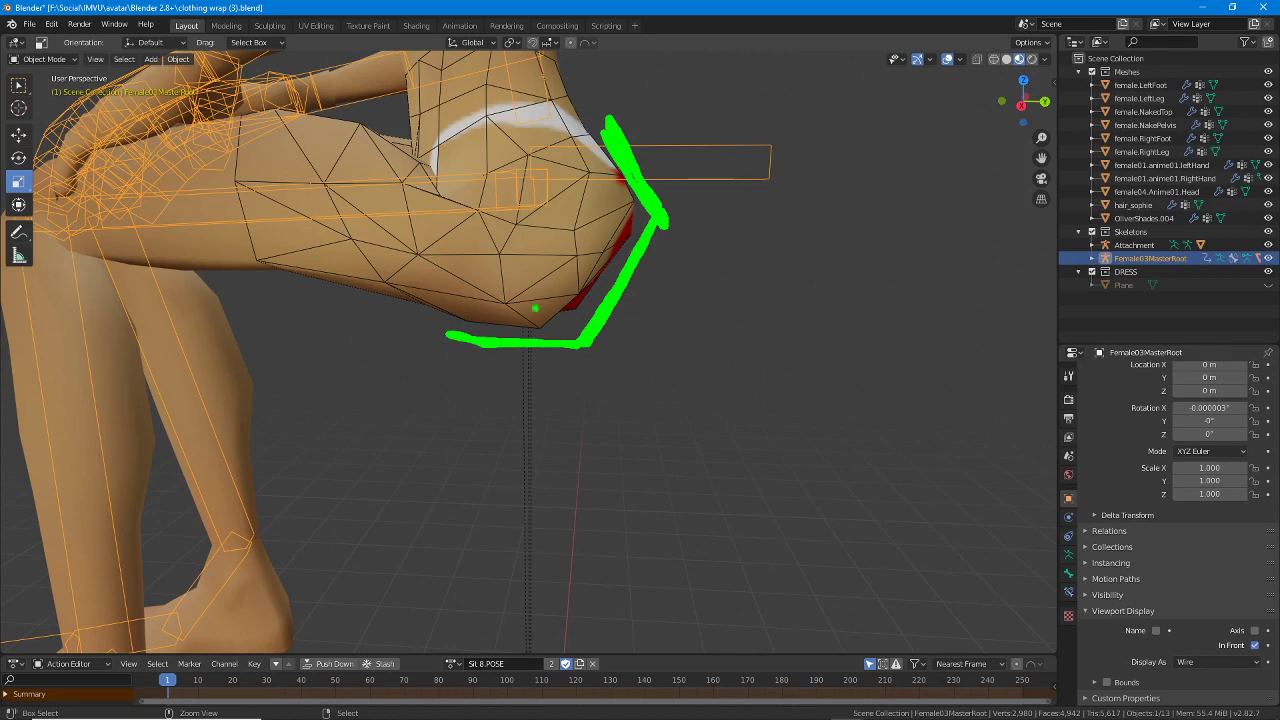
pyautogui.moveTo(499, 193); pyautogui.dragTo(174, 196)
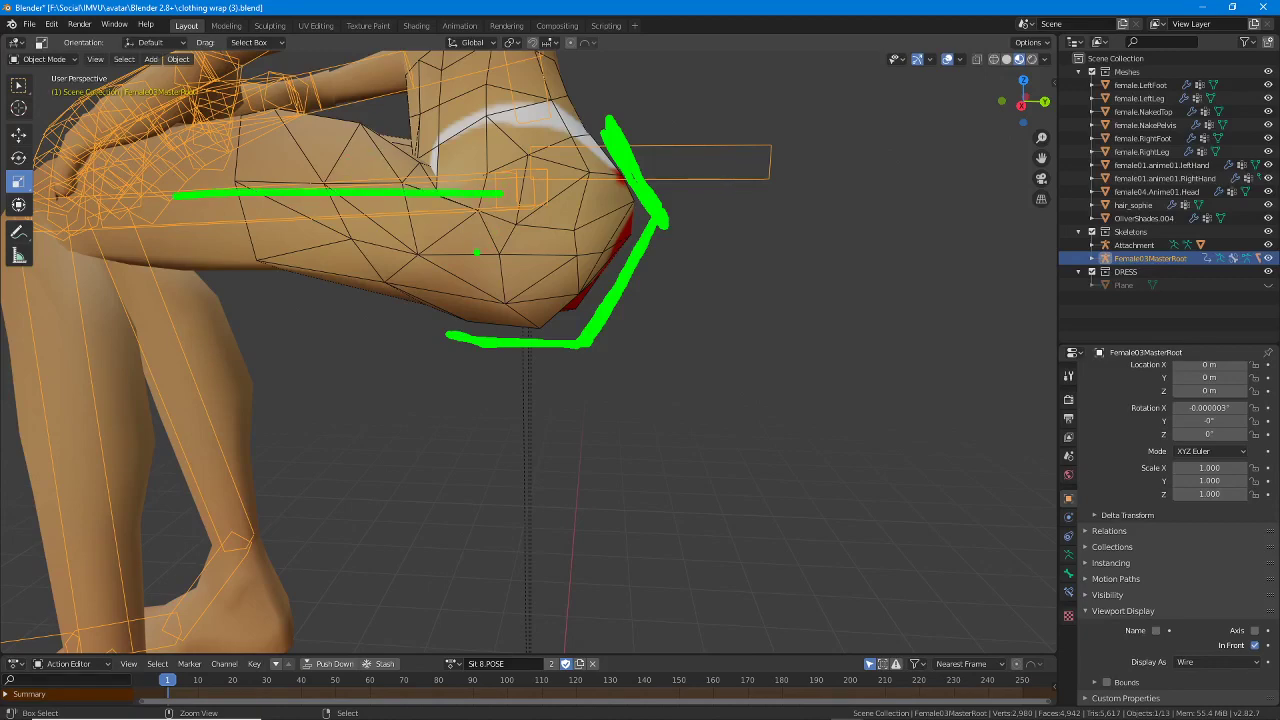
# Return the armature to T.POSE, then select the female.NakePelvis mesh and turn off its wireframe display.
pyautogui.moveTo(787, 289)
pyautogui.mouseDown(button='middle')
pyautogui.moveTo(471, 287)
pyautogui.moveTo(550, 289)
pyautogui.mouseUp(button='middle')
pyautogui.click(455, 663)
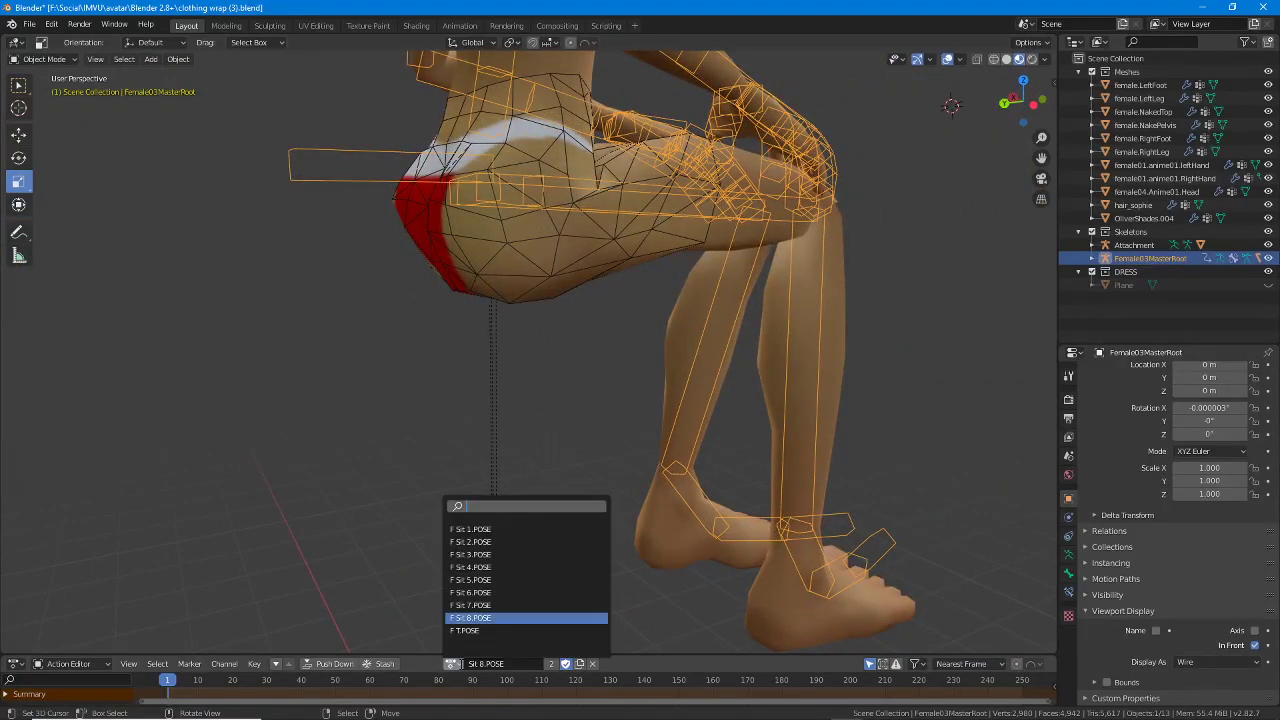
pyautogui.click(466, 631)
pyautogui.scroll(-1, 532, 355)
pyautogui.keyDown('shift'); pyautogui.moveTo(530, 246); pyautogui.dragTo(529, 313, button='middle'); pyautogui.keyUp('shift')
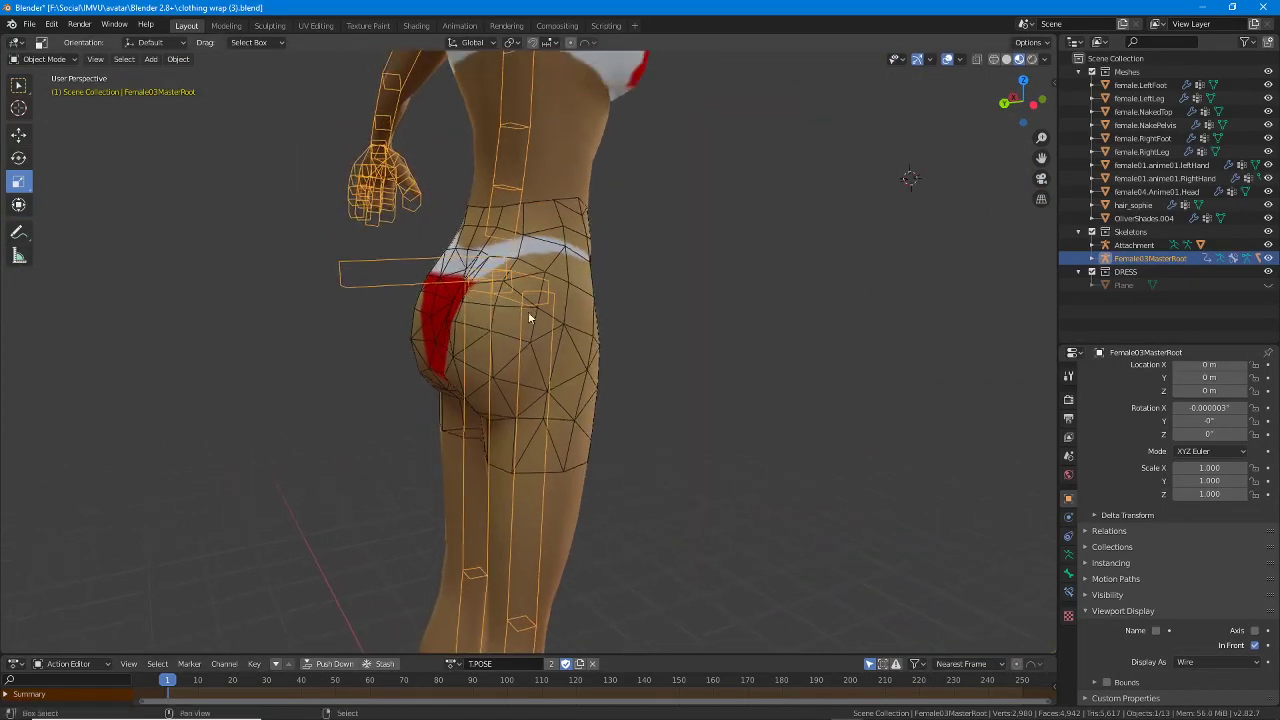
pyautogui.click(530, 318)
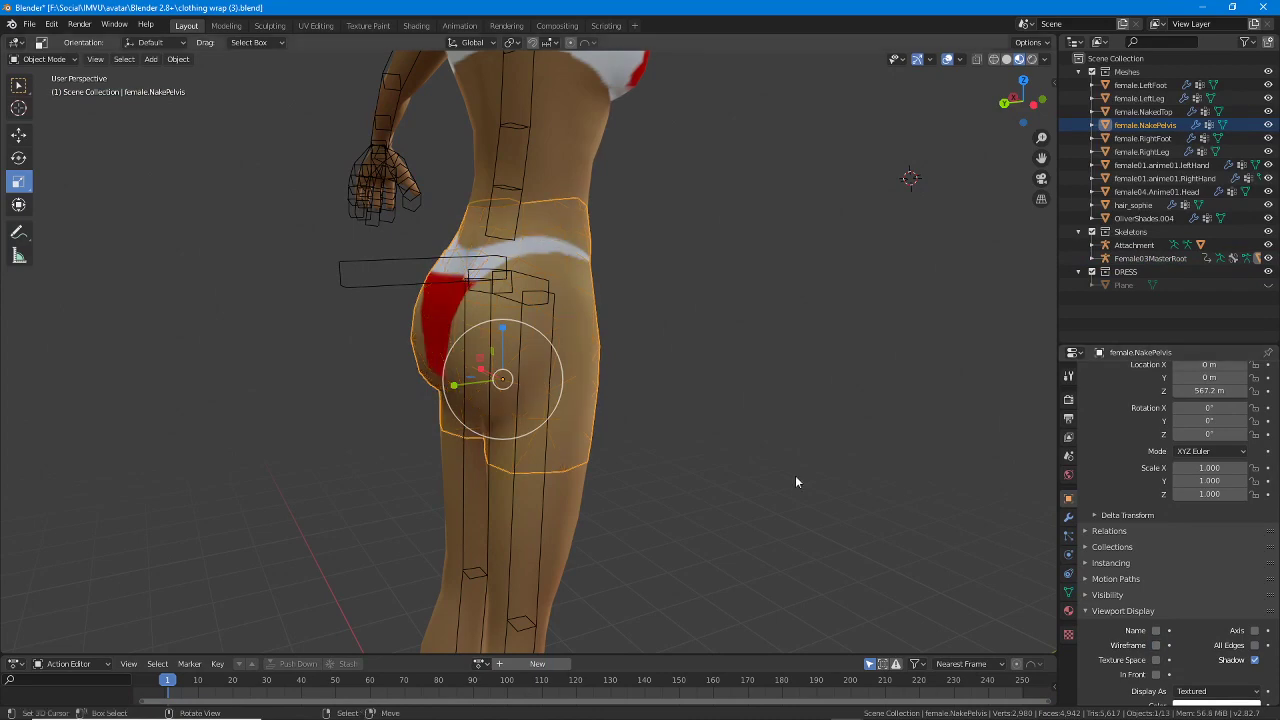
# Unhide the dress Plane, select it and turn on its wireframe display.
pyautogui.moveTo(796, 482); pyautogui.dragTo(476, 372, button='middle')
pyautogui.scroll(-1, 508, 271)
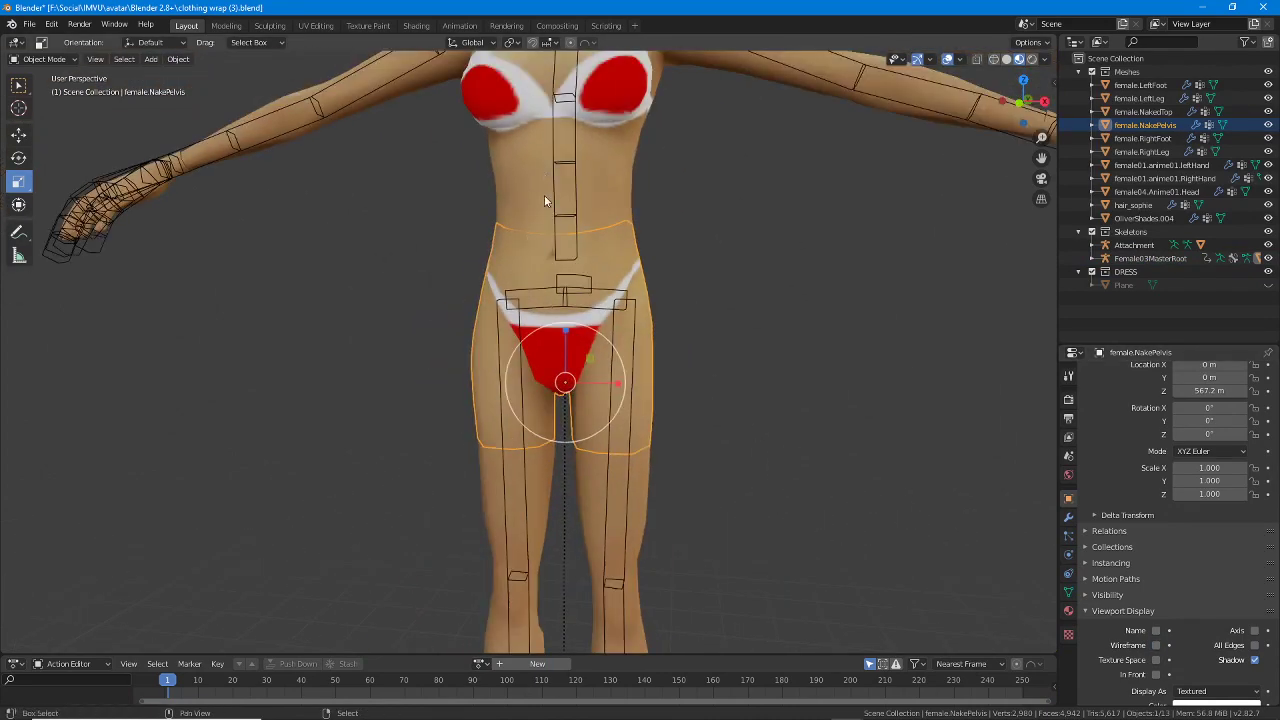
pyautogui.keyDown('shift'); pyautogui.moveTo(544, 195); pyautogui.dragTo(540, 329, button='middle'); pyautogui.keyUp('shift')
pyautogui.moveTo(445, 346); pyautogui.dragTo(530, 335, button='middle')
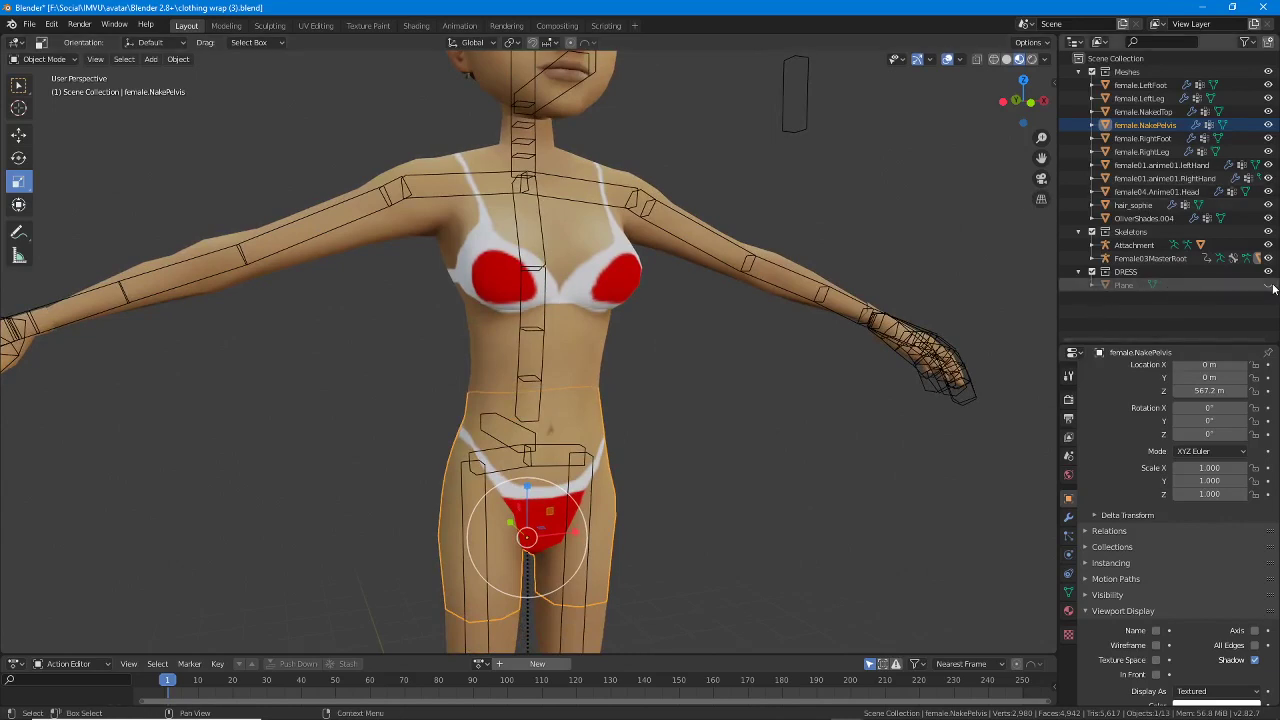
pyautogui.click(1268, 285)
pyautogui.moveTo(589, 383); pyautogui.dragTo(580, 333, button='middle')
pyautogui.click(632, 310)
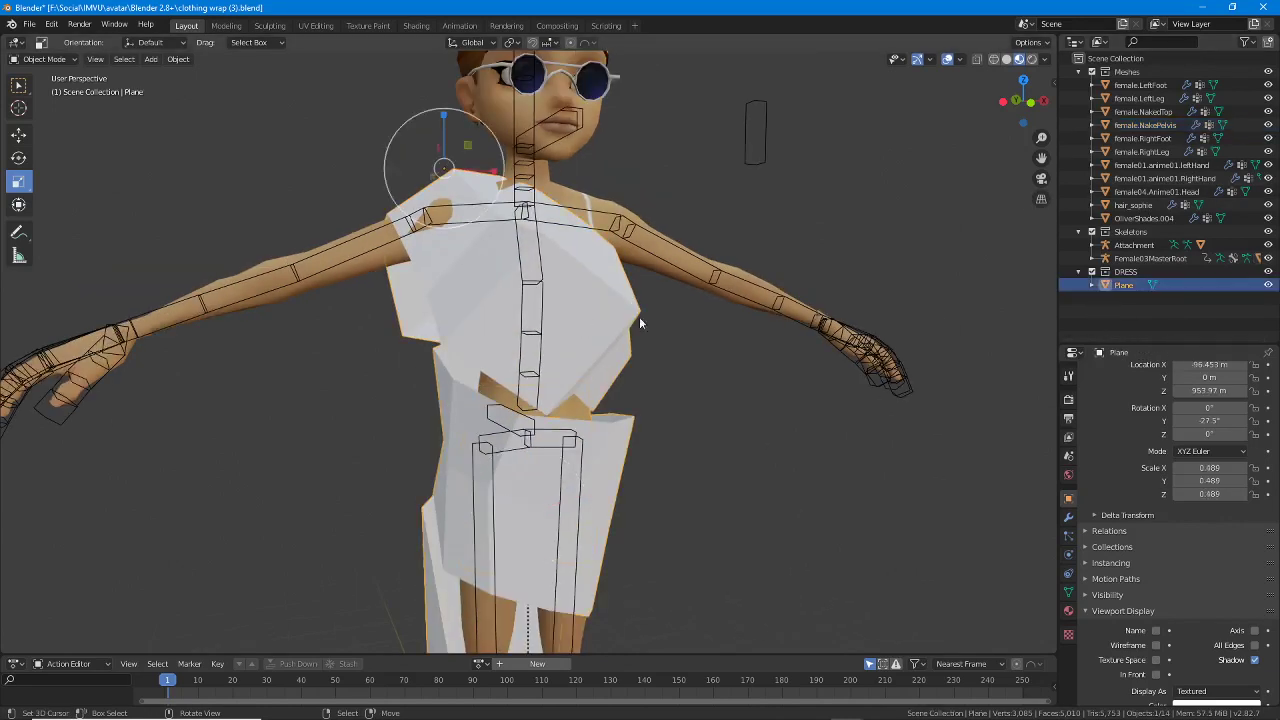
pyautogui.click(1156, 645)
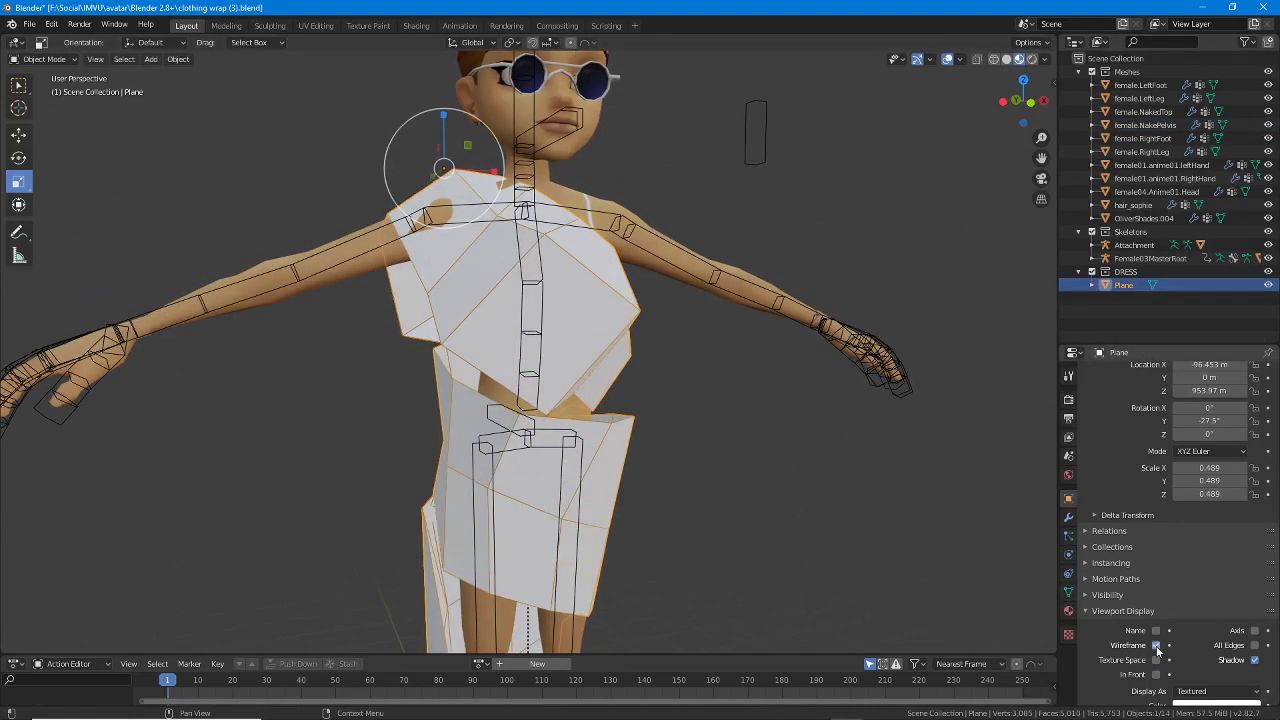
# Examine the wrap garment's edge flow from the side and the front, from the bodice down to the train.
pyautogui.moveTo(600, 440)
pyautogui.mouseDown(button='middle')
pyautogui.moveTo(766, 443)
pyautogui.moveTo(623, 443)
pyautogui.mouseUp(button='middle')
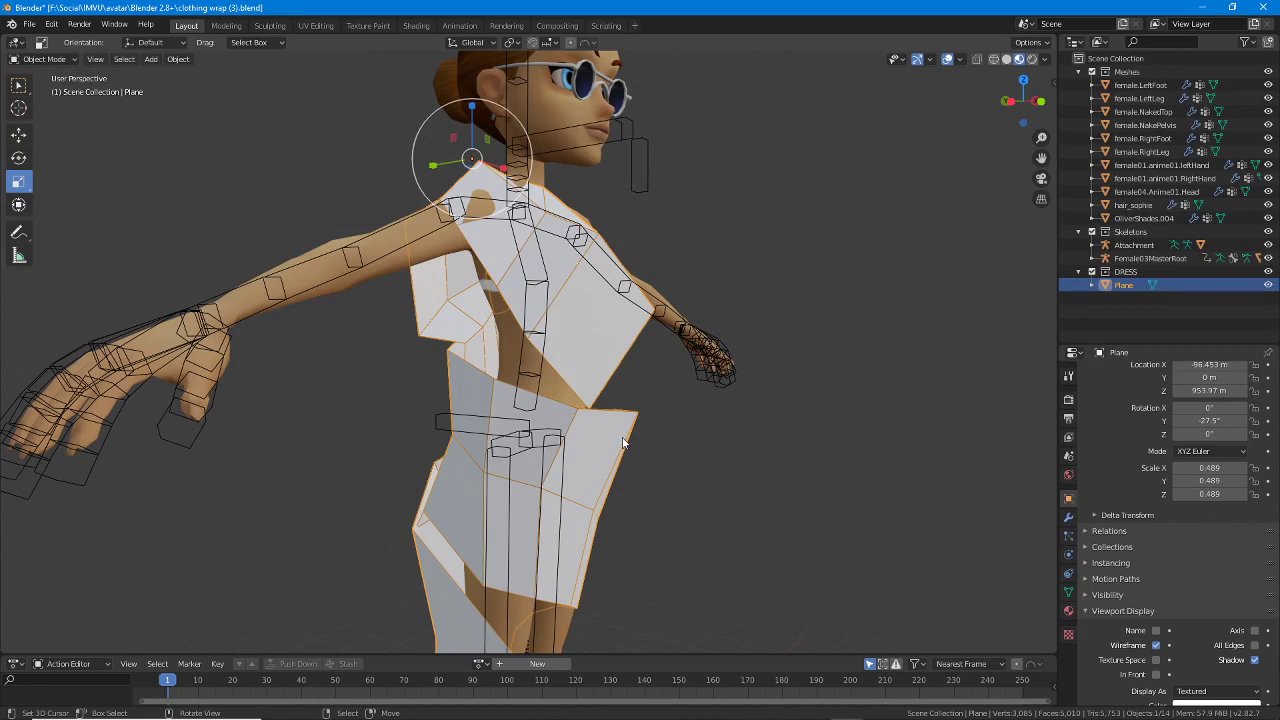
pyautogui.moveTo(655, 422); pyautogui.dragTo(500, 402, button='middle')
pyautogui.scroll(-3, 500, 402)
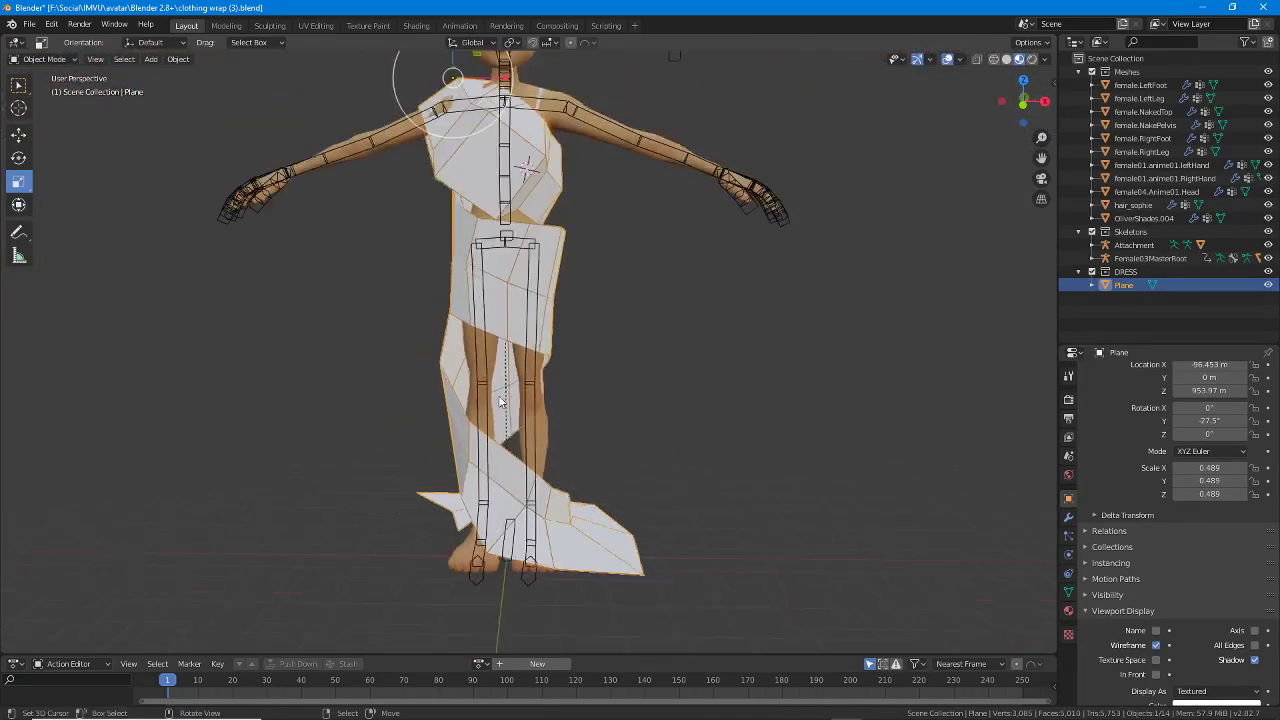
pyautogui.scroll(3, 583, 384)
pyautogui.moveTo(580, 362); pyautogui.dragTo(573, 349, button='middle')
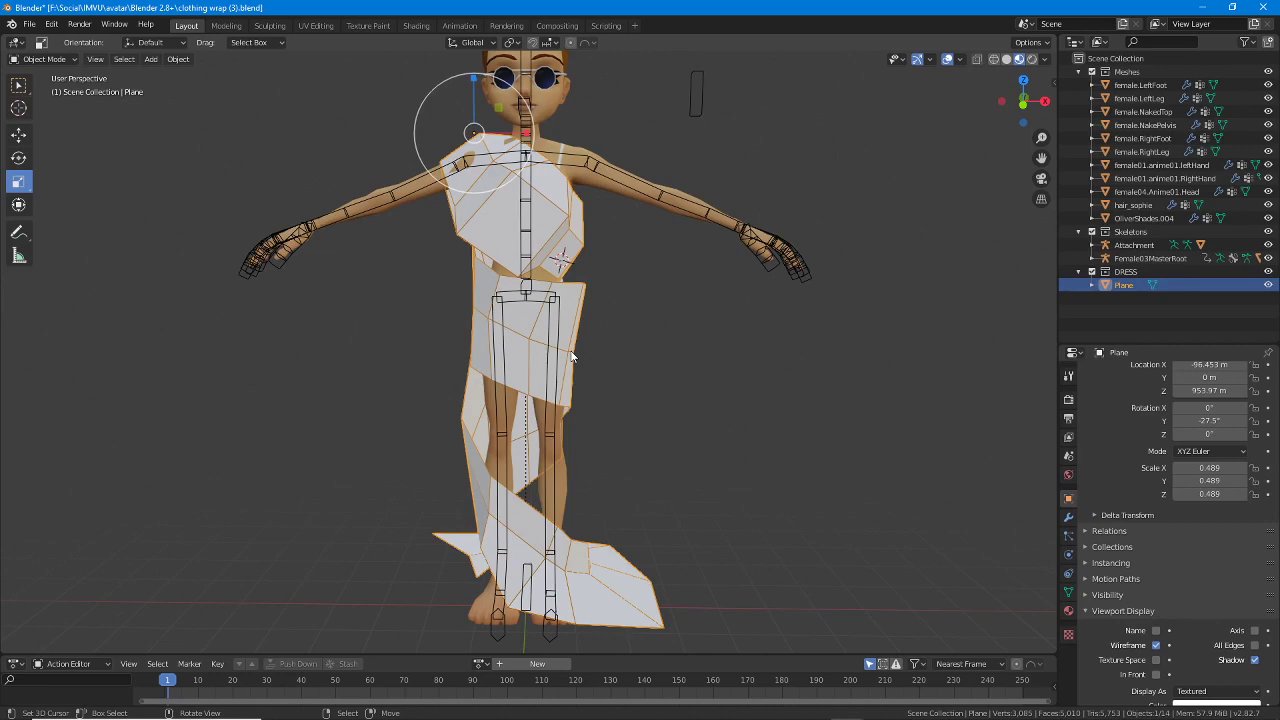
# Save the scene as a new file named clothing wrap (4).blend.
pyautogui.click(29, 24)
pyautogui.click(54, 130)
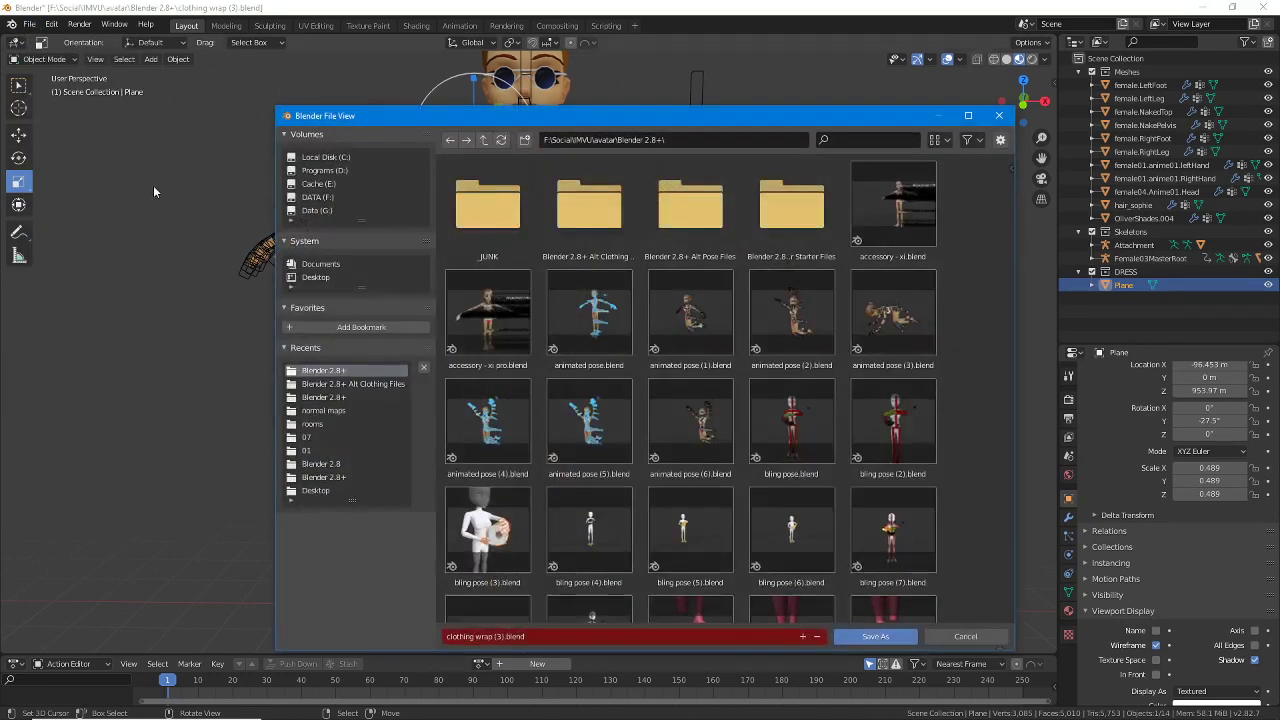
pyautogui.click(497, 637)
pyautogui.click(499, 637)
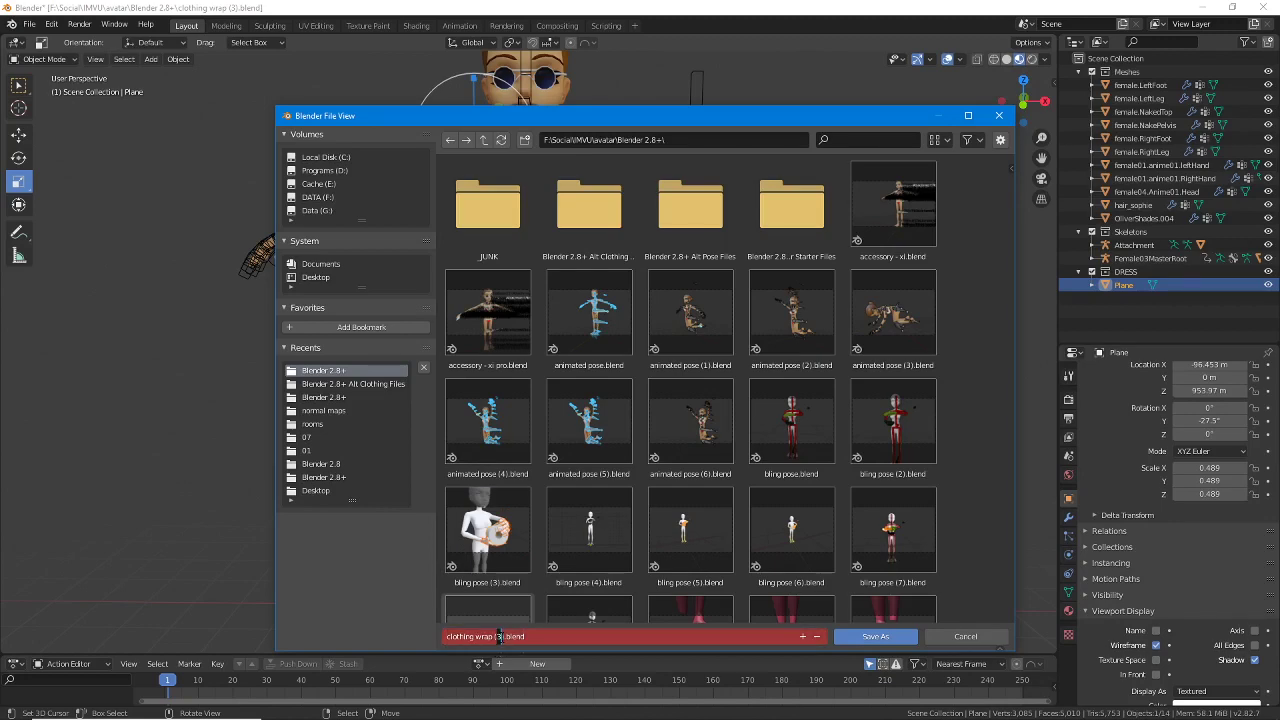
pyautogui.write('4')
pyautogui.press('Return')
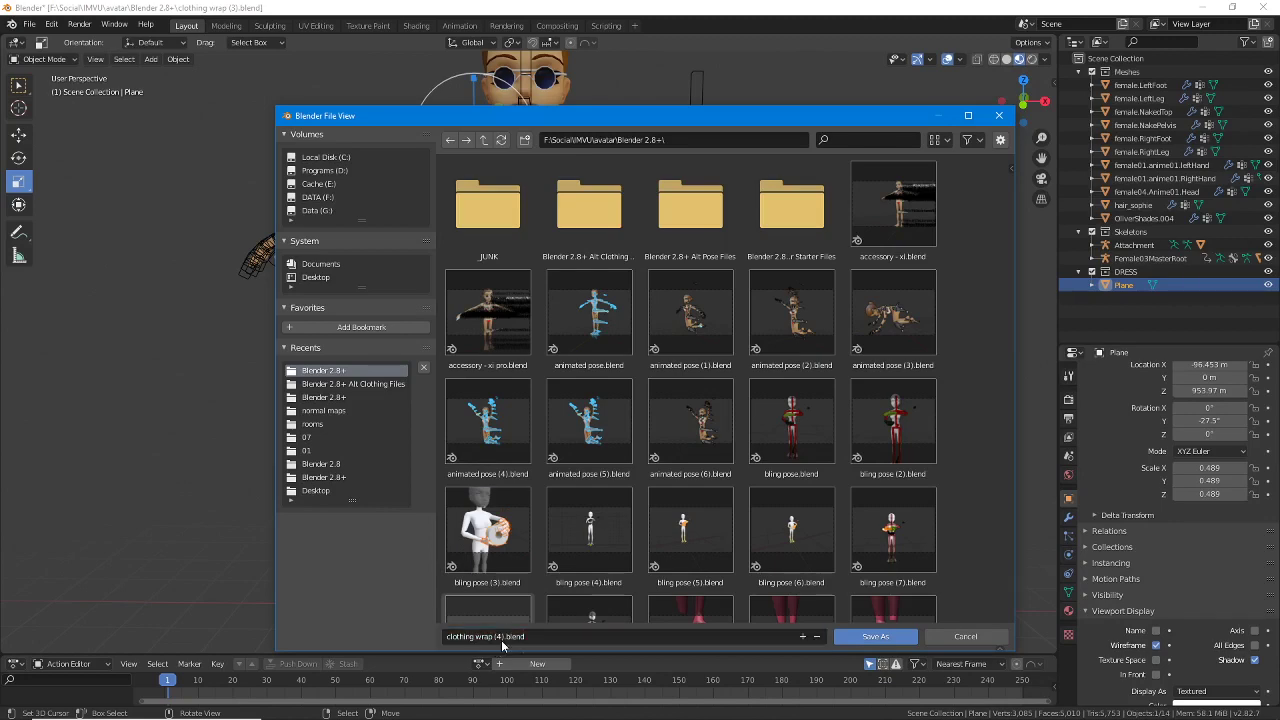
pyautogui.click(876, 637)
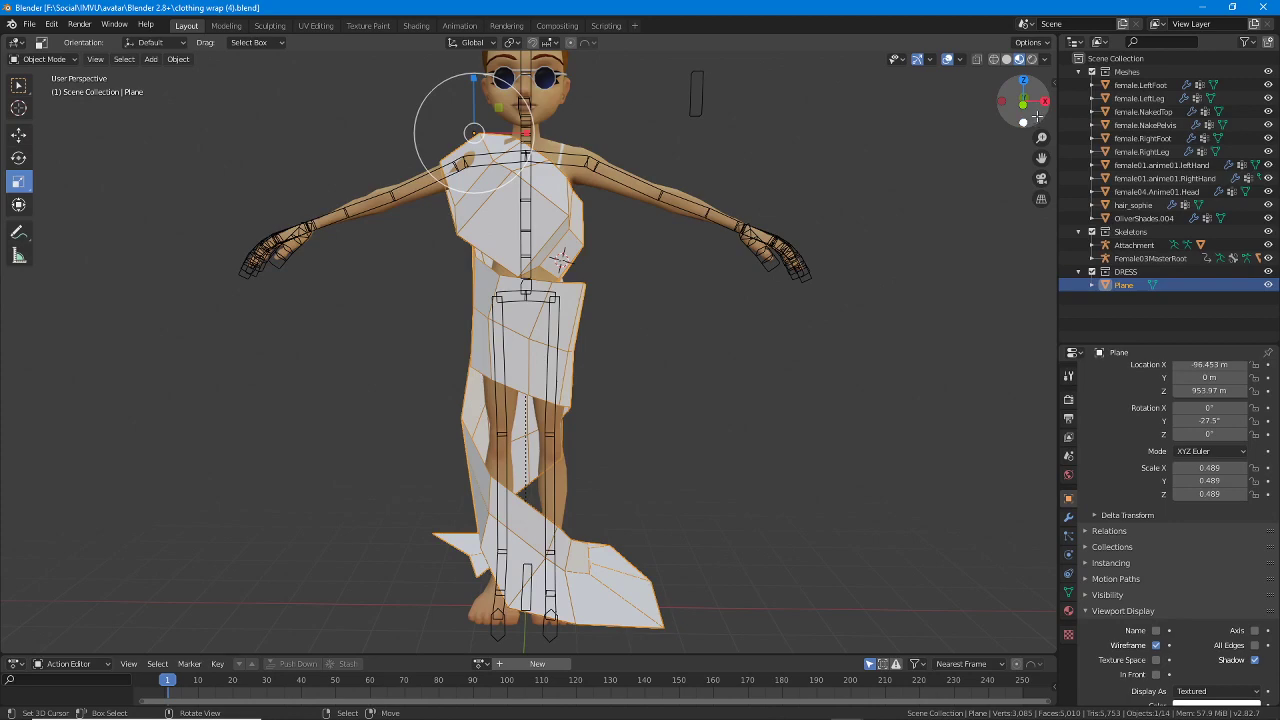
# Look over the full garment from several angles and save the current file again.
pyautogui.moveTo(1036, 116); pyautogui.dragTo(681, 108)
pyautogui.moveTo(681, 108); pyautogui.dragTo(780, 150, button='middle')
pyautogui.moveTo(688, 268); pyautogui.dragTo(861, 228, button='middle')
pyautogui.moveTo(1023, 101); pyautogui.dragTo(985, 106)
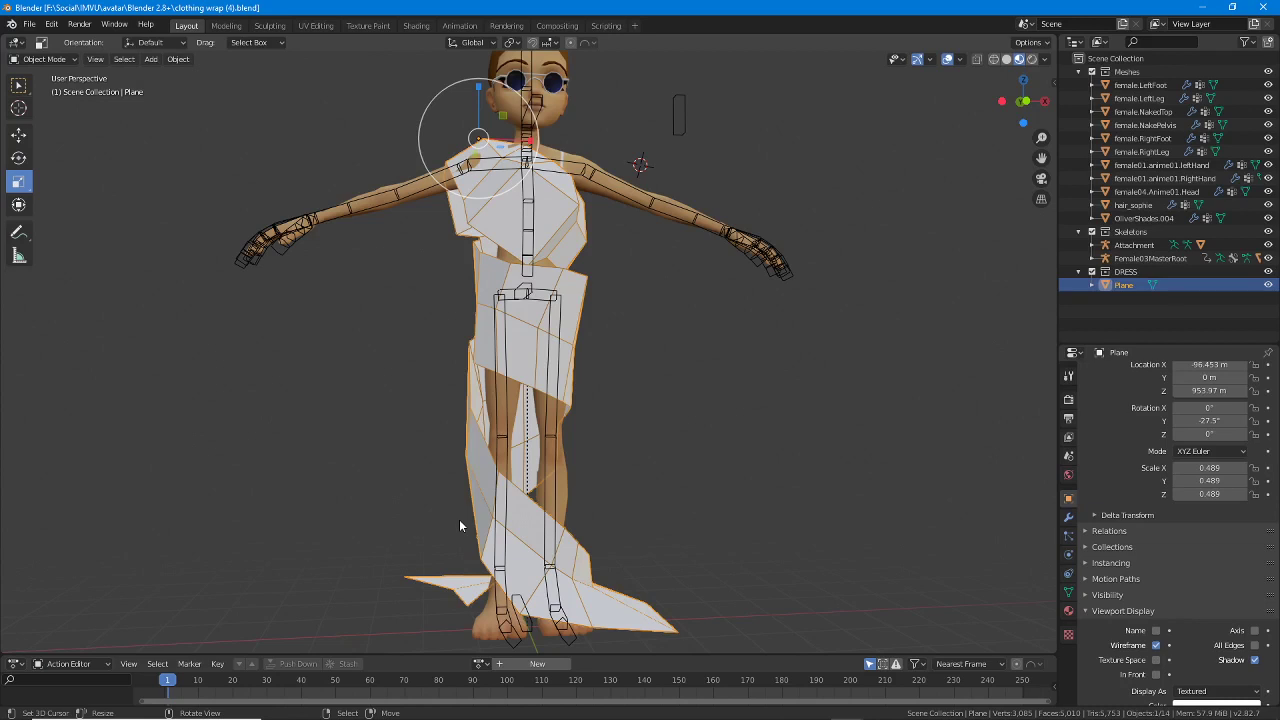
pyautogui.hotkey('ctrl', 's')
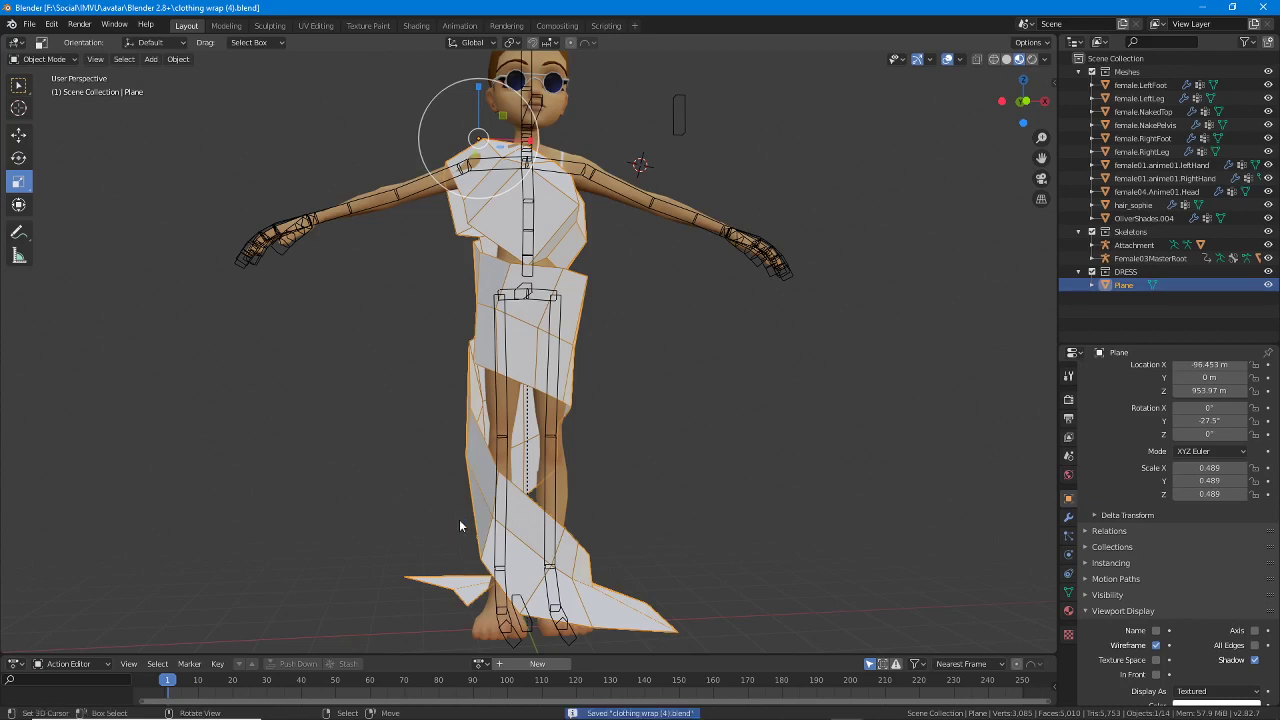
# Open the recent file twitch garage (22).blend.
pyautogui.click(29, 24)
pyautogui.moveTo(47, 66)
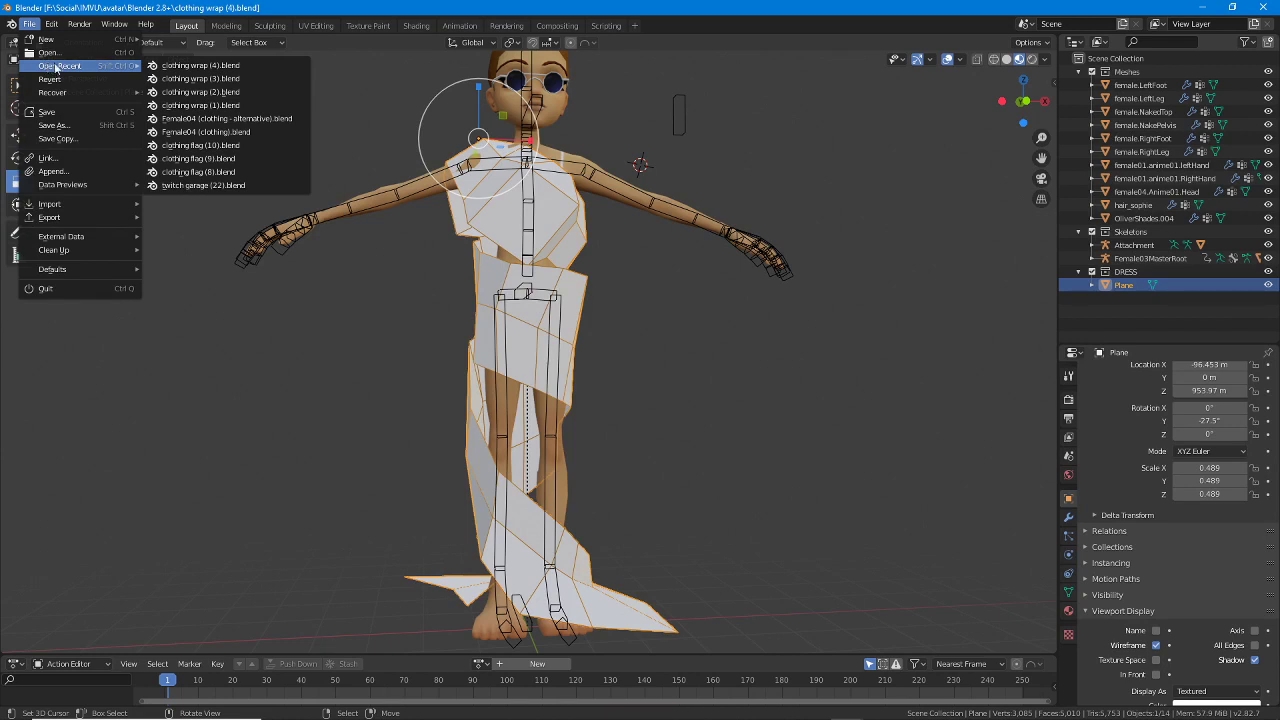
pyautogui.click(218, 184)
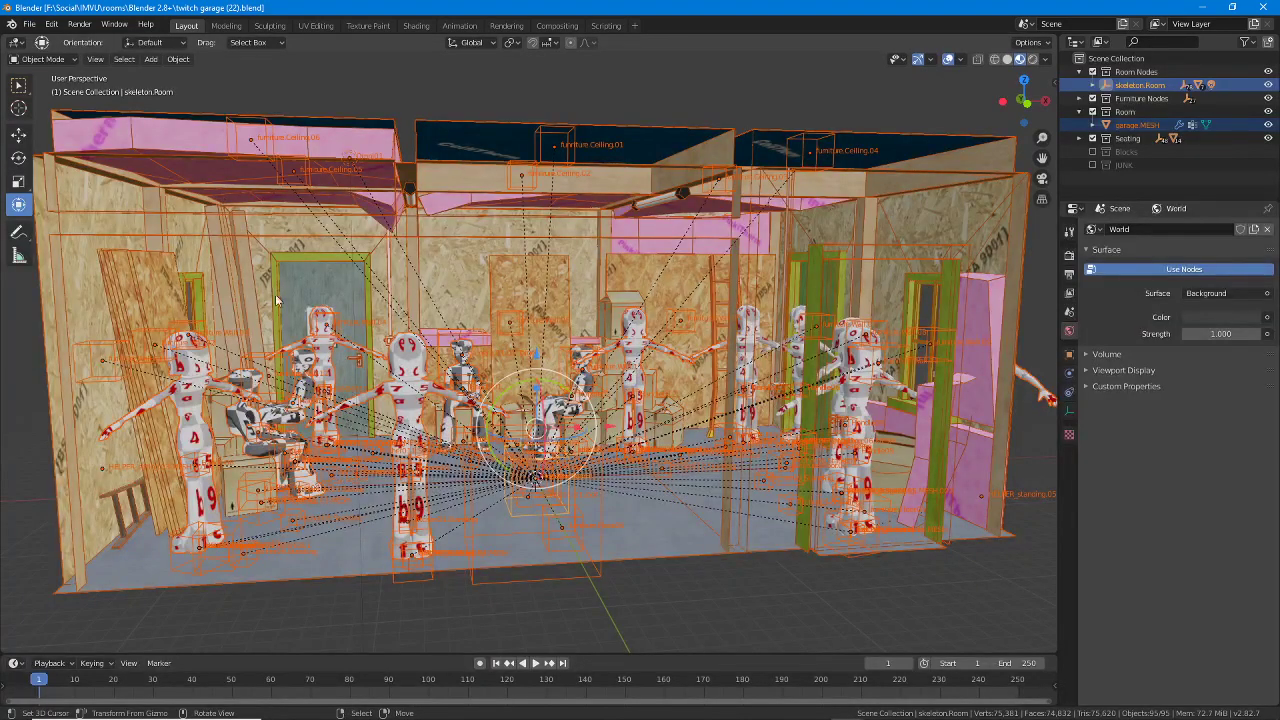
pyautogui.moveTo(435, 365); pyautogui.dragTo(370, 372, button='middle')
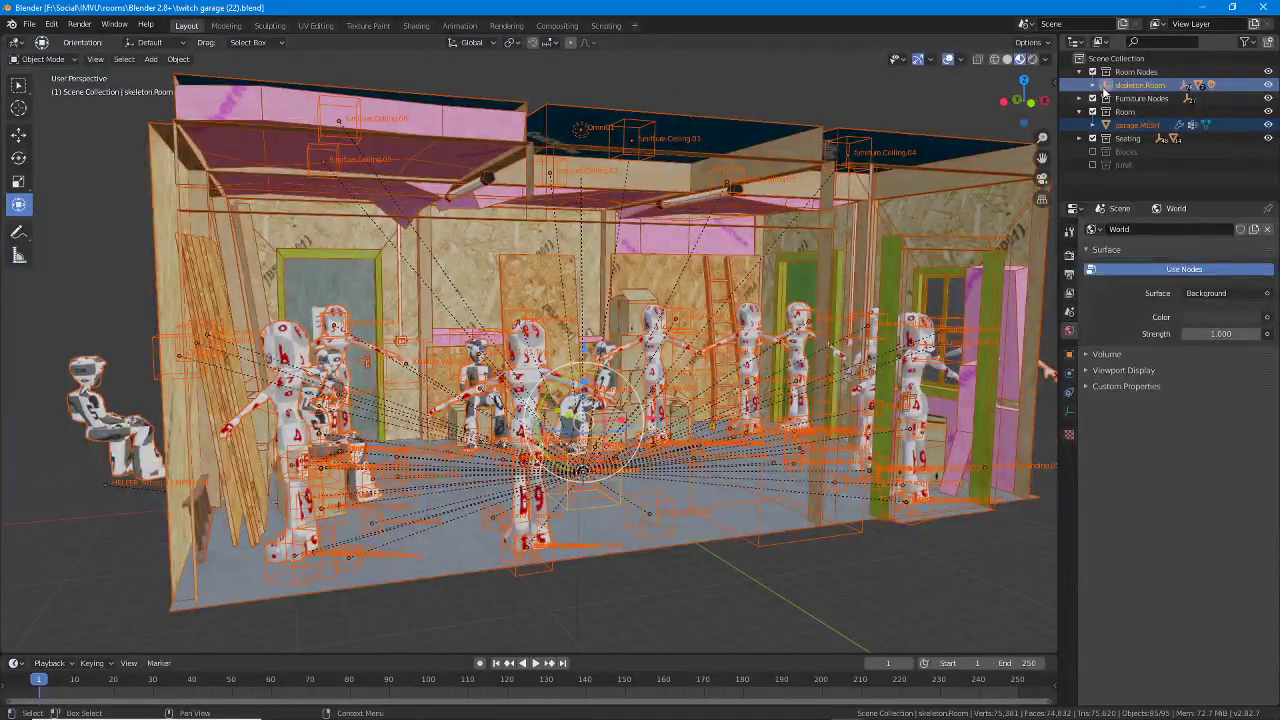
# Exclude the Room Nodes, Furniture Nodes and Seating collections from the view layer and deselect everything.
pyautogui.click(1092, 72)
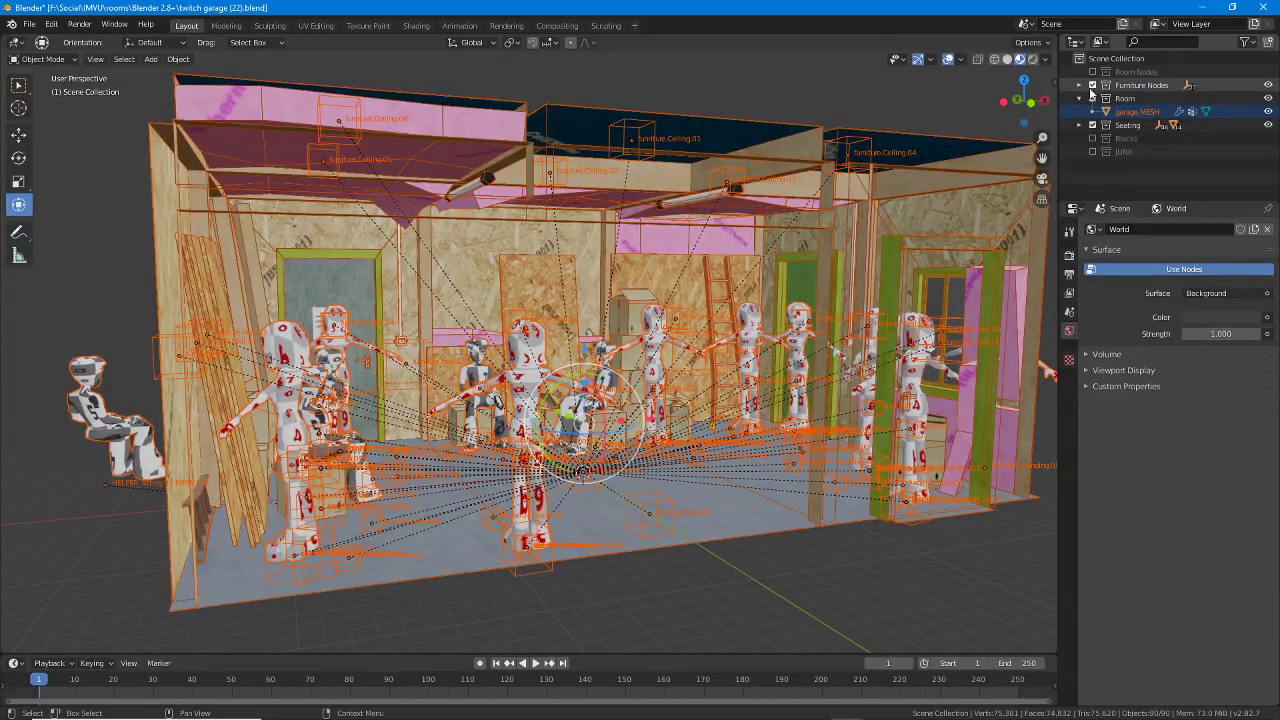
pyautogui.click(1092, 86)
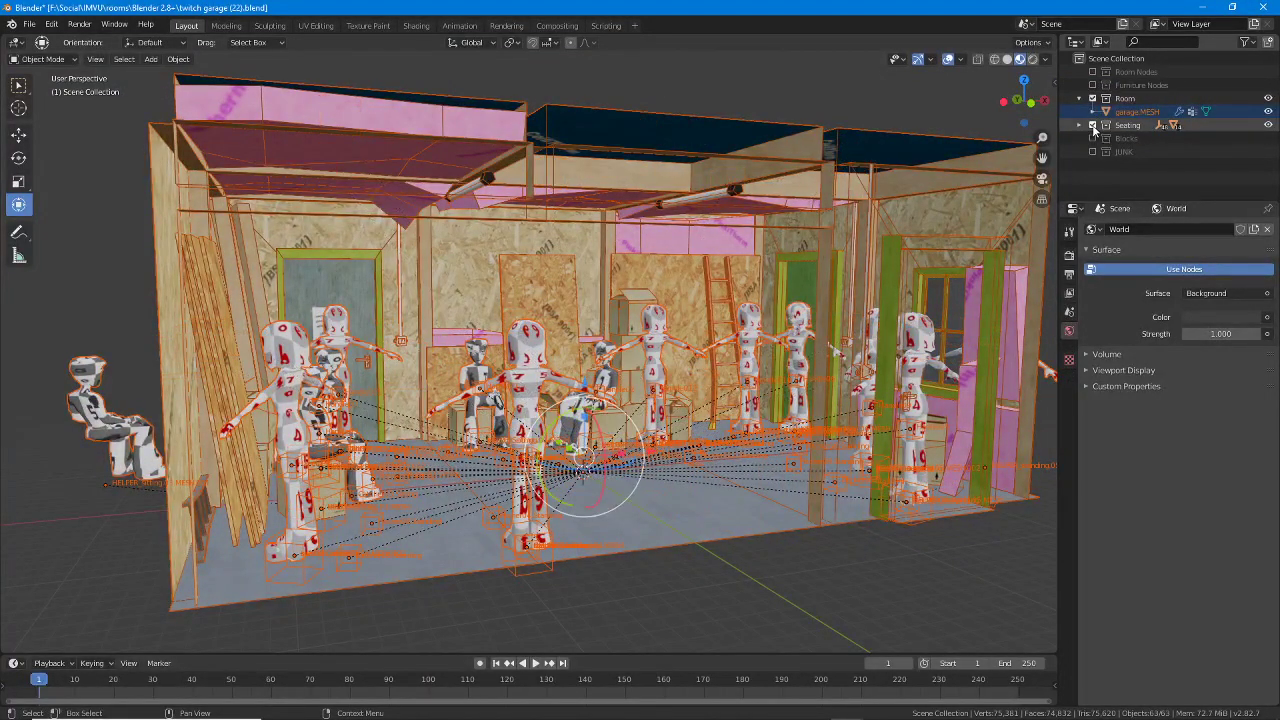
pyautogui.click(1092, 125)
pyautogui.hotkey('alt', 'a')
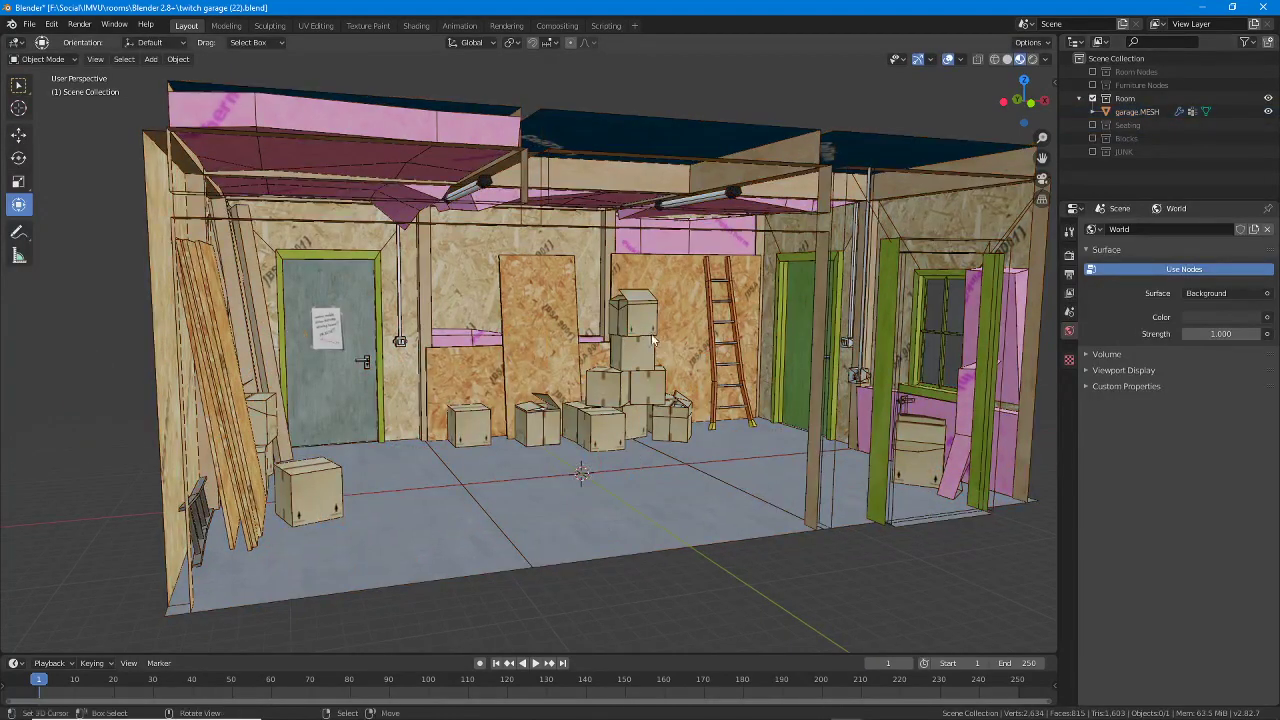
# Frame the whole garage room in view and examine its low-poly walls, ceiling and props.
pyautogui.moveTo(648, 336); pyautogui.dragTo(575, 352, button='middle')
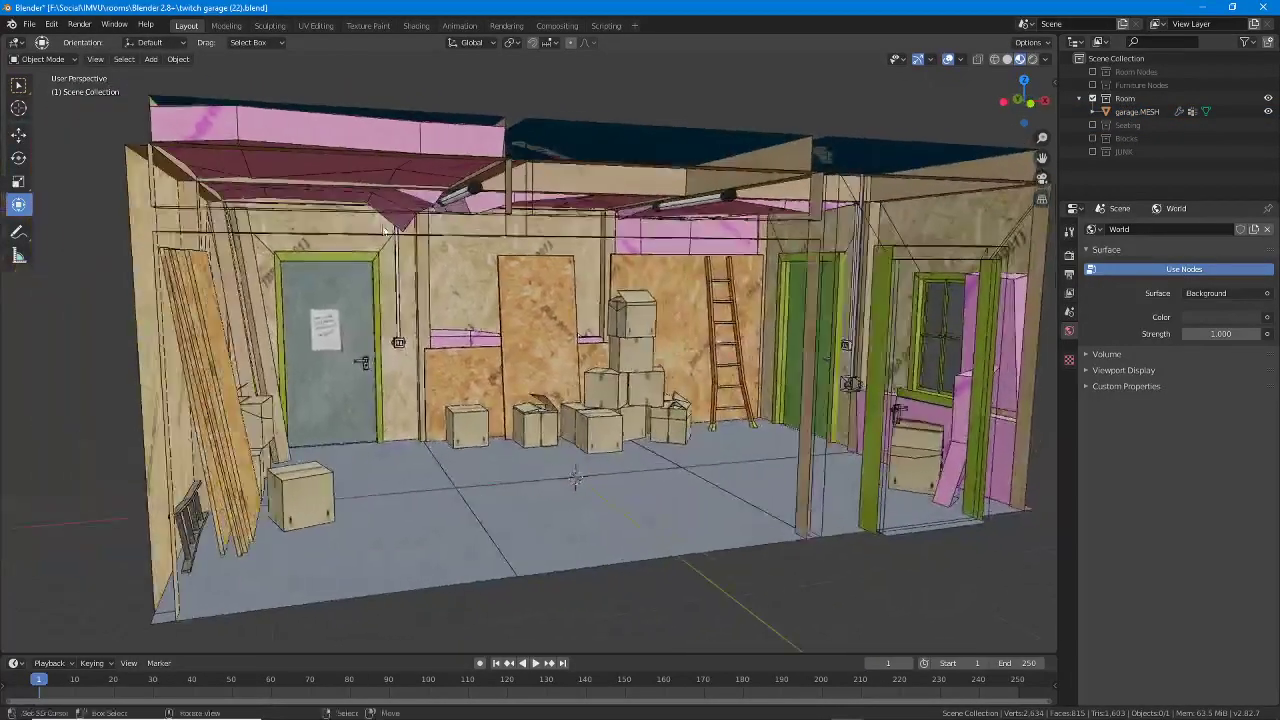
pyautogui.click(96, 59)
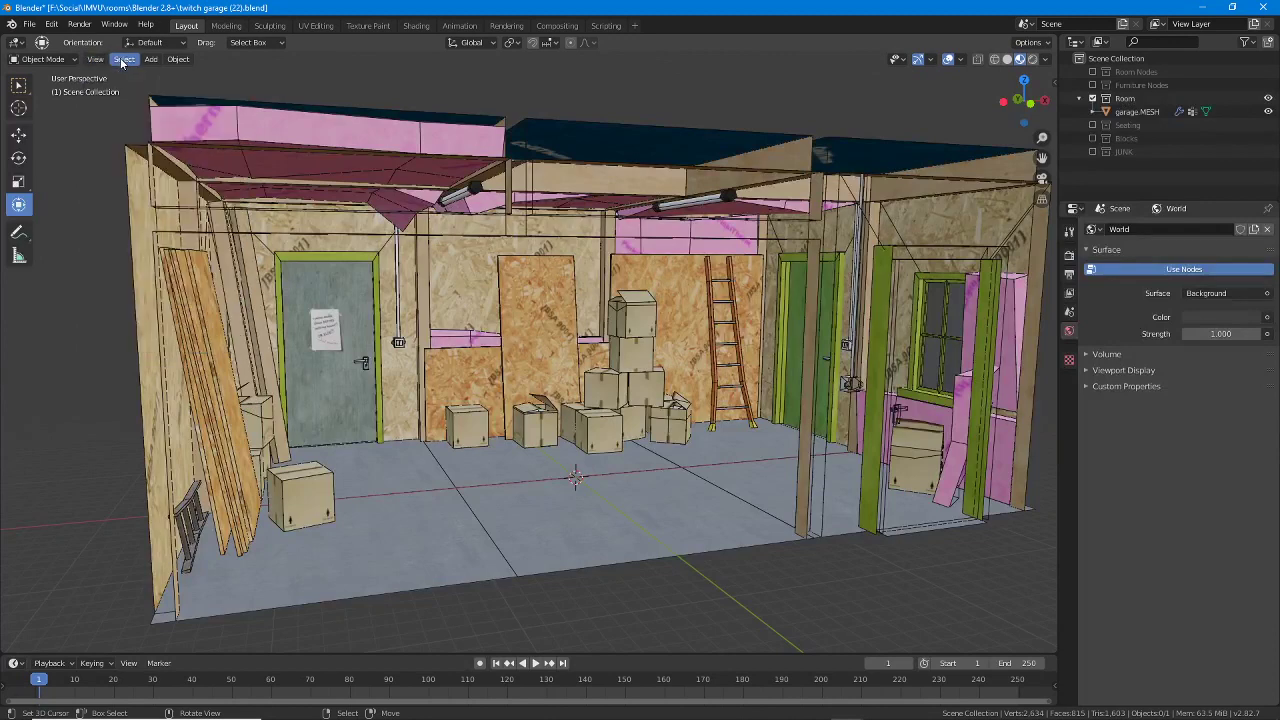
pyautogui.click(124, 59)
pyautogui.click(96, 59)
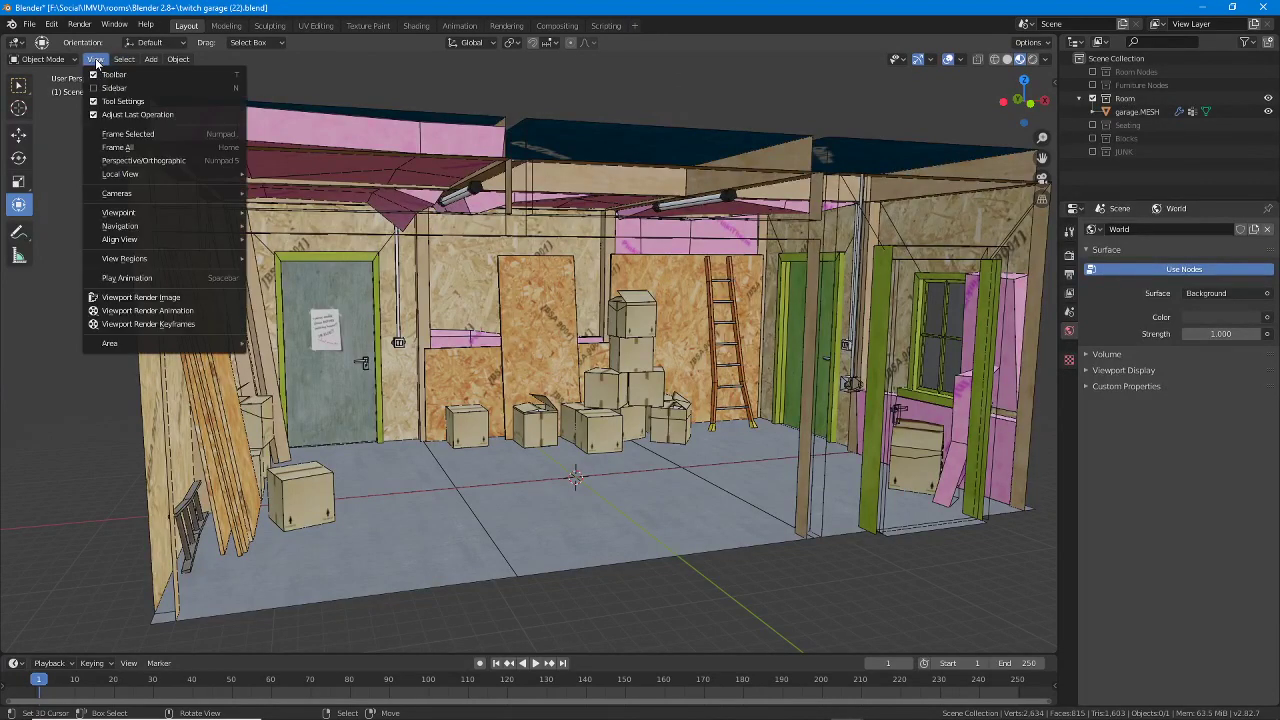
pyautogui.click(122, 147)
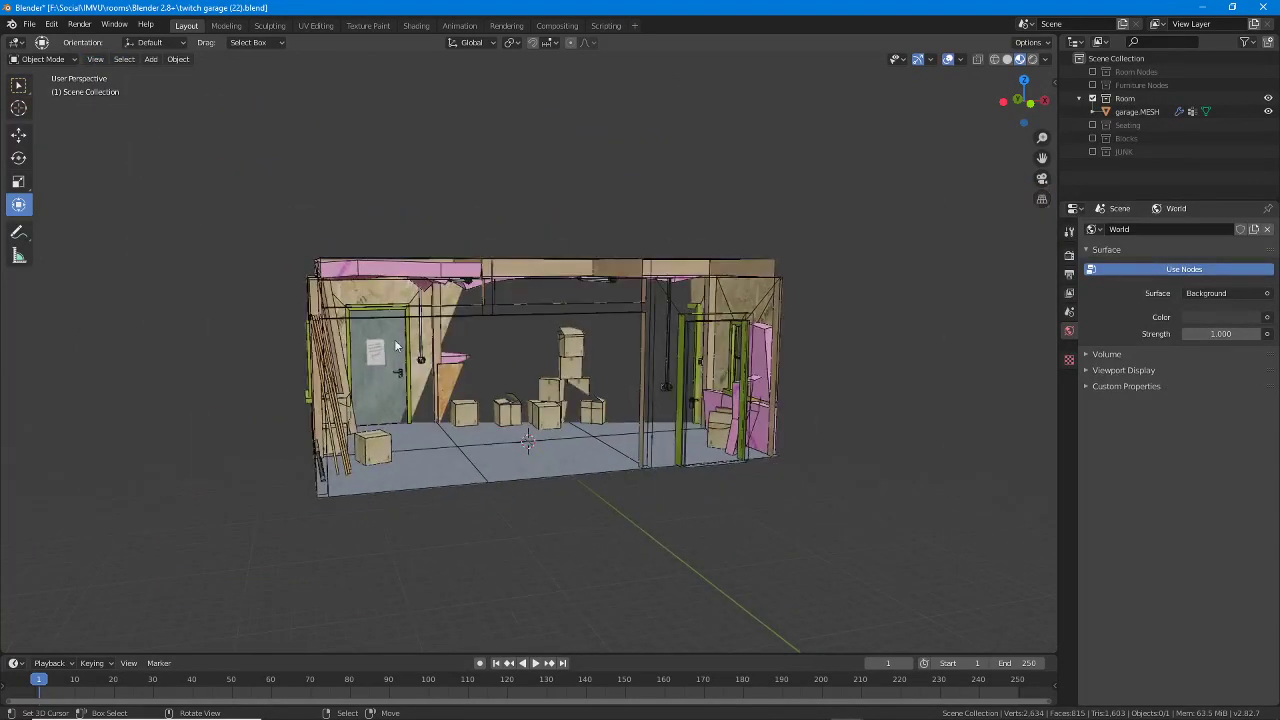
pyautogui.scroll(8, 407, 344)
pyautogui.scroll(-6, 407, 344)
pyautogui.moveTo(407, 350); pyautogui.dragTo(468, 422, button='middle')
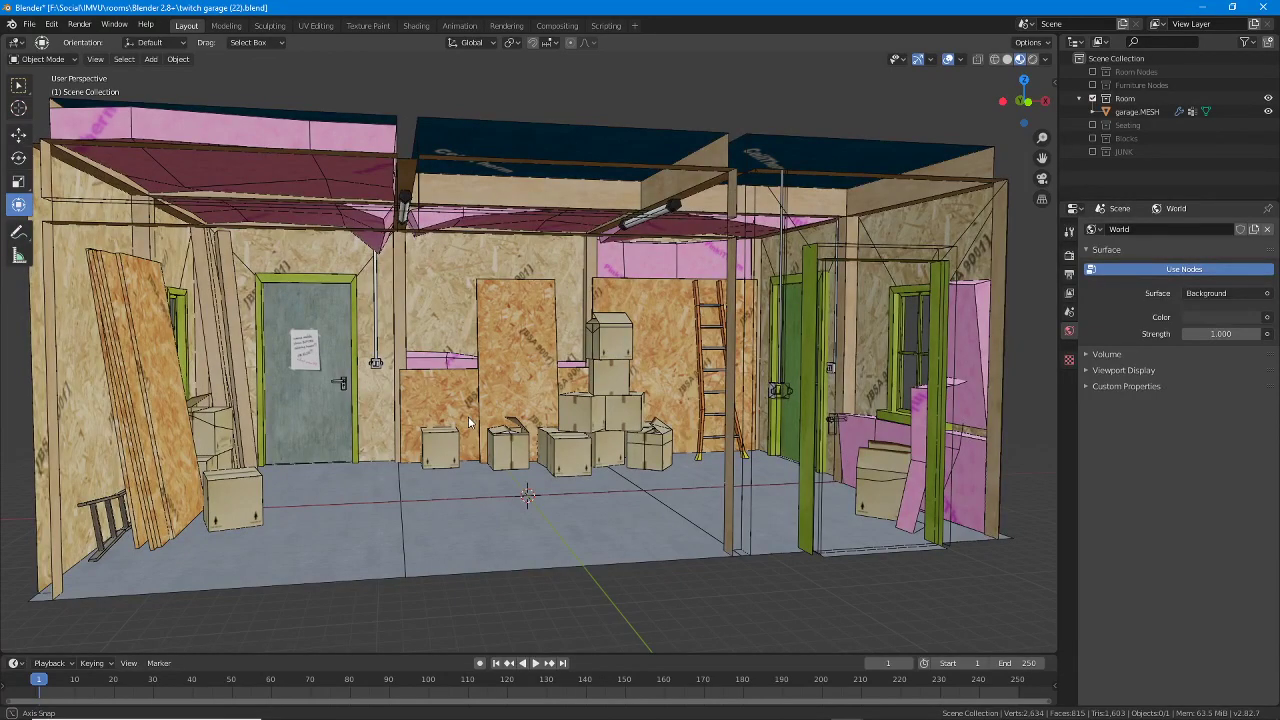
pyautogui.moveTo(468, 416)
pyautogui.mouseDown(button='middle')
pyautogui.moveTo(840, 418)
pyautogui.moveTo(465, 416)
pyautogui.mouseUp(button='middle')
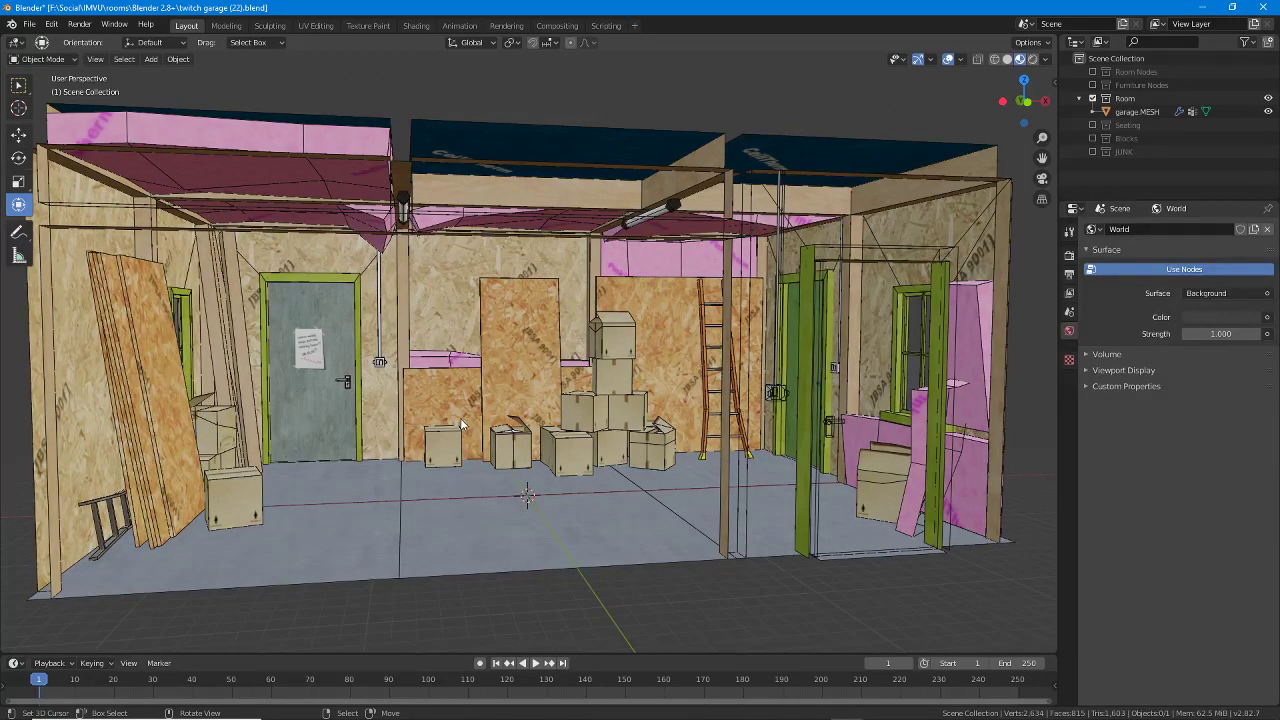
pyautogui.moveTo(396, 336)
pyautogui.mouseDown(button='middle')
pyautogui.moveTo(452, 349)
pyautogui.moveTo(406, 354)
pyautogui.mouseUp(button='middle')
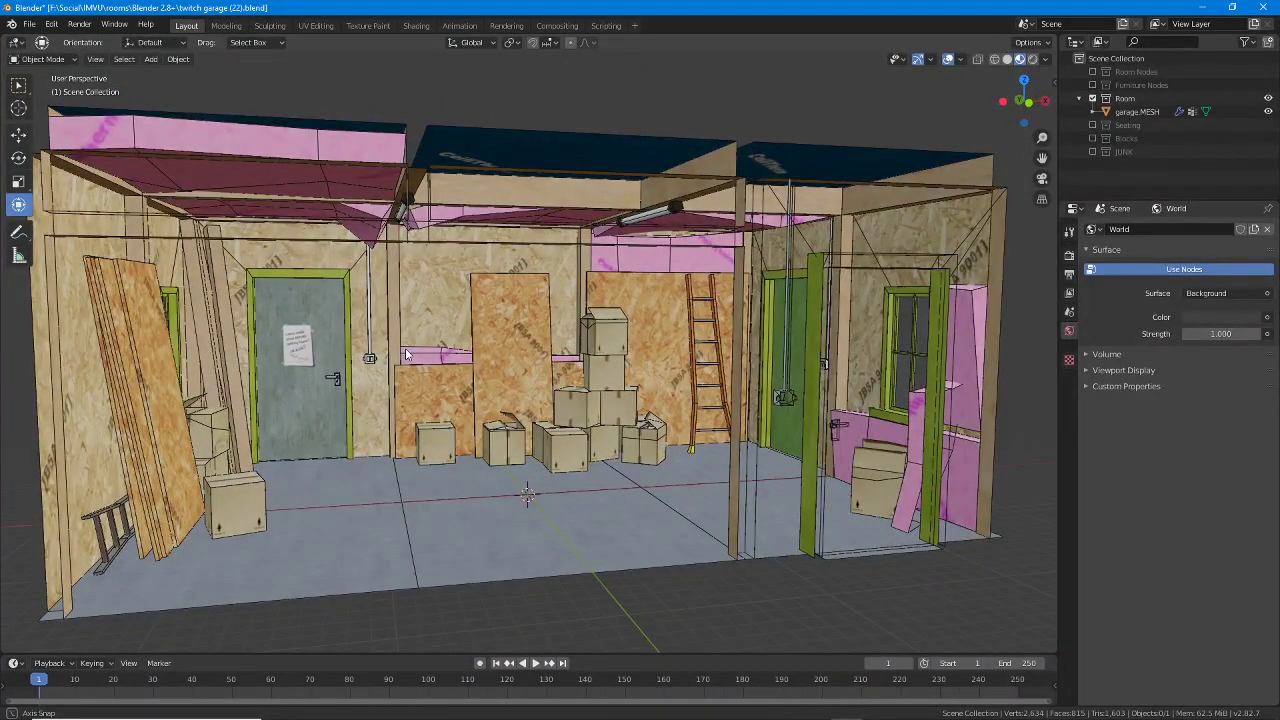
pyautogui.moveTo(406, 354); pyautogui.dragTo(406, 354, button='middle')
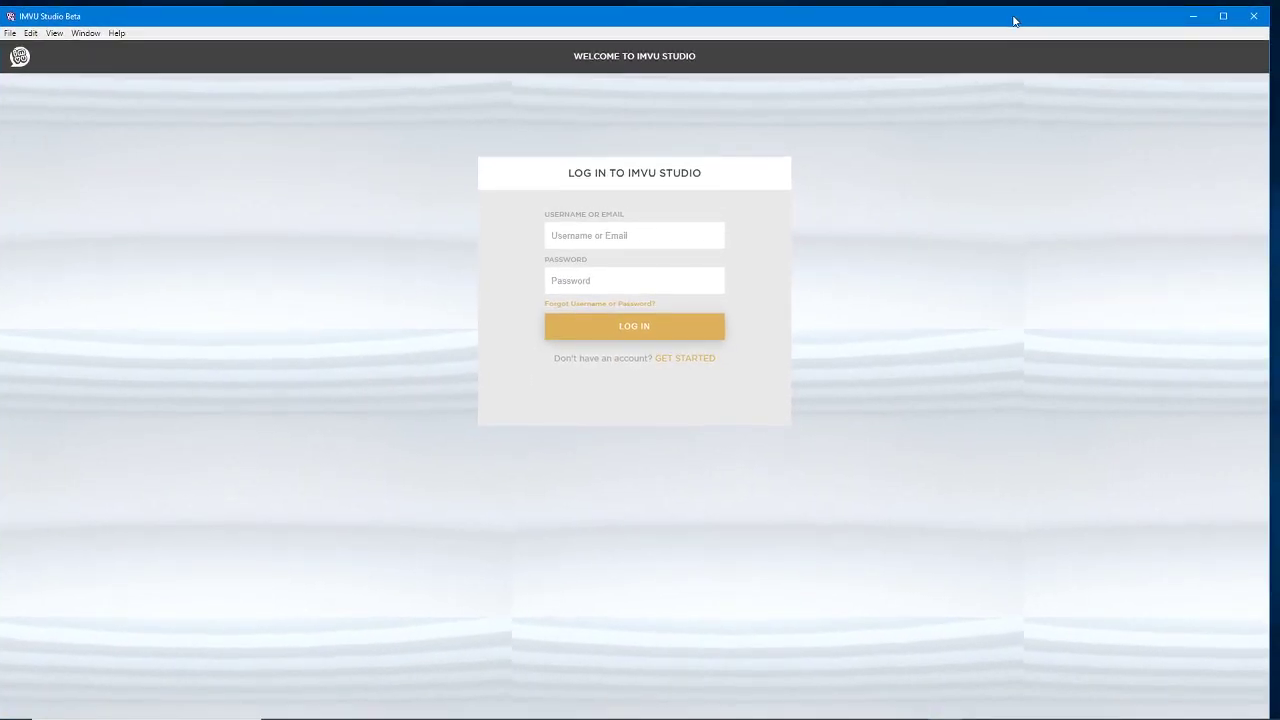
# Close the IMVU Studio Beta login window and switch back to Blender with the garage scene.
pyautogui.click(1253, 16)
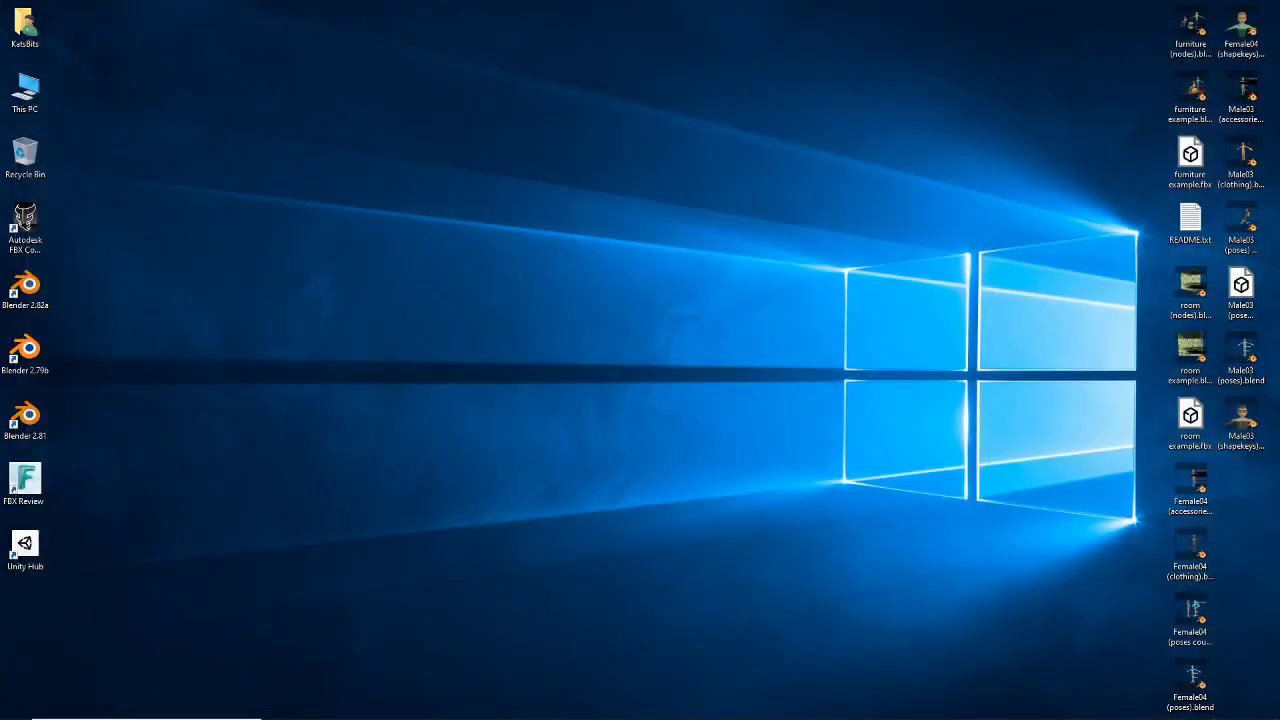
pyautogui.moveTo(847, 708)
pyautogui.click(813, 661)
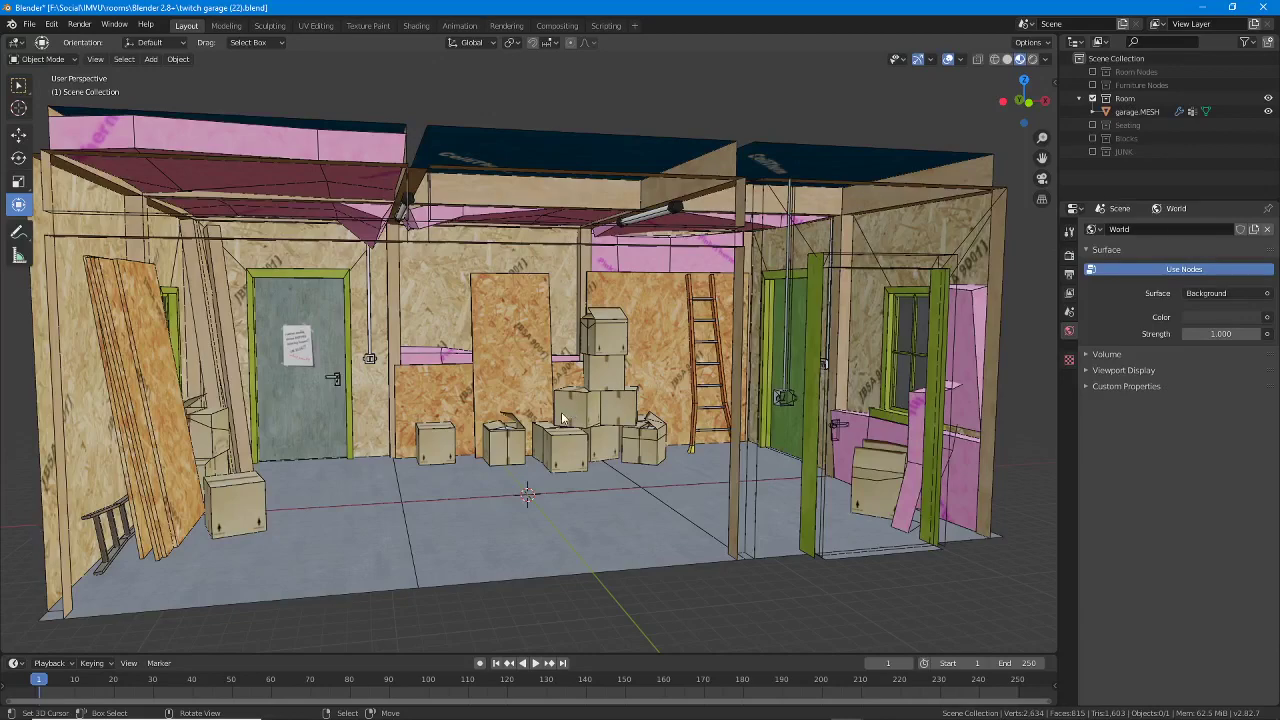
pyautogui.moveTo(456, 418)
pyautogui.mouseDown(button='middle')
pyautogui.moveTo(573, 413)
pyautogui.moveTo(447, 411)
pyautogui.moveTo(480, 418)
pyautogui.mouseUp(button='middle')
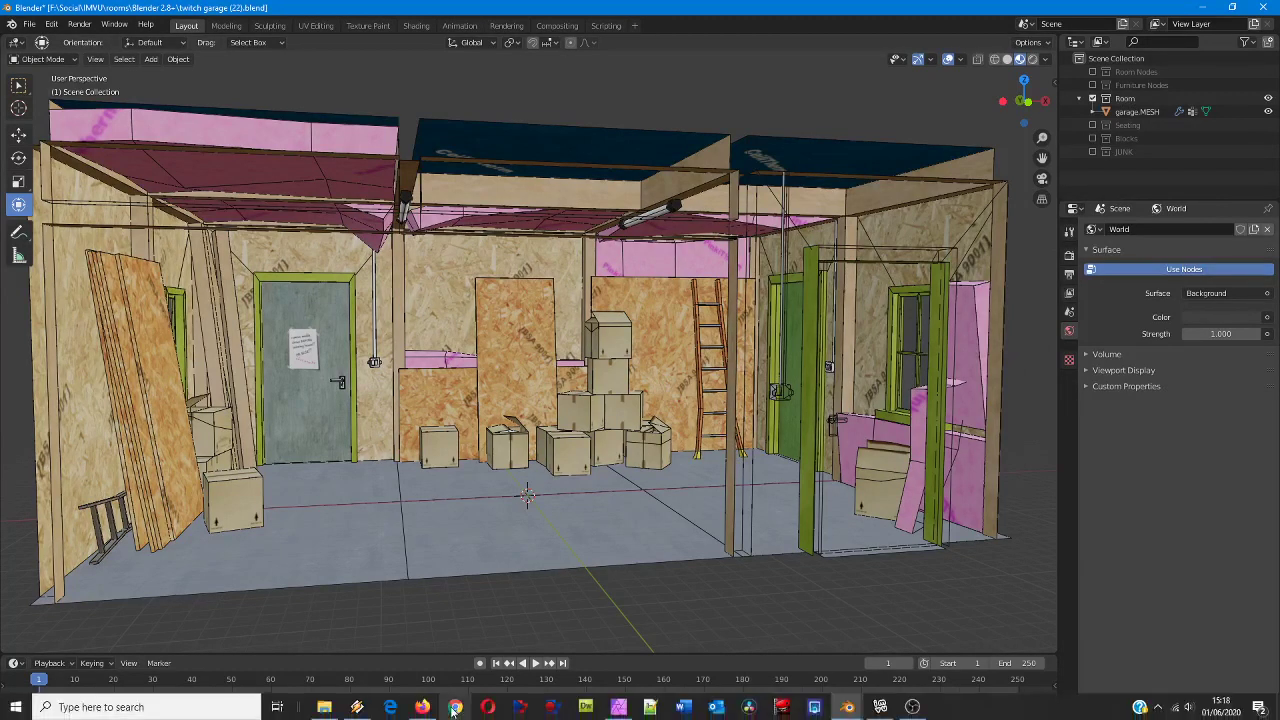
pyautogui.click(423, 709)
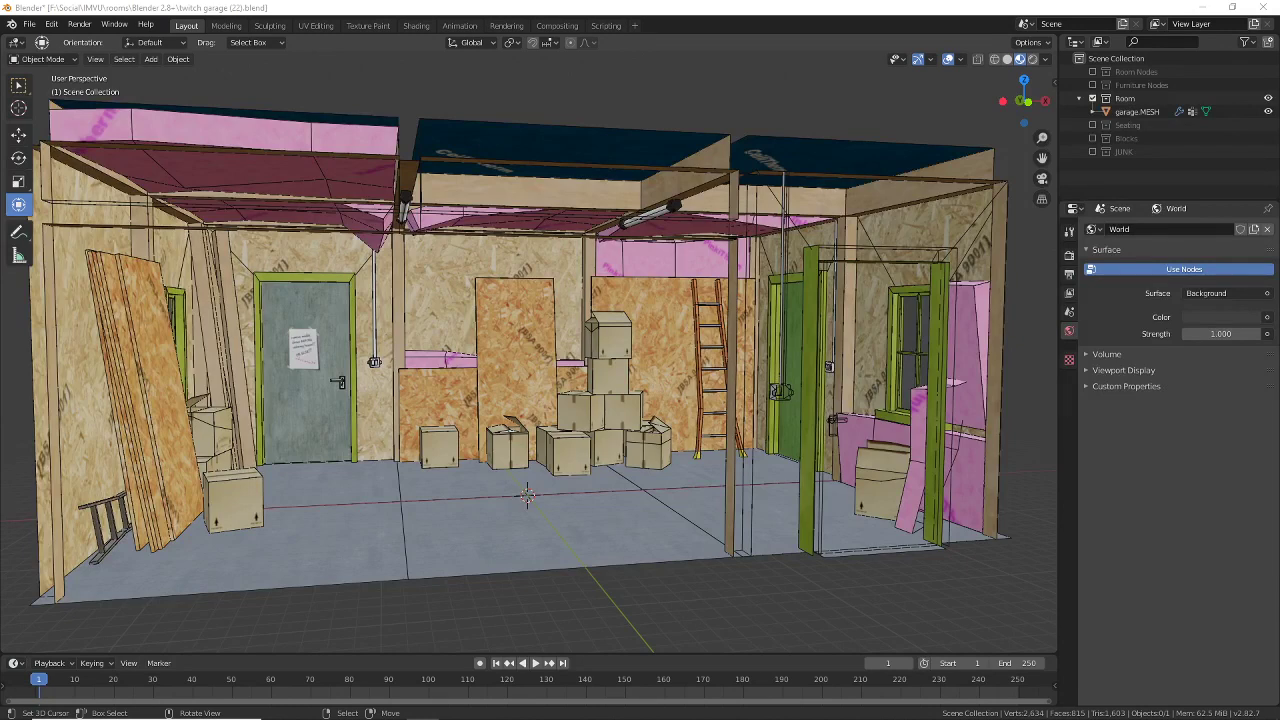
pyautogui.moveTo(928, 712)
pyautogui.moveTo(696, 419); pyautogui.dragTo(188, 160, button='middle')
# Reopen the recent file clothing wrap (4).blend, discarding the changes to the garage scene.
pyautogui.click(29, 23)
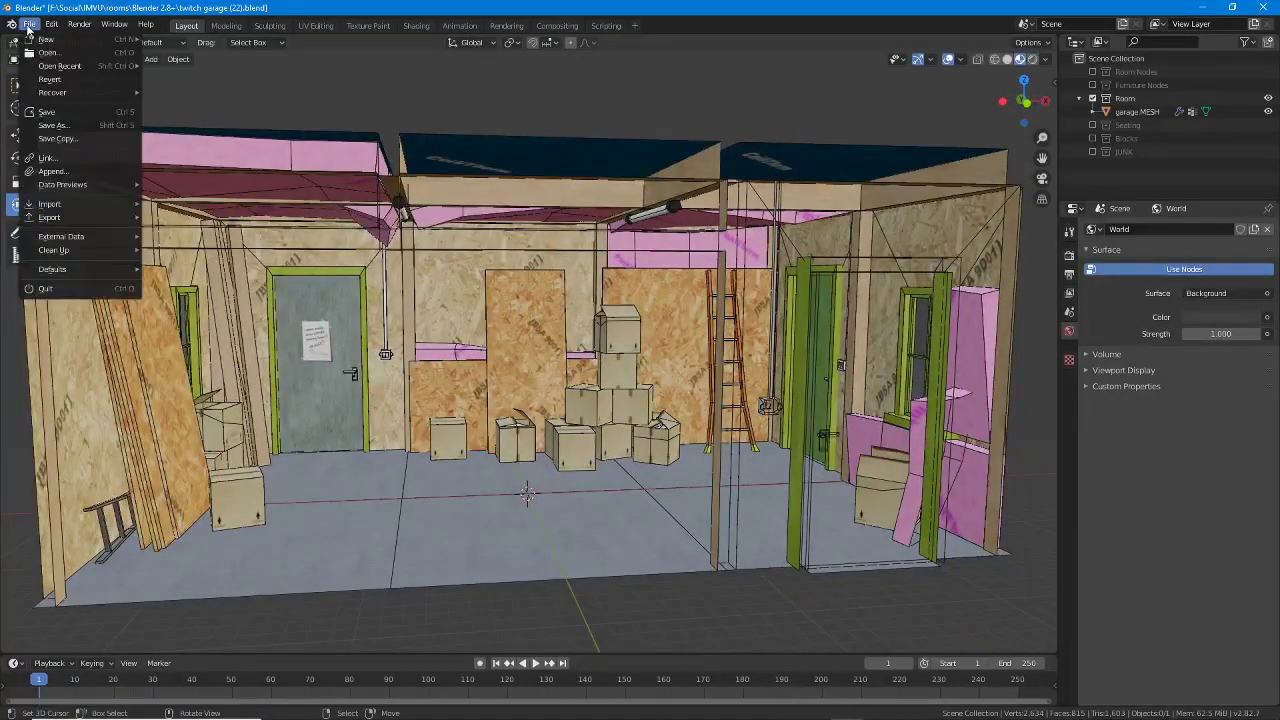
pyautogui.moveTo(60, 66)
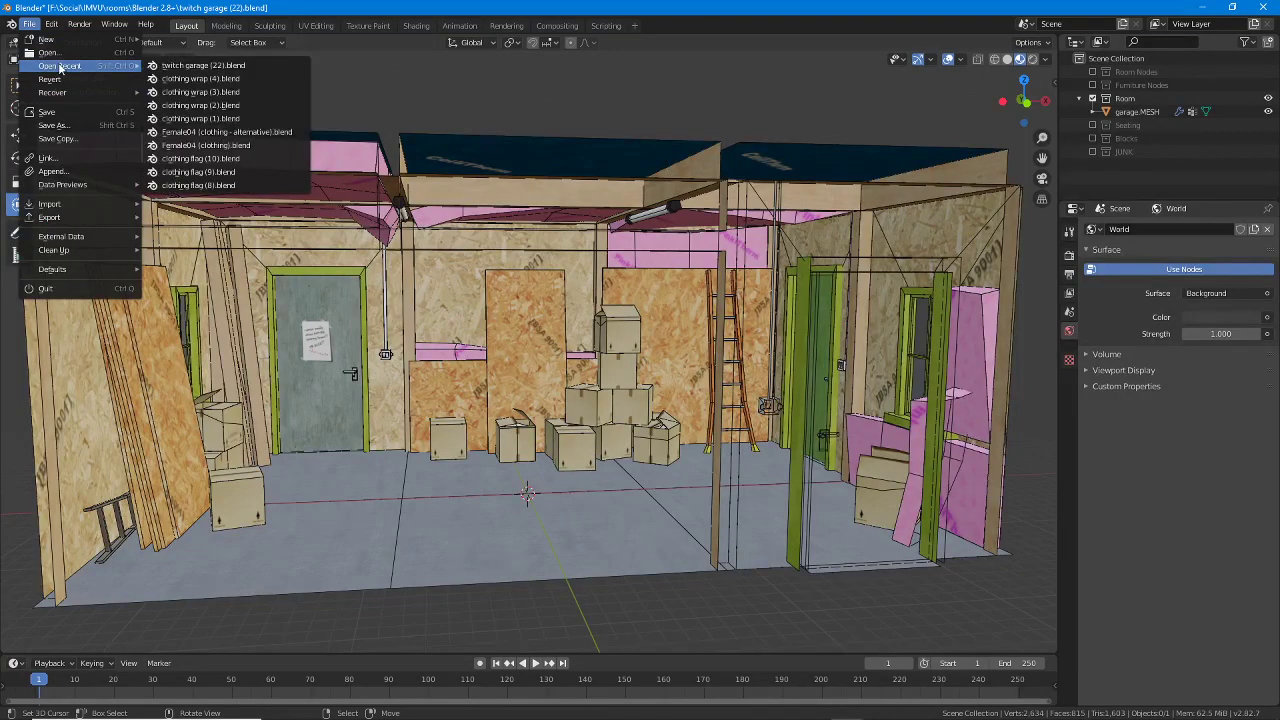
pyautogui.click(203, 79)
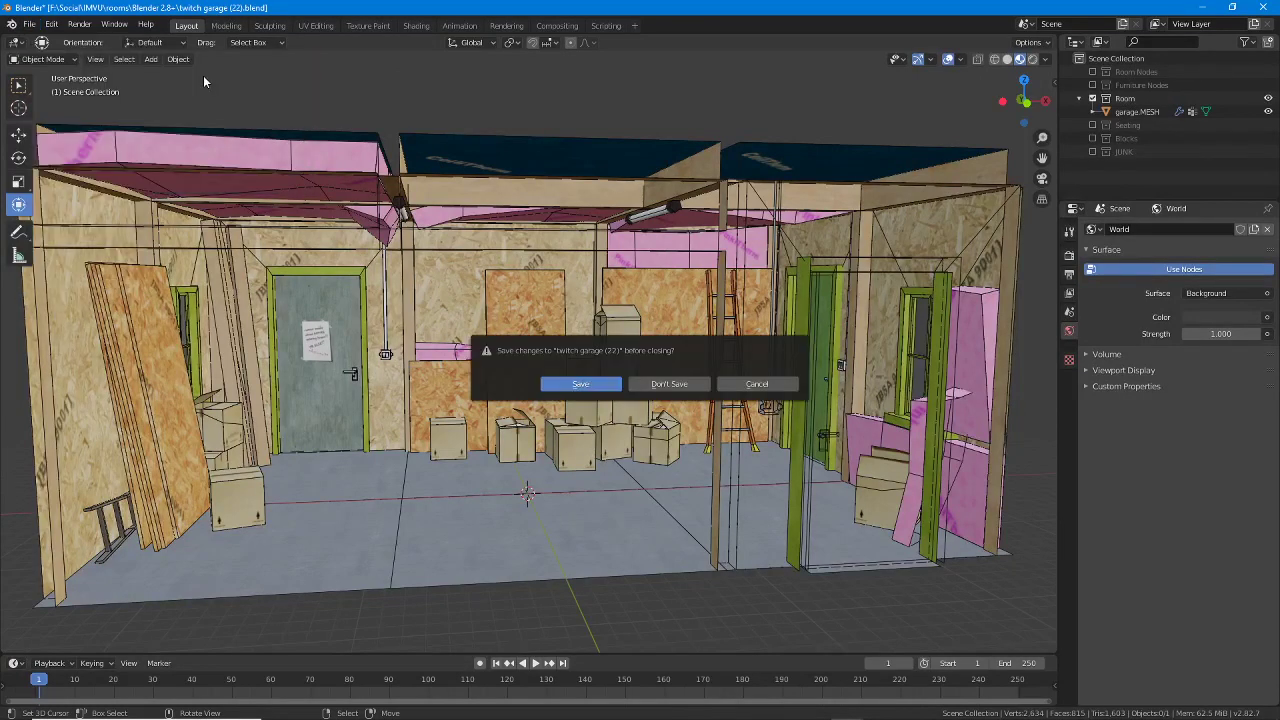
pyautogui.click(669, 384)
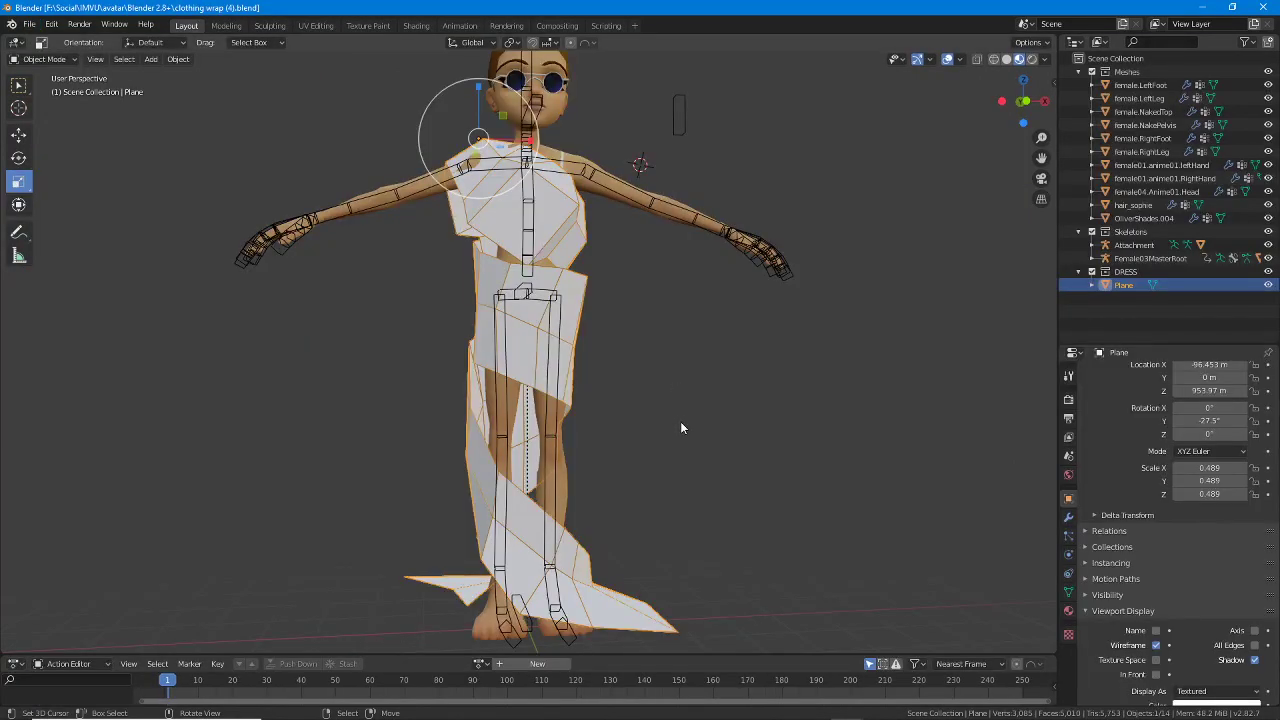